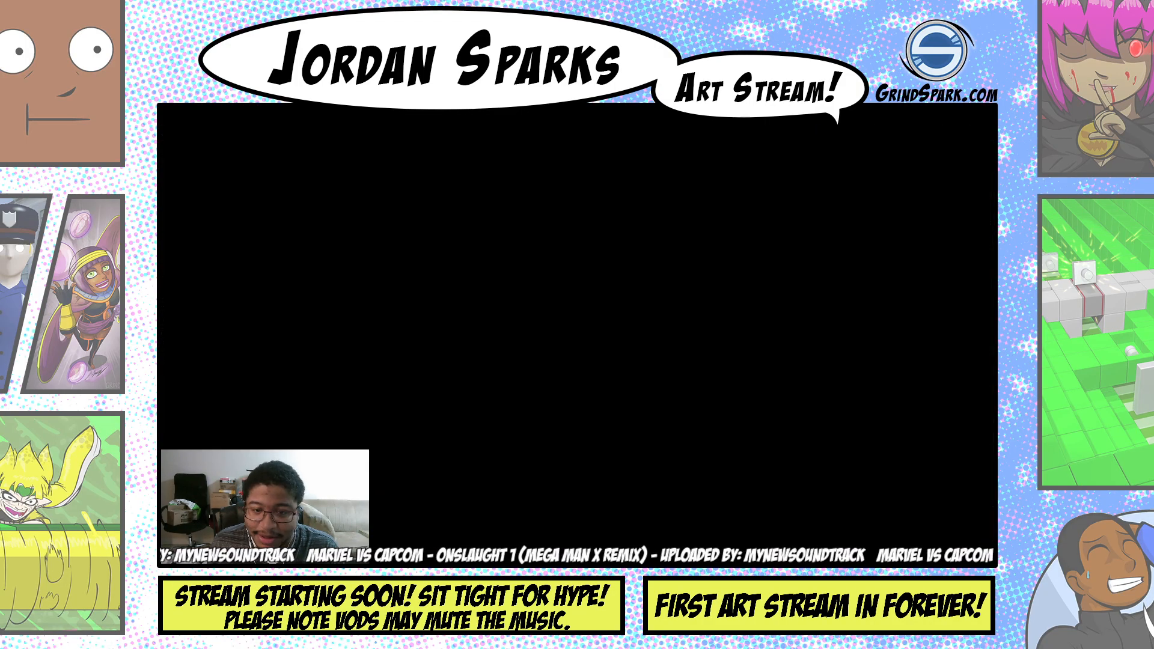
- Switch to Lightroom Classic and open the outdoor photo of the man in the brown hat from the Day1 collection in the Library
key("alt+Tab")
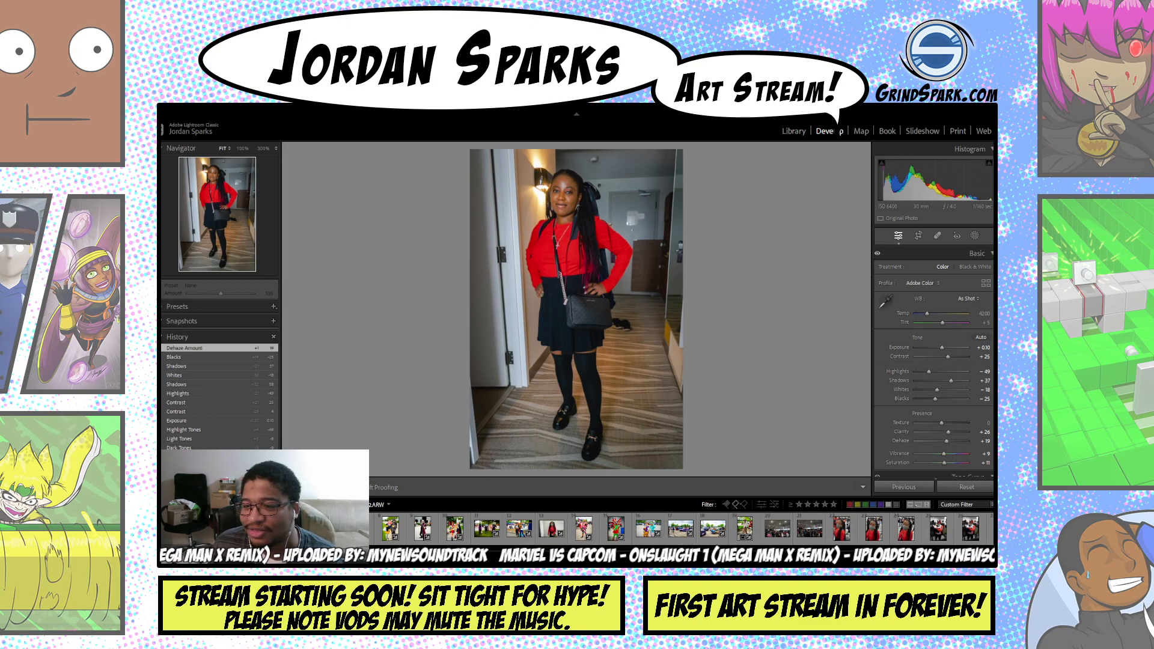
left_click(793, 131)
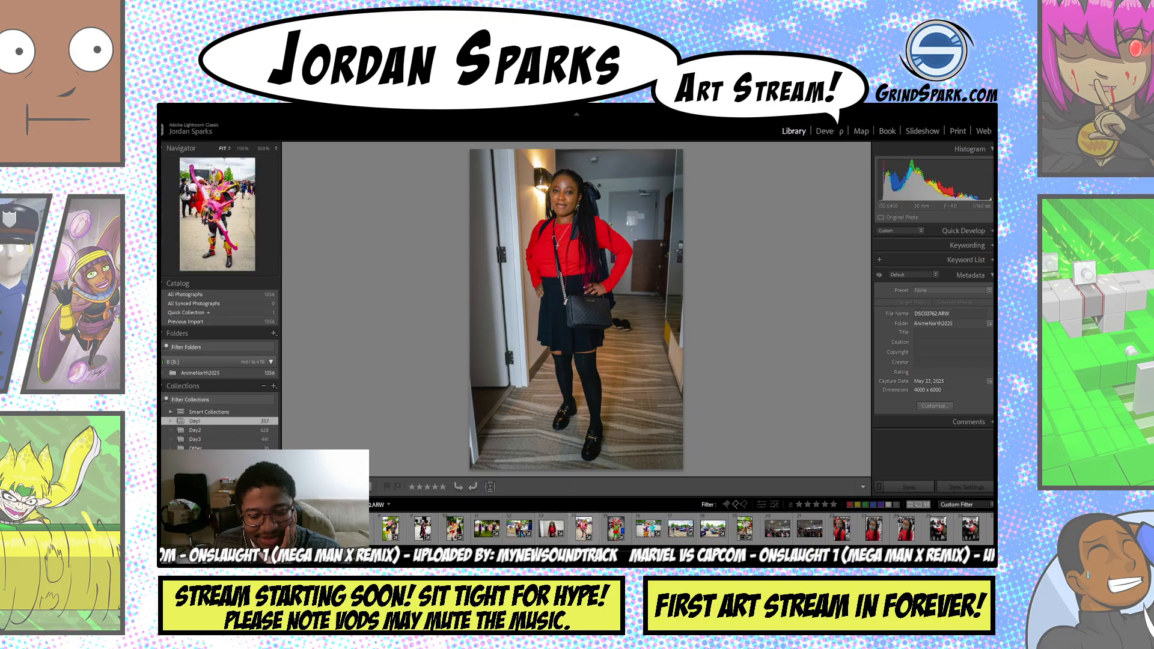
scroll(679, 529, "down", 10)
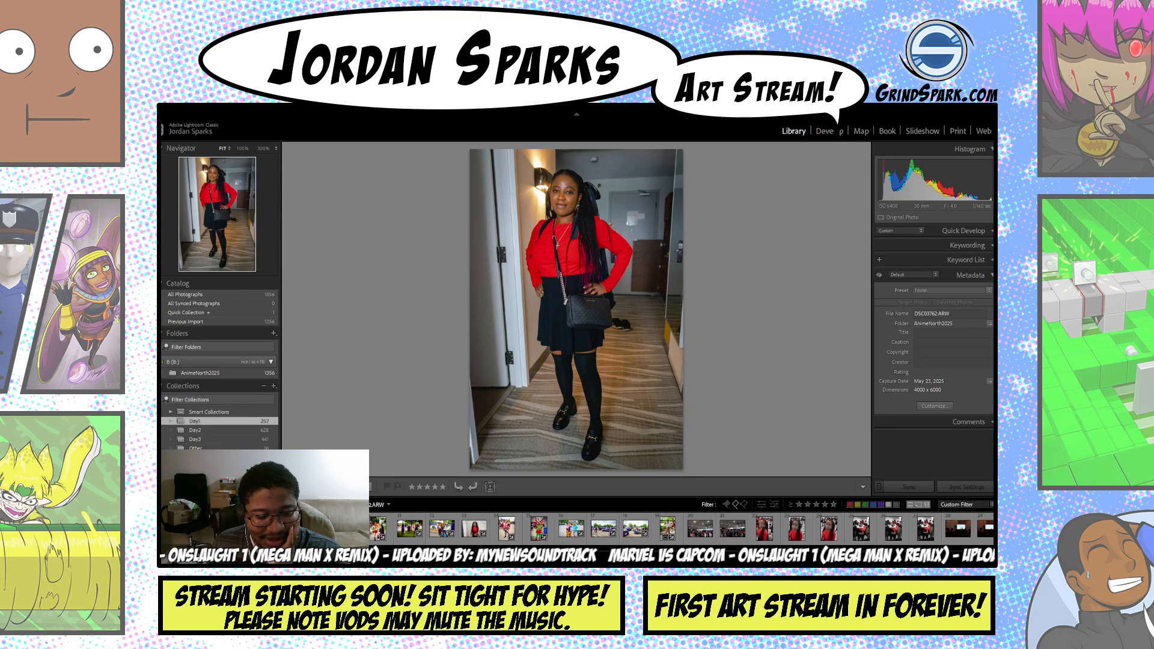
scroll(679, 529, "down", 6)
scroll(680, 529, "up", 3)
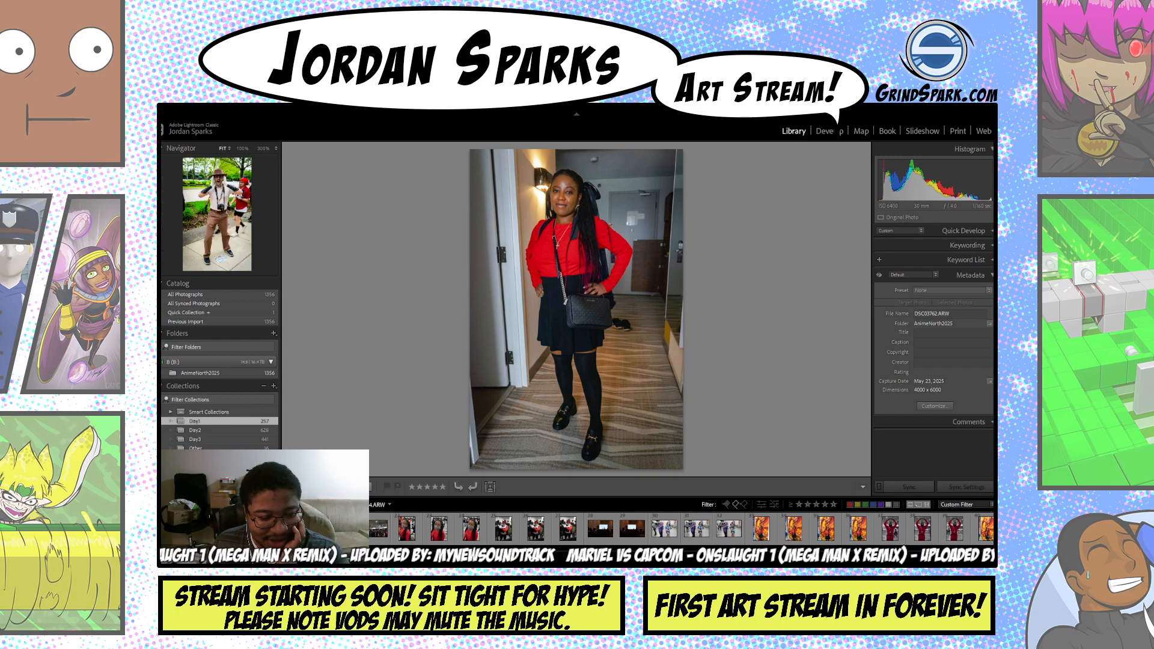
left_click(311, 529)
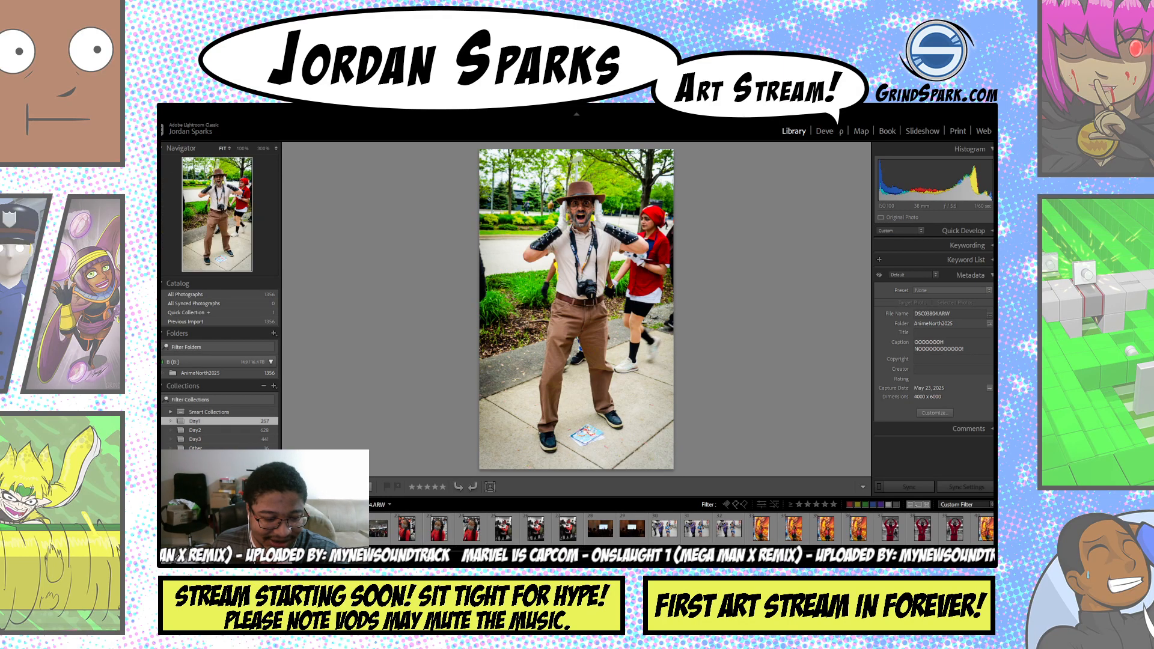
- Brighten the brown-hat photo in Develop by setting Exposure to +0.50 and Whites to +23
scroll(680, 529, "down", 2)
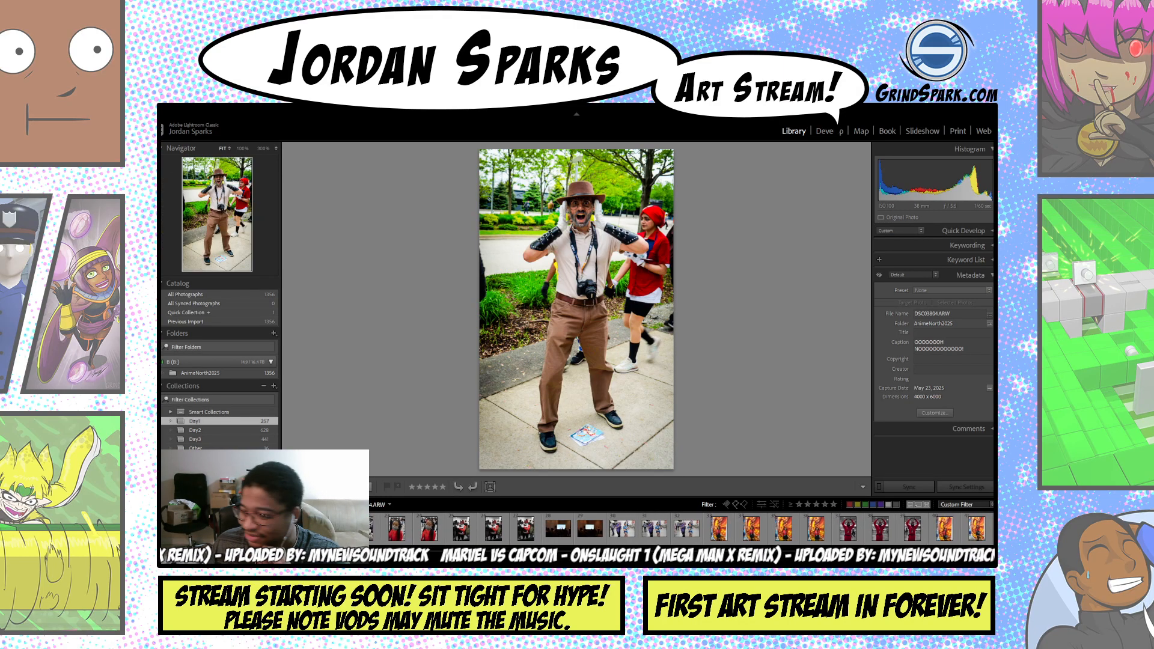
scroll(681, 529, "down", 3)
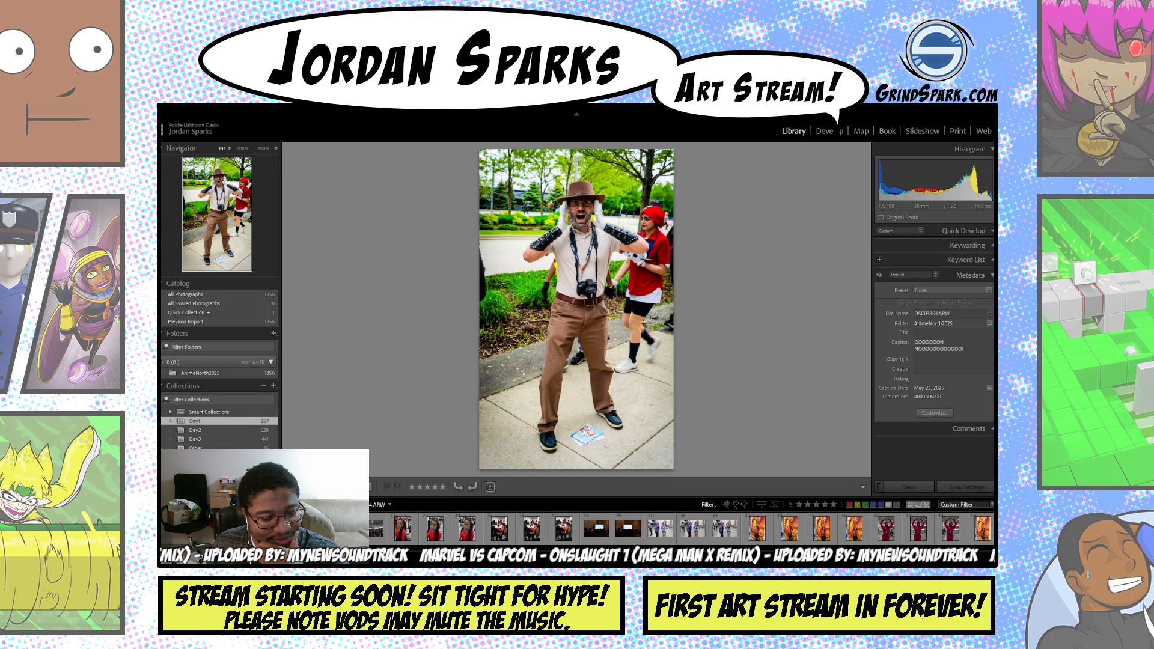
scroll(680, 529, "up", 3)
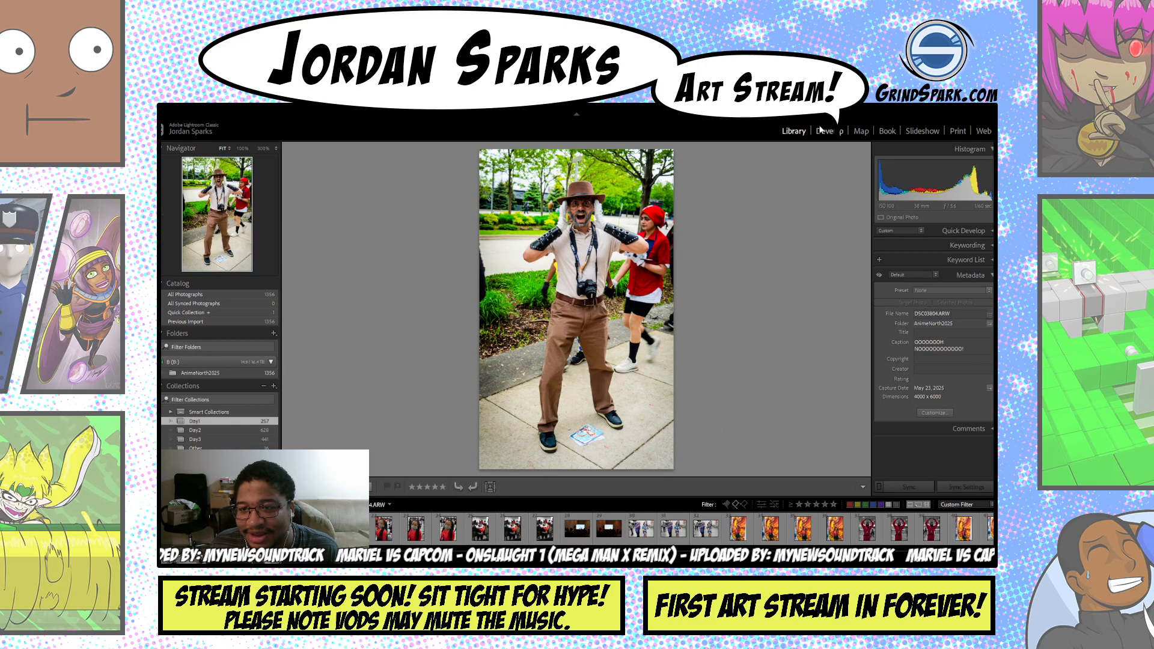
left_click(828, 133)
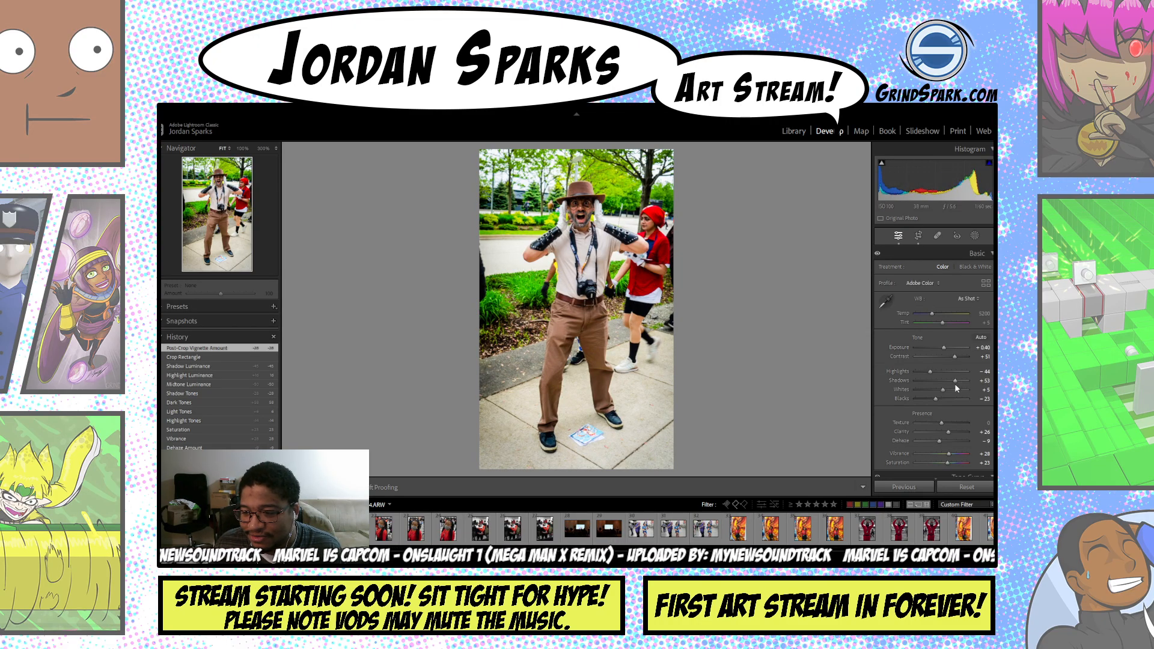
left_click_drag(942, 390, 945, 389)
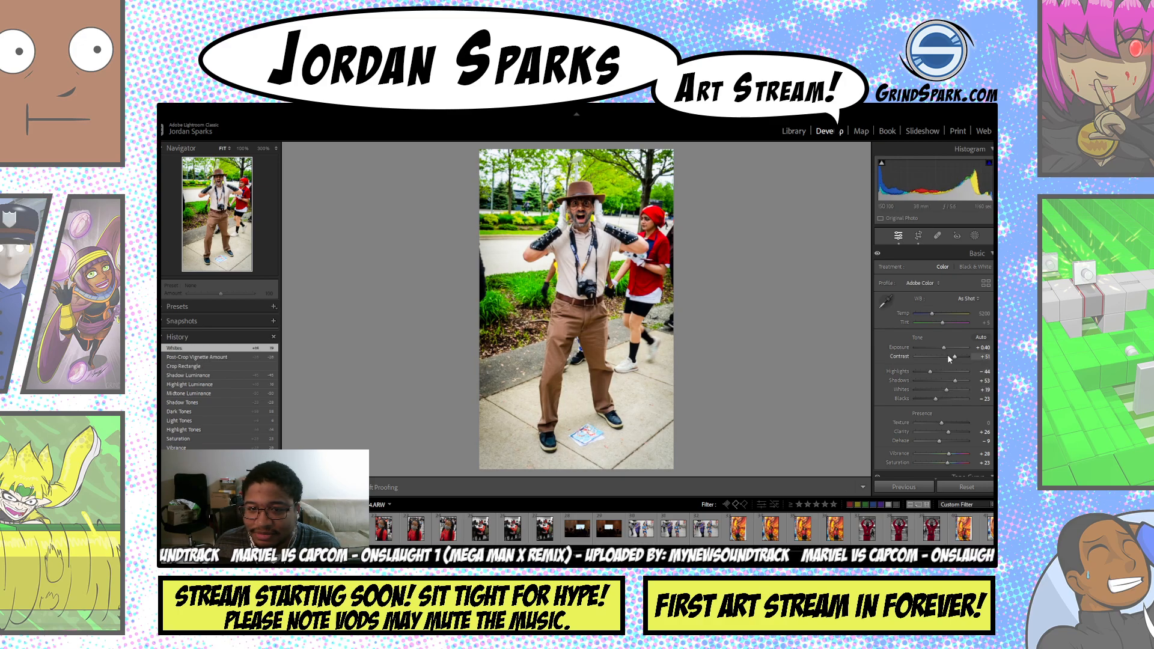
left_click_drag(943, 348, 945, 348)
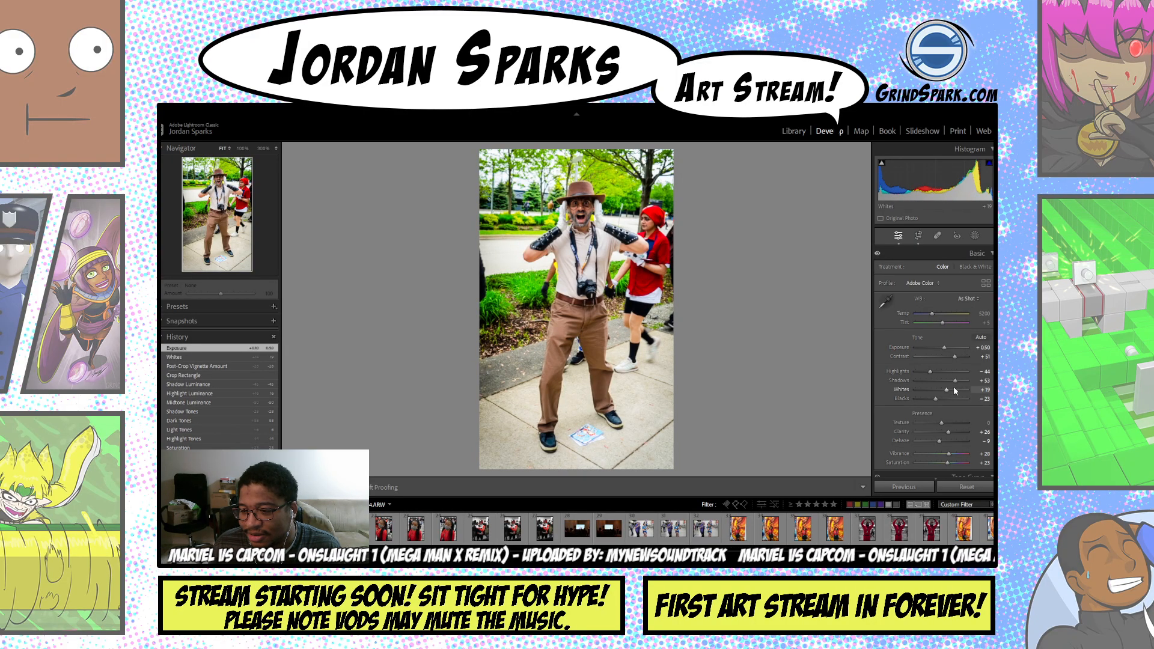
left_click_drag(946, 390, 948, 390)
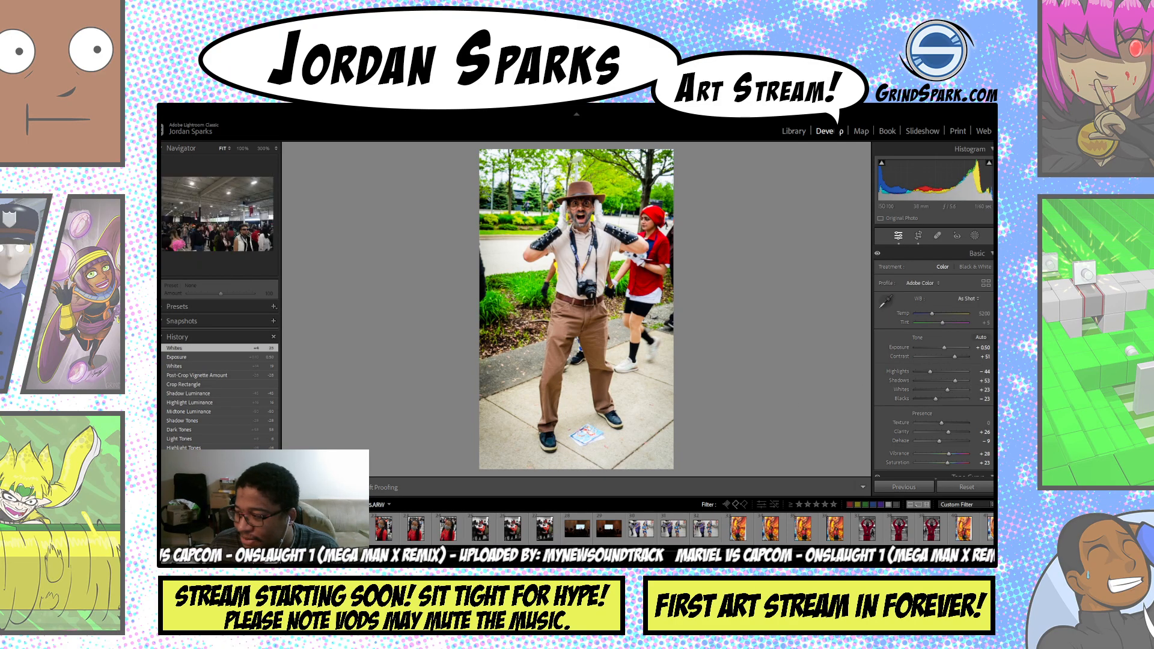
- Set the indoor crowd photo's Exposure +0.40, Contrast +28, Highlights +2, Shadows +32, Whites +33, Blacks -12, Clarity +26, Dehaze -4, Vibrance +25, Saturation +26
left_click(285, 529)
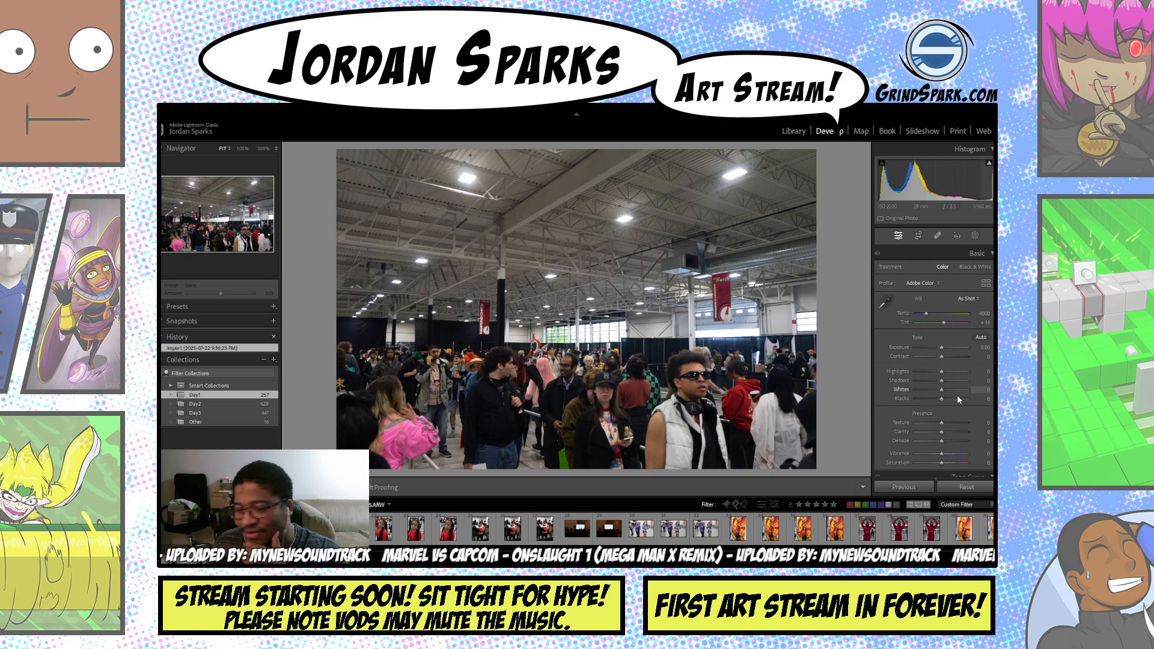
left_click(951, 356)
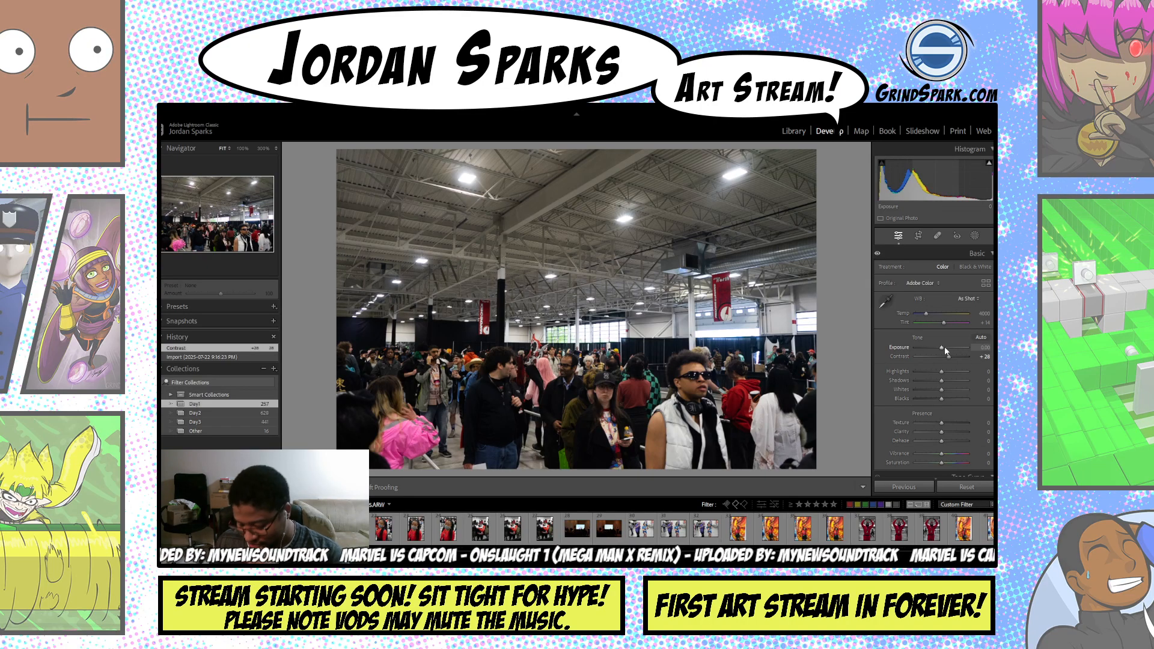
left_click(943, 346)
left_click_drag(945, 348, 936, 401)
left_click_drag(938, 402, 947, 459)
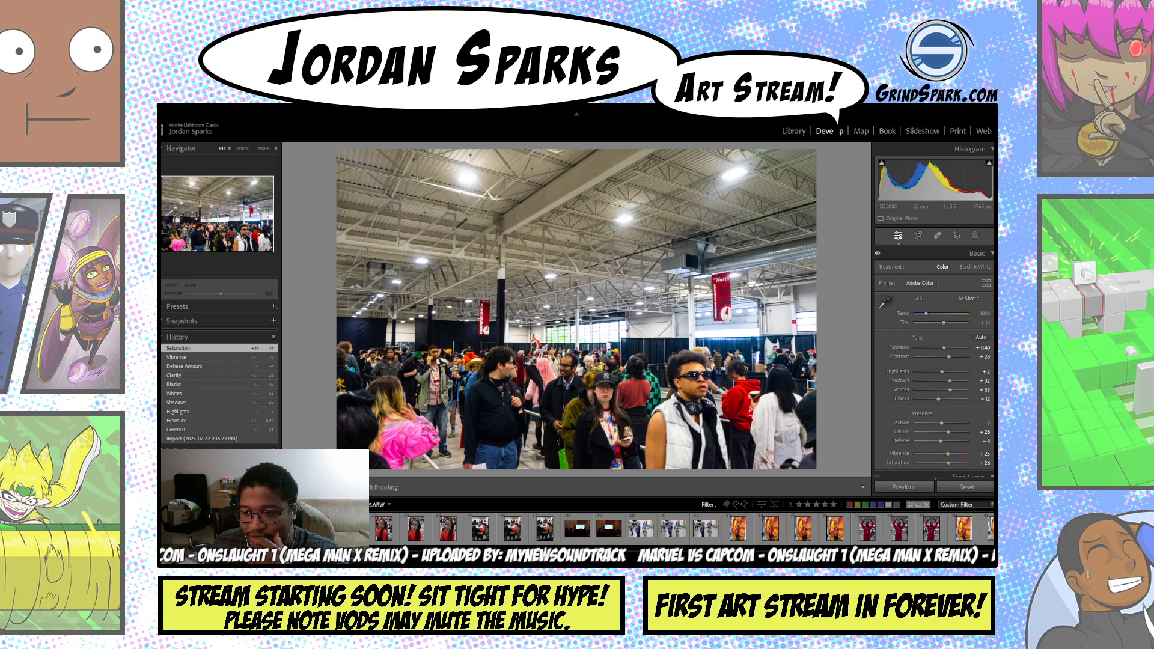
- Shape the tone curve with Highlights -53, Lights -16, Darks +41 and Shadows -11, and set luminance noise reduction to 17
scroll(934, 361, "down", 5)
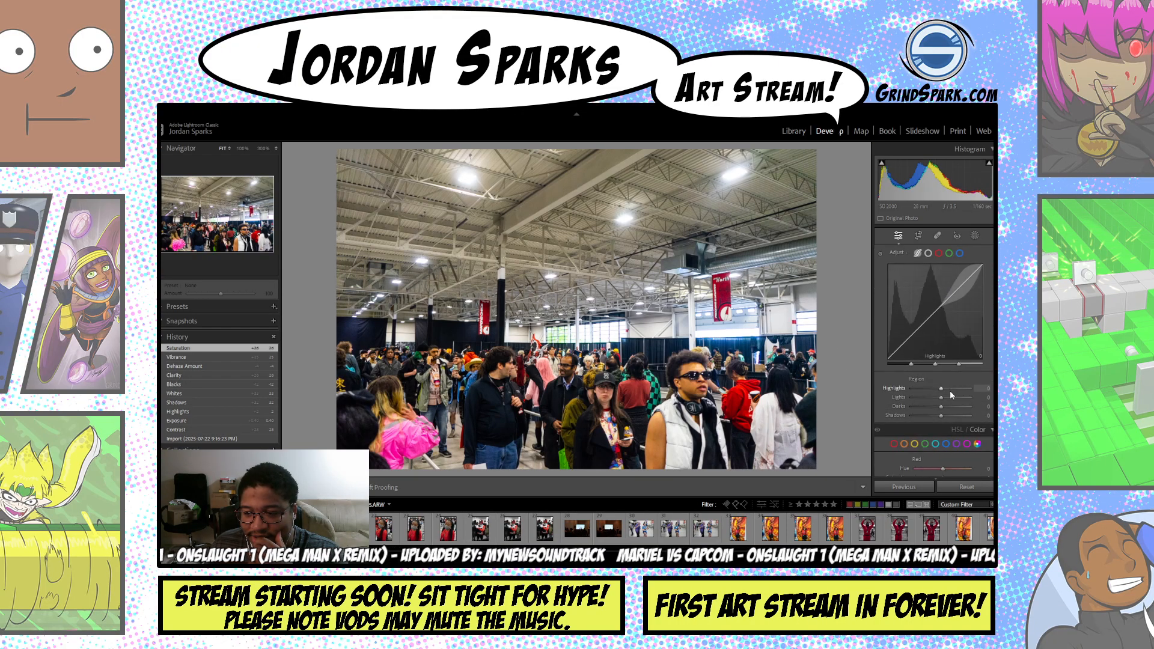
mouse_move(949, 389)
left_mouse_down()
mouse_move(925, 391)
mouse_move(961, 409)
mouse_move(938, 420)
left_mouse_up()
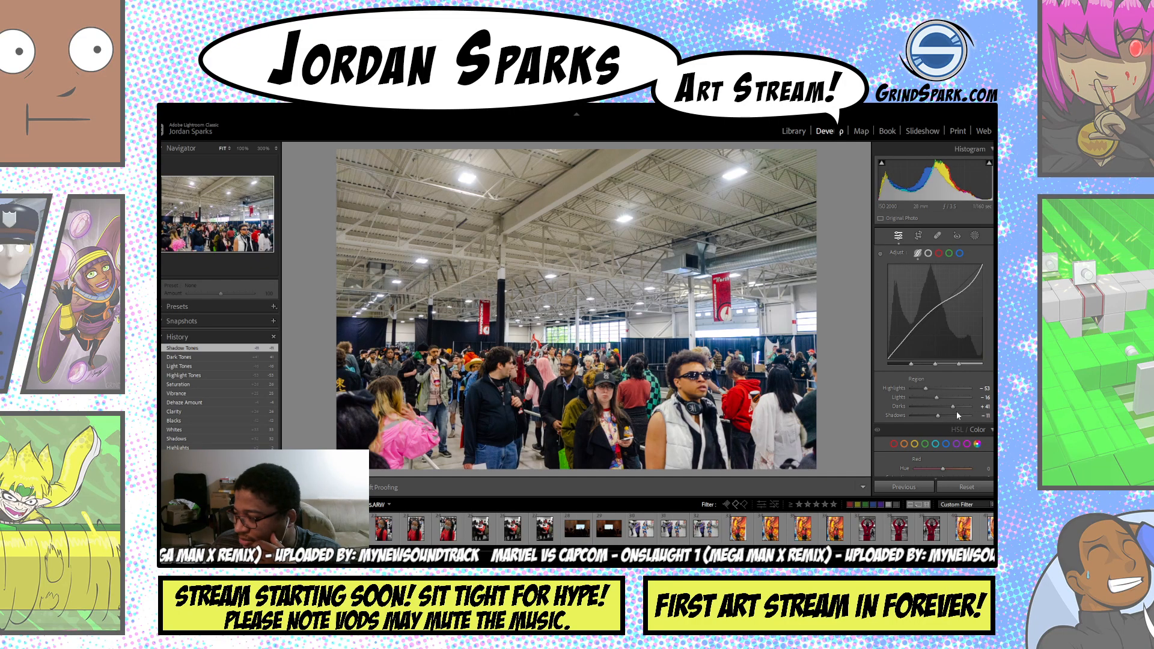
scroll(935, 443, "down", 10)
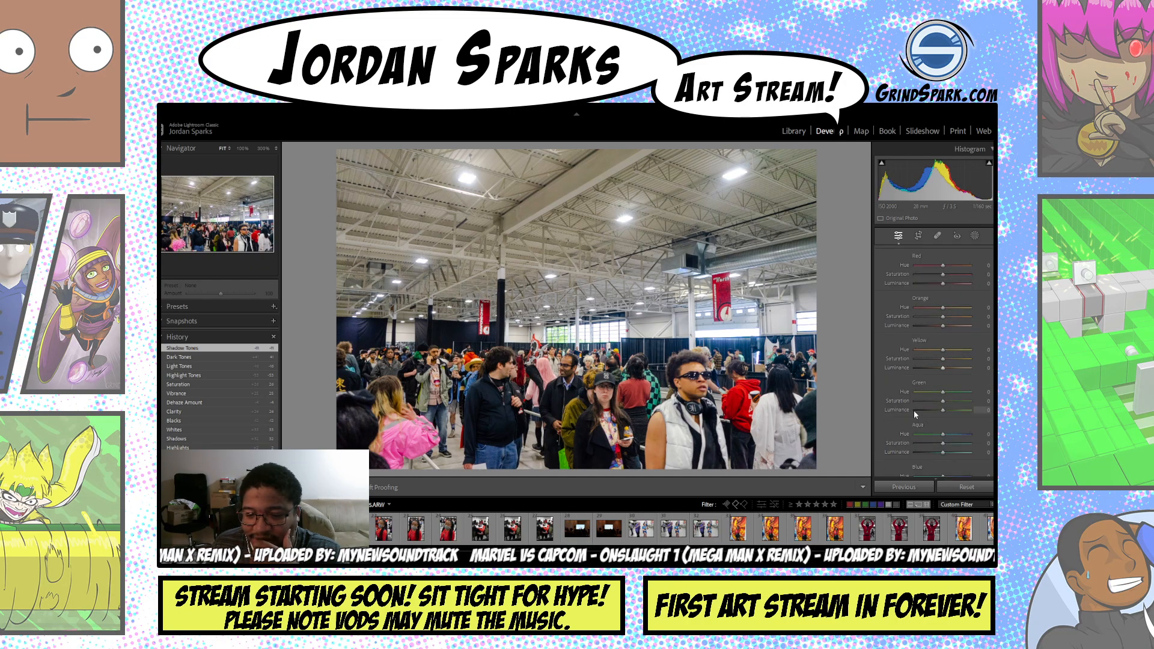
scroll(912, 413, "down", 5)
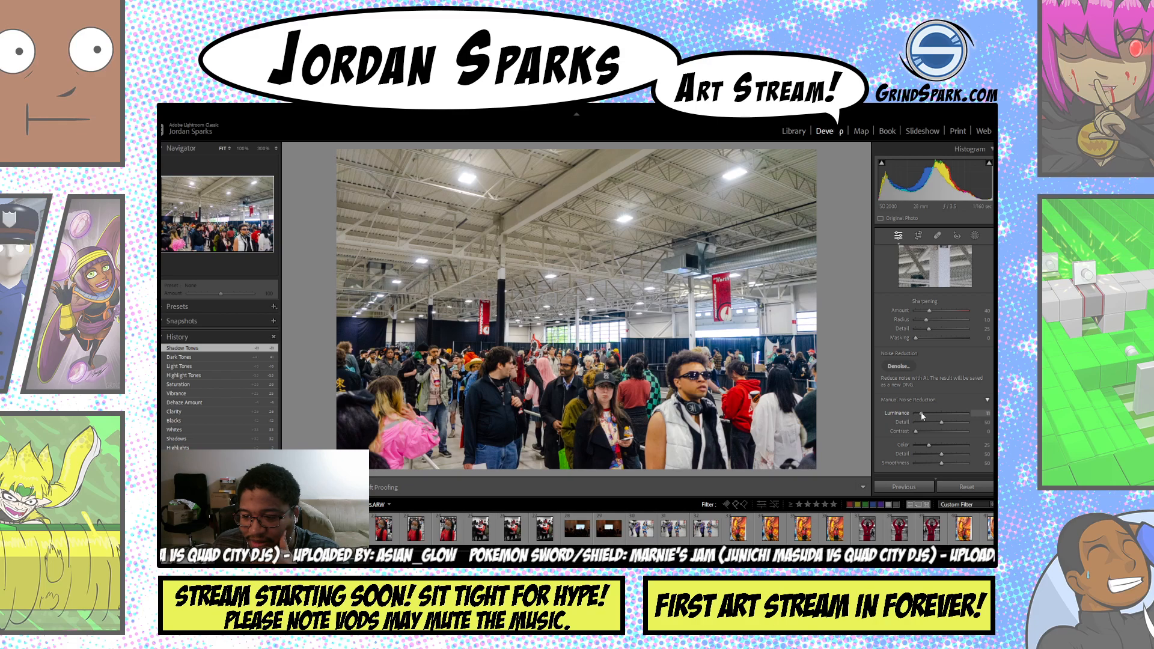
left_click_drag(922, 417, 925, 413)
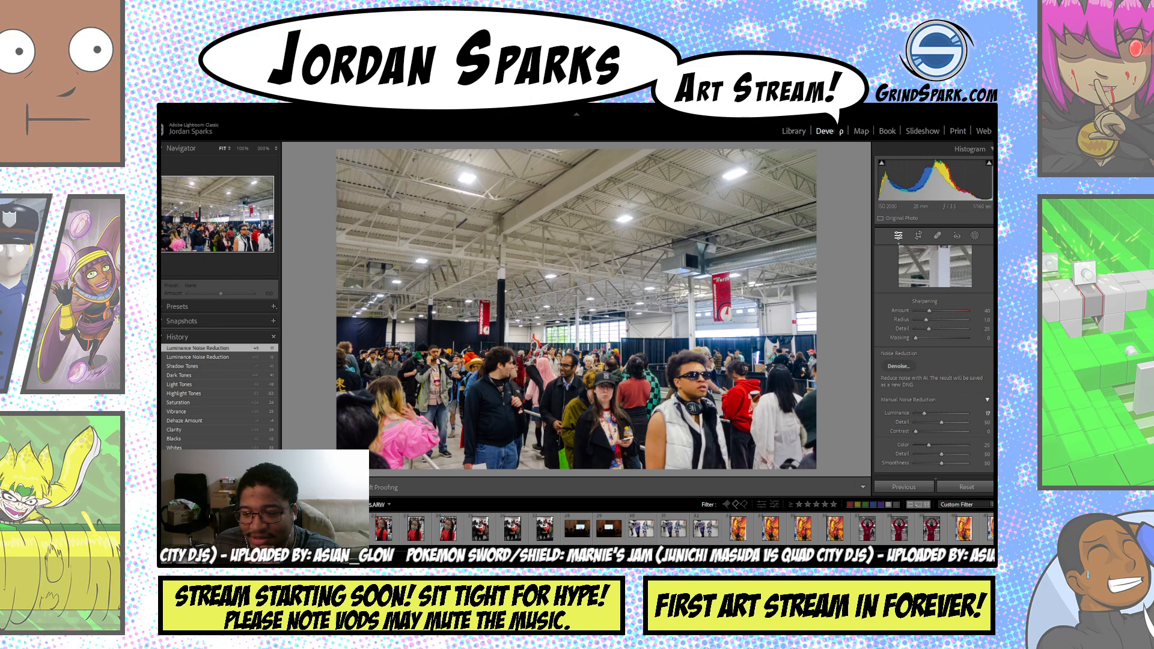
- Set the post-crop vignetting amount to -10 and show the crowd photo in a side-by-side before/after comparison
scroll(934, 355, "down", 10)
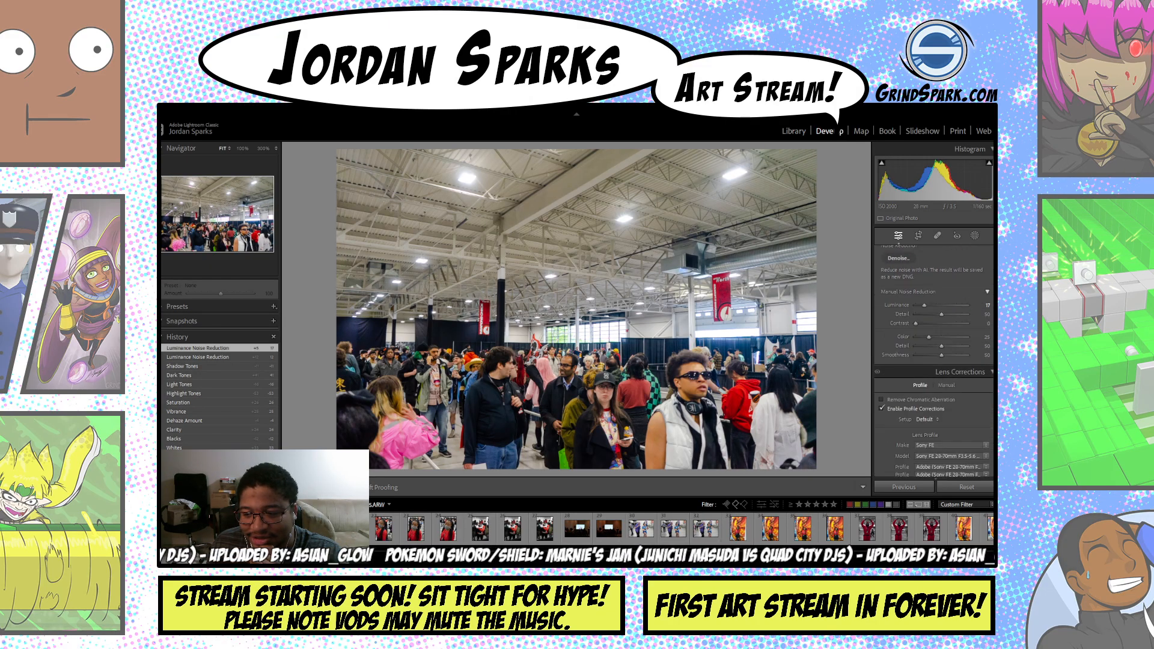
scroll(934, 354, "down", 3)
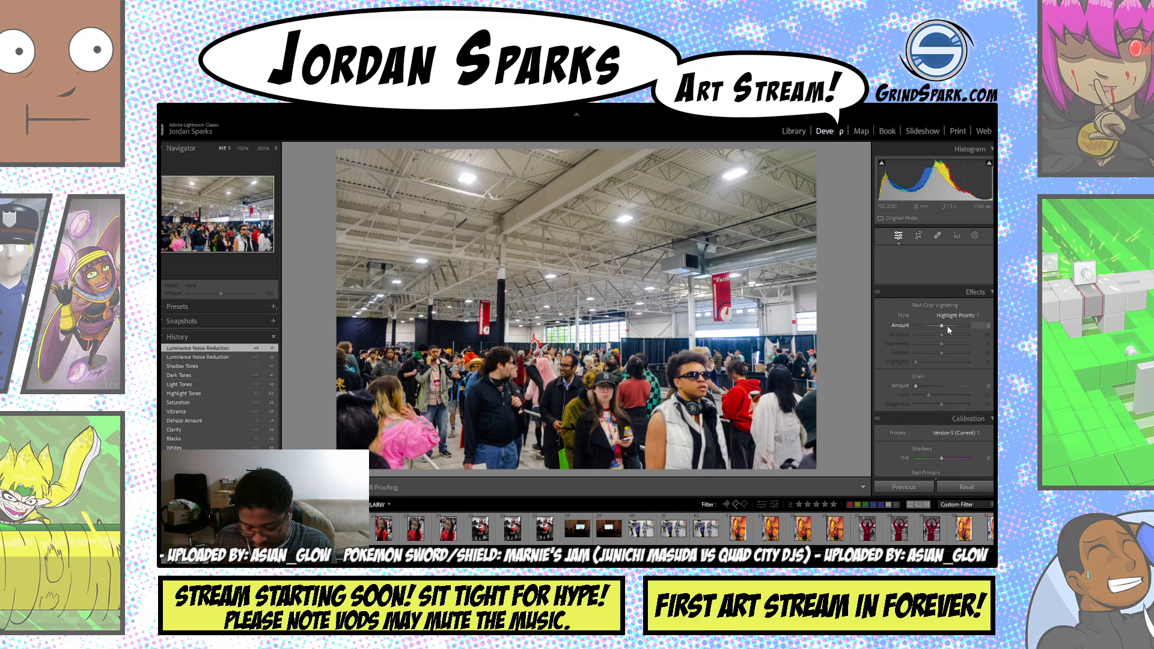
left_click_drag(947, 326, 945, 326)
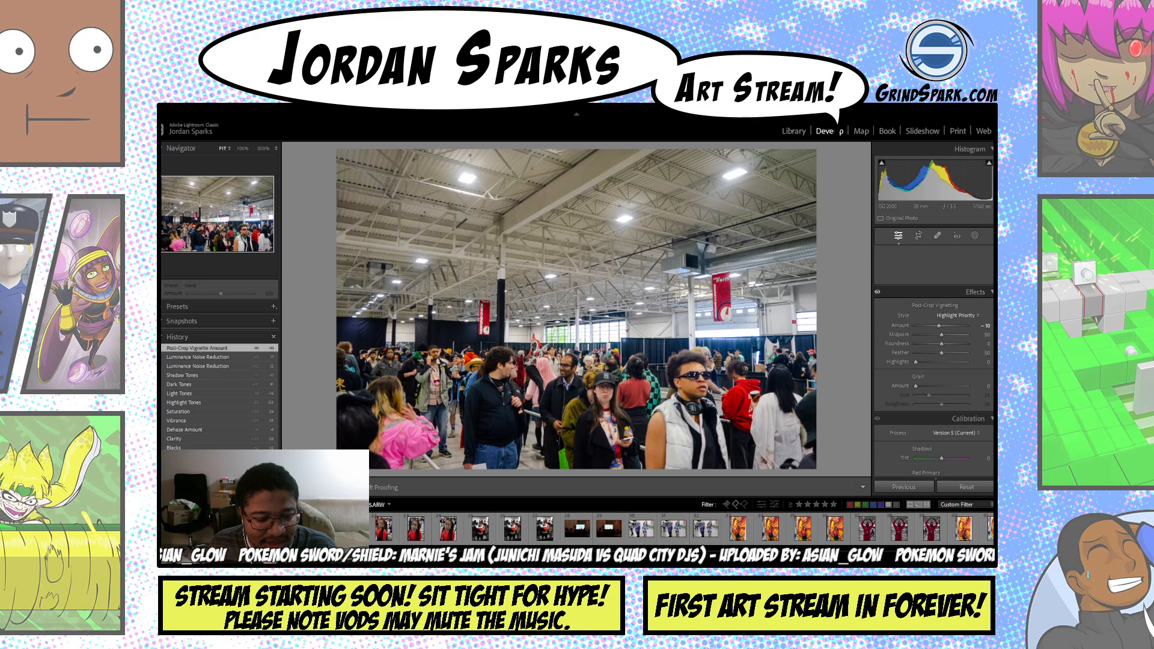
key("y")
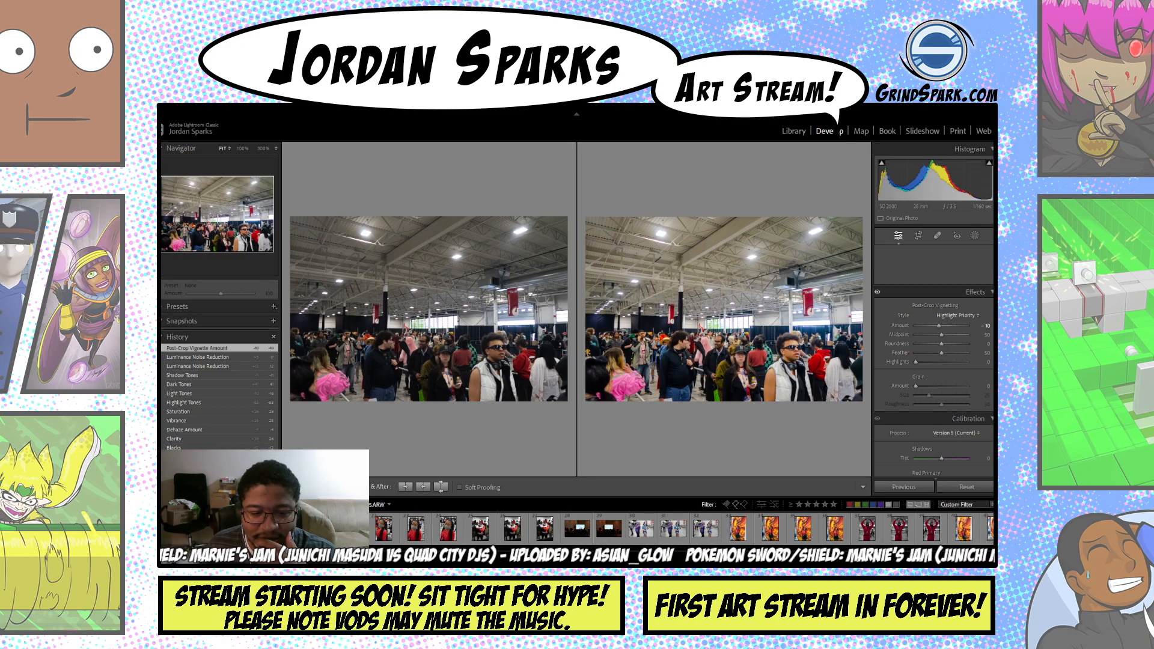
- Copy the edited crowd photo's develop settings and paste them onto the neighbouring unedited crowd photo
left_click(319, 529)
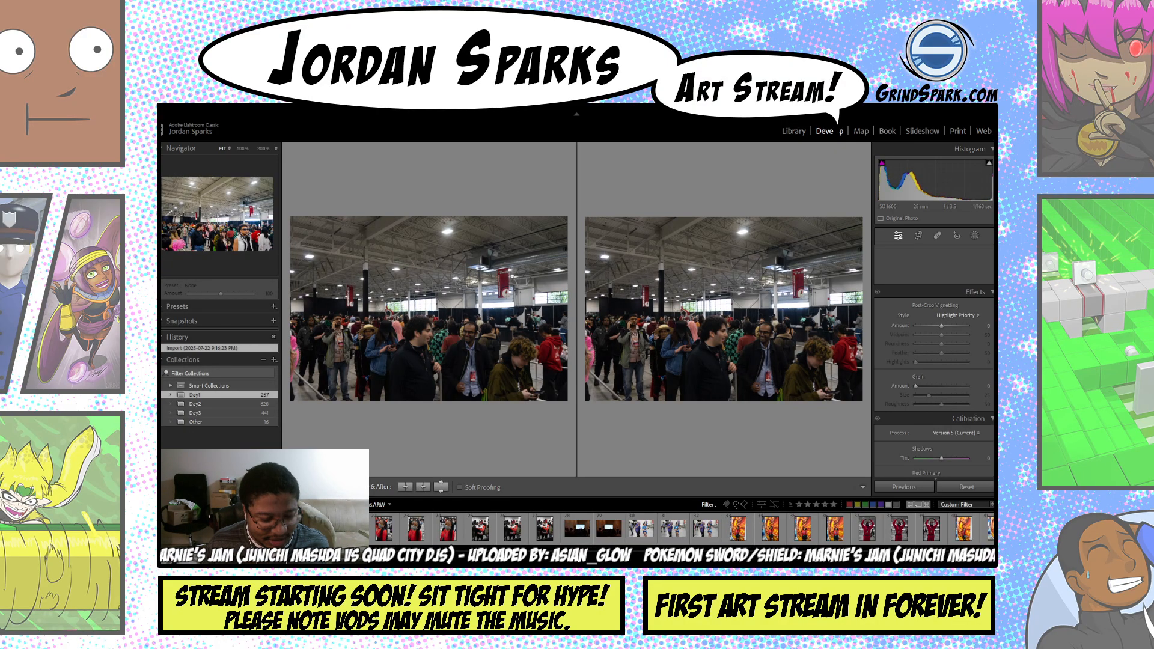
left_click(286, 529)
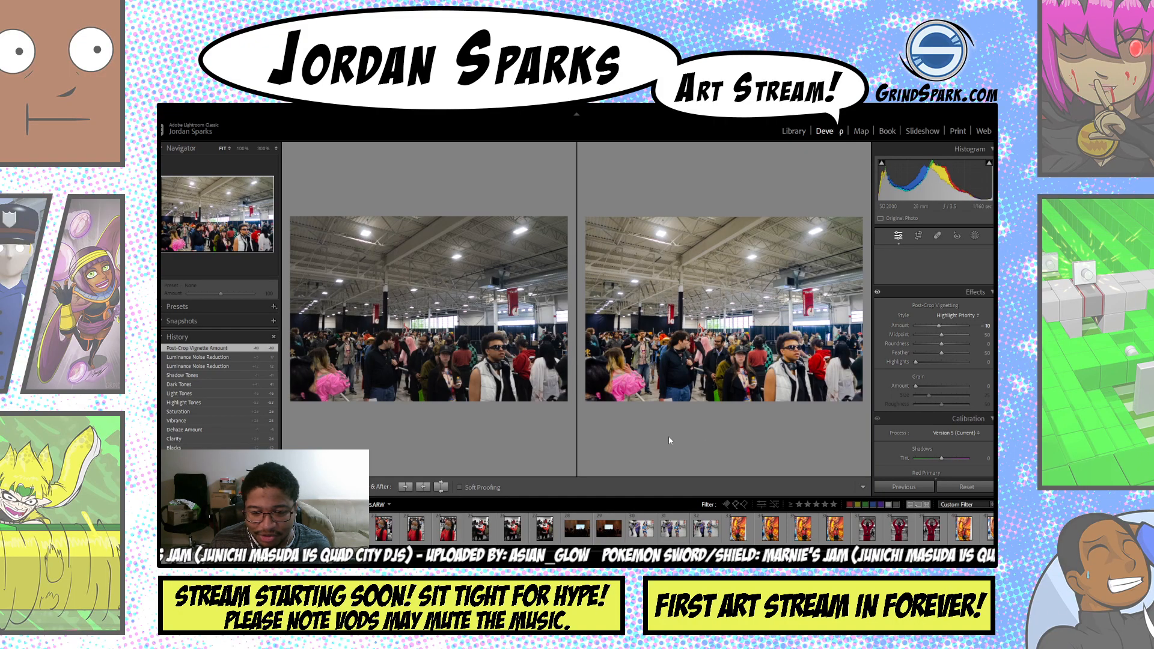
left_click(375, 537)
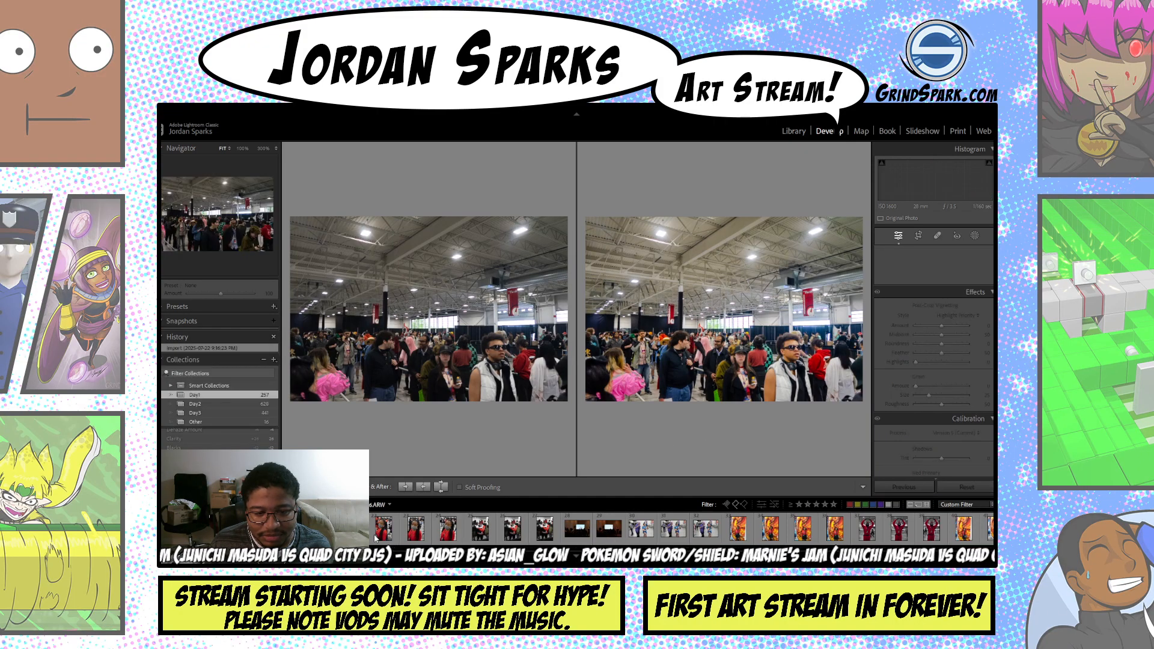
key("ctrl+shift+v")
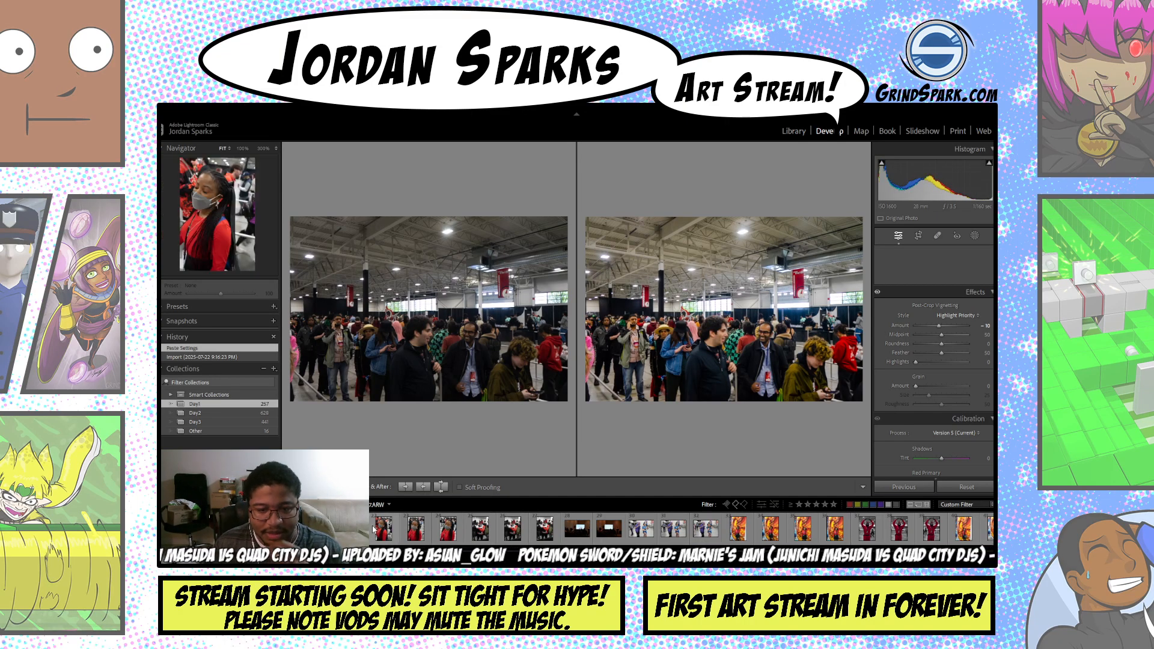
- Compare the two edited crowd photos, leaving the before/after view to check each one at full size
key("Right")
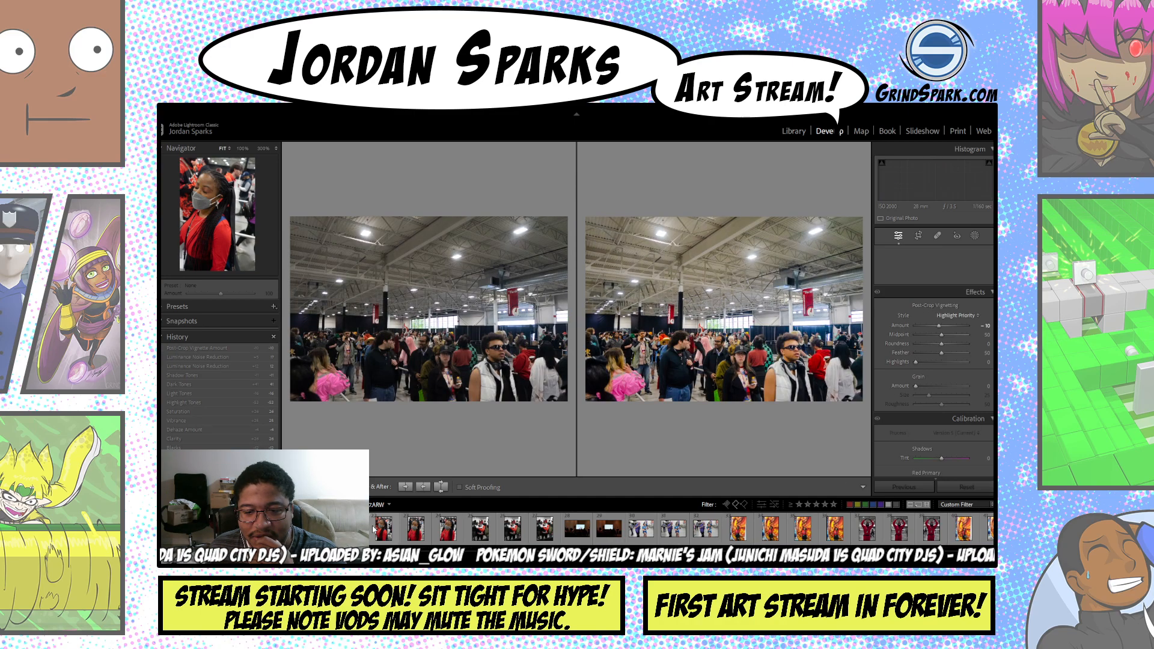
key("Left")
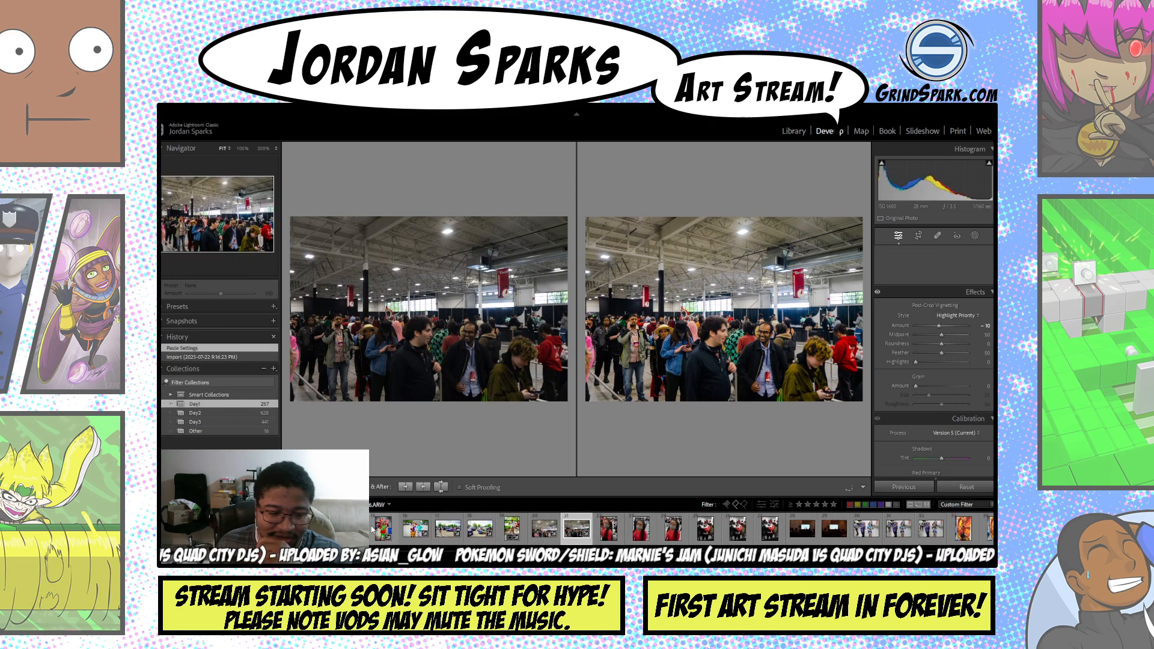
scroll(374, 529, "down", 3)
key("y")
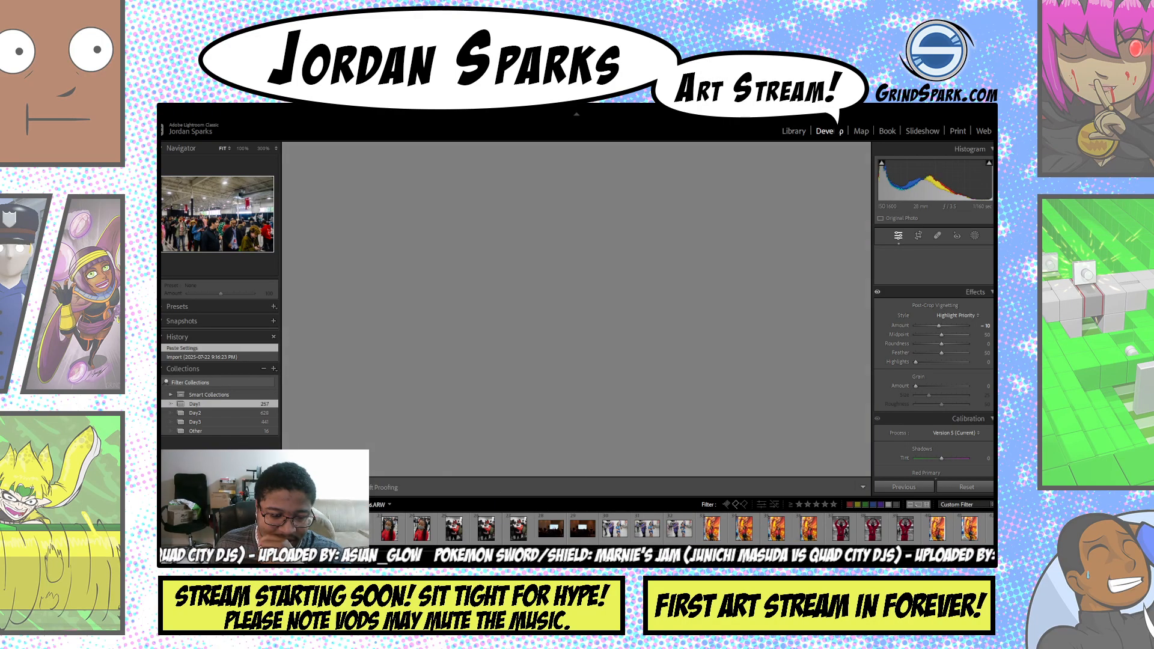
key("Right")
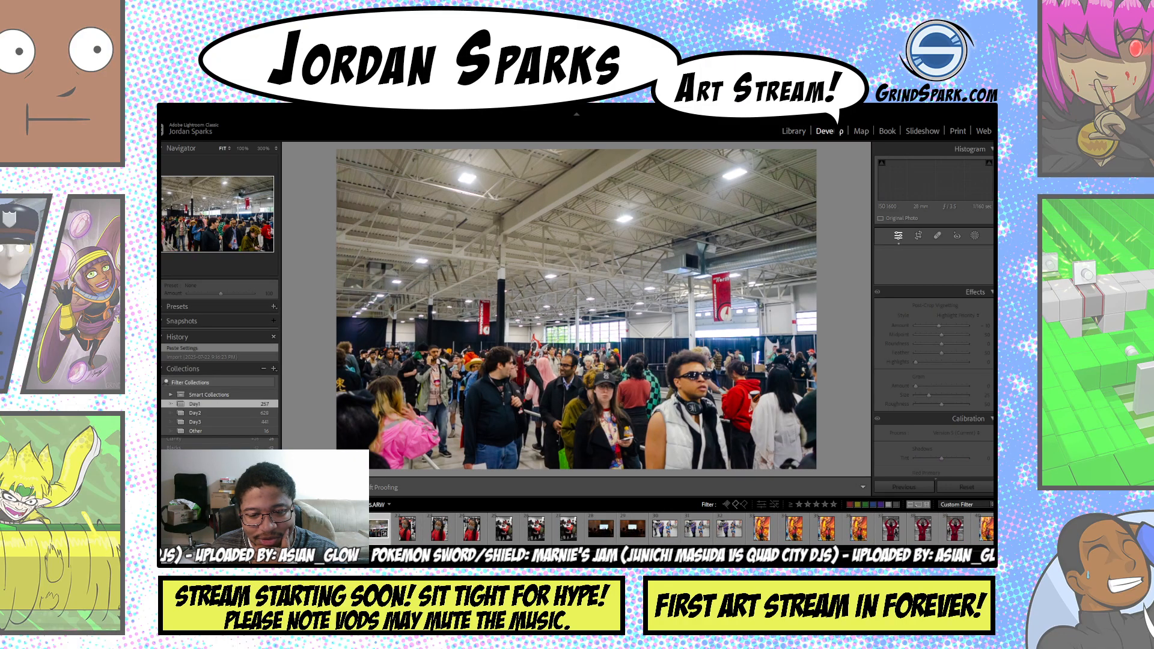
key("Right")
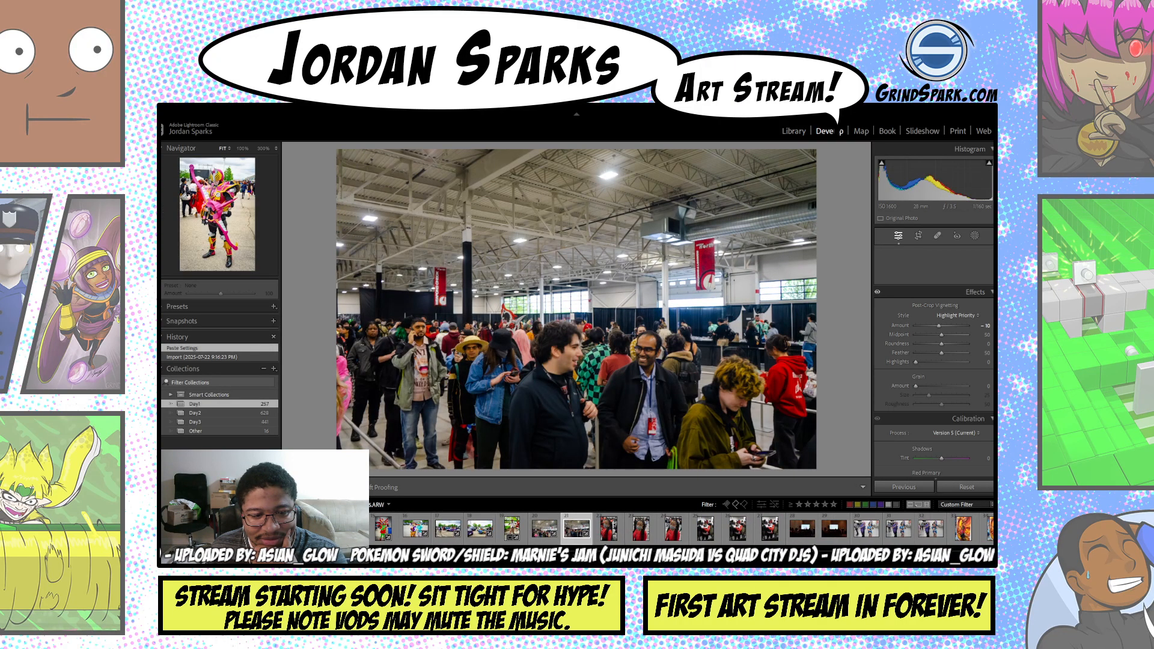
key("Left")
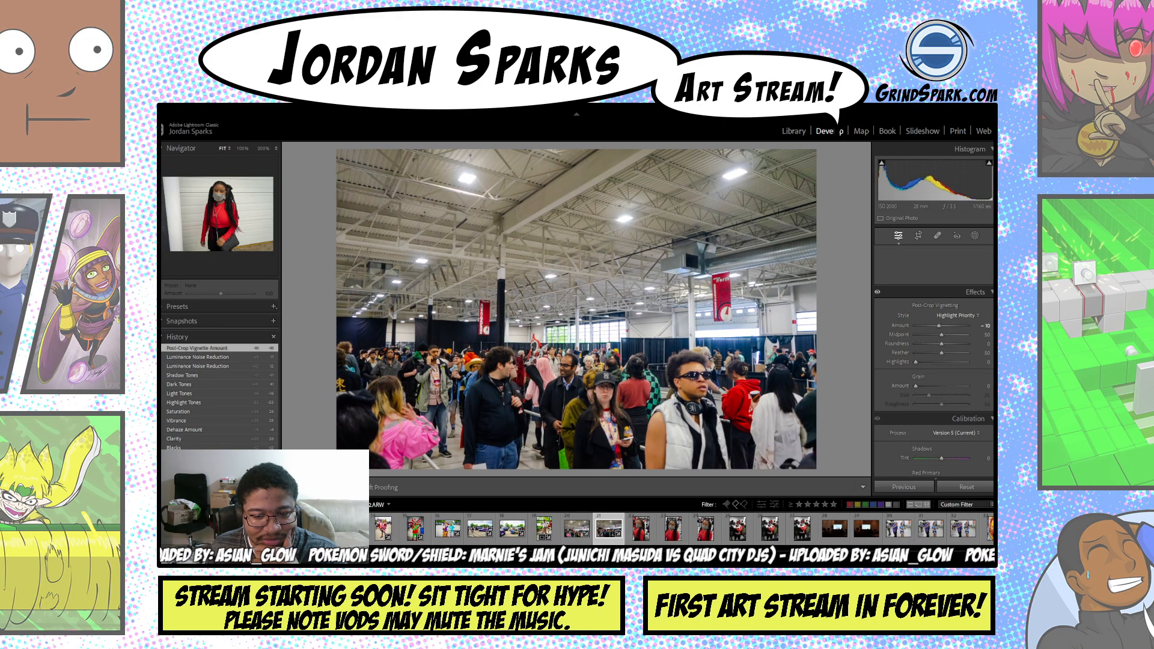
key("Right")
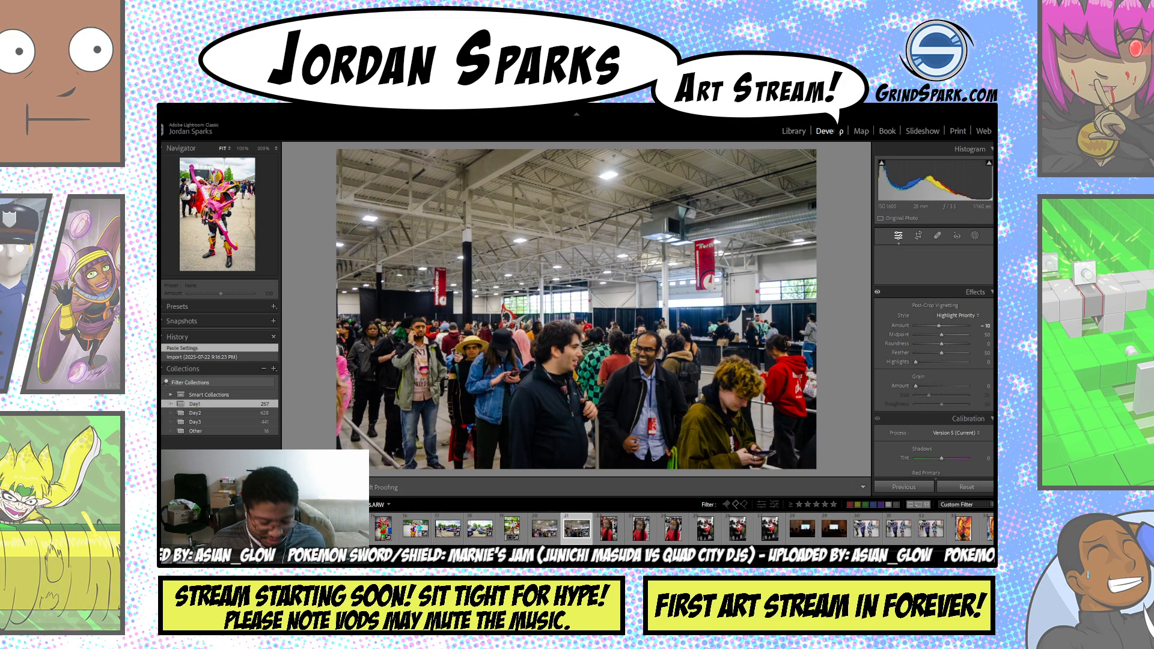
- Return to the wider of the two edited crowd photos and flag it as rejected
key("Left")
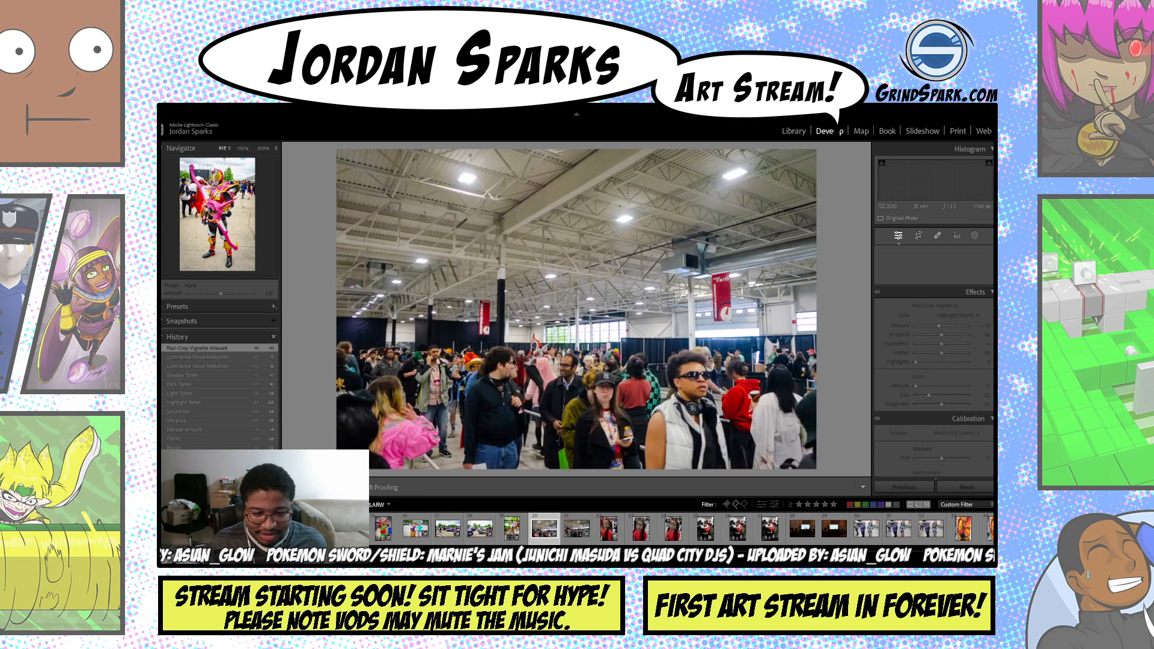
key("x")
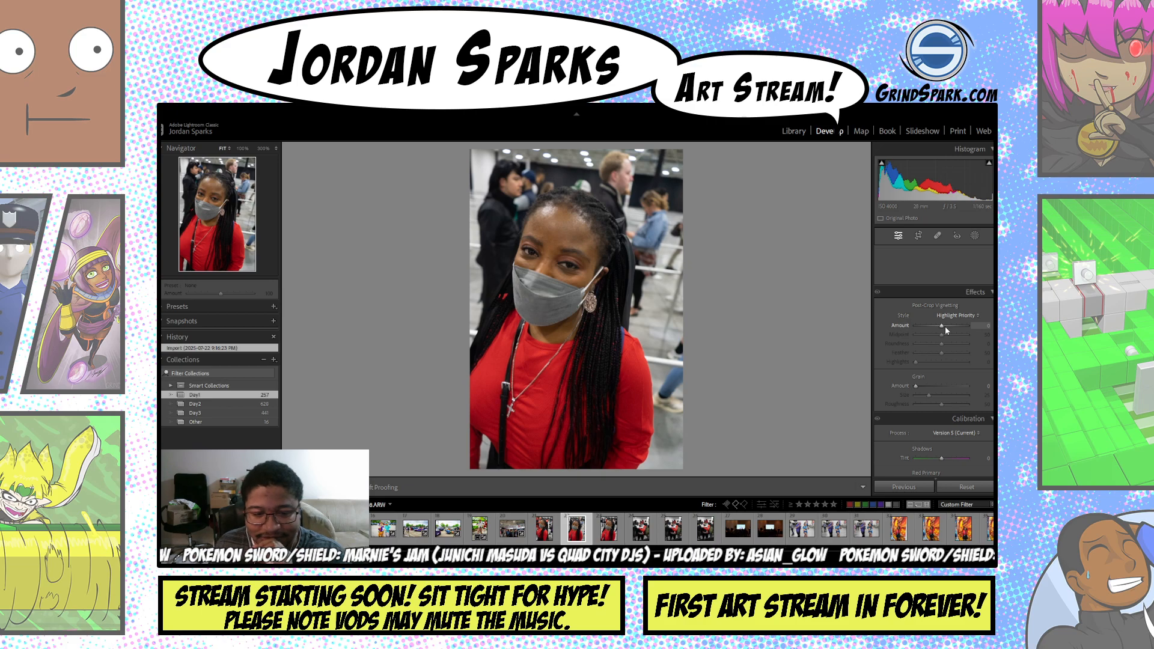
- Set the post-crop vignetting amount to -15 on the portrait of the masked woman in red
key("Down")
key("Down")
key("Down")
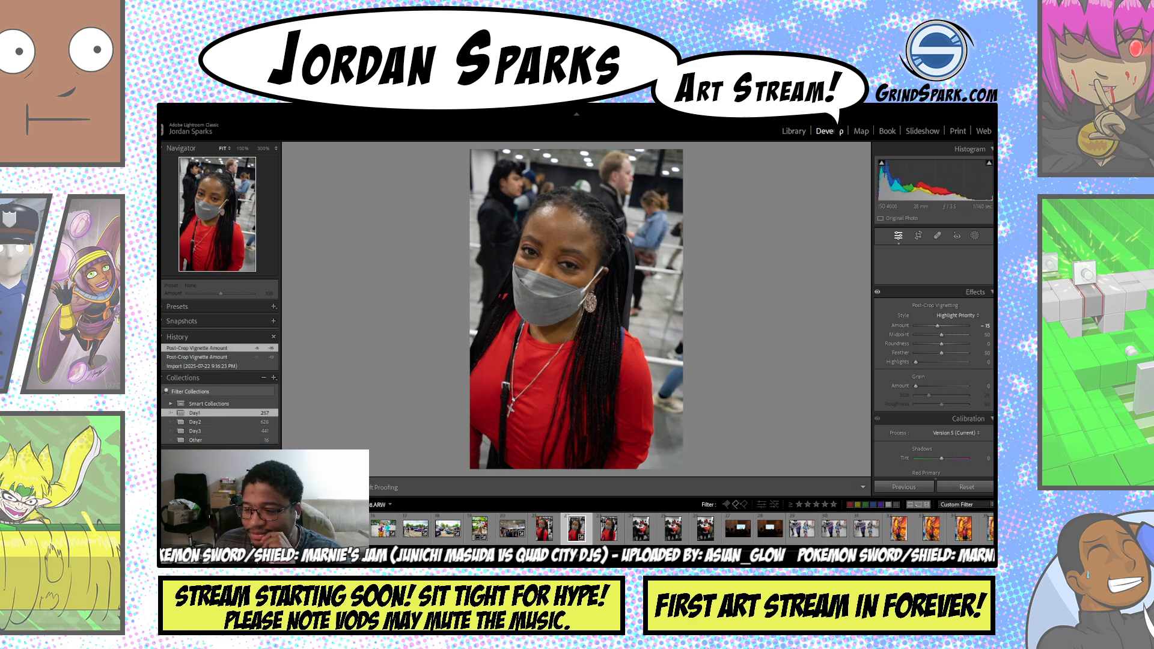
- Adjust the portrait's tone to Exposure +0.40, Contrast +26, Highlights +28 and Shadows +11
scroll(938, 330, "up", 15)
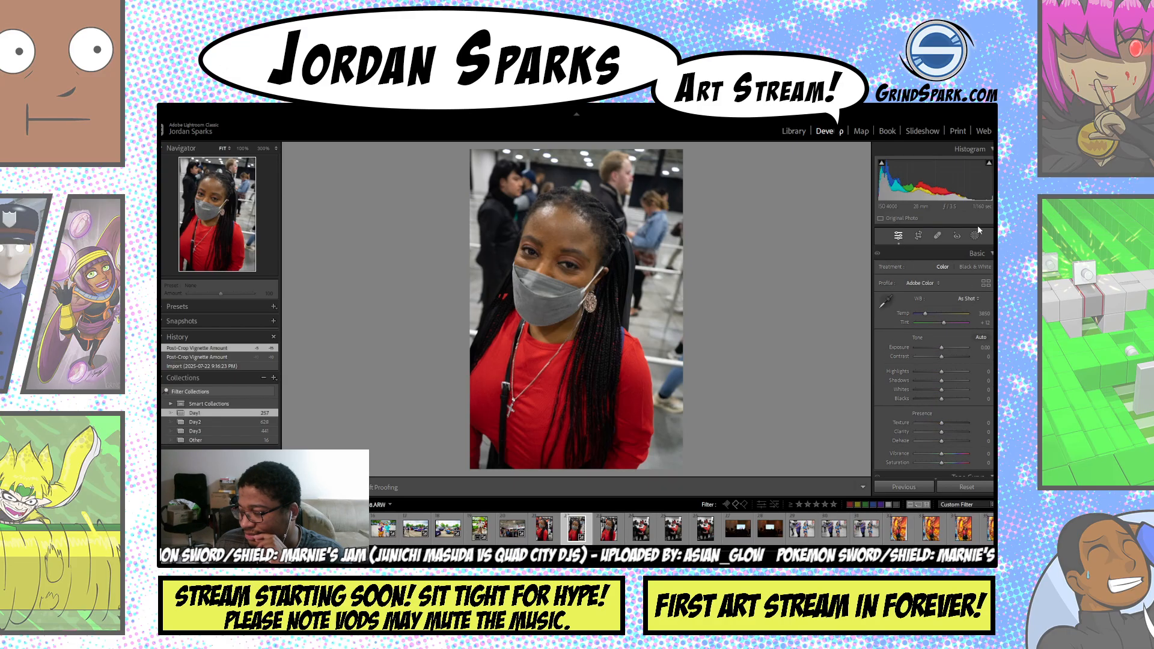
key("Up")
key("Up")
key("Up")
key("Up")
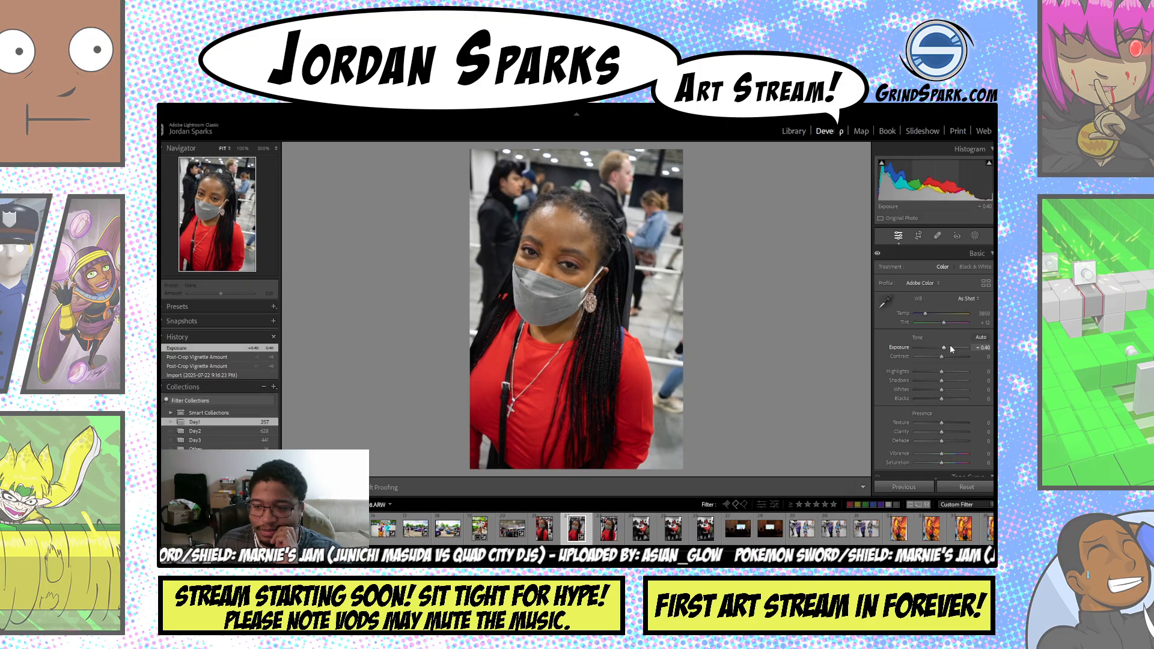
left_click(946, 357)
left_click(951, 356)
left_click(936, 372)
left_click_drag(947, 373, 943, 381)
left_click(945, 380)
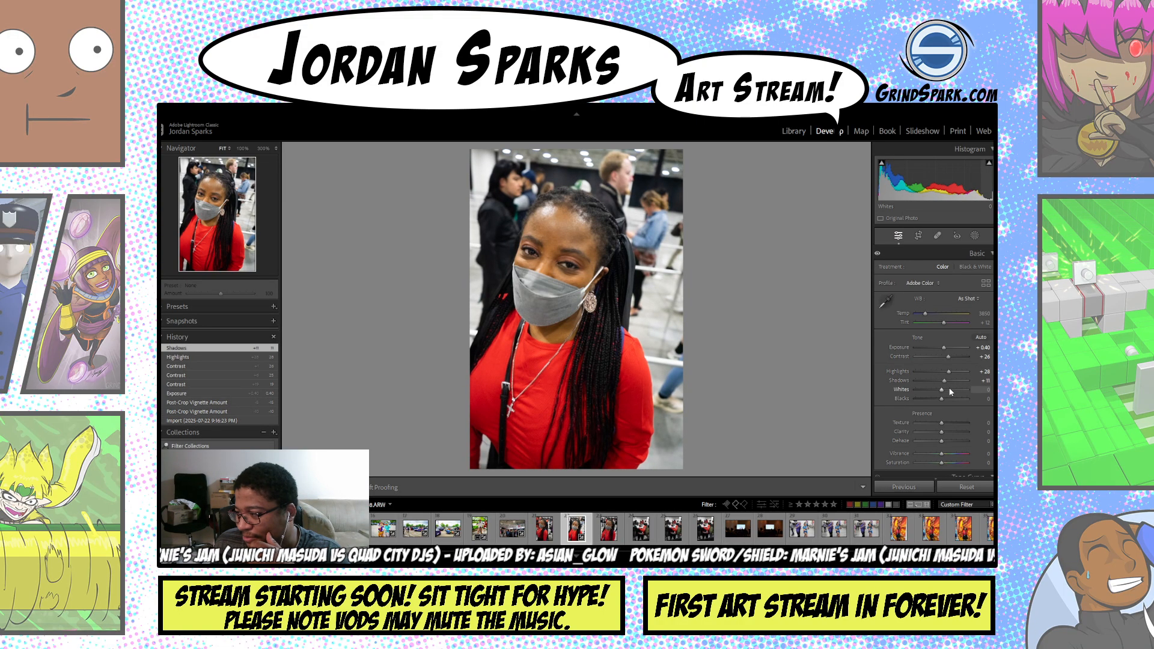
- Set the portrait's Whites to -26, Blacks +14, Clarity +21, Dehaze +4, Vibrance +26 and Saturation -11
left_click_drag(950, 392, 944, 445)
scroll(958, 450, "down", 5)
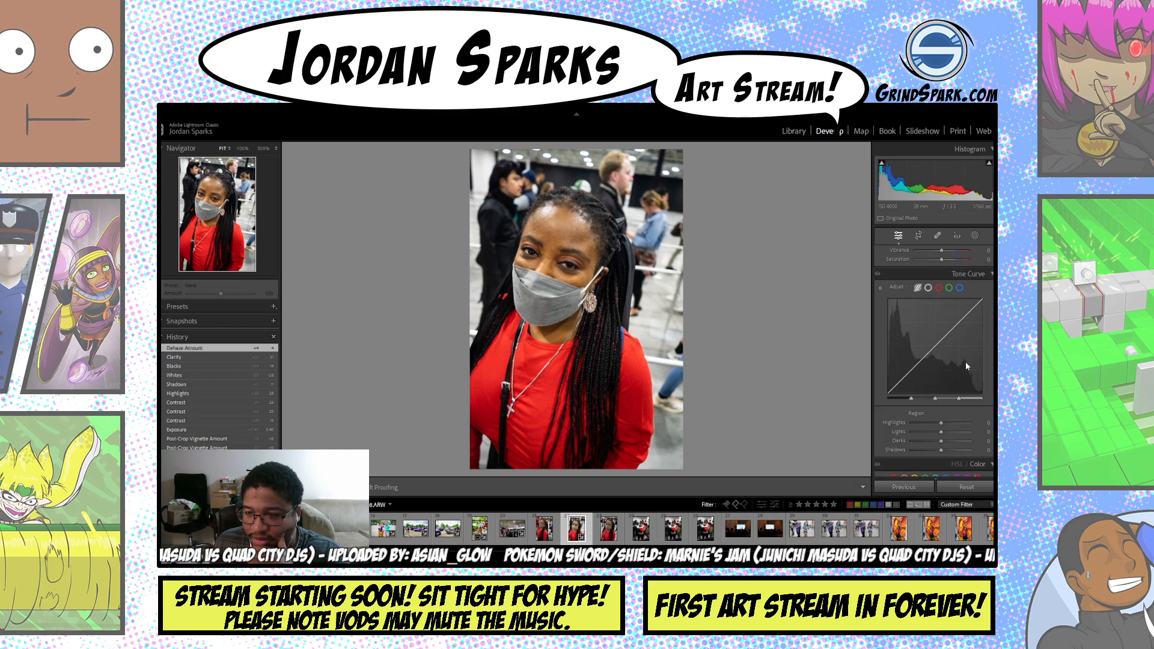
left_click_drag(949, 320, 938, 327)
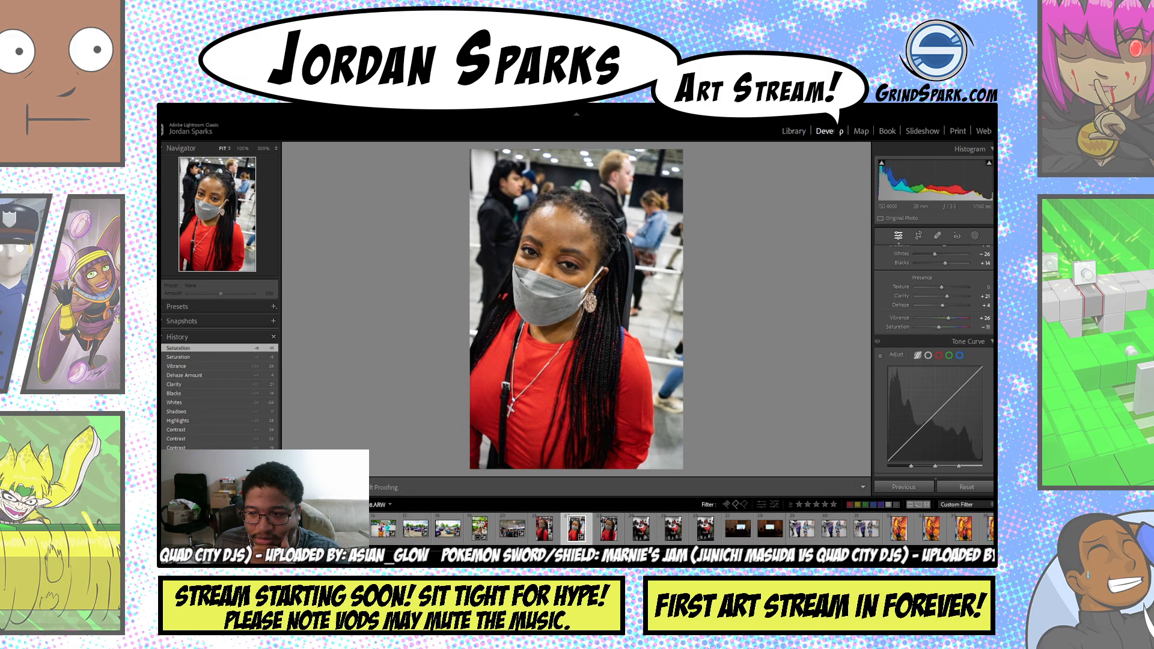
- Shape the portrait's tone curve with Highlights +9, Lights slightly lowered, Darks +31 and Shadows -20
scroll(934, 360, "down", 3)
left_click_drag(941, 381, 944, 384)
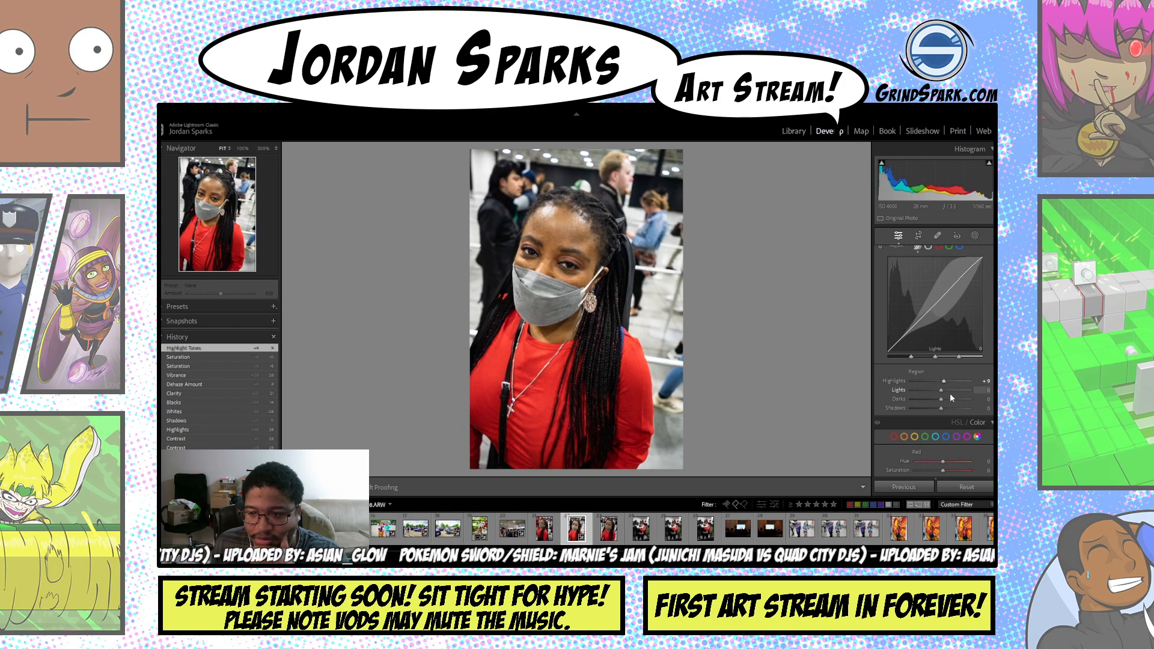
mouse_move(950, 394)
left_mouse_down()
mouse_move(940, 390)
mouse_move(956, 408)
mouse_move(935, 404)
left_mouse_up()
- Fine-tune the midtone, highlight and shadow luminance in the portrait's colour grading
scroll(934, 336, "down", 10)
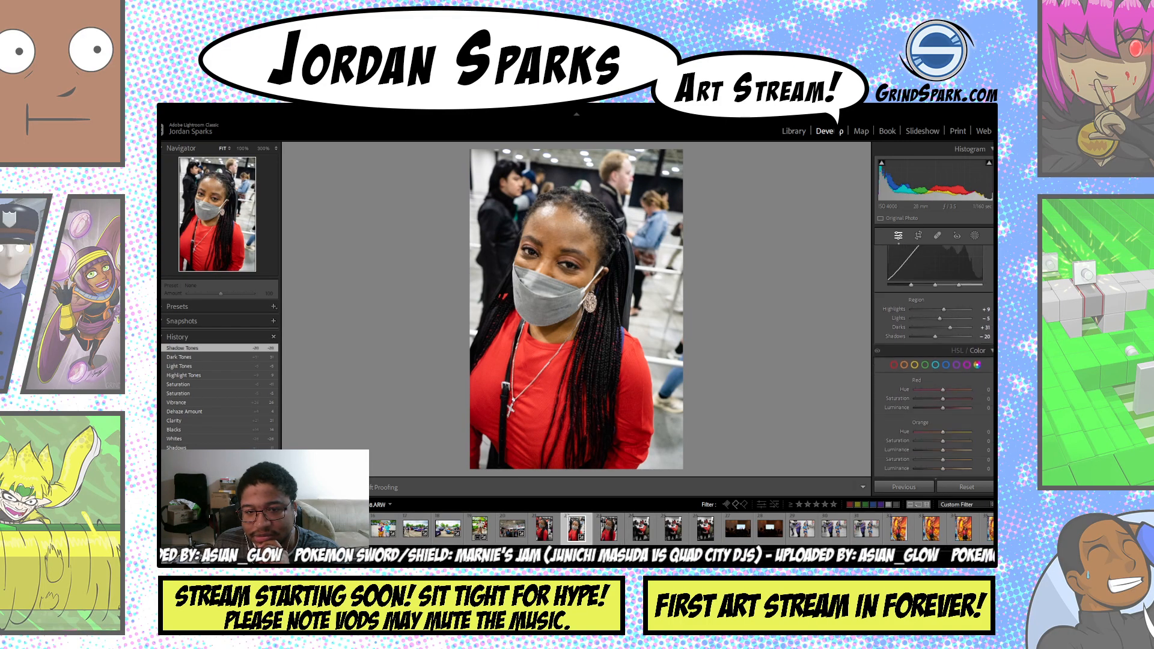
scroll(987, 373, "down", 2)
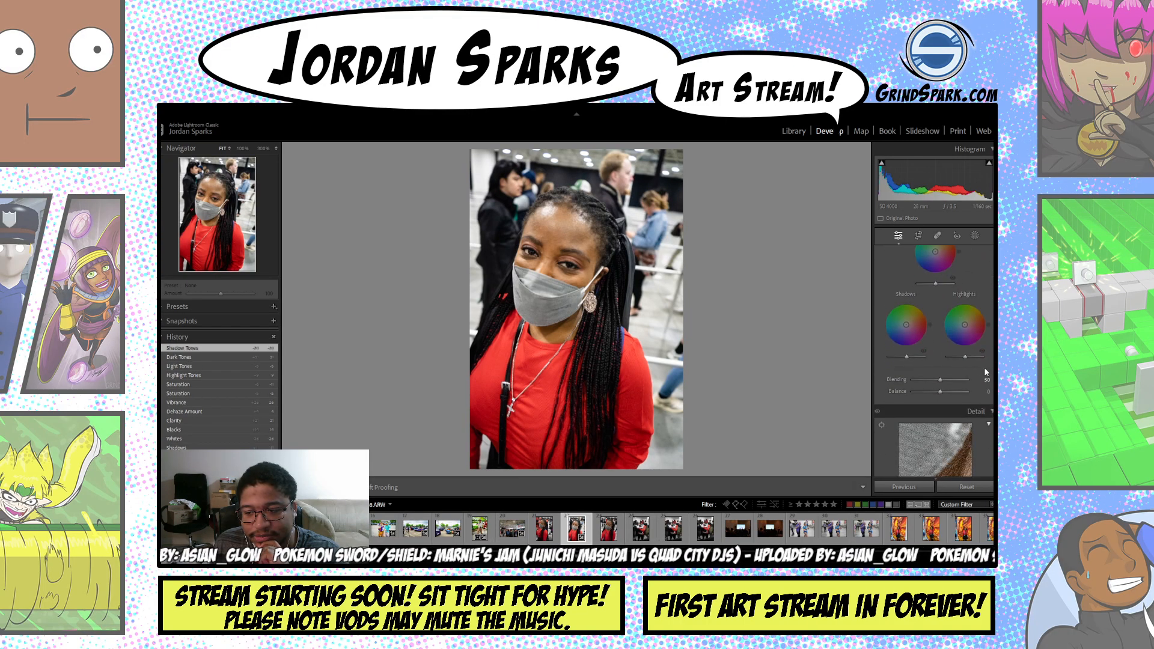
left_click_drag(942, 283, 941, 284)
left_click_drag(965, 357, 907, 356)
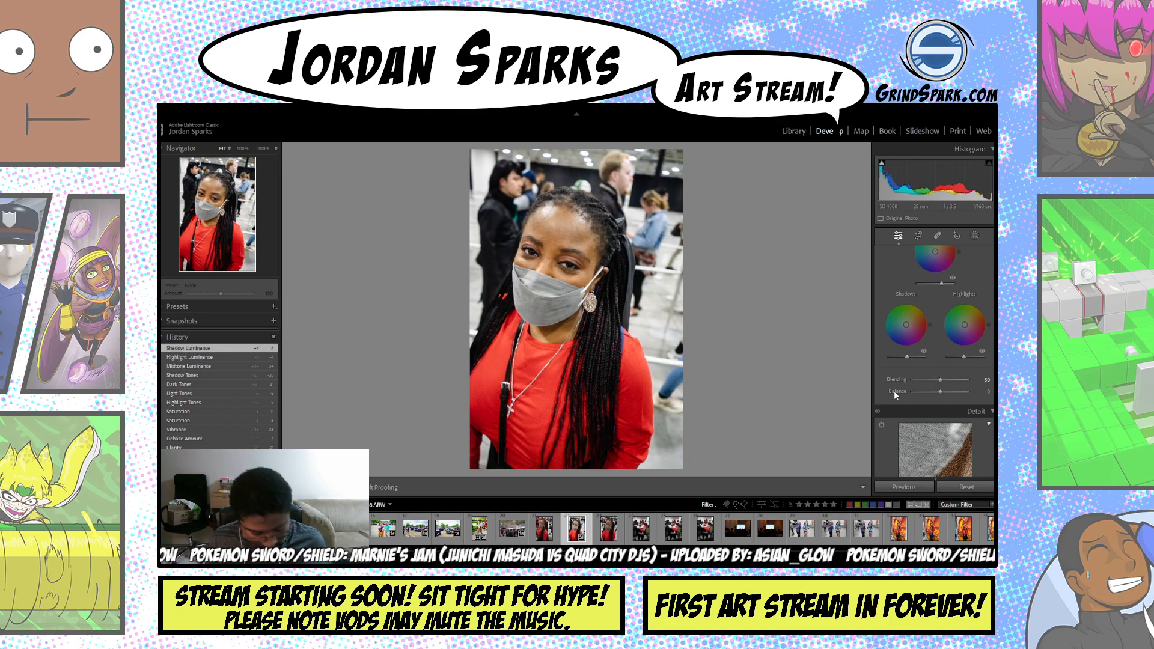
- Compare the edited portrait with the unedited portraits of the same woman before and after it
key("c")
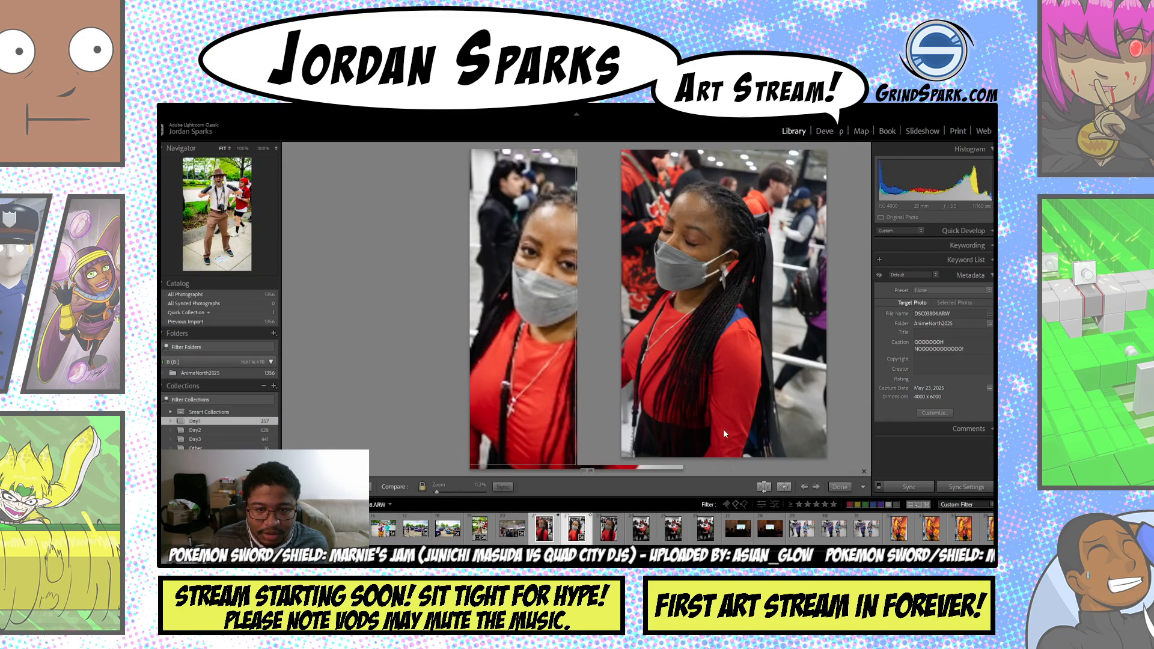
key("d")
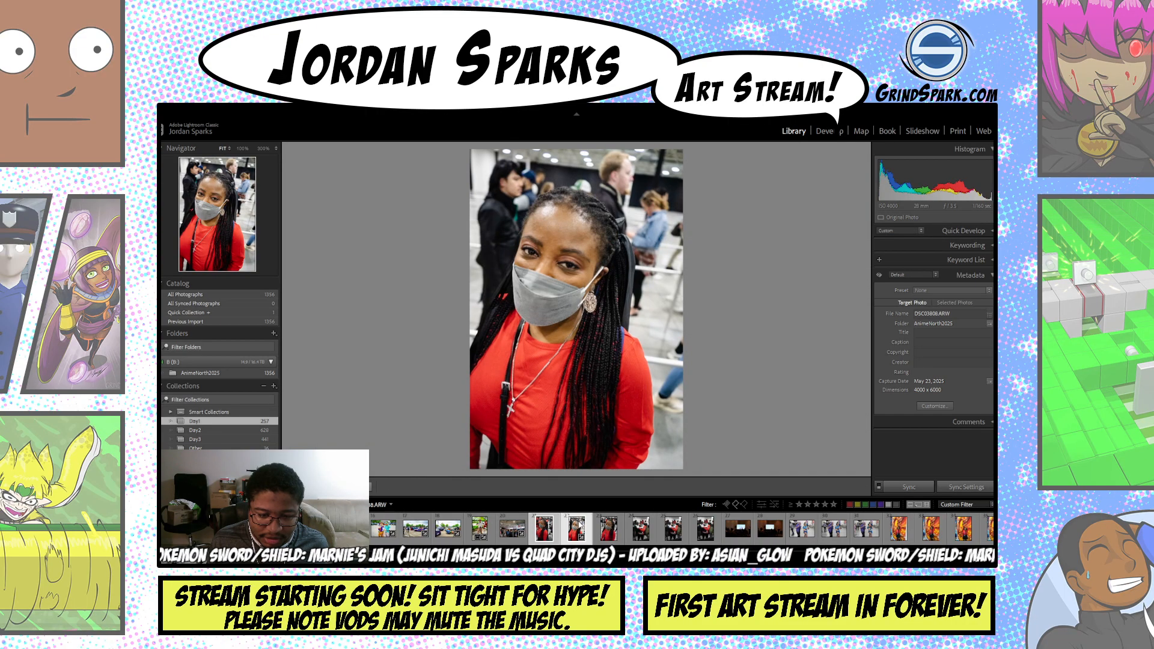
left_click(609, 530)
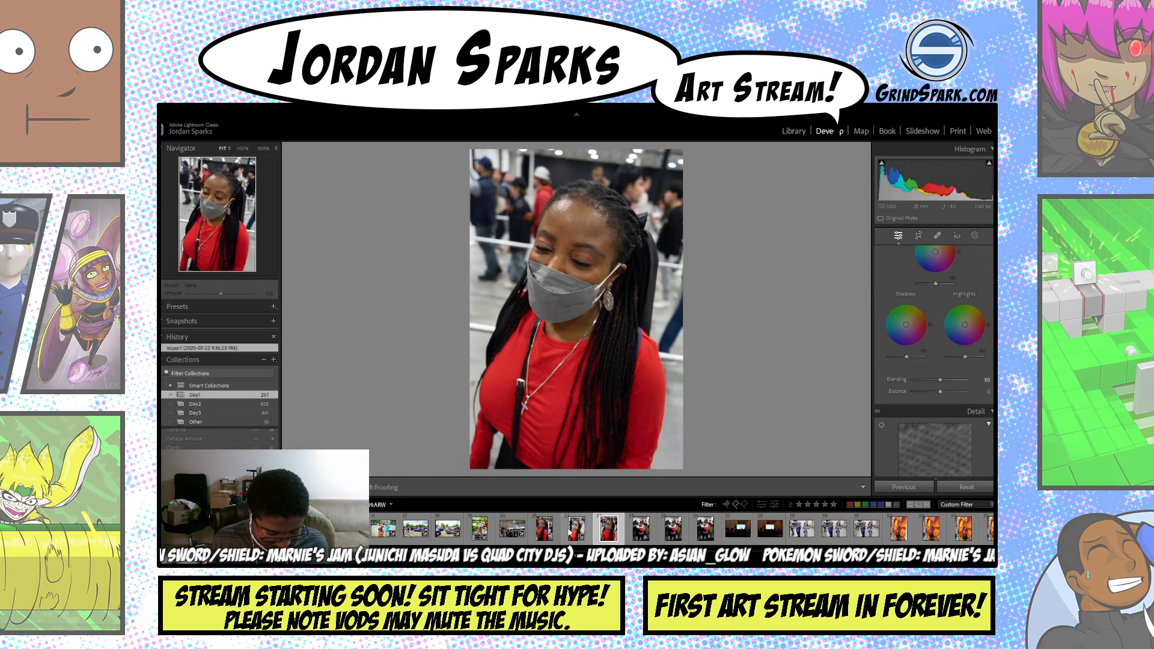
left_click(570, 532)
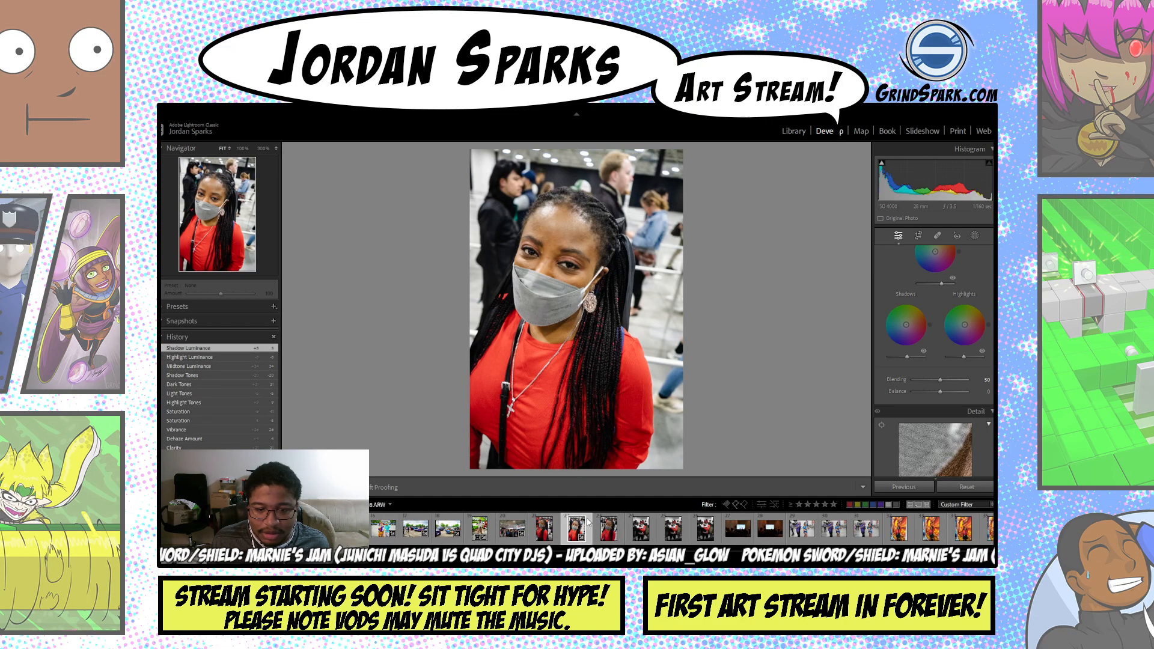
left_click(554, 532)
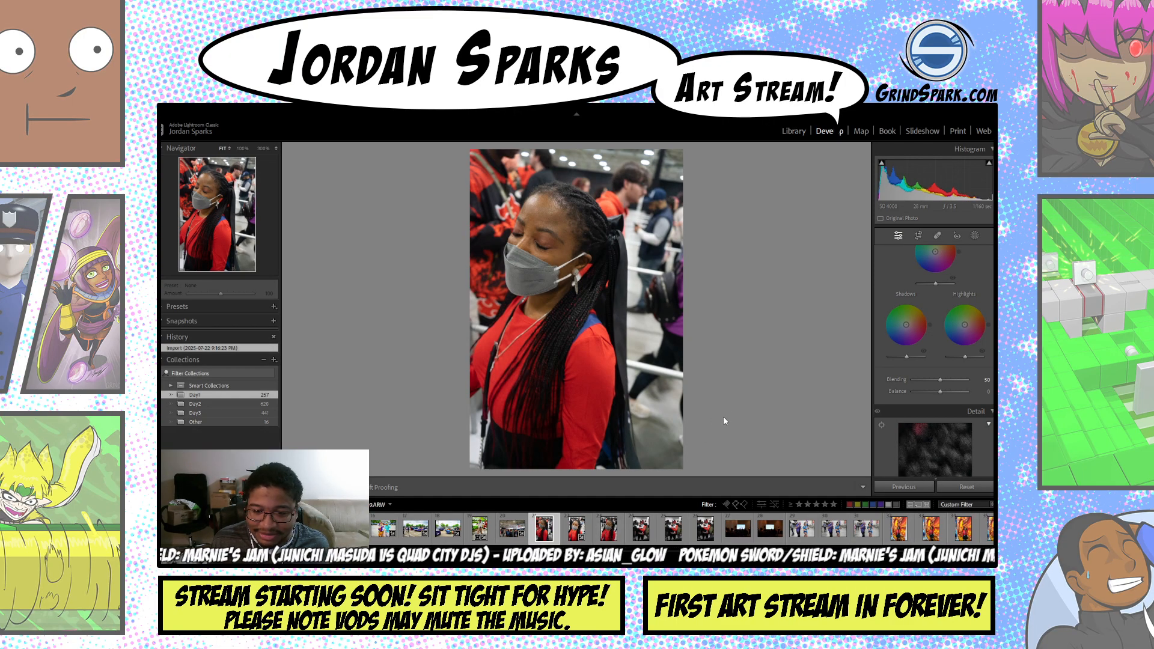
- Copy the edited portrait's develop settings and paste them onto the portraits directly before and after it
left_click(575, 529)
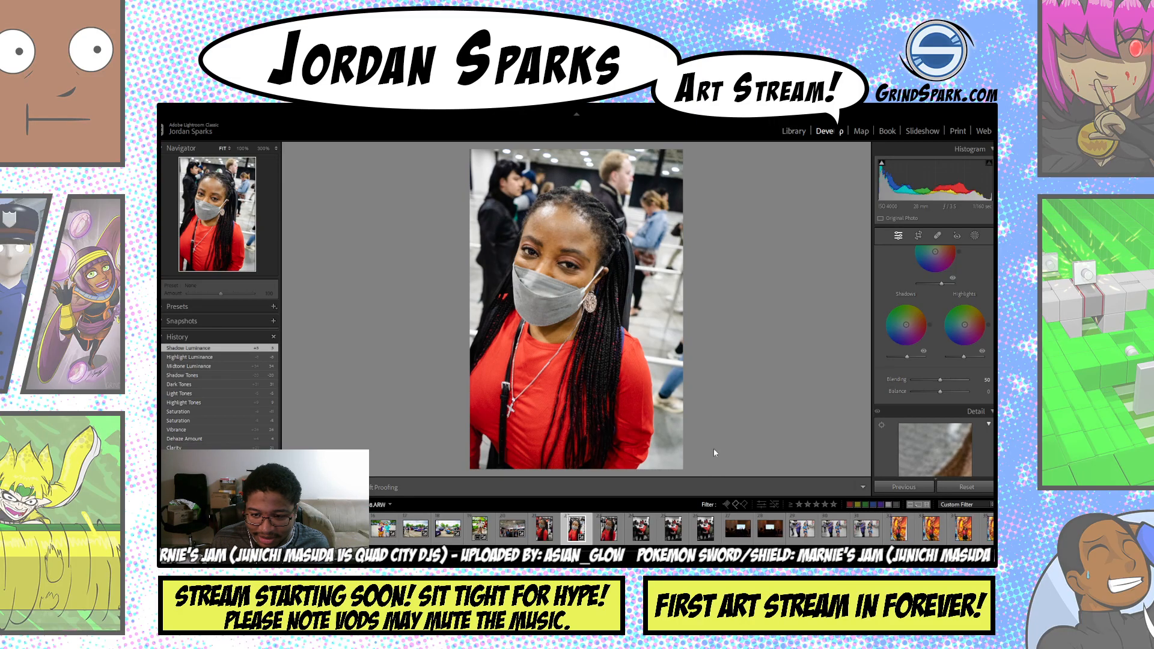
left_click(552, 534)
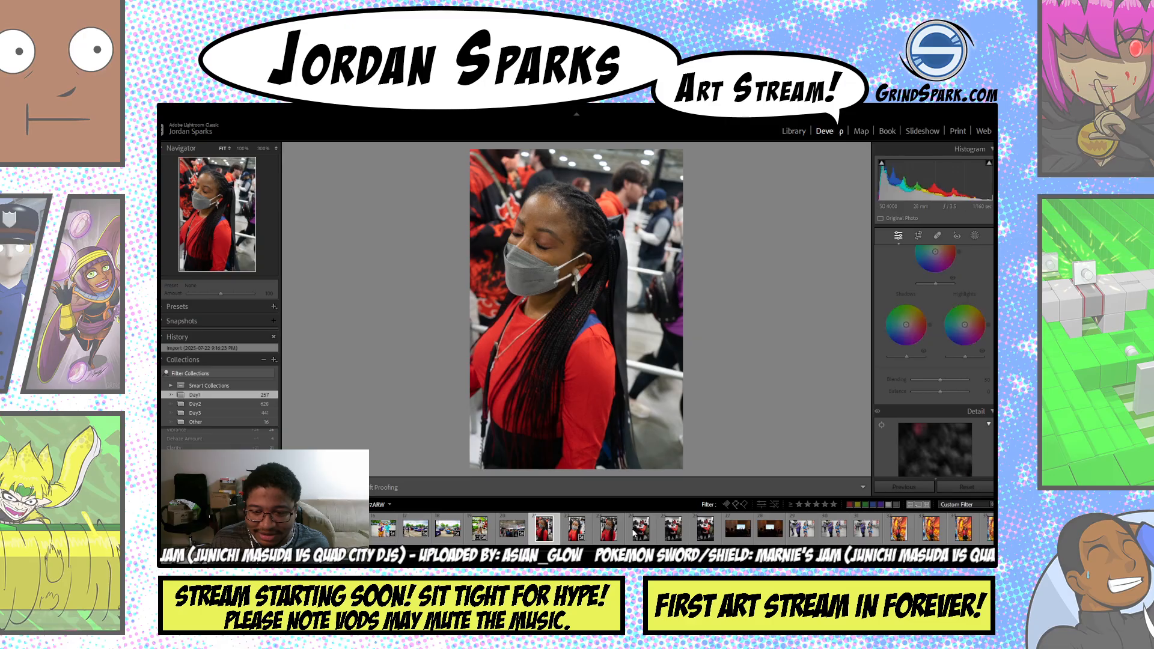
key("ctrl+shift+v")
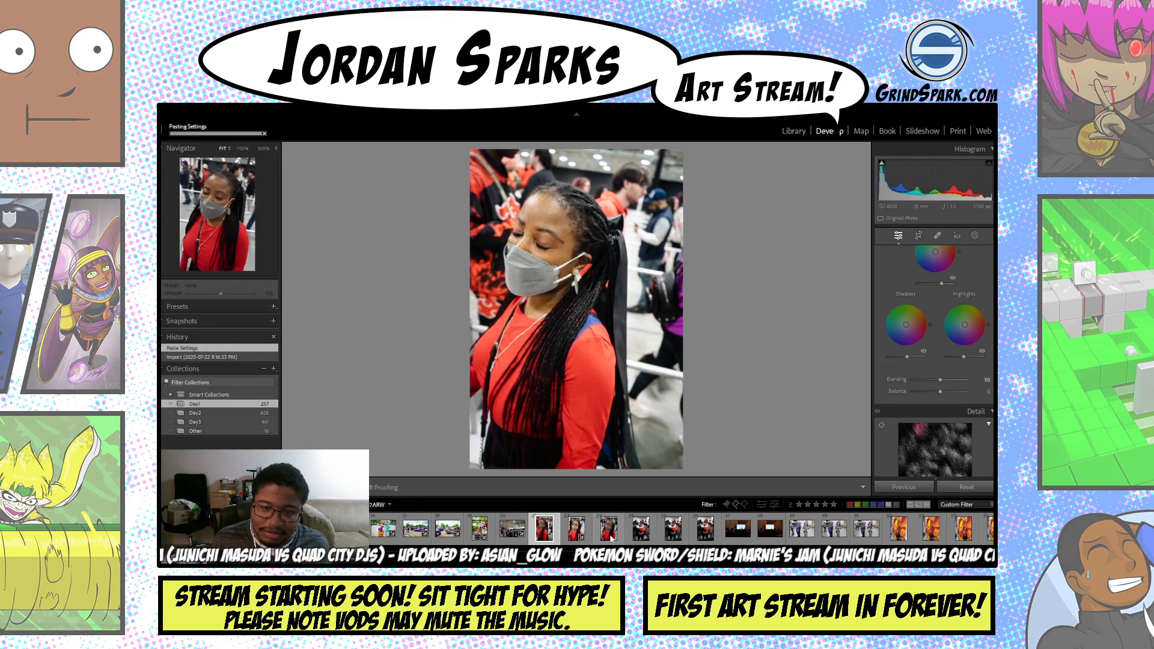
left_click(608, 532)
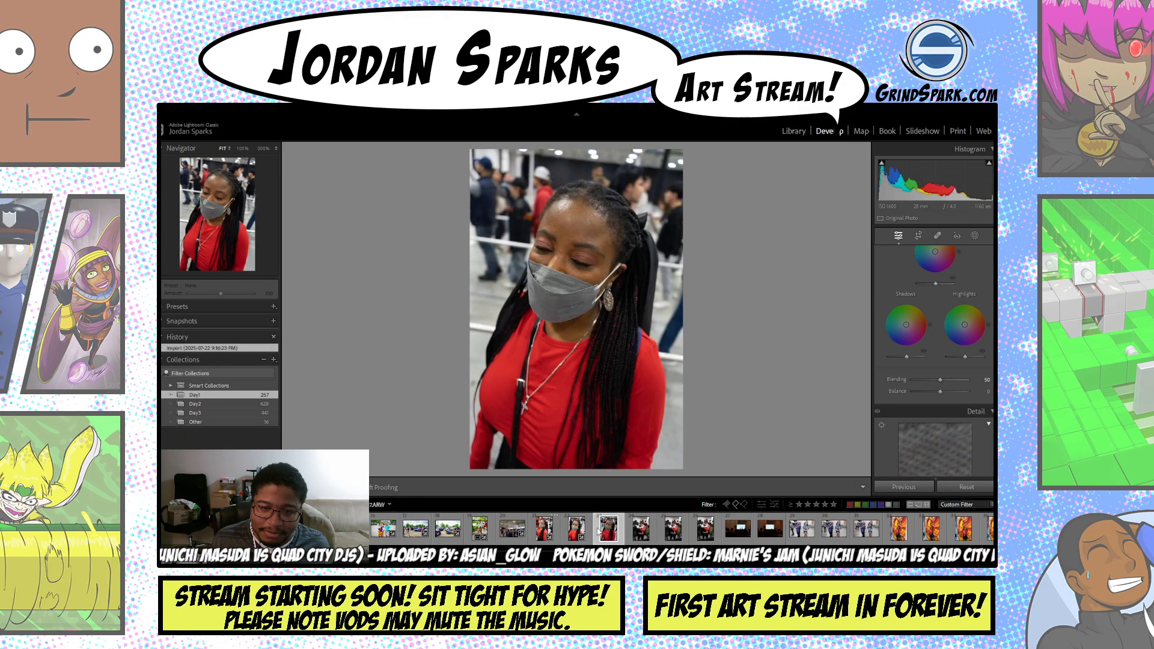
key("ctrl+shift+v")
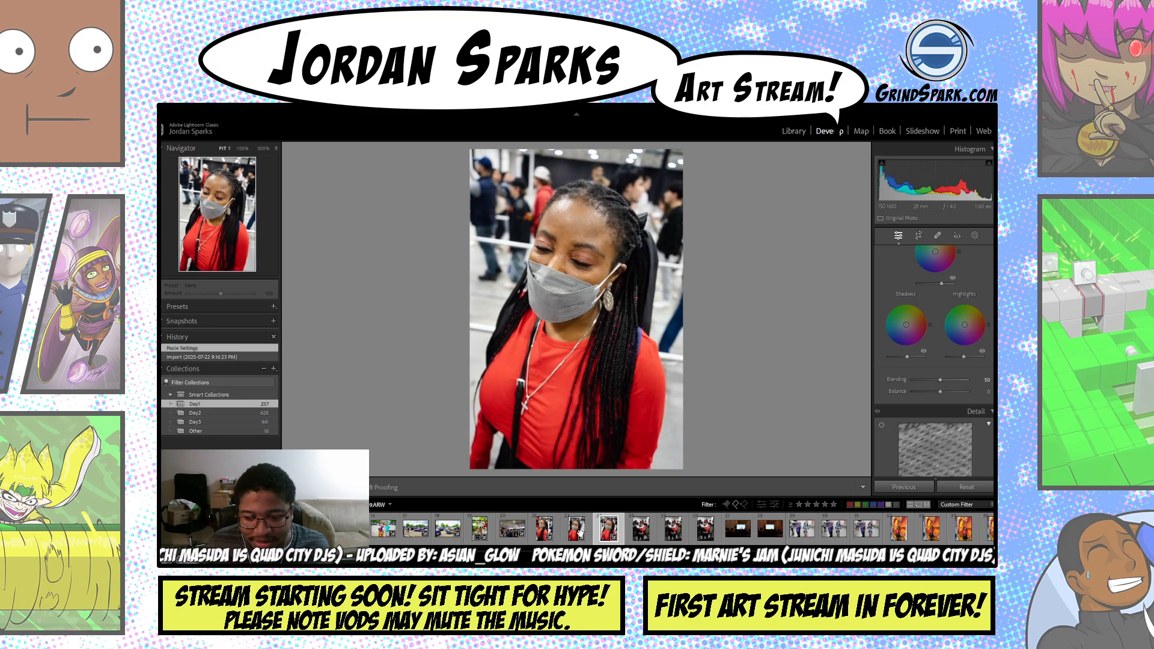
- Review the edited portraits, reject two of the three, and open the photo of the red-suited helmeted cosplayer
key("Right")
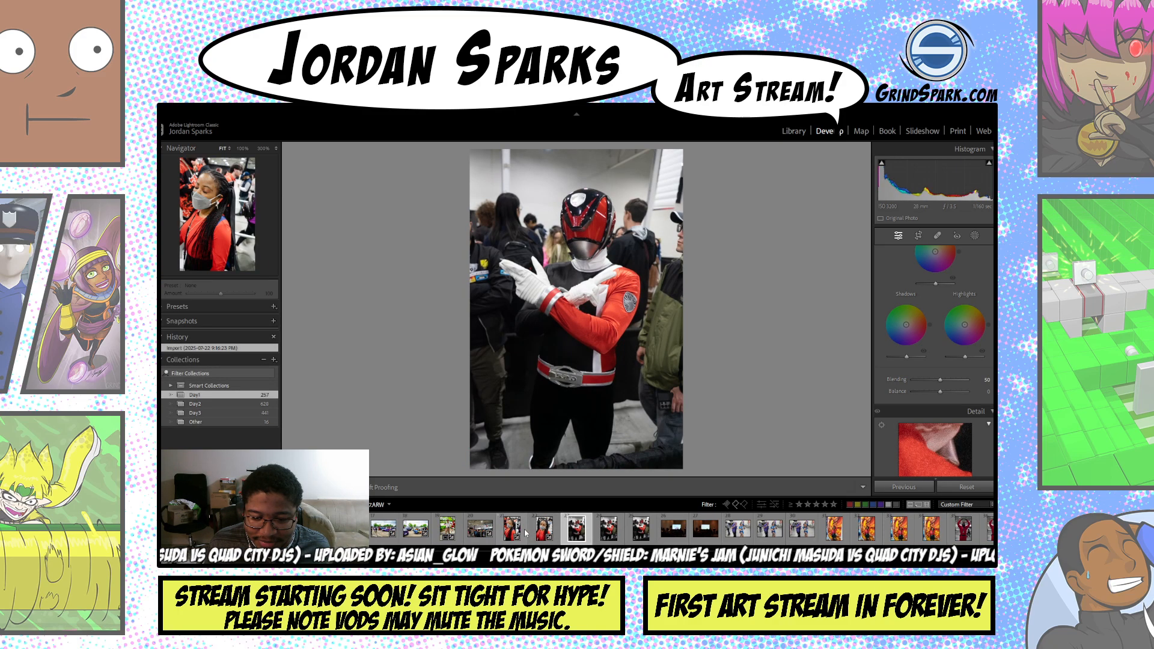
left_click(514, 533)
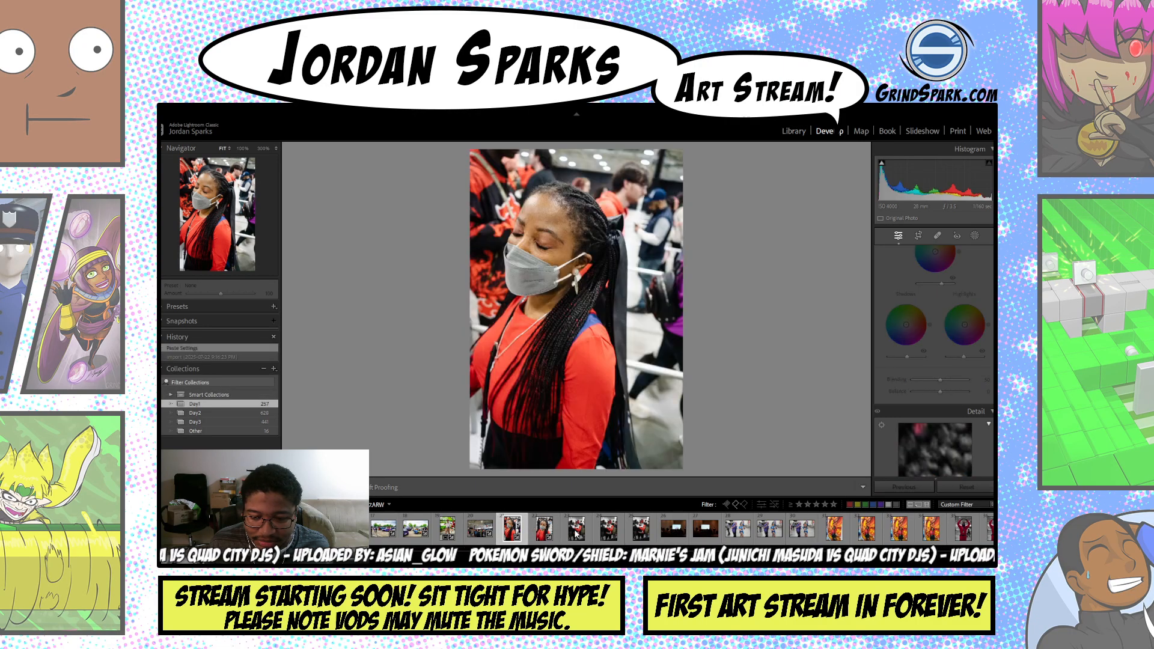
left_click(546, 539)
left_click(546, 539)
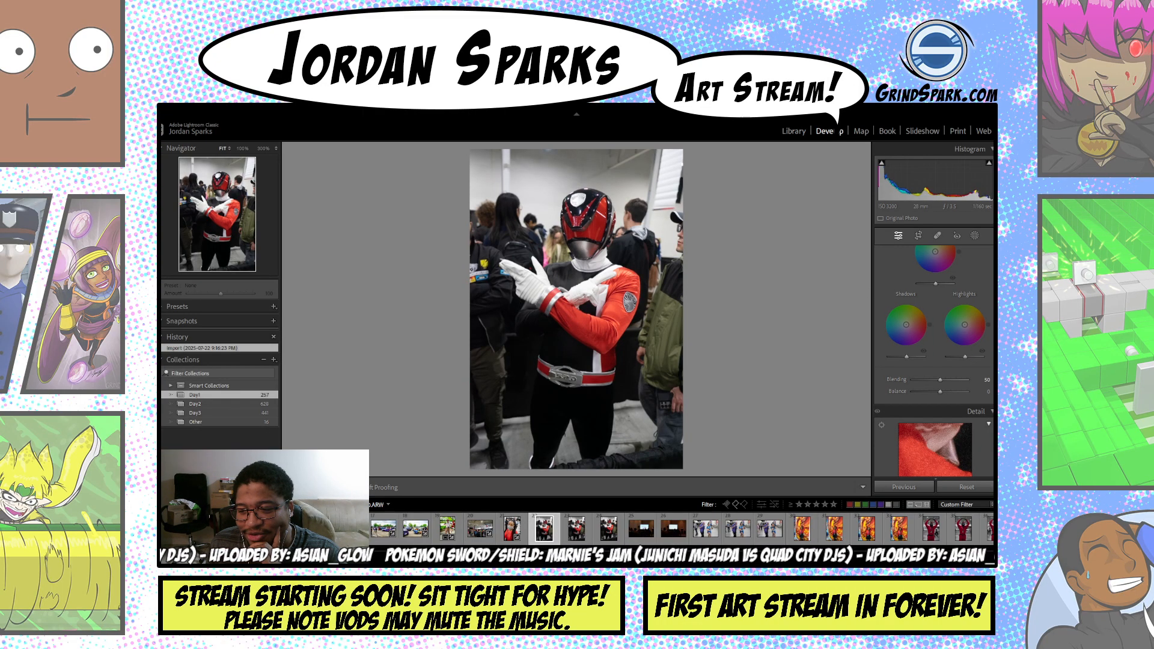
- Adjust the helmeted cosplayer's photo to Exposure -0.10, Contrast +28, Highlights -21, Shadows +33, Whites +25 and Blacks +44
scroll(934, 361, "up", 10)
scroll(954, 351, "up", 5)
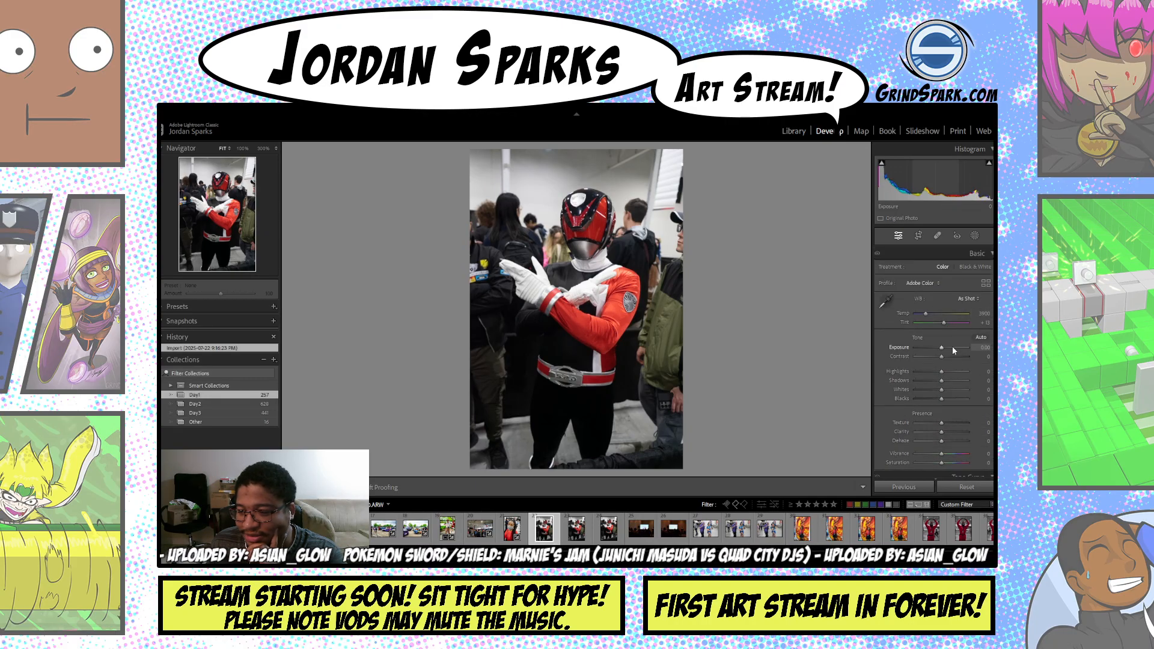
scroll(954, 351, "down", 2)
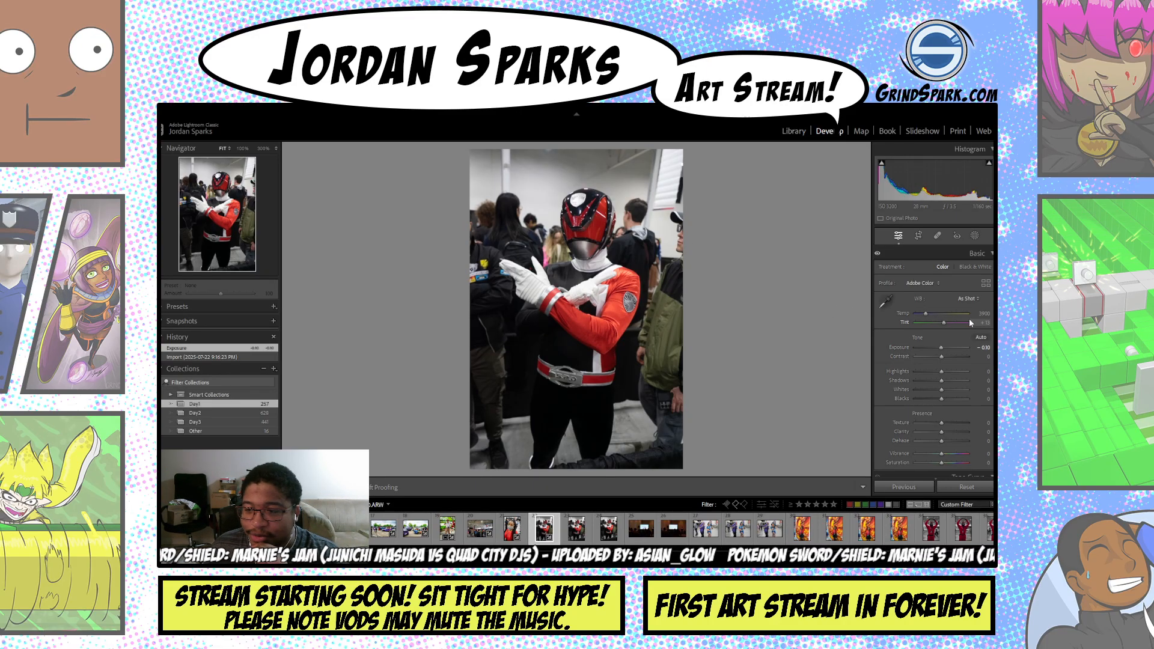
left_click(948, 356)
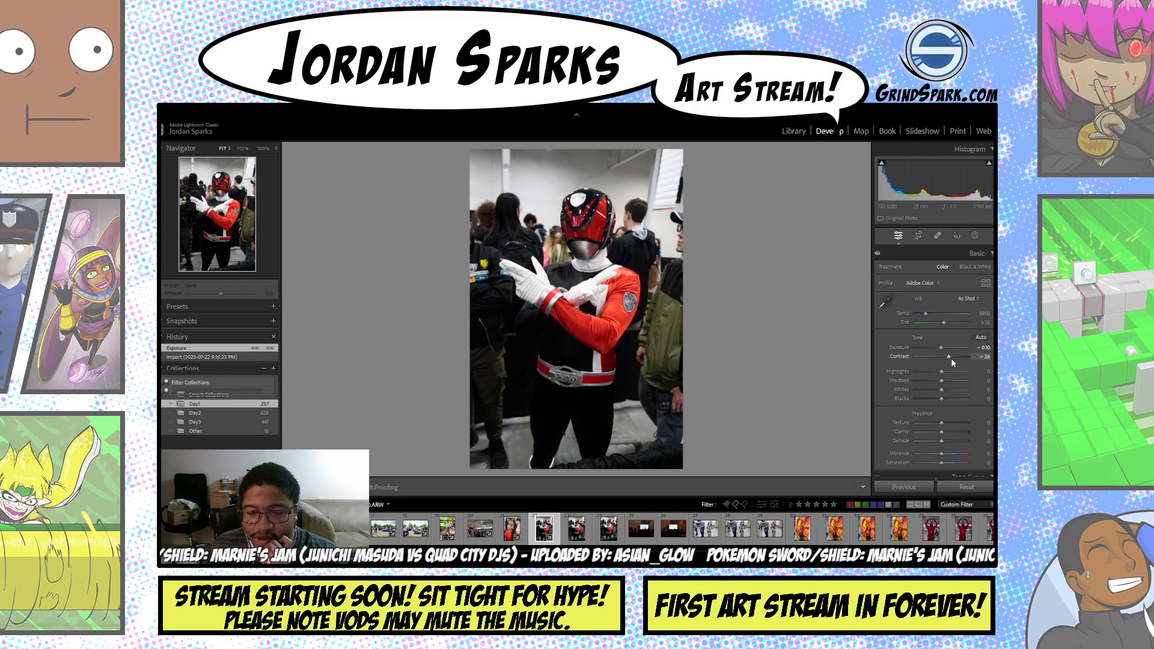
left_click_drag(955, 370, 937, 369)
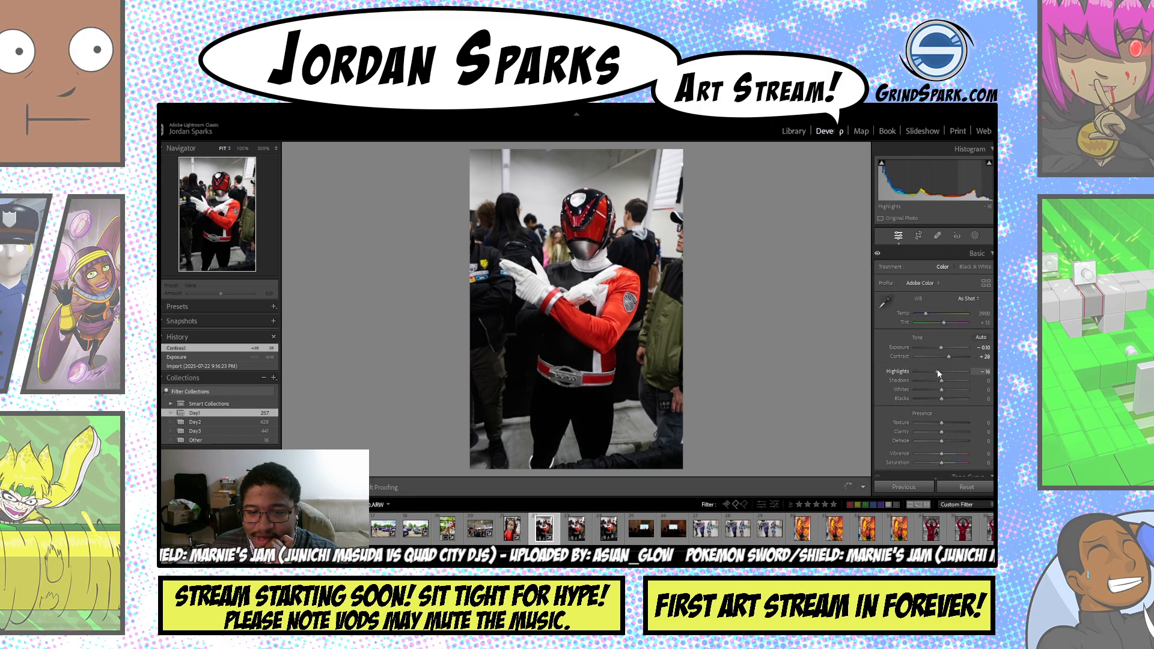
left_click(950, 380)
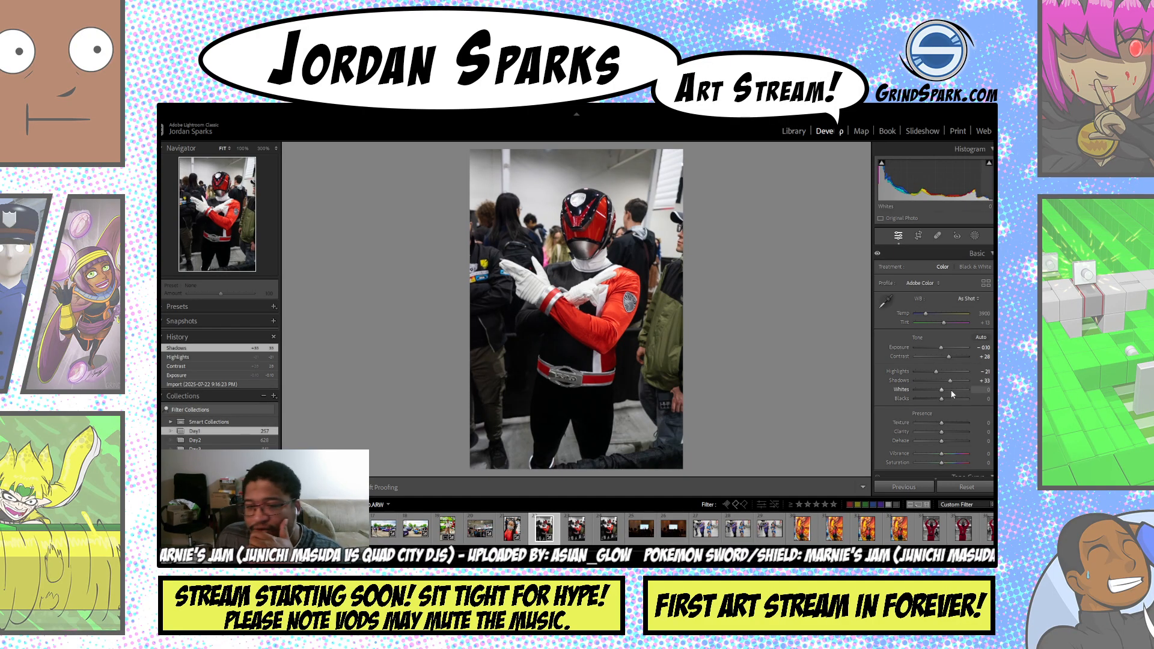
left_click(942, 391)
left_click_drag(942, 390, 949, 390)
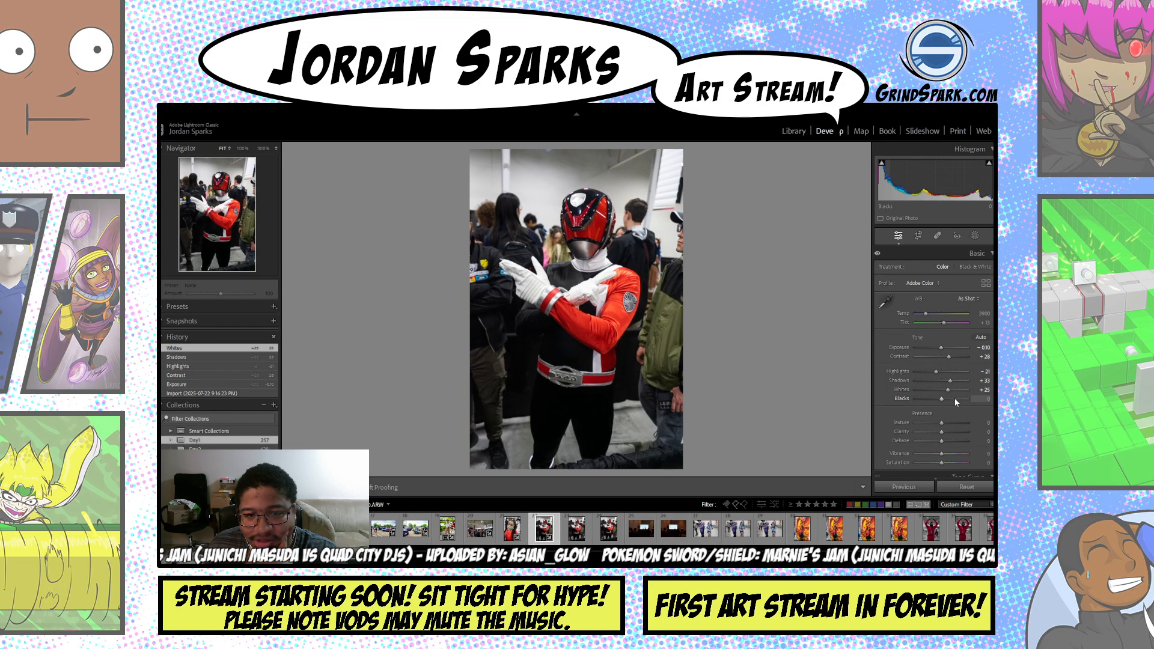
left_click(955, 399)
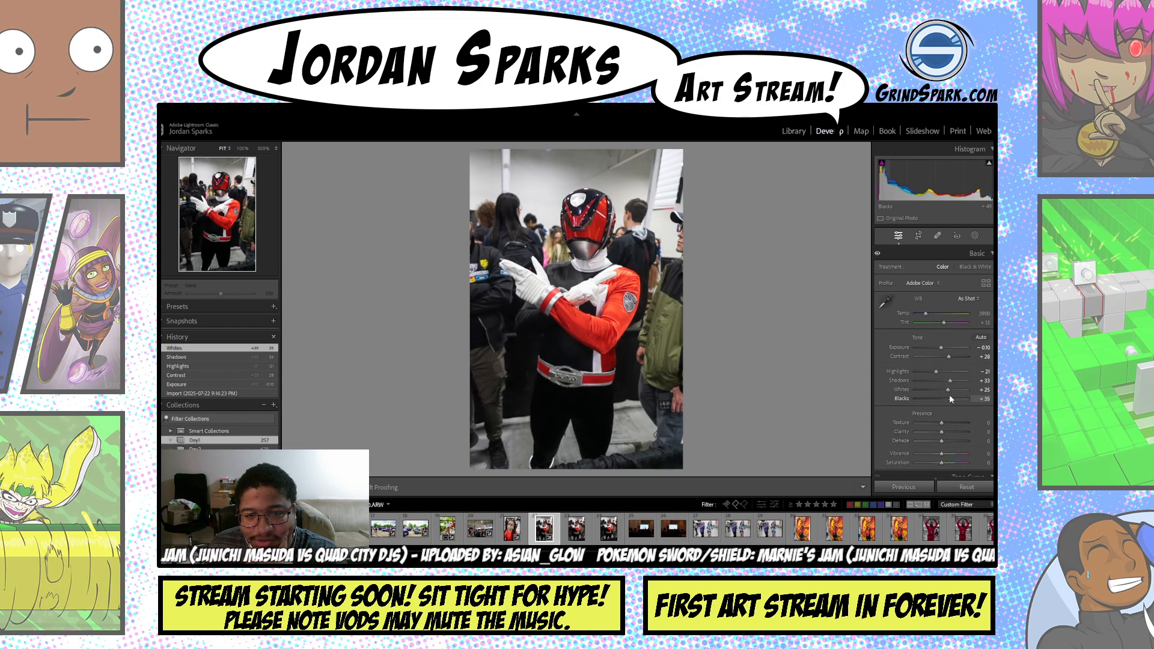
- Set Clarity to +28 and Dehaze to +21 on the helmeted cosplayer's photo
left_click(950, 432)
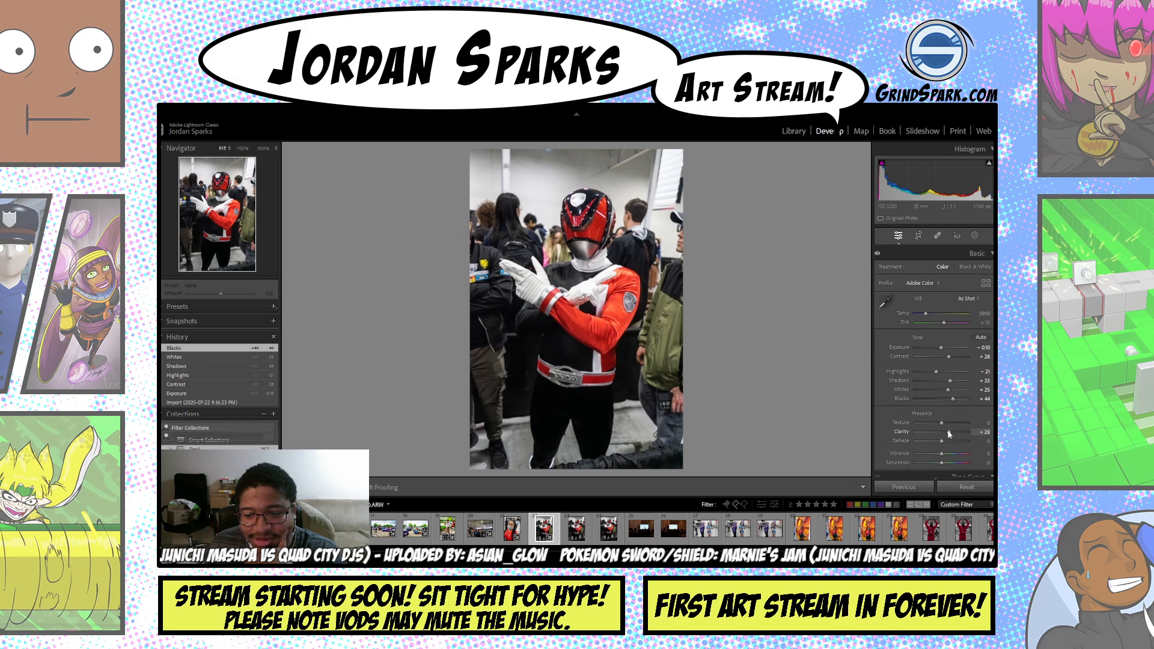
left_click(951, 441)
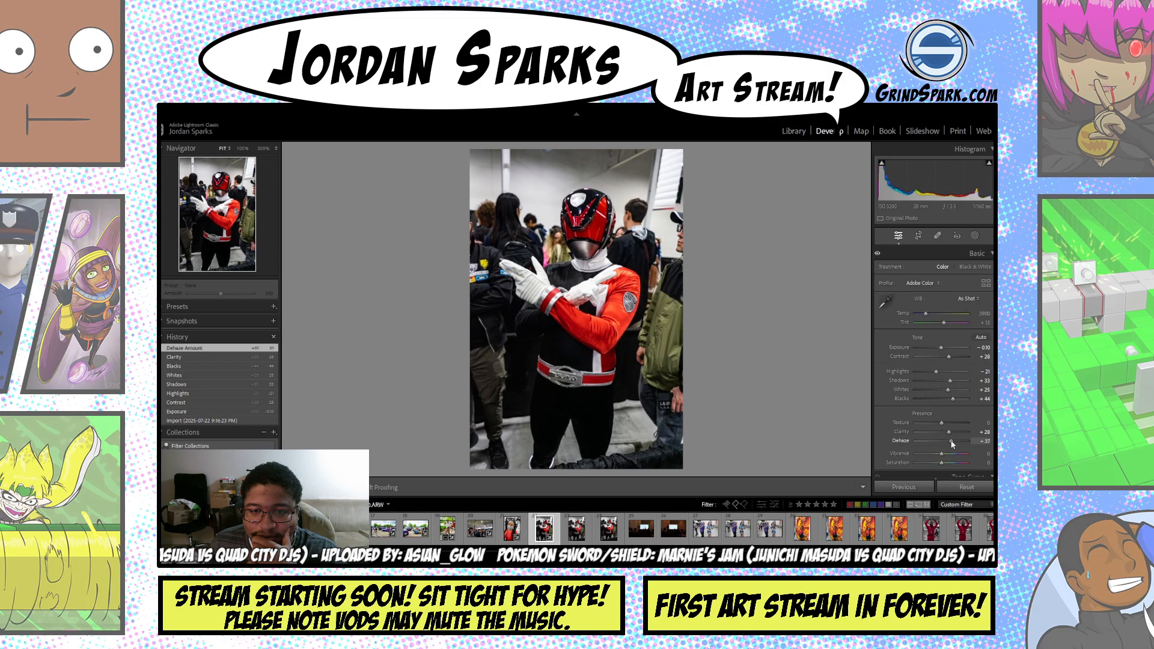
left_click(947, 441)
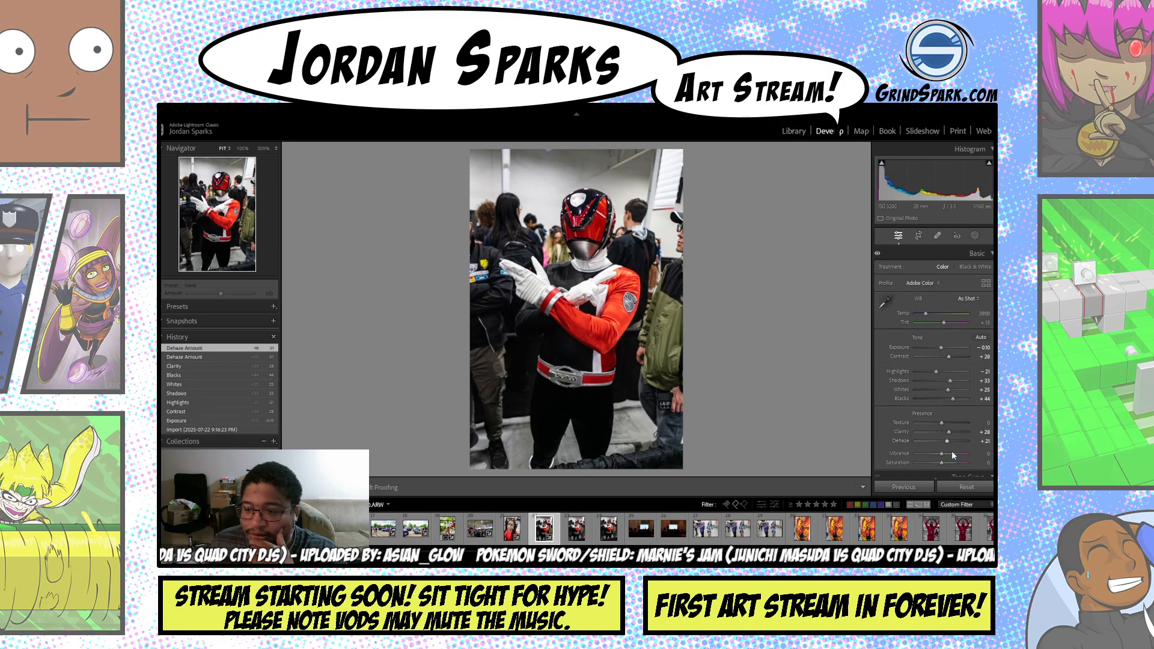
- Set Vibrance to +28 and the tone curve regions to Highlights +31, Lights -39, Darks +31 and Shadows -13 on the helmeted cosplayer's photo
left_click_drag(953, 458, 950, 457)
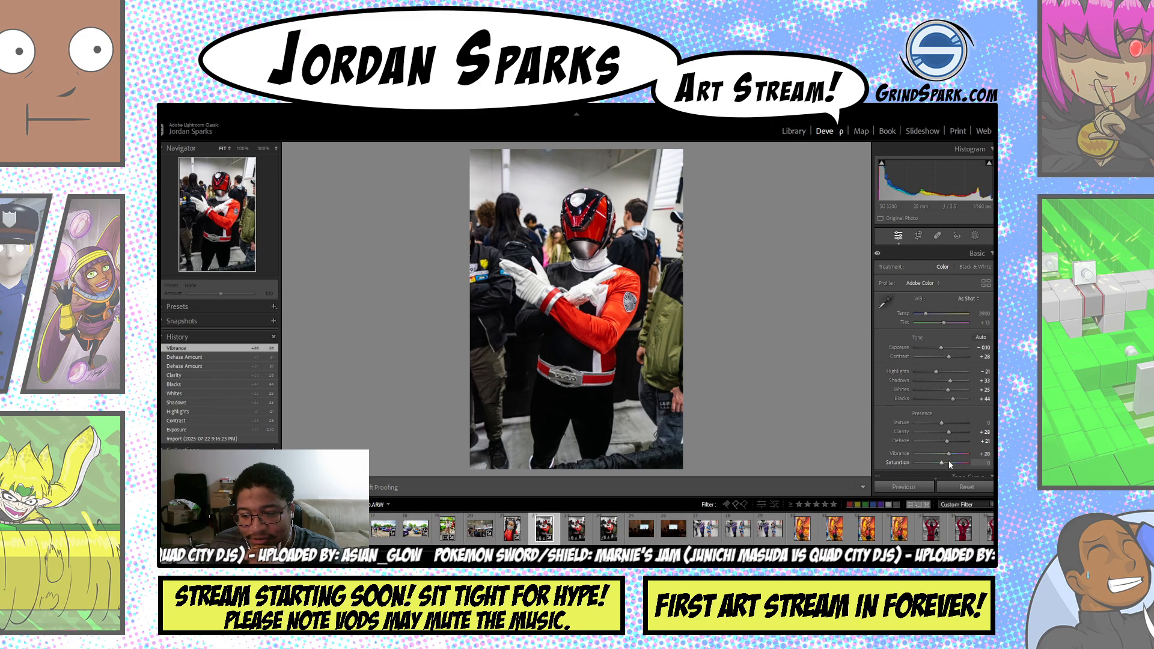
left_click(949, 462)
left_click_drag(948, 465, 942, 464)
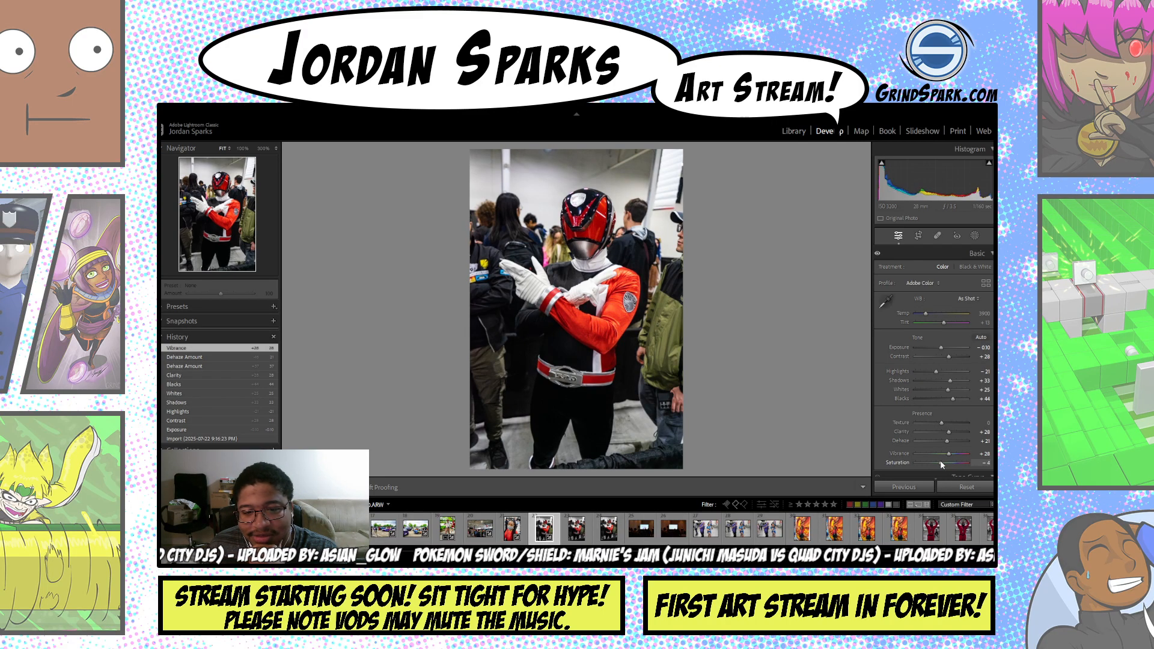
scroll(941, 463, "down", 6)
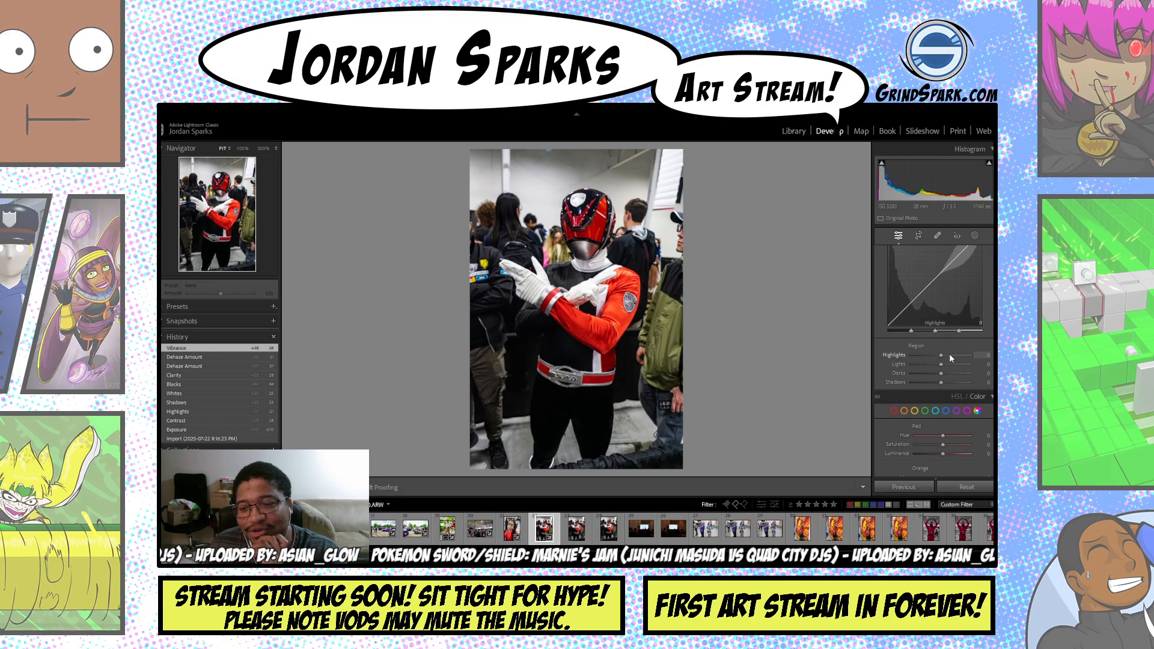
left_click_drag(954, 357, 939, 384)
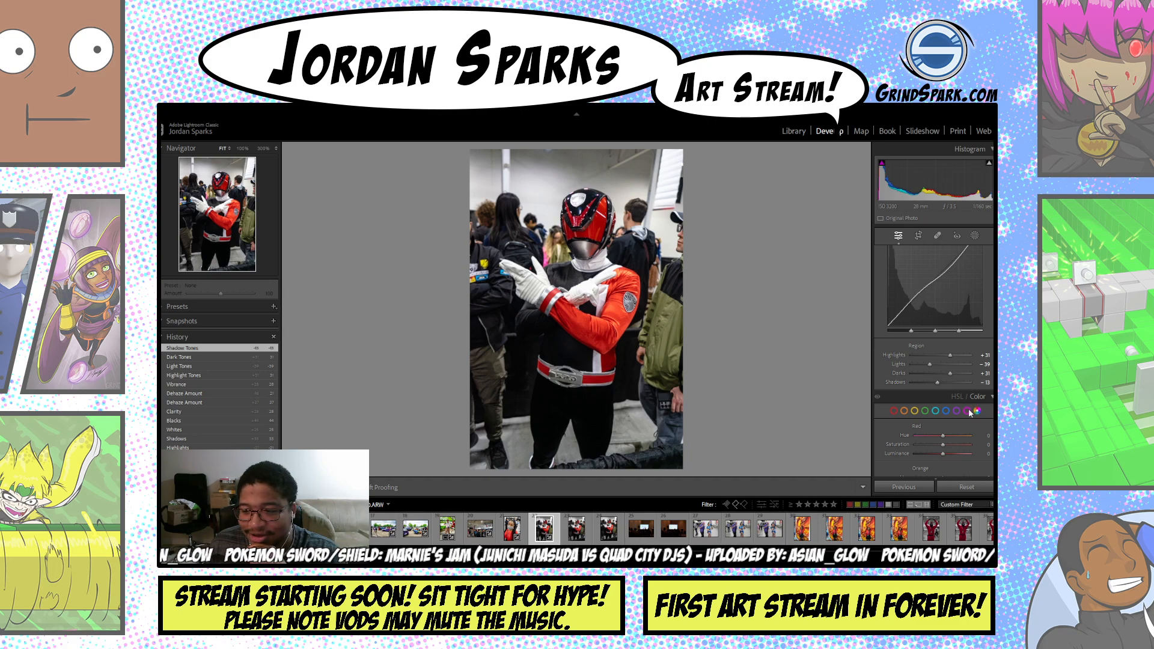
- Set the colour mixer's Red saturation to +22 and Orange saturation to +8 on the helmeted cosplayer's photo
scroll(918, 403, "down", 5)
scroll(909, 394, "up", 2)
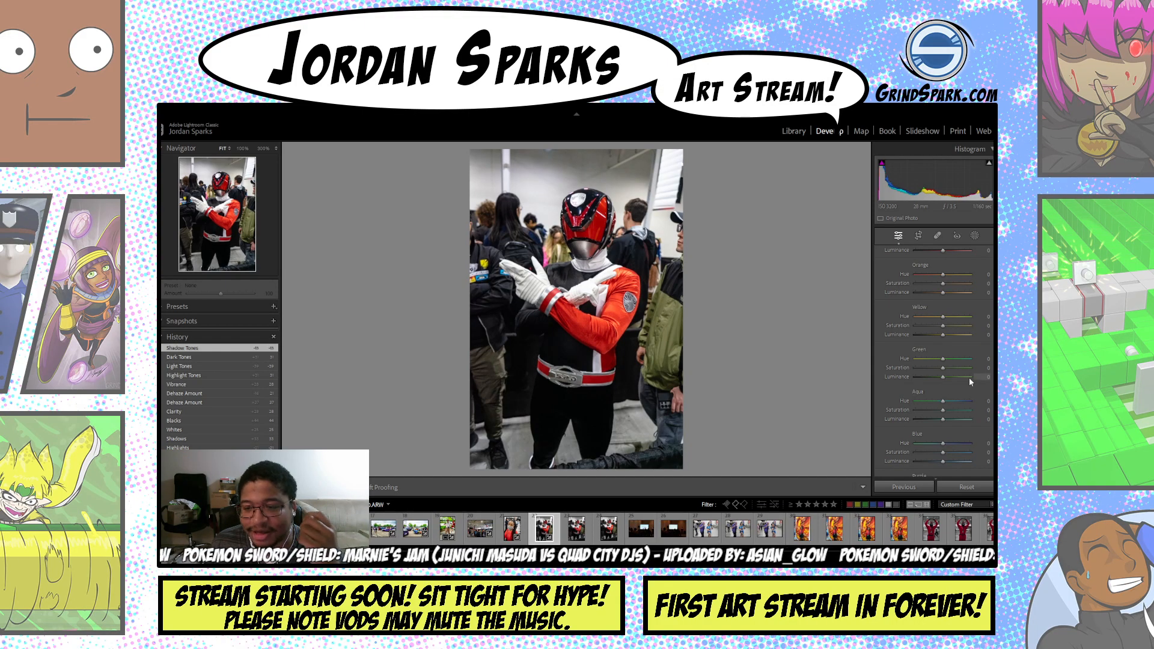
scroll(959, 367, "up", 2)
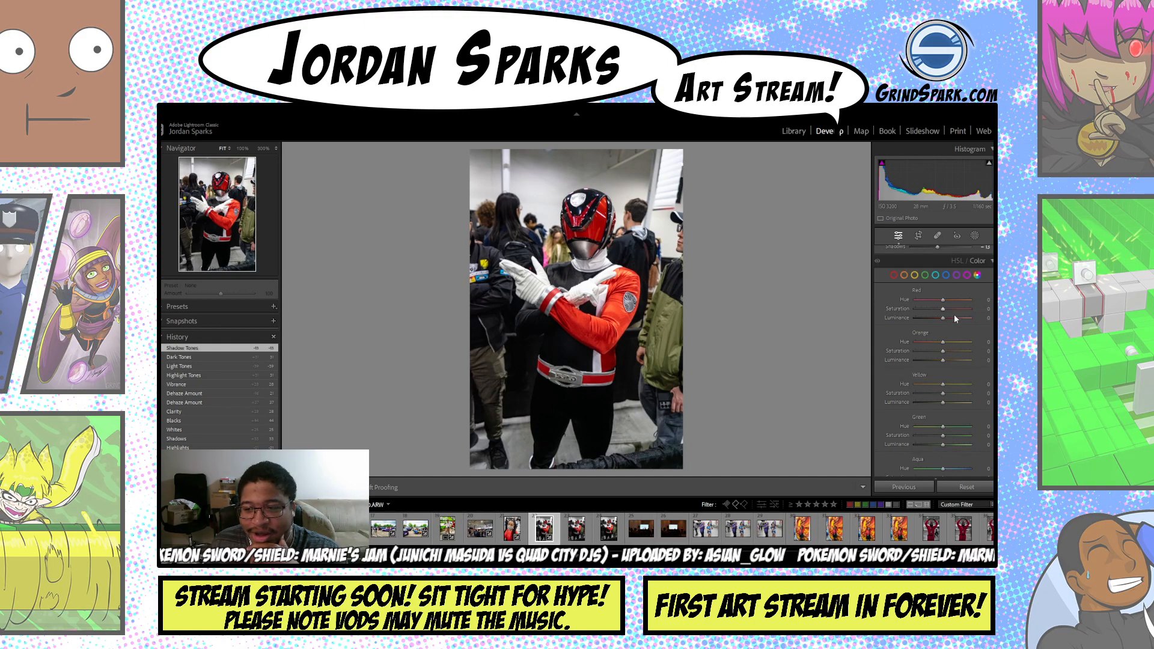
left_click_drag(945, 310, 949, 309)
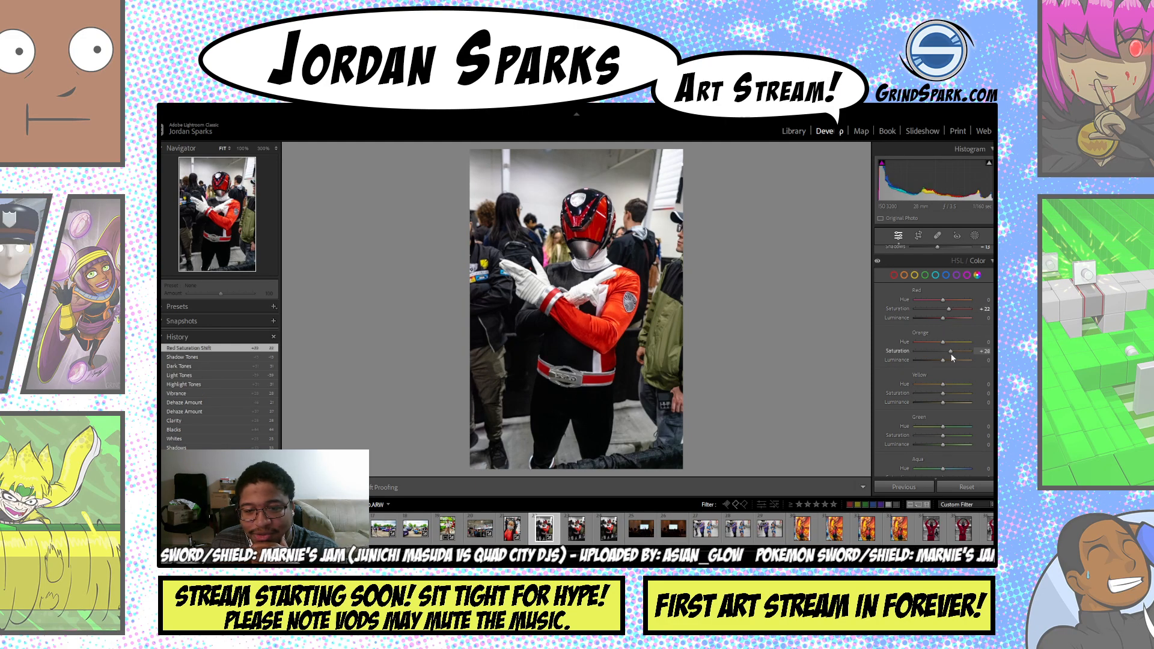
left_click_drag(936, 351, 946, 353)
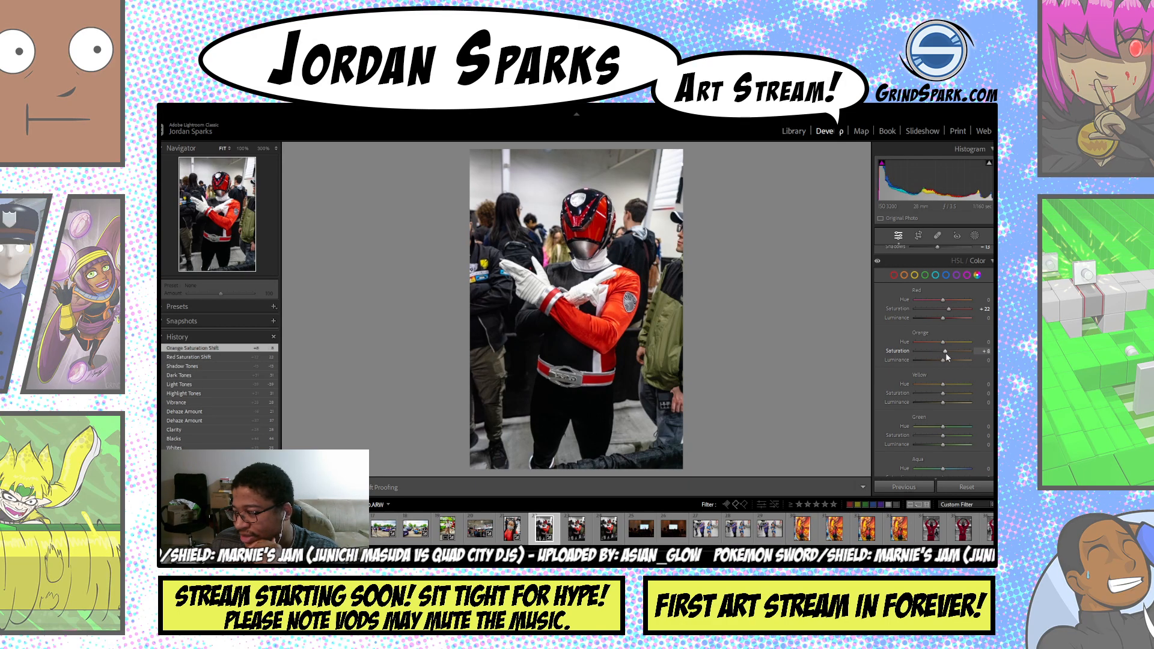
- Raise the midtone luminance and lower the highlight and shadow luminance slightly in Color Grading
scroll(957, 370, "down", 5)
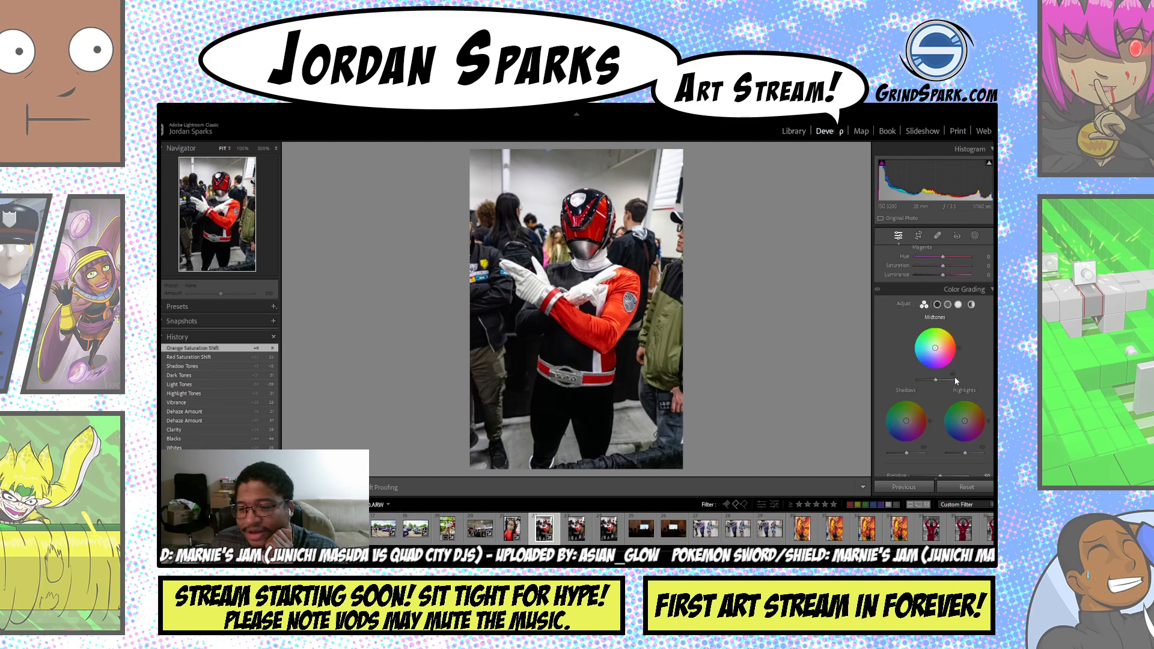
left_click_drag(948, 379, 947, 379)
left_click_drag(965, 452, 900, 451)
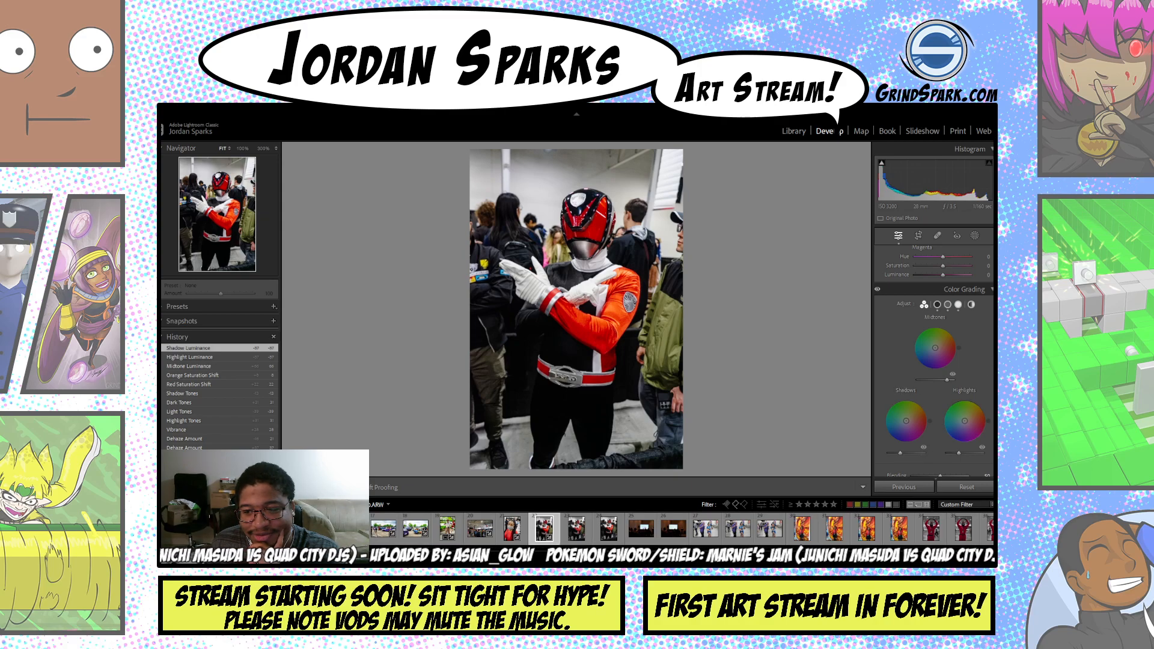
- Set the manual luminance noise reduction to 20 on the helmeted cosplayer's photo
scroll(961, 391, "down", 4)
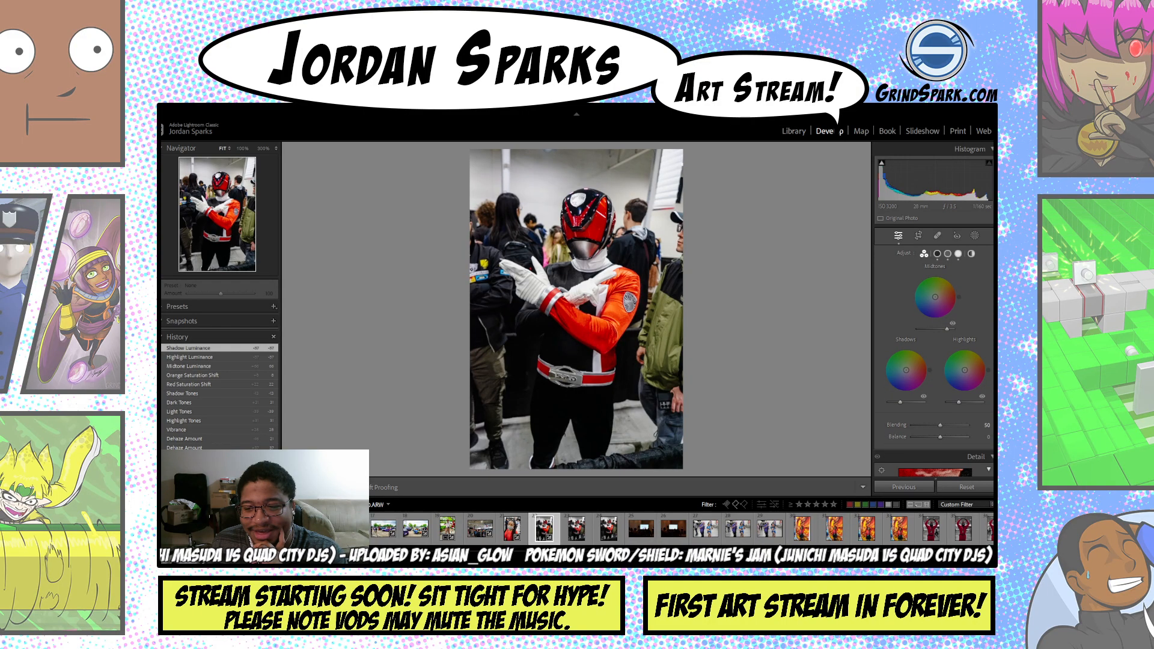
scroll(935, 361, "down", 2)
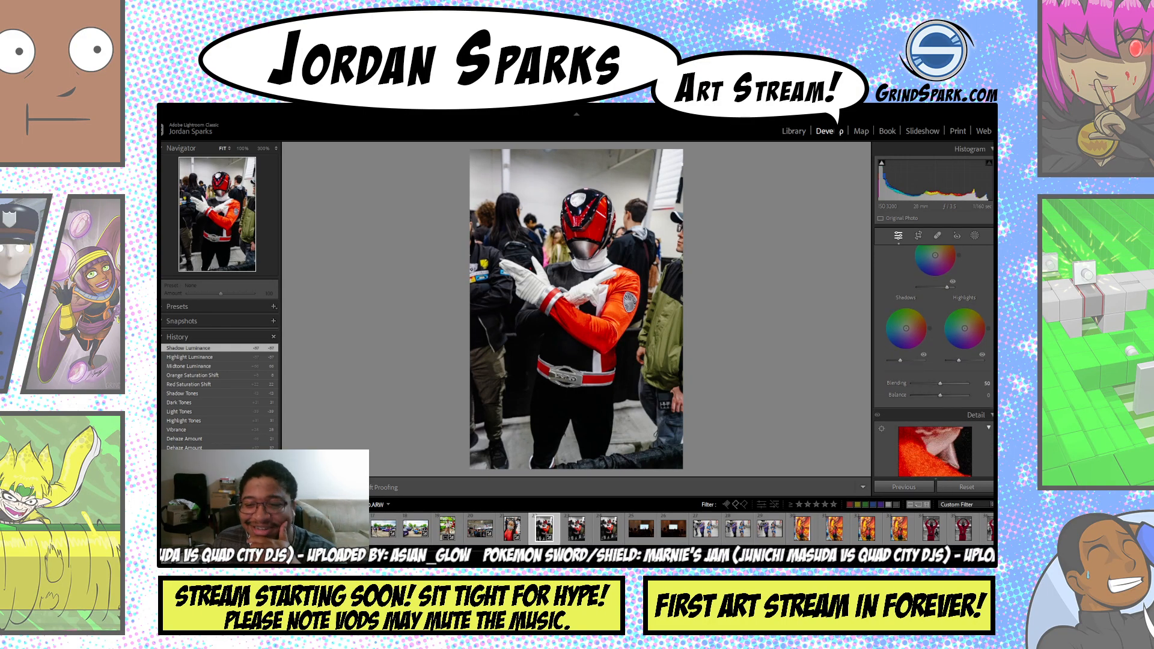
scroll(934, 361, "down", 3)
scroll(932, 385, "down", 4)
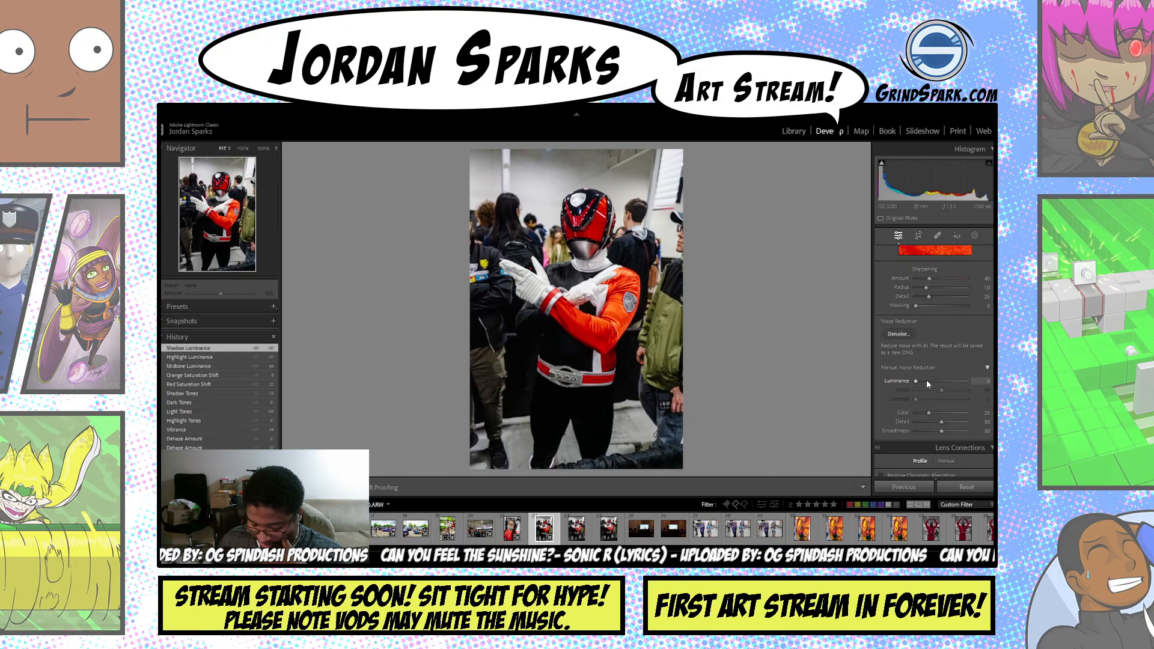
left_click_drag(928, 383, 927, 383)
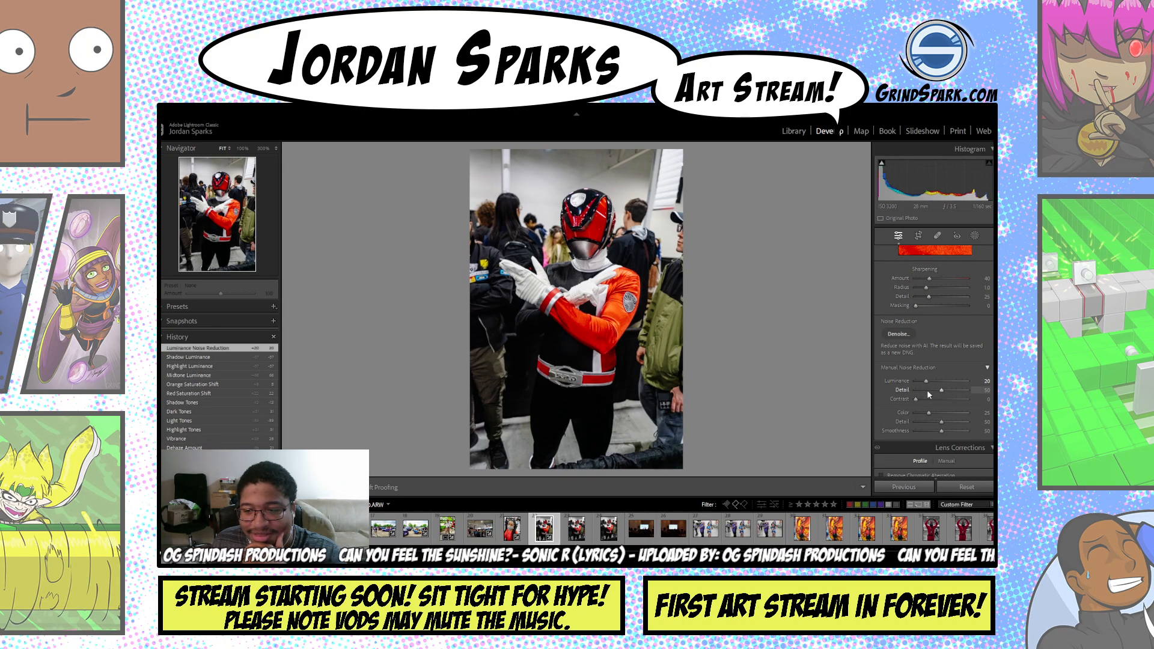
- Set the post-crop vignette amount to -15 with the Highlight Priority style
scroll(933, 360, "down", 3)
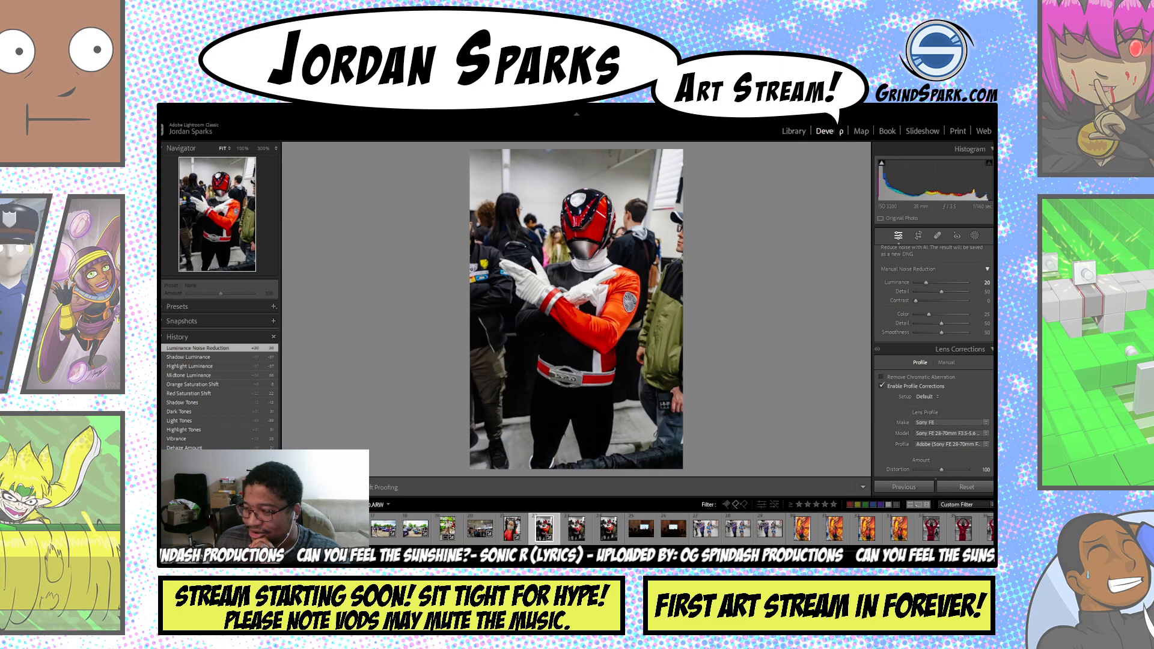
scroll(933, 361, "down", 4)
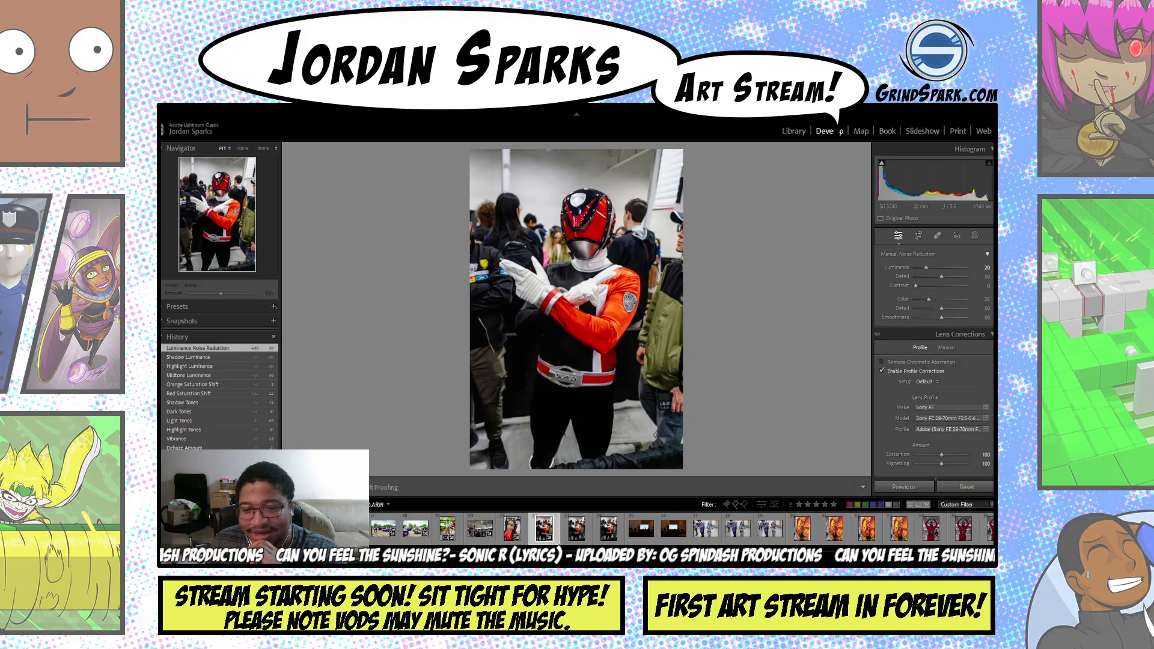
scroll(934, 361, "down", 5)
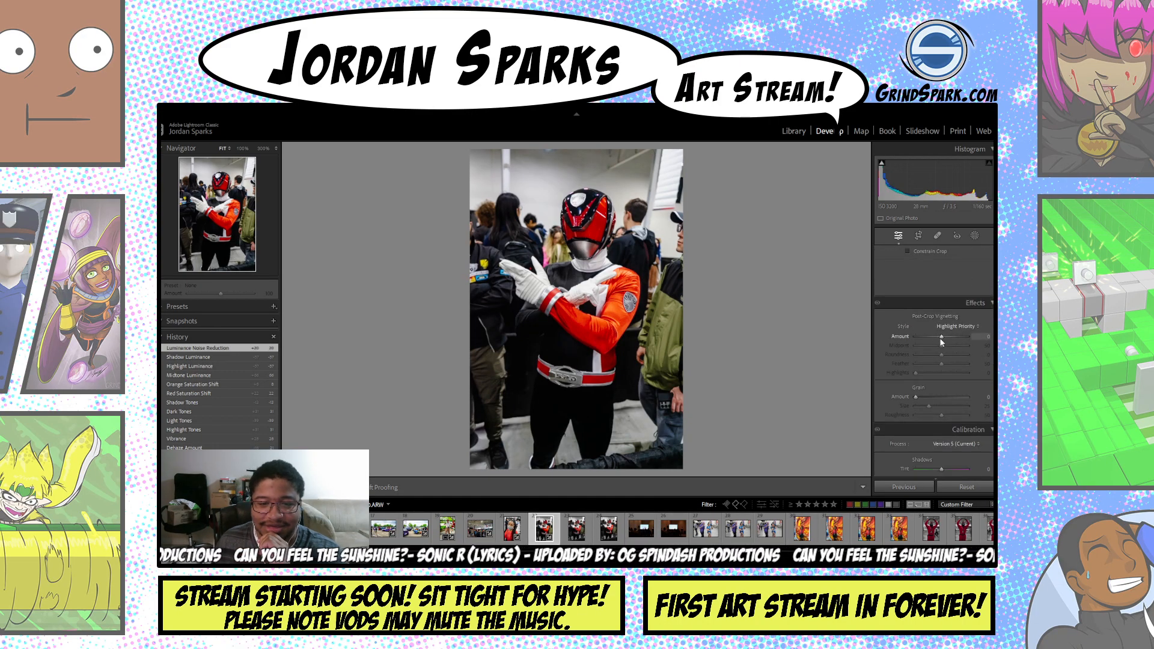
scroll(942, 342, "down", 3)
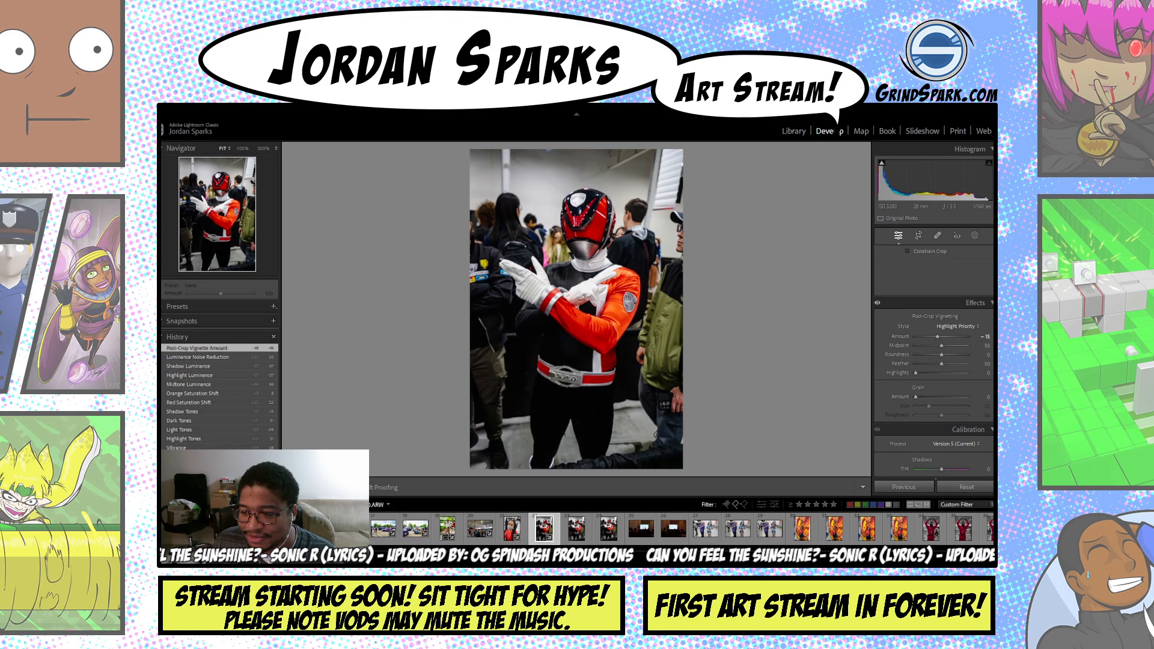
- Readjust the helmeted cosplayer's photo to Exposure 0.00
scroll(933, 361, "up", 10)
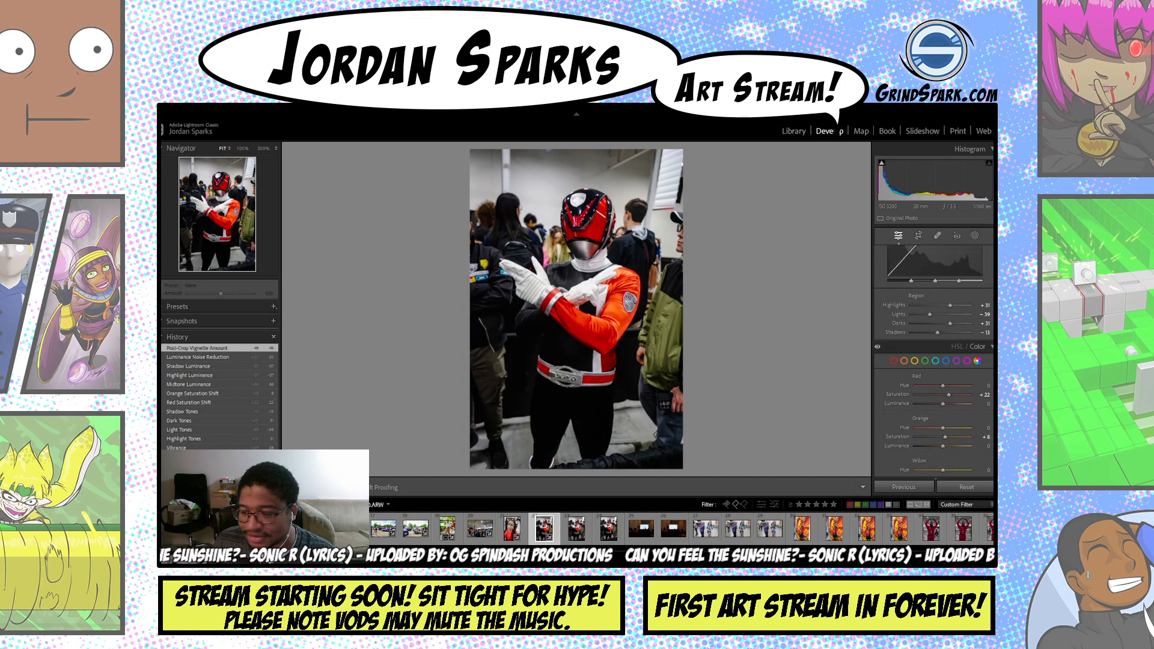
scroll(934, 361, "up", 1)
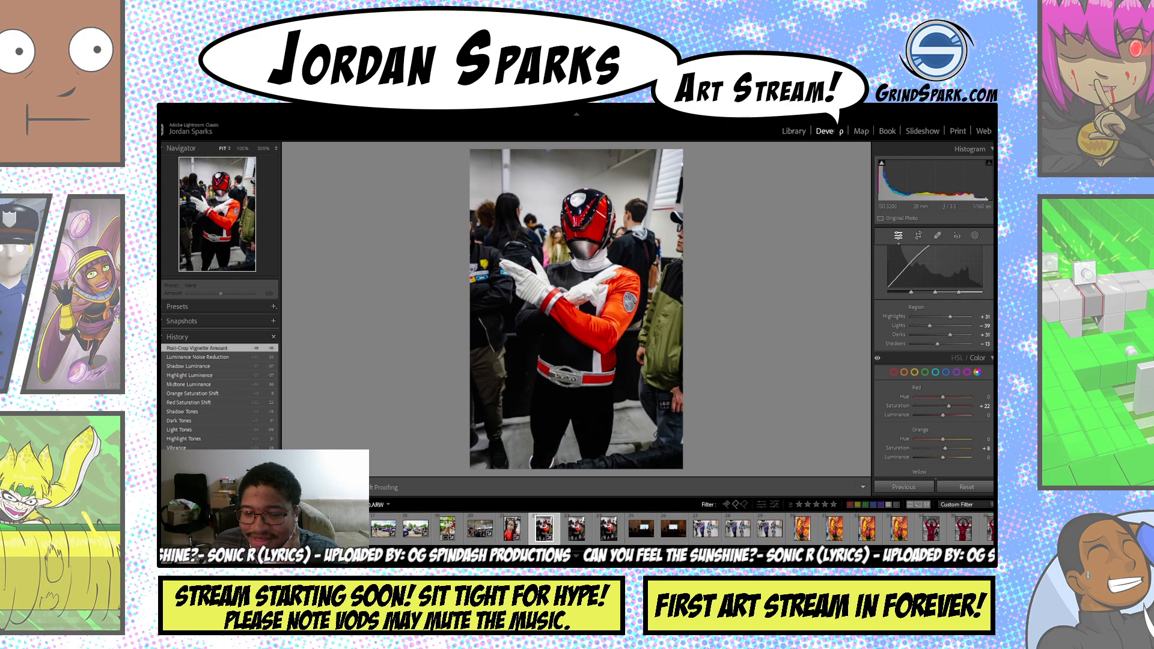
scroll(933, 361, "up", 3)
scroll(954, 294, "up", 10)
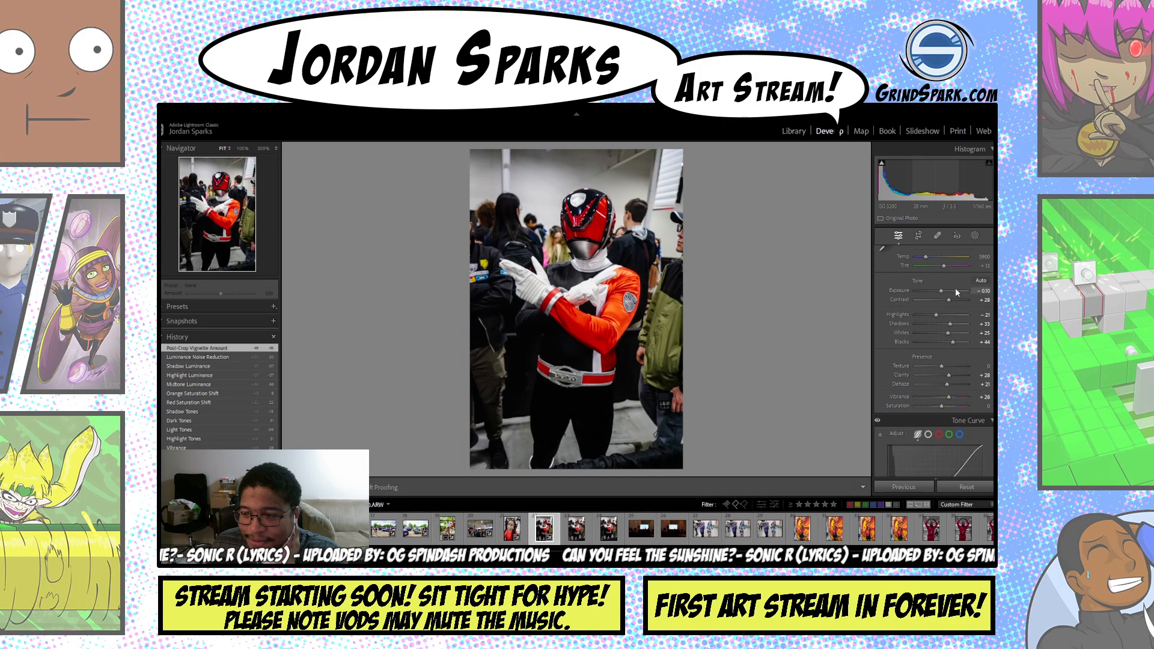
scroll(952, 290, "up", 3)
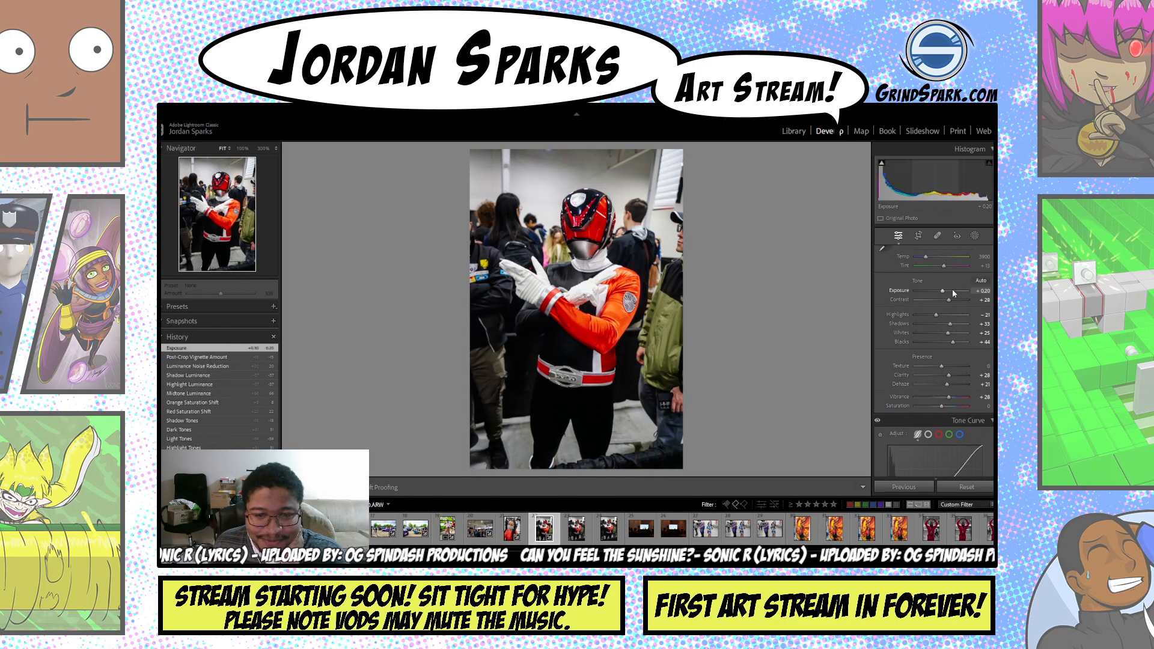
scroll(952, 291, "down", 2)
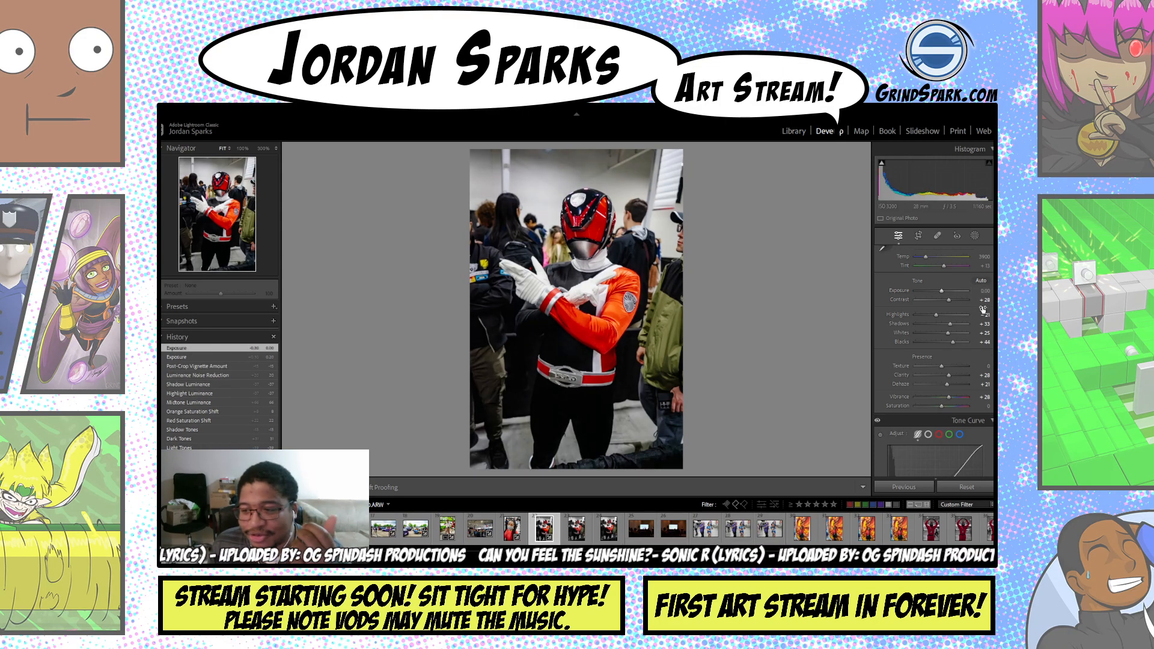
- Set the calibration's Red Primary saturation to +23 on the helmeted cosplayer's photo
scroll(935, 361, "down", 4)
scroll(934, 361, "down", 4)
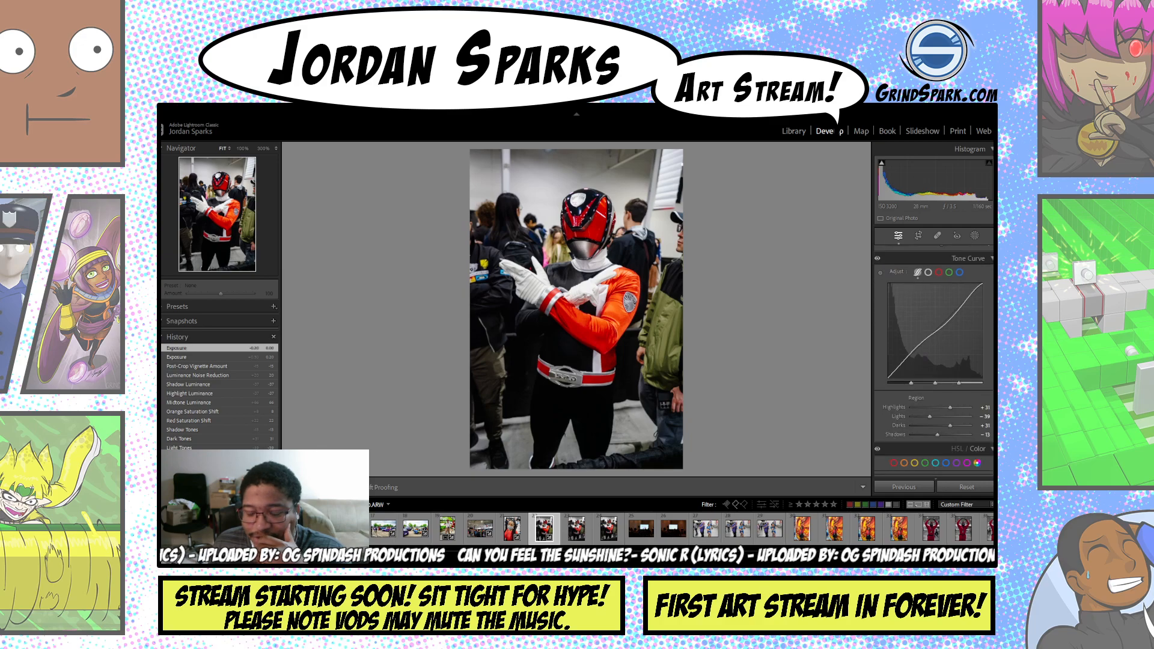
scroll(933, 331, "down", 10)
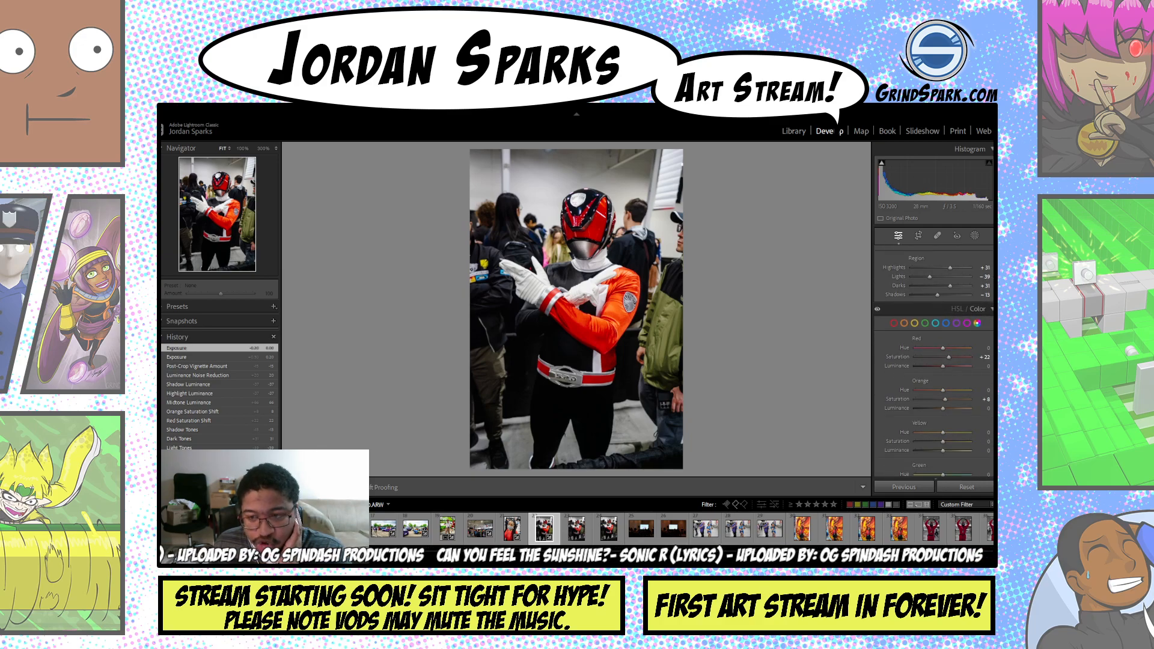
scroll(933, 331, "down", 10)
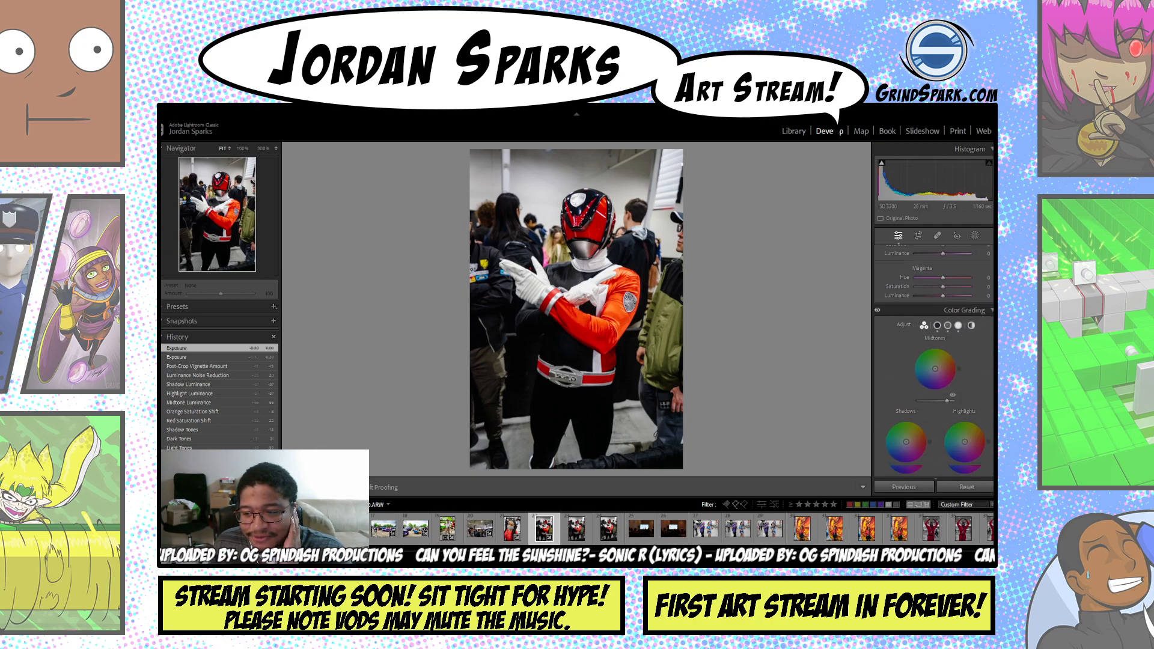
scroll(934, 330, "down", 8)
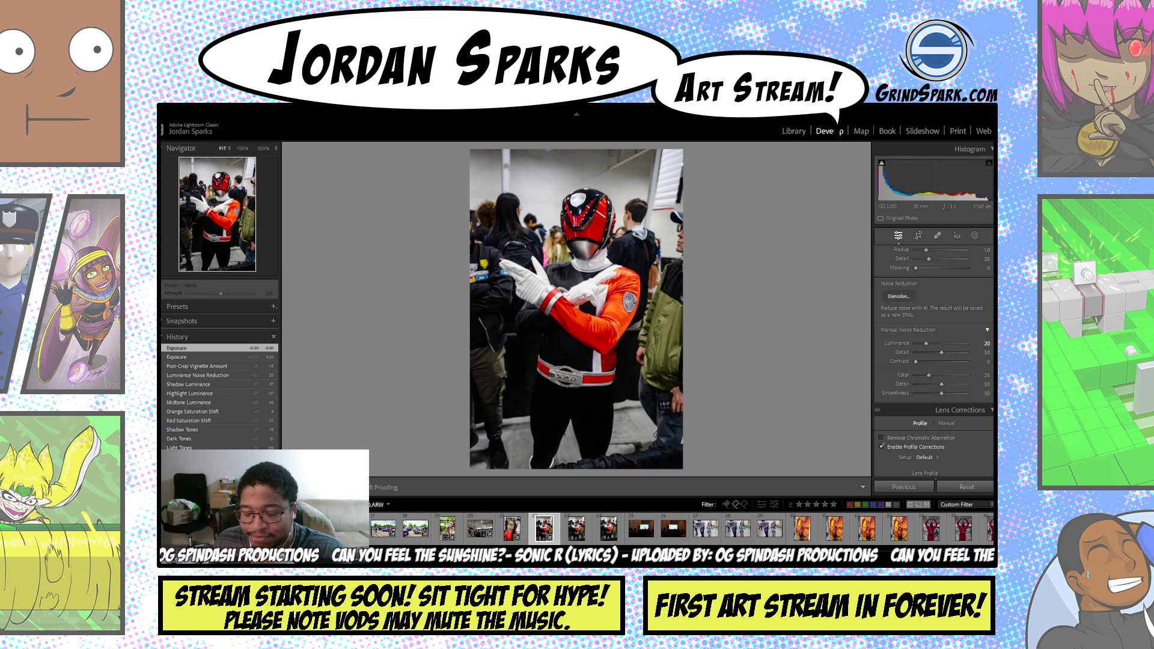
scroll(934, 331, "down", 6)
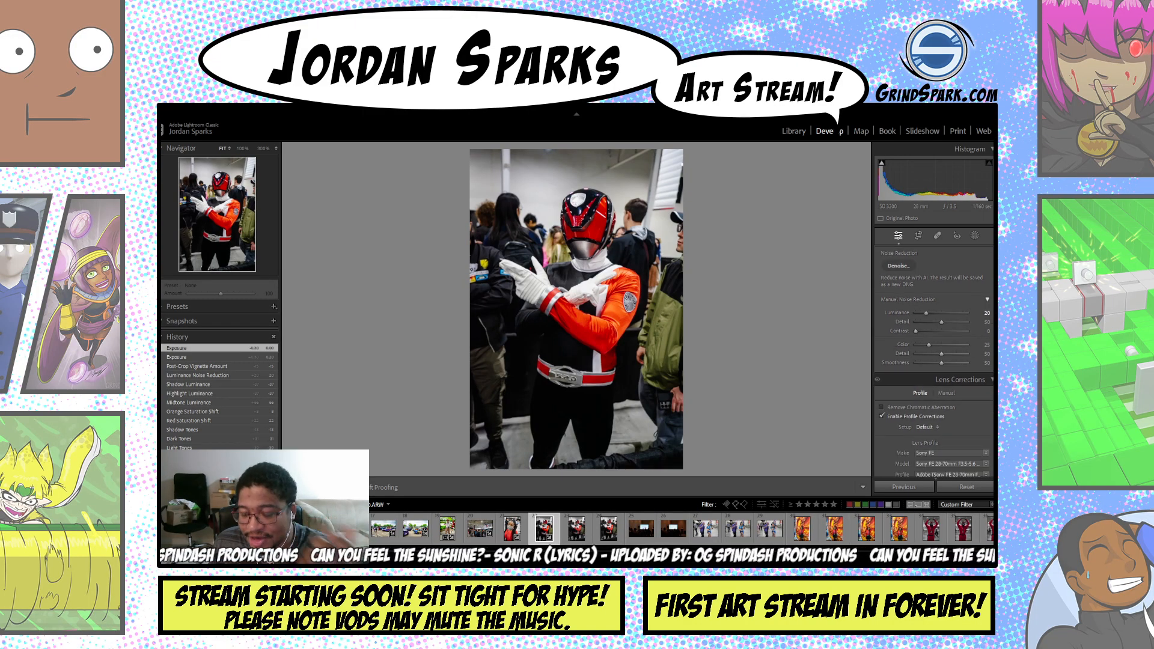
scroll(934, 331, "down", 6)
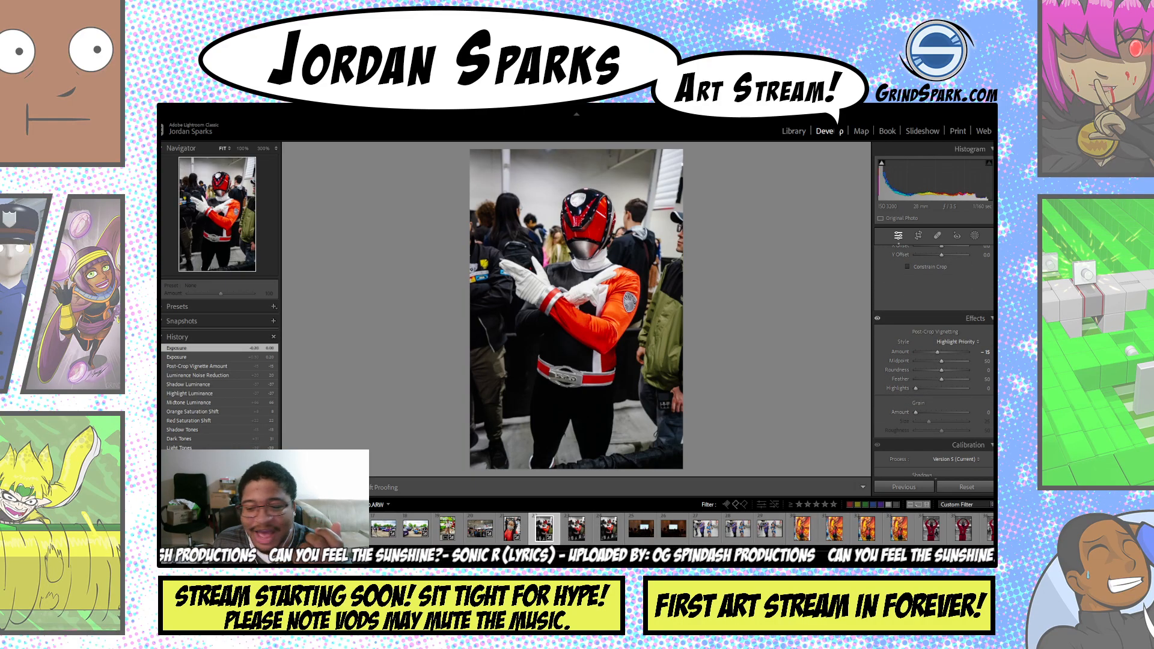
scroll(934, 361, "down", 3)
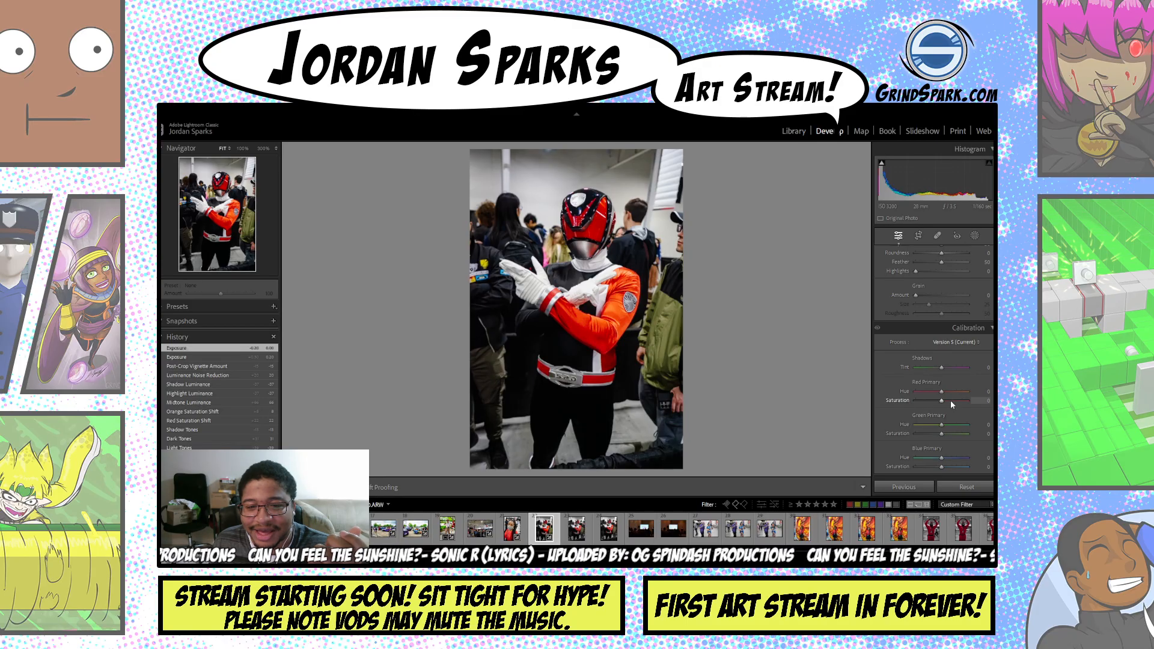
left_click_drag(951, 403, 951, 402)
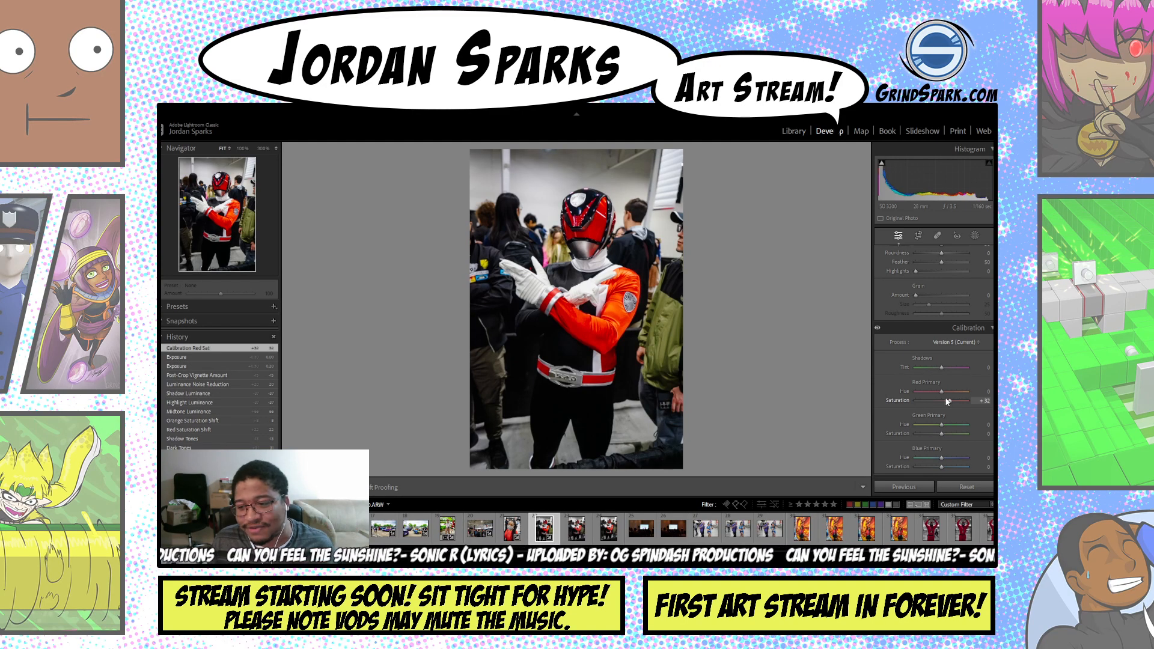
left_click(948, 401)
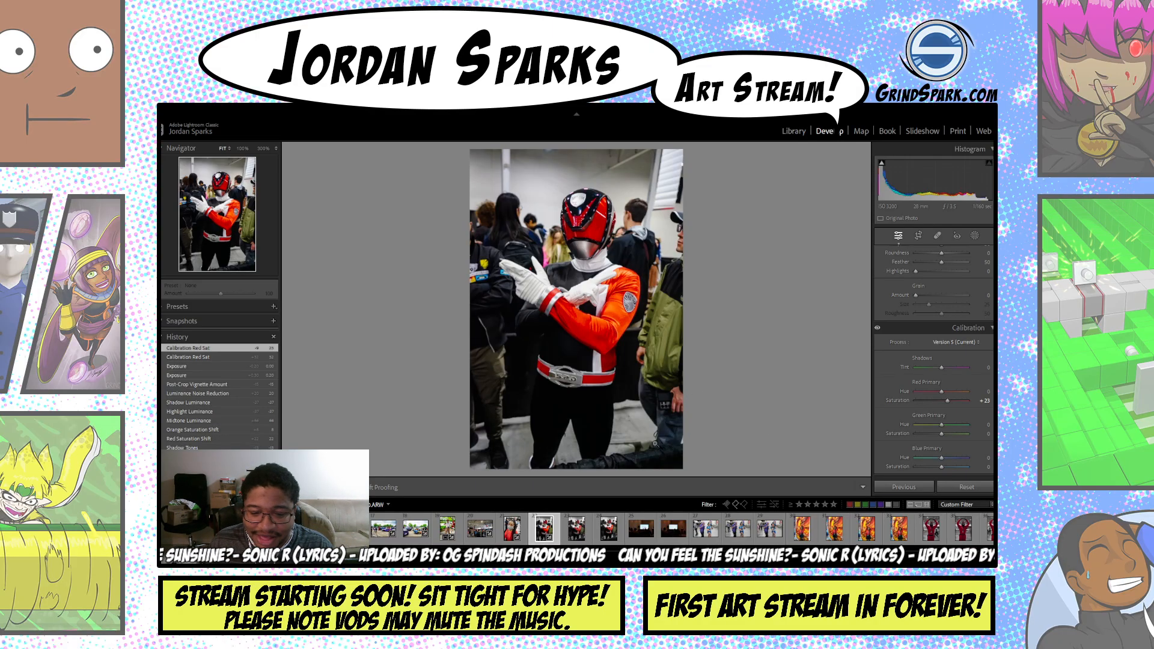
- Paste the copied develop settings onto the next two shots of the helmeted cosplayer
left_click(579, 531)
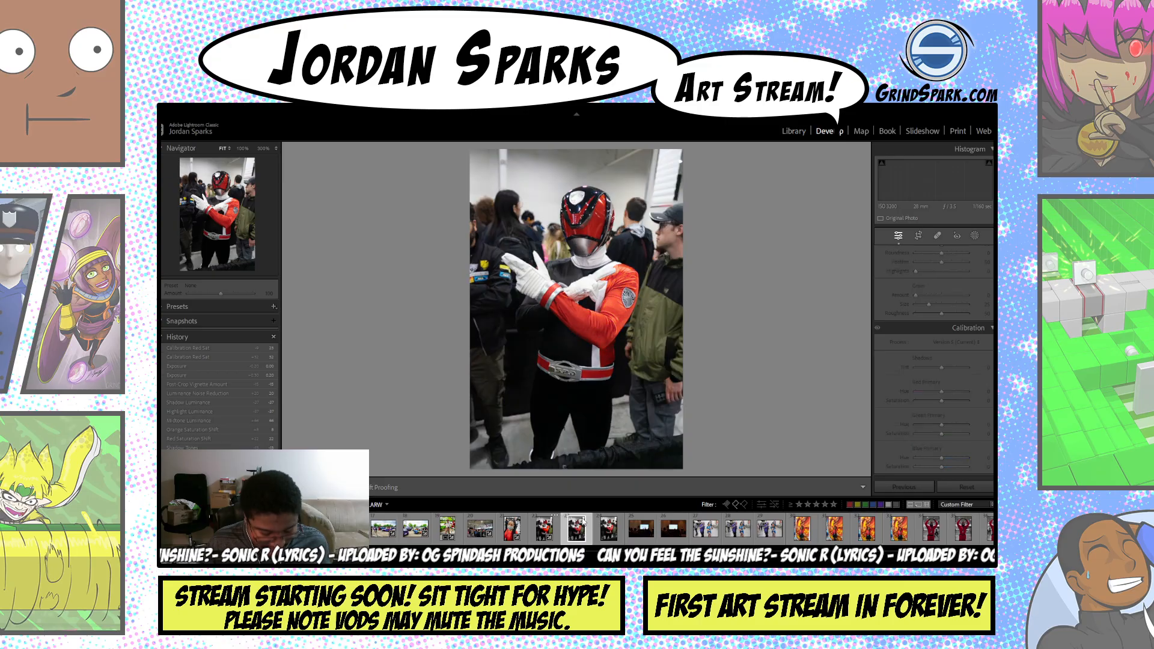
key("ctrl+shift+v")
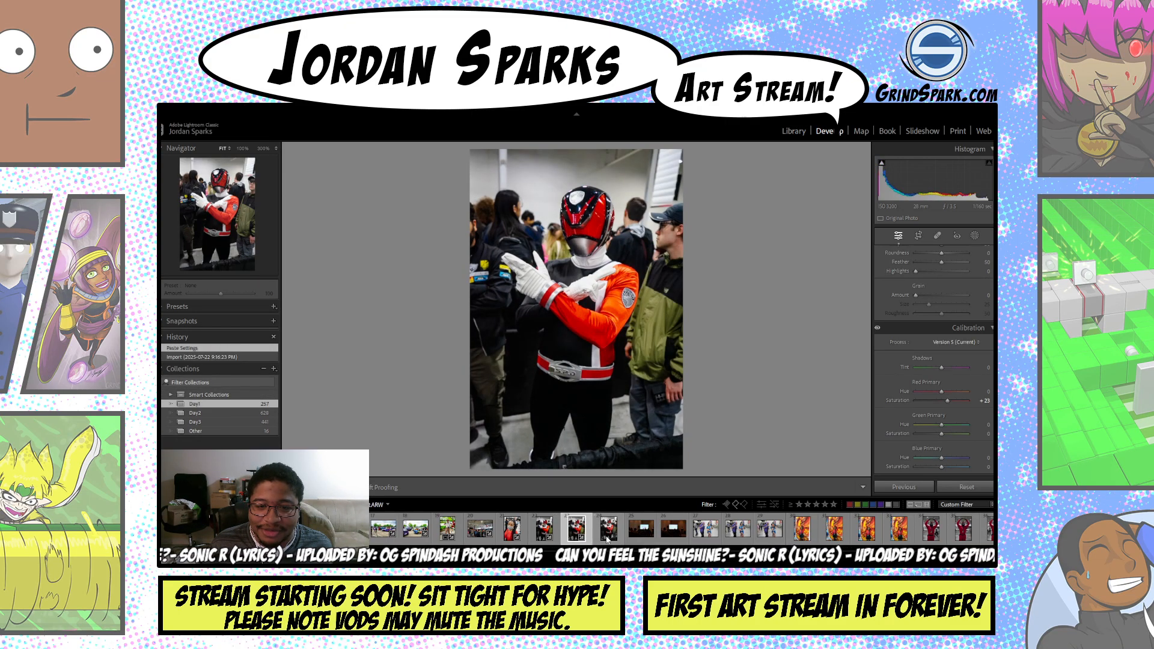
left_click(608, 532)
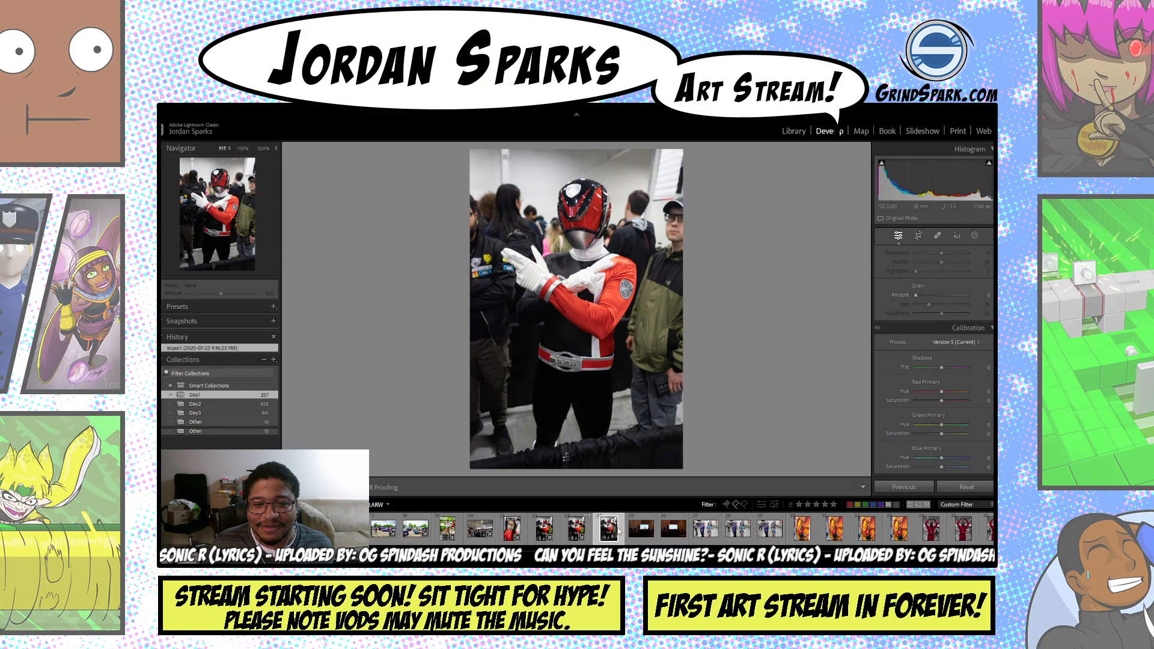
key("ctrl+shift+v")
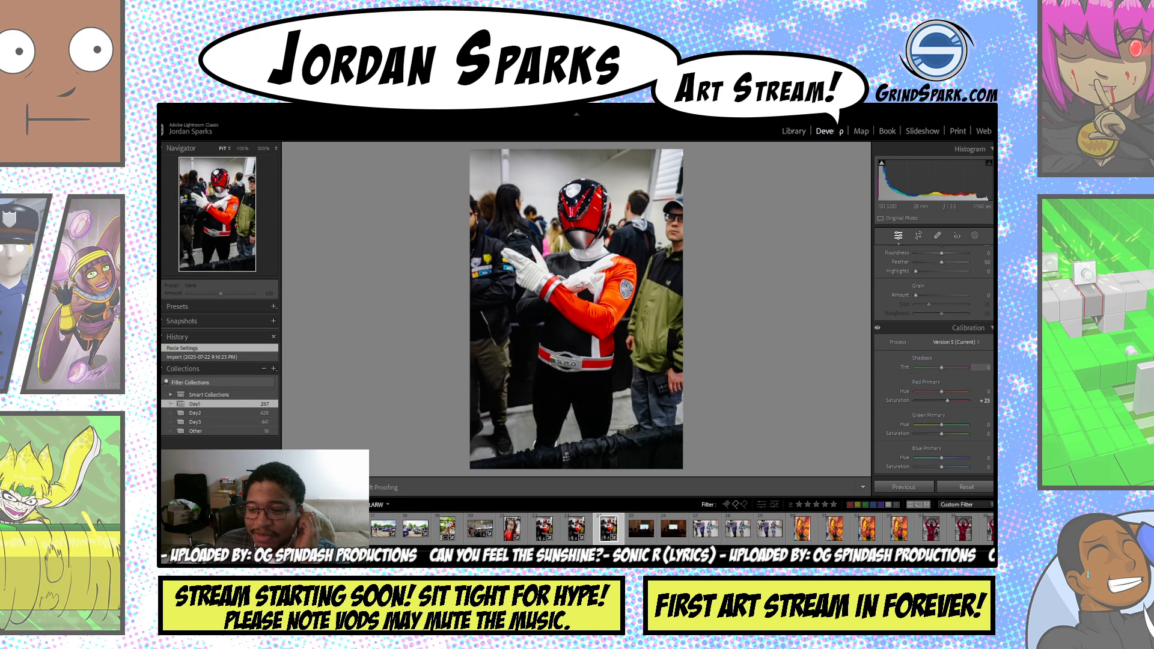
- Try the calibration's Red Primary saturation at 0 on the third helmeted cosplayer shot, and undo it
left_click(978, 400)
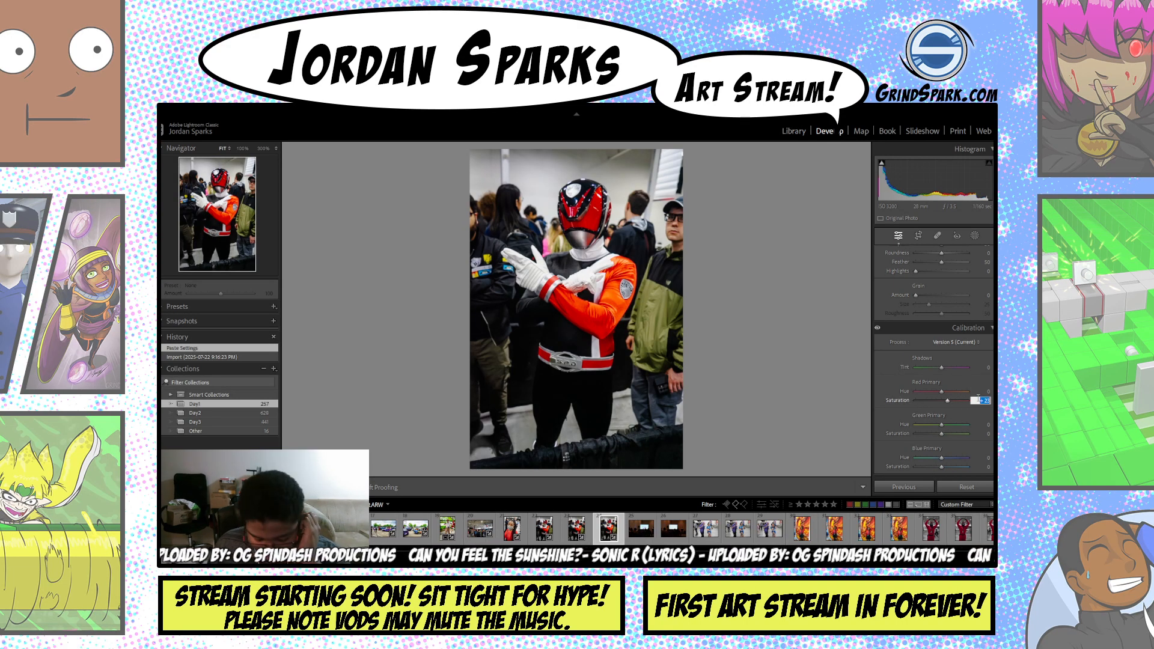
type("0")
key("Return")
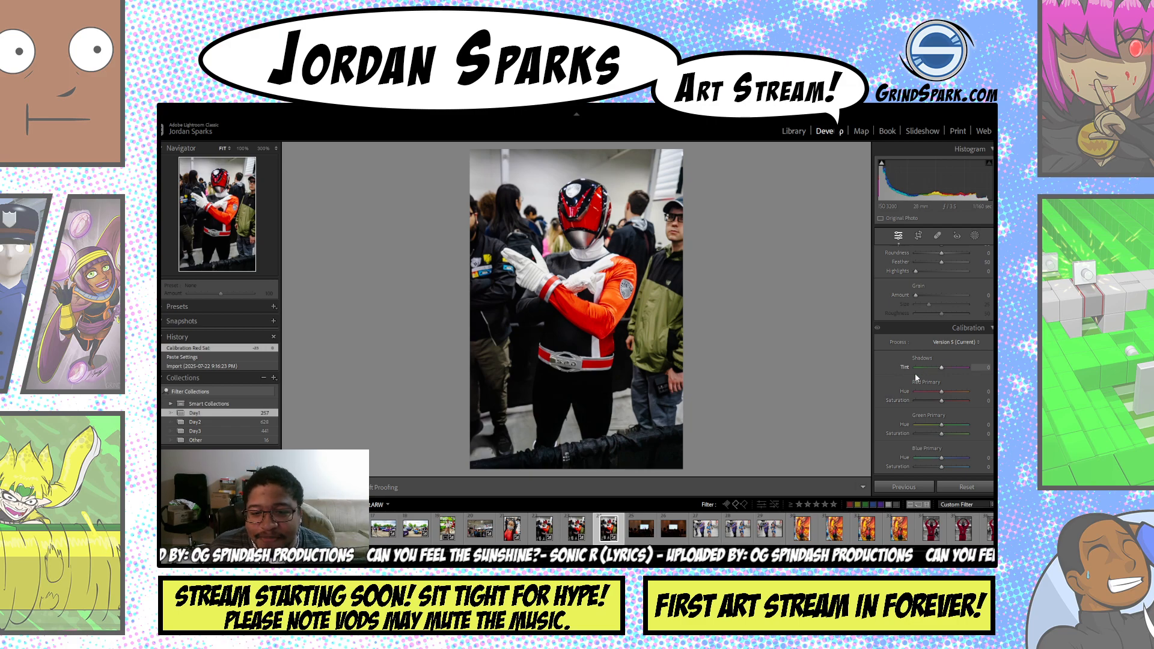
key("ctrl+z")
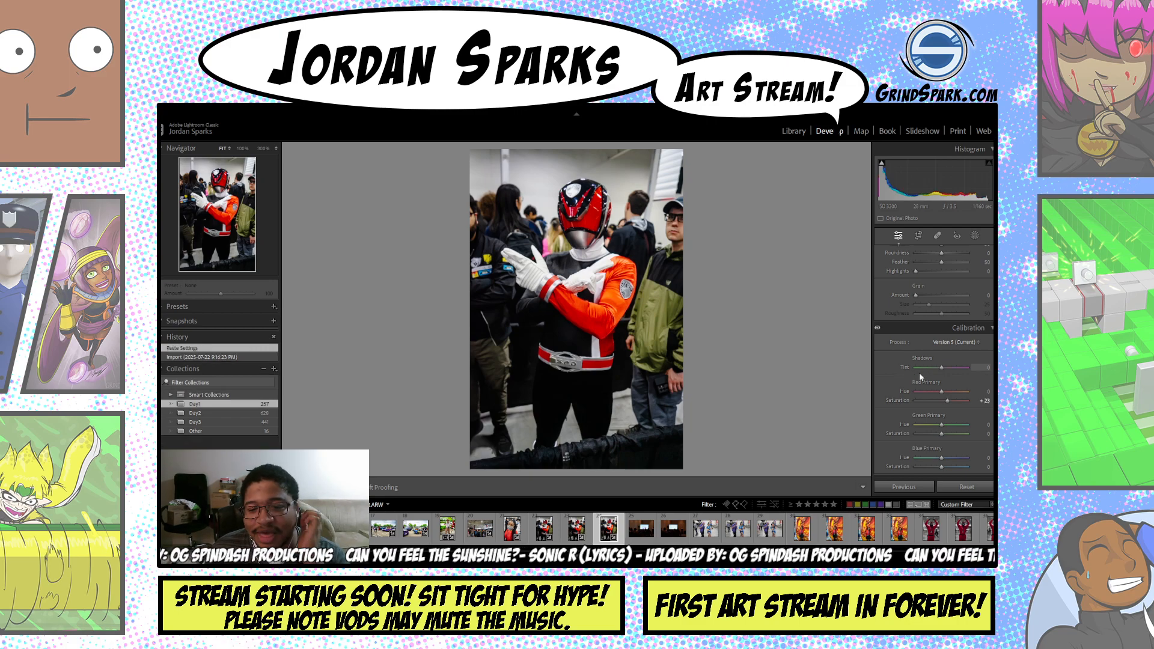
- Try a Red hue shift of +2 in the colour mixer on the third helmeted cosplayer shot
scroll(925, 368, "up", 2)
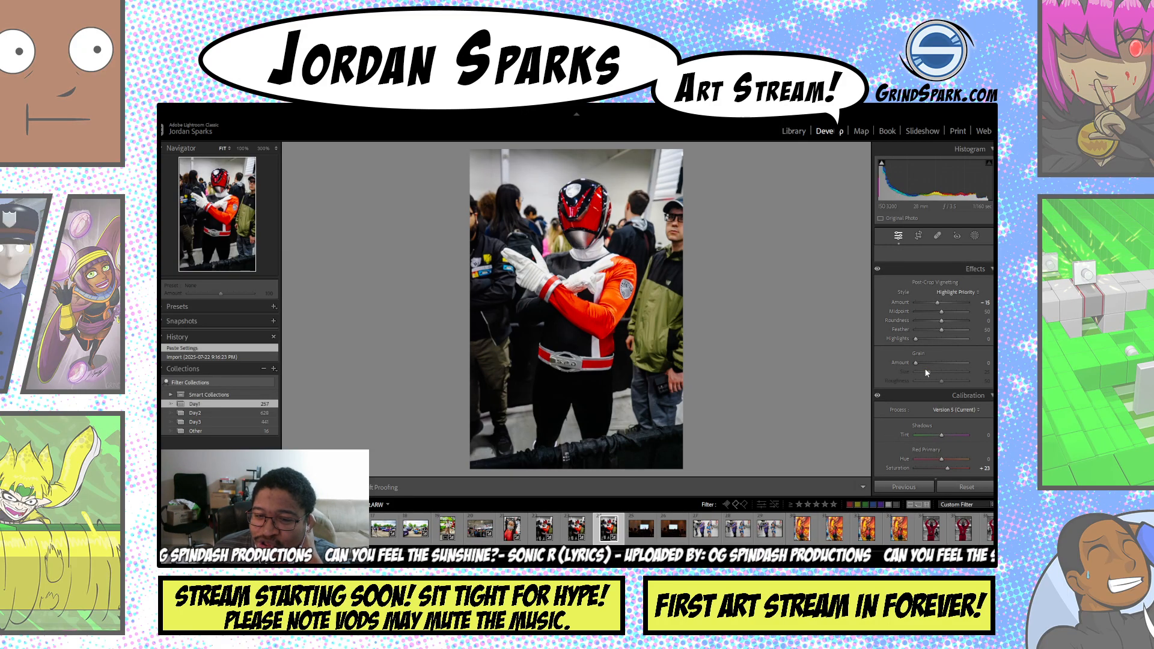
scroll(924, 368, "up", 4)
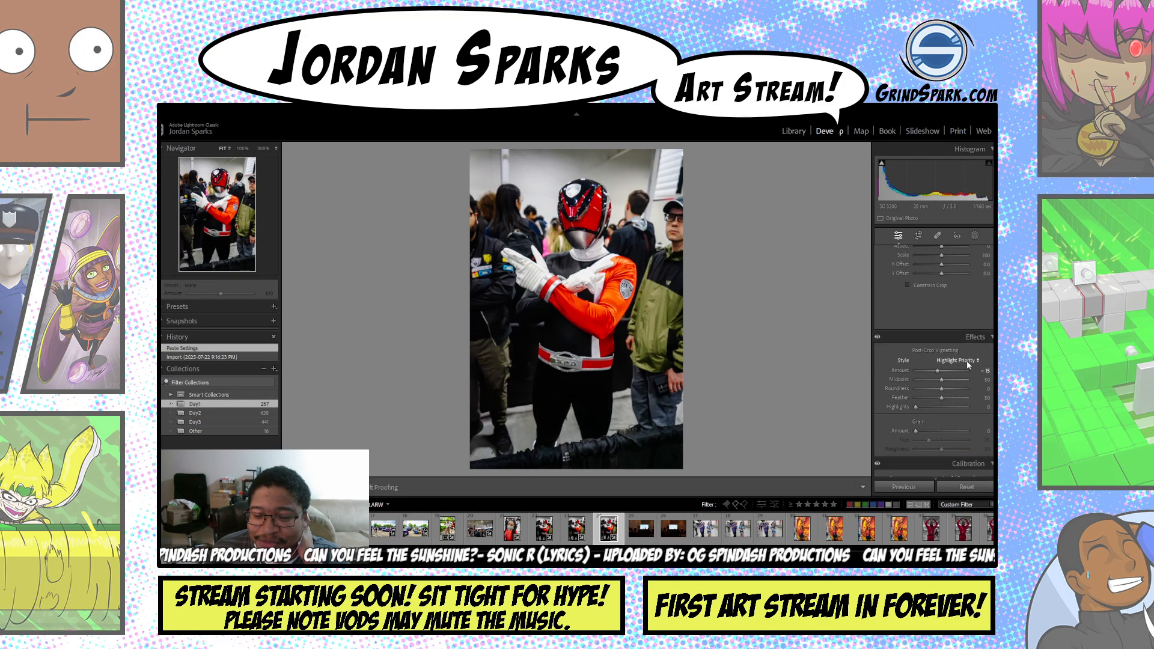
scroll(956, 354, "up", 8)
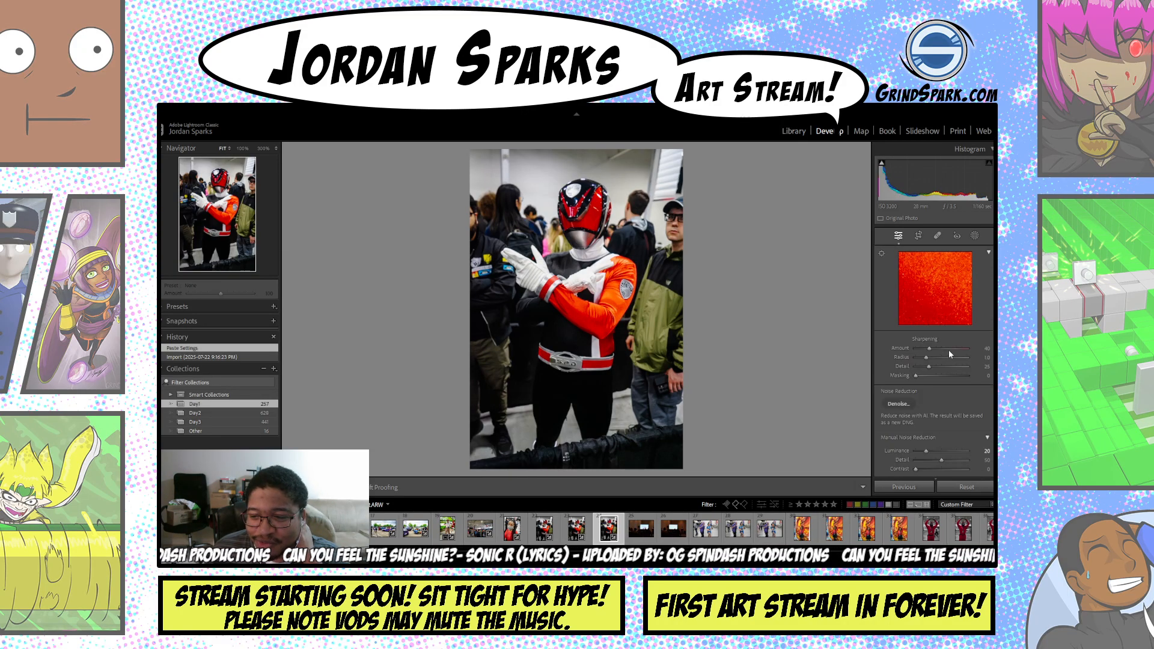
scroll(951, 354, "up", 8)
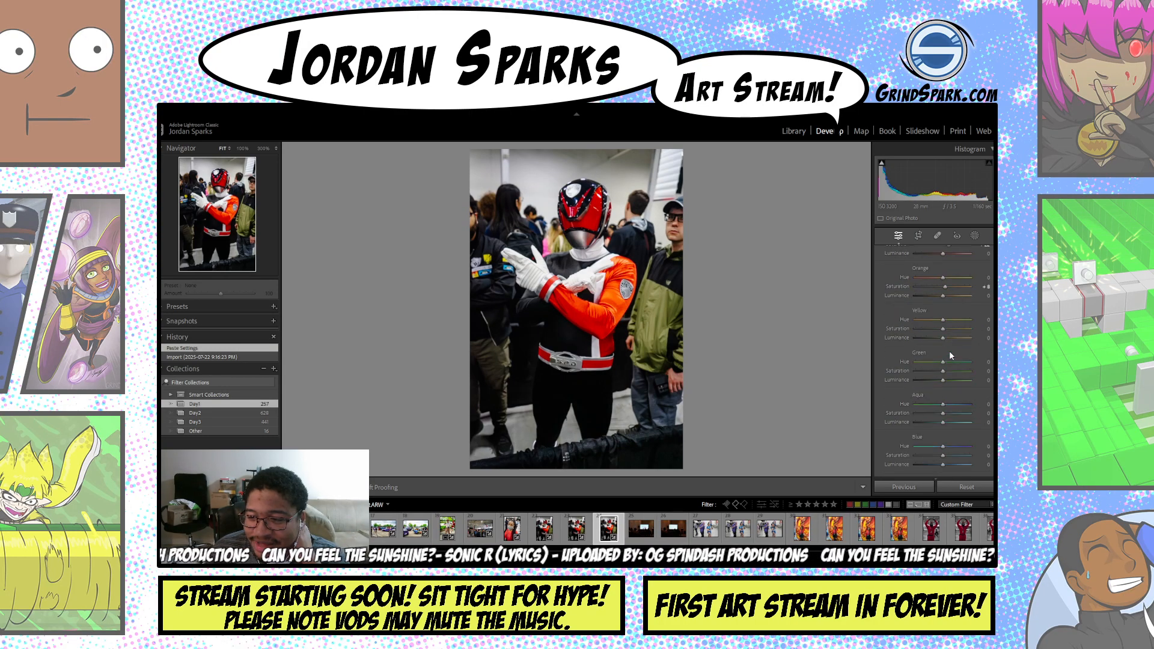
scroll(950, 353, "down", 2)
mouse_move(955, 370)
left_mouse_down()
mouse_move(935, 372)
mouse_move(945, 369)
left_mouse_up()
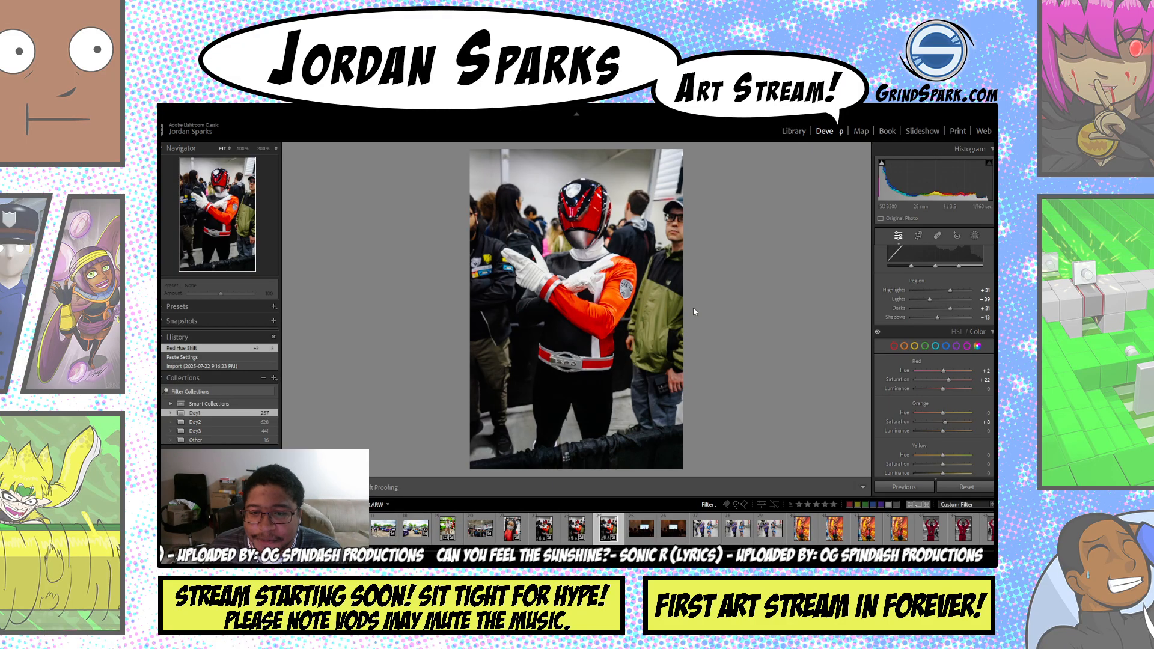
- Try the Red hue at +100 and -100 on the suit, and undo all the Red hue shifts
scroll(935, 384, "up", 5)
scroll(935, 360, "down", 10)
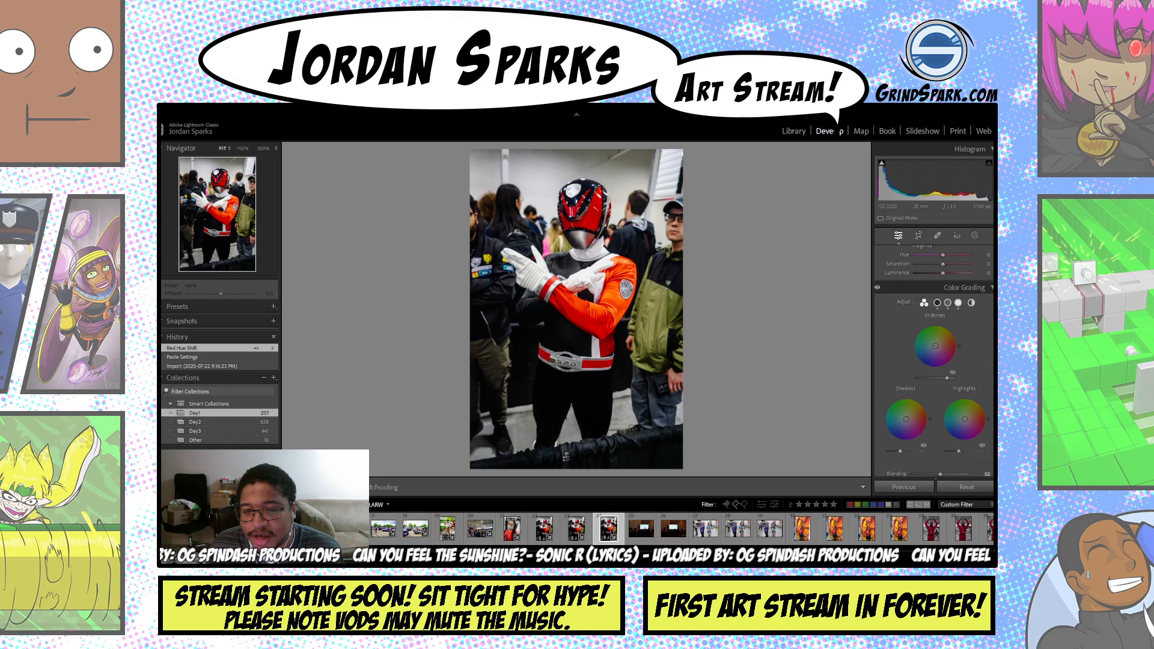
scroll(935, 360, "down", 2)
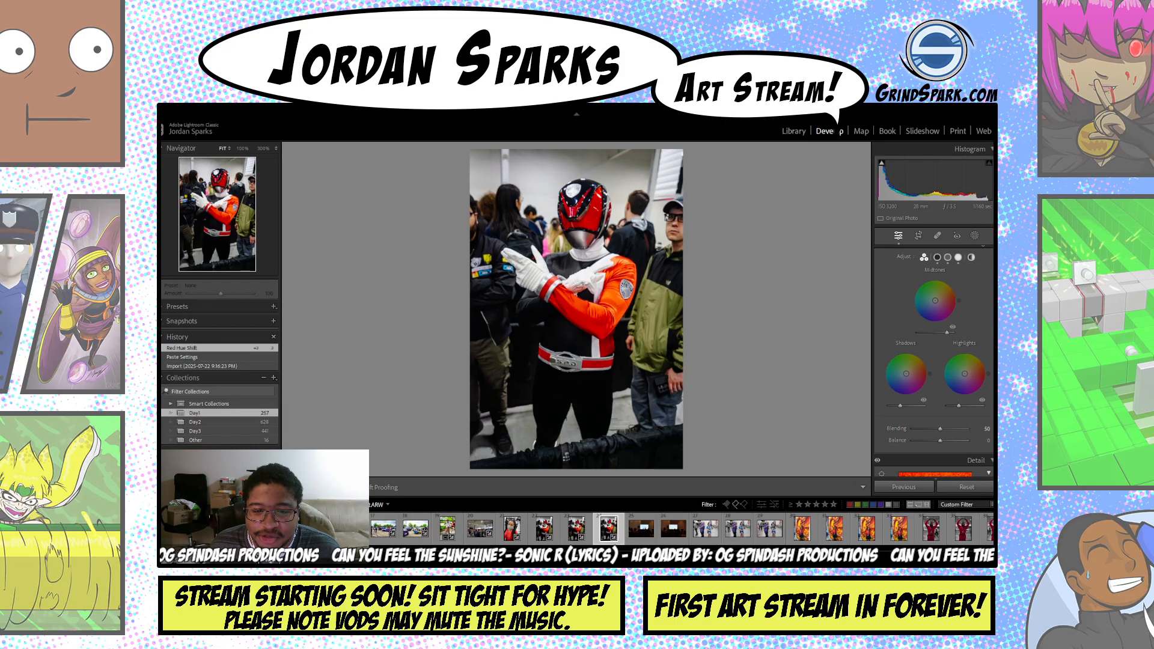
scroll(935, 361, "up", 1)
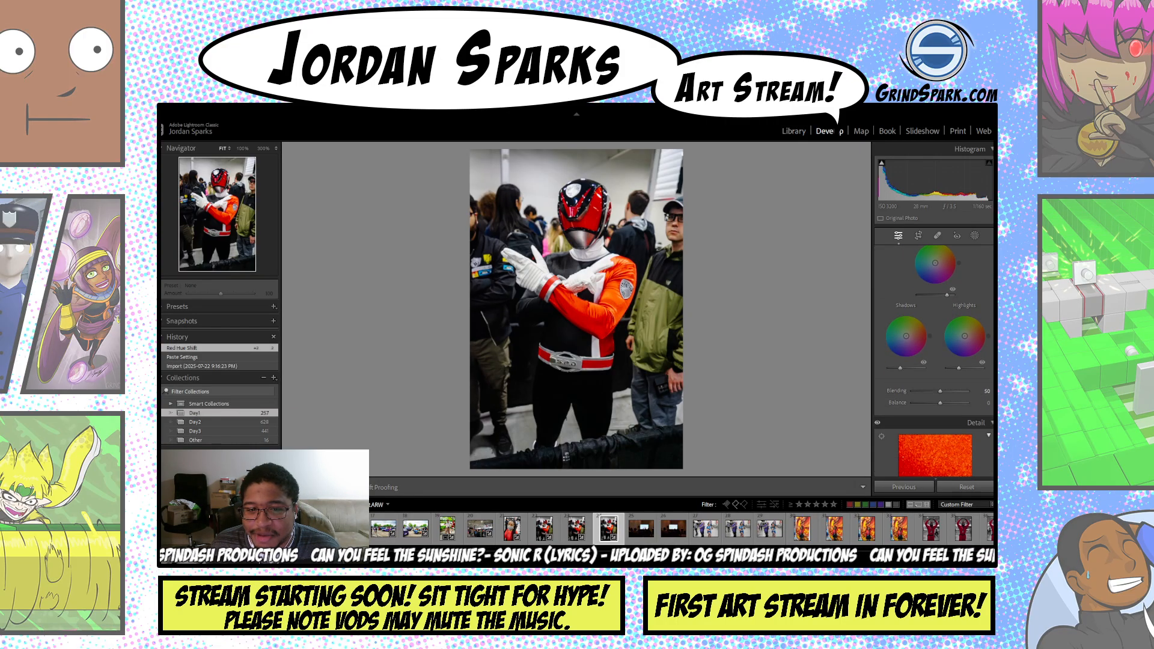
scroll(934, 336, "up", 3)
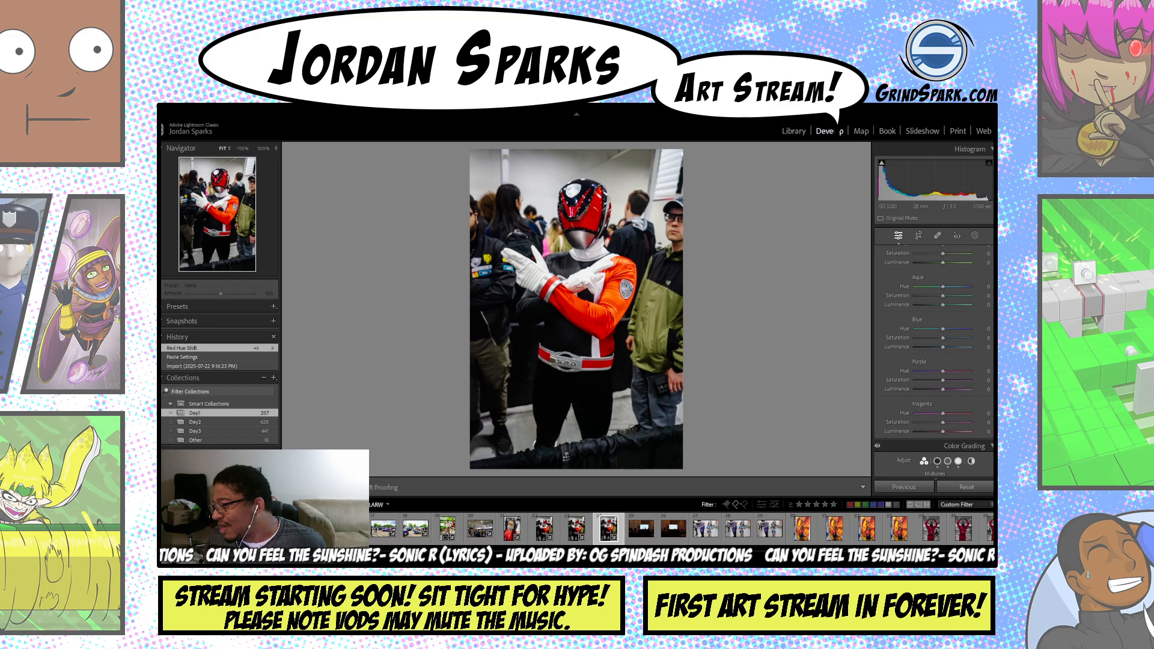
scroll(934, 360, "up", 12)
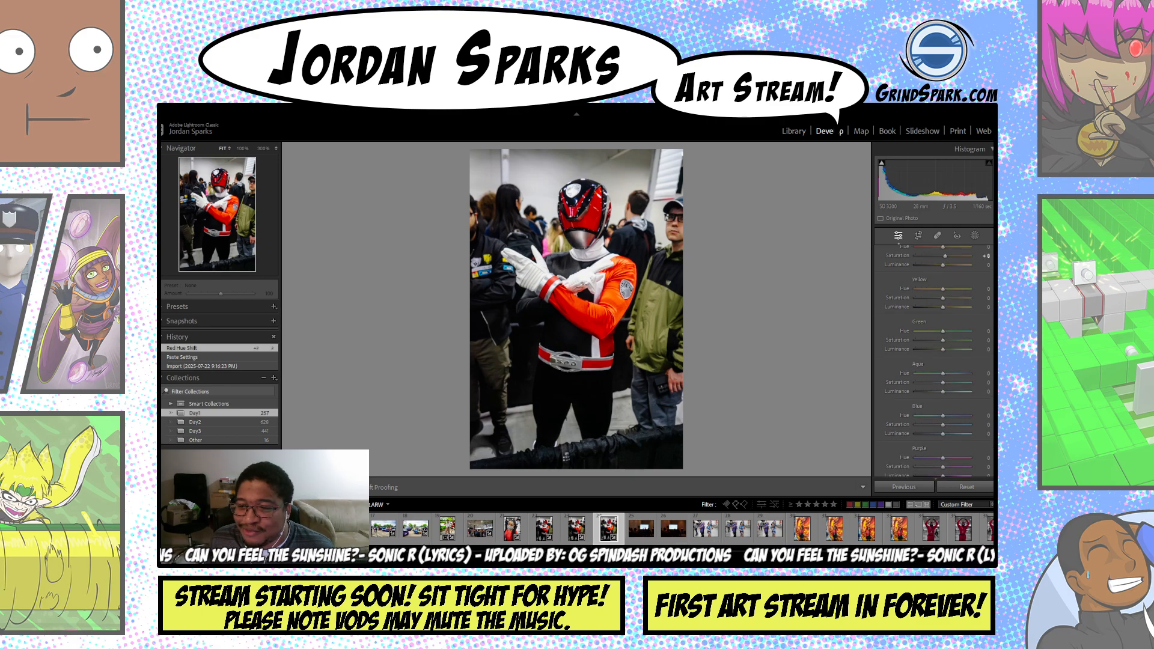
scroll(958, 297, "down", 12)
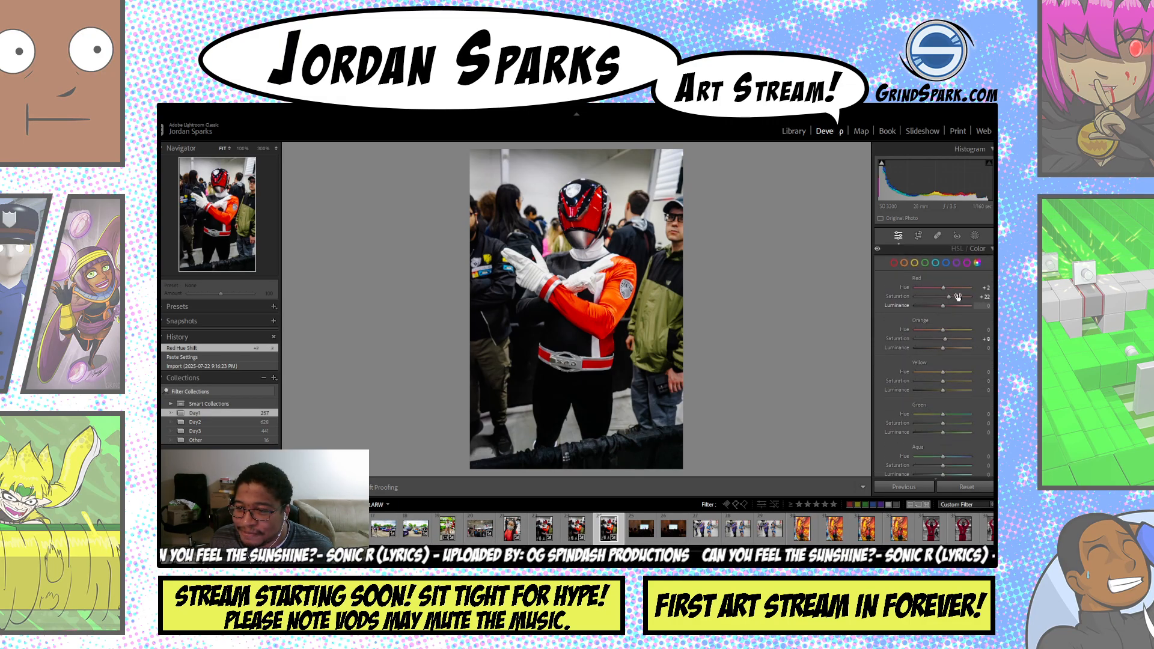
left_click_drag(954, 287, 995, 290)
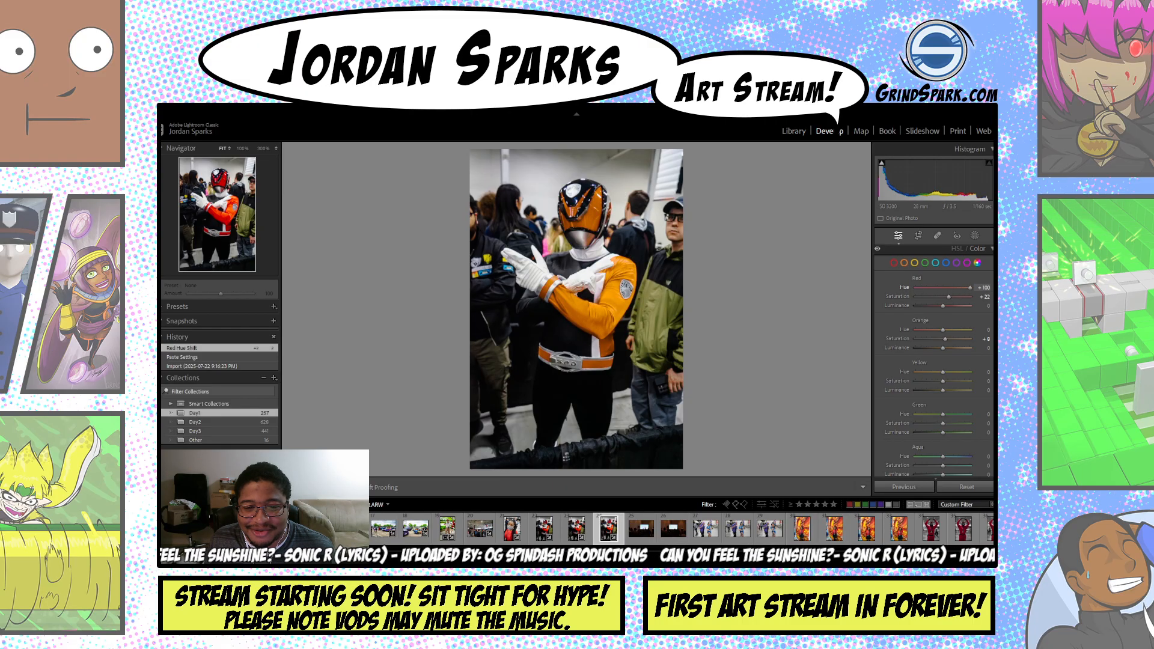
left_click_drag(969, 288, 896, 282)
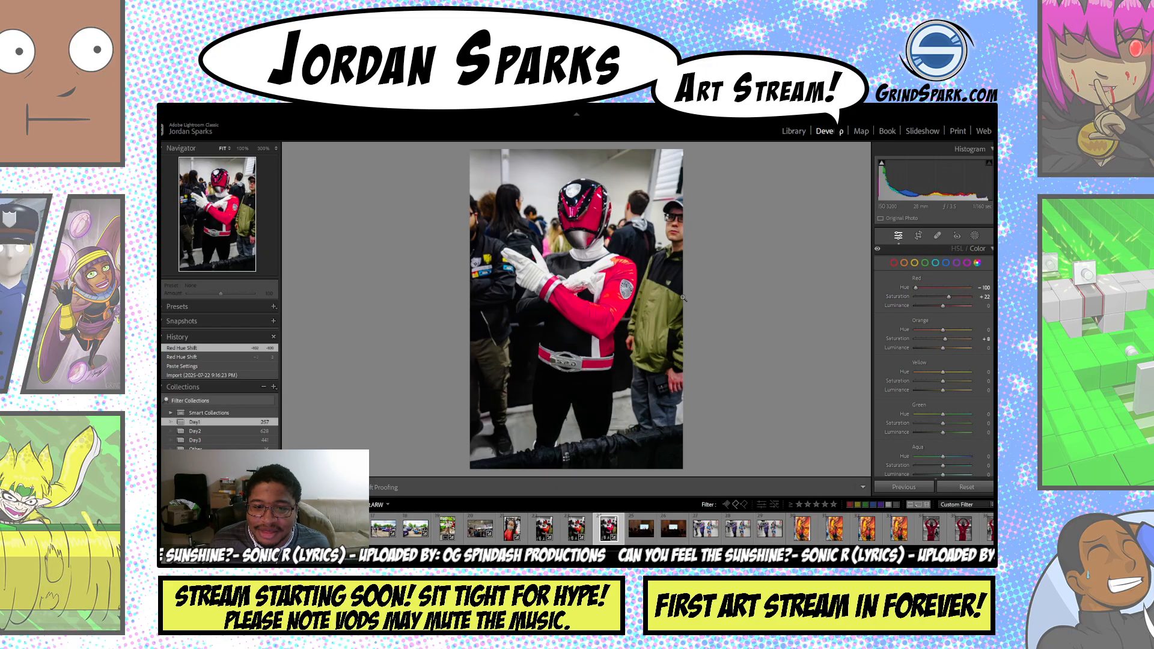
key("ctrl+z")
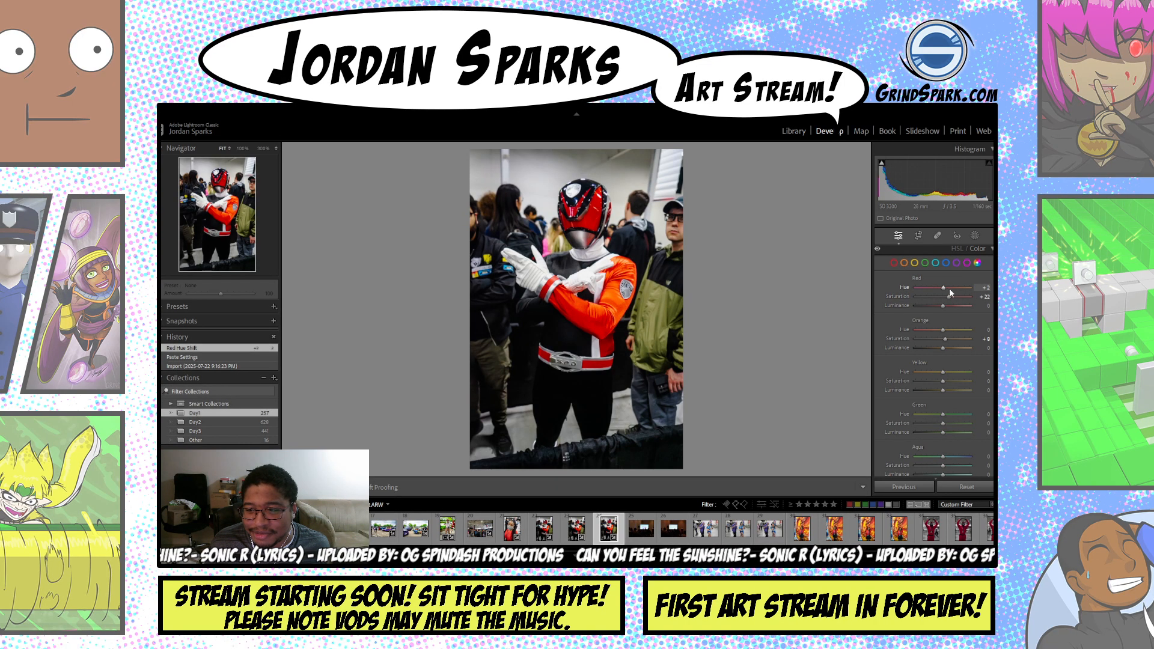
key("ctrl+z")
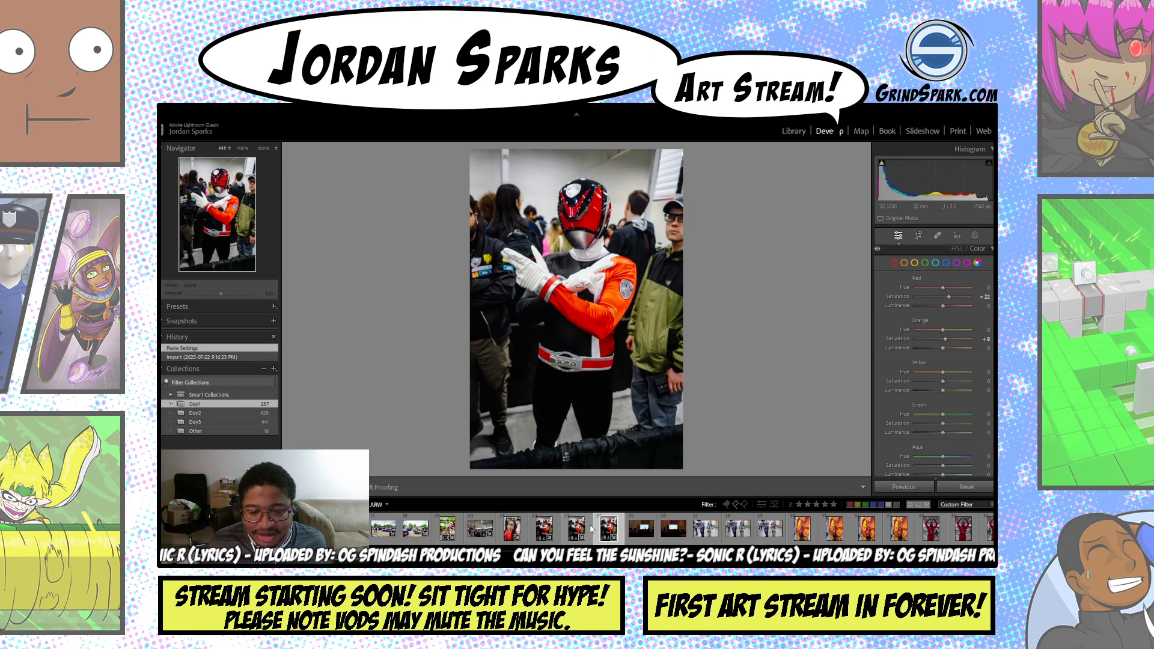
- Compare the three similar shots of the helmeted cosplayer and reject the second and third
left_click(566, 531)
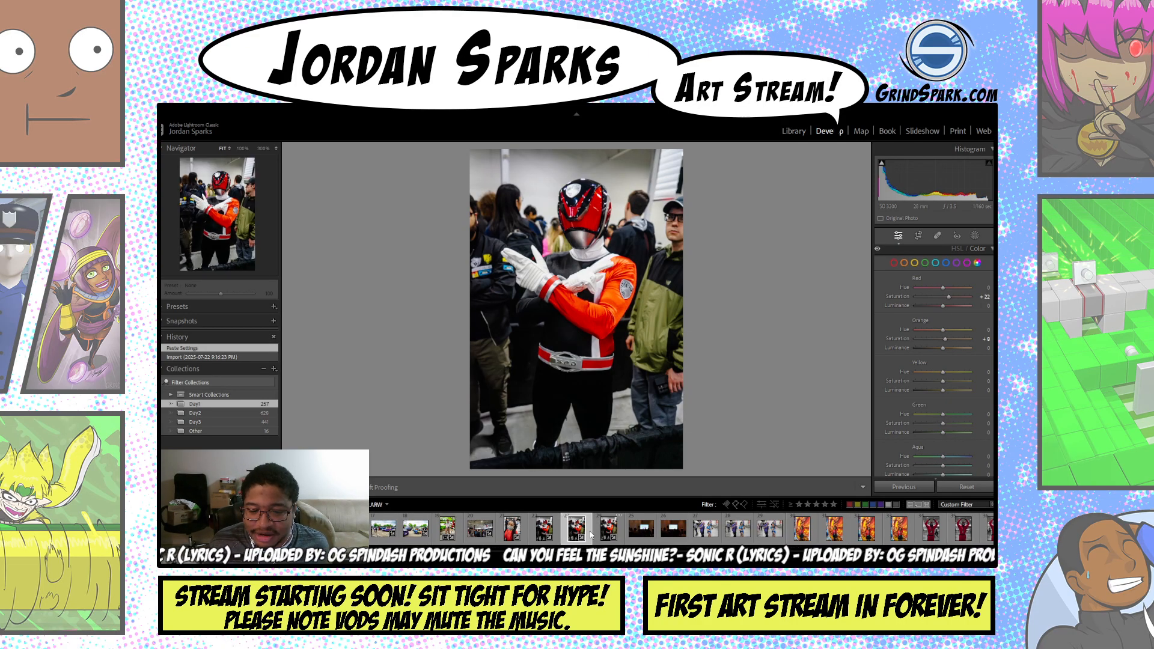
left_click(556, 534)
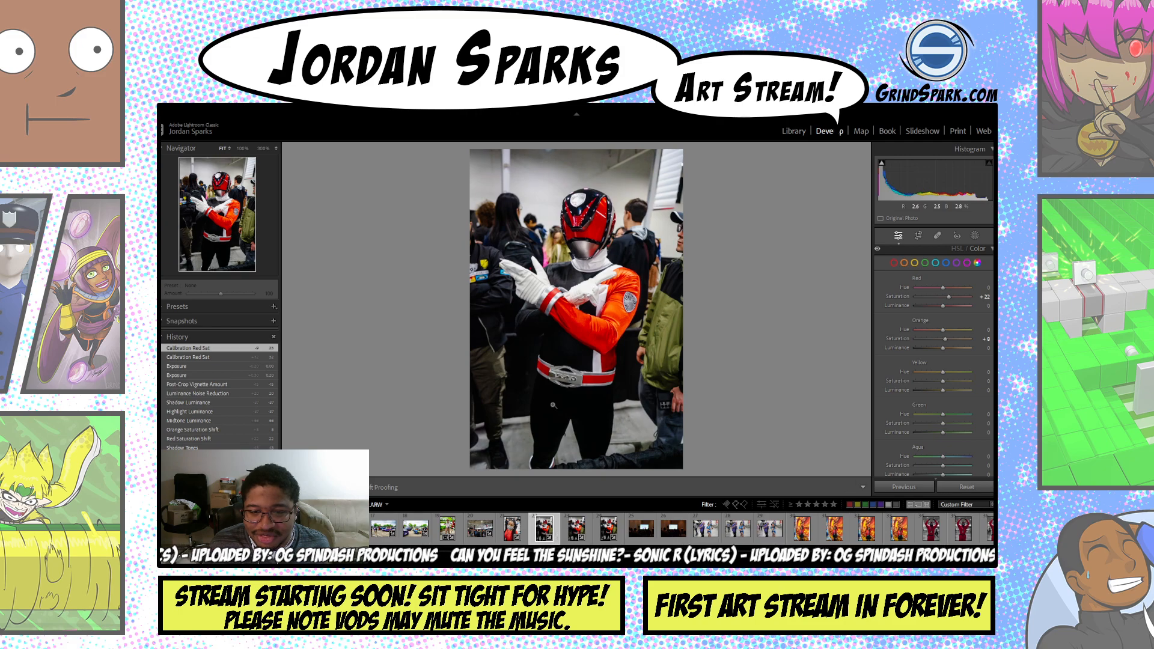
left_click(586, 532)
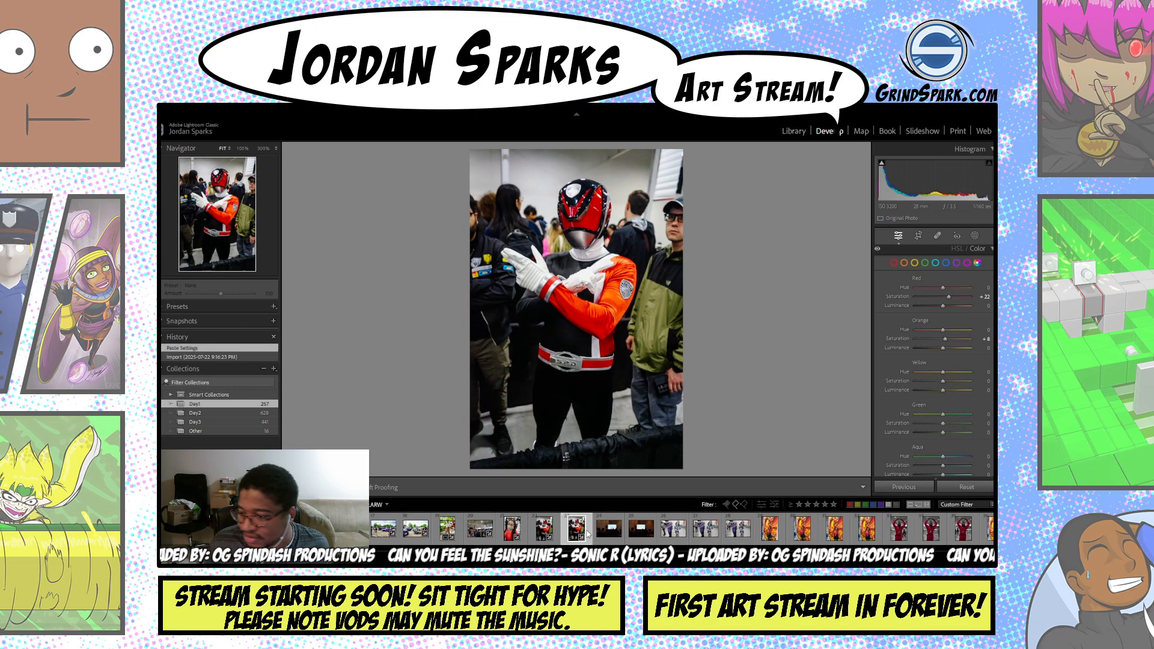
key("x")
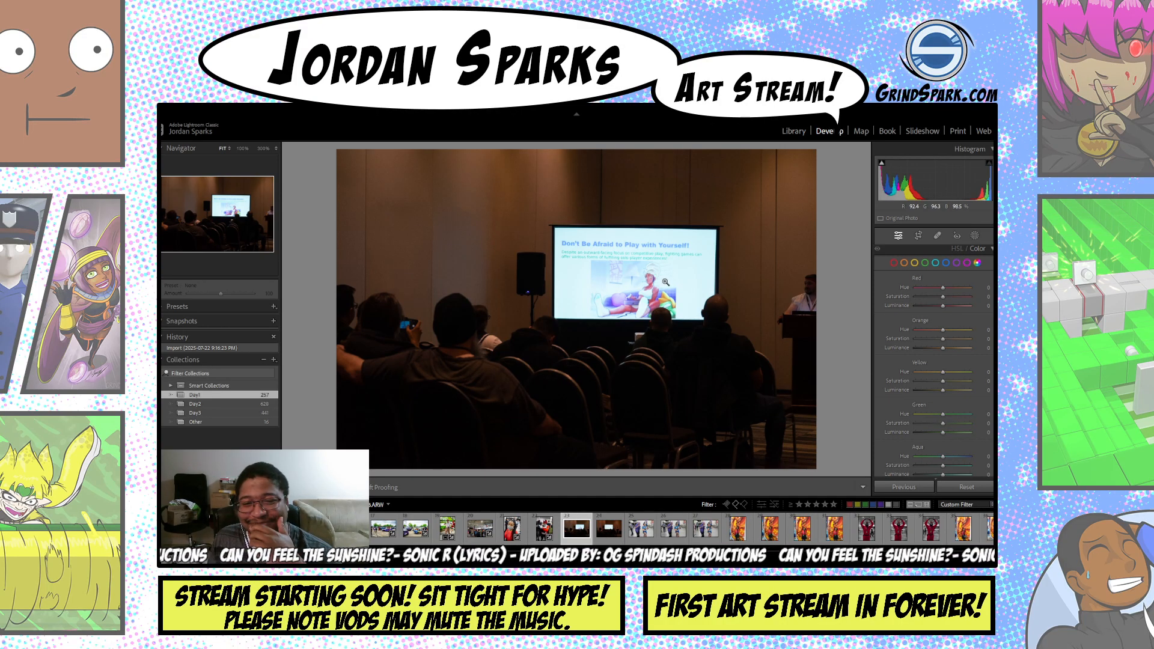
- Adjust the panel-room photo's tone to Exposure -0.09, Highlights -16, Shadows +32, Whites +12 and Blacks -11, and raise the Contrast
left_click(649, 256)
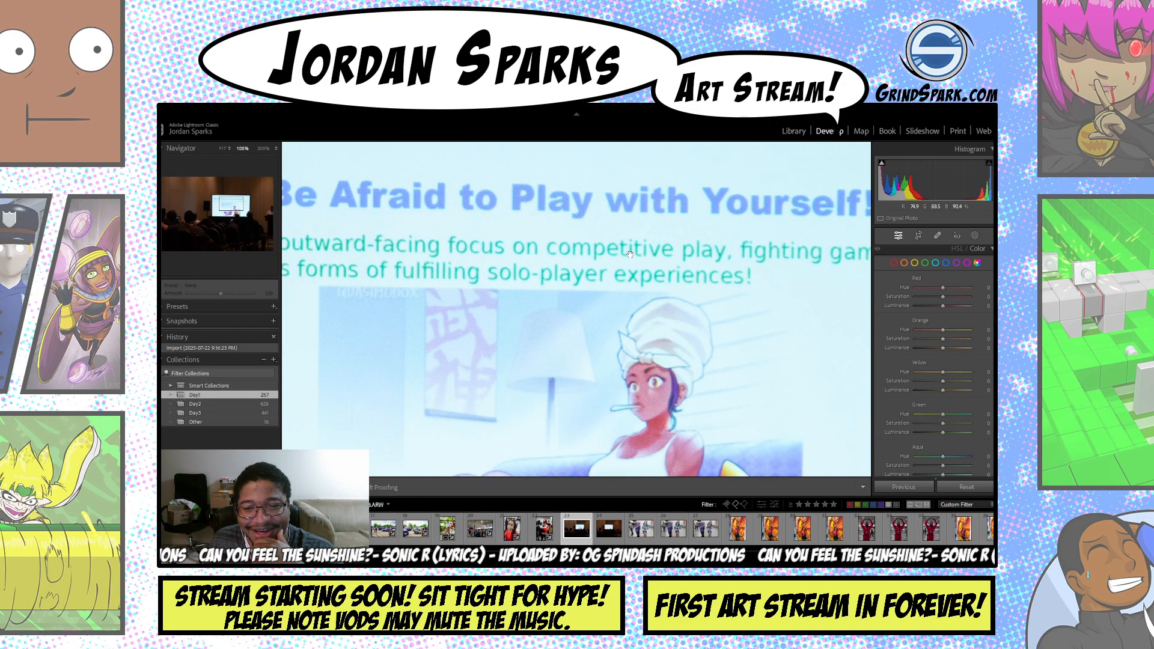
scroll(626, 257, "up", 5)
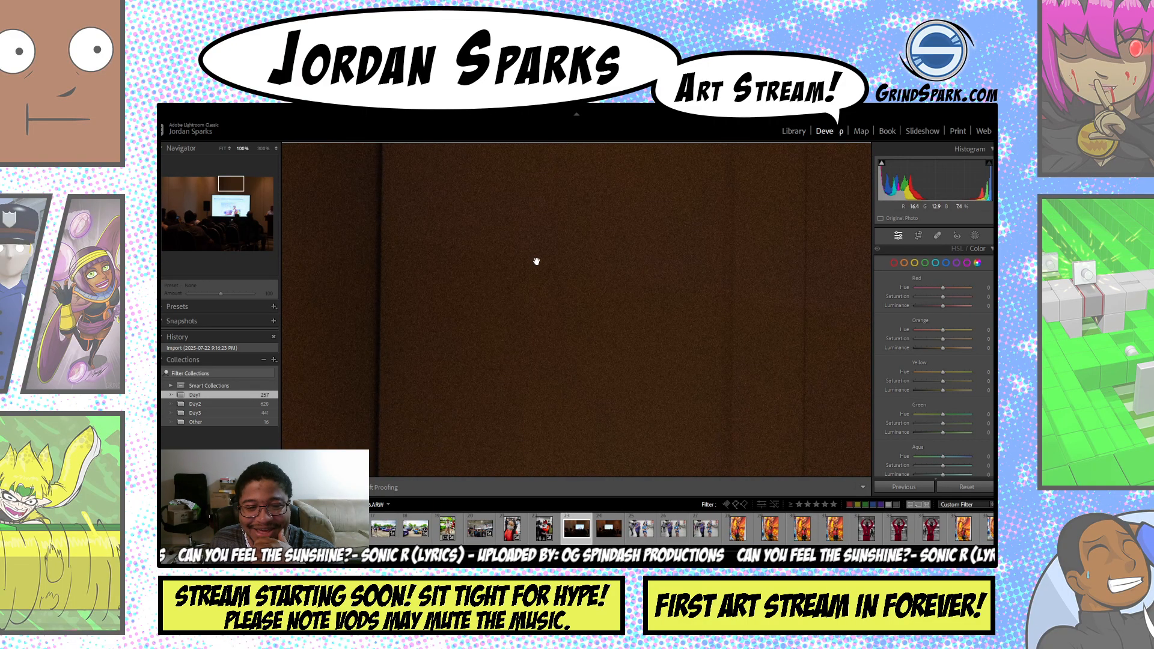
scroll(537, 262, "up", 3)
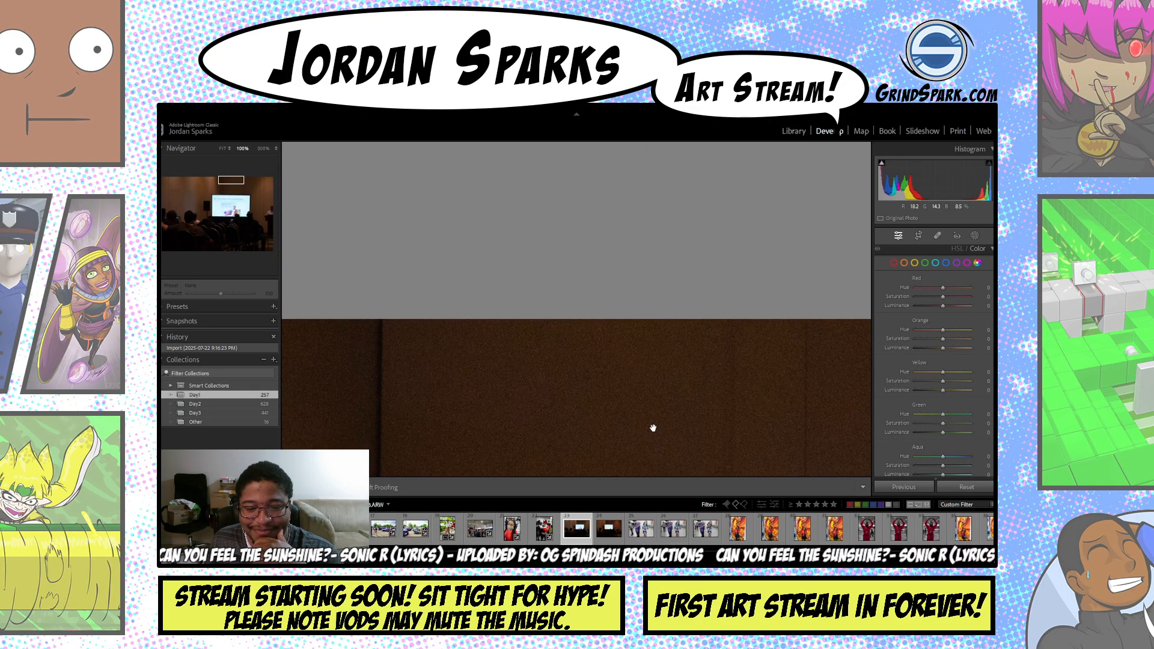
left_click(530, 318)
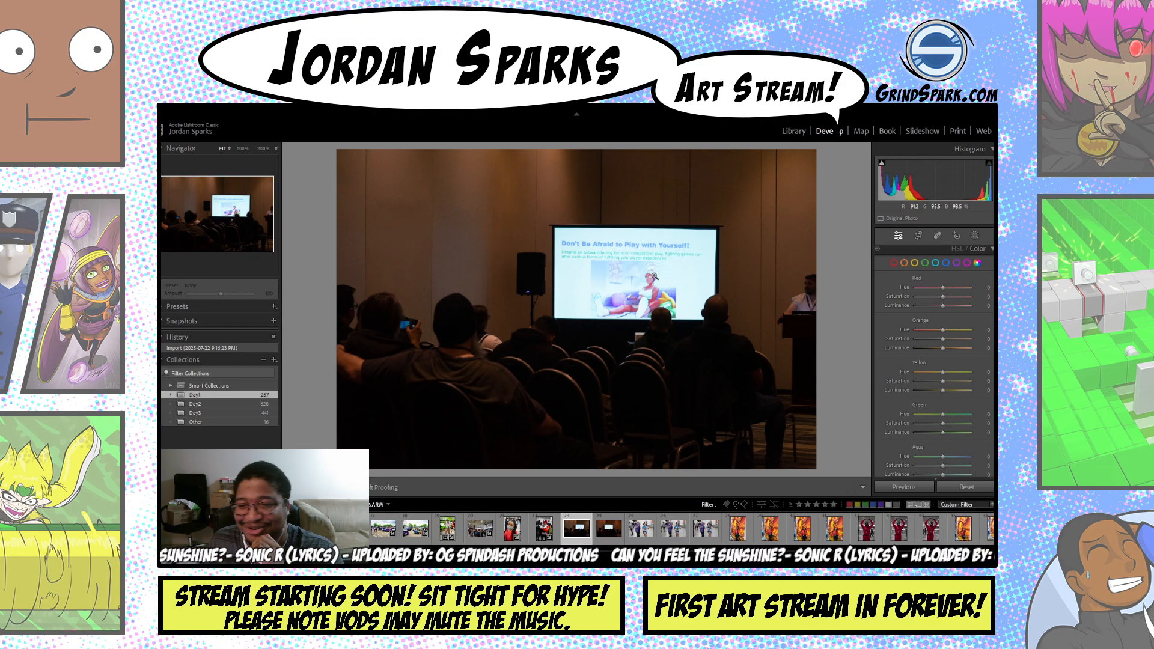
scroll(906, 338, "up", 5)
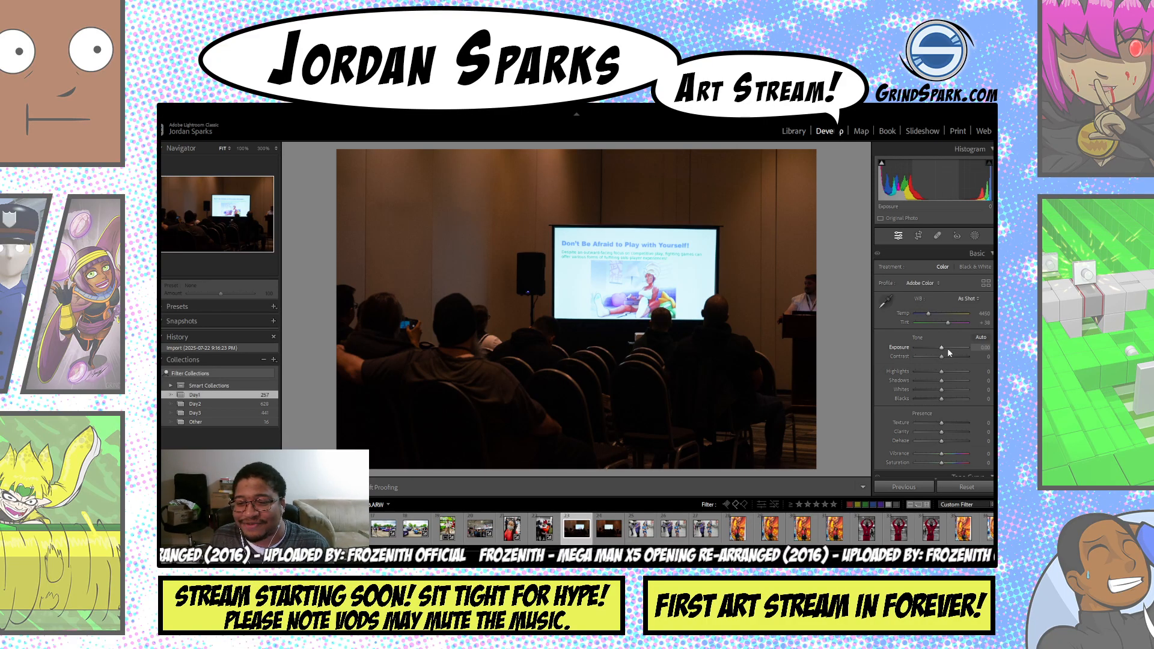
left_click_drag(940, 349, 939, 348)
left_click_drag(941, 357, 939, 403)
- Set the panel-room photo's Clarity to +21, Dehaze to -12, Vibrance to -12 and Saturation to +32
left_click_drag(941, 431, 938, 442)
scroll(957, 314, "down", 3)
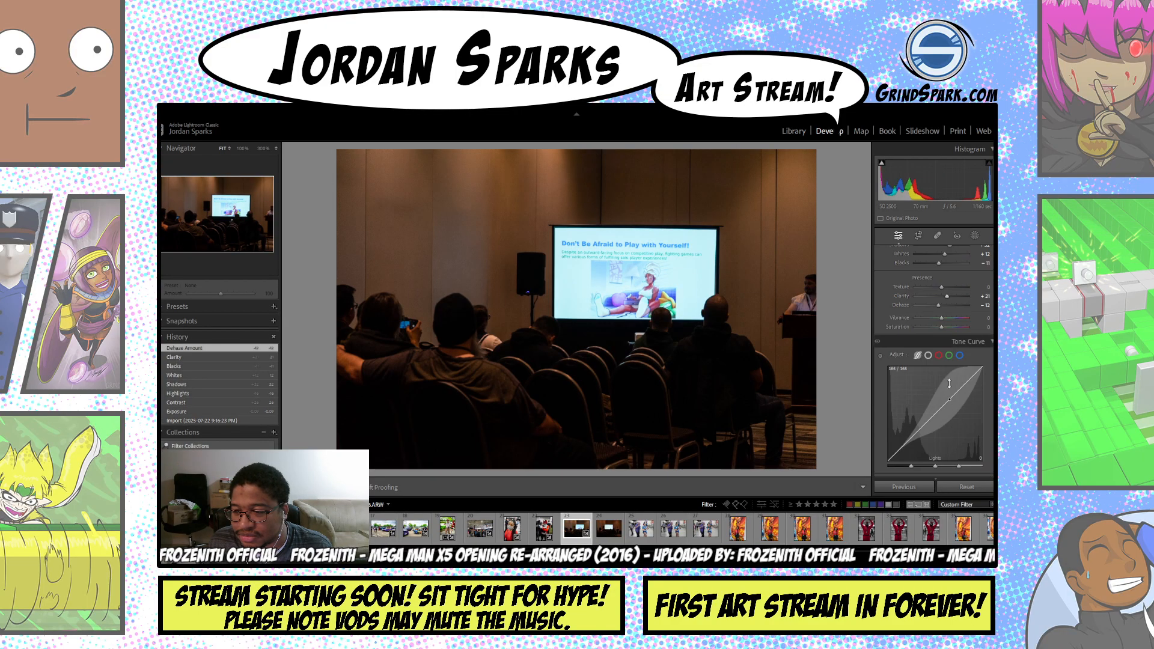
left_click_drag(954, 318, 950, 330)
- Lower the panel-room photo's Exposure to -0.29
scroll(934, 361, "up", 3)
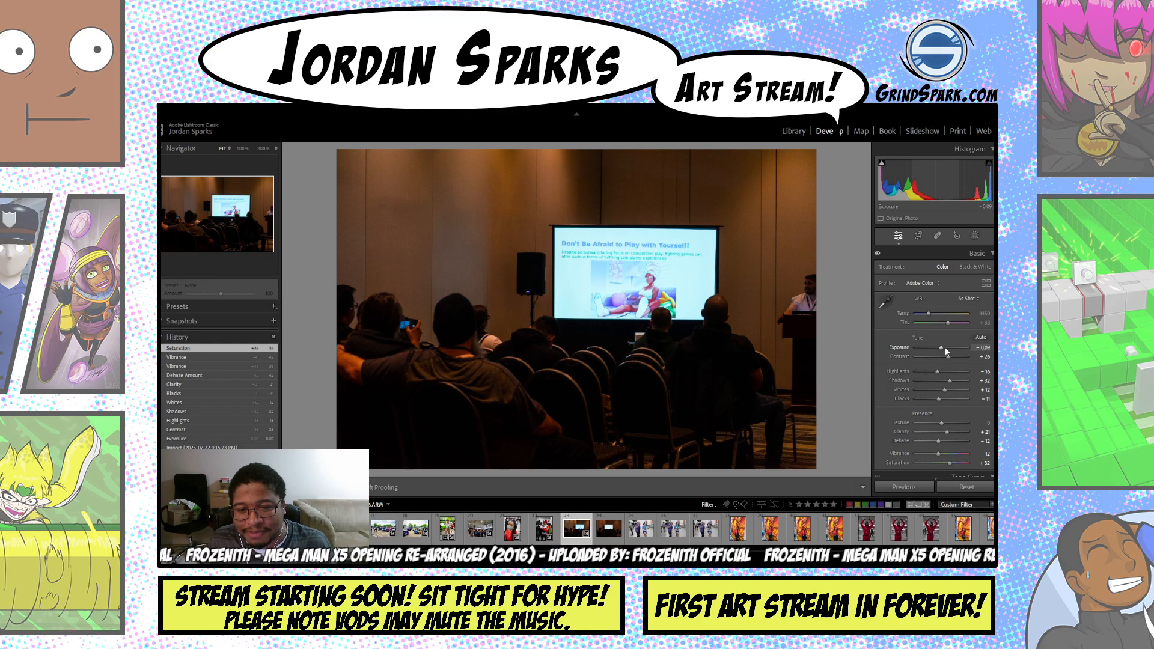
key("Down")
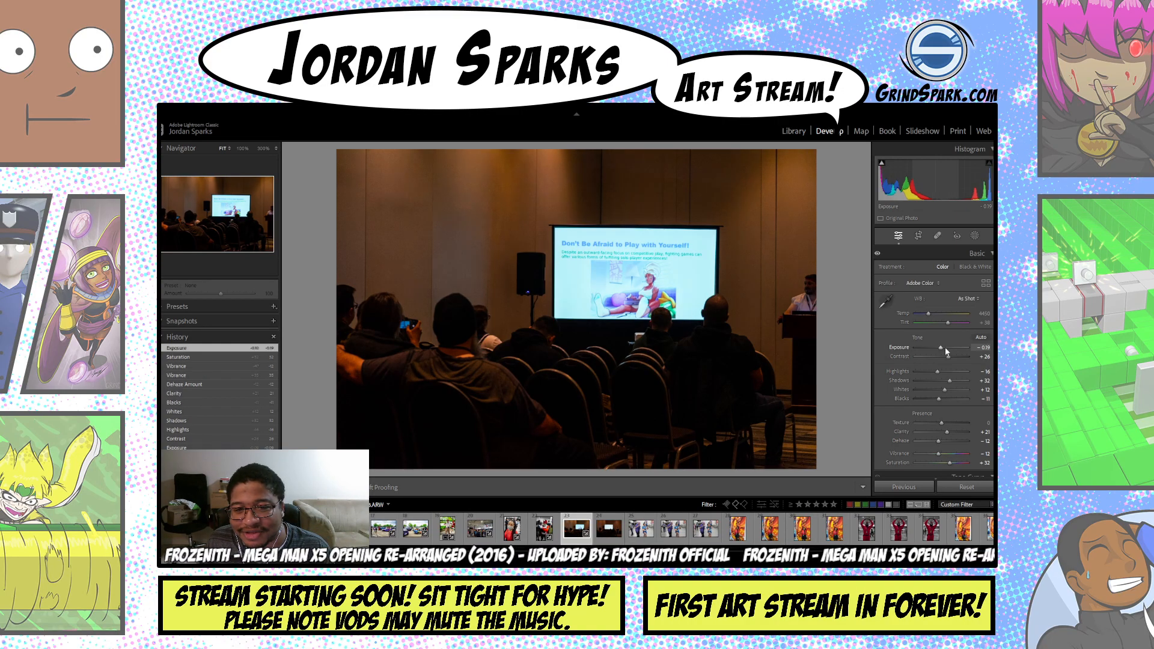
key("Down")
scroll(960, 364, "down", 10)
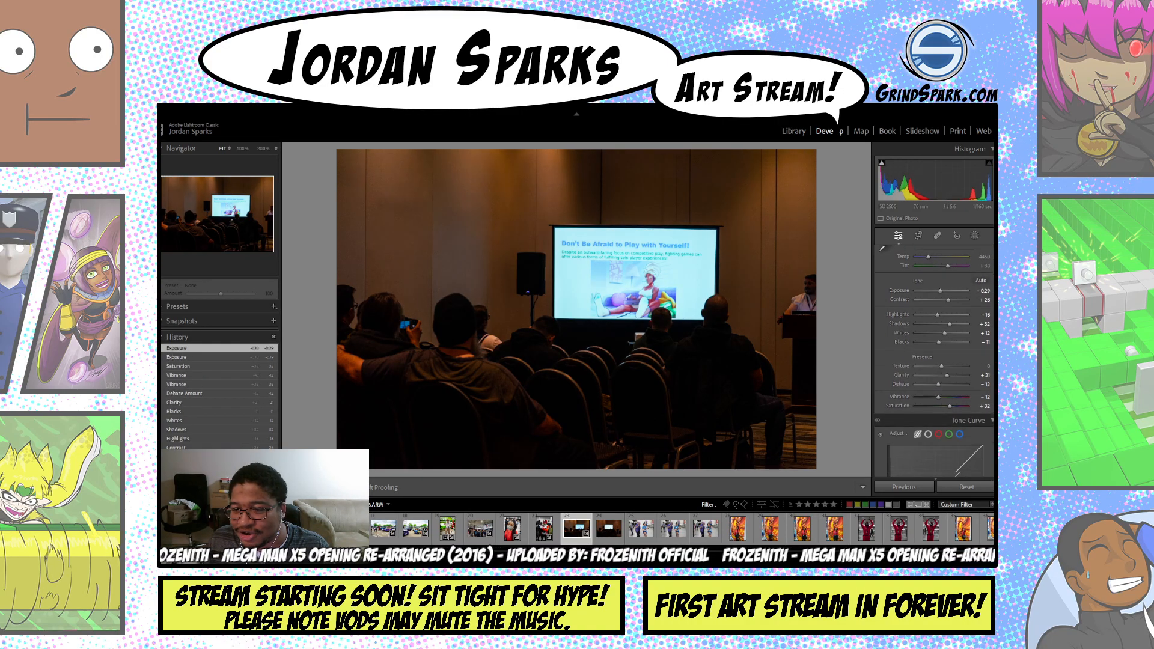
- Shape the panel-room photo's tone curve with Highlights +34, Lights -41 and Darks +45
left_click_drag(942, 354, 941, 381)
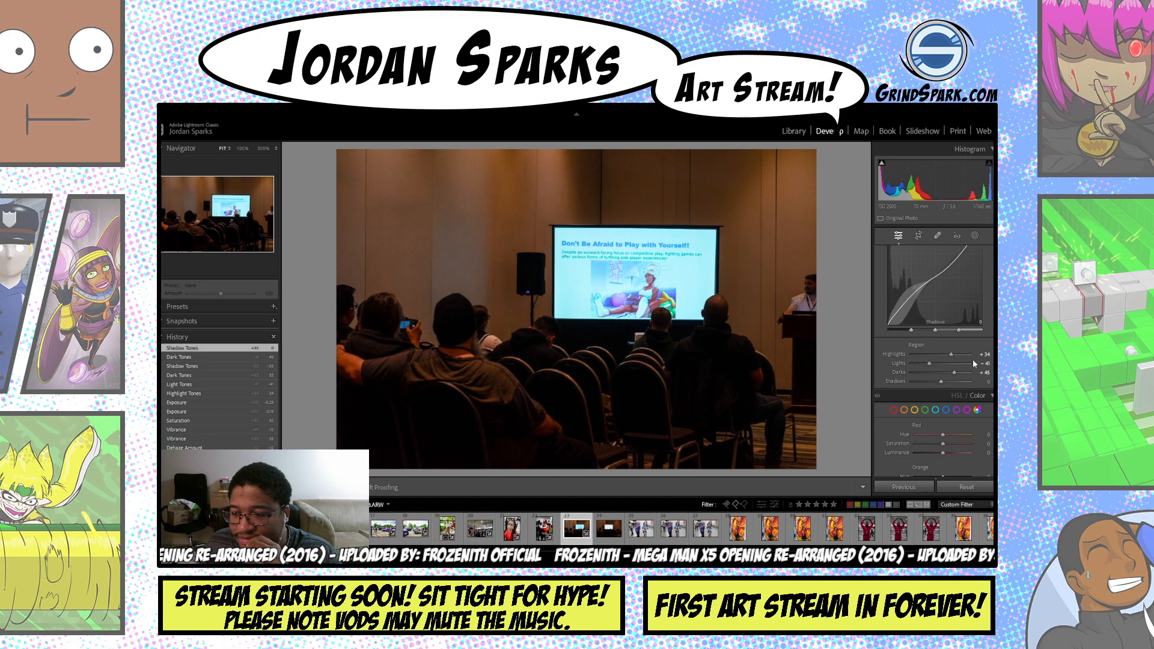
scroll(970, 367, "down", 2)
scroll(970, 361, "down", 10)
scroll(977, 361, "up", 15)
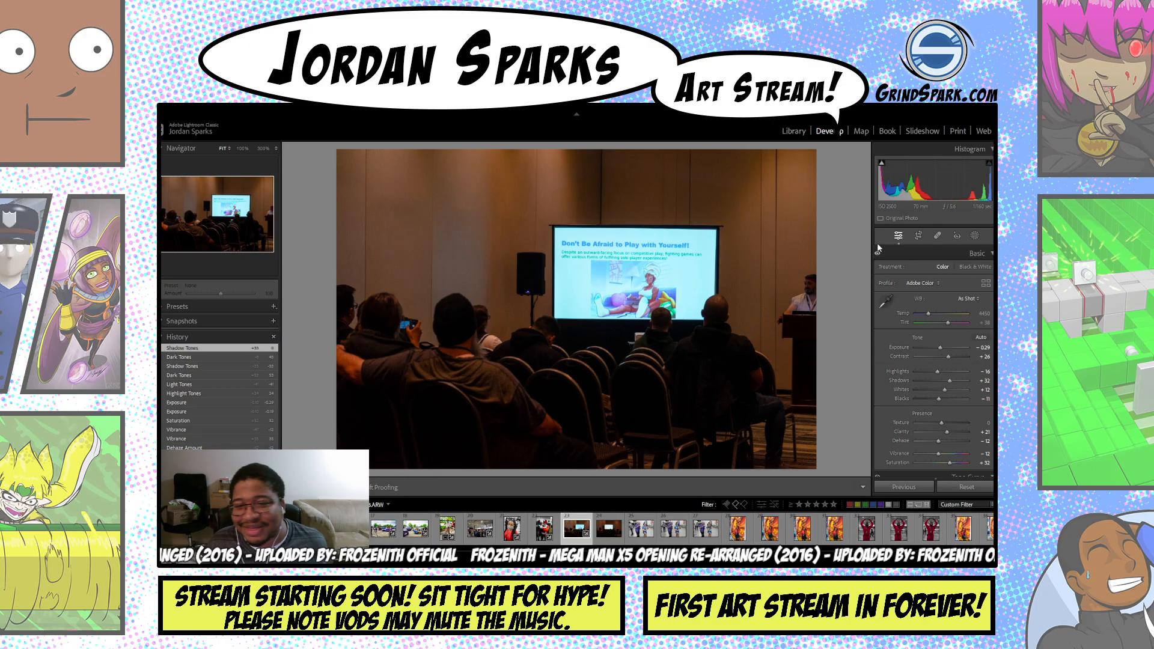
- Paste the panel-room photo's settings onto the neighbouring panel-room shot, reject that shot and go on to the cosplayer pair
left_click(604, 538)
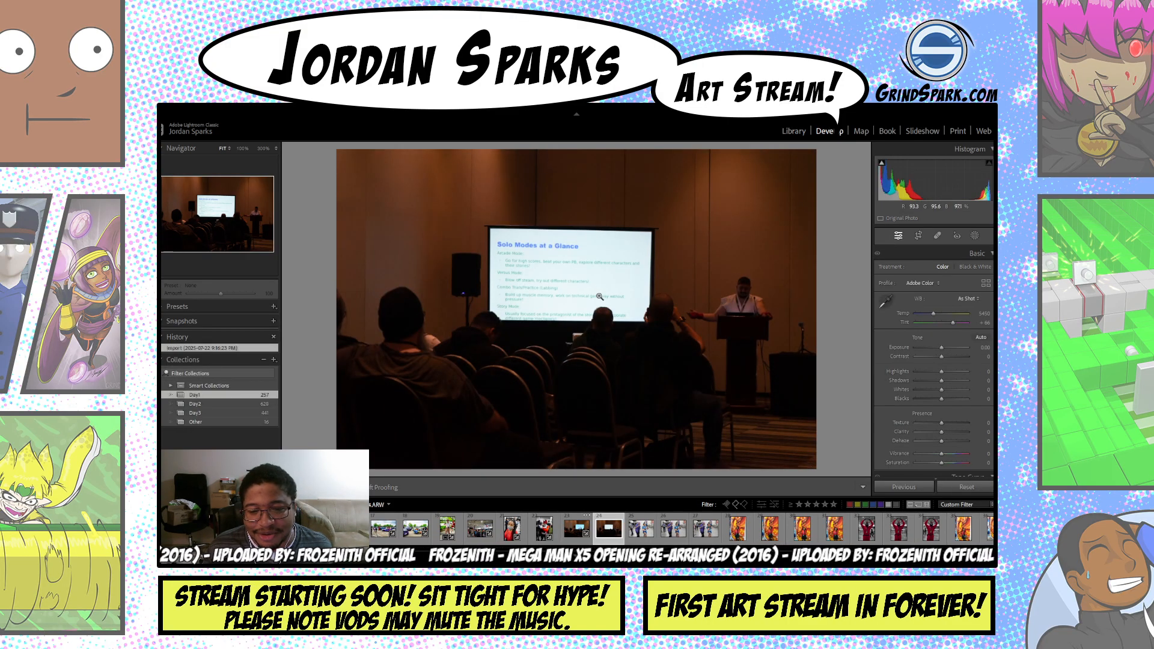
key("ctrl+shift+v")
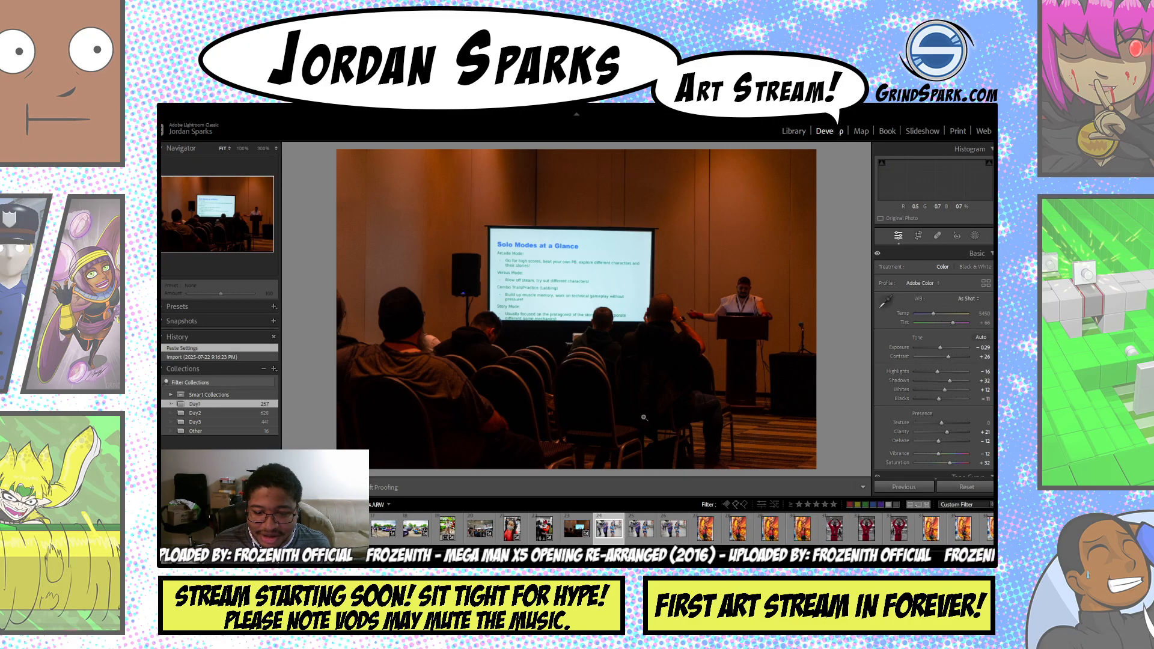
key("Right")
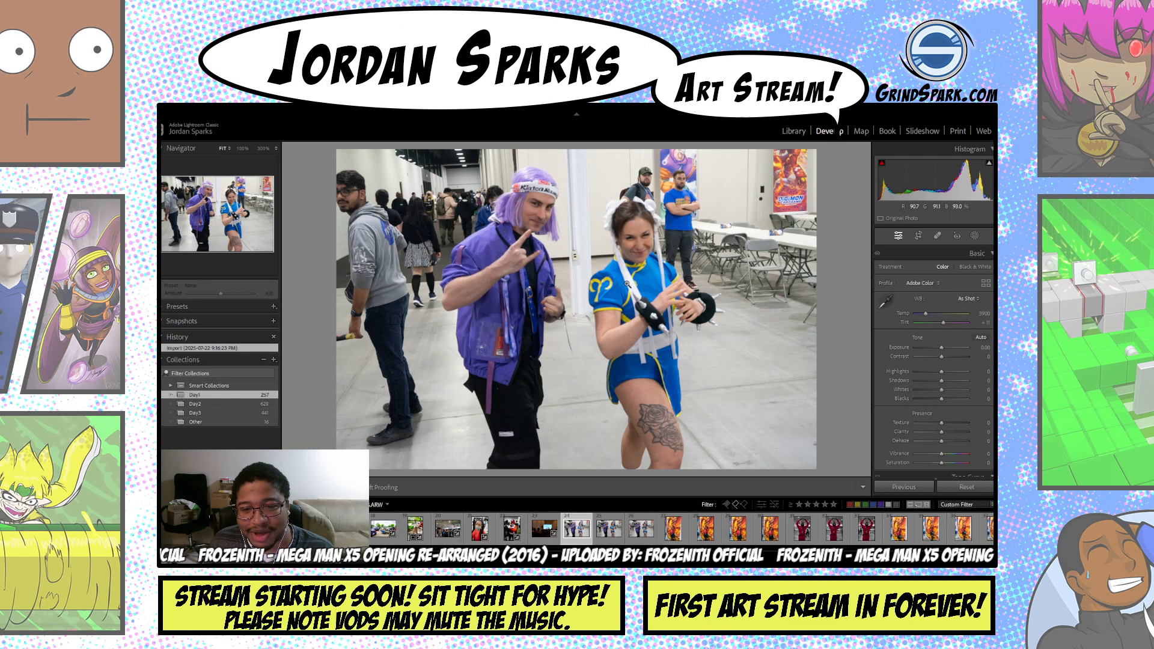
- Open the third shot of the purple-jacket and blue-costume cosplayers and set Exposure to +0.70, Highlights to -47 and Shadows to -33
key("Right")
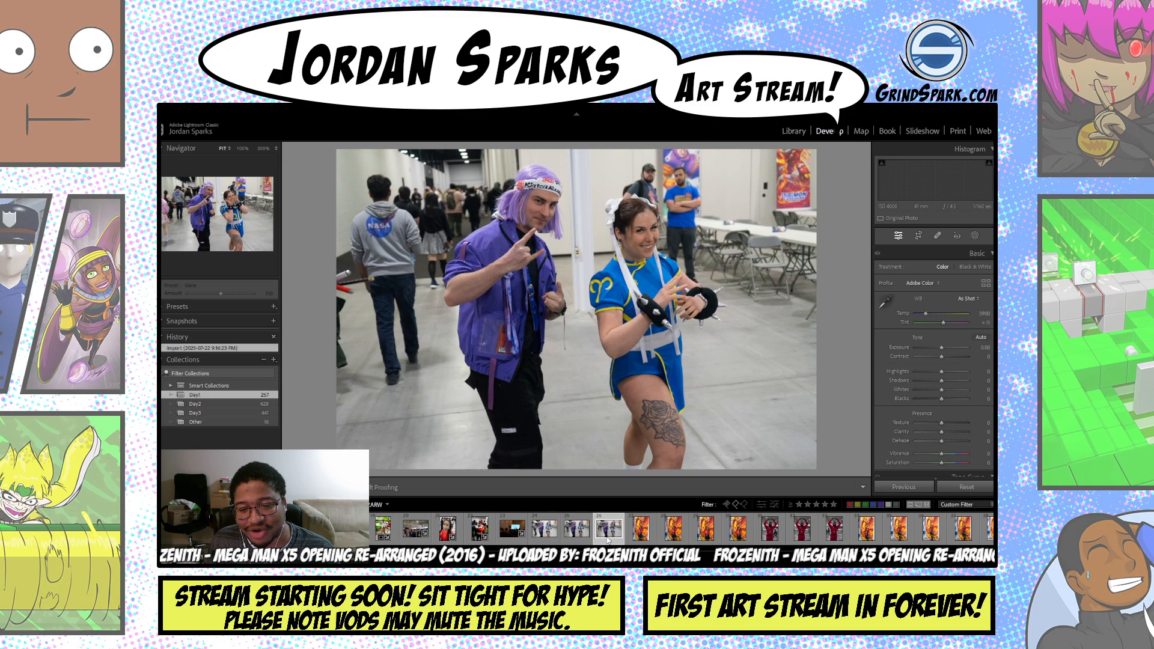
left_click(607, 539)
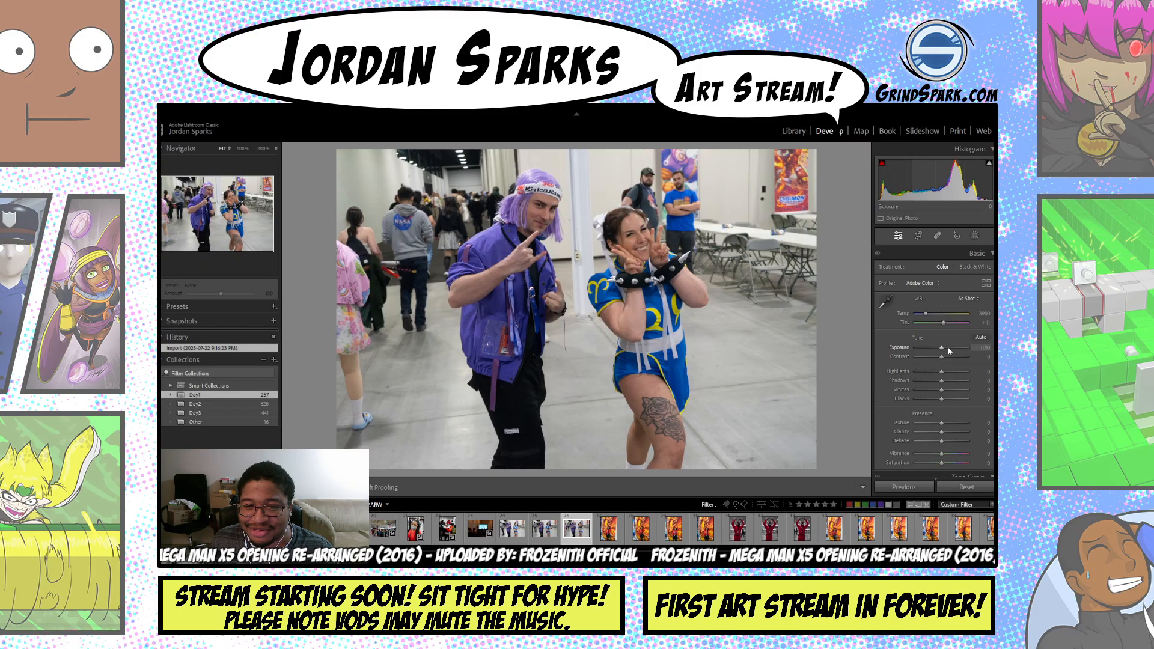
left_click_drag(949, 351, 950, 360)
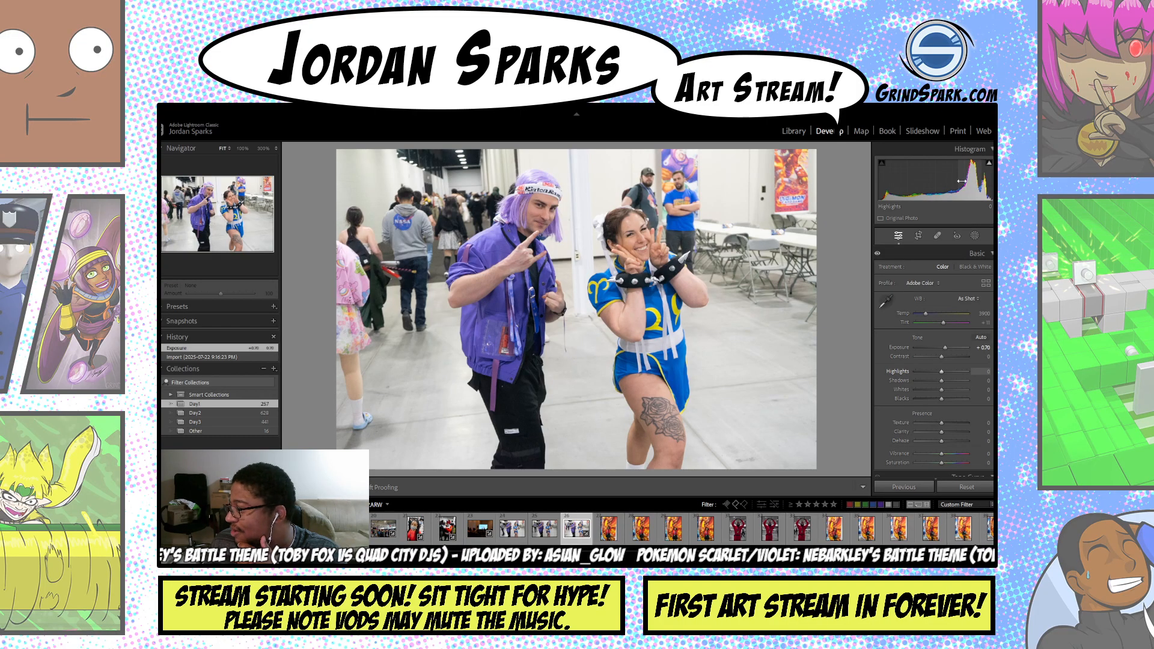
left_click_drag(966, 185, 964, 194)
mouse_move(950, 380)
left_mouse_down()
mouse_move(924, 385)
mouse_move(933, 381)
left_mouse_up()
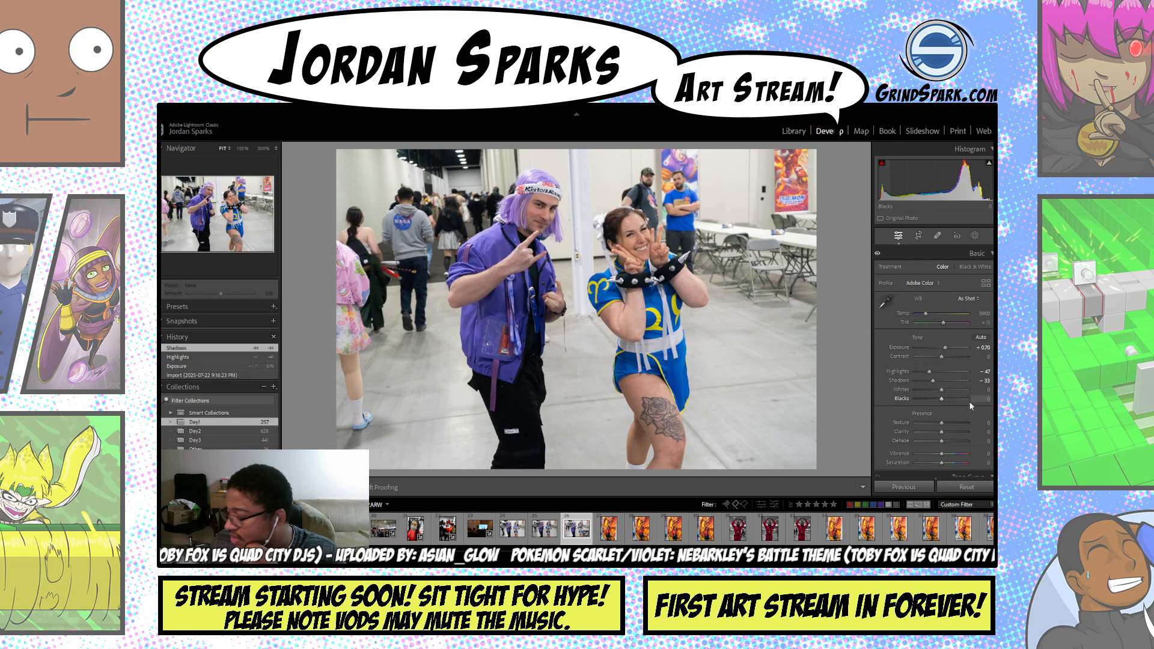
- Set the cosplayer pair photo's Whites to +32, Blacks to -30, Clarity to +23, Dehaze to -4, Vibrance to +12 and Saturation to +37
left_click_drag(941, 390, 941, 445)
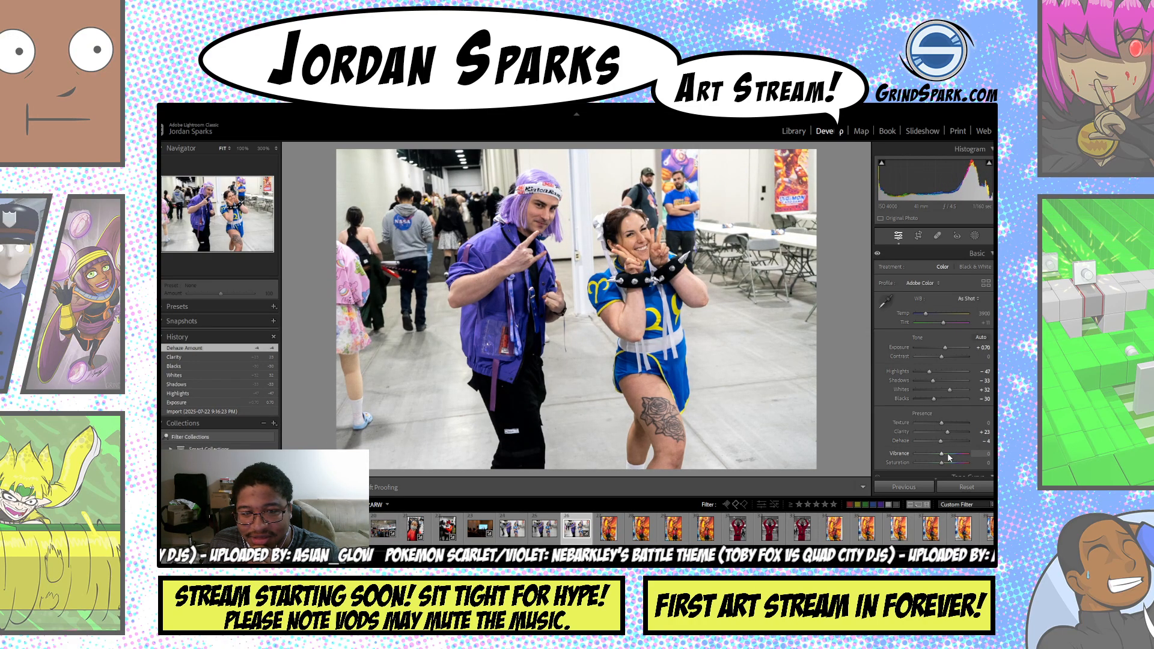
left_click_drag(948, 456, 951, 466)
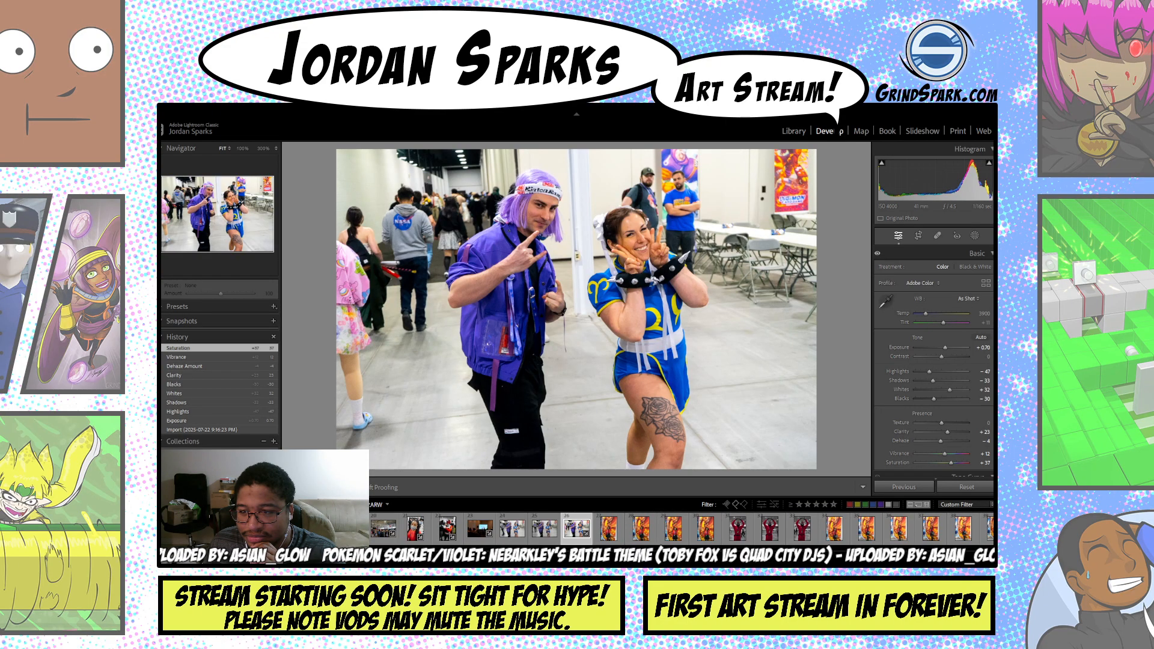
- Shape the cosplayer pair photo's tone curve with Highlights -20, Lights -19, Darks +25 and Shadows -53
scroll(933, 361, "down", 5)
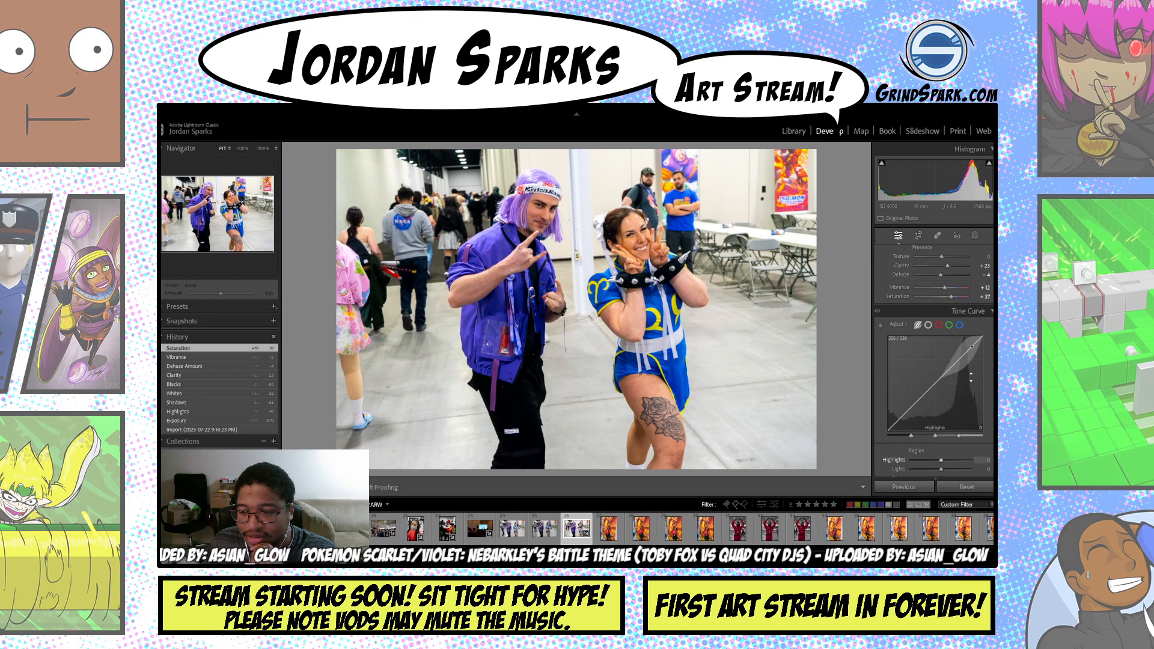
mouse_move(953, 462)
left_mouse_down()
mouse_move(923, 461)
mouse_move(948, 467)
mouse_move(936, 469)
left_mouse_up()
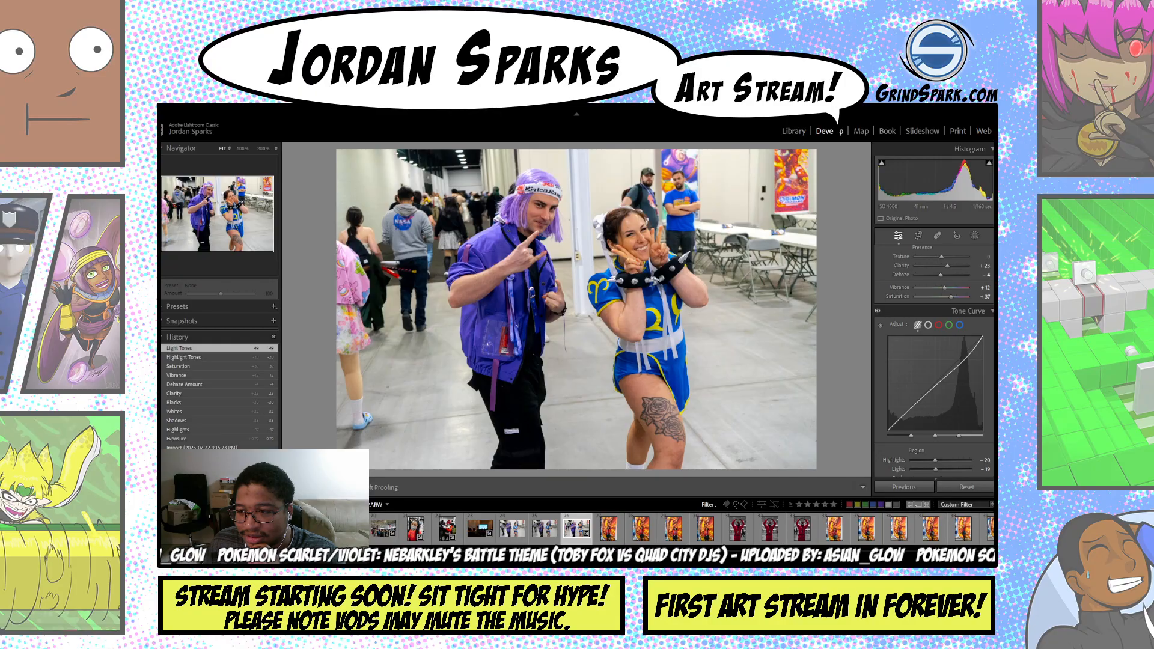
scroll(962, 400, "down", 3)
left_click_drag(958, 394, 926, 400)
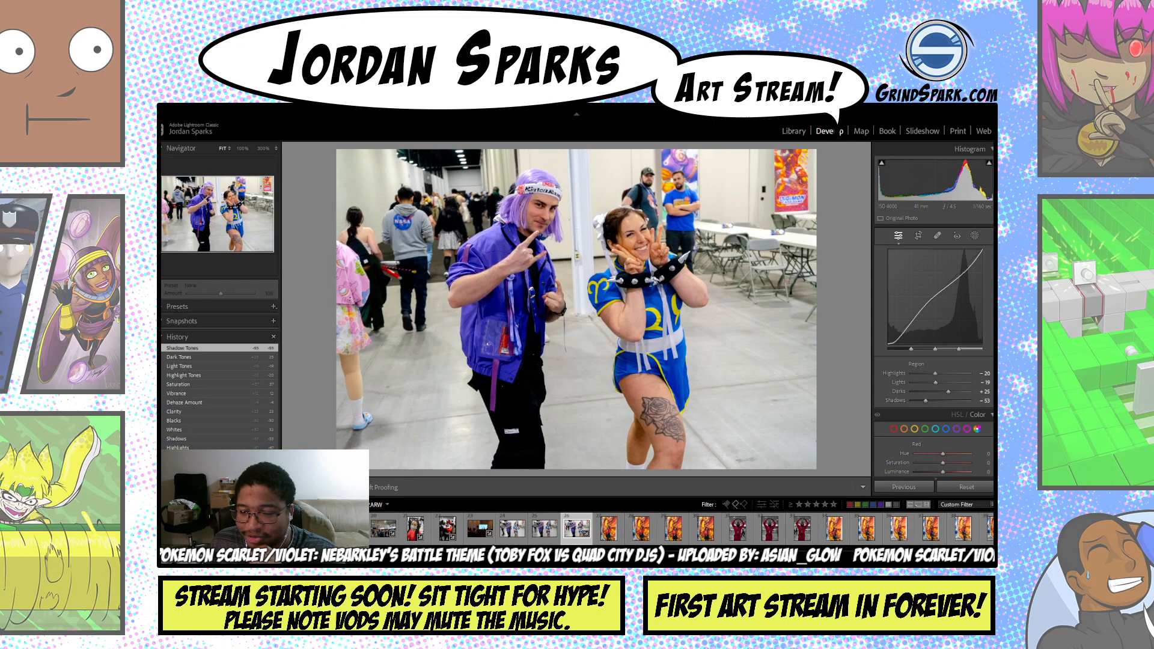
- Raise the cosplayer pair photo's Vibrance to +21 and Contrast to +28
scroll(933, 361, "up", 10)
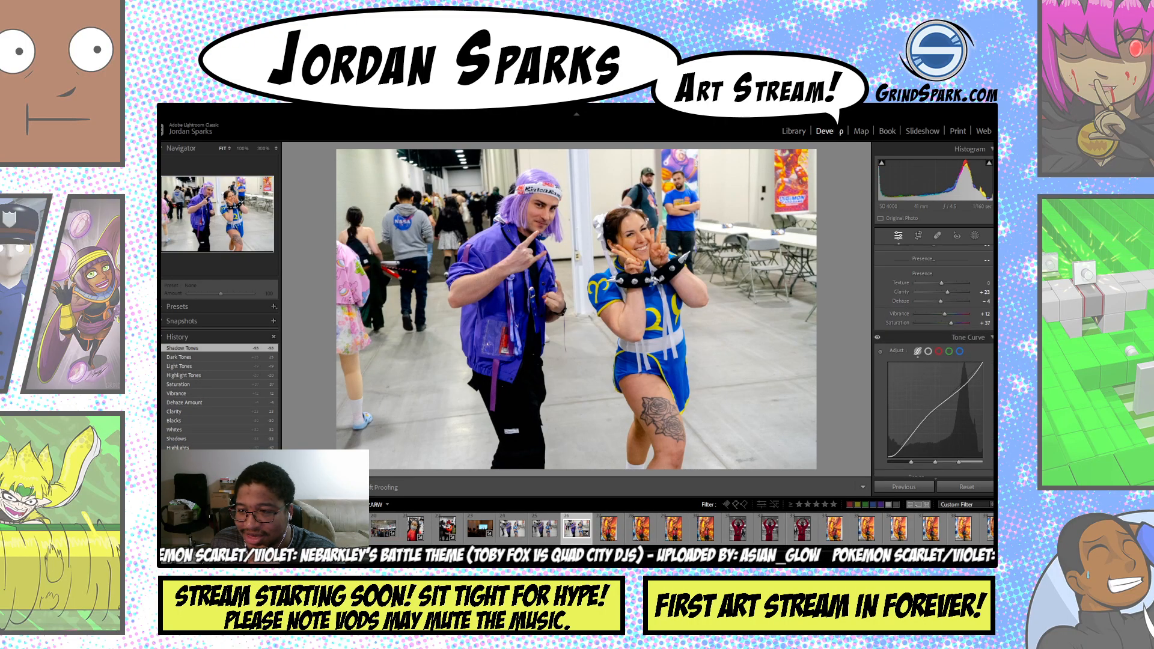
scroll(955, 395, "down", 2)
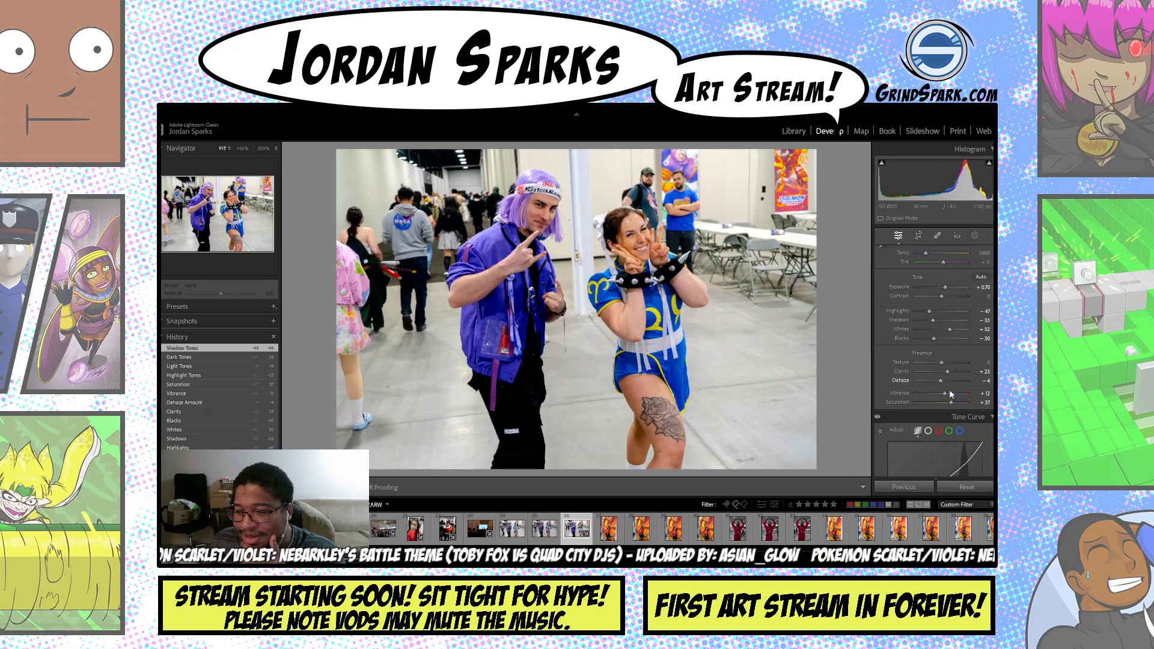
left_click_drag(954, 396, 948, 397)
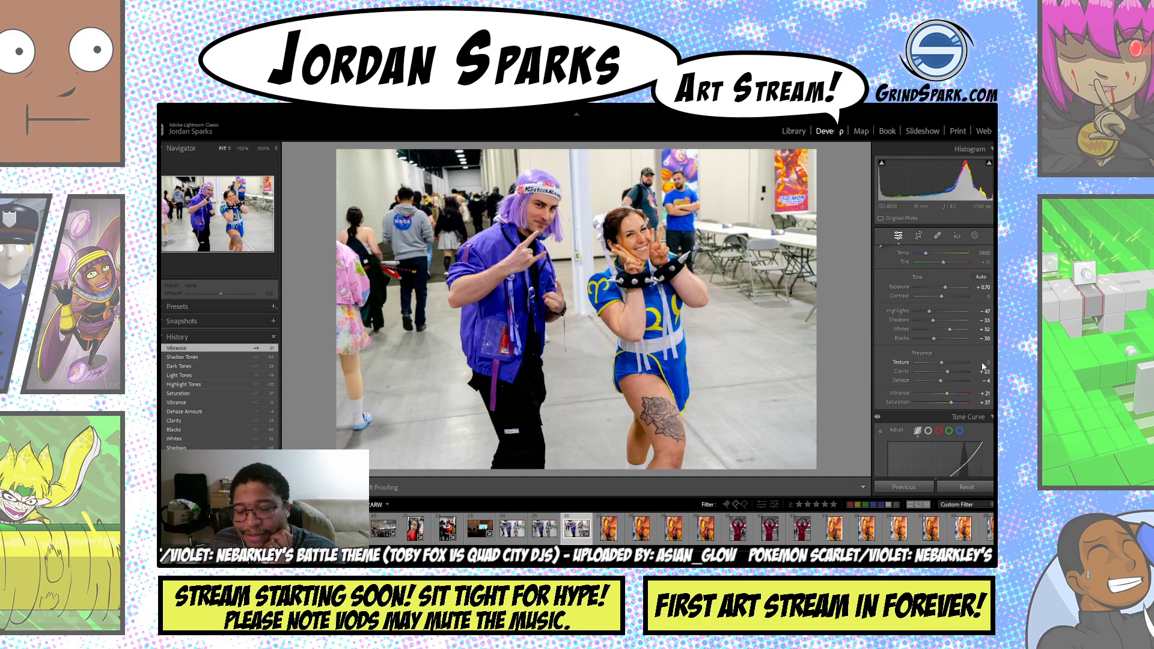
mouse_move(950, 294)
left_mouse_down()
mouse_move(938, 295)
mouse_move(948, 297)
left_mouse_up()
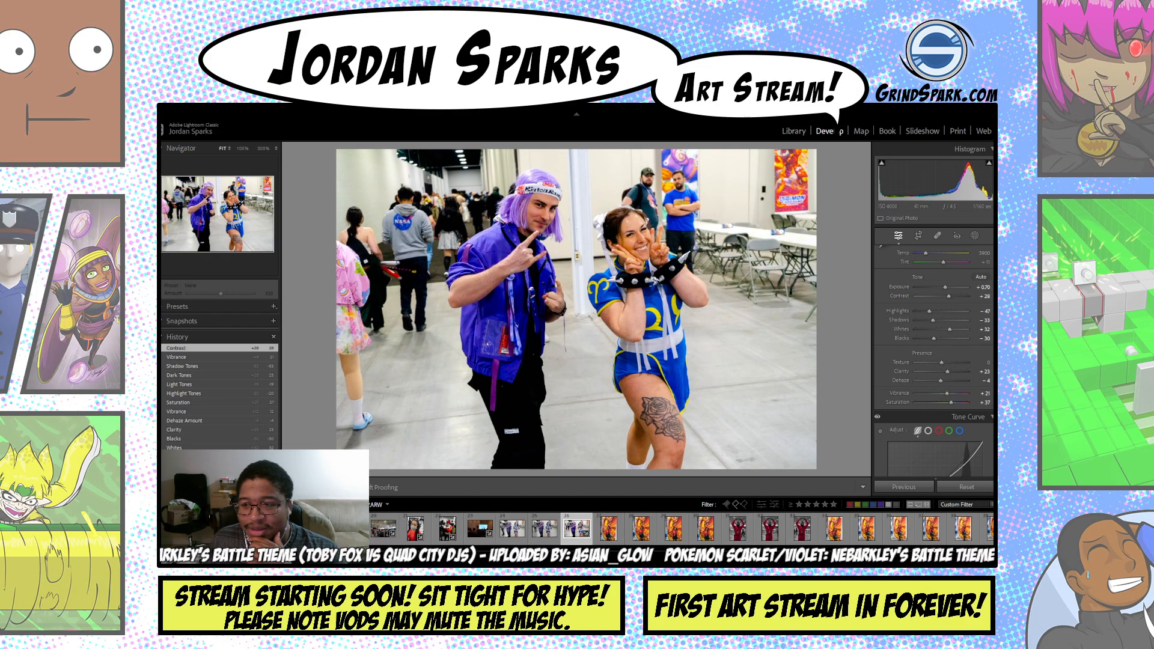
scroll(934, 361, "down", 10)
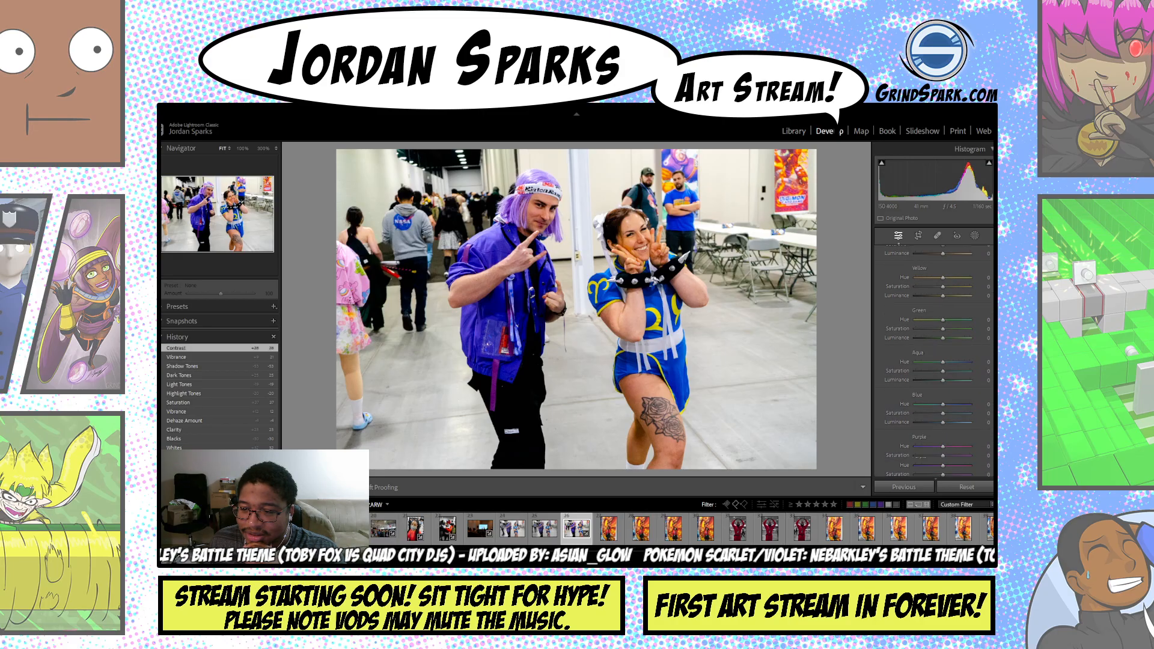
scroll(934, 361, "down", 8)
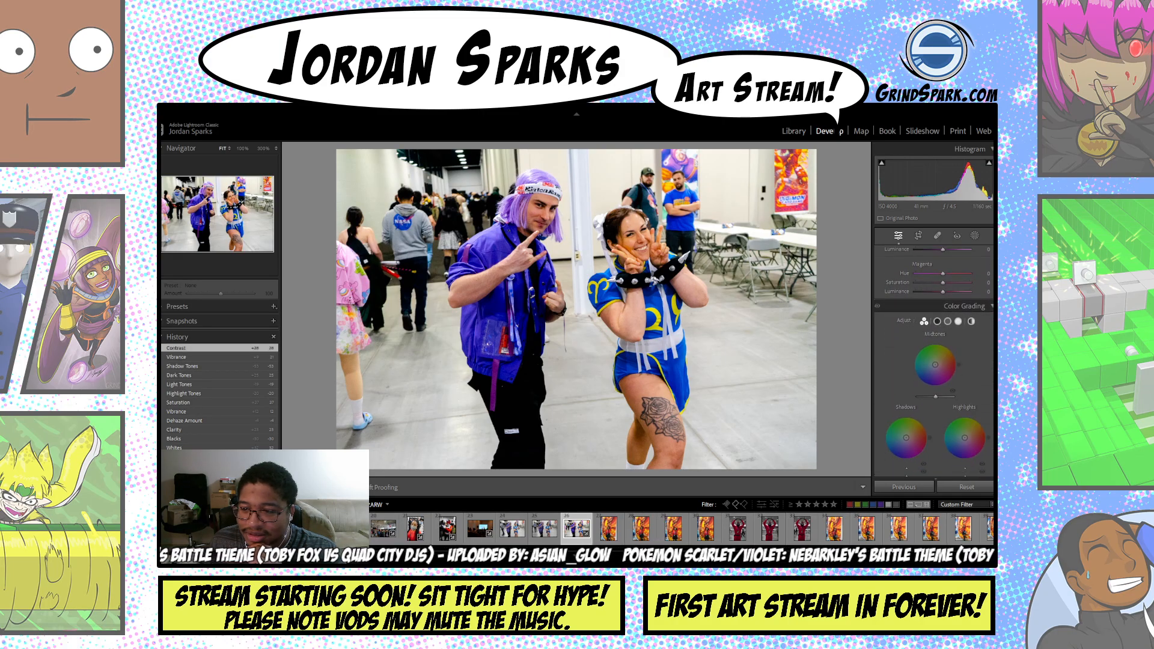
scroll(934, 361, "up", 6)
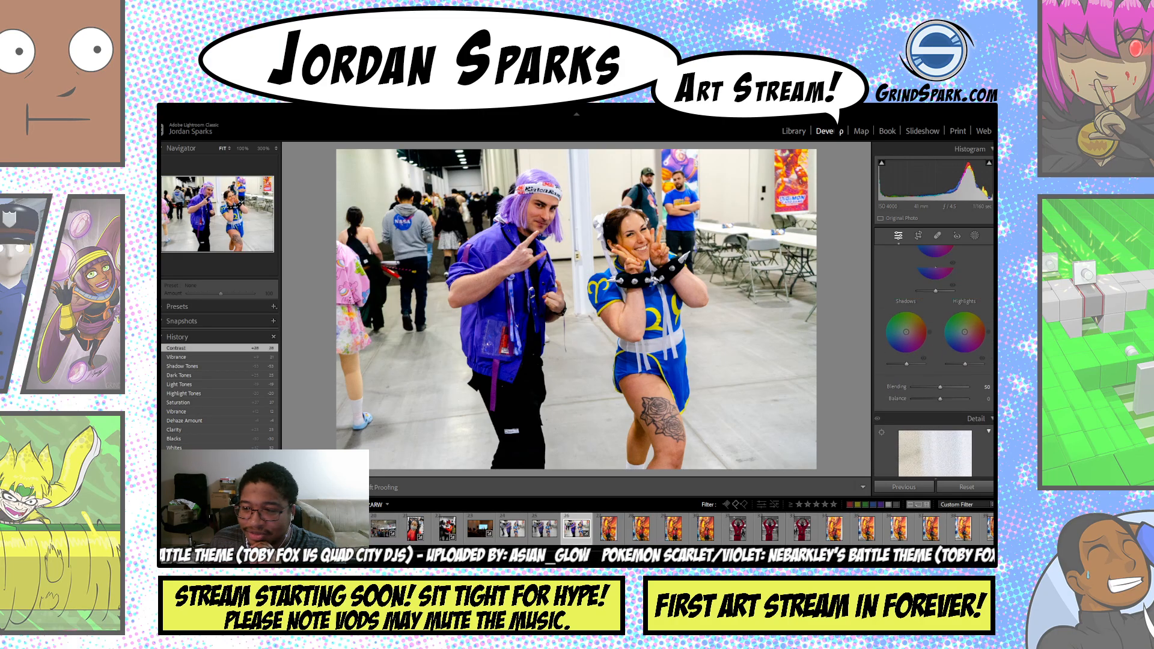
scroll(934, 361, "up", 8)
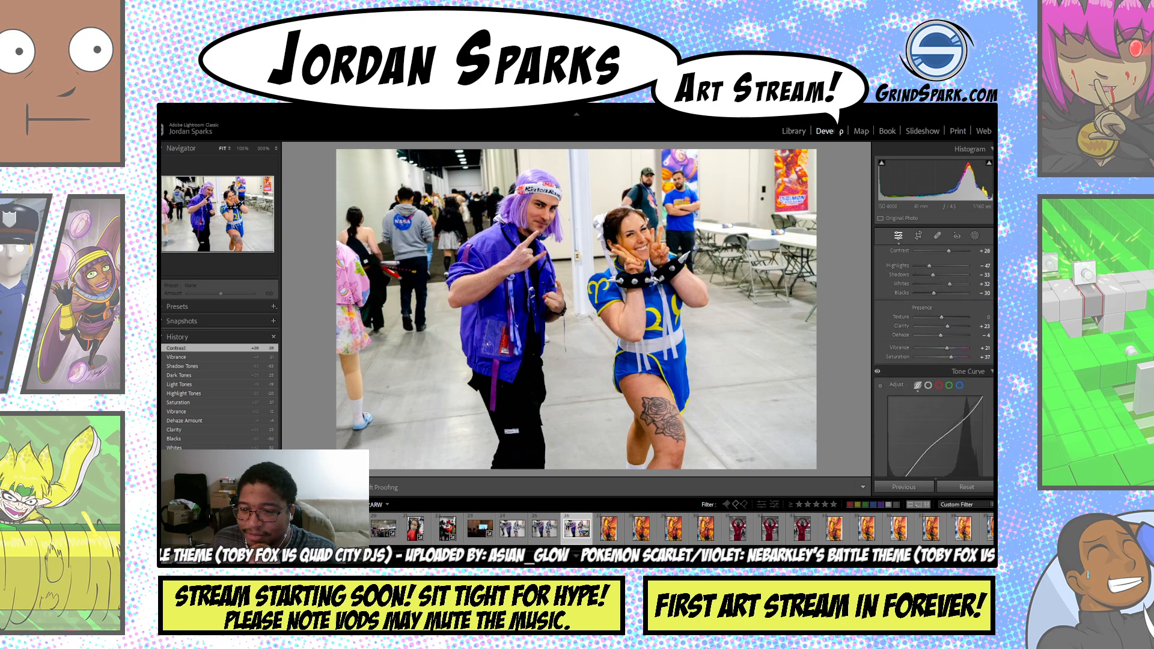
scroll(934, 361, "up", 1)
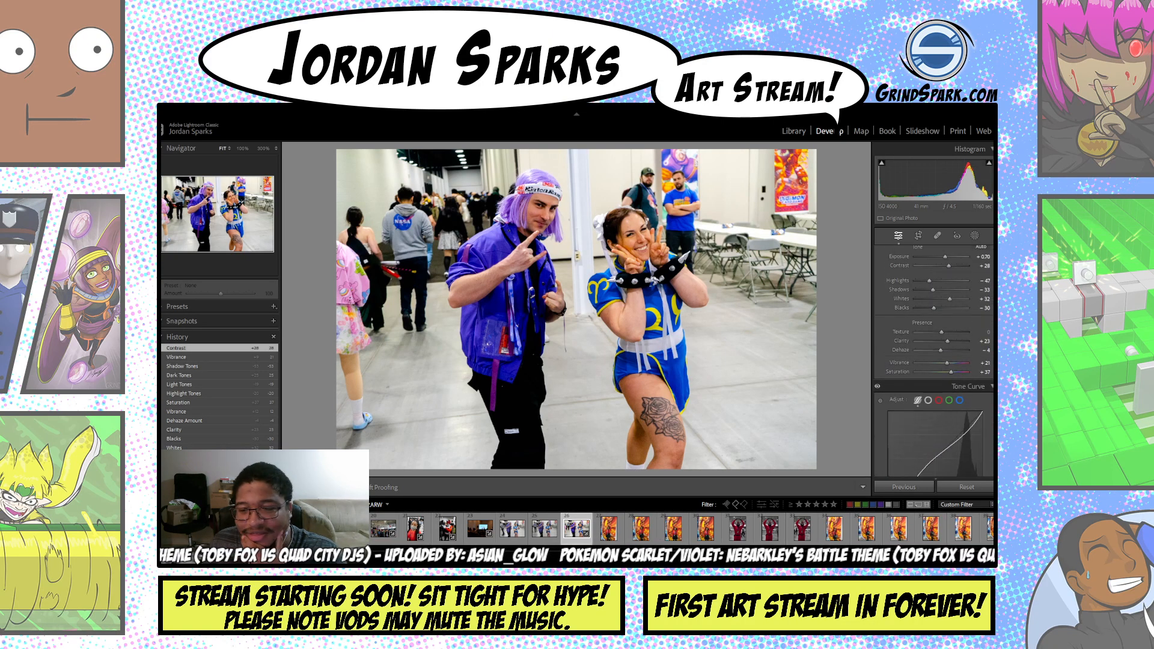
- Adjust the skin tones in the colour mixer with Orange Luminance +13, Red Luminance +12 and Orange Saturation -5
scroll(993, 295, "down", 5)
scroll(993, 295, "down", 3)
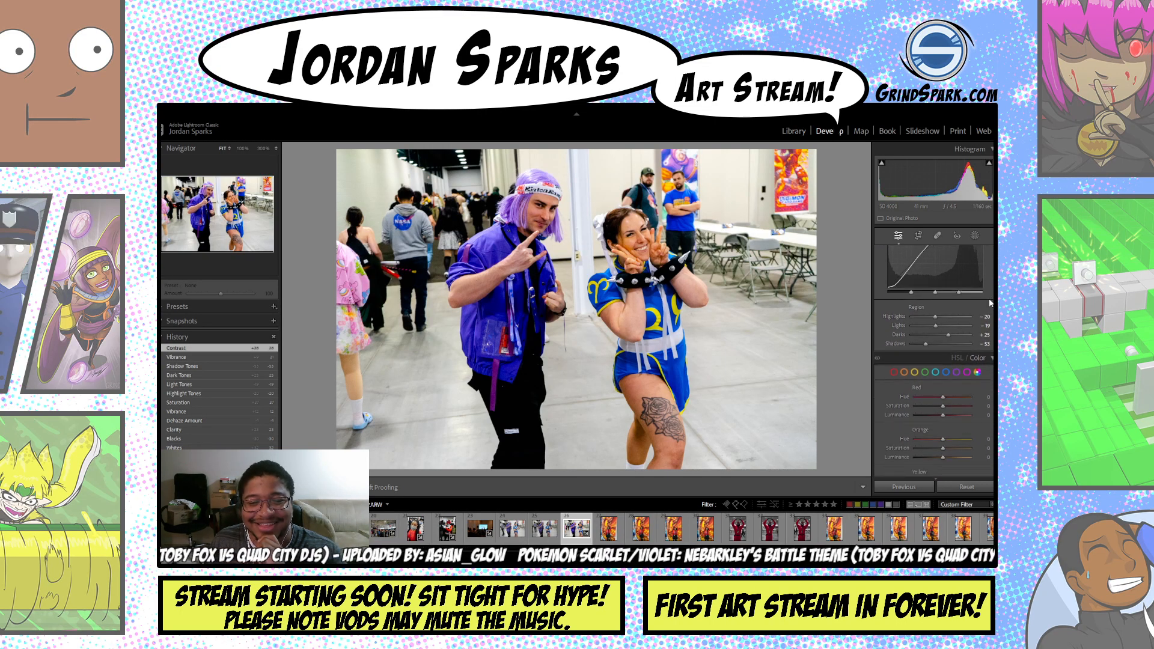
scroll(990, 303, "down", 1)
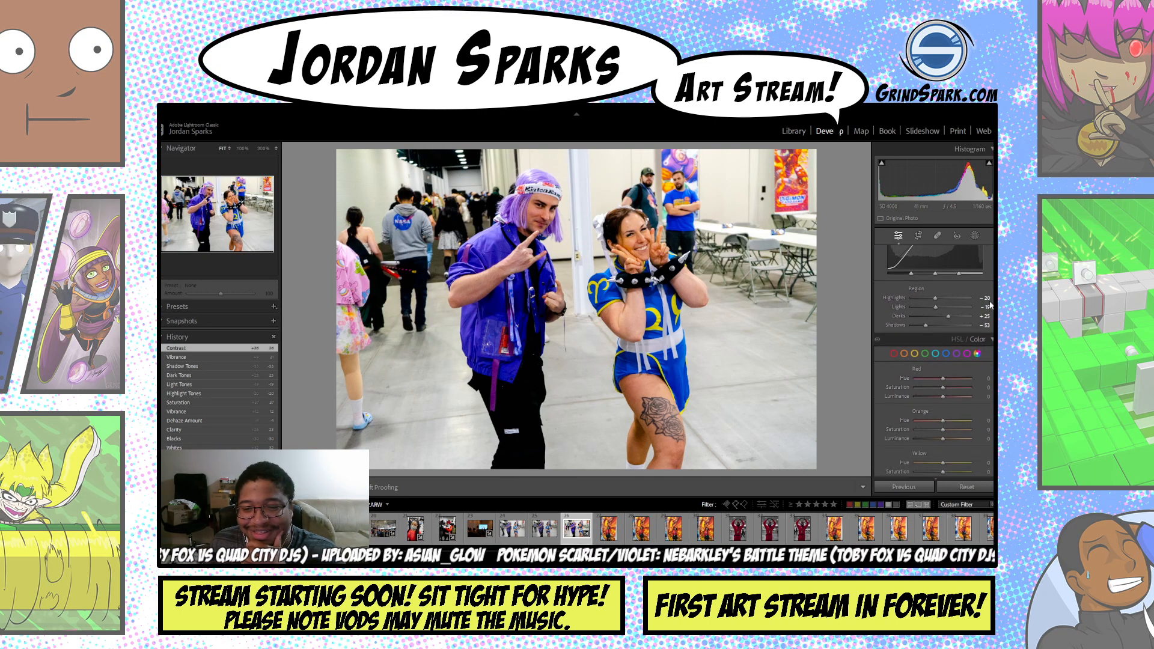
scroll(992, 305, "down", 4)
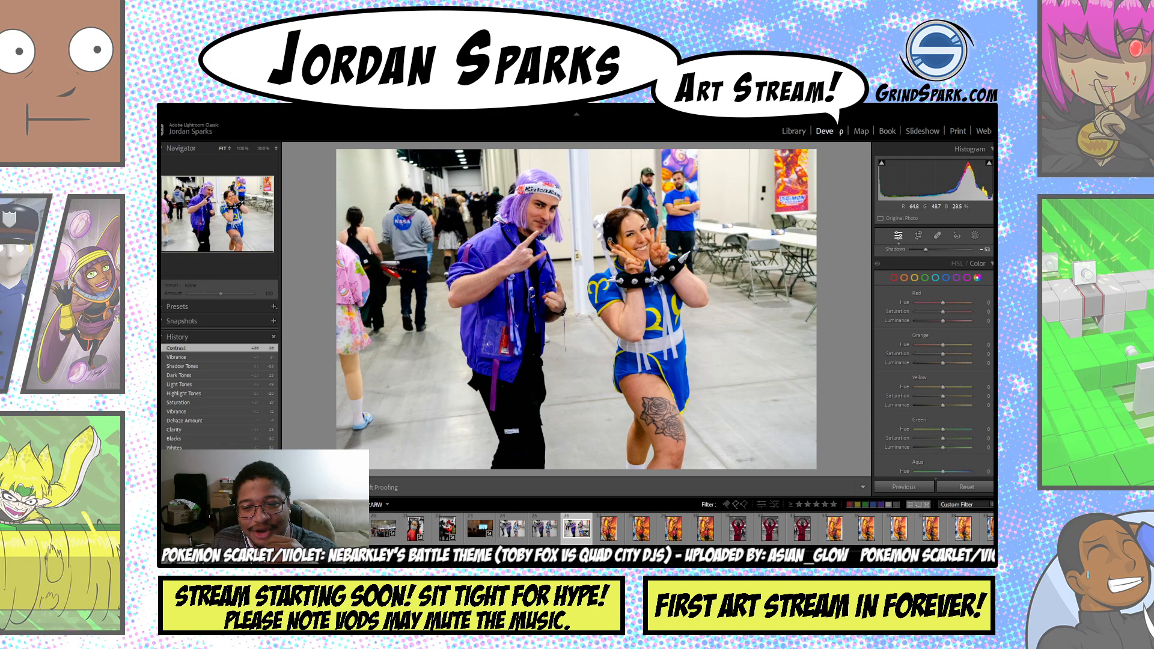
left_click_drag(956, 363, 947, 364)
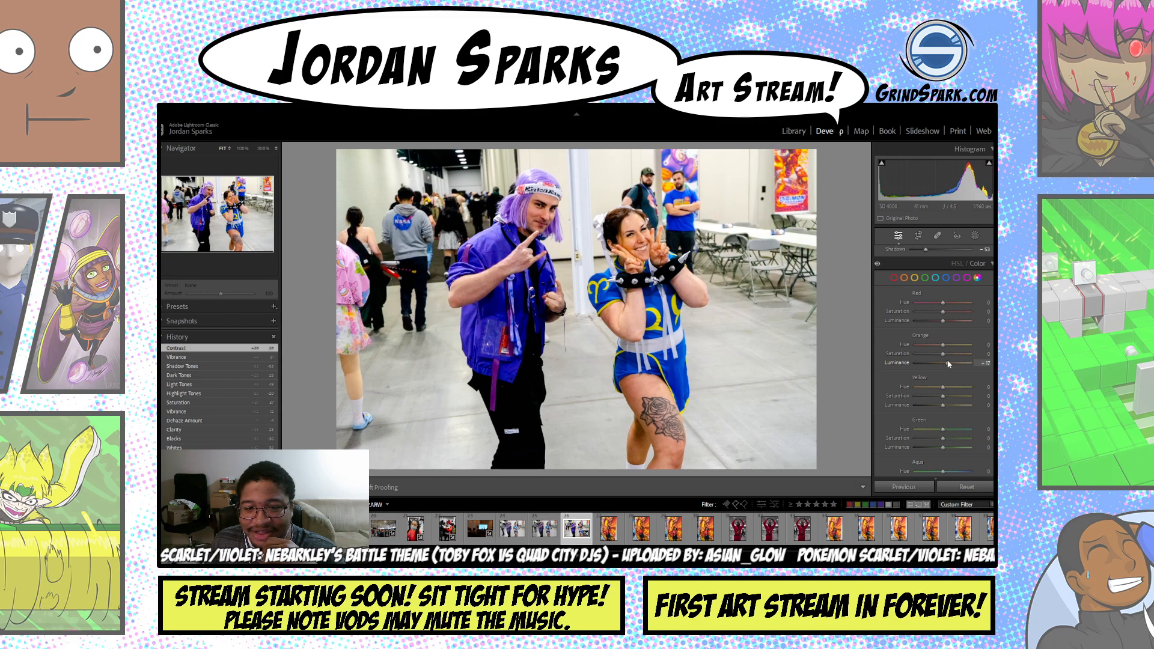
left_click(952, 320)
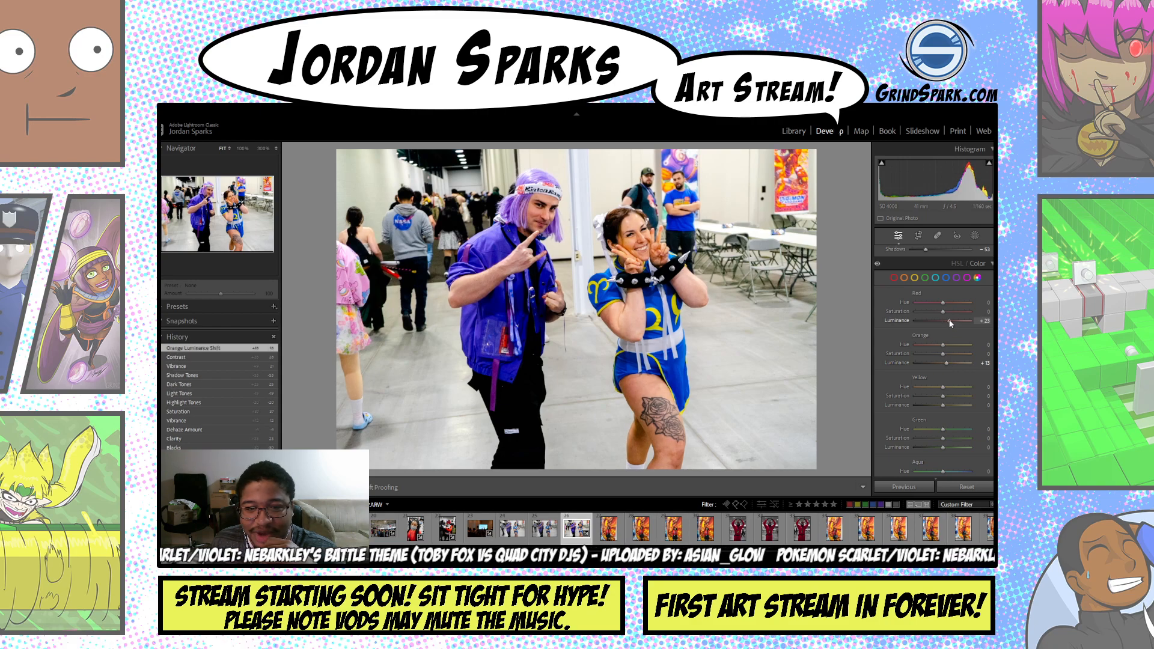
left_click_drag(952, 320, 946, 321)
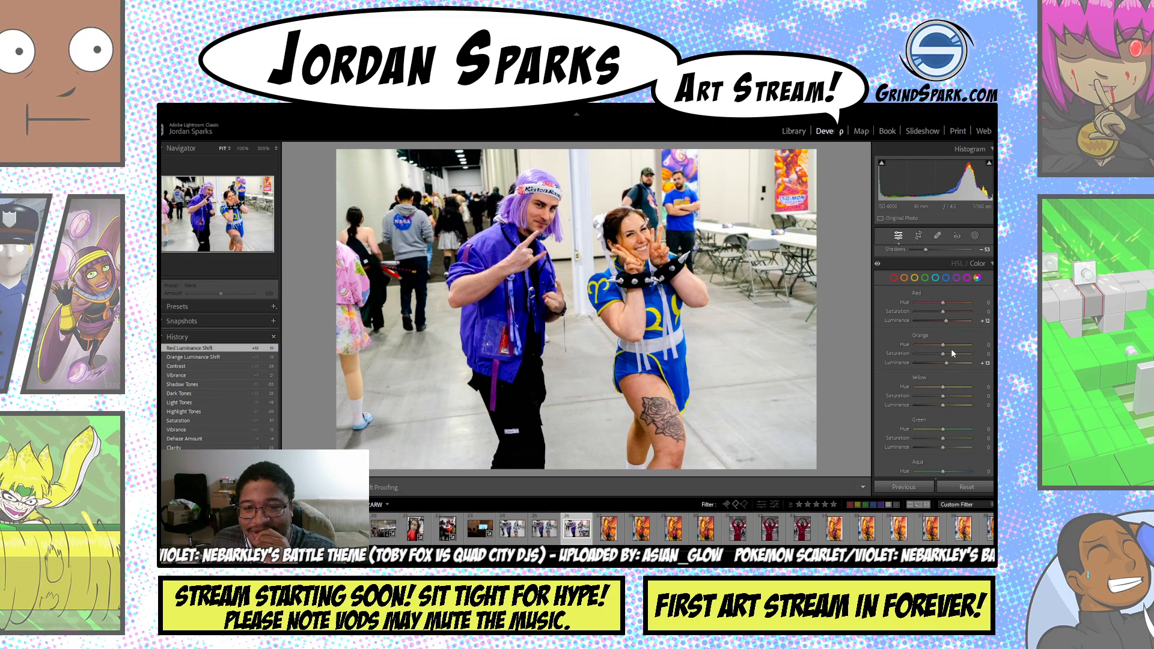
left_click_drag(942, 354, 936, 350)
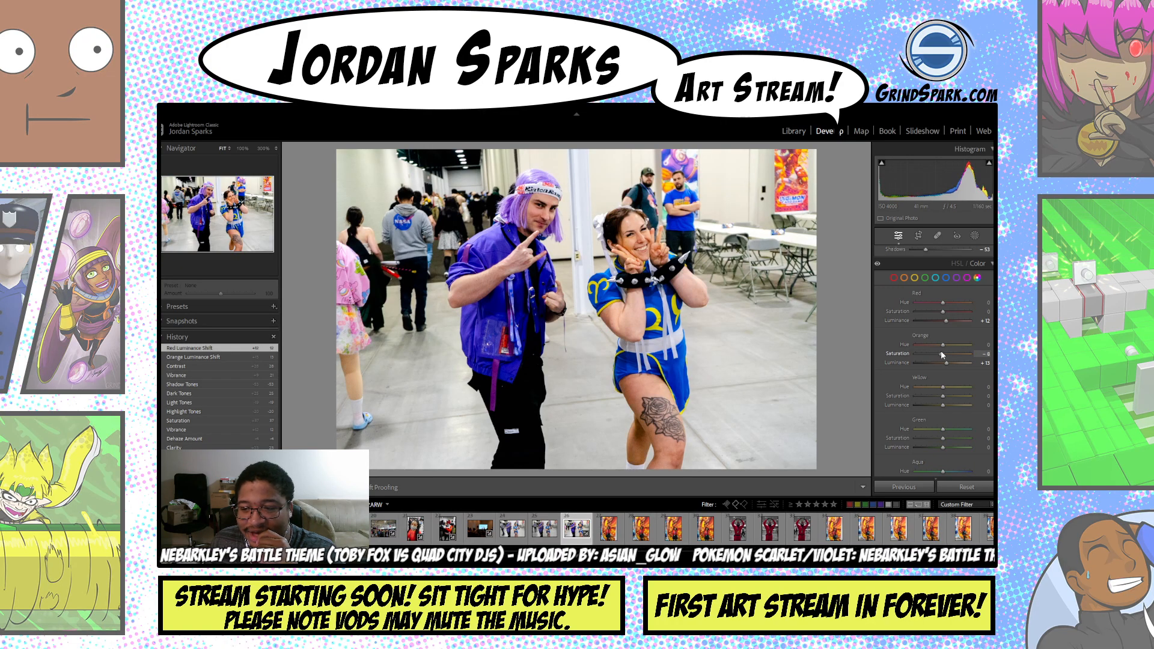
left_click_drag(943, 354, 942, 355)
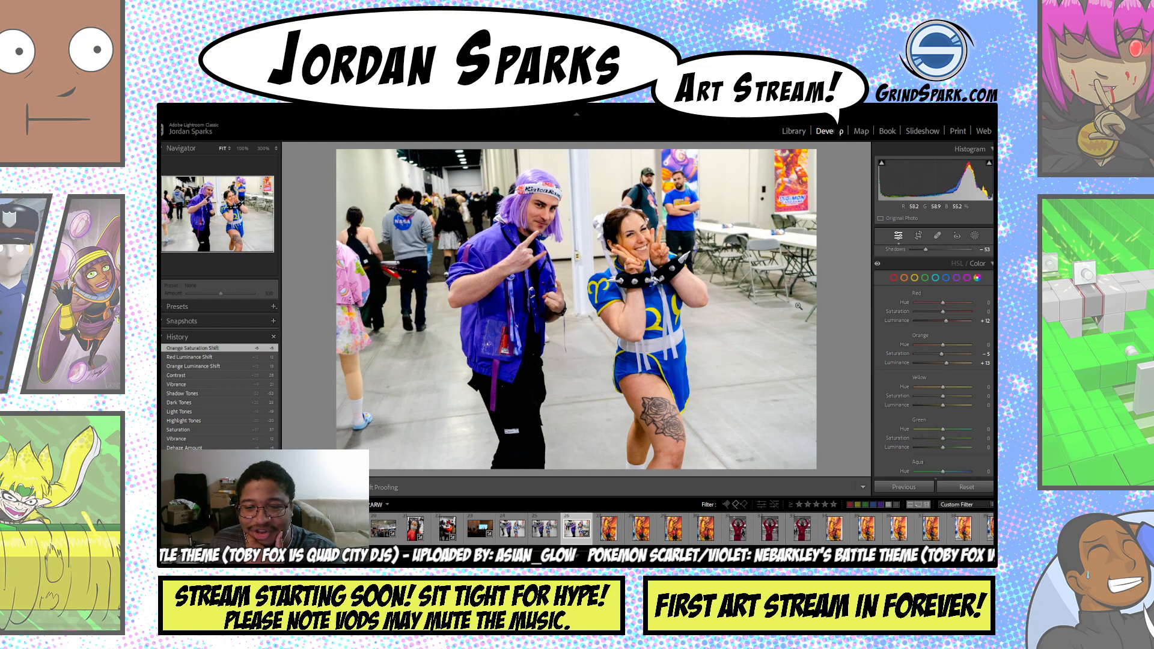
scroll(882, 310, "down", 3)
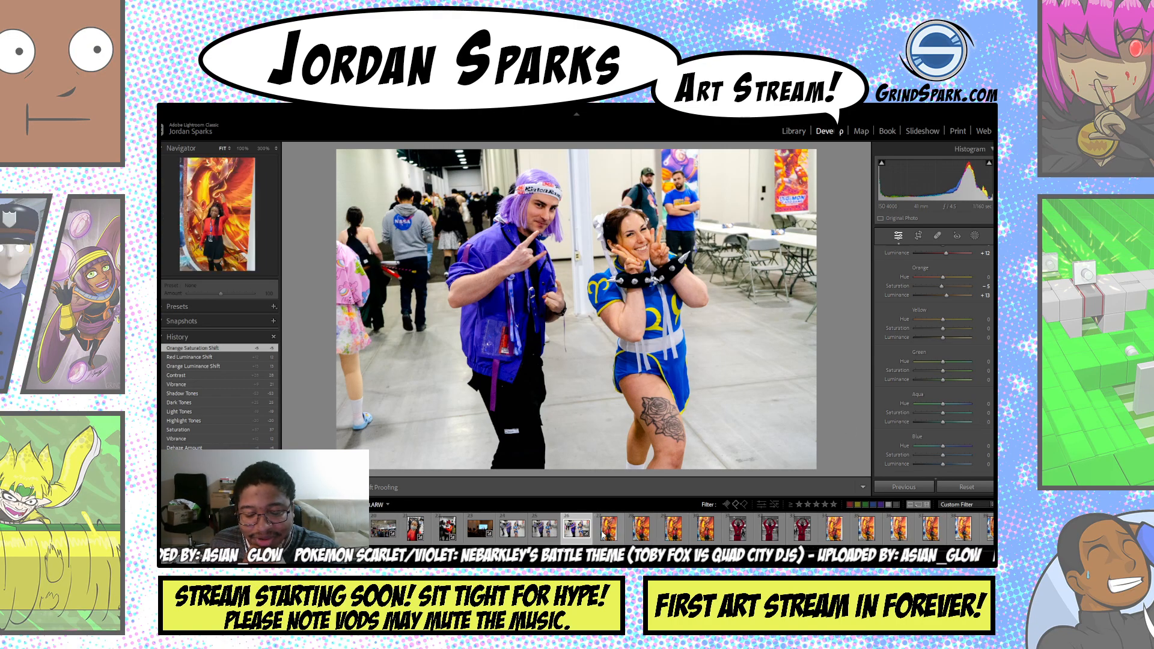
left_click(937, 236)
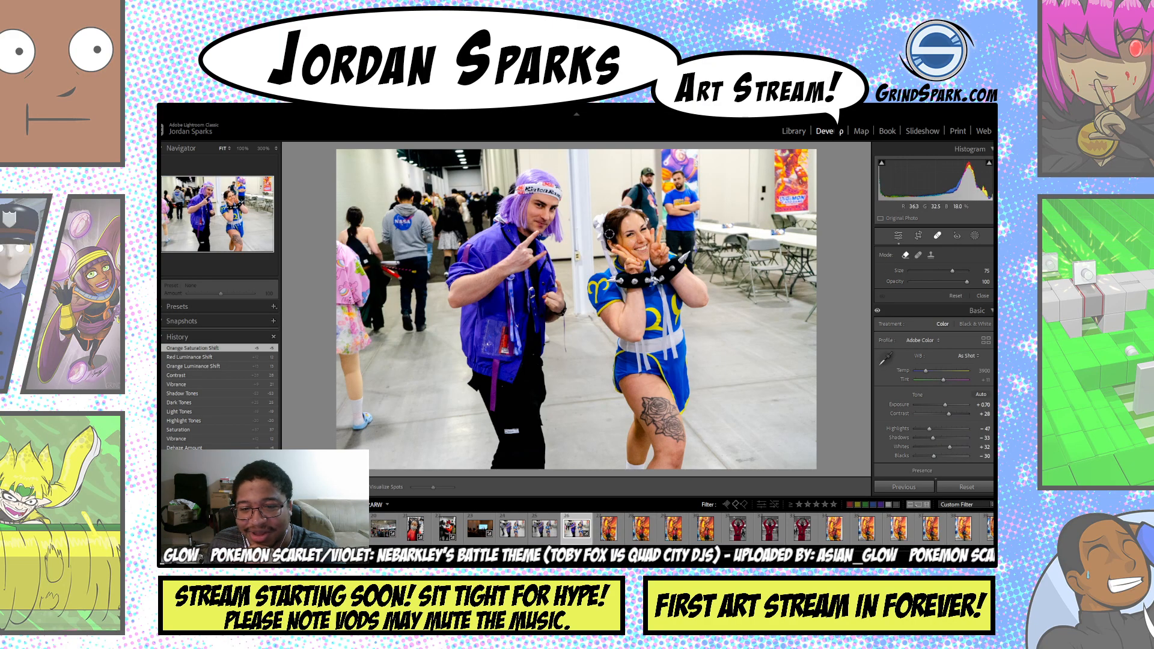
left_click(898, 236)
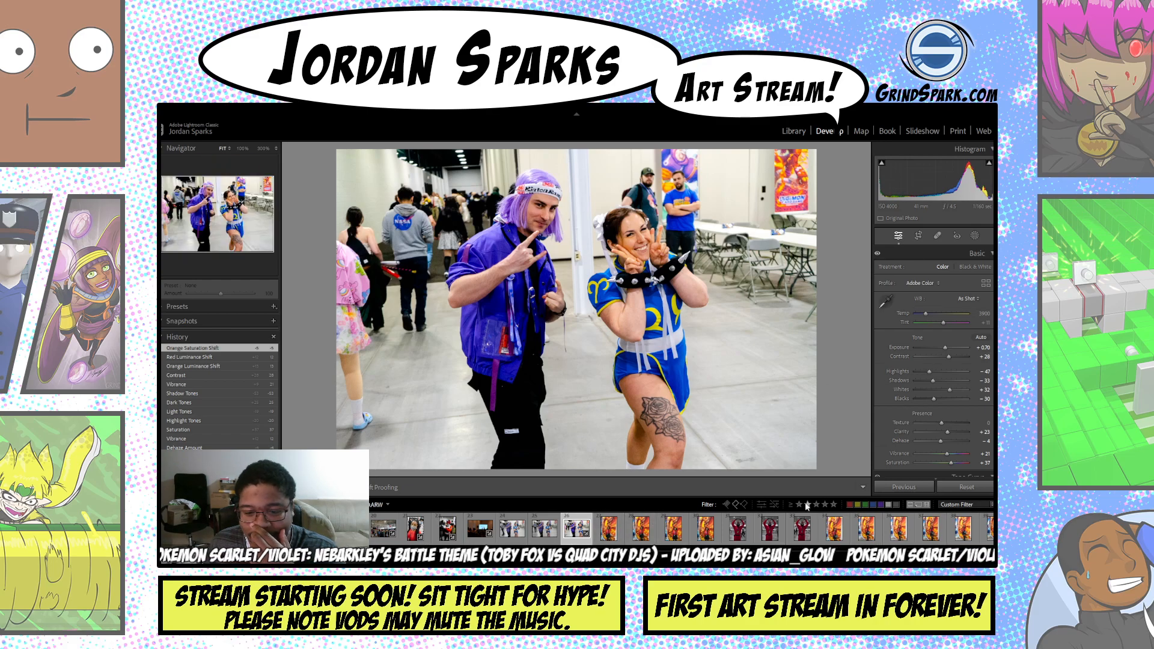
scroll(922, 432, "down", 10)
scroll(939, 408, "up", 10)
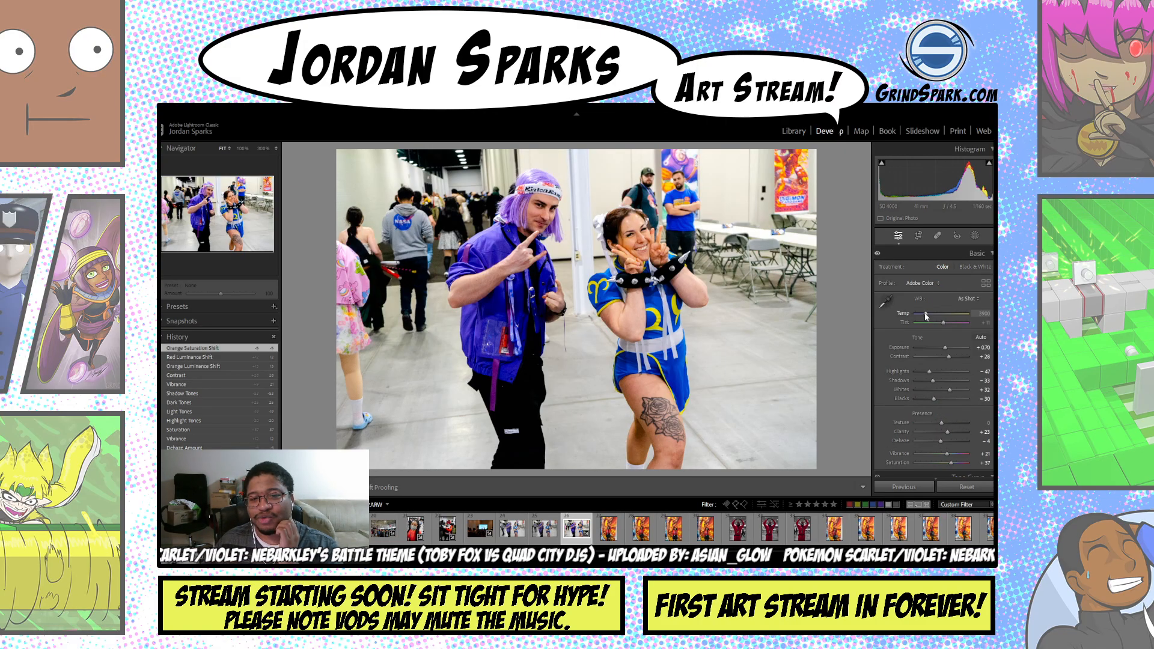
- Set the cosplayer pair photo's Temp to 3900 and its Tint to +16
left_click_drag(925, 314, 924, 313)
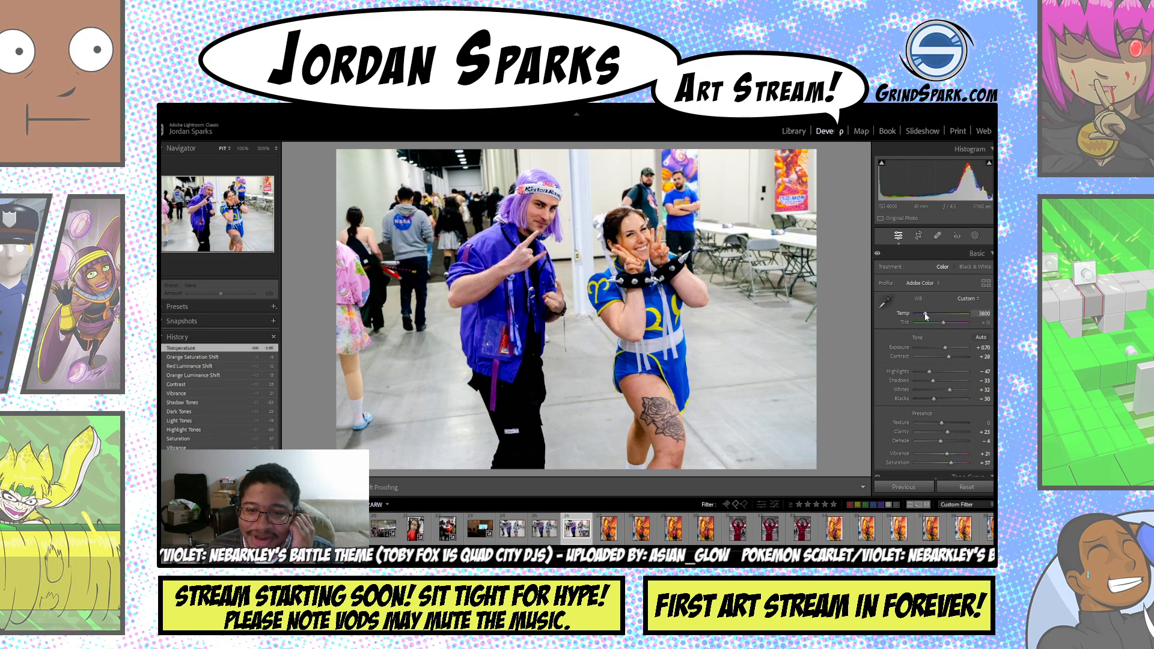
left_click_drag(925, 314, 926, 314)
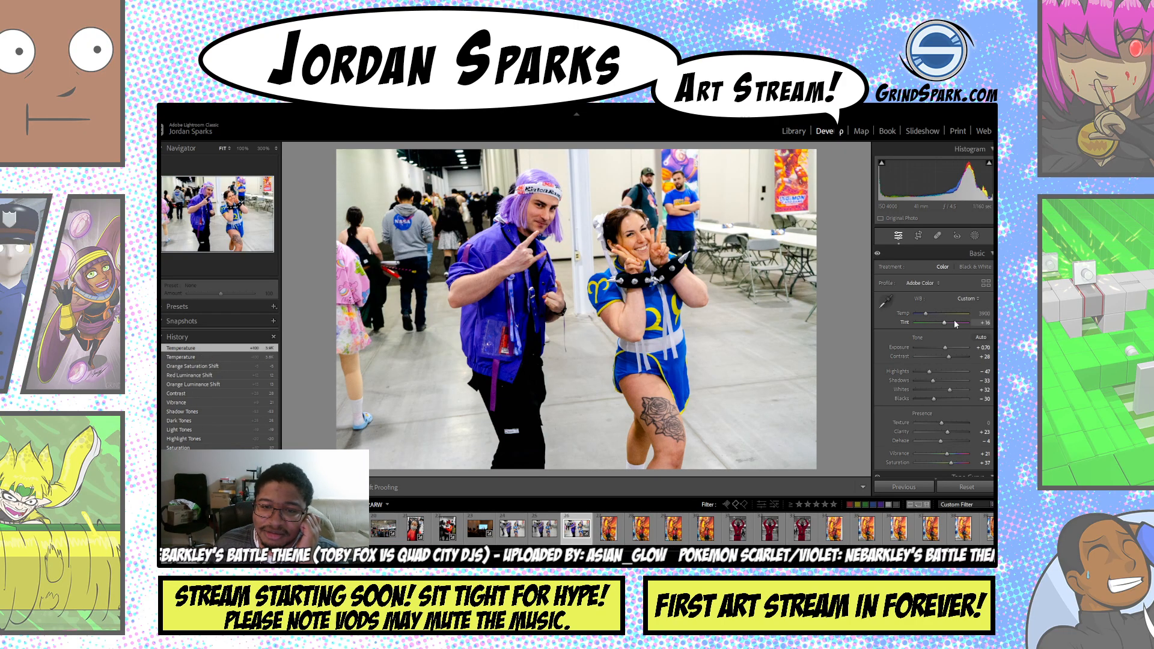
scroll(954, 320, "up", 5)
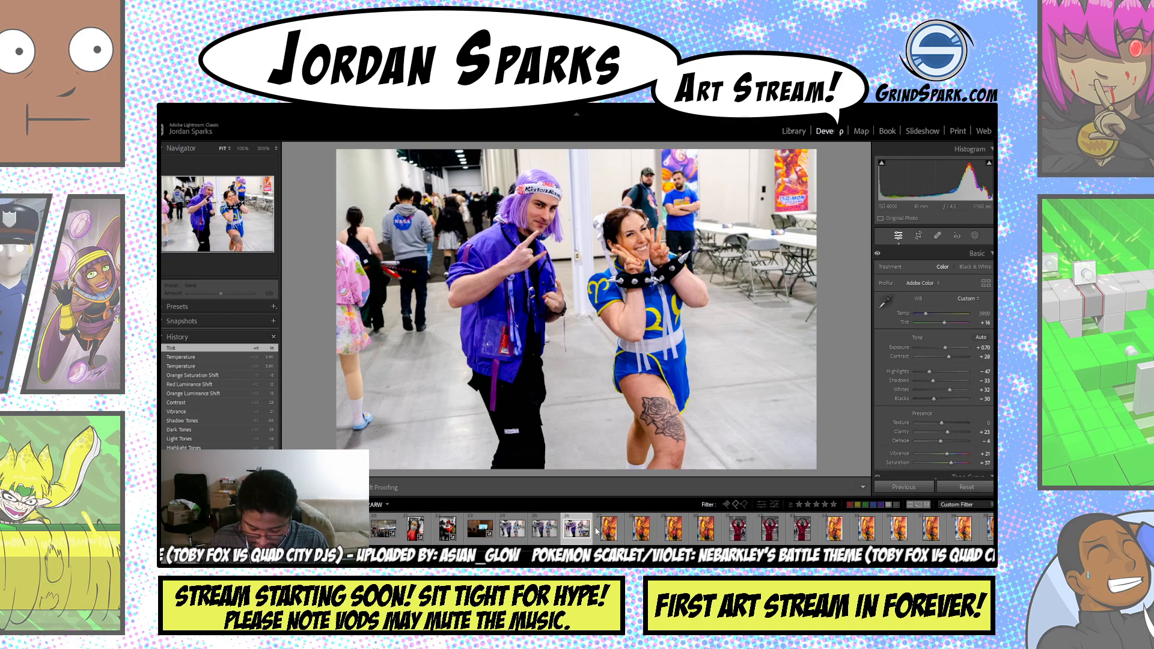
- Paste the finished settings onto the two neighbouring cosplayer pair shots, and cull those two duplicates
left_click(546, 530)
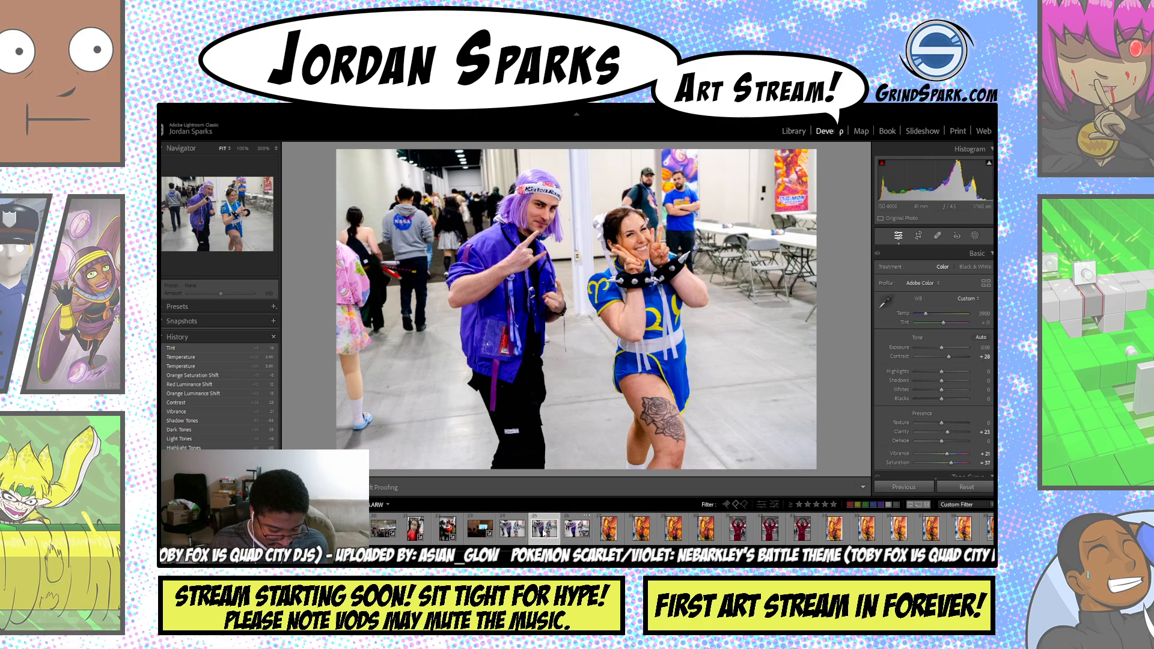
key("ctrl+shift+v")
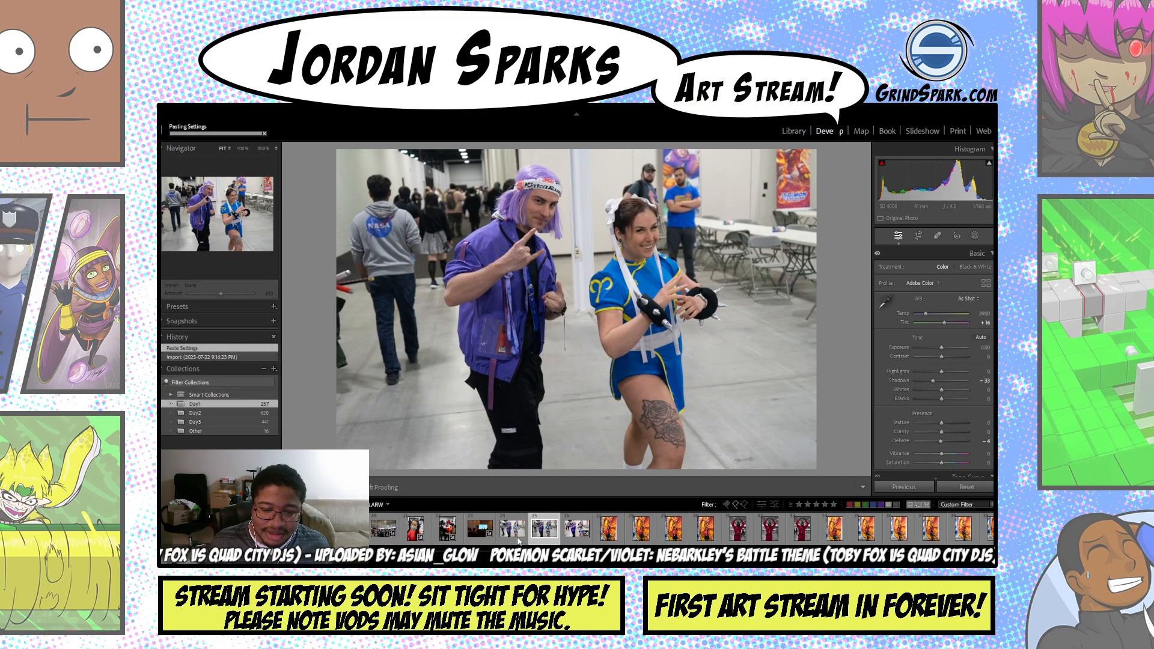
left_click(516, 535)
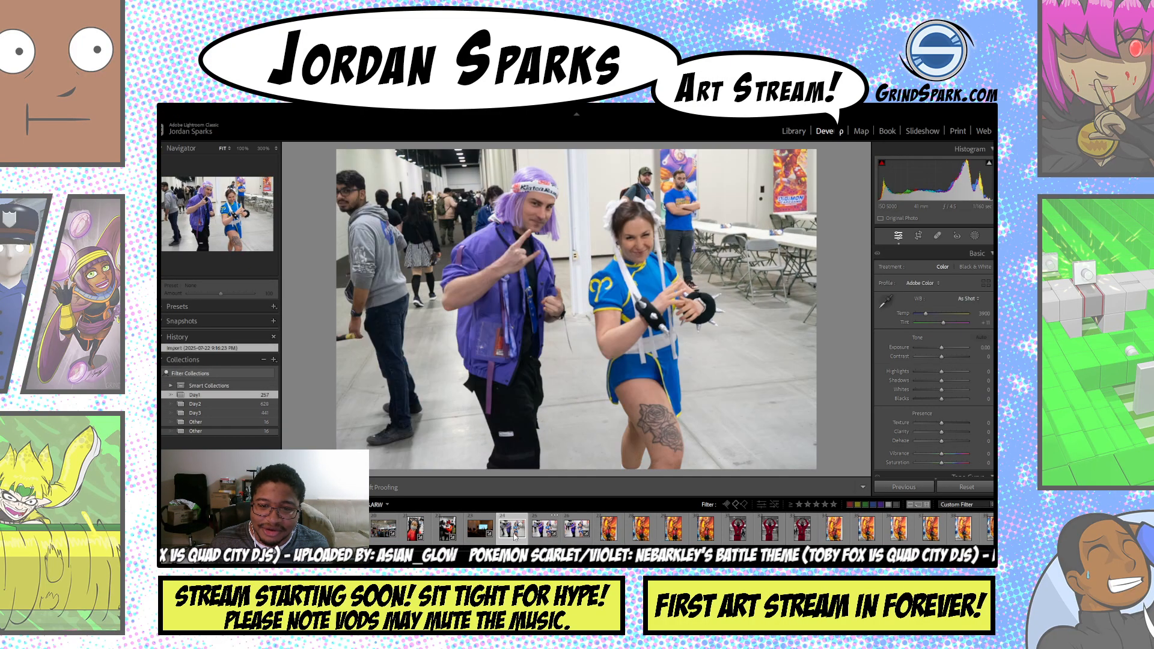
key("ctrl+shift+v")
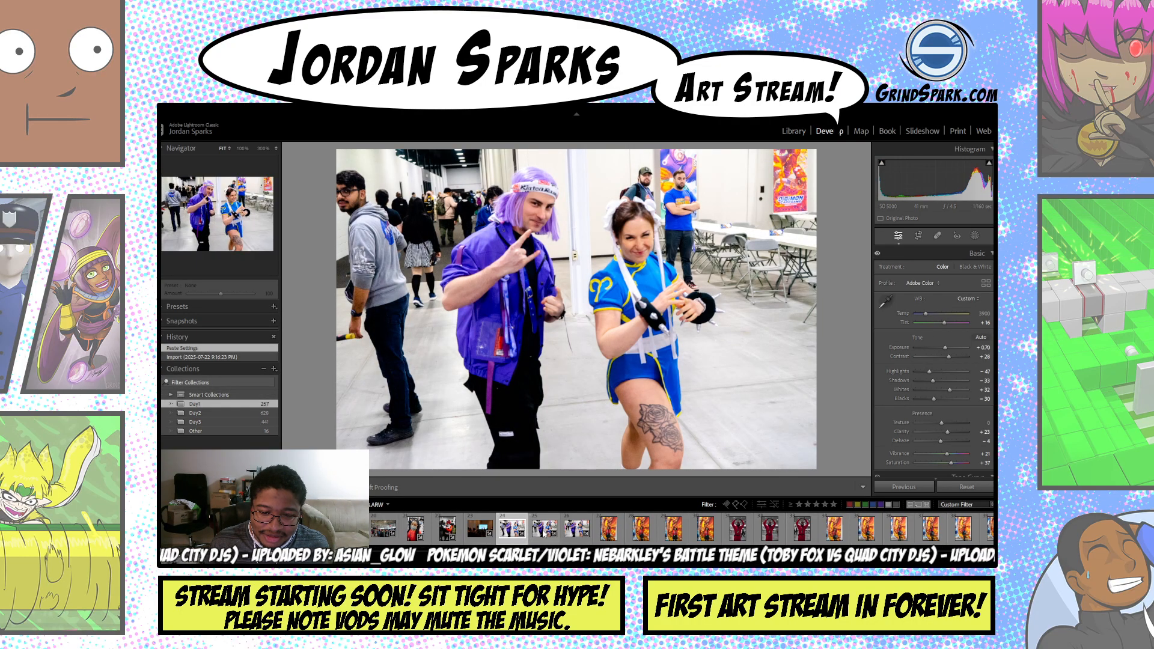
left_click(540, 535)
key("p")
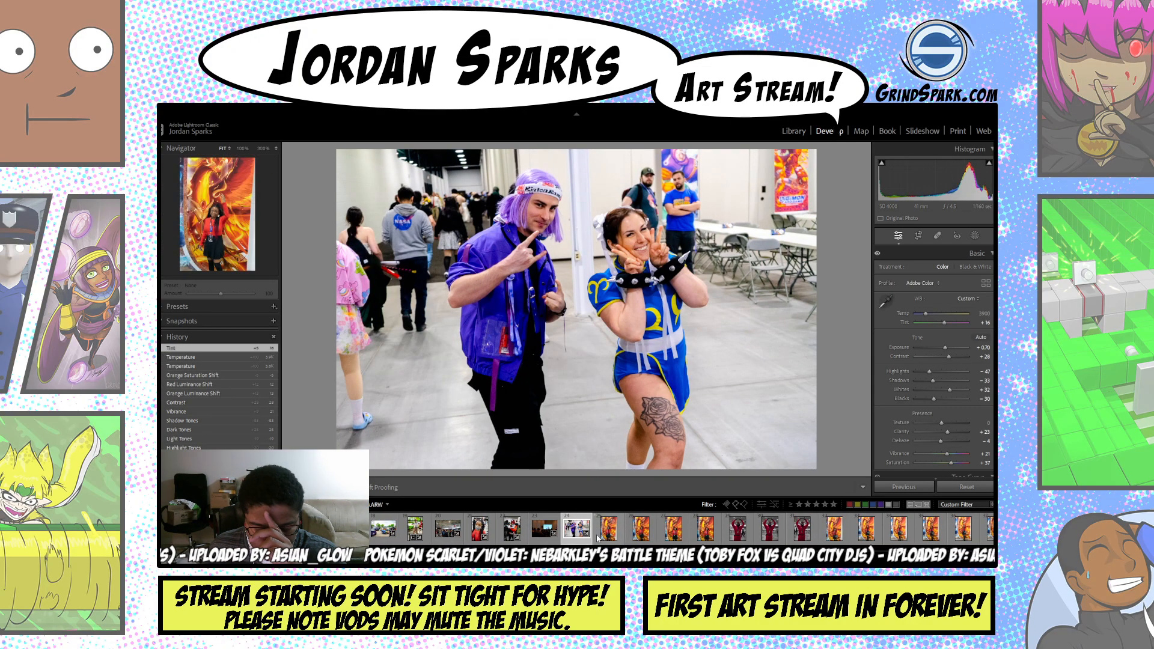
- On the first phoenix-backdrop photo, set Exposure to +0.35, Contrast to +16, Highlights to -40, Shadows to -21 and Whites to +28
left_click(604, 538)
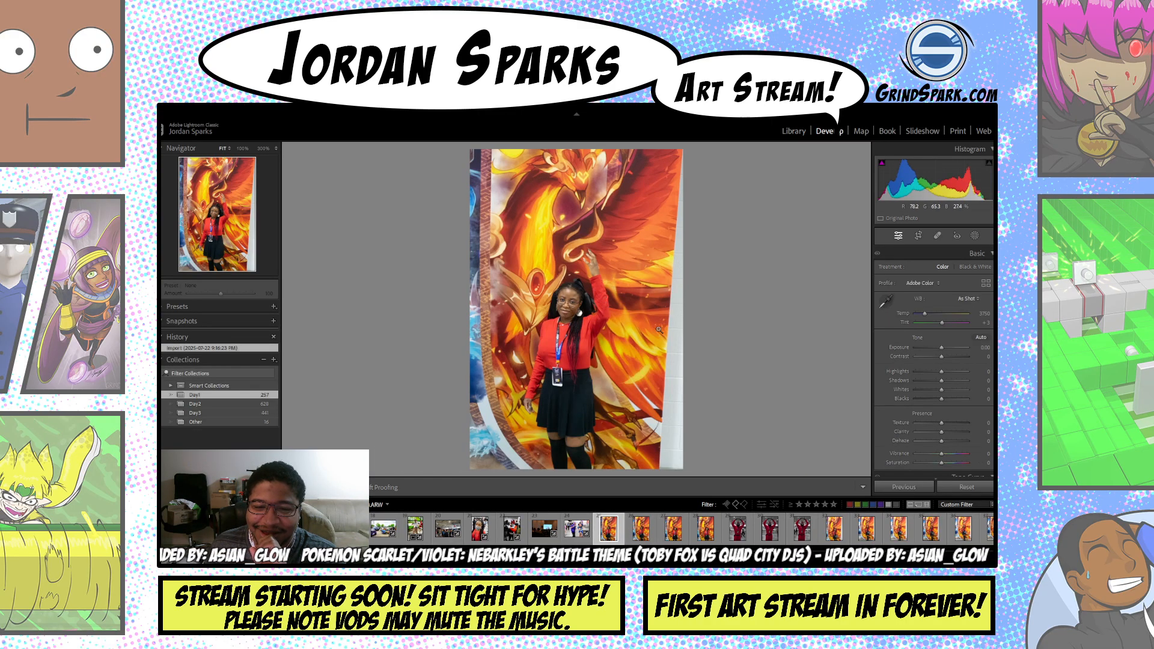
left_click(945, 347)
left_click_drag(945, 348, 950, 393)
left_click(949, 357)
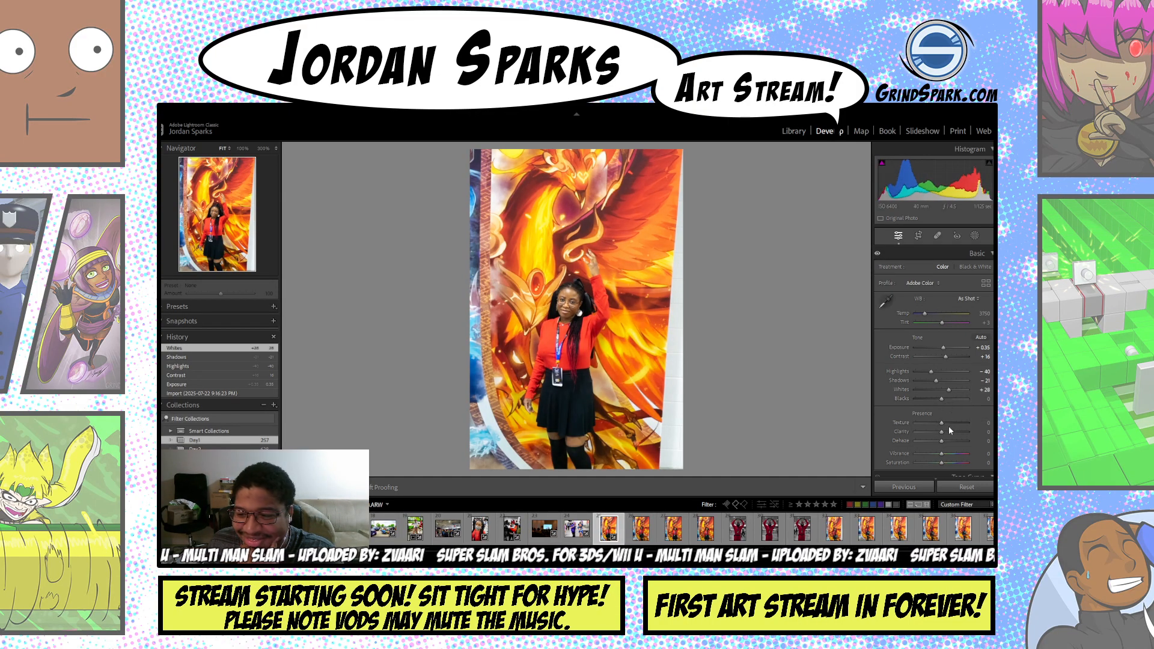
- Set the phoenix-backdrop photo's Clarity to +30, Dehaze to -11, Vibrance to +32, Saturation to -2 and Contrast to +21
mouse_move(947, 431)
left_mouse_down()
mouse_move(958, 441)
mouse_move(948, 444)
left_mouse_up()
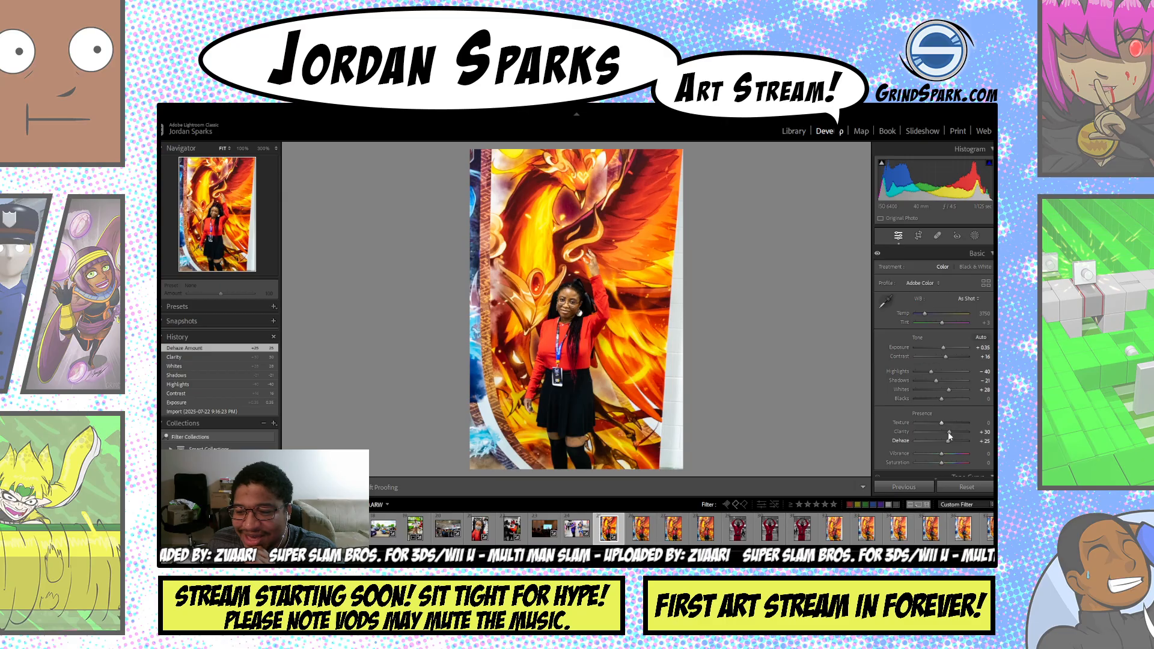
left_click_drag(955, 441, 941, 467)
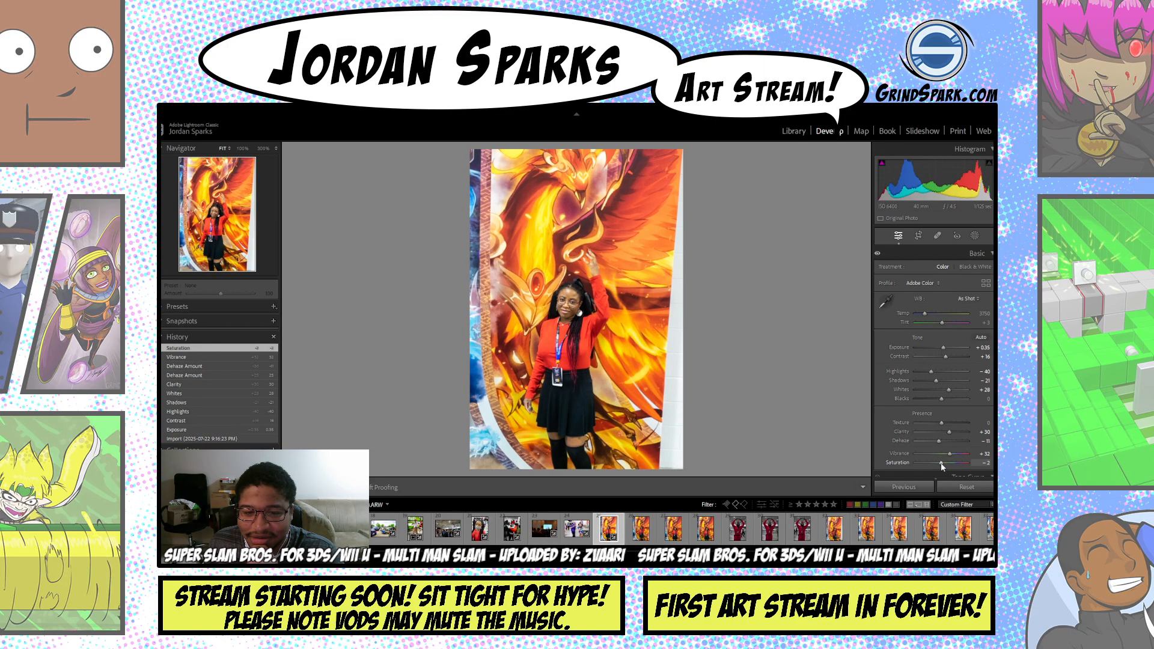
left_click_drag(943, 356, 944, 355)
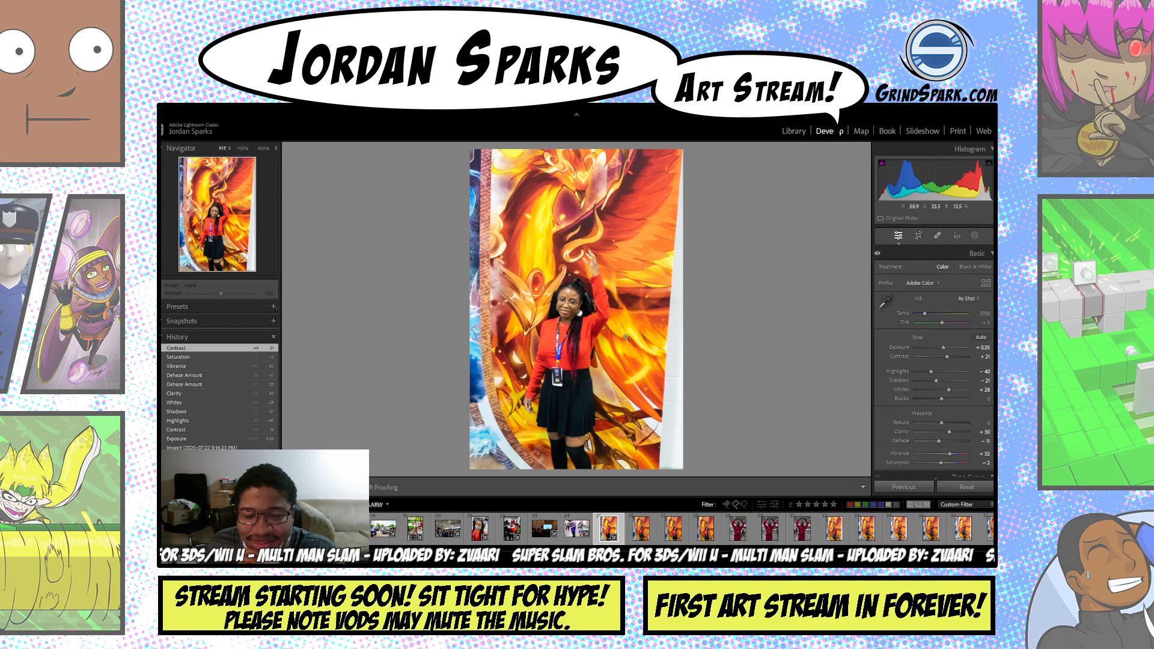
- Create a people mask for the woman in front of the phoenix backdrop and ready a brush for extending it
left_click(976, 240)
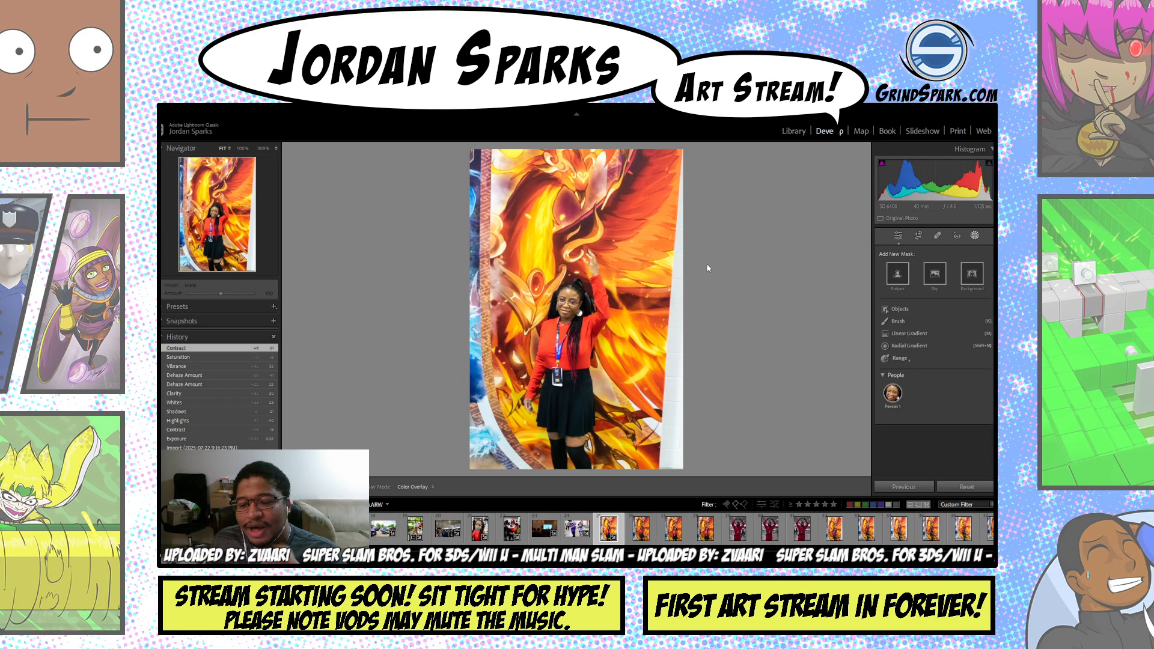
left_click(893, 394)
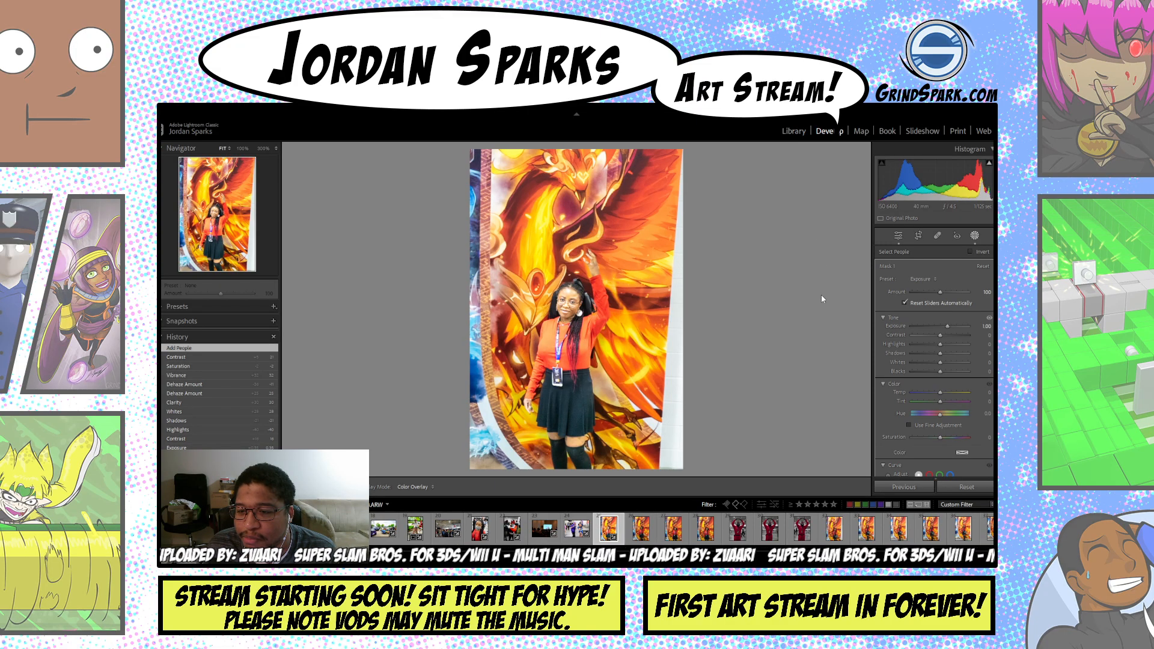
key("k")
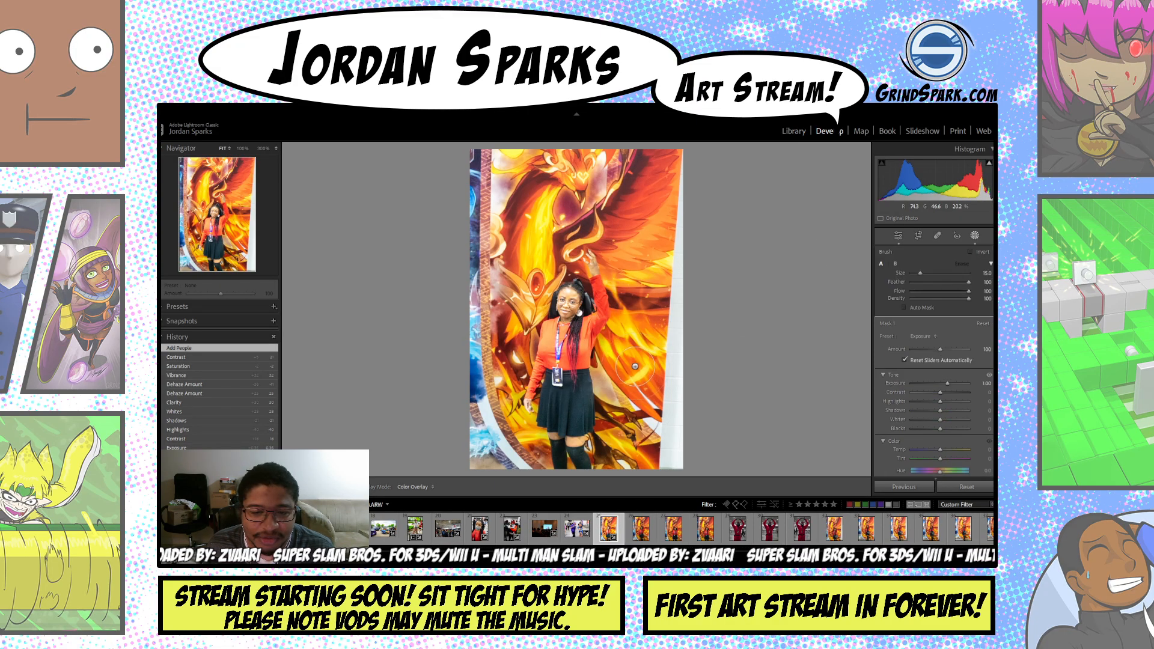
- Brush the sleeve of the woman's raised arm into the mask
key("z")
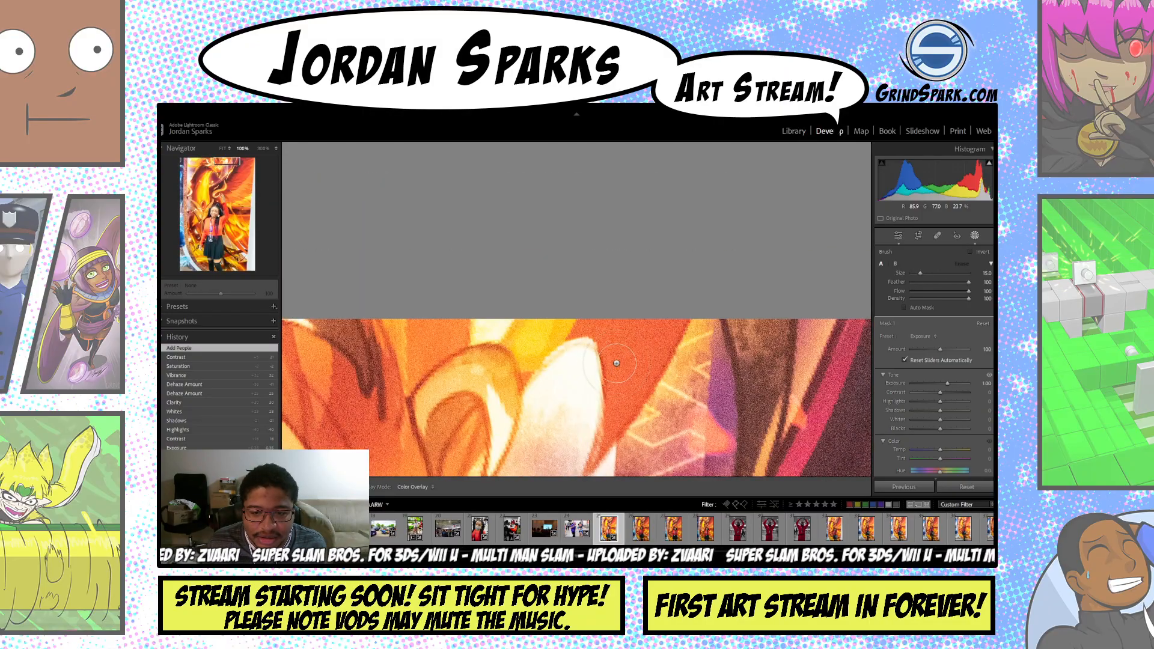
left_click_drag(623, 390, 587, 235)
left_click_drag(605, 411, 622, 257)
left_click_drag(613, 366, 612, 217)
left_click_drag(633, 382, 638, 217)
left_click_drag(625, 360, 599, 234)
mouse_move(591, 380)
left_mouse_down()
mouse_move(620, 258)
mouse_move(616, 270)
left_mouse_up()
scroll(607, 345, "down", 3)
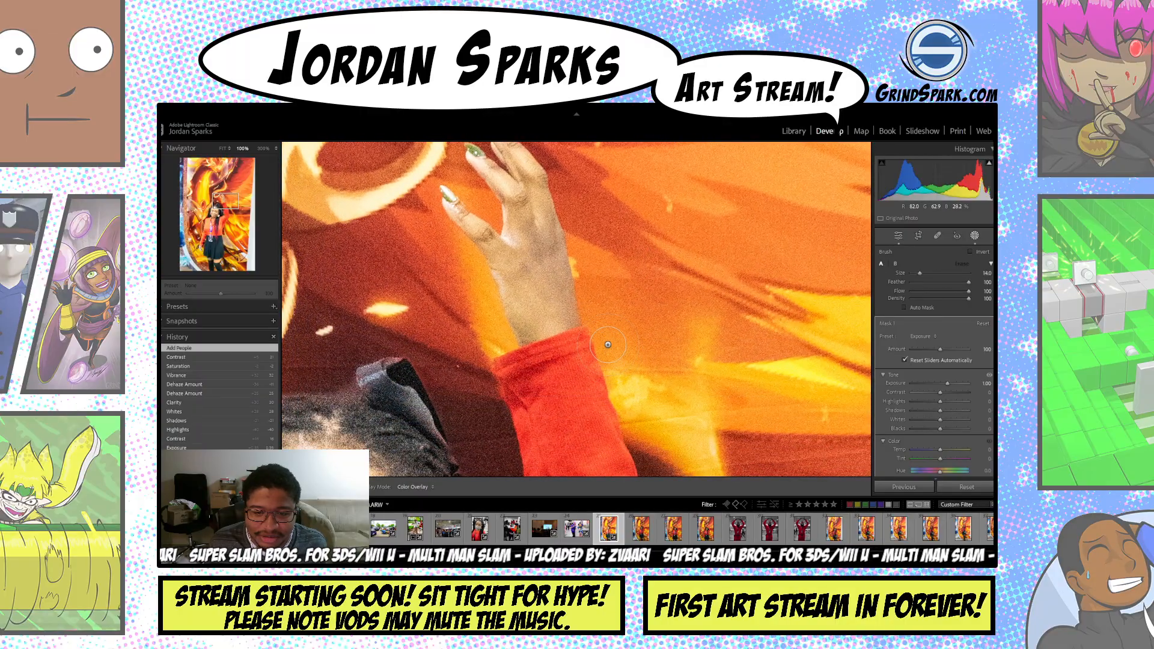
scroll(568, 331, "down", 2)
mouse_move(536, 317)
left_mouse_down()
mouse_move(546, 338)
mouse_move(511, 258)
mouse_move(532, 235)
mouse_move(559, 294)
mouse_move(544, 367)
mouse_move(561, 361)
mouse_move(519, 202)
left_mouse_up()
scroll(561, 361, "down", 2)
mouse_move(566, 311)
left_mouse_down()
mouse_move(529, 214)
mouse_move(535, 182)
mouse_move(573, 339)
mouse_move(565, 298)
mouse_move(582, 335)
mouse_move(539, 230)
mouse_move(500, 209)
mouse_move(464, 214)
mouse_move(499, 206)
mouse_move(494, 222)
mouse_move(539, 319)
mouse_move(505, 253)
mouse_move(528, 348)
mouse_move(513, 229)
mouse_move(546, 339)
mouse_move(543, 383)
mouse_move(473, 227)
mouse_move(519, 397)
mouse_move(536, 327)
mouse_move(574, 399)
mouse_move(580, 351)
left_mouse_up()
left_click_drag(544, 266, 591, 292)
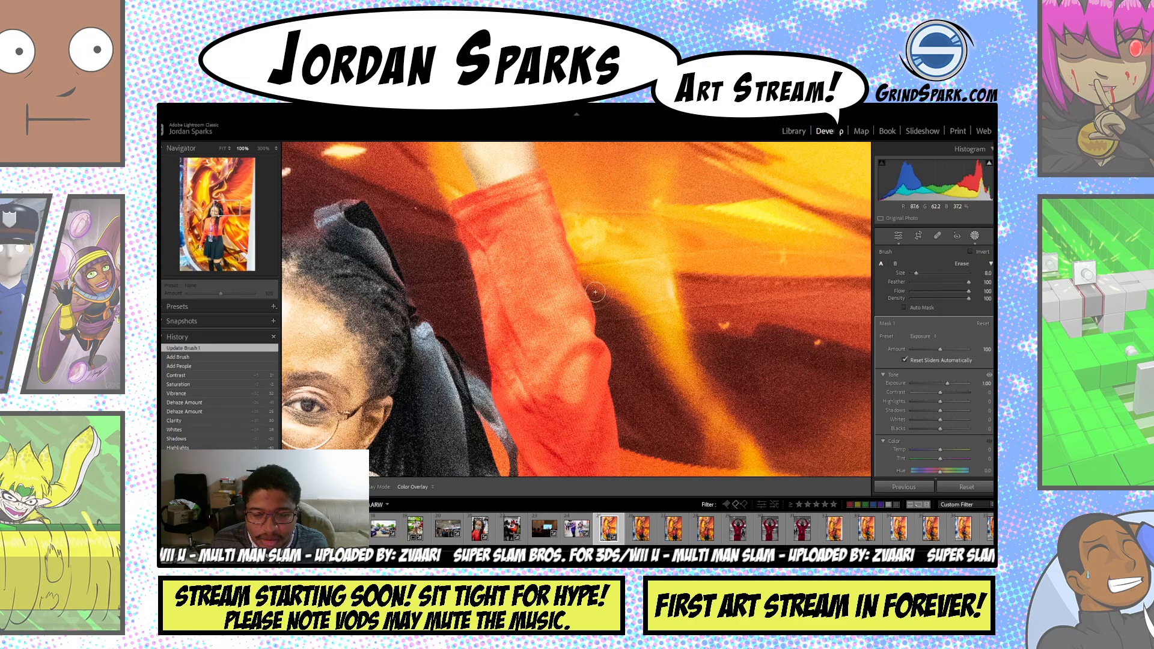
- Refine the mask over the raised sleeve and along its edges with brush sizes from 5 to 9
key("[")
key("[")
key("[")
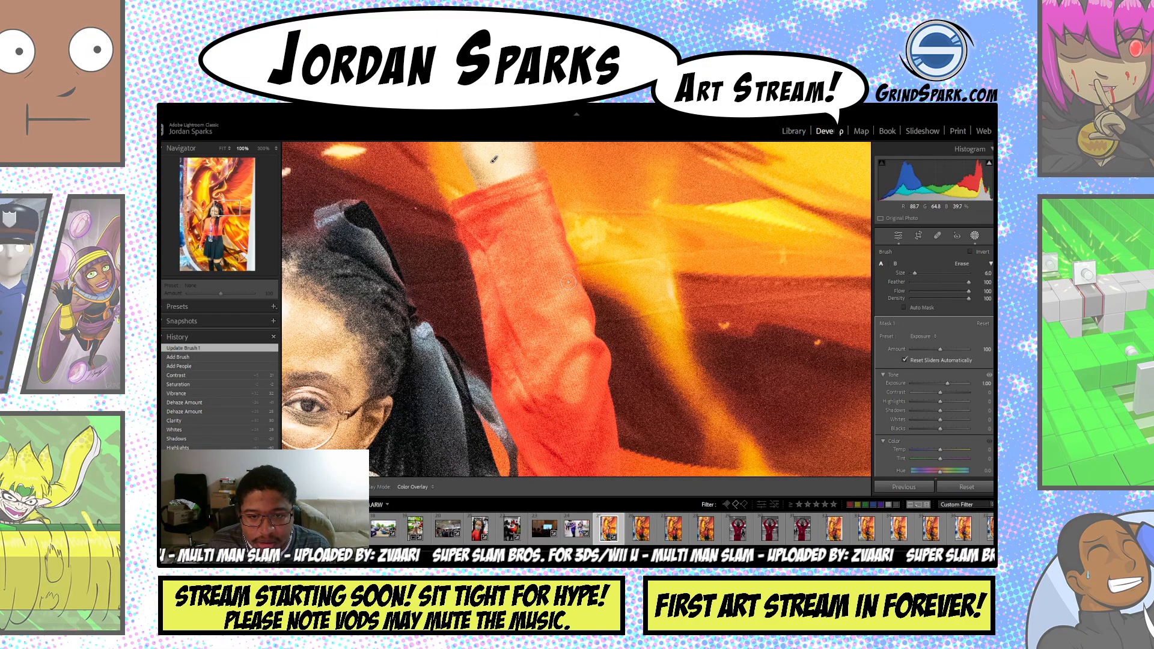
mouse_move(572, 276)
left_mouse_down()
mouse_move(544, 189)
mouse_move(549, 224)
mouse_move(505, 200)
mouse_move(464, 206)
left_mouse_up()
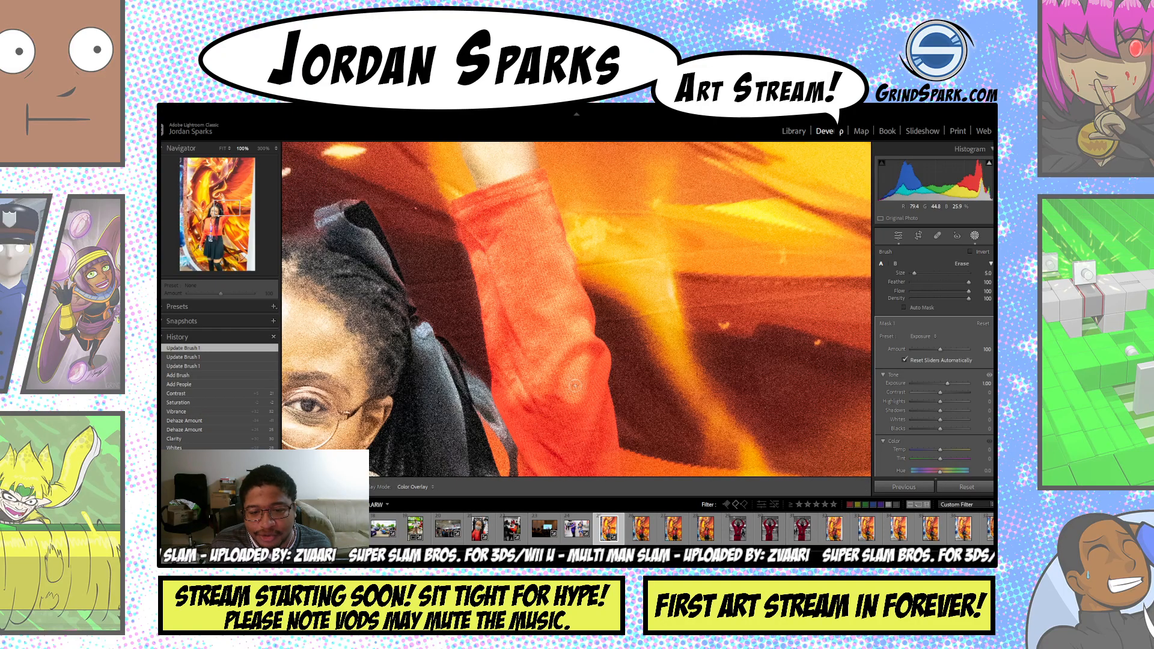
mouse_move(584, 353)
left_mouse_down()
mouse_move(559, 374)
mouse_move(577, 350)
mouse_move(590, 357)
mouse_move(577, 304)
left_mouse_up()
mouse_move(604, 402)
left_mouse_down()
mouse_move(565, 264)
mouse_move(564, 292)
mouse_move(559, 239)
mouse_move(573, 236)
mouse_move(576, 276)
mouse_move(560, 237)
left_mouse_up()
mouse_move(547, 188)
left_mouse_down()
mouse_move(560, 209)
mouse_move(548, 162)
mouse_move(553, 181)
left_mouse_up()
mouse_move(511, 346)
left_mouse_down()
mouse_move(477, 269)
mouse_move(511, 353)
mouse_move(494, 308)
mouse_move(512, 353)
mouse_move(528, 348)
mouse_move(522, 296)
mouse_move(553, 428)
mouse_move(581, 422)
mouse_move(593, 399)
mouse_move(526, 276)
mouse_move(545, 348)
mouse_move(532, 240)
mouse_move(550, 243)
mouse_move(488, 249)
mouse_move(479, 214)
mouse_move(499, 269)
mouse_move(556, 310)
left_mouse_up()
scroll(592, 401, "up", 4)
mouse_move(554, 319)
left_mouse_down()
mouse_move(564, 368)
mouse_move(559, 276)
mouse_move(569, 300)
mouse_move(563, 427)
mouse_move(555, 349)
mouse_move(574, 418)
mouse_move(560, 449)
mouse_move(545, 434)
mouse_move(530, 454)
mouse_move(533, 394)
mouse_move(514, 430)
mouse_move(522, 358)
mouse_move(508, 405)
mouse_move(499, 385)
mouse_move(508, 369)
mouse_move(528, 434)
mouse_move(556, 411)
mouse_move(572, 437)
mouse_move(584, 409)
mouse_move(556, 310)
mouse_move(575, 334)
mouse_move(562, 274)
left_mouse_up()
mouse_move(499, 255)
left_mouse_down()
mouse_move(483, 218)
mouse_move(478, 242)
left_mouse_up()
left_click_drag(451, 329, 598, 474)
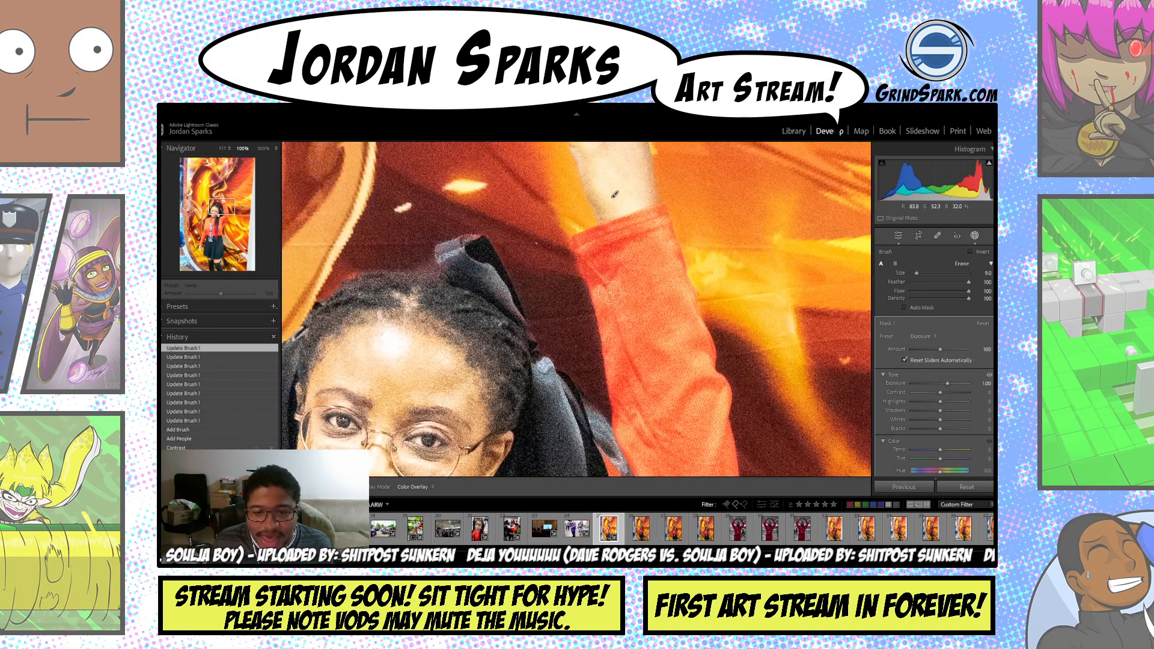
- Paint the raised hand, wrist and fingers into the mask, using a brush size of 3 for the fine areas
left_click_drag(608, 236, 635, 399)
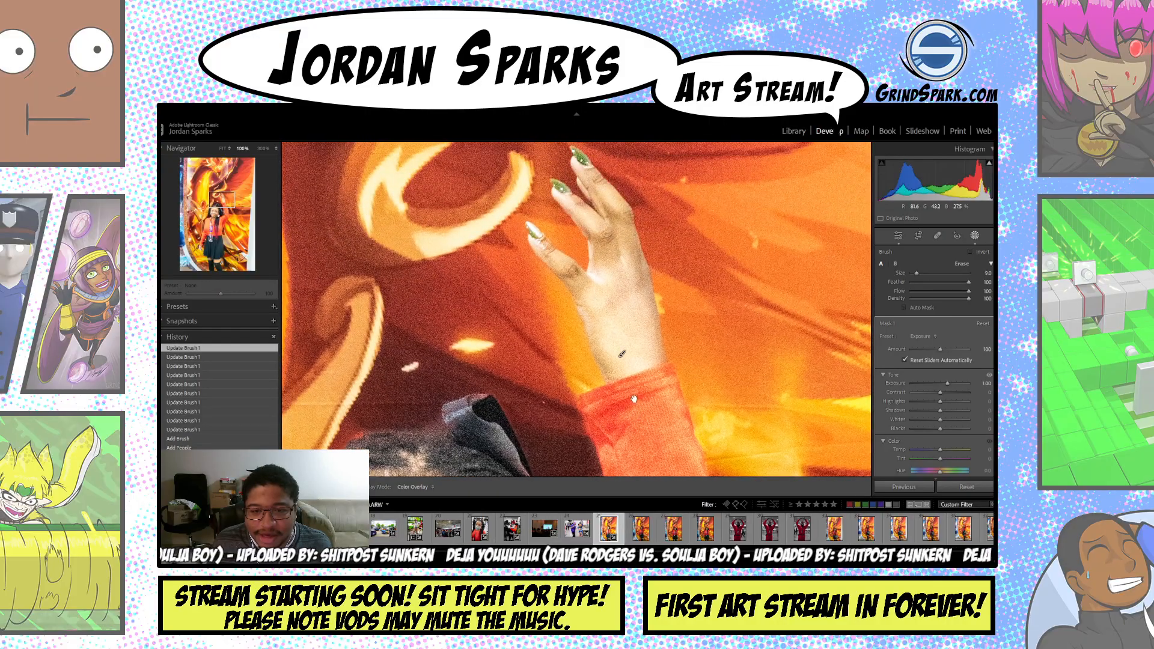
left_click(622, 354)
scroll(622, 354, "down", 1)
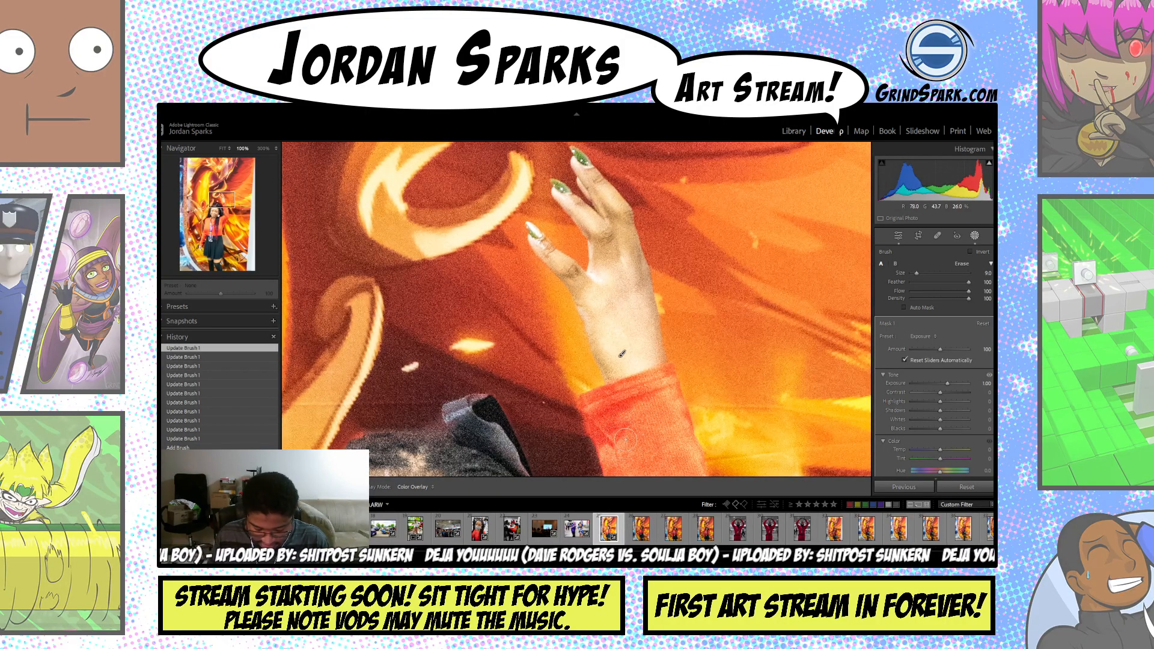
scroll(622, 354, "down", 5)
mouse_move(589, 296)
left_mouse_down()
mouse_move(533, 231)
mouse_move(583, 290)
mouse_move(575, 266)
mouse_move(592, 285)
mouse_move(538, 243)
mouse_move(574, 281)
mouse_move(601, 262)
mouse_move(613, 275)
mouse_move(612, 233)
mouse_move(553, 184)
mouse_move(600, 250)
mouse_move(581, 220)
mouse_move(633, 242)
mouse_move(650, 344)
mouse_move(622, 354)
mouse_move(620, 210)
mouse_move(633, 243)
mouse_move(627, 229)
mouse_move(622, 354)
mouse_move(613, 199)
mouse_move(573, 149)
mouse_move(606, 214)
mouse_move(591, 177)
mouse_move(633, 220)
mouse_move(602, 178)
mouse_move(611, 209)
mouse_move(582, 177)
mouse_move(625, 236)
left_mouse_up()
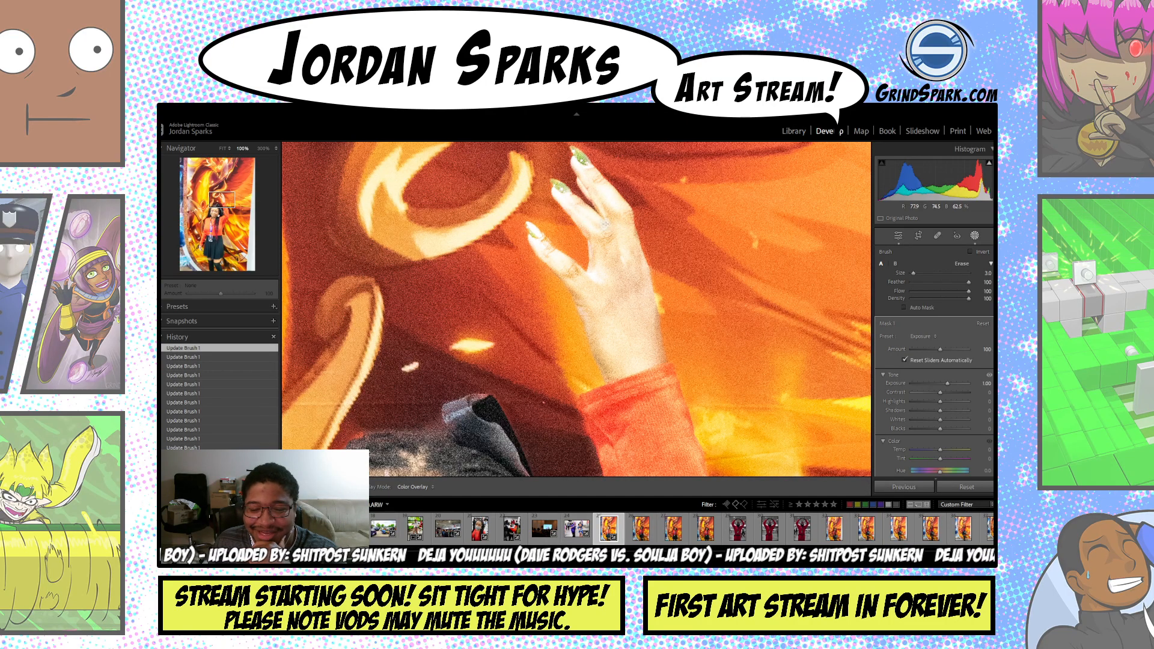
- Set the woman's mask to Exposure 0.58, Contrast 39 and Highlights 10
key("z")
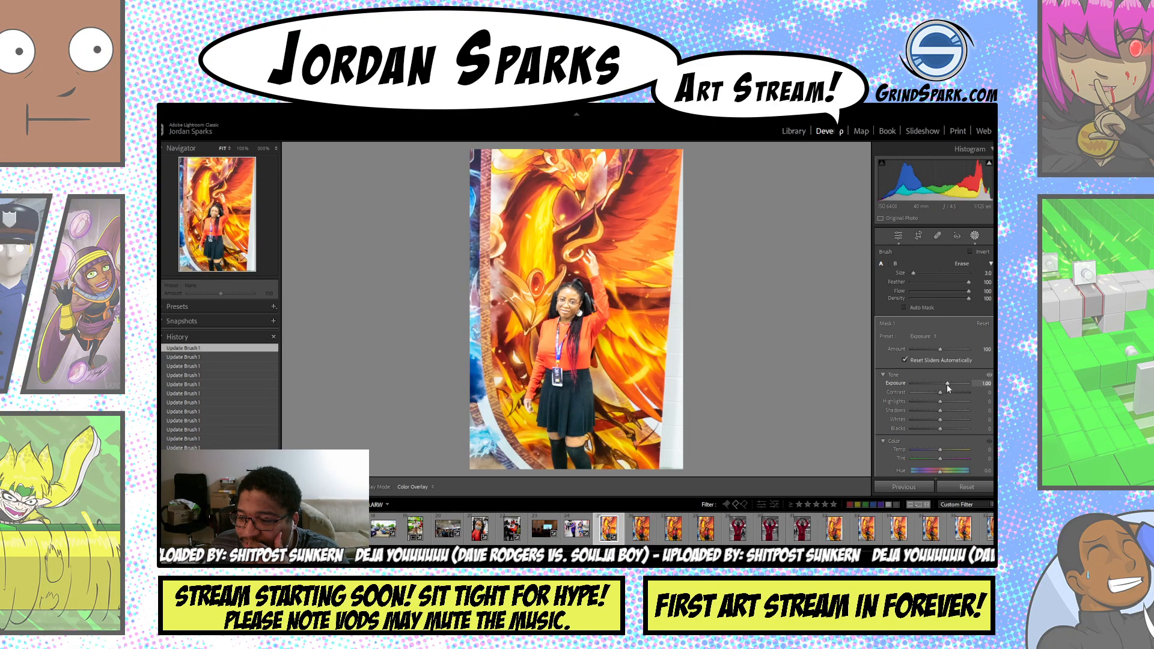
left_click_drag(948, 383, 945, 383)
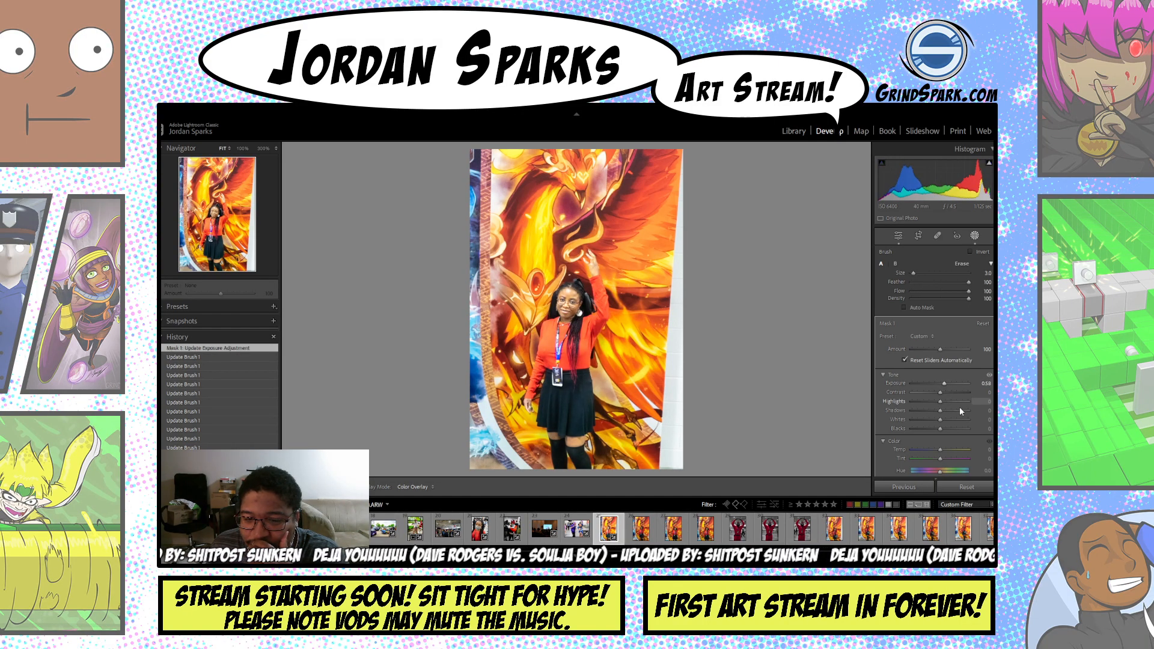
left_click(952, 393)
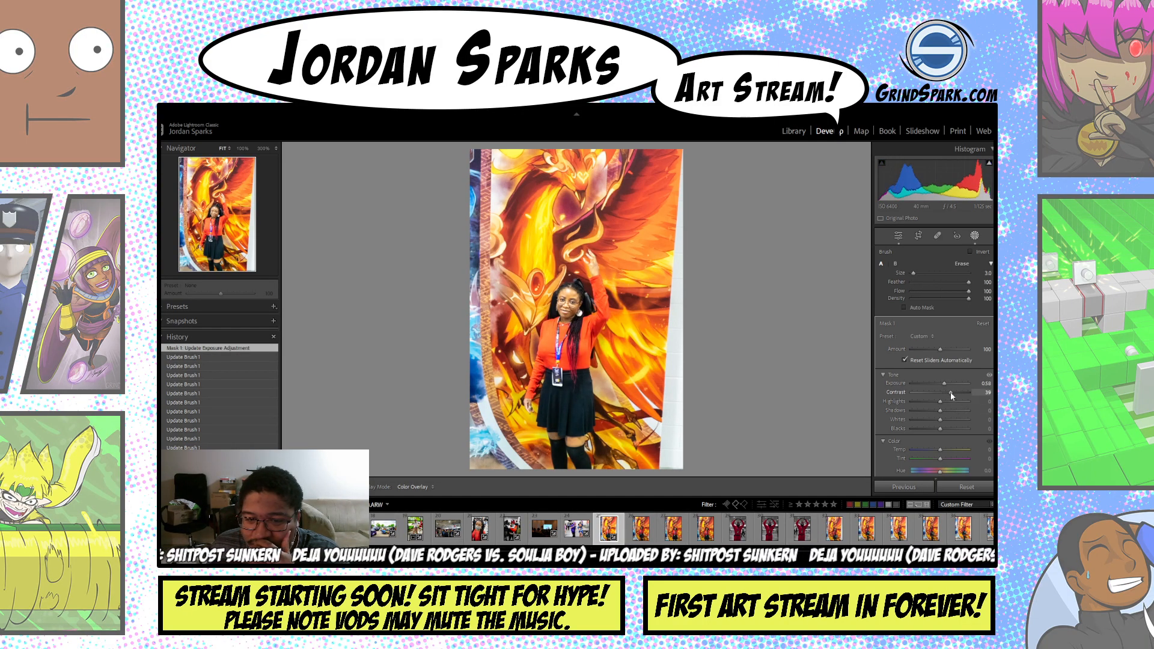
mouse_move(937, 393)
left_mouse_down()
mouse_move(955, 394)
mouse_move(947, 402)
left_mouse_up()
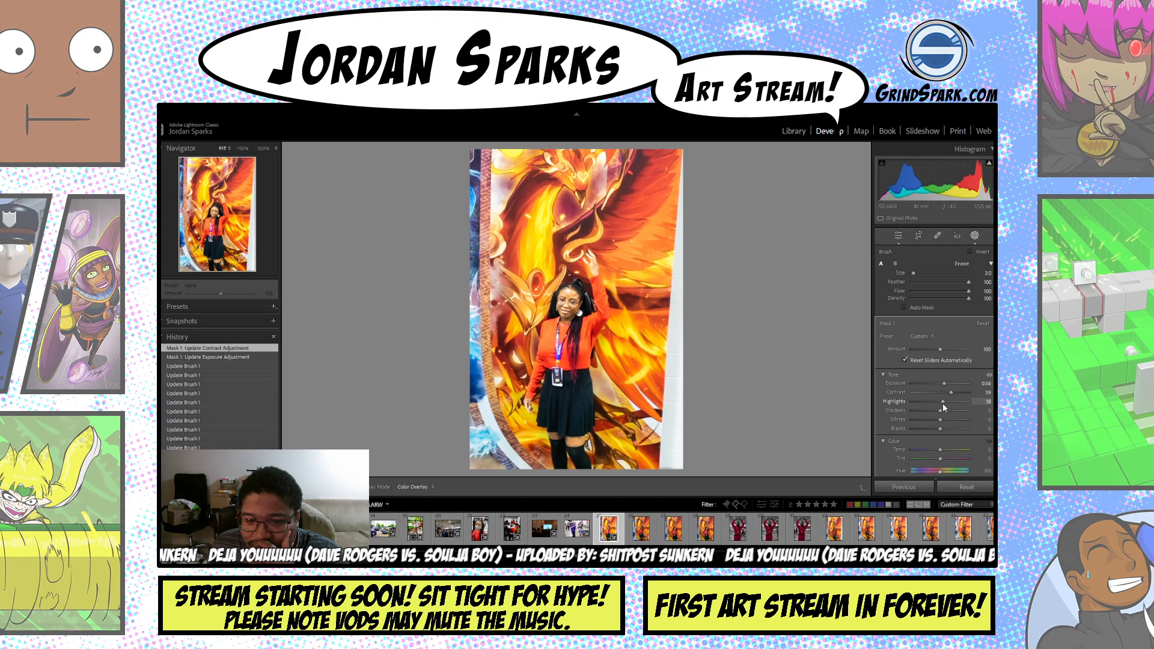
- Set the woman's mask to Shadows 5, Whites 2 and Blacks 2
left_click(952, 411)
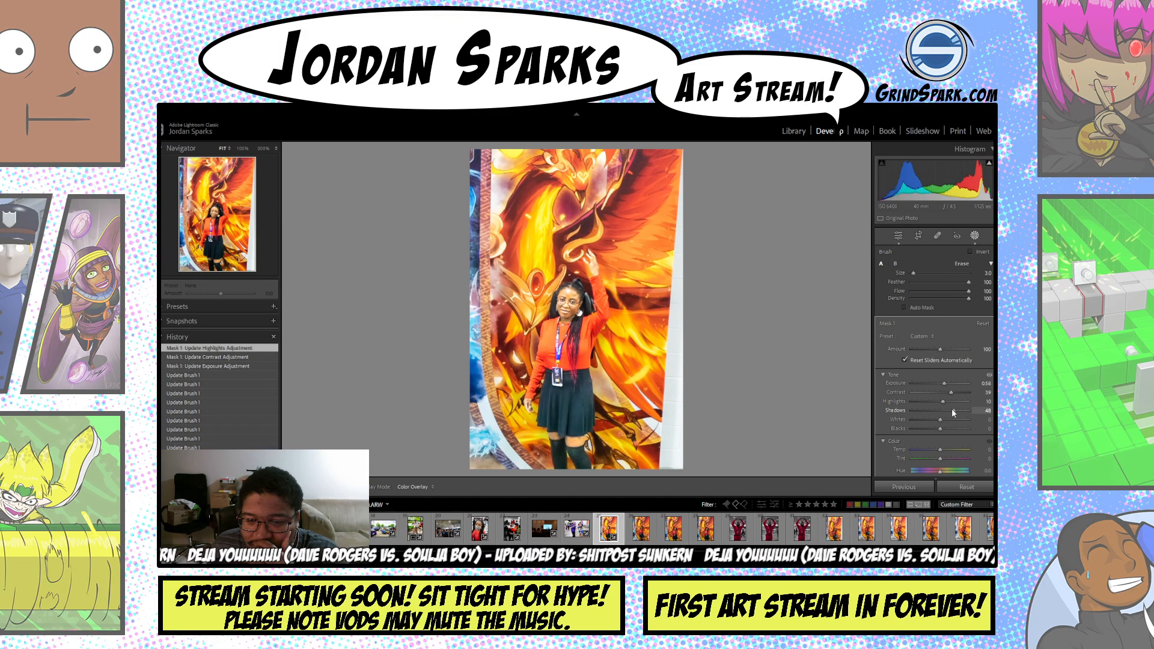
left_click_drag(945, 412, 943, 414)
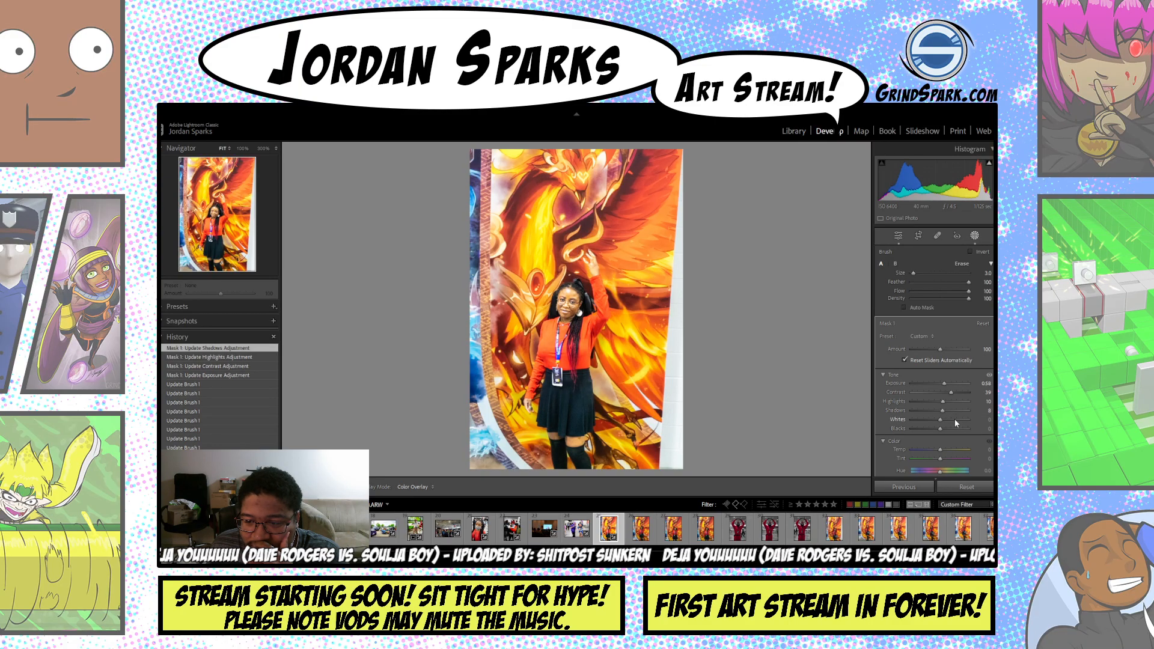
mouse_move(941, 412)
left_mouse_down()
mouse_move(932, 414)
mouse_move(942, 414)
left_mouse_up()
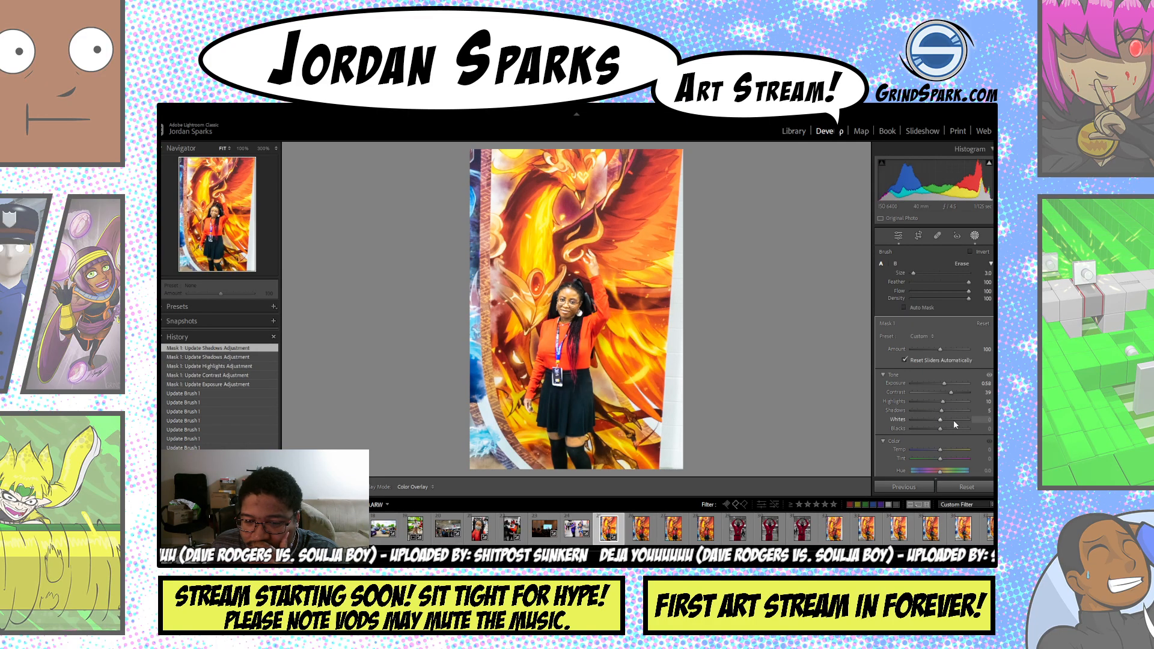
left_click(953, 420)
left_click_drag(941, 424, 941, 429)
left_click(954, 428)
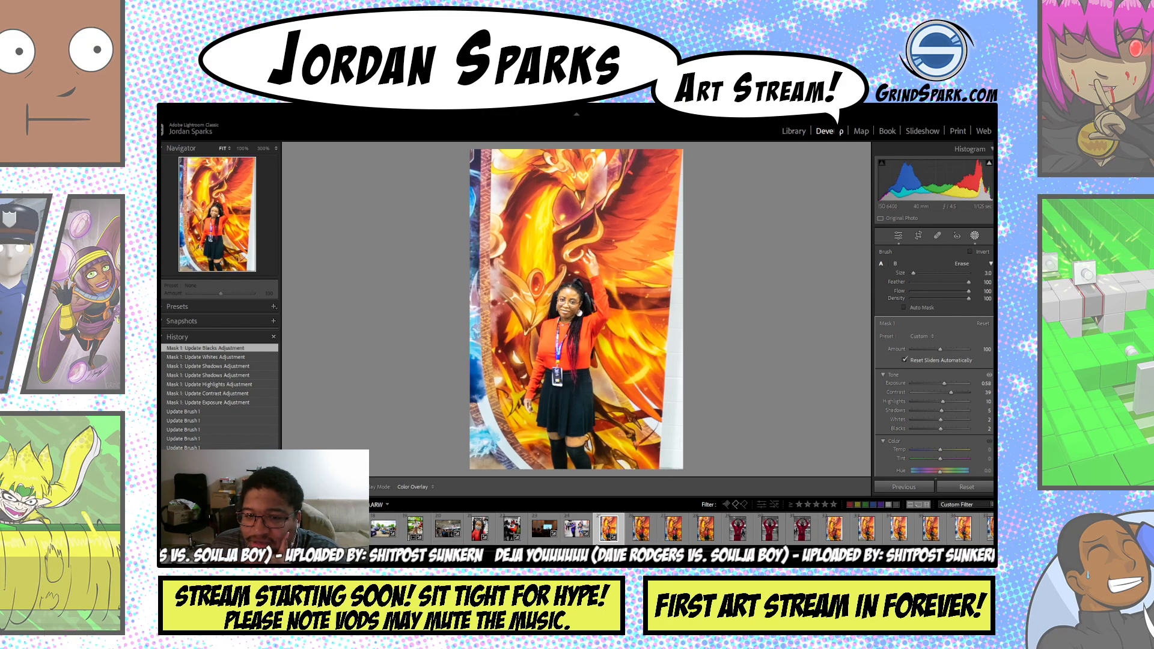
scroll(934, 361, "down", 5)
scroll(934, 360, "up", 1)
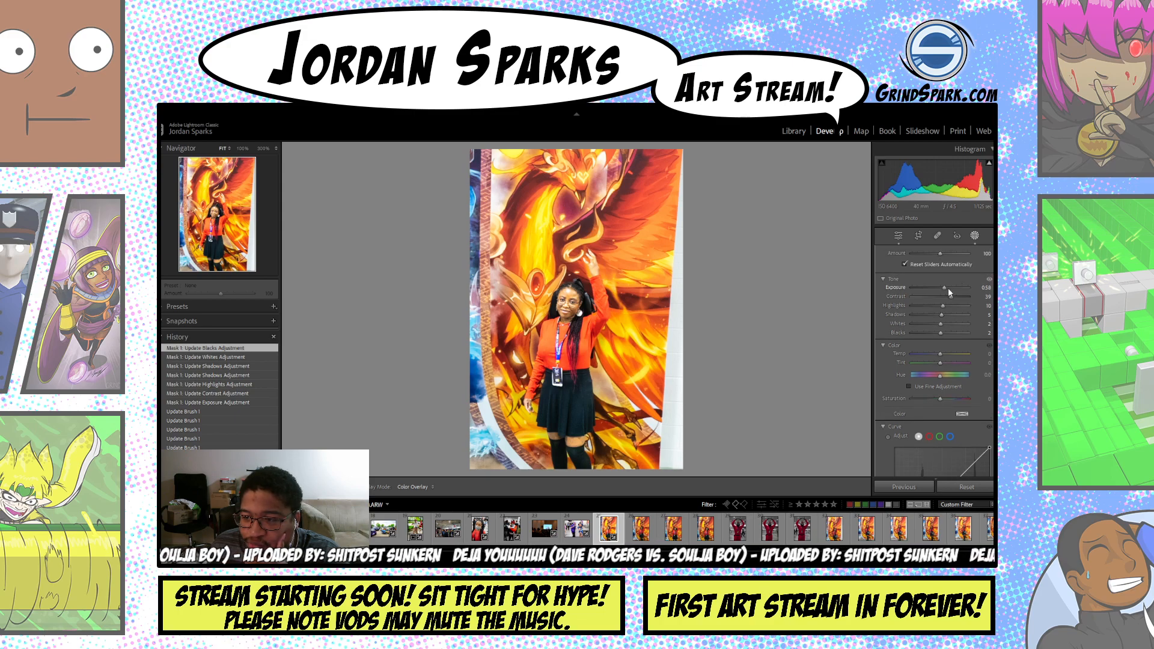
scroll(949, 291, "down", 2)
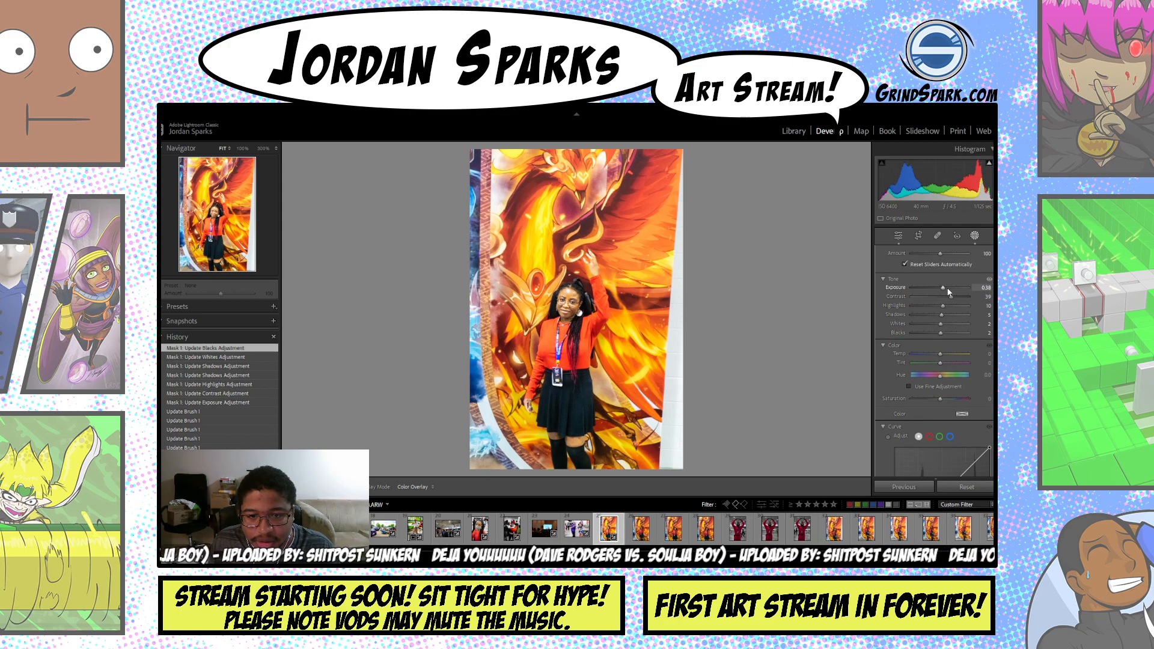
- Set the Saturation of the woman's mask to 16
scroll(949, 291, "up", 1)
scroll(949, 291, "down", 1)
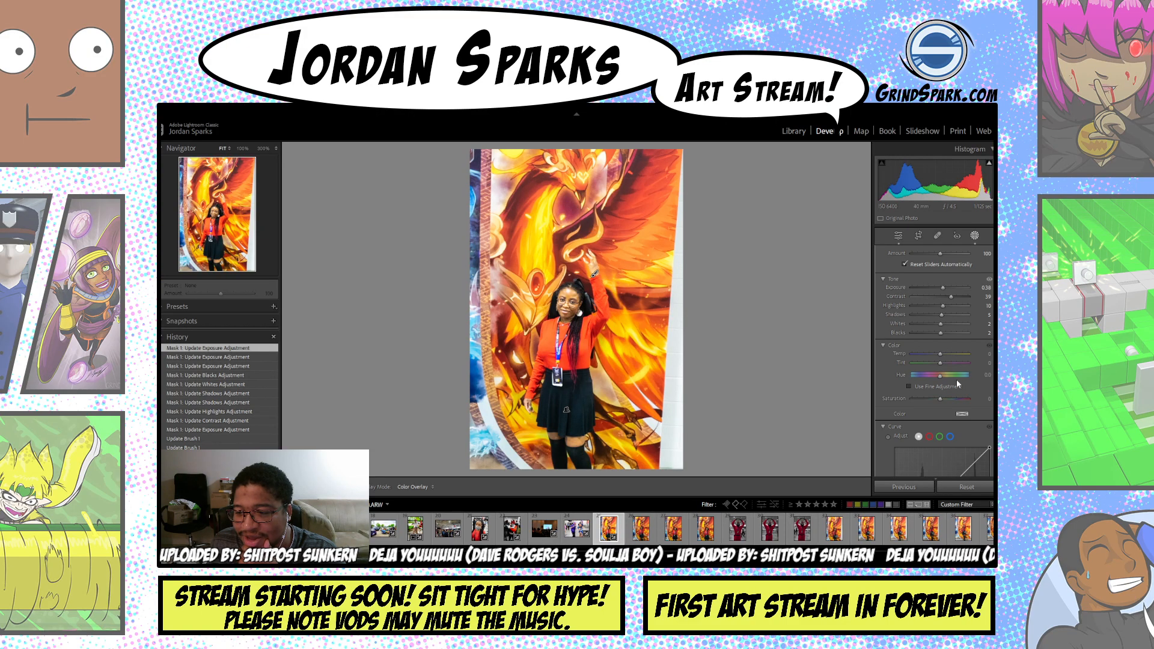
left_click_drag(951, 399, 940, 398)
scroll(947, 398, "up", 1)
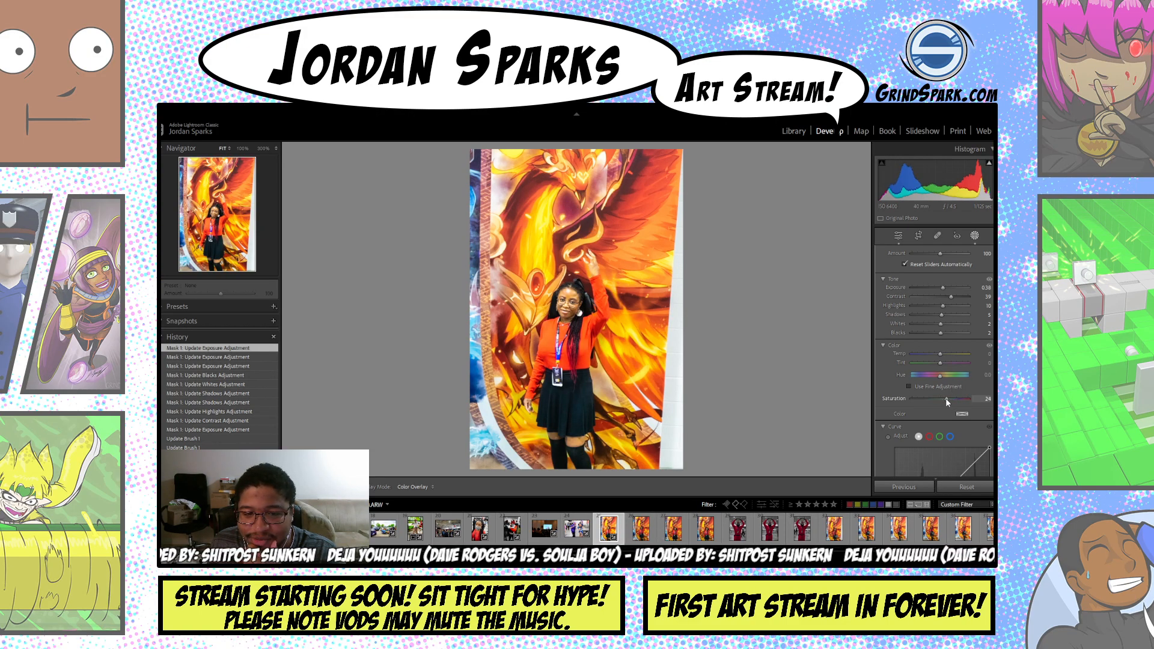
left_click_drag(945, 399, 945, 400)
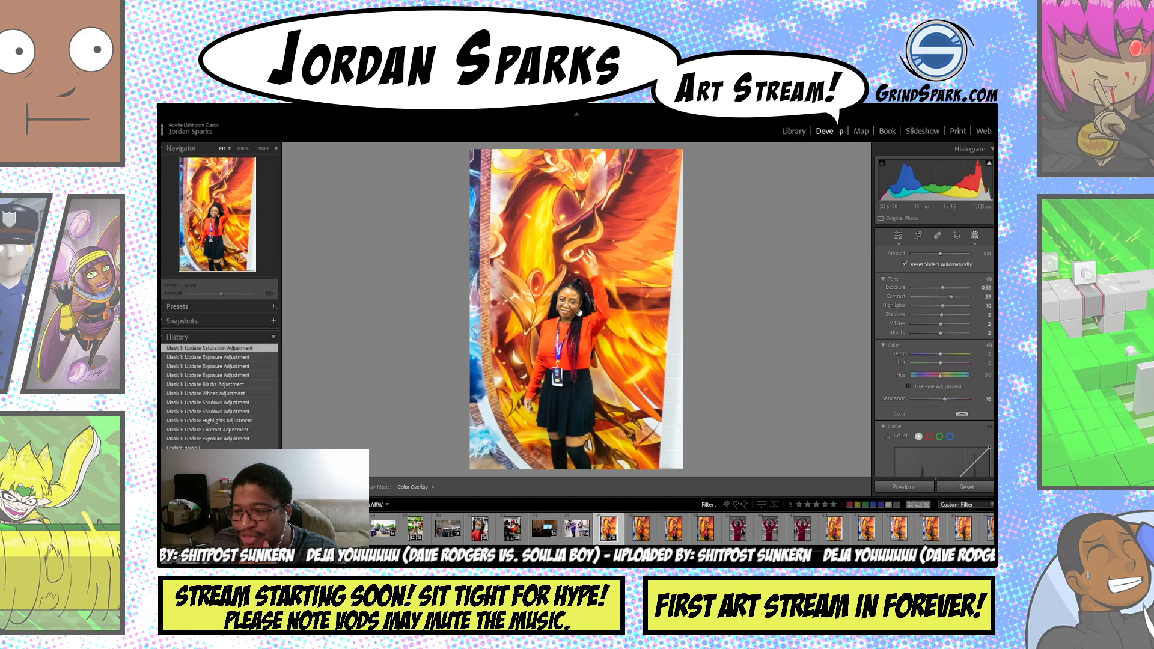
- Set the Presence adjustments of the woman's mask to Clarity 24 and Dehaze 2
scroll(992, 342, "down", 6)
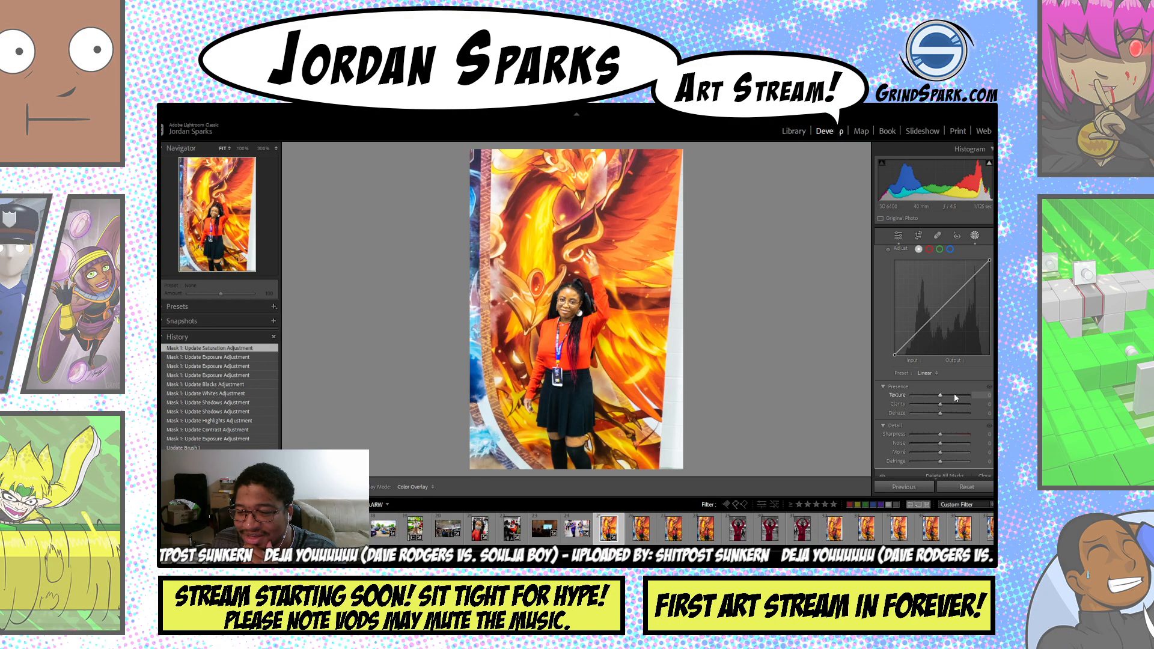
left_click_drag(950, 407, 946, 407)
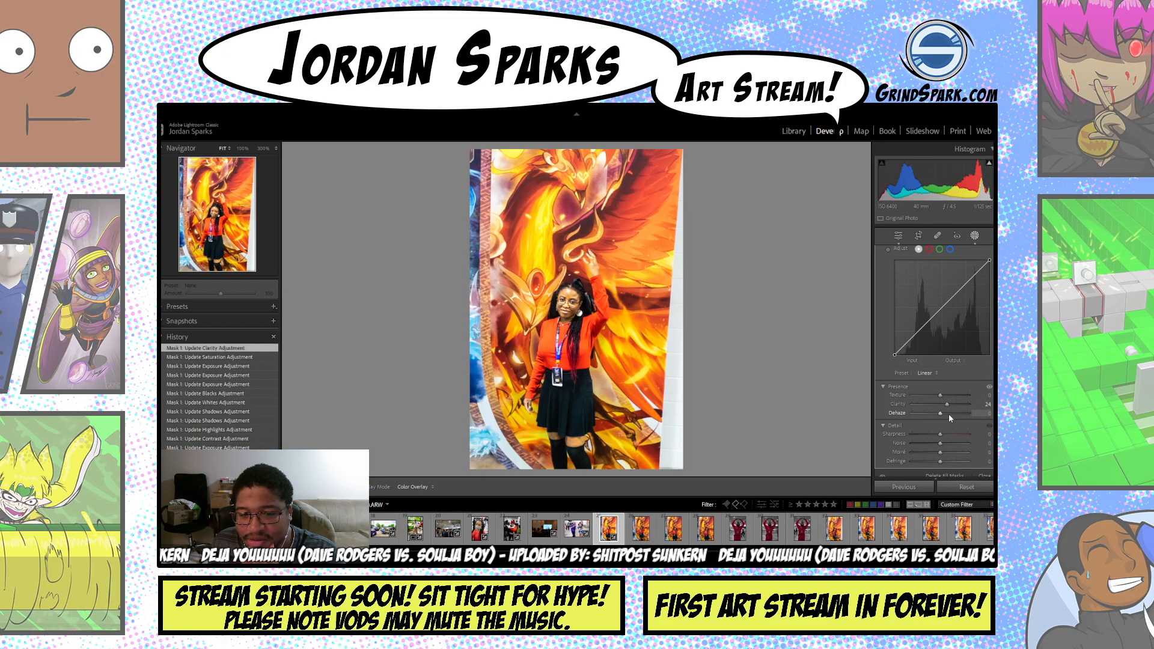
left_click(948, 414)
left_click_drag(940, 414, 941, 415)
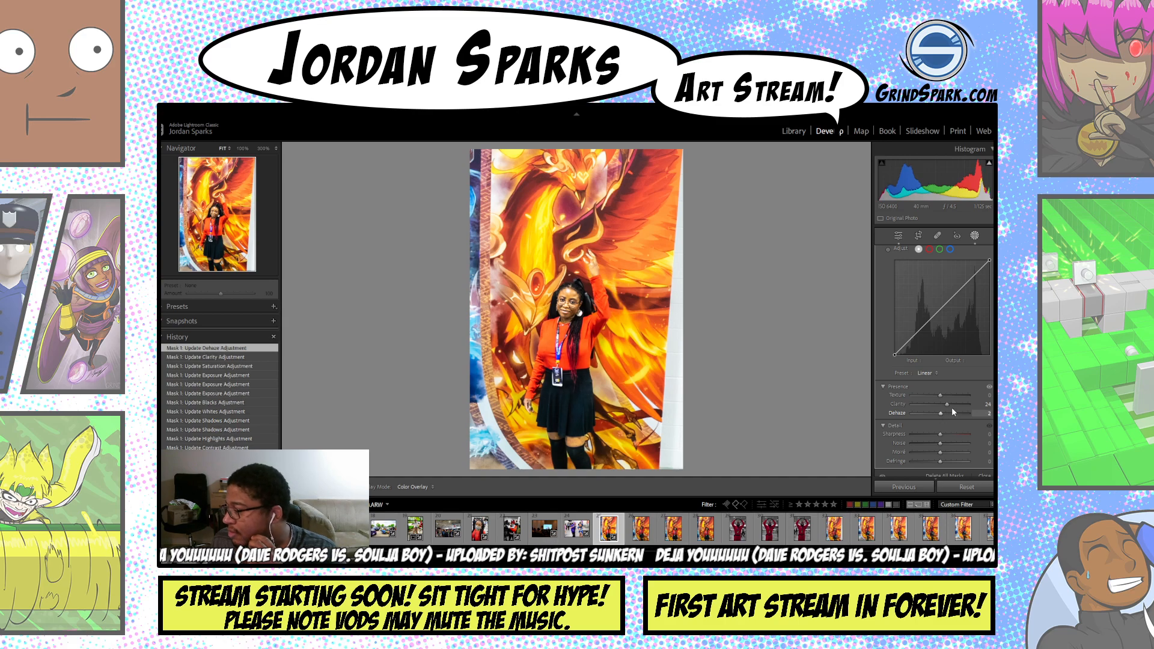
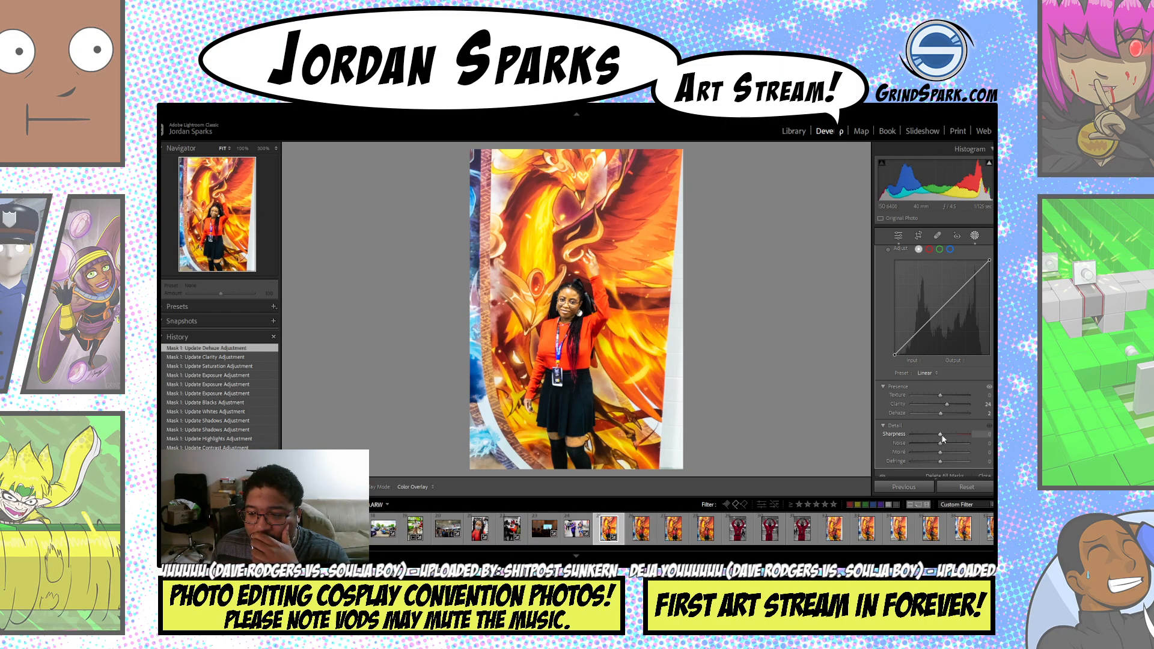
- Set the Detail adjustments of the woman's mask to Sharpness 8 and Noise 16
left_click_drag(945, 439, 961, 446)
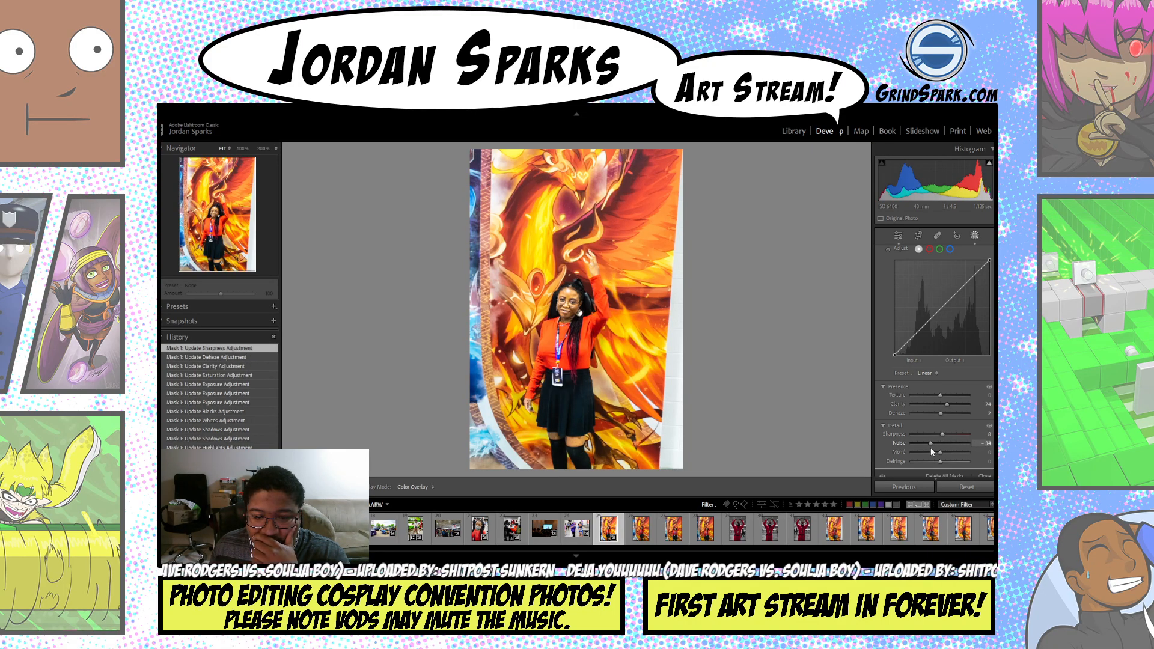
left_click_drag(945, 444, 947, 444)
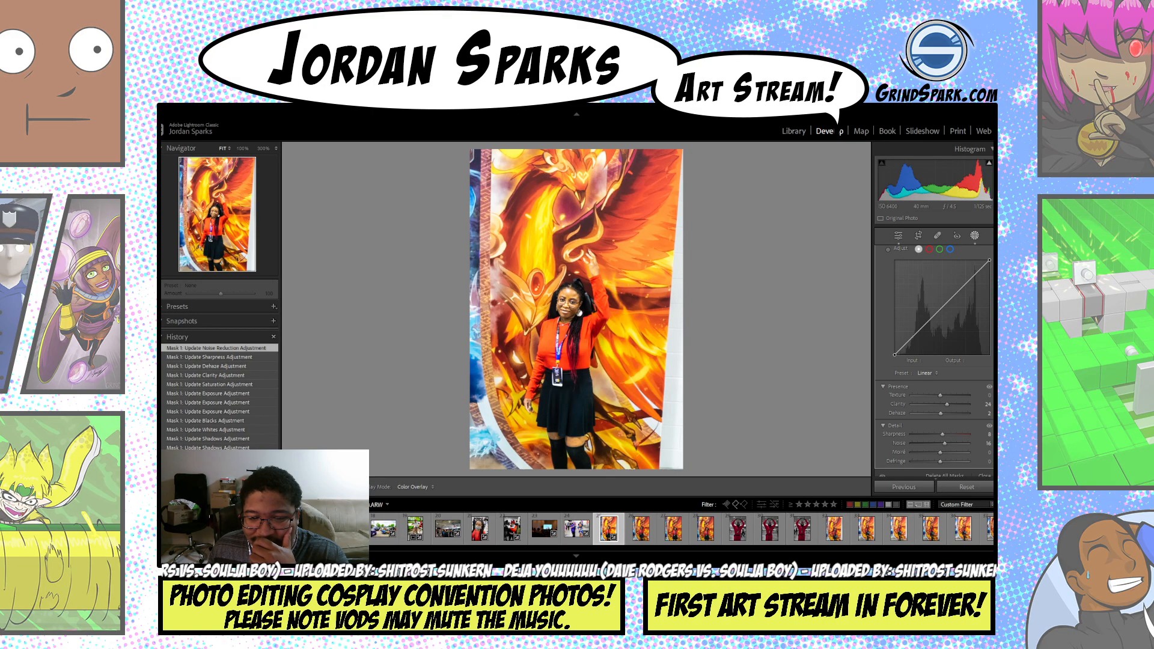
scroll(941, 312, "up", 5)
scroll(942, 312, "down", 5)
scroll(978, 257, "up", 1)
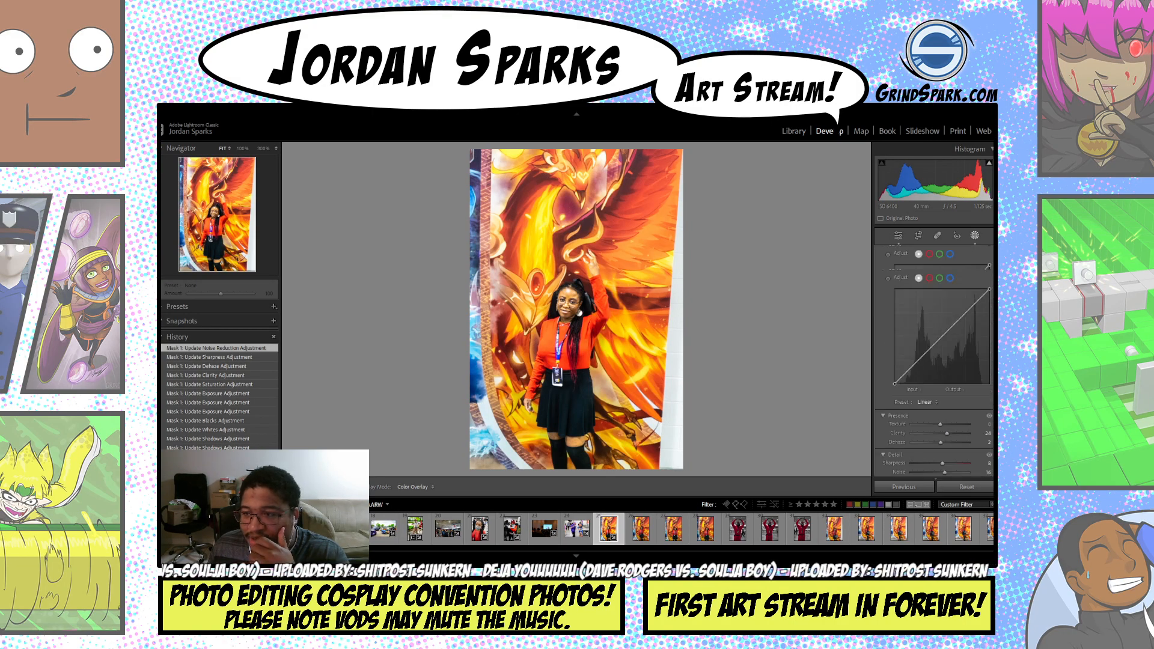
- Leave masking and set the photo's tone curve regions to Highlights +20, Lights -9, Darks +23 and Shadows +11
left_click(975, 237)
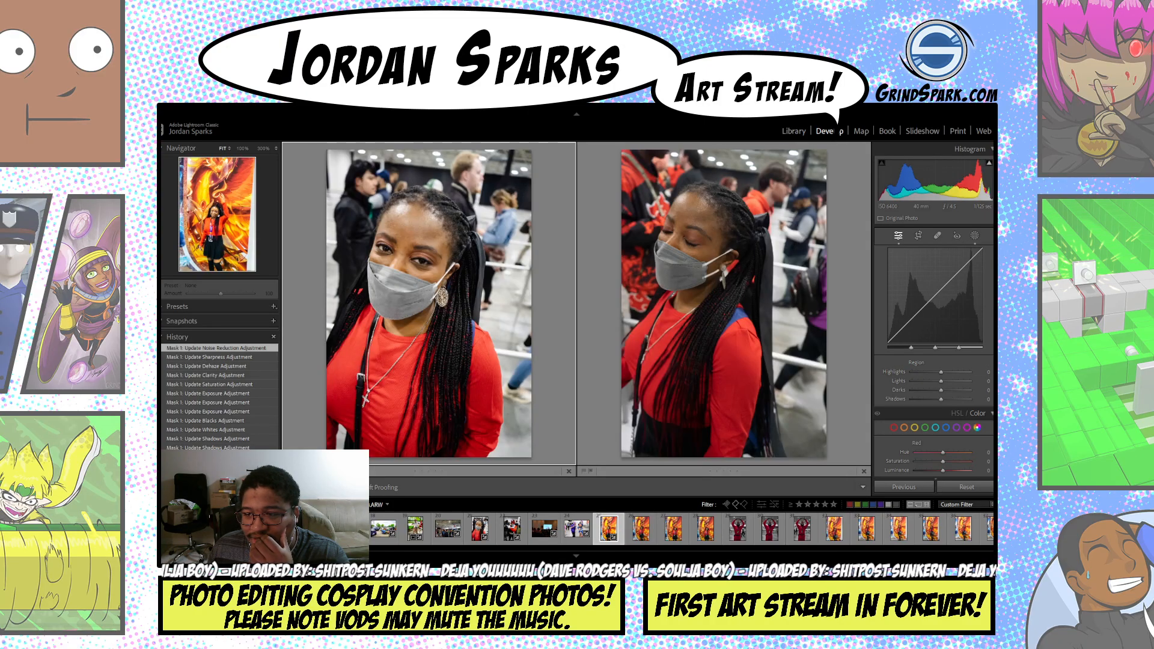
left_click(995, 322)
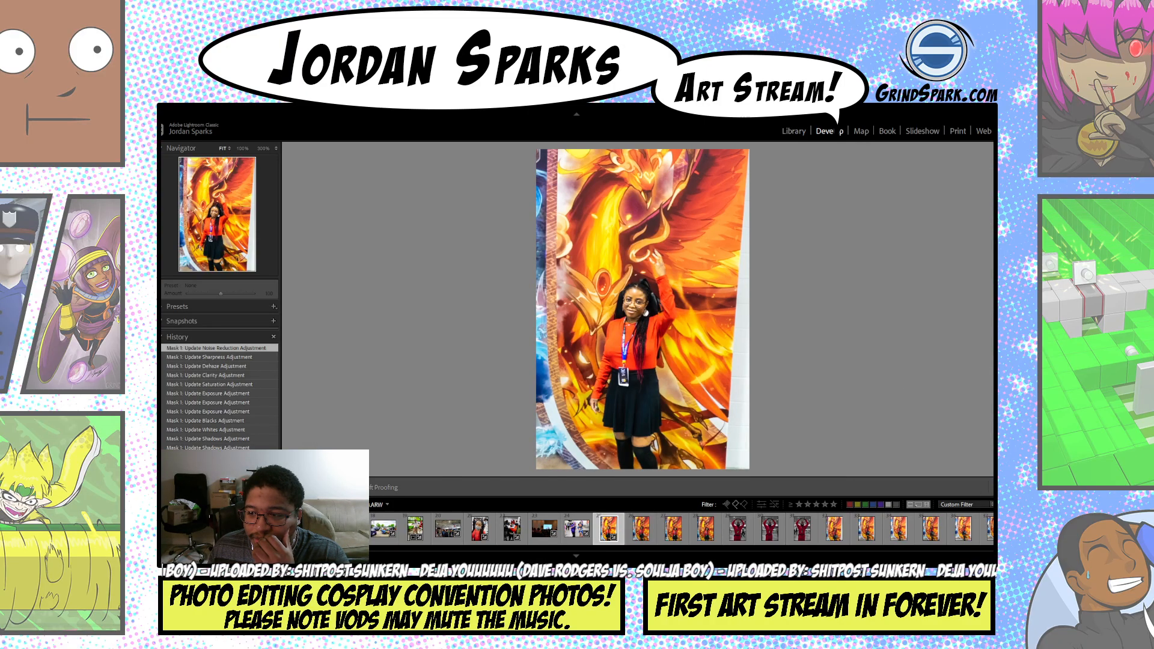
left_click(995, 322)
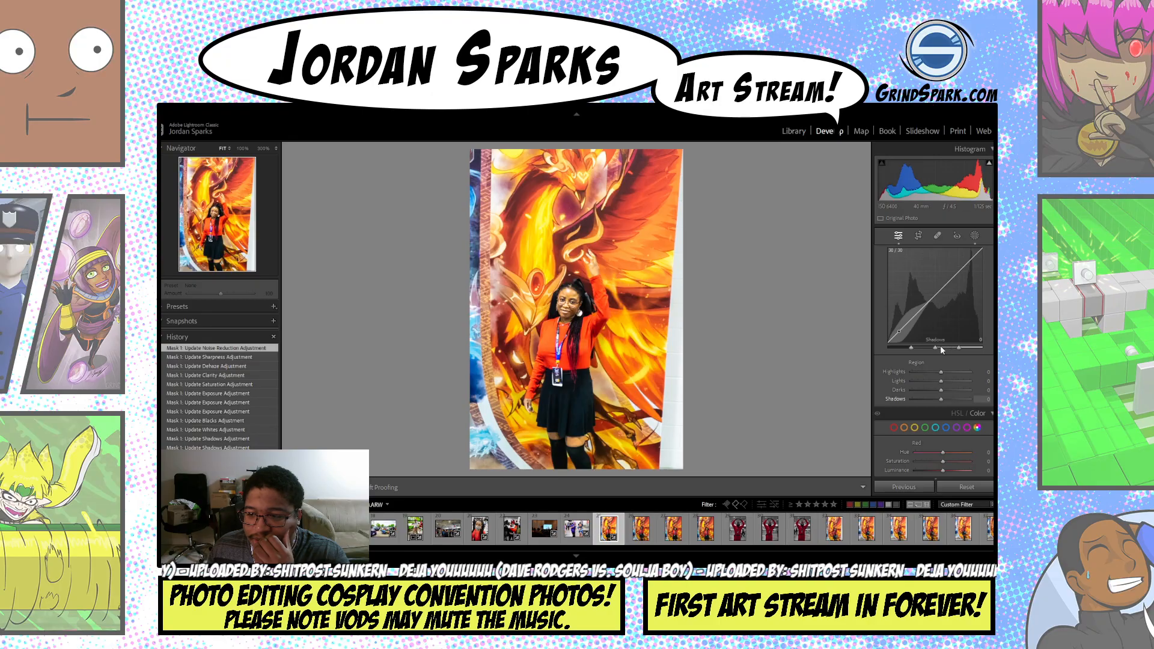
left_click_drag(998, 295, 994, 335)
scroll(993, 333, "up", 5)
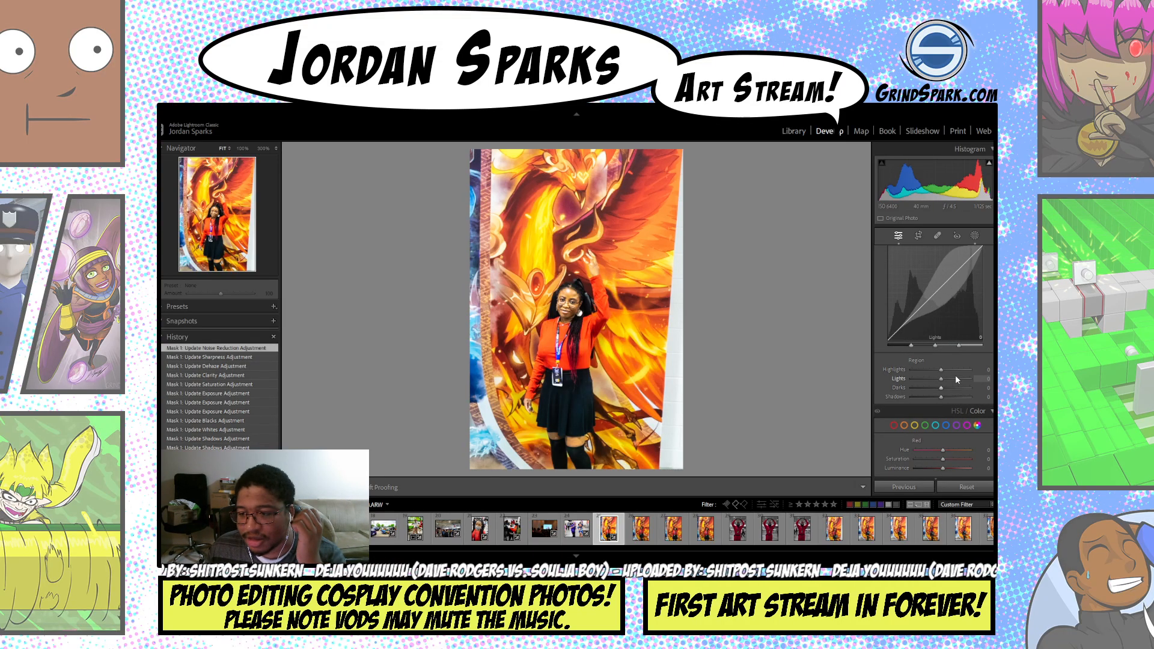
mouse_move(952, 369)
left_mouse_down()
mouse_move(928, 380)
mouse_move(951, 391)
mouse_move(945, 399)
left_mouse_up()
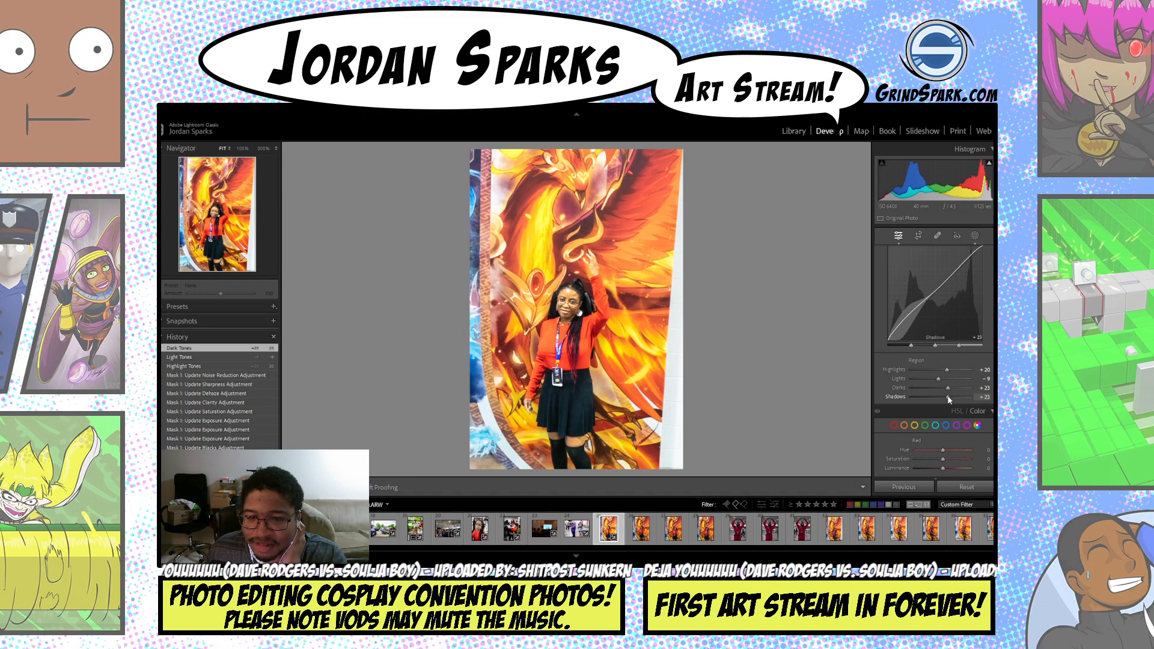
- Reopen the woman's mask and set its Shadows to -21, Whites to -15 and Blacks to 11
left_click(975, 236)
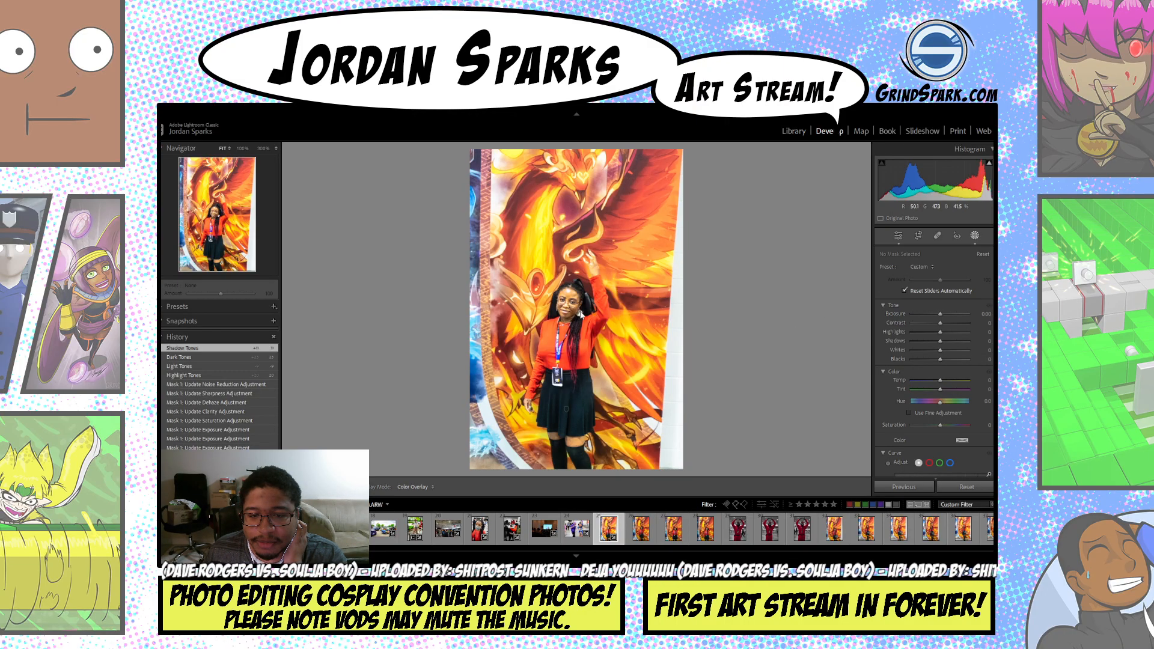
mouse_move(956, 341)
left_mouse_down()
mouse_move(928, 342)
mouse_move(936, 351)
left_mouse_up()
left_click(952, 351)
left_click(936, 341)
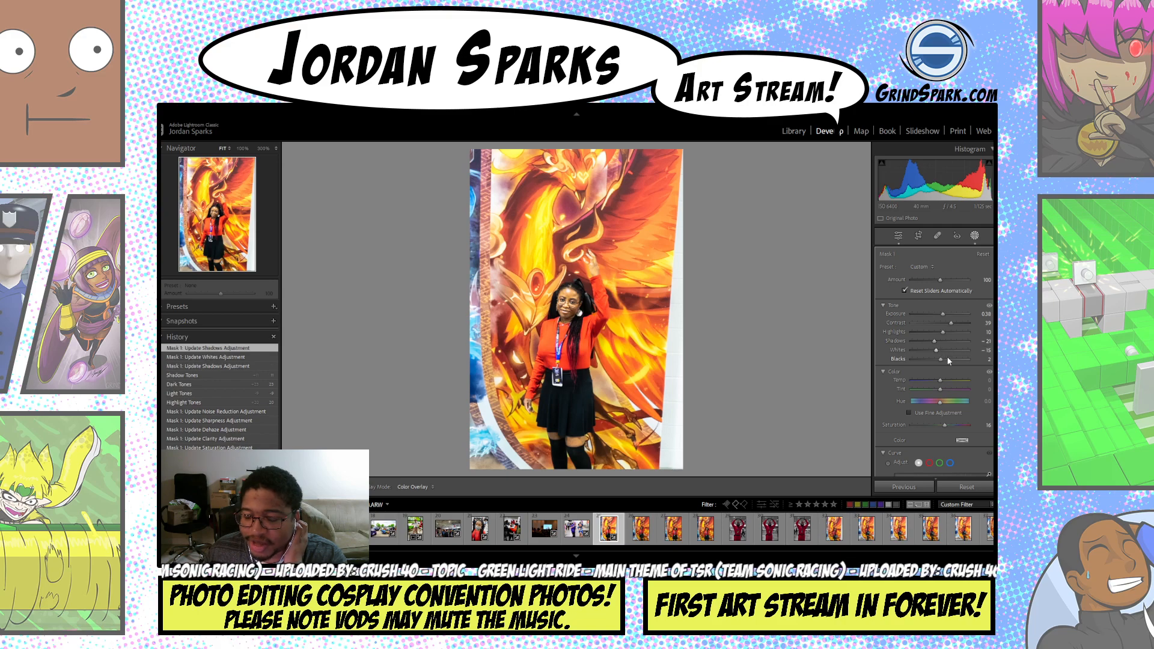
left_click(949, 358)
mouse_move(950, 358)
left_mouse_down()
mouse_move(939, 360)
mouse_move(976, 360)
mouse_move(935, 359)
mouse_move(955, 359)
mouse_move(944, 359)
left_mouse_up()
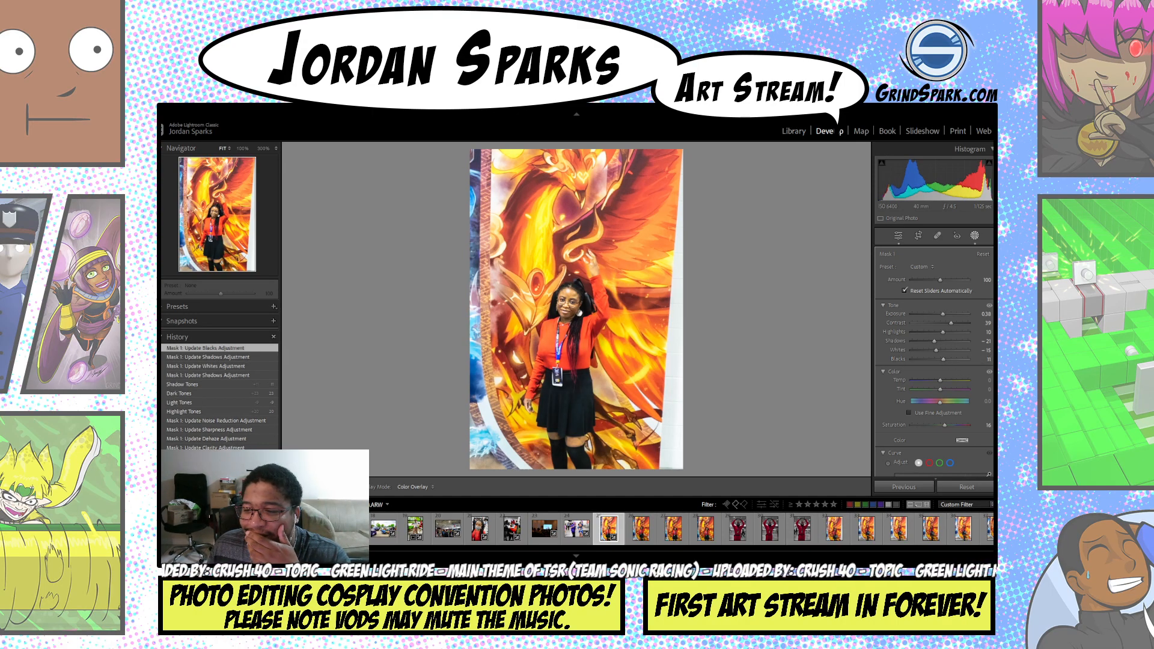
- Check the mask and global adjustments, and raise the Saturation of the woman's mask to 23
scroll(983, 340, "down", 8)
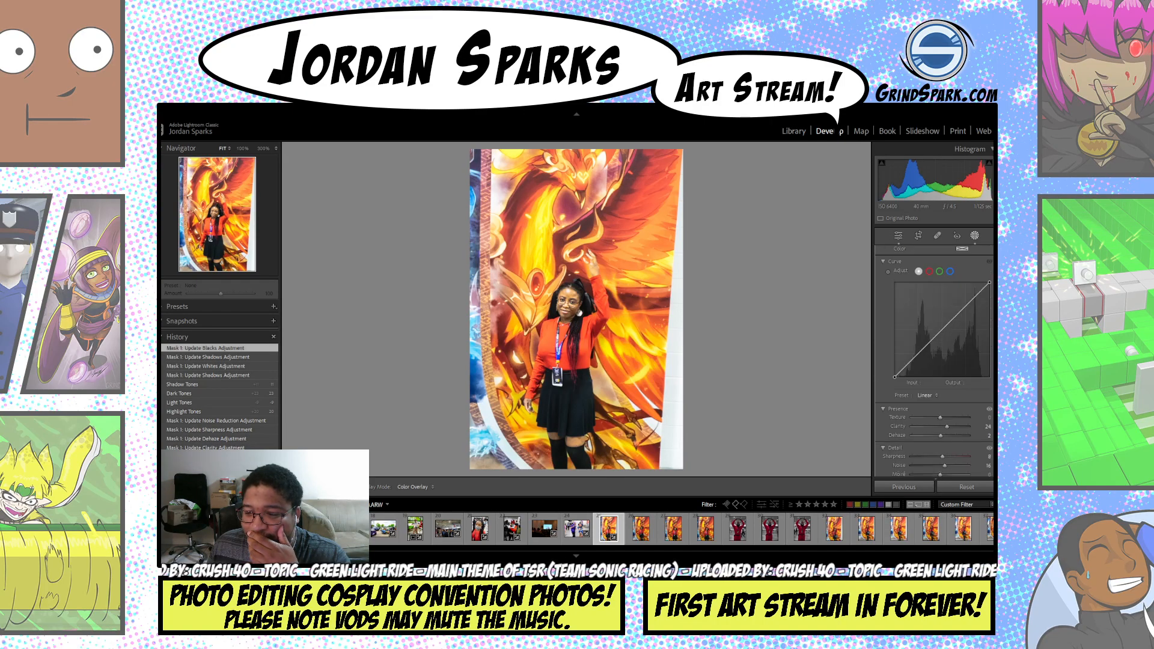
scroll(982, 340, "down", 6)
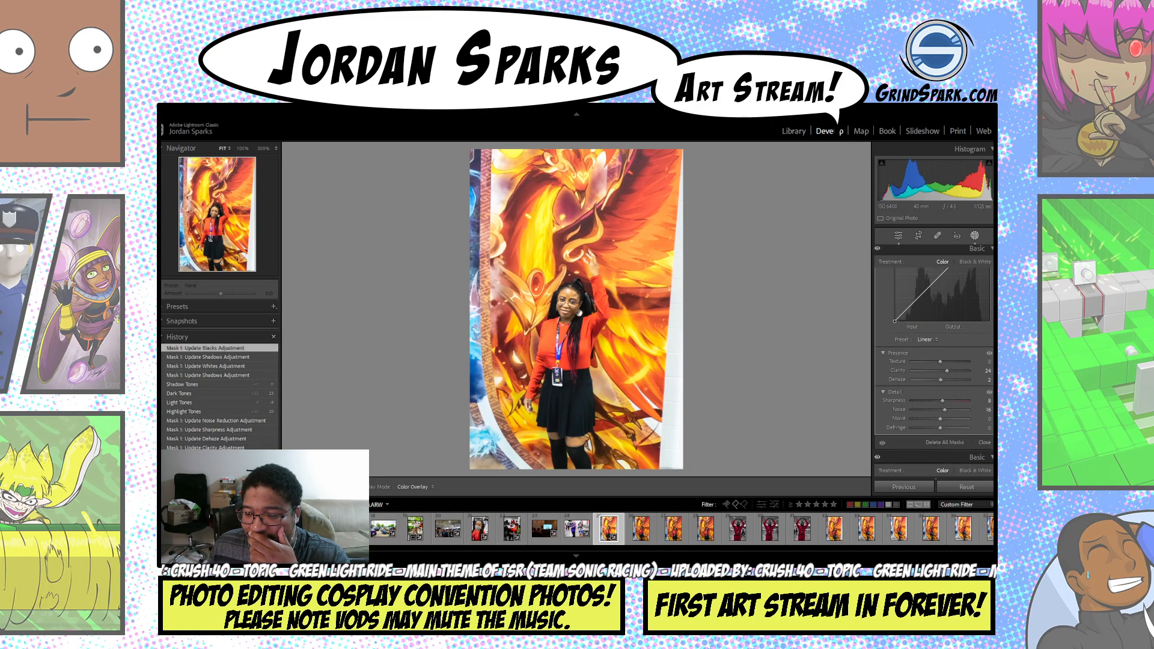
scroll(935, 361, "down", 5)
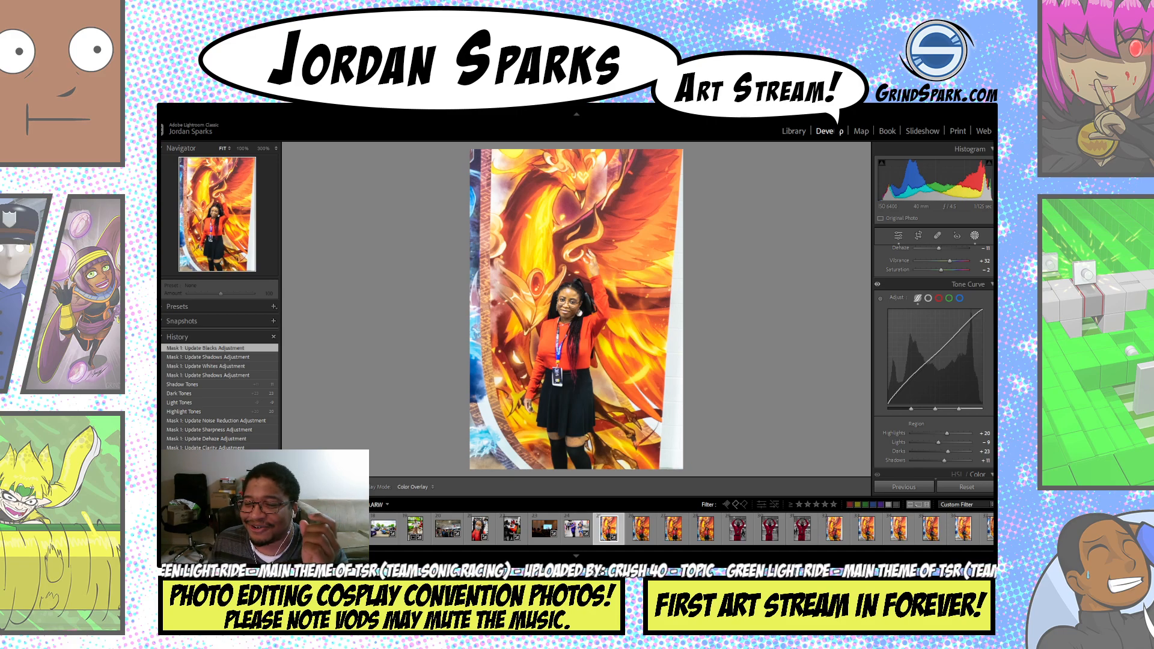
scroll(935, 336, "down", 5)
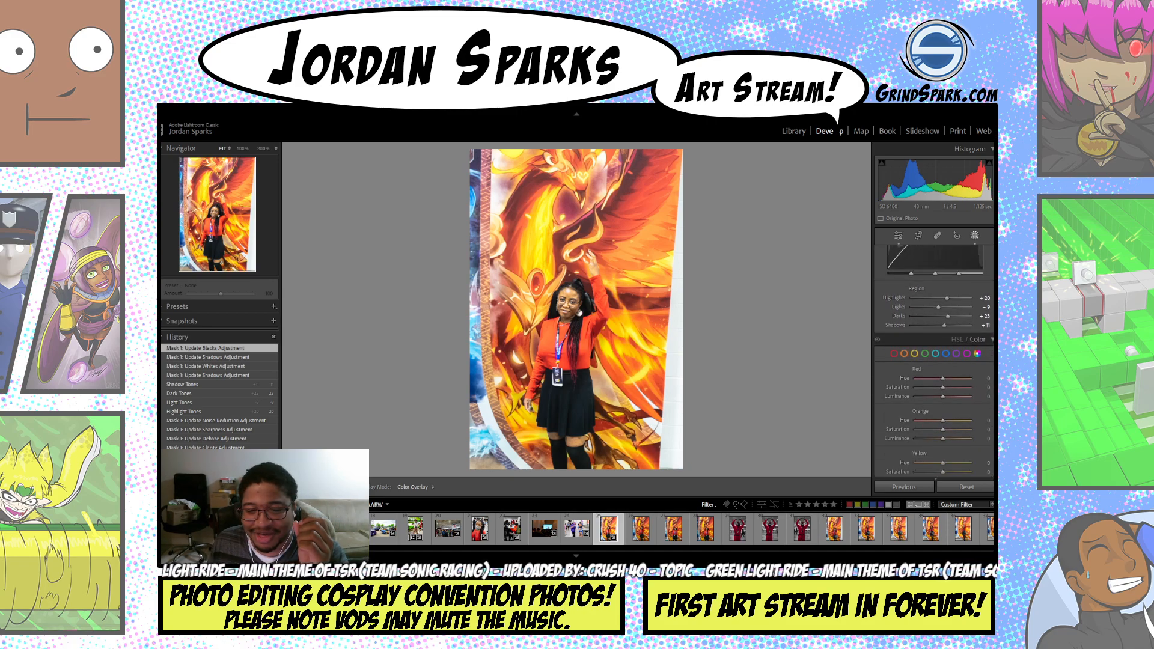
scroll(934, 336, "down", 1)
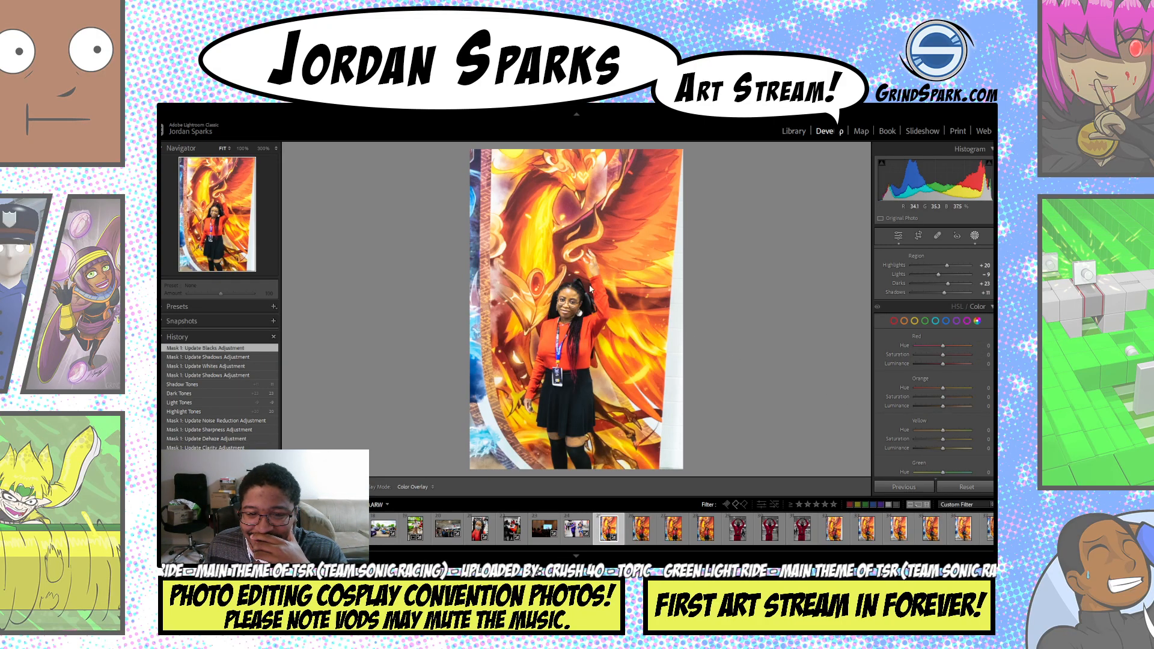
scroll(934, 361, "up", 10)
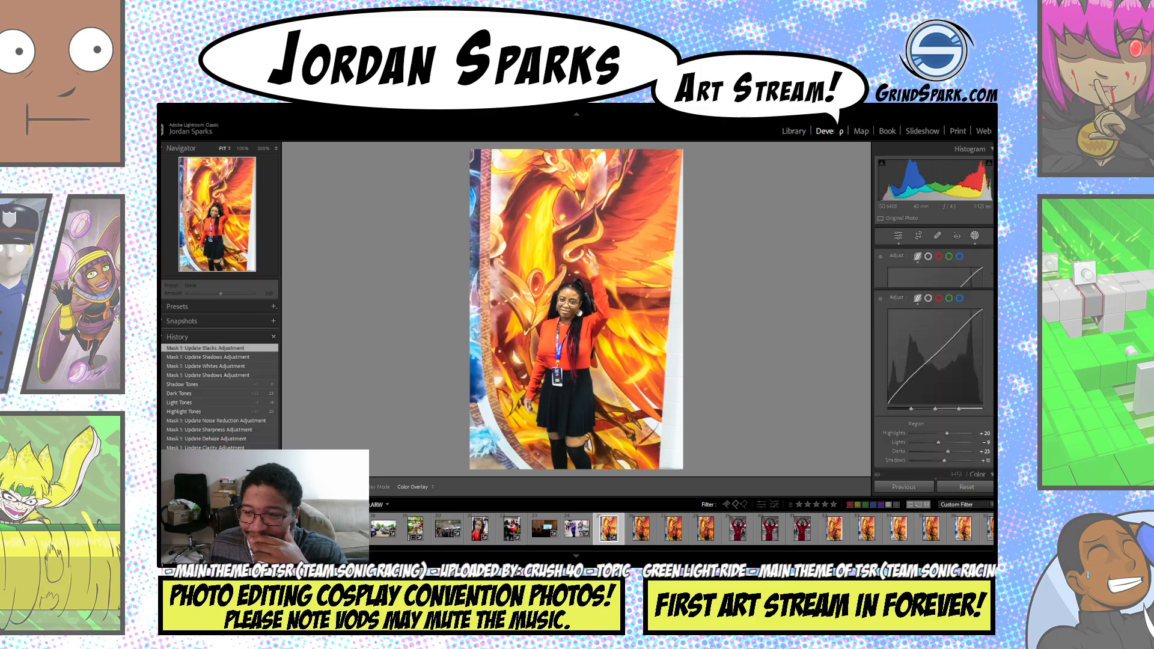
scroll(990, 301, "up", 1)
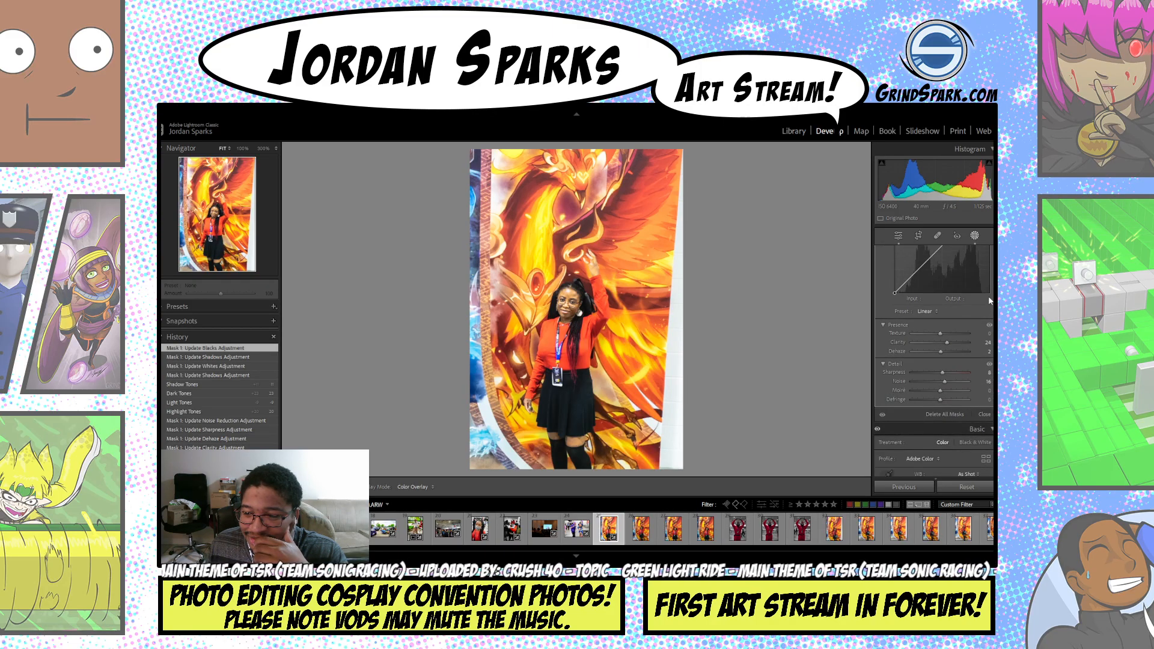
scroll(991, 301, "up", 10)
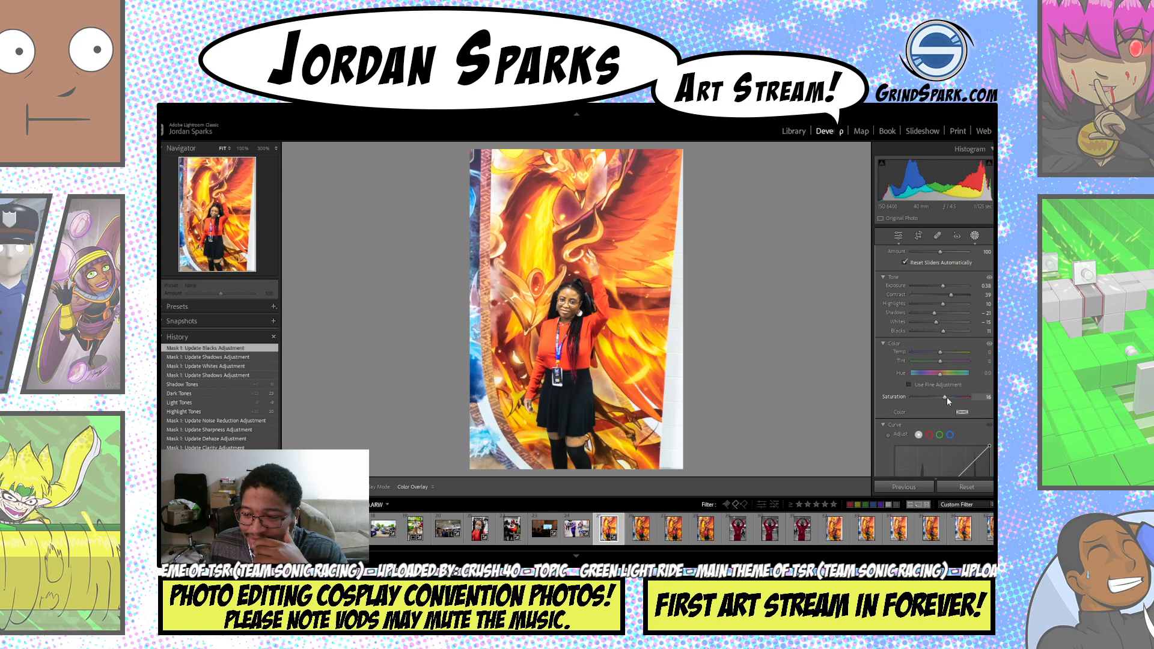
left_click_drag(948, 399, 947, 395)
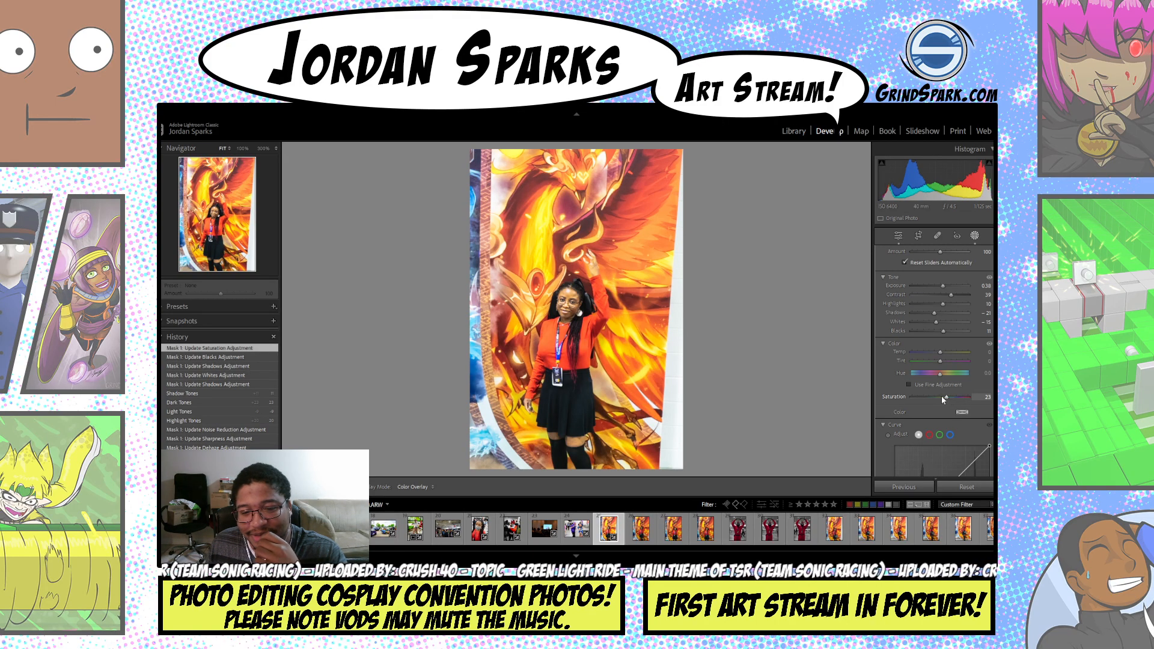
- Review the mask's Presence and Detail adjustments and the photo's global Basic tone settings
scroll(934, 336, "down", 2)
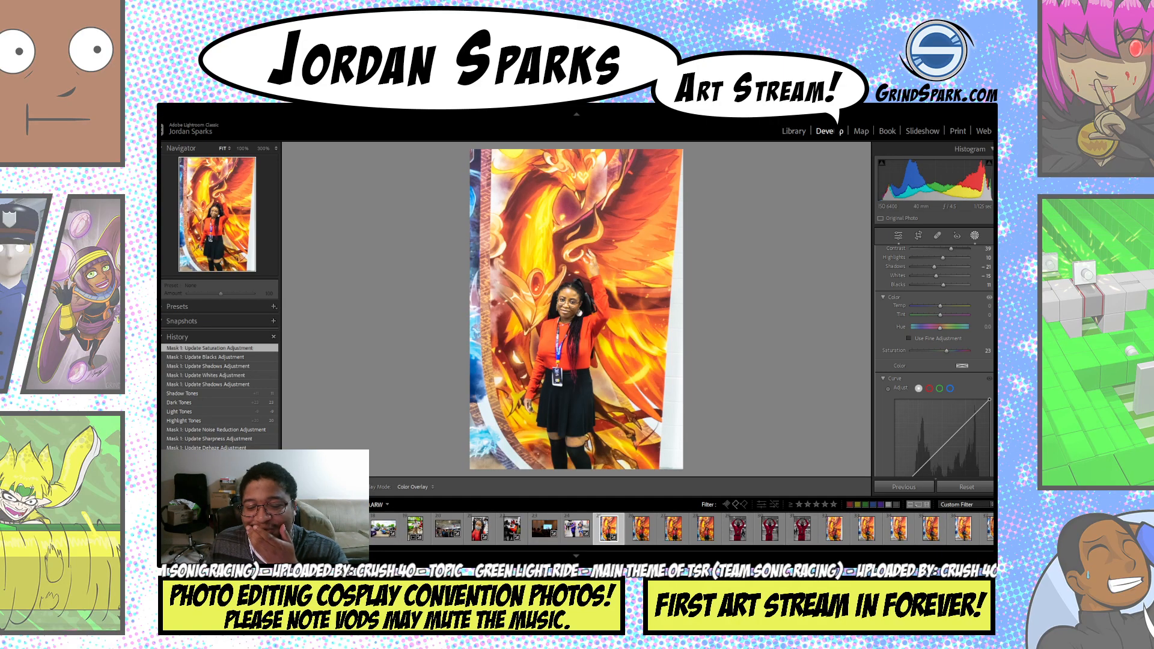
scroll(934, 337, "down", 4)
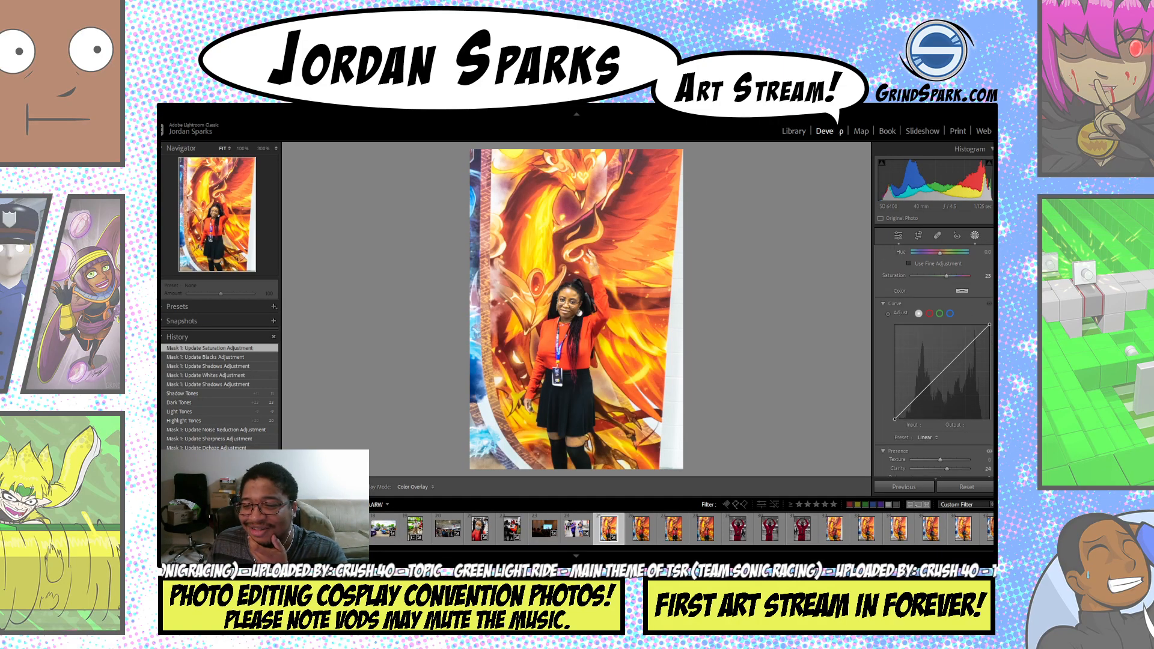
scroll(933, 336, "down", 3)
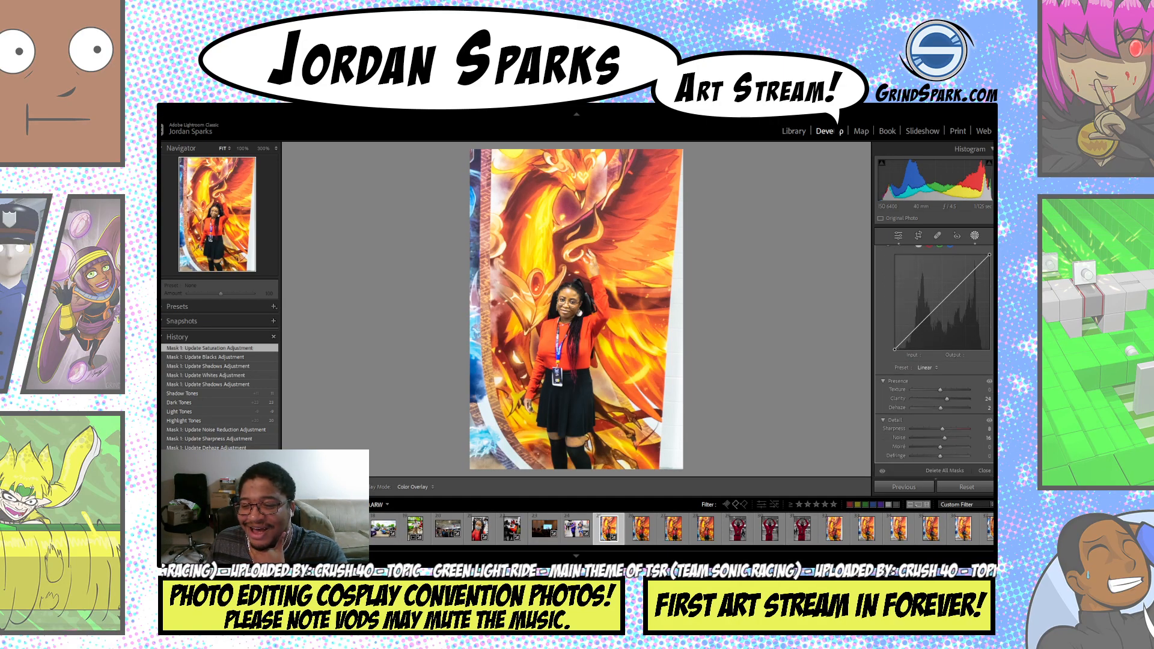
scroll(934, 337, "down", 3)
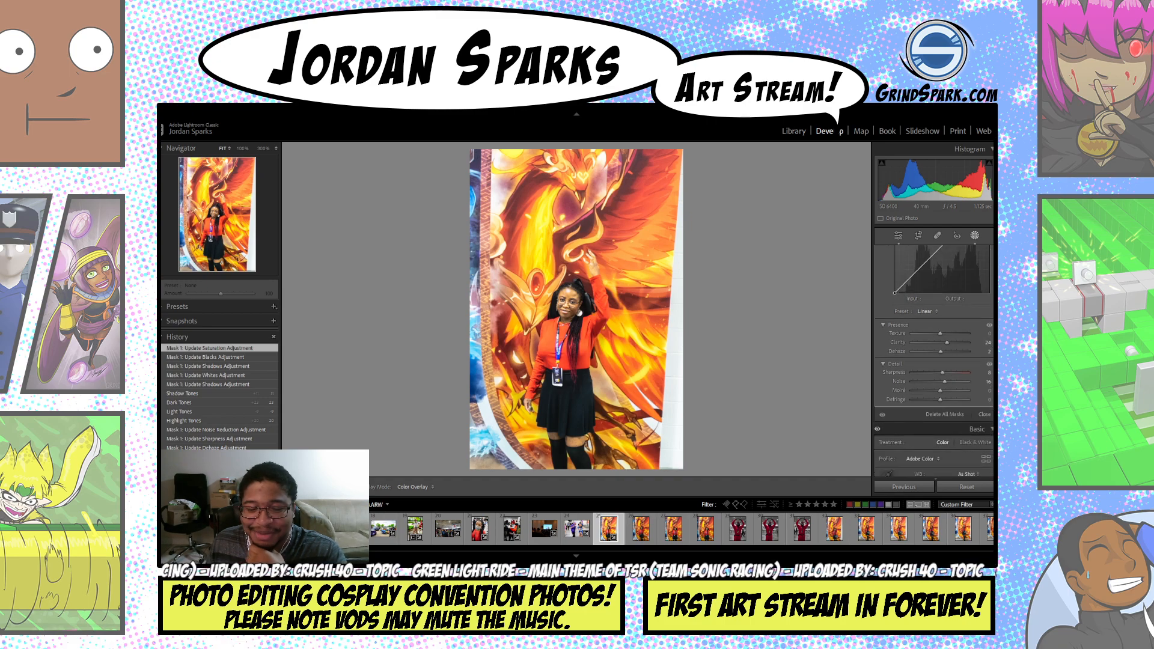
scroll(933, 337, "down", 1)
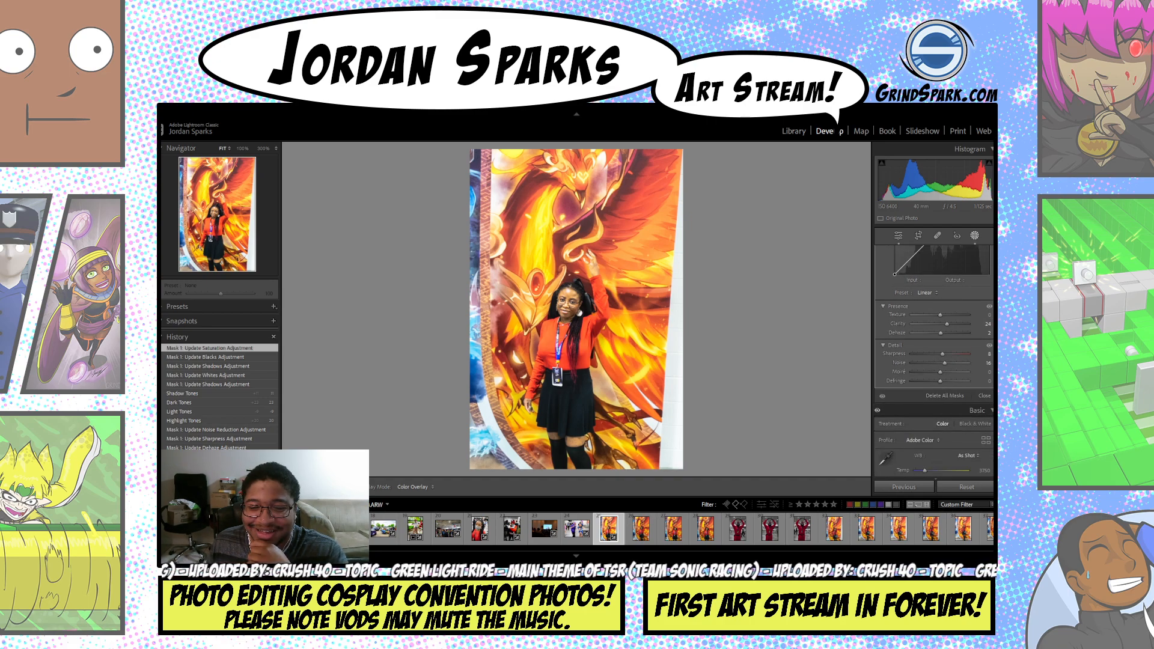
scroll(934, 337, "down", 1)
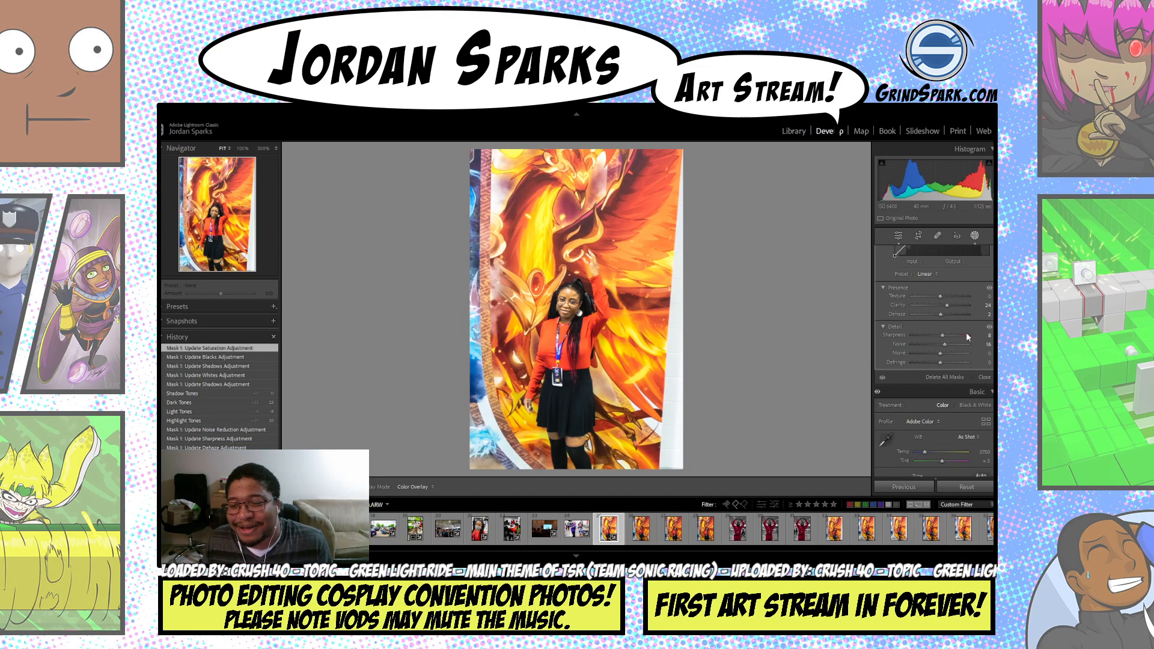
scroll(933, 360, "down", 5)
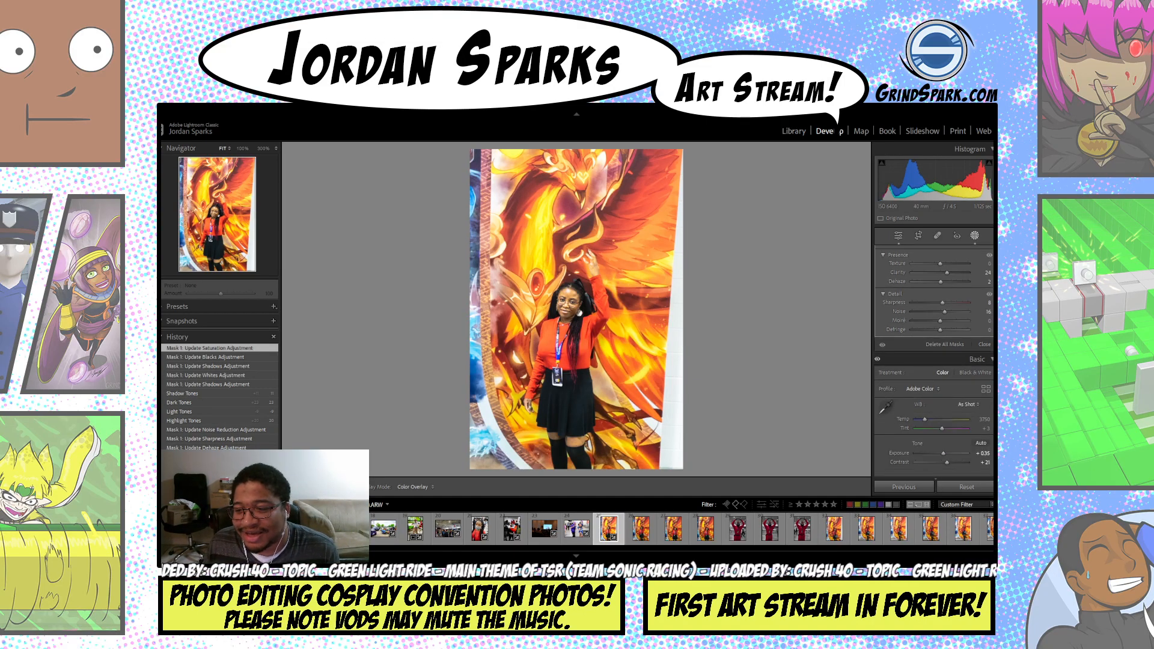
scroll(934, 361, "down", 5)
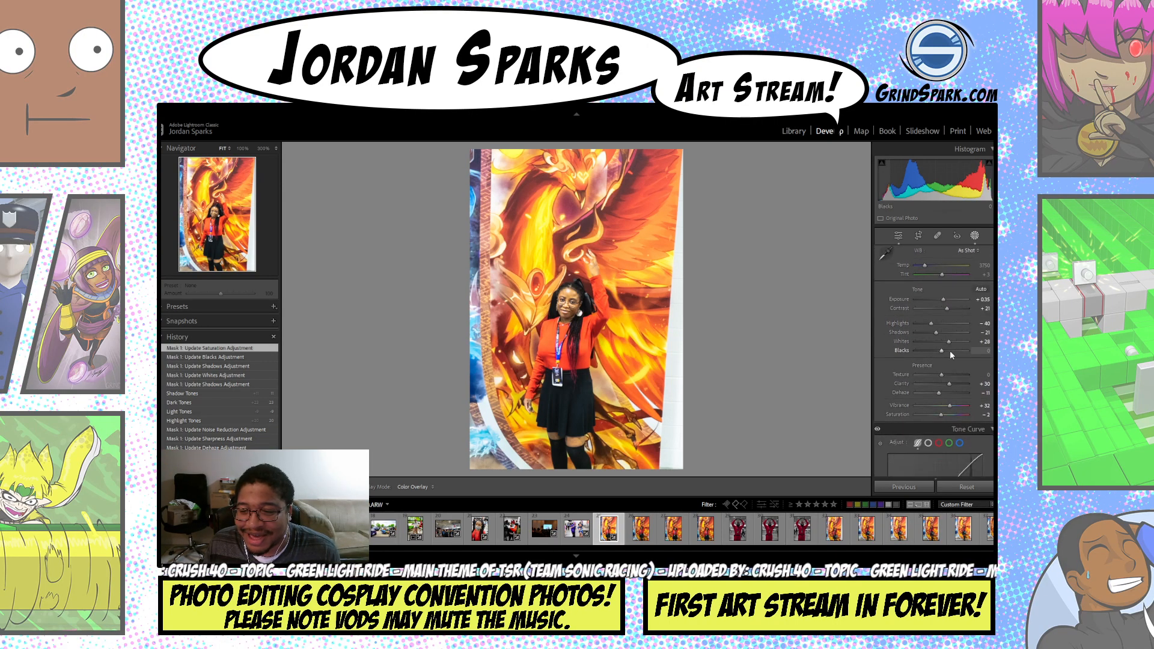
- Set the phoenix-backdrop photo's Red Luminance to -13, Red Saturation to +32, Orange Saturation to +37 and Yellow Saturation to +70
left_click_drag(950, 351, 940, 352)
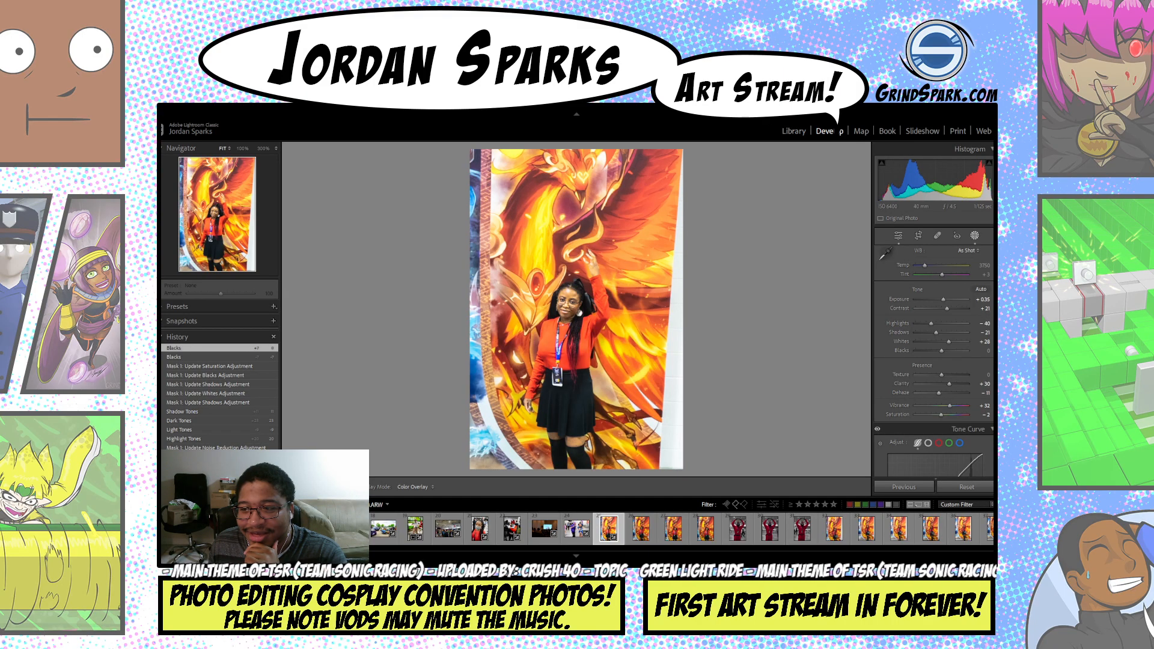
scroll(933, 337, "down", 2)
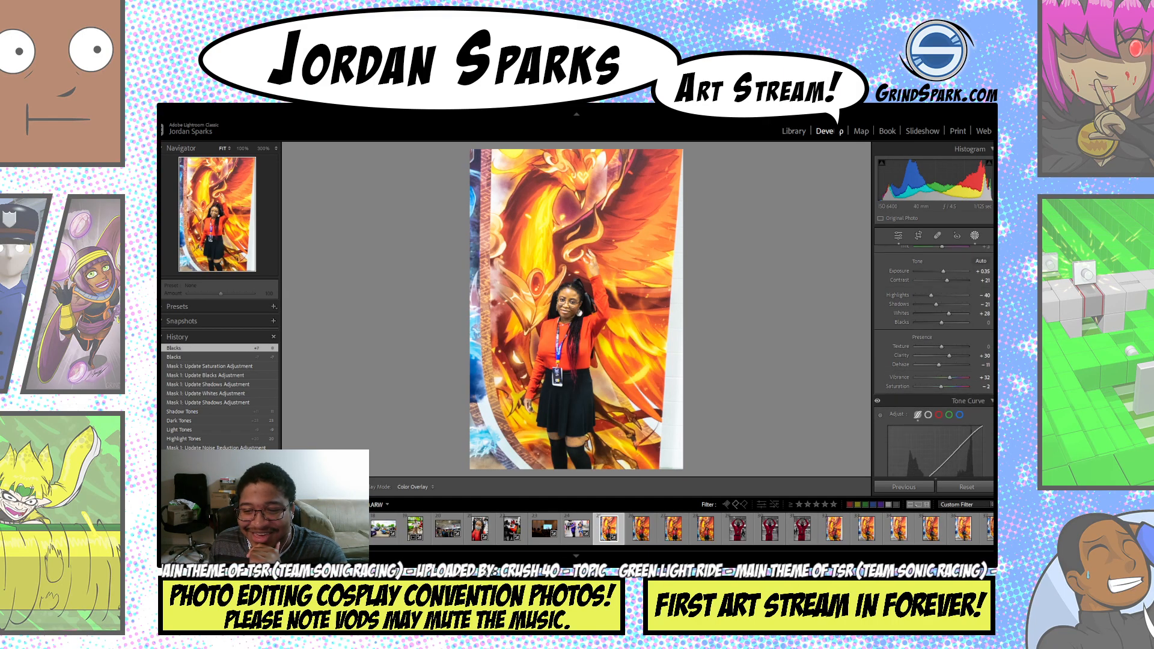
scroll(934, 361, "down", 8)
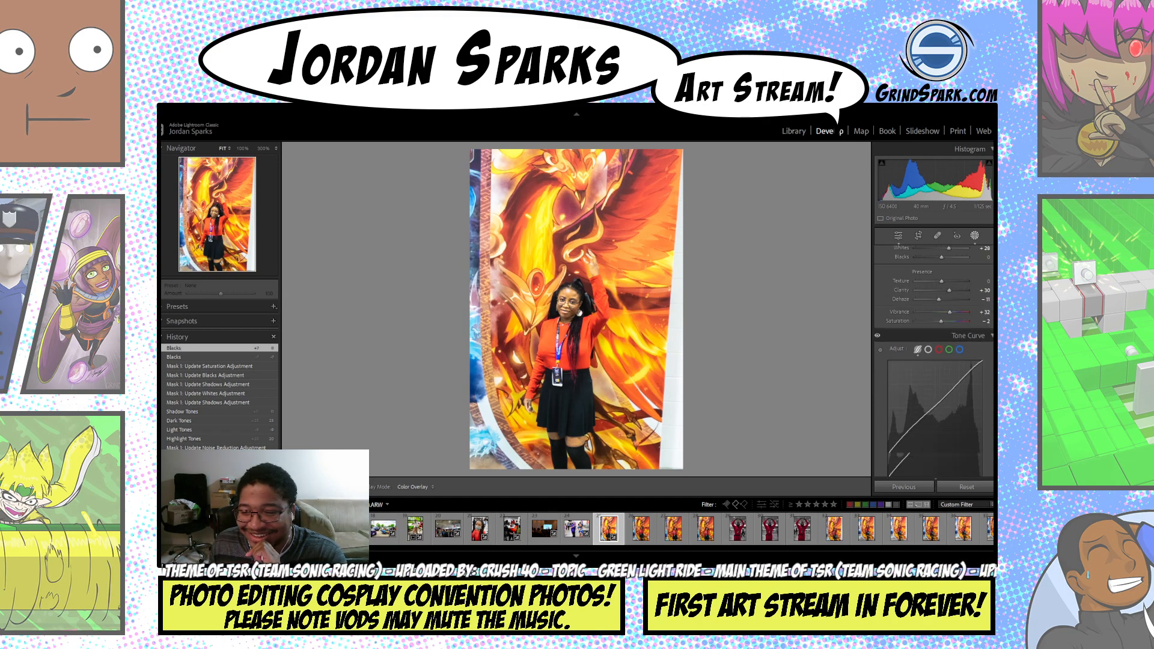
scroll(947, 355, "down", 1)
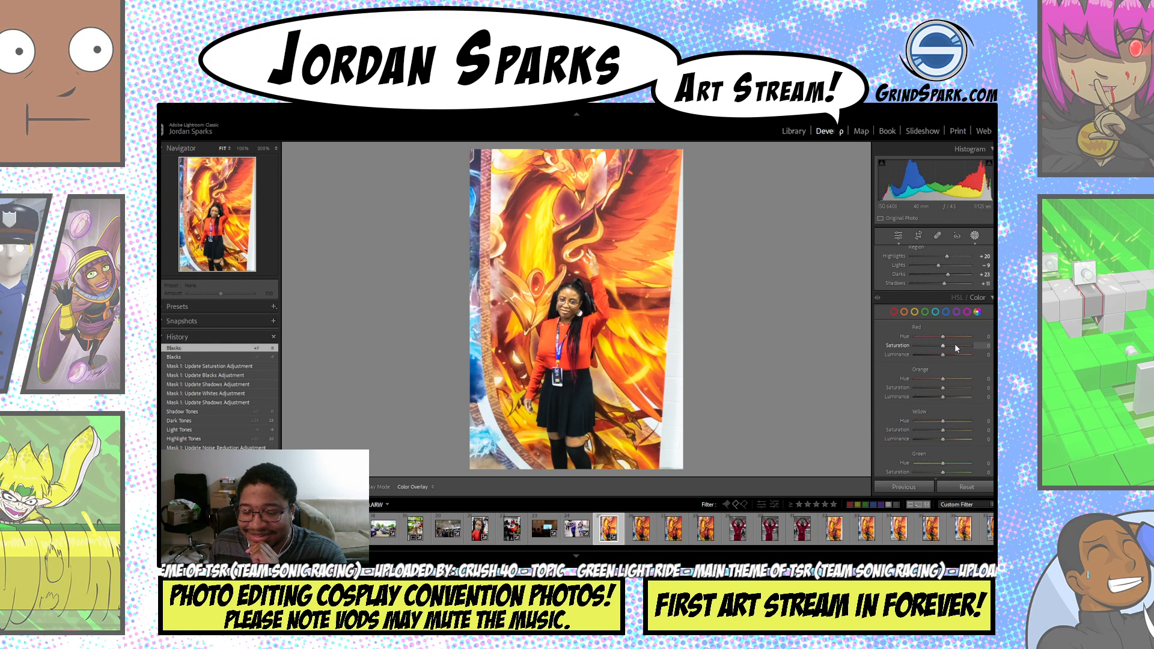
left_click_drag(946, 355, 938, 355)
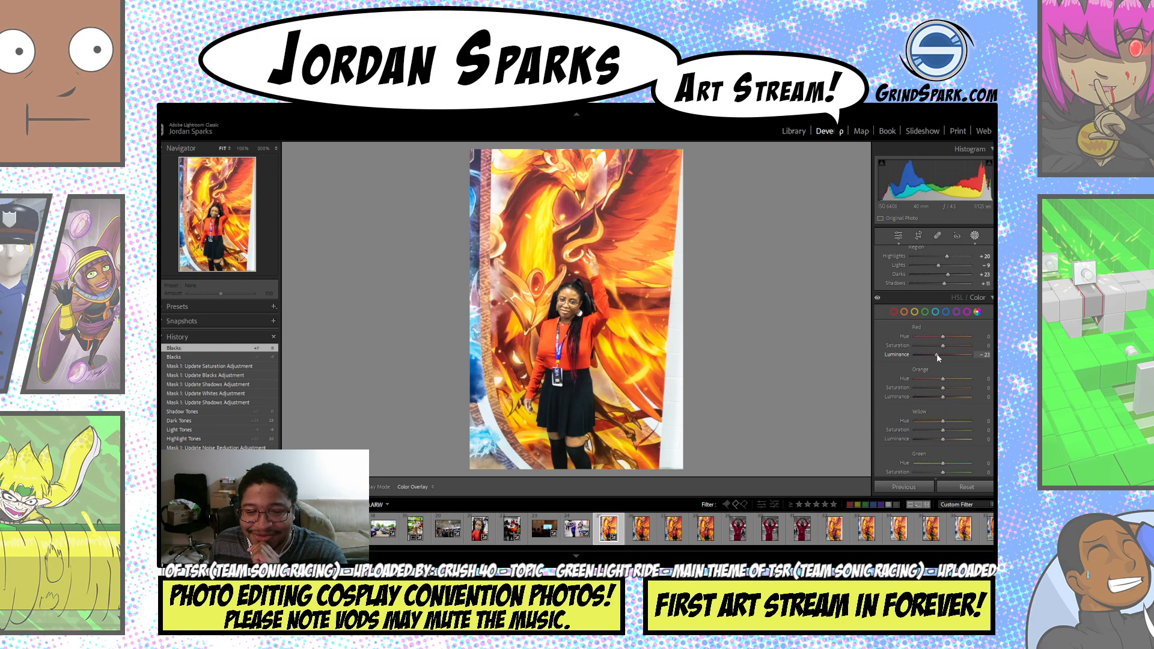
left_click_drag(944, 346, 954, 348)
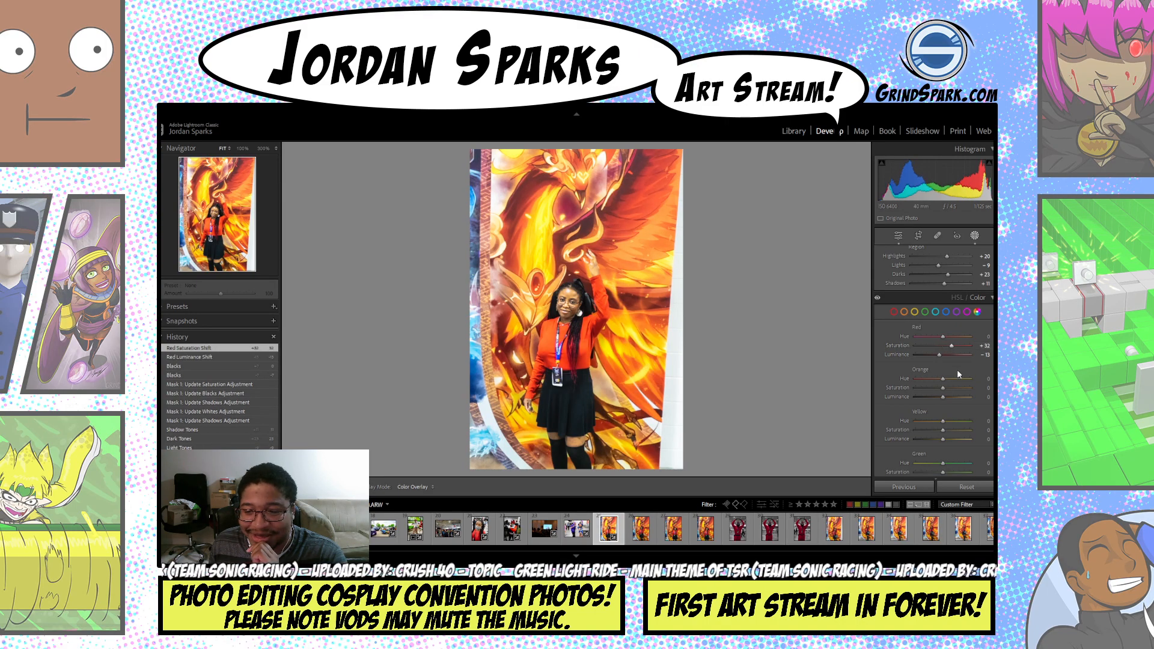
left_click_drag(957, 391, 958, 389)
left_click_drag(955, 431, 963, 433)
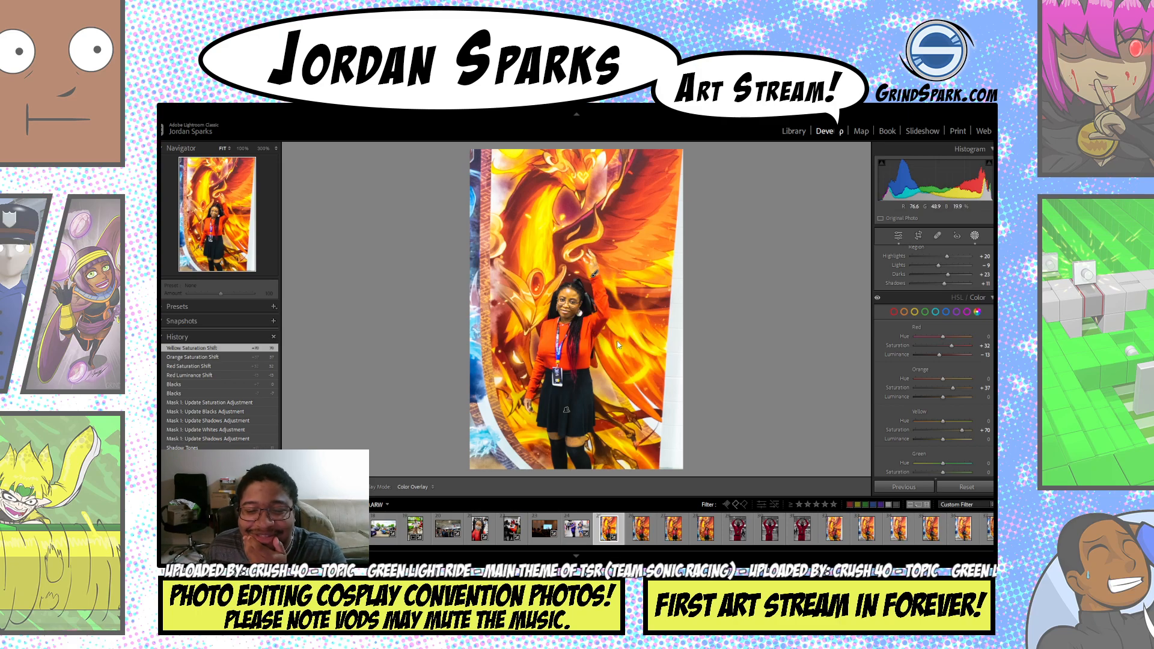
- Compare the edited photo of the woman with the neighbouring unedited shots at the phoenix backdrop
left_click(639, 538)
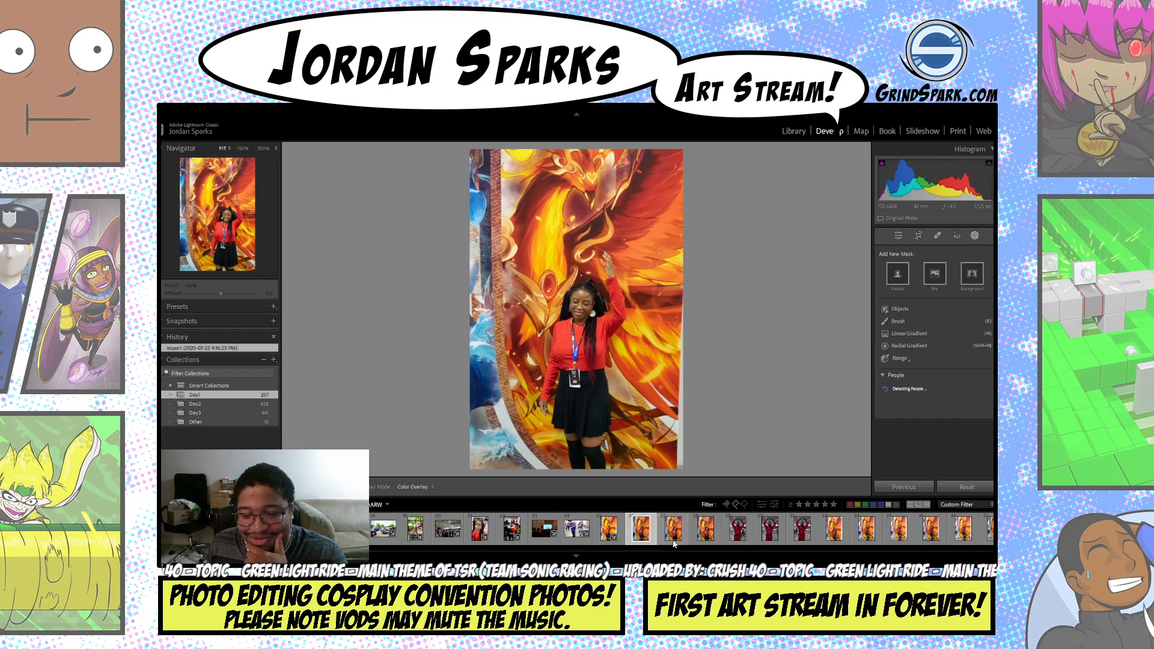
left_click(674, 541)
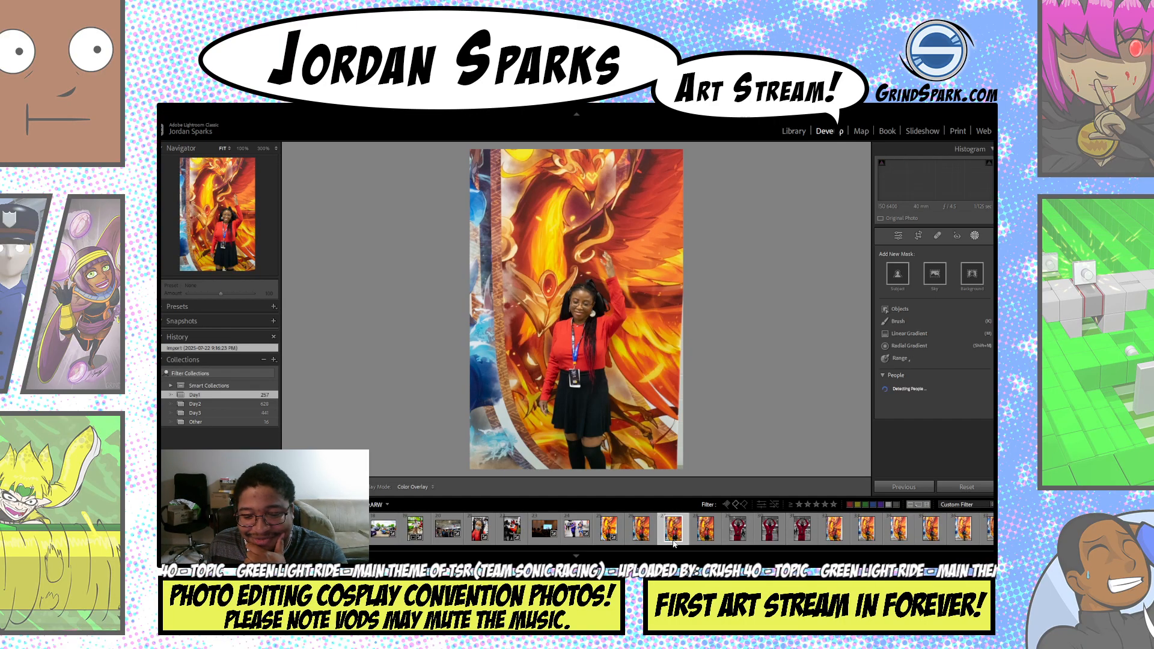
left_click(708, 540)
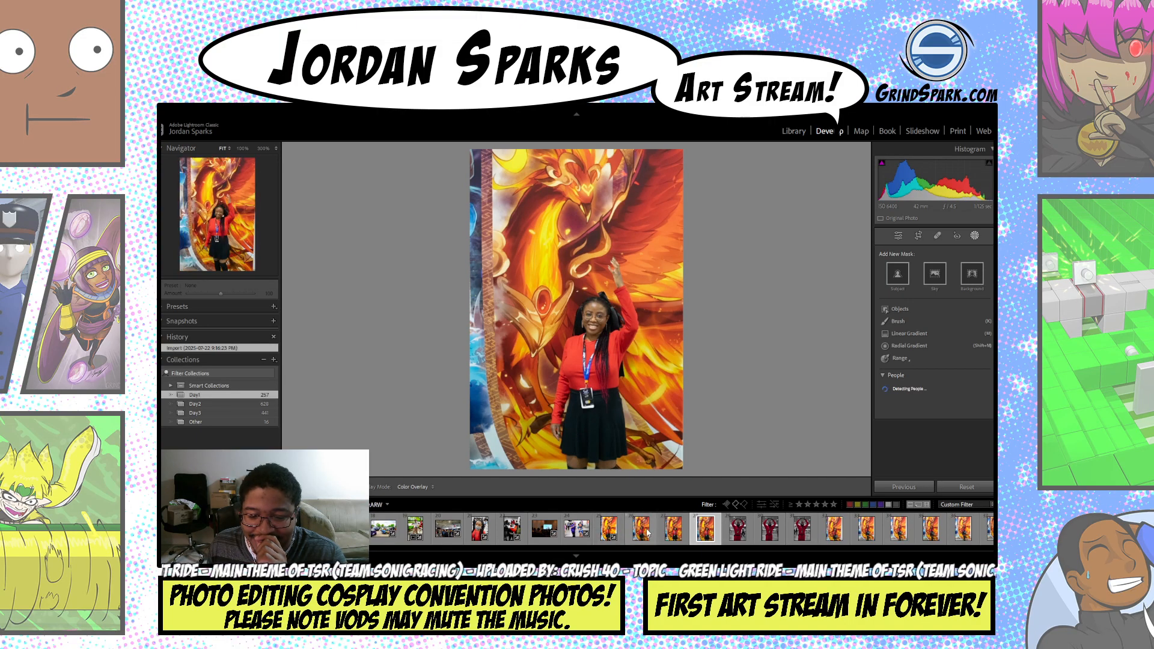
left_click(622, 531)
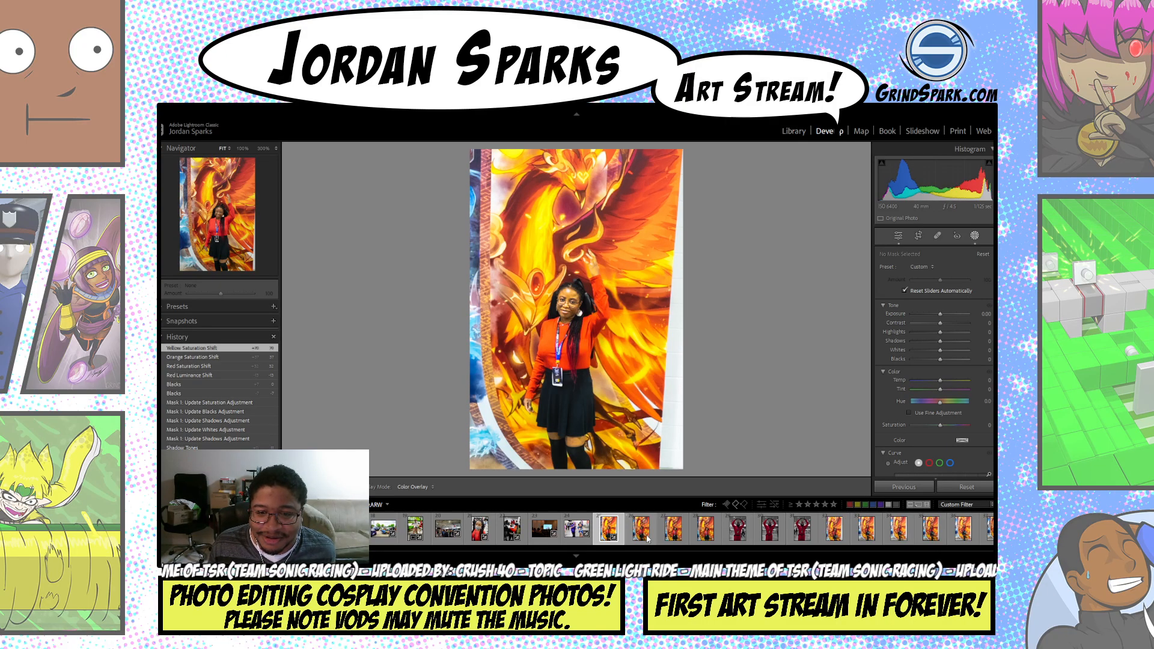
left_click(647, 538)
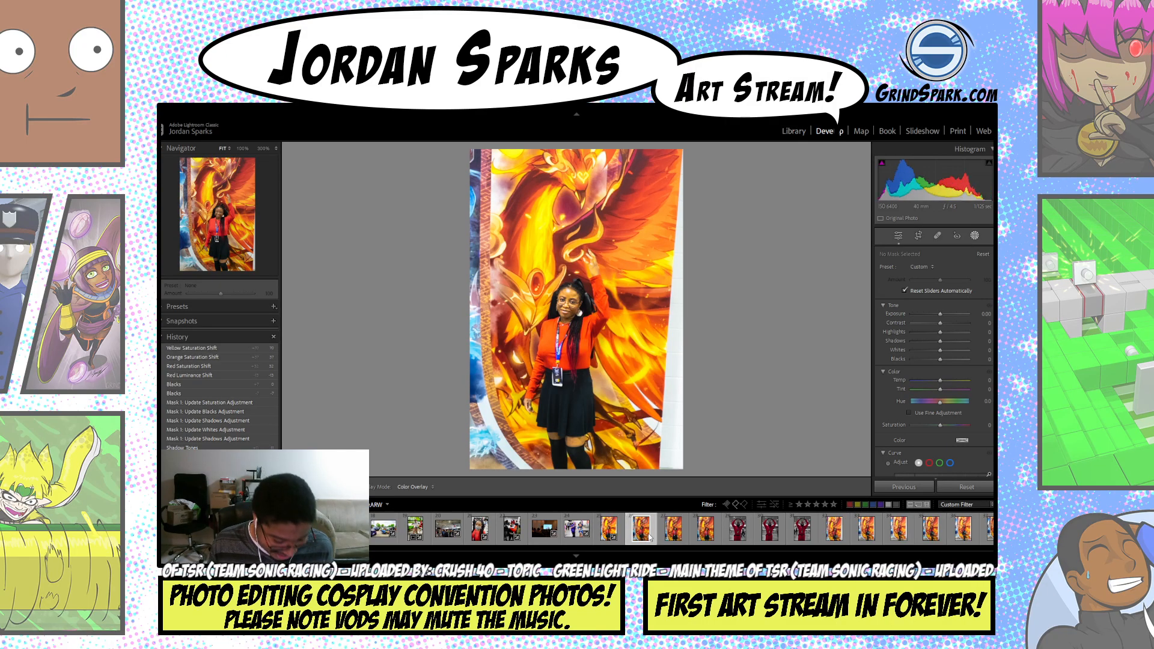
- Leave masking and paste the edited photo's settings onto the other three shots of the woman at the phoenix backdrop
left_click(609, 529)
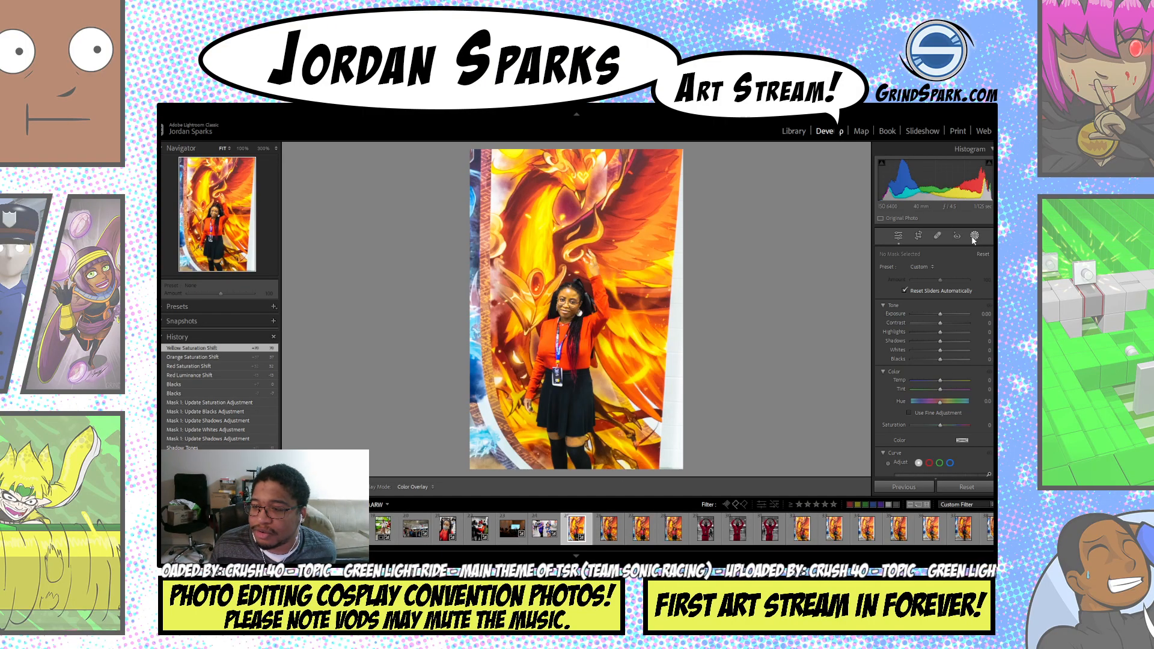
left_click(898, 241)
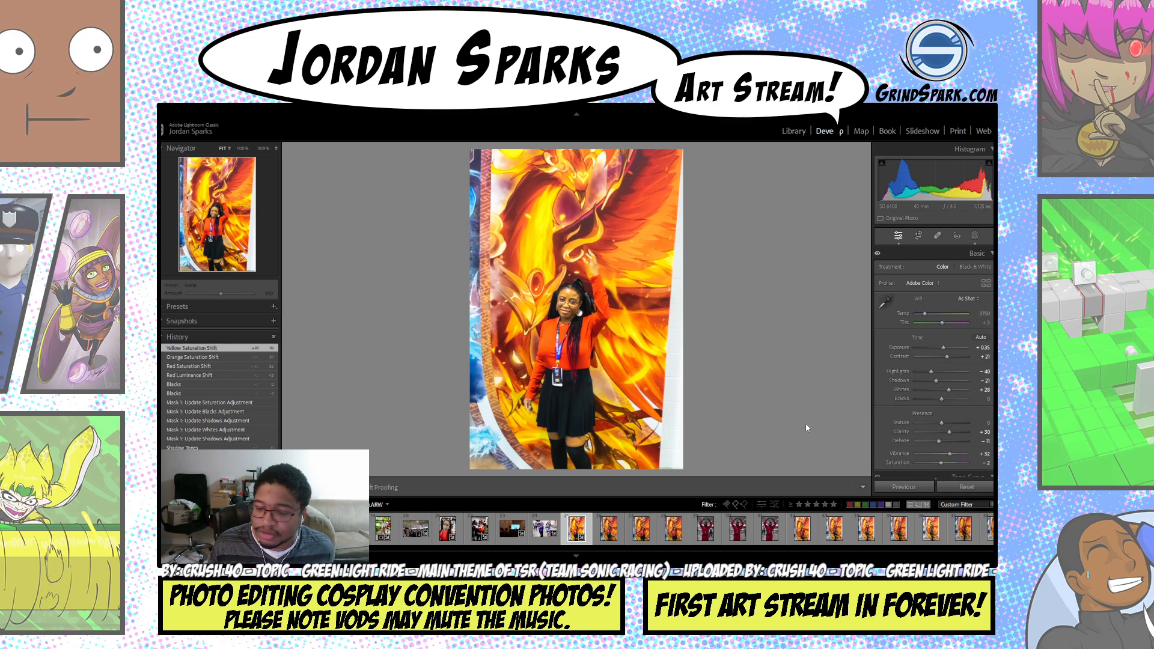
left_click(615, 530)
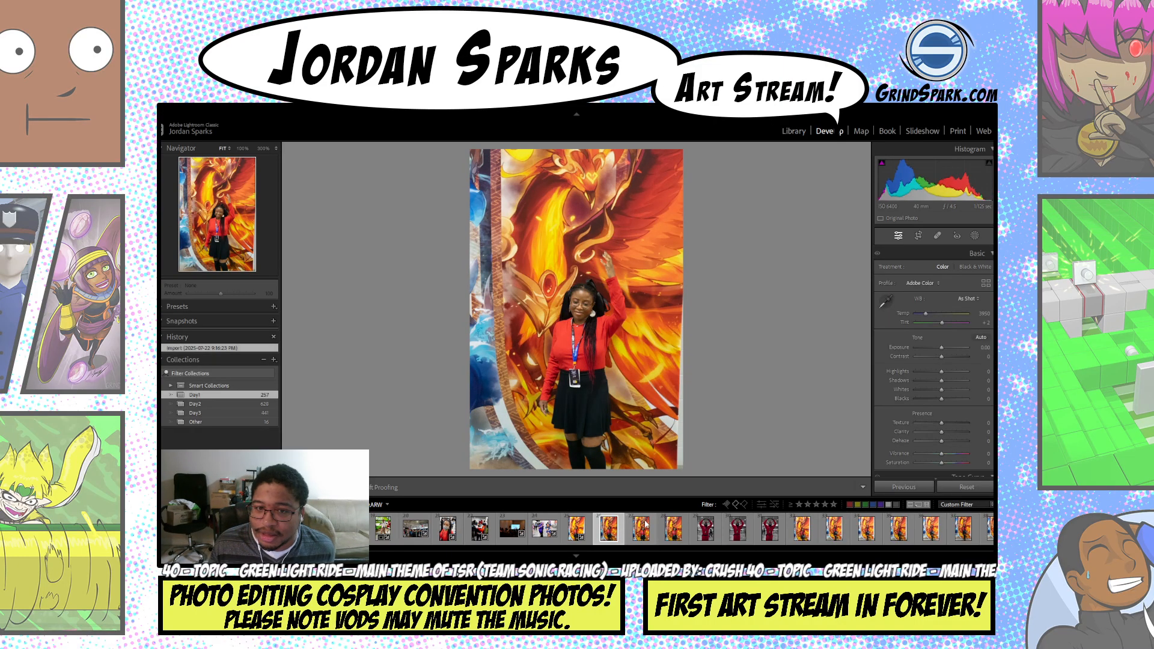
key("ctrl+v")
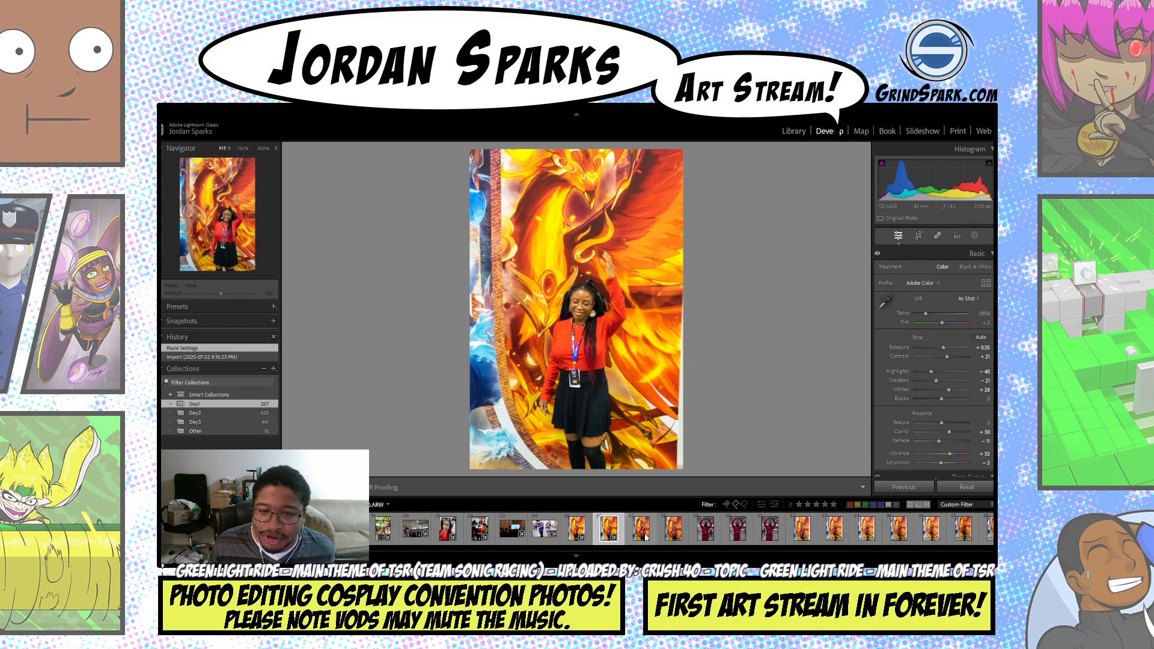
left_click(645, 537)
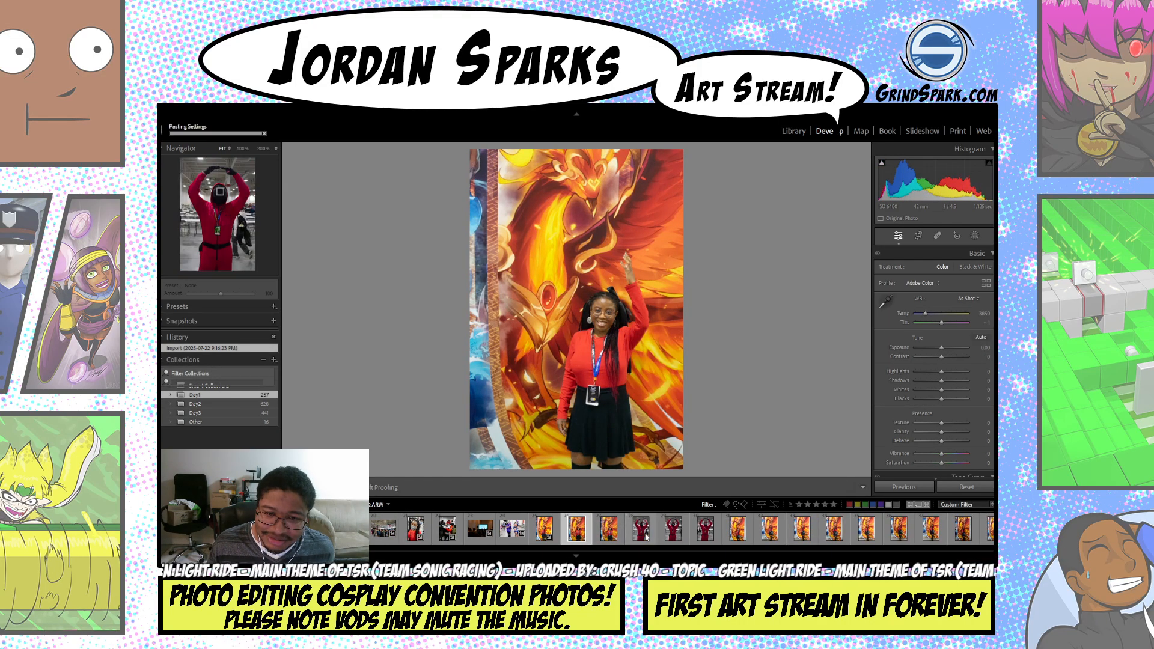
key("ctrl+shift+v")
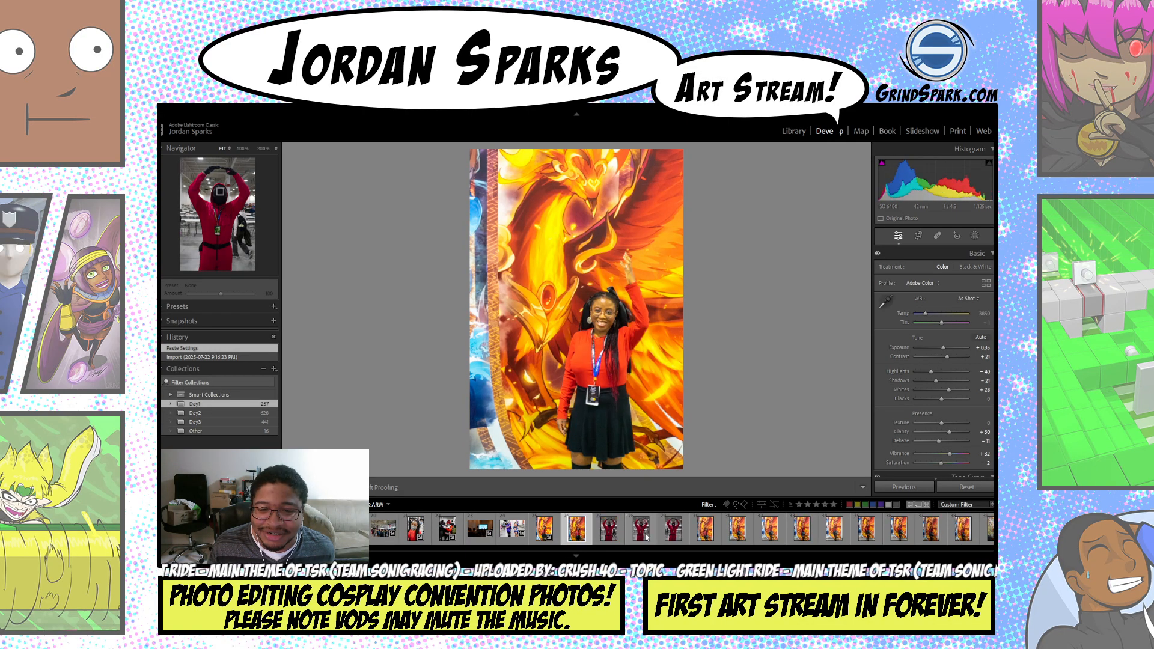
left_click(617, 533)
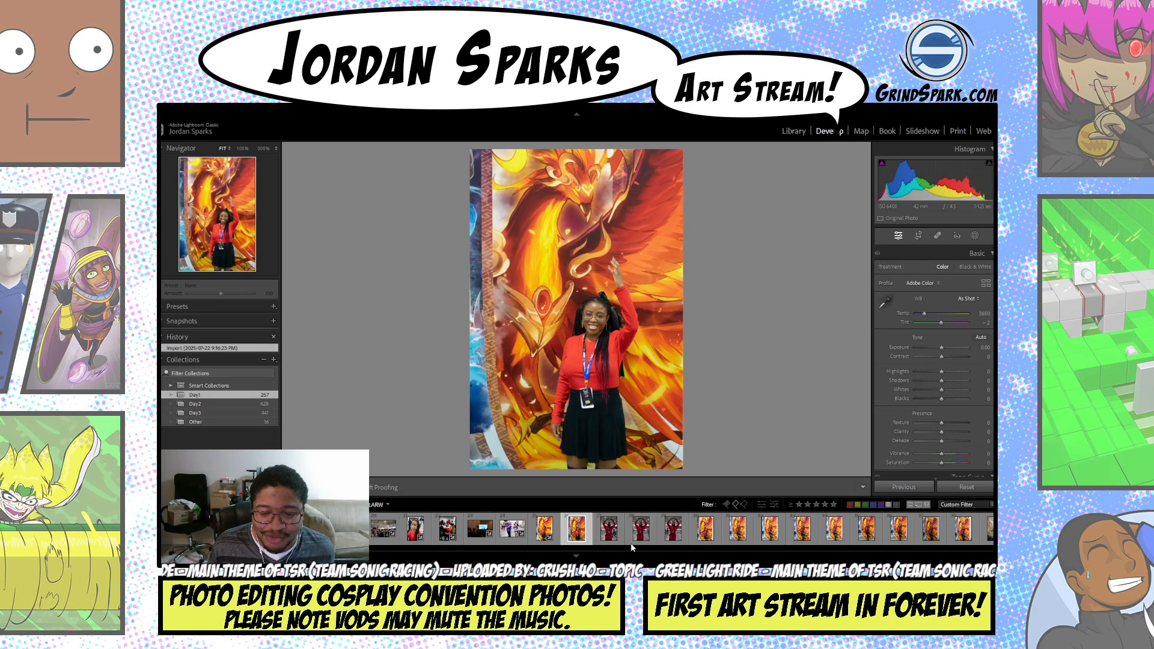
key("ctrl+shift+v")
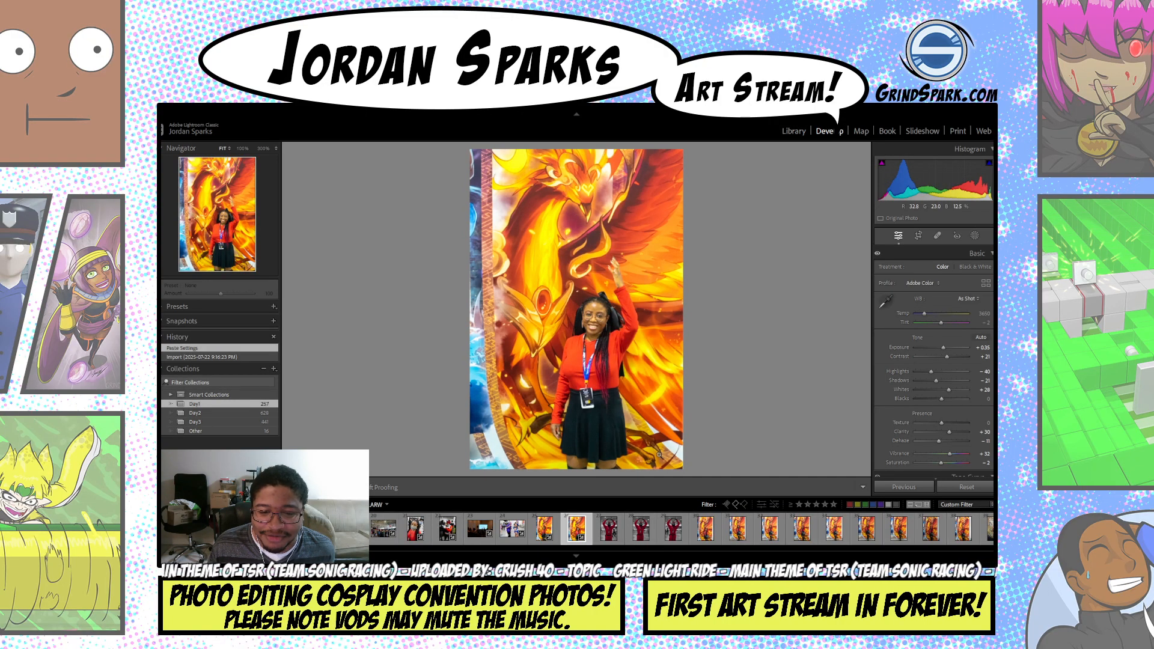
- Set the red-jumpsuit cosplayer photo's Exposure to +1.23, Contrast +32, Highlights -39, Shadows +47, Whites -30 and Blacks -47
key("Right")
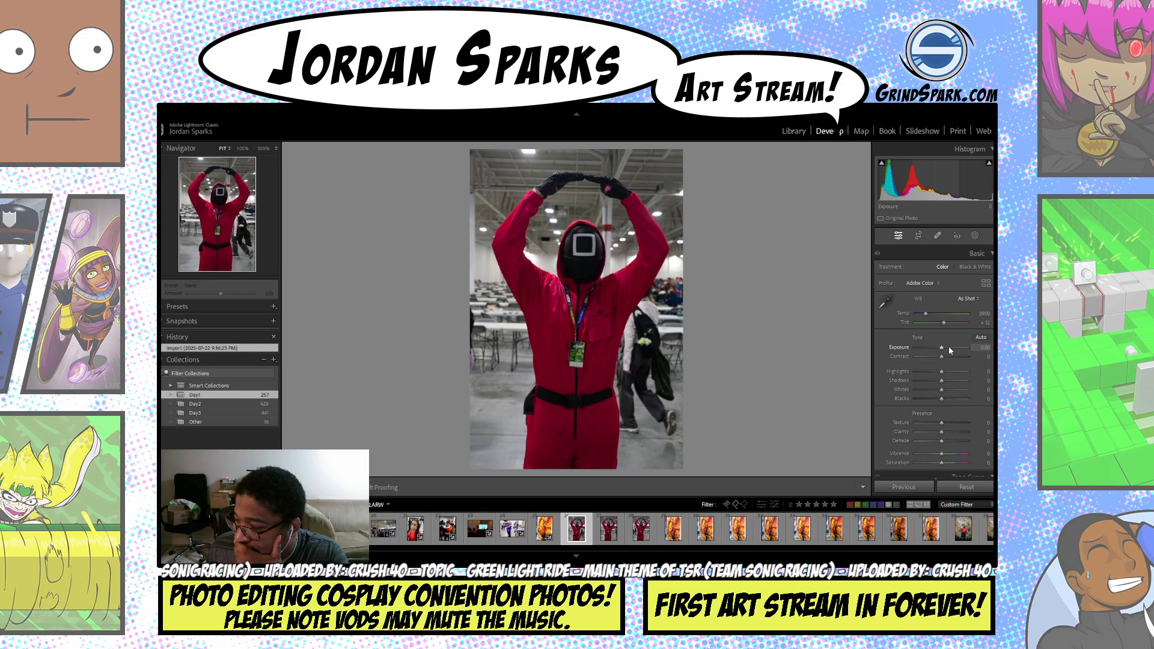
left_click(947, 347)
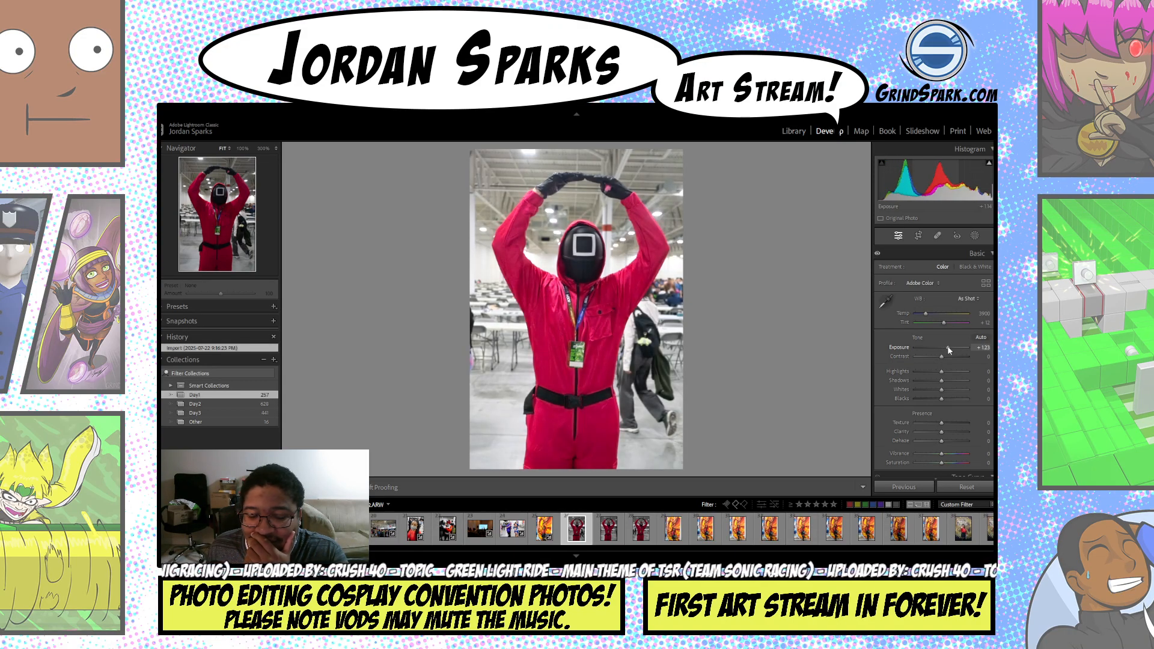
left_click(951, 357)
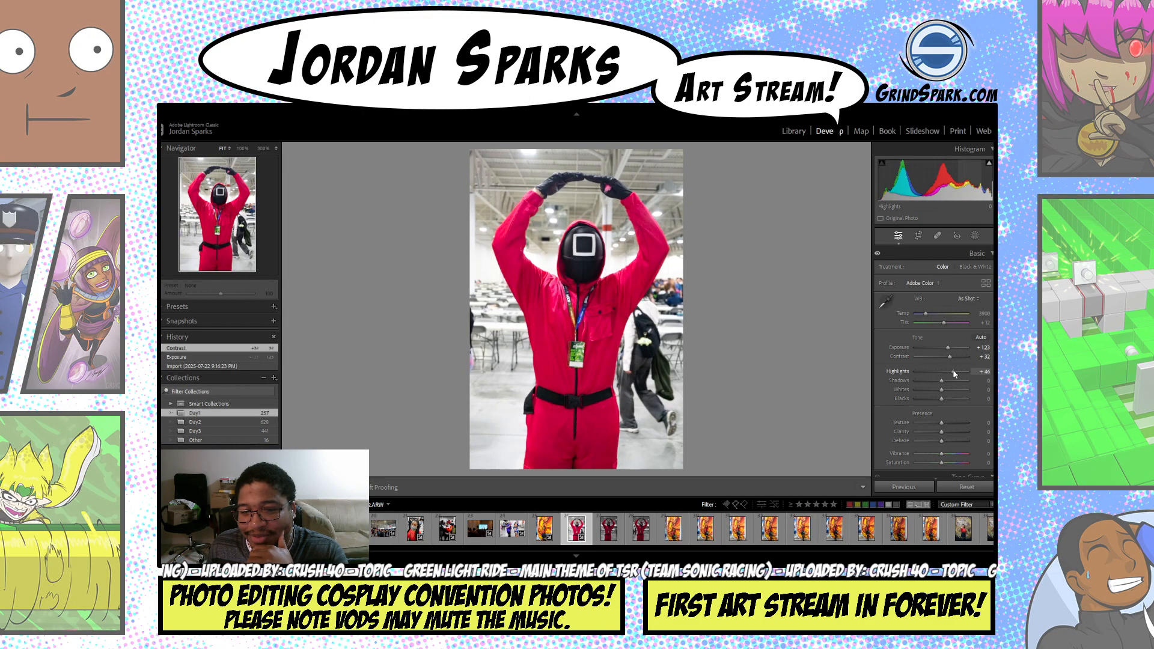
left_click(932, 371)
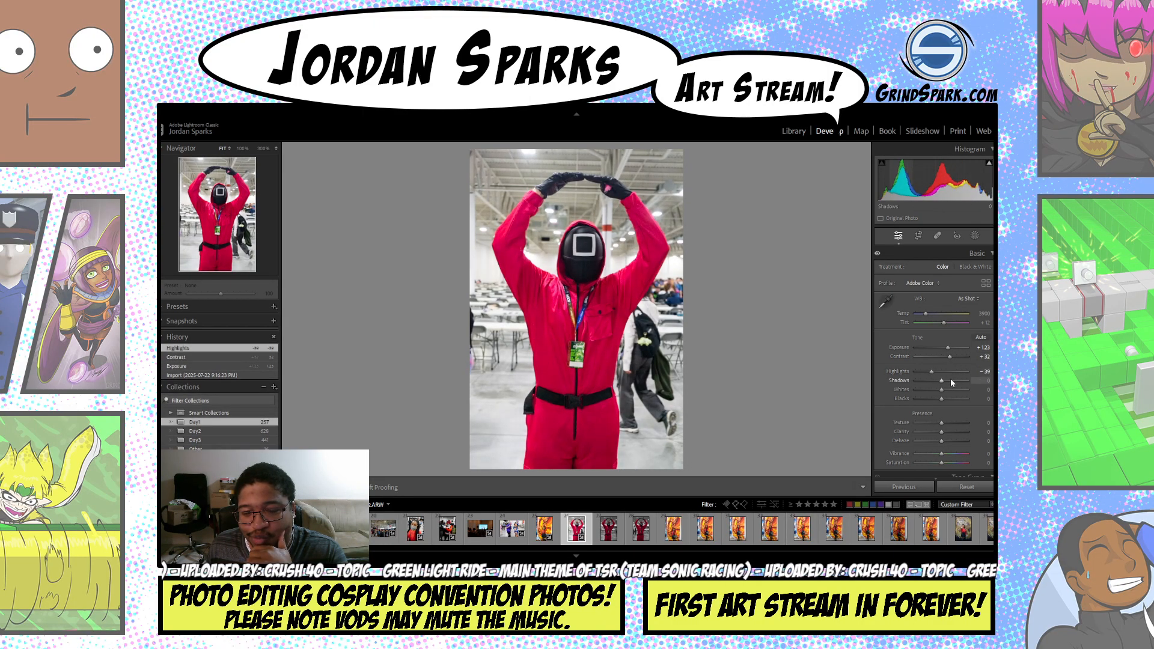
left_click(954, 381)
left_click(953, 380)
left_click(953, 390)
mouse_move(937, 388)
left_mouse_down()
mouse_move(955, 398)
mouse_move(929, 399)
left_mouse_up()
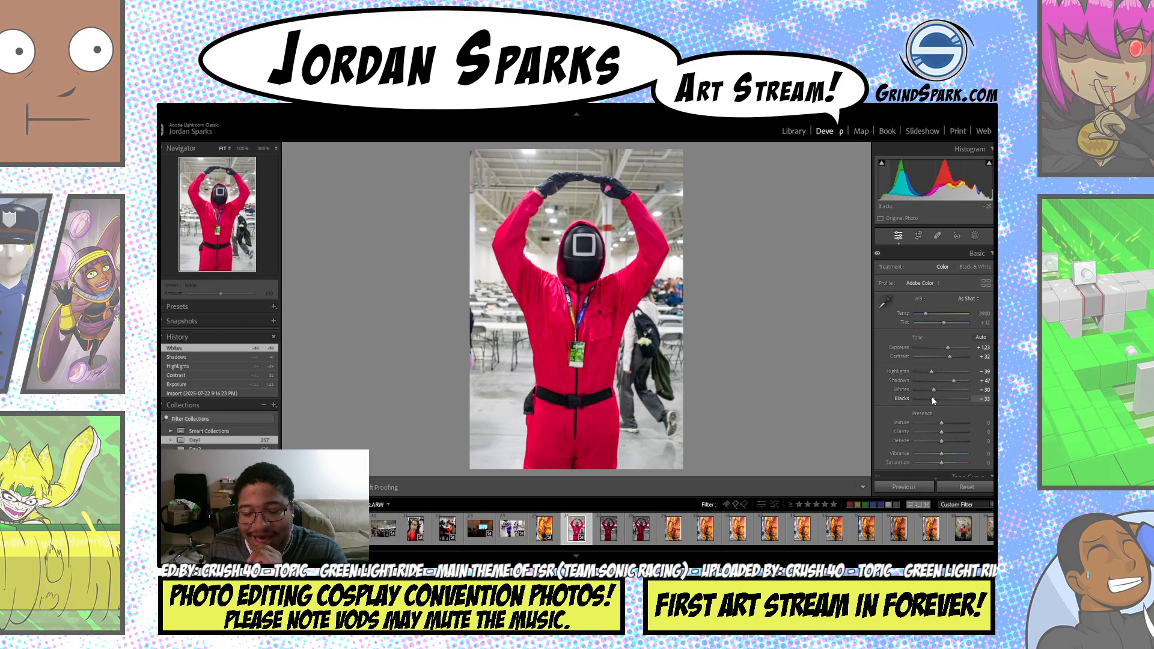
- Set the cosplayer photo's Clarity to +28, Dehaze +39, Vibrance -7 and Saturation +28, and readjust Blacks to -40
left_click(949, 430)
left_click_drag(955, 443, 953, 444)
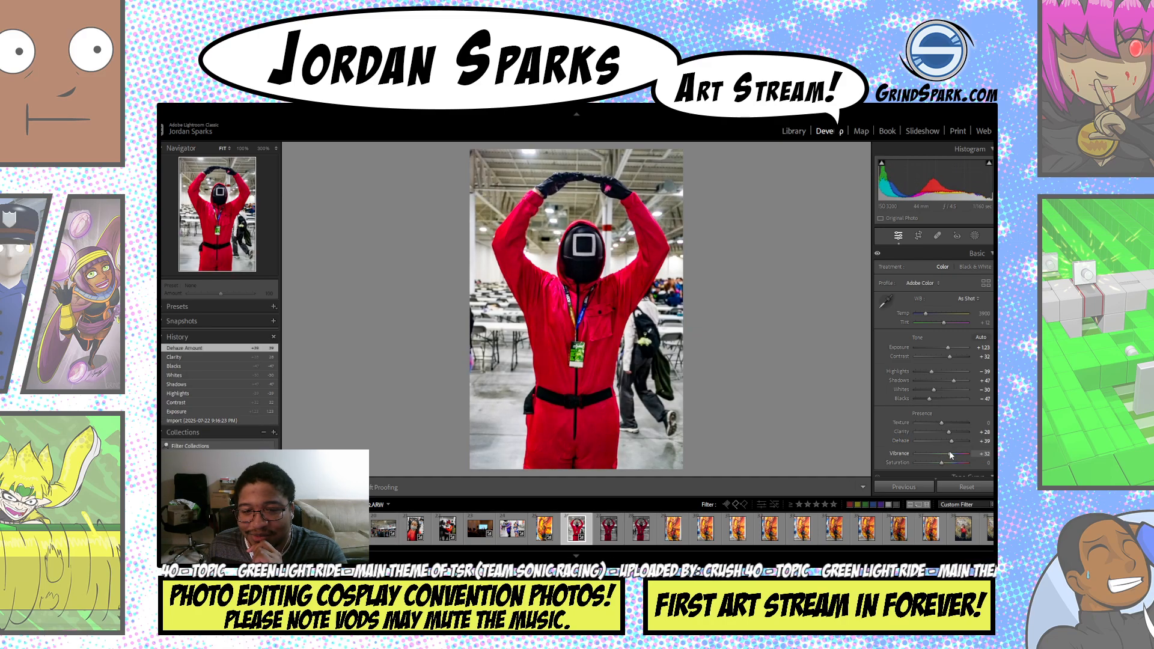
left_click_drag(946, 455, 942, 455)
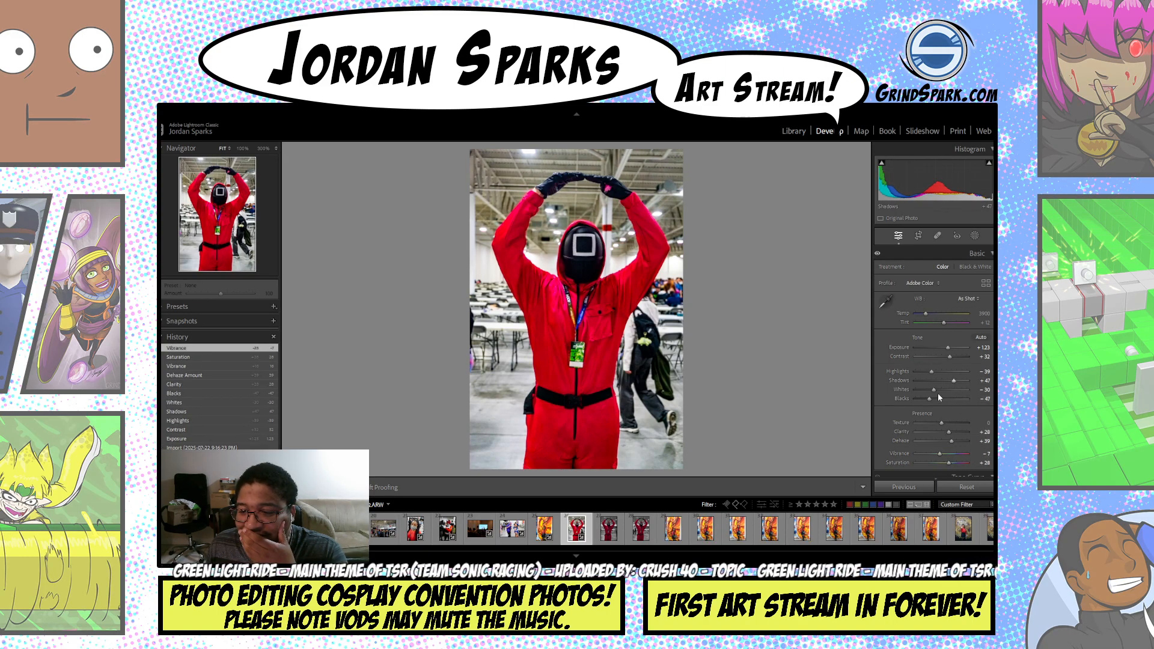
left_click_drag(943, 399, 930, 402)
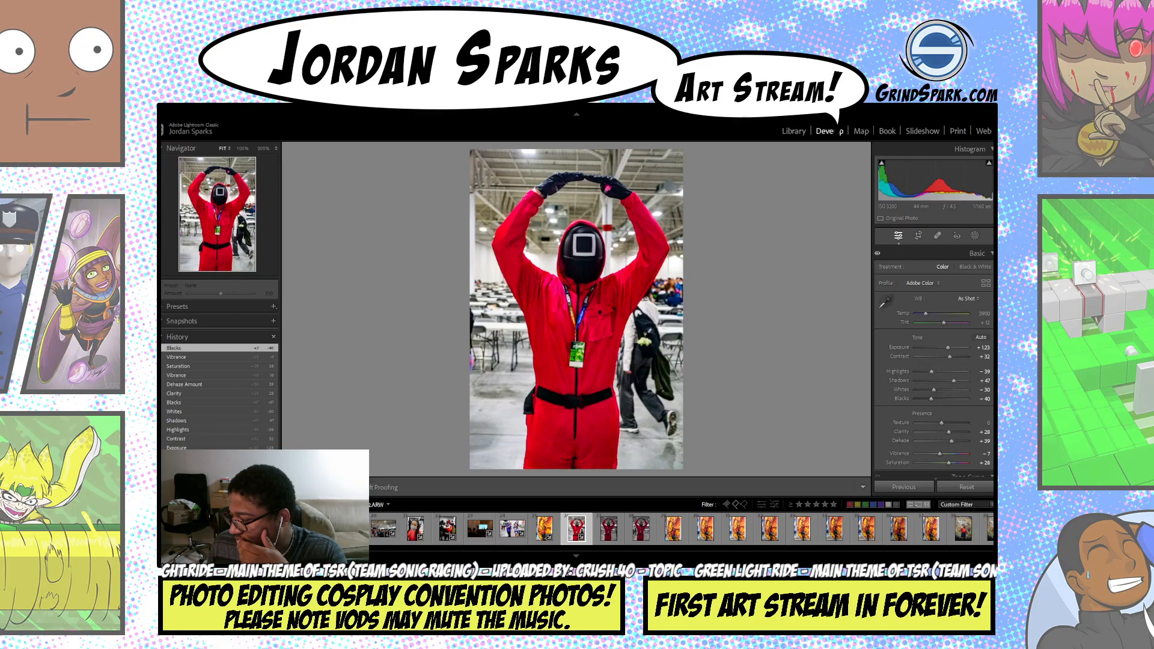
- Set the cosplayer photo's tone curve regions to Highlights +17, Lights -38 and Shadows -2, and lower Darks slightly
scroll(933, 361, "down", 3)
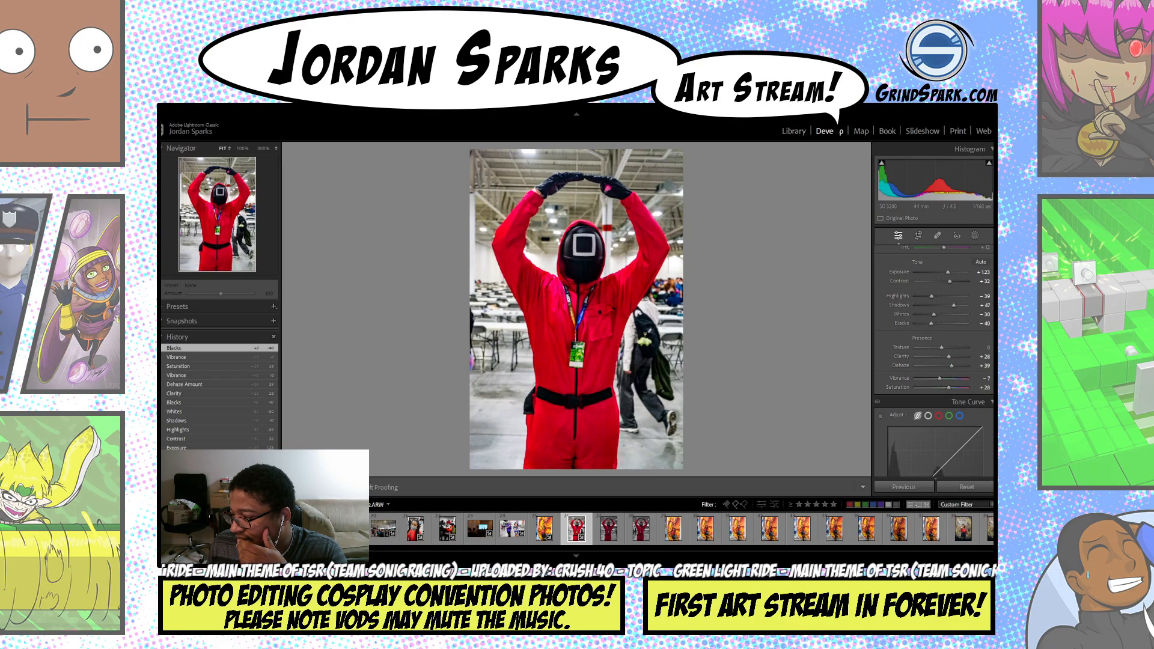
scroll(966, 359, "down", 7)
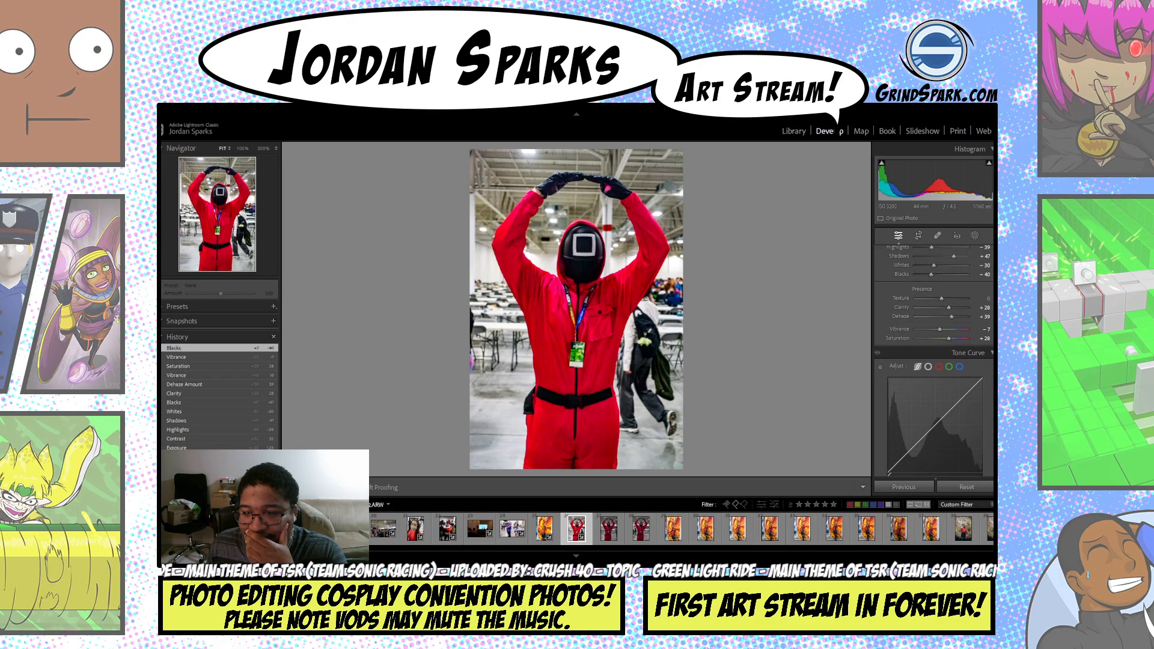
left_click_drag(956, 364, 940, 393)
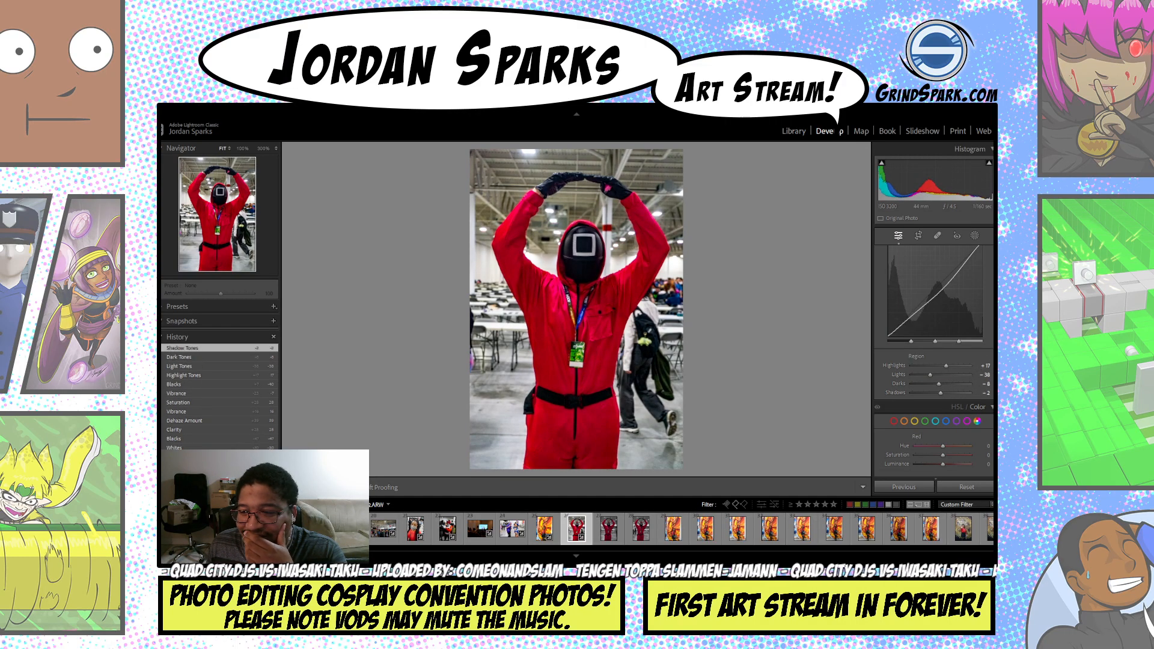
- On the edited phoenix backdrop photo, lower the midtone, raise the highlight and slightly lower the shadow luminance in Color Grading
scroll(928, 310, "up", 5)
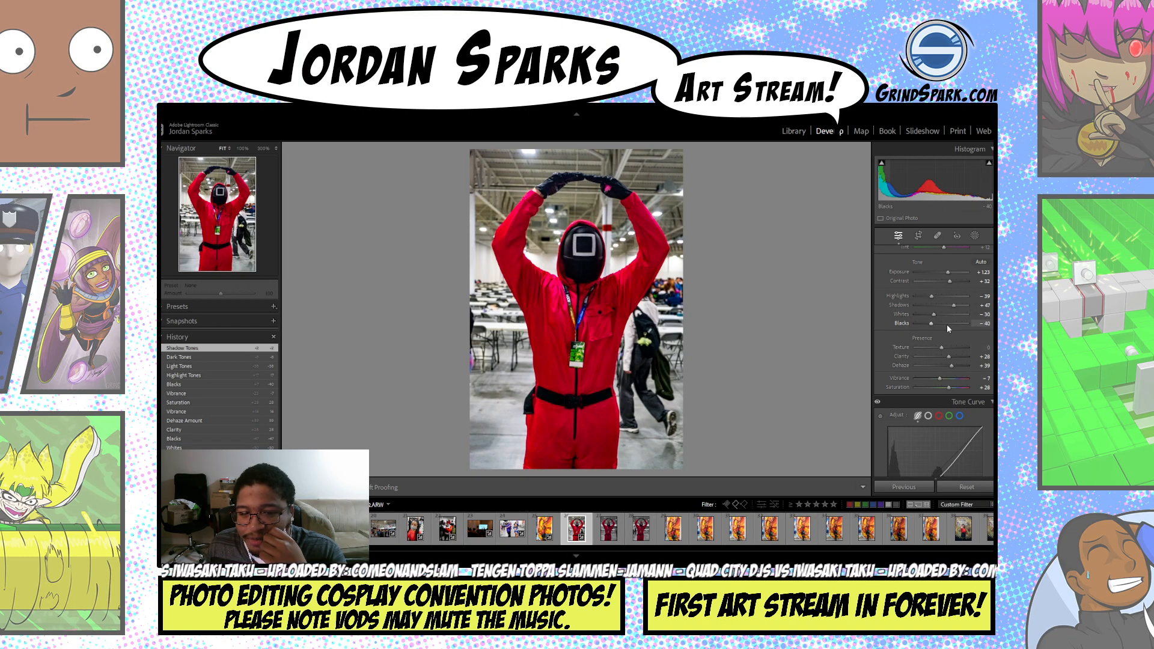
left_click(548, 531)
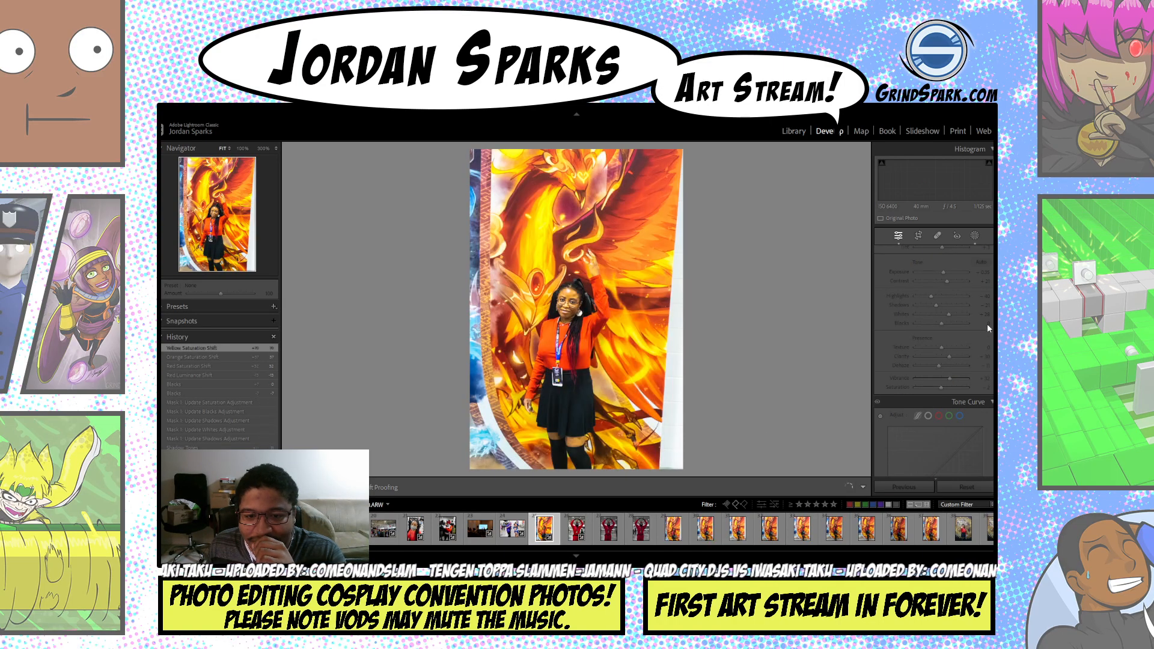
scroll(934, 337, "down", 10)
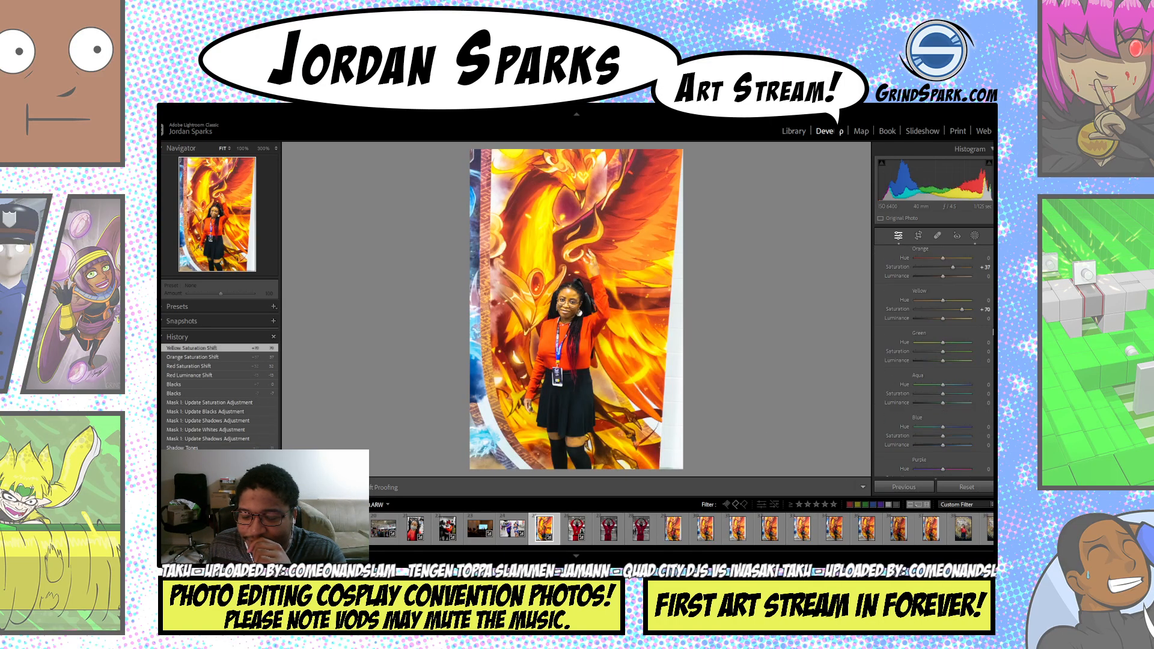
scroll(934, 337, "up", 2)
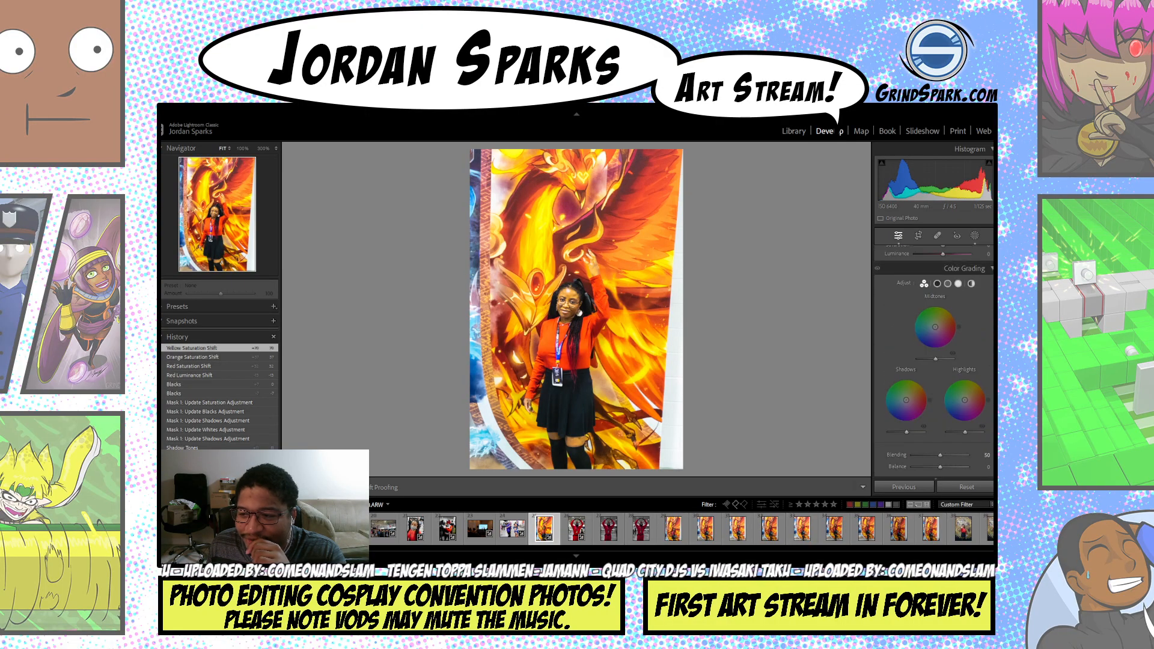
left_click_drag(935, 359, 928, 359)
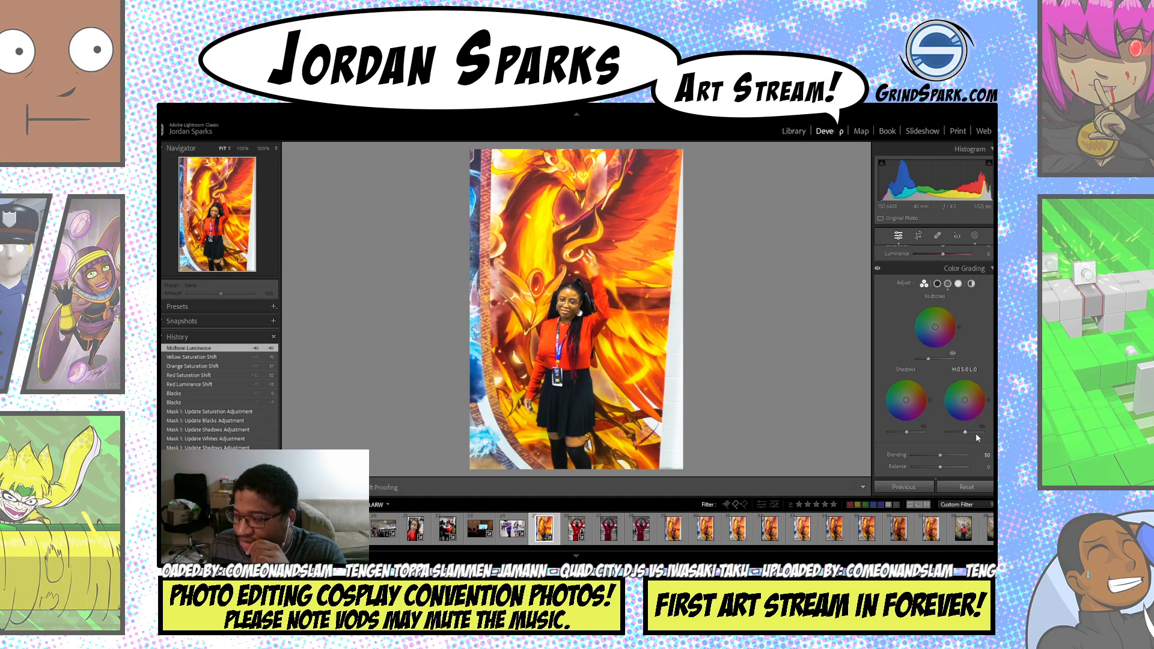
left_click_drag(975, 433, 905, 431)
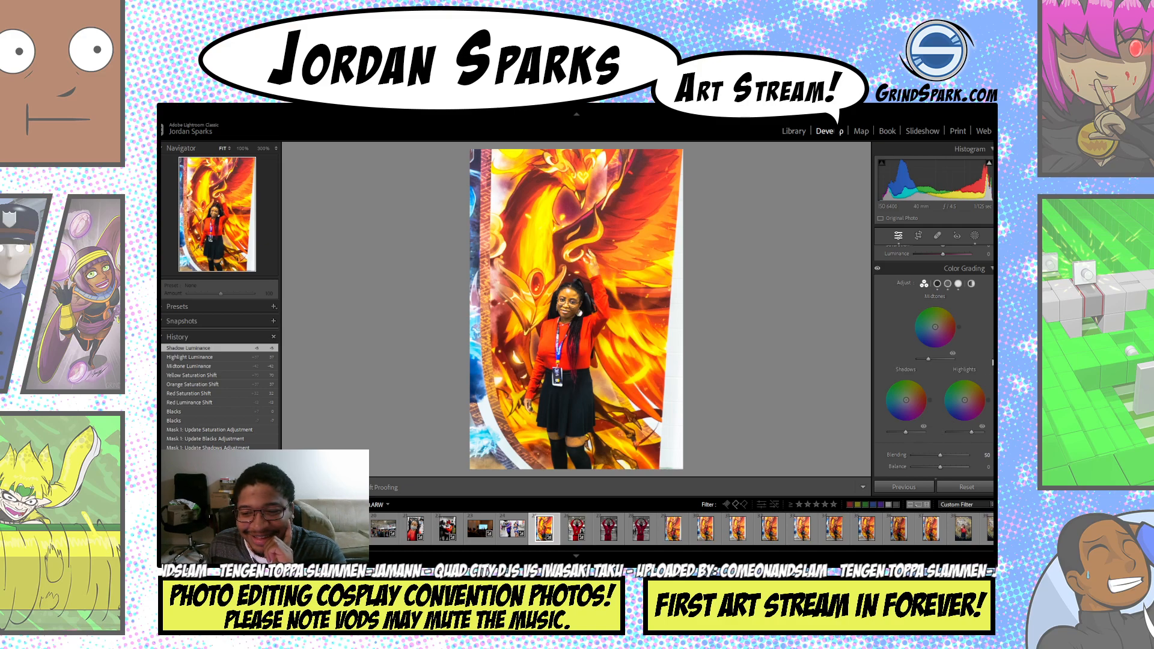
- Set the phoenix photo's manual Luminance noise reduction to 22
scroll(934, 361, "down", 3)
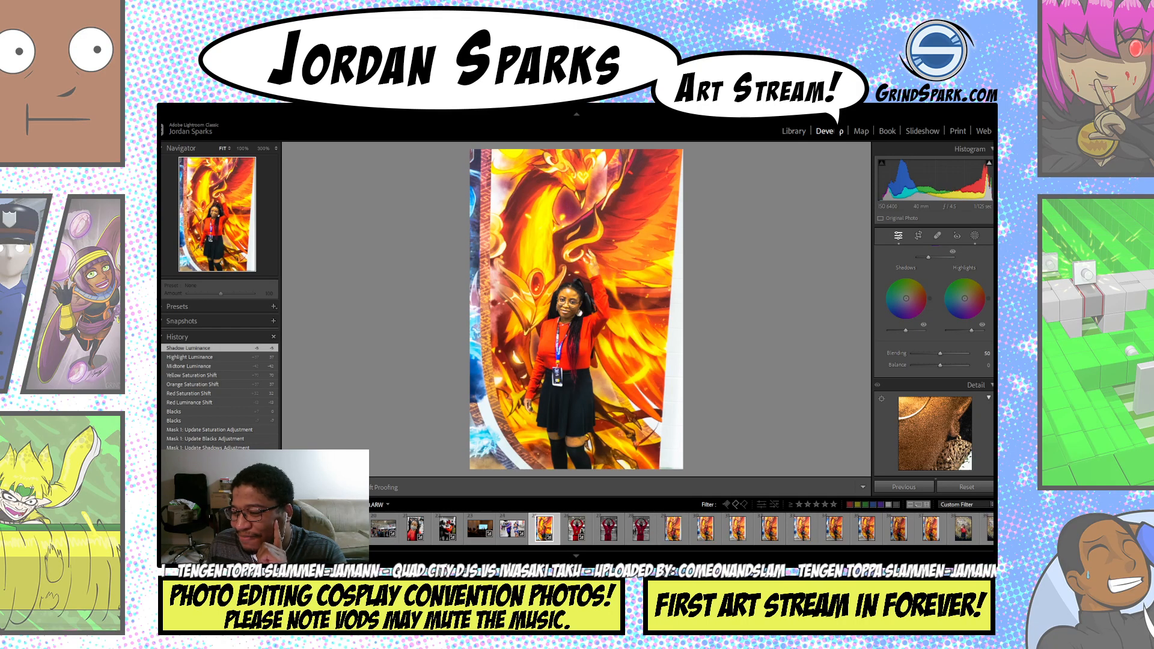
scroll(933, 361, "down", 3)
scroll(934, 361, "down", 3)
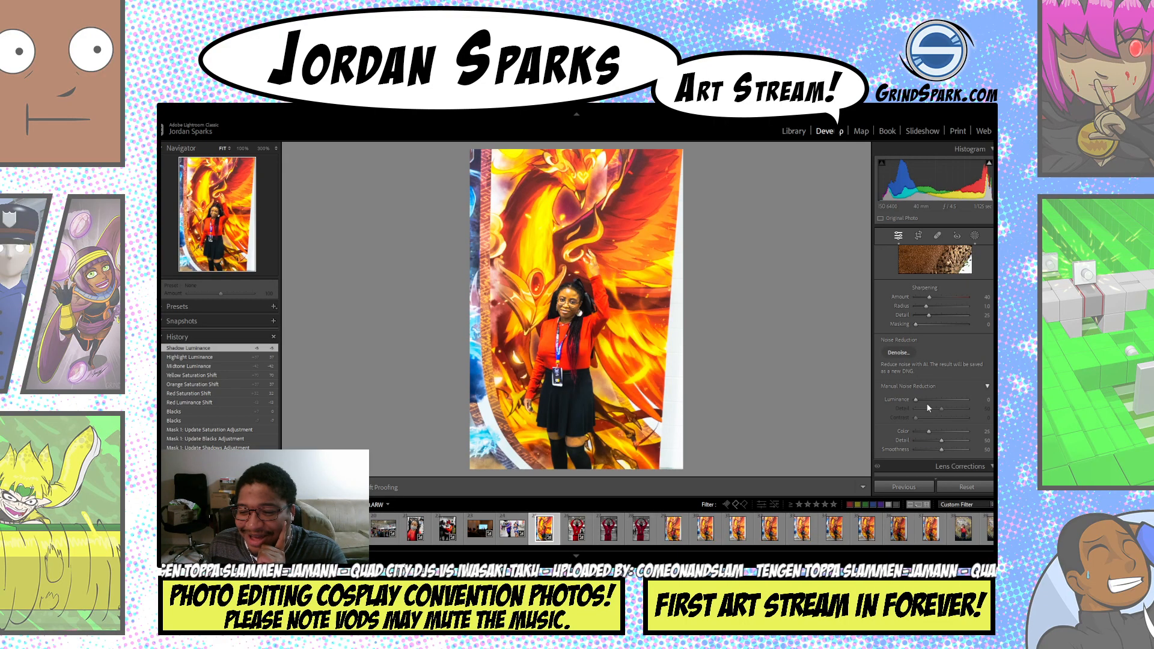
left_click_drag(929, 401, 928, 401)
scroll(933, 361, "down", 3)
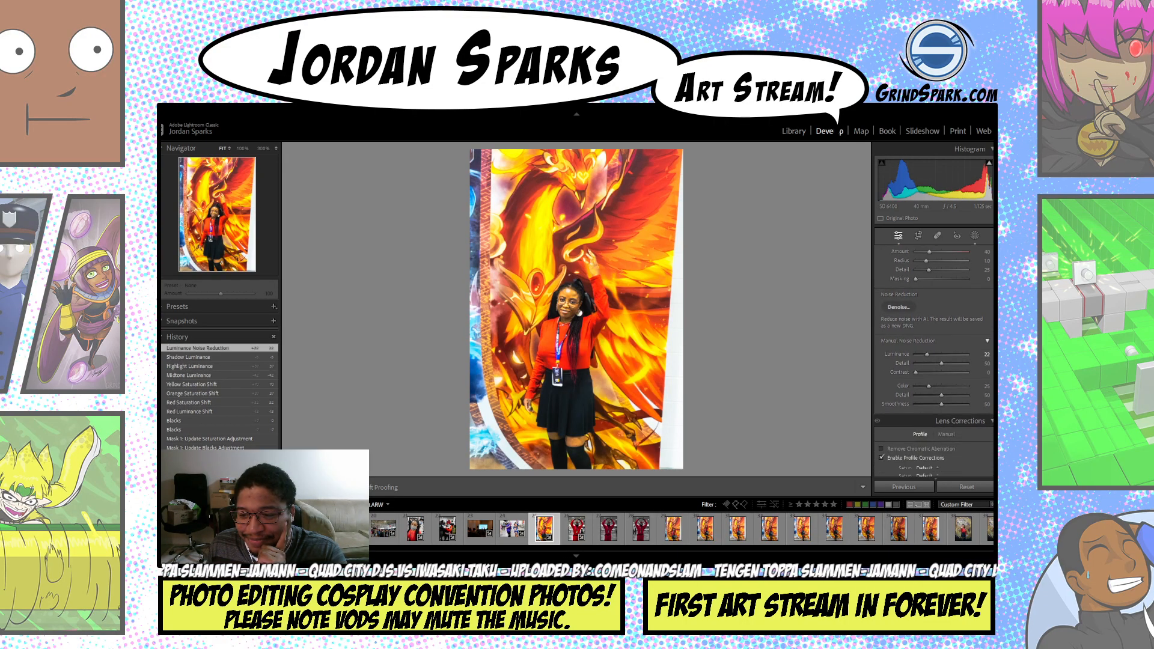
- Give the phoenix photo a Highlight Priority post-crop vignette with Amount -20
scroll(933, 361, "down", 6)
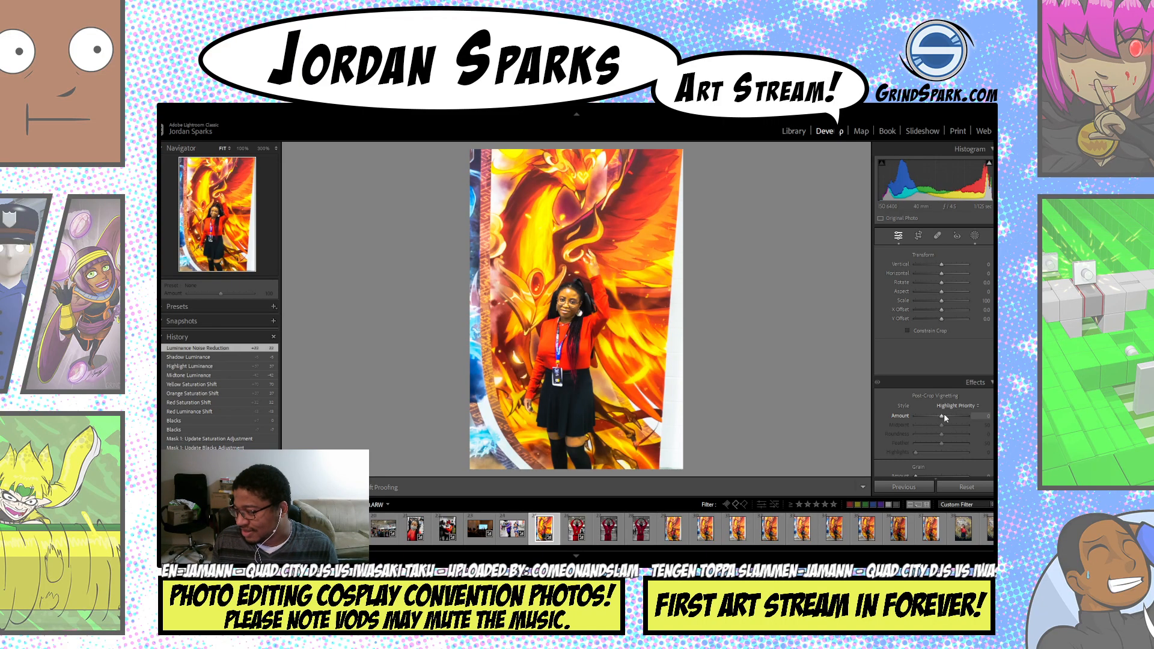
key("Down")
key("Down")
key("Down")
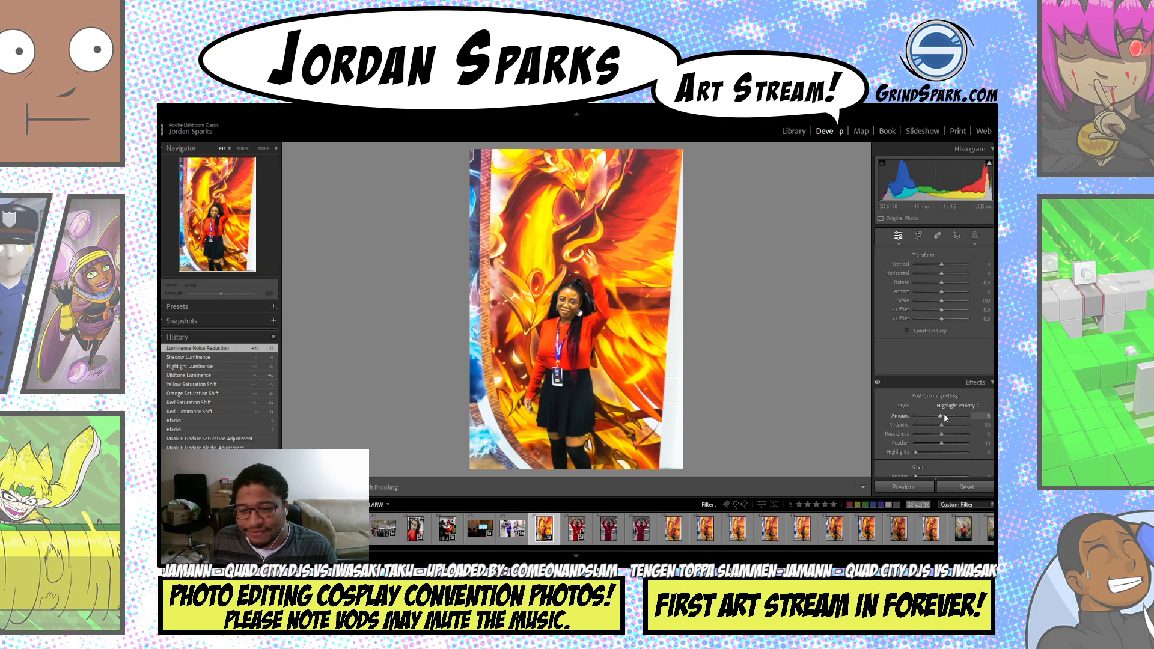
key("Down")
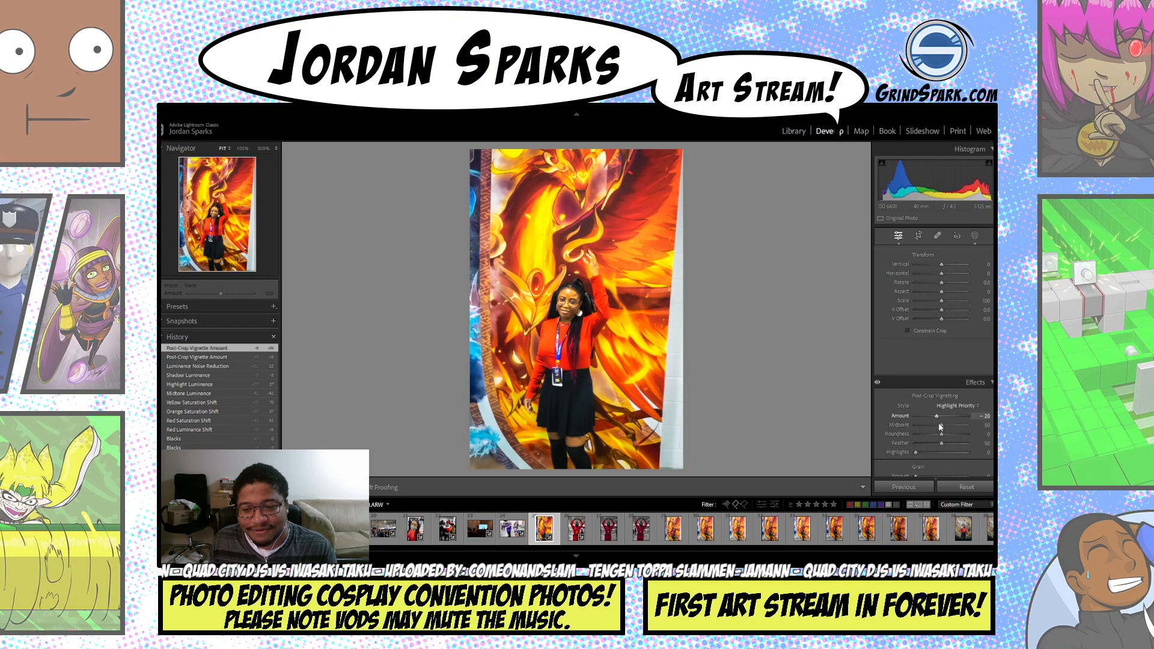
- Compare the phoenix photo without and with the vignette, and check the original against the edit side by side
left_click(221, 366)
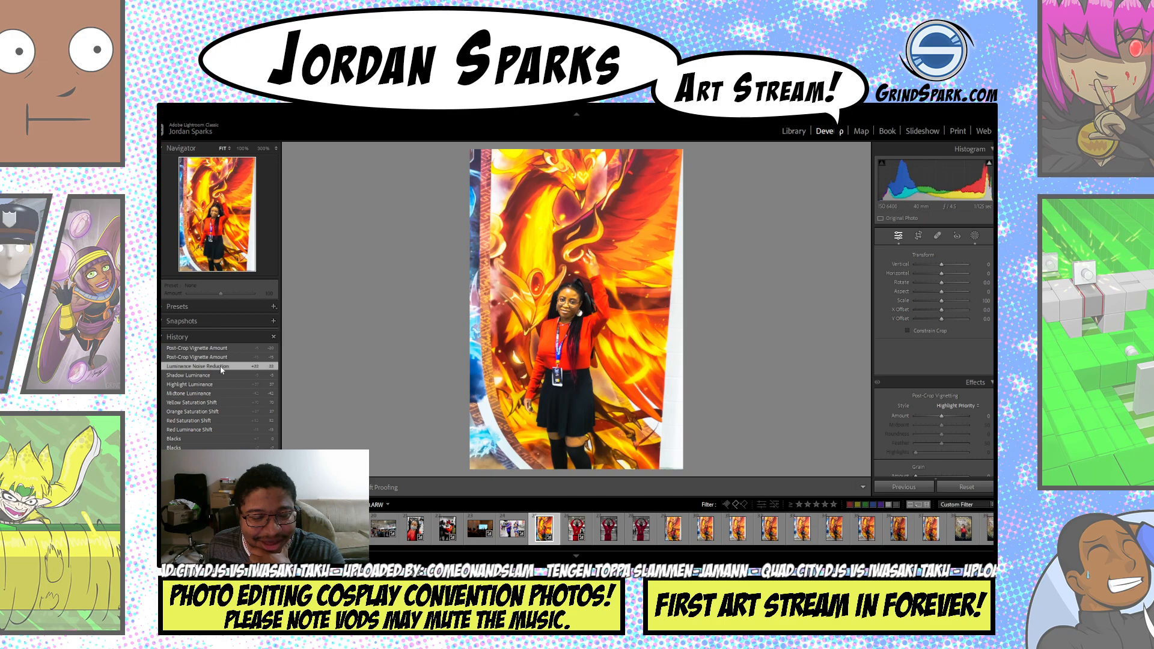
left_click(226, 348)
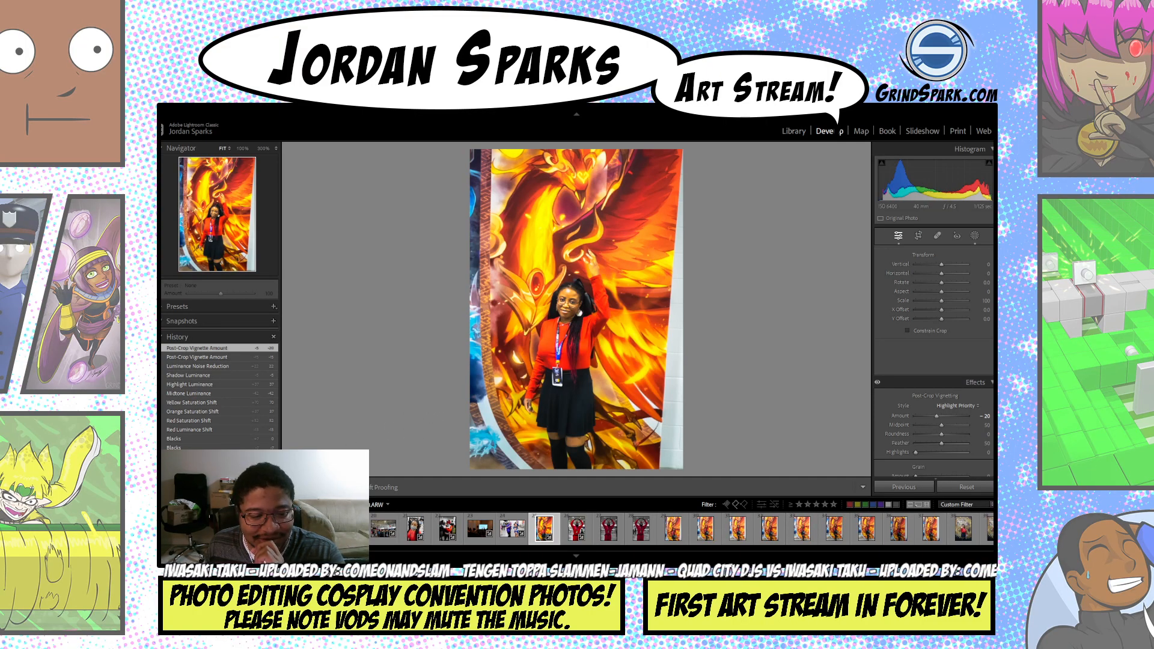
key("y")
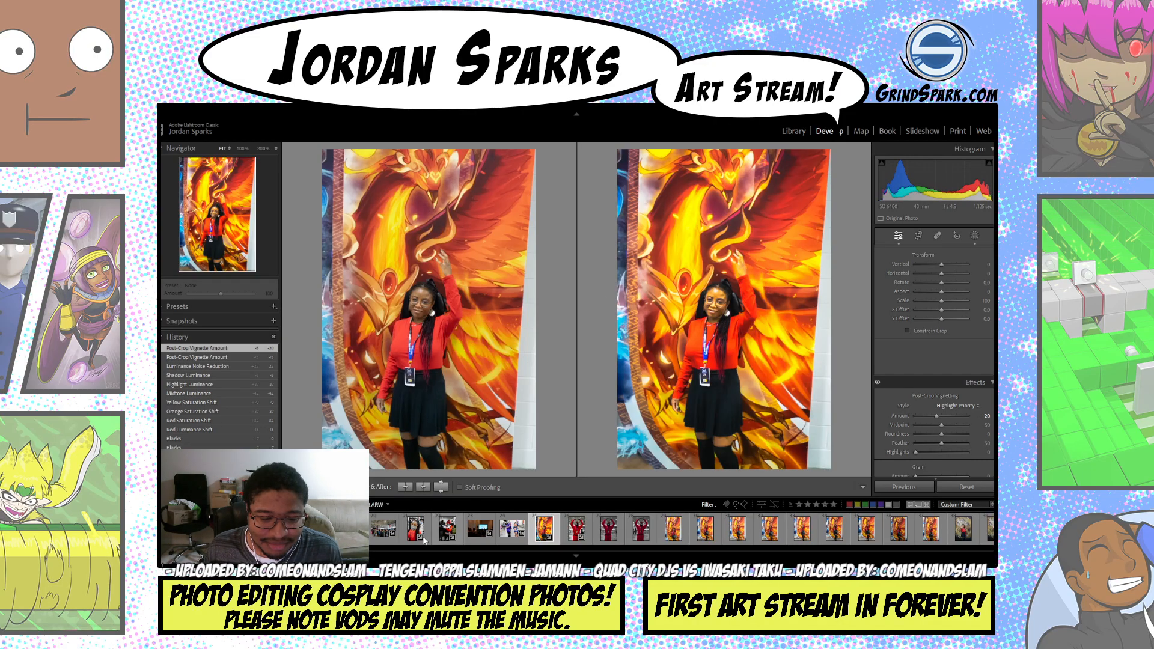
key("y")
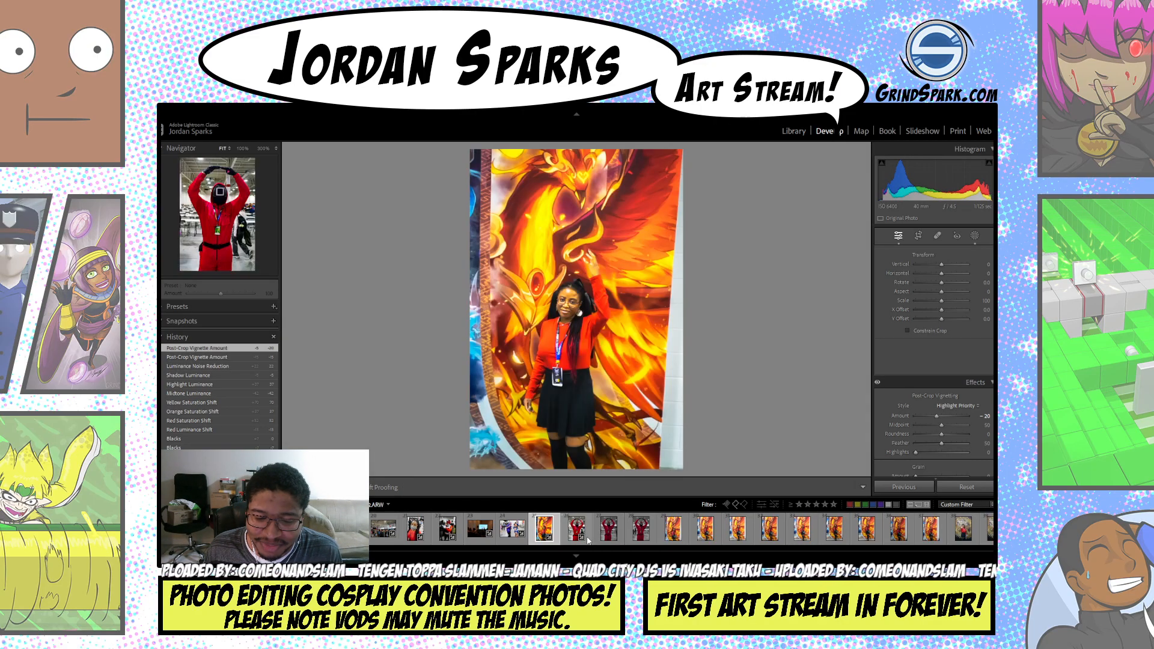
- Readjust the edited red-jumpsuit cosplayer photo to Whites +12, Blacks +19, Vibrance +9 and Saturation +11
left_click(585, 536)
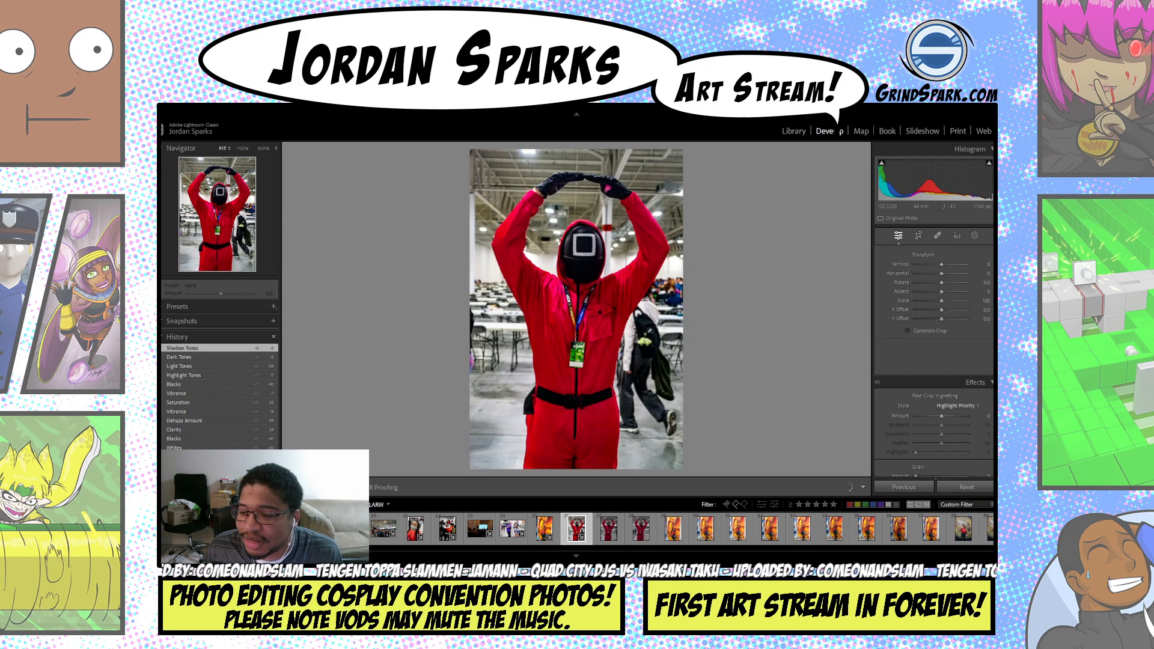
scroll(983, 259, "up", 10)
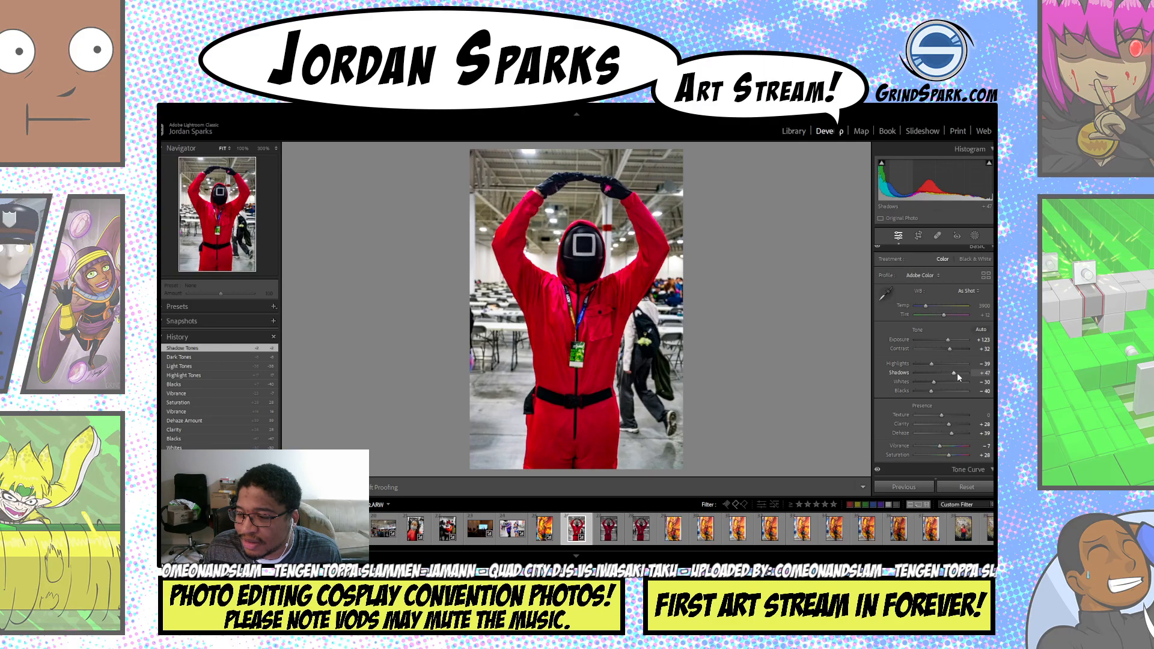
mouse_move(940, 391)
left_mouse_down()
mouse_move(948, 383)
mouse_move(931, 382)
mouse_move(945, 382)
left_mouse_up()
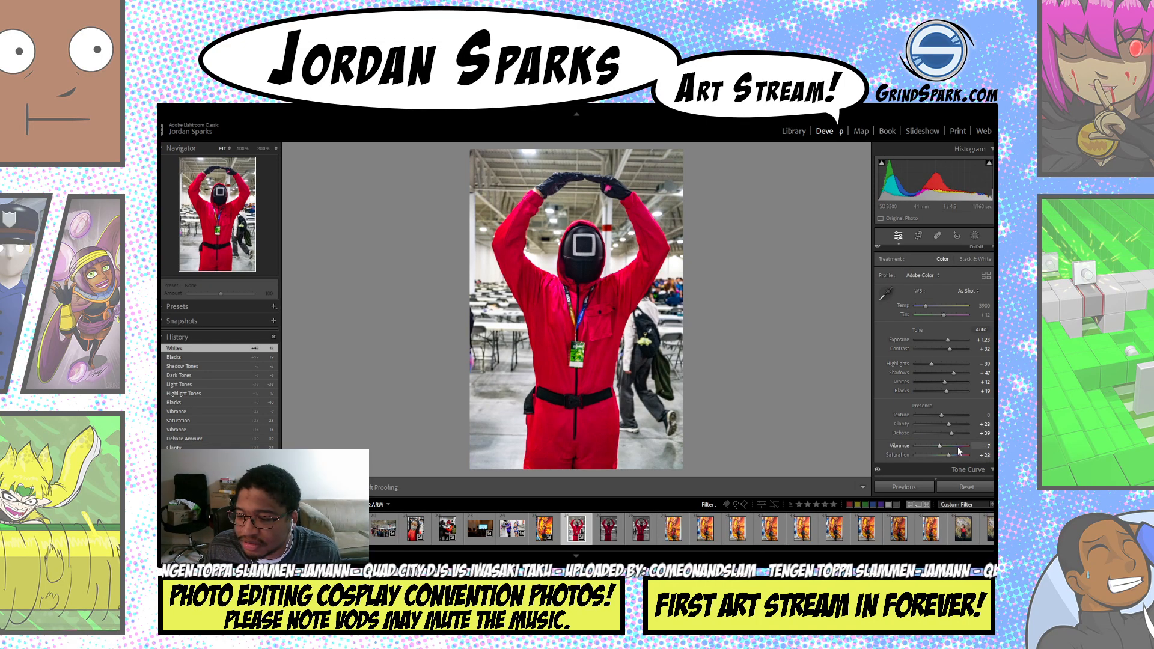
mouse_move(939, 457)
left_mouse_down()
mouse_move(929, 454)
mouse_move(952, 448)
mouse_move(942, 465)
left_mouse_up()
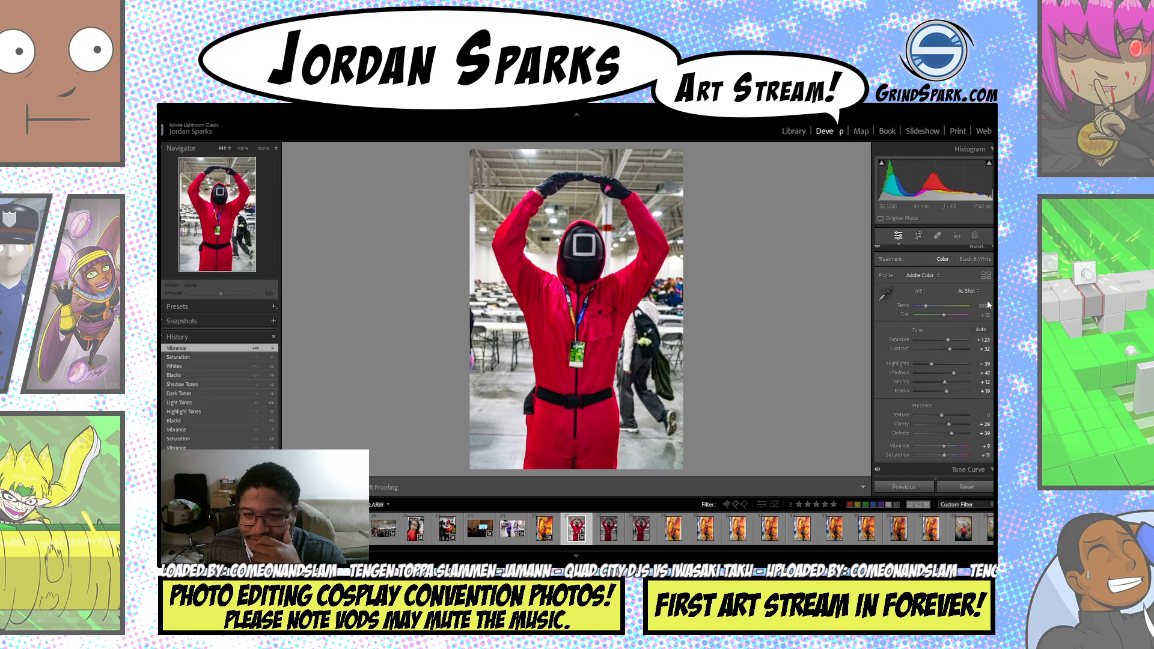
- Try shifting the jumpsuit's colour with a Red Hue of -100, and undo it
scroll(968, 318, "down", 12)
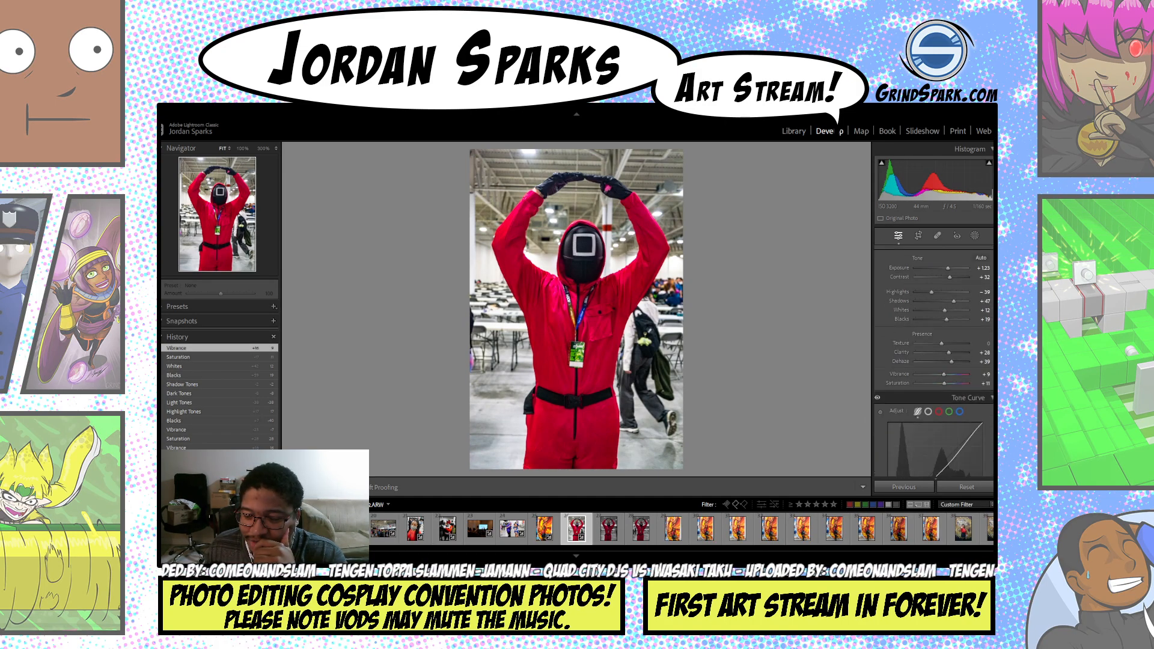
left_click_drag(960, 313, 906, 302)
key("ctrl+z")
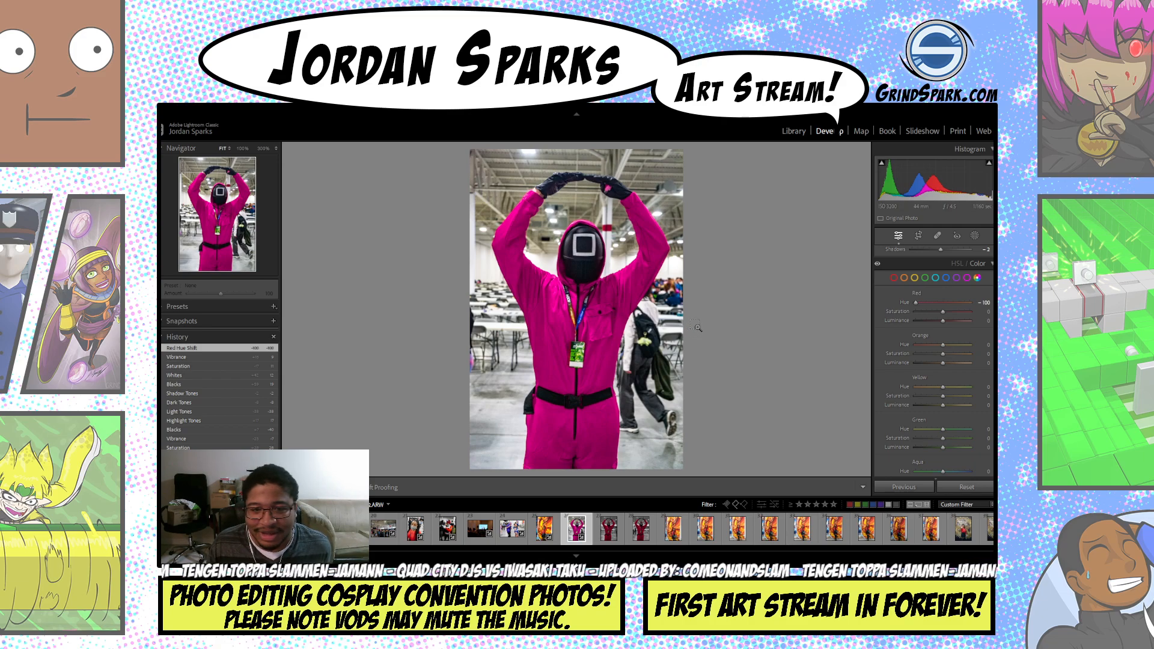
key("ctrl+z")
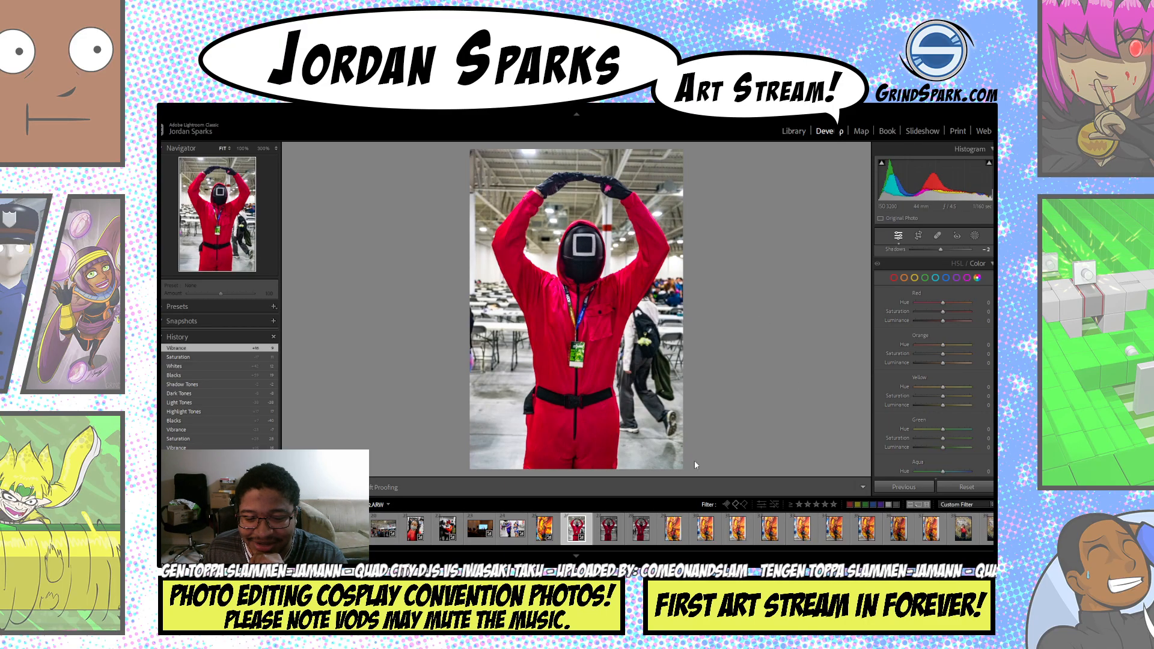
- Reject the next duplicate shot of the red-jumpsuit cosplayer and paste the edited settings onto the following shot
left_click(610, 531)
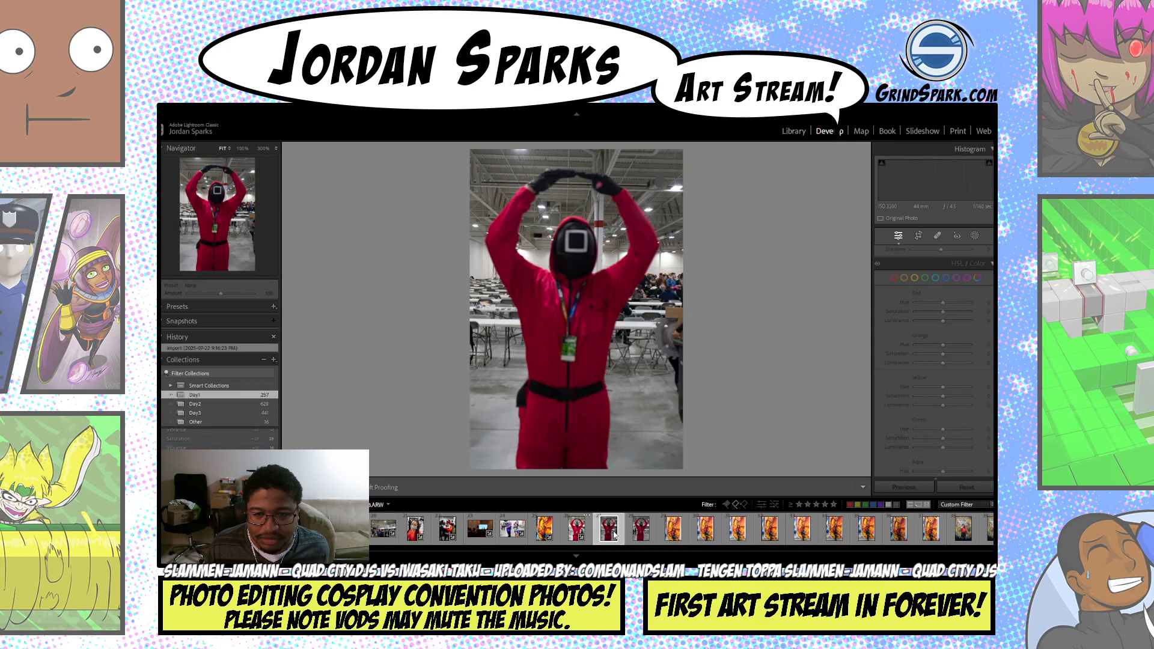
key("ctrl+shift+v")
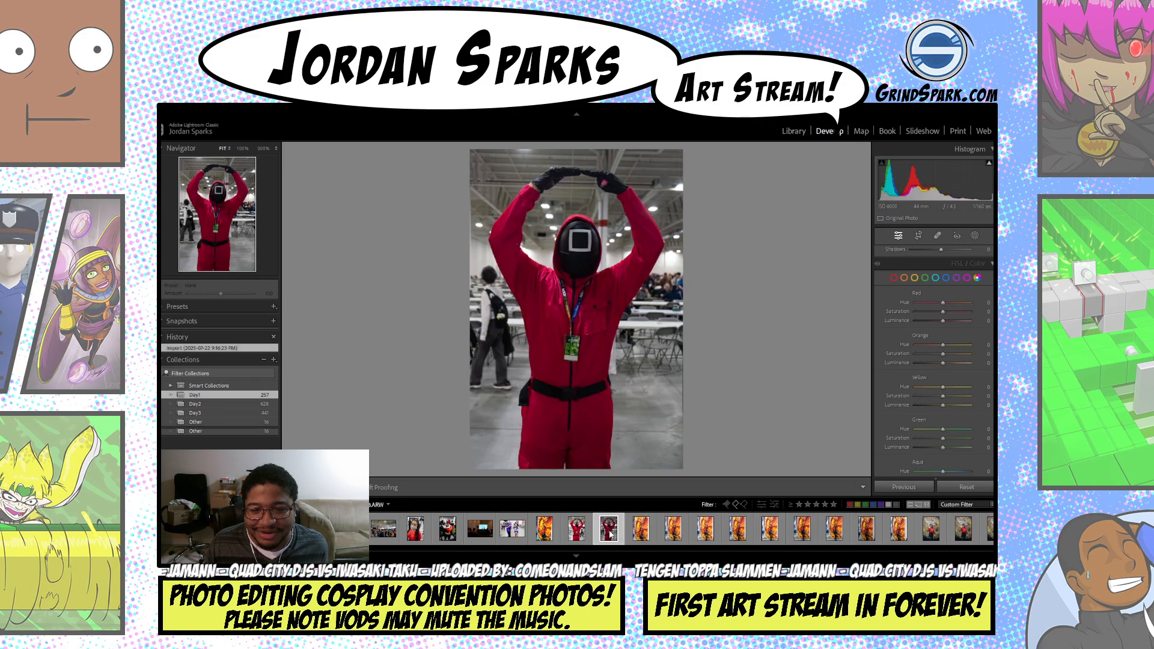
key("ctrl+shift+v")
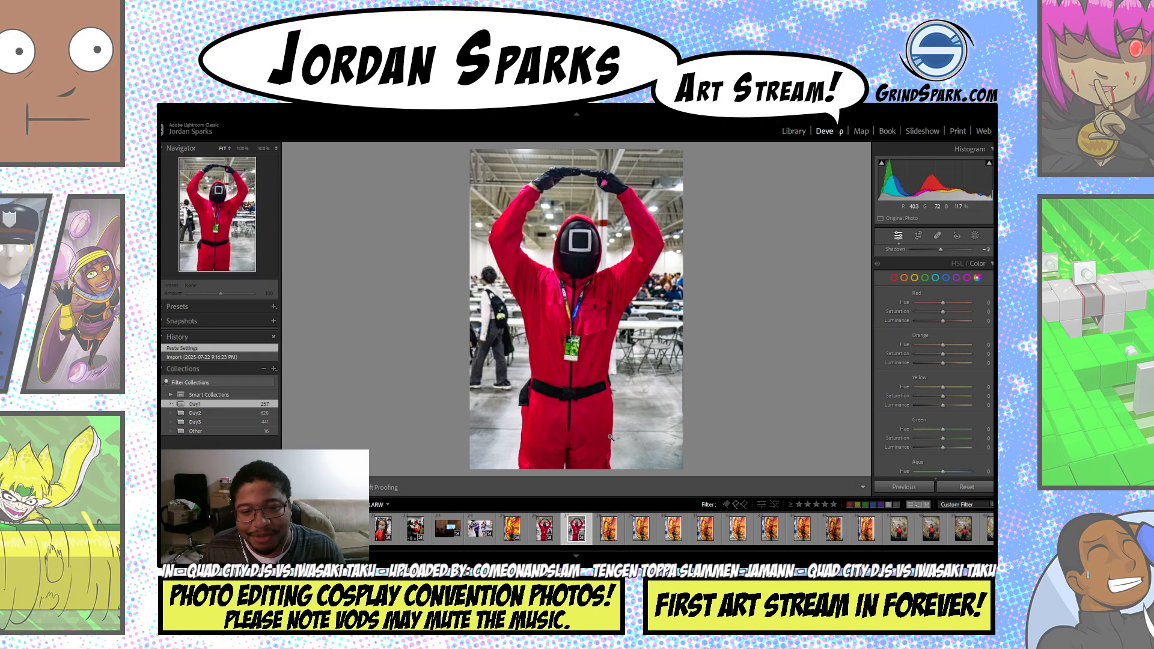
- Compare the two edited red-jumpsuit shots and reject the one with the person walking behind the cosplayer's arm on the tables' near side
left_click(544, 534)
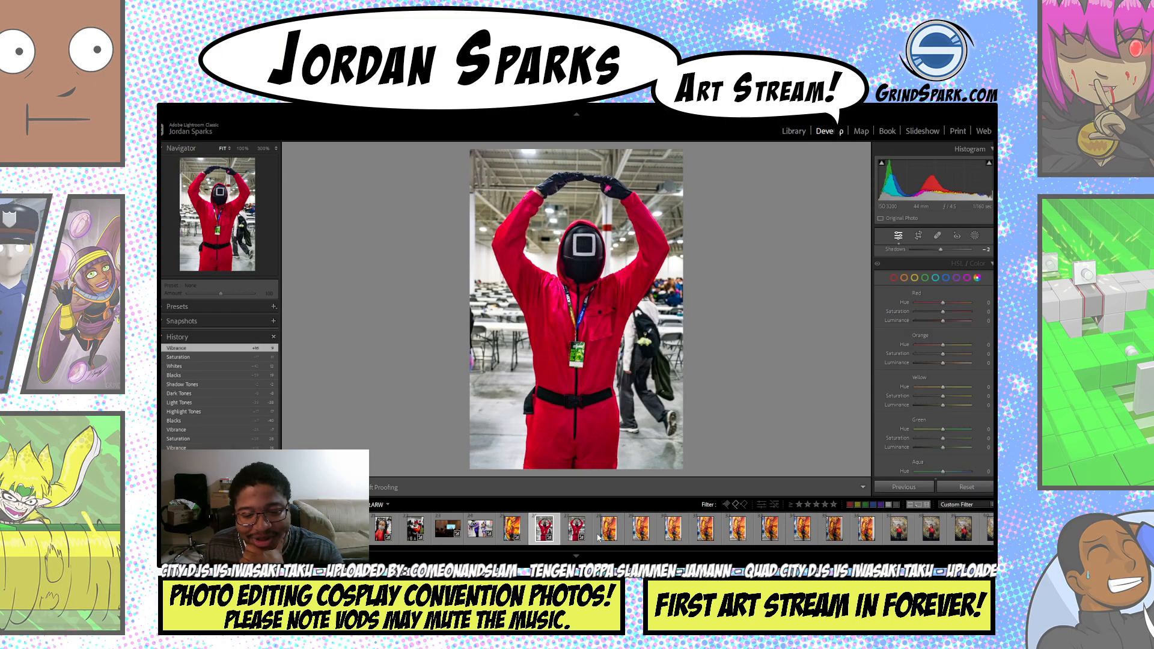
left_click(575, 534)
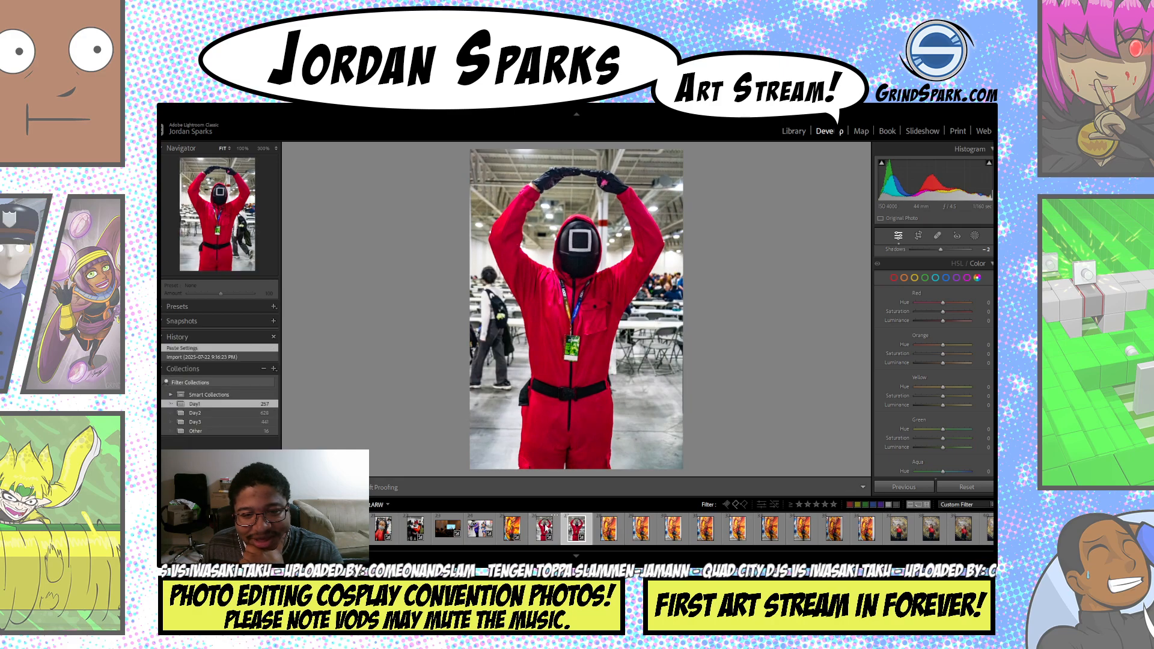
left_click(547, 533)
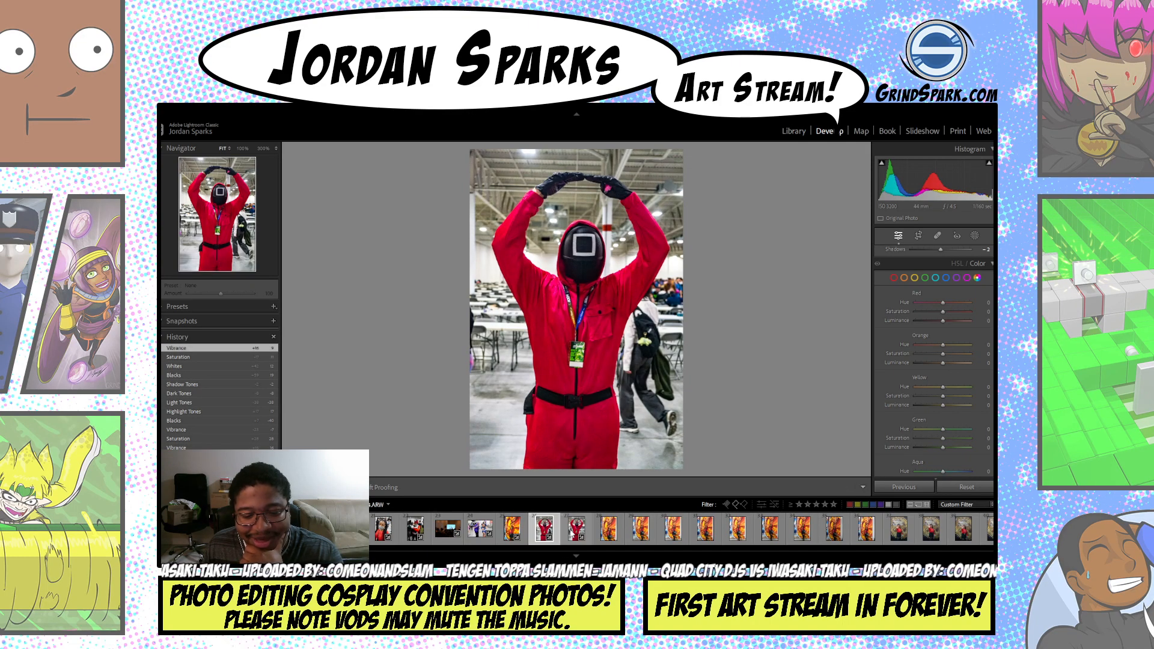
left_click(572, 532)
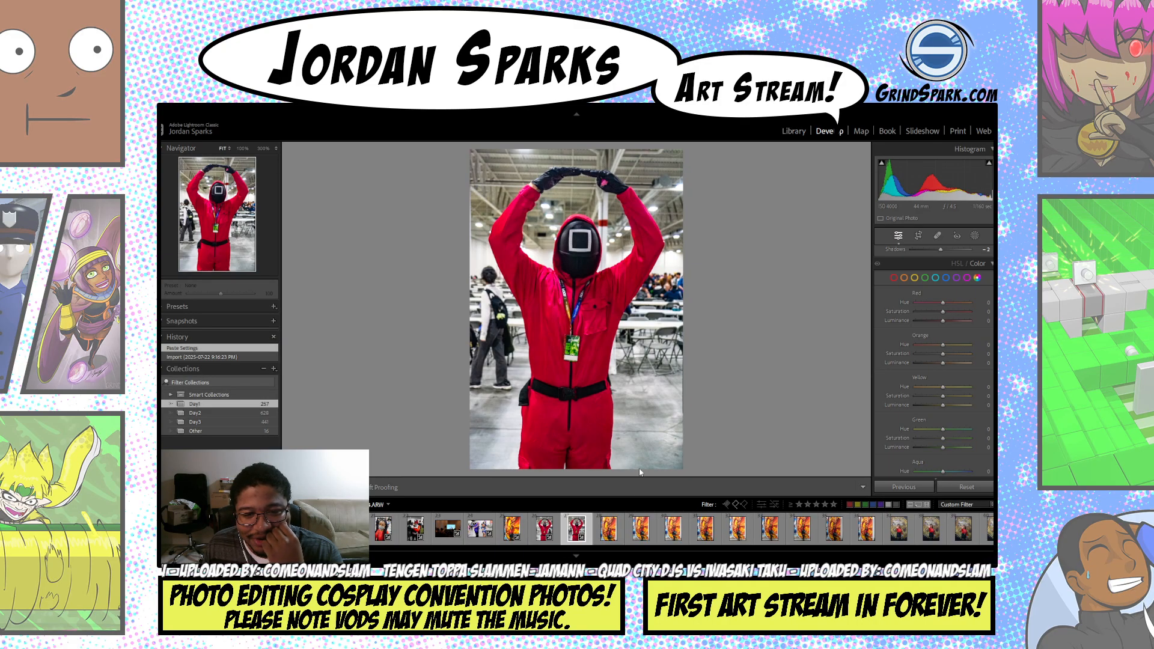
left_click(540, 530)
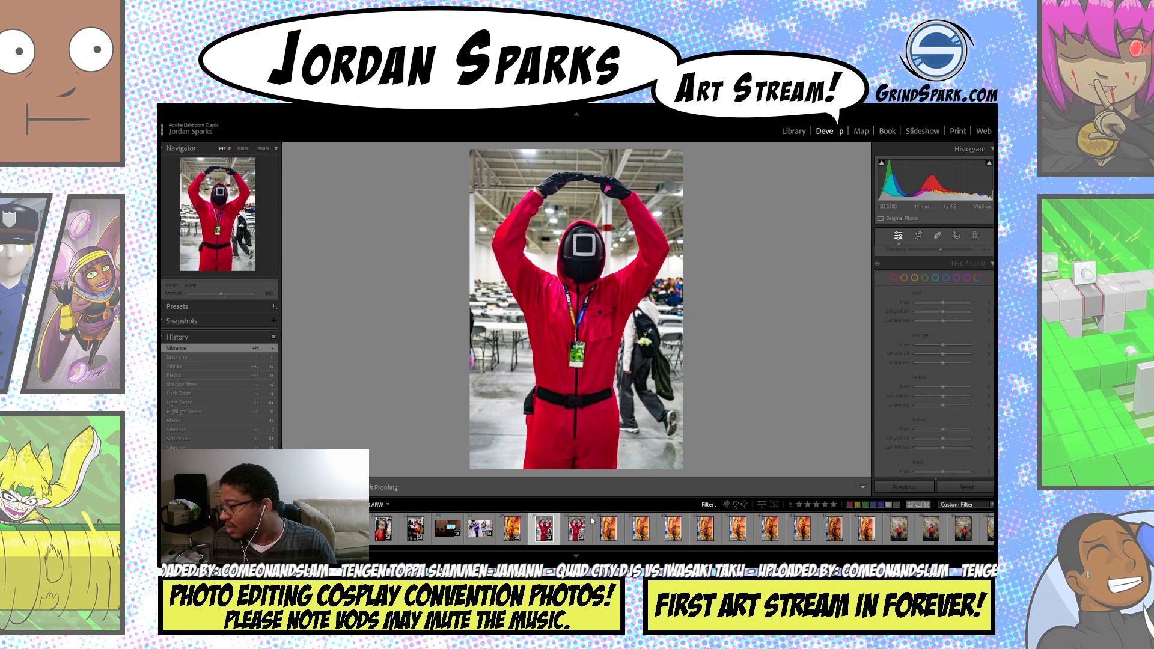
key("x")
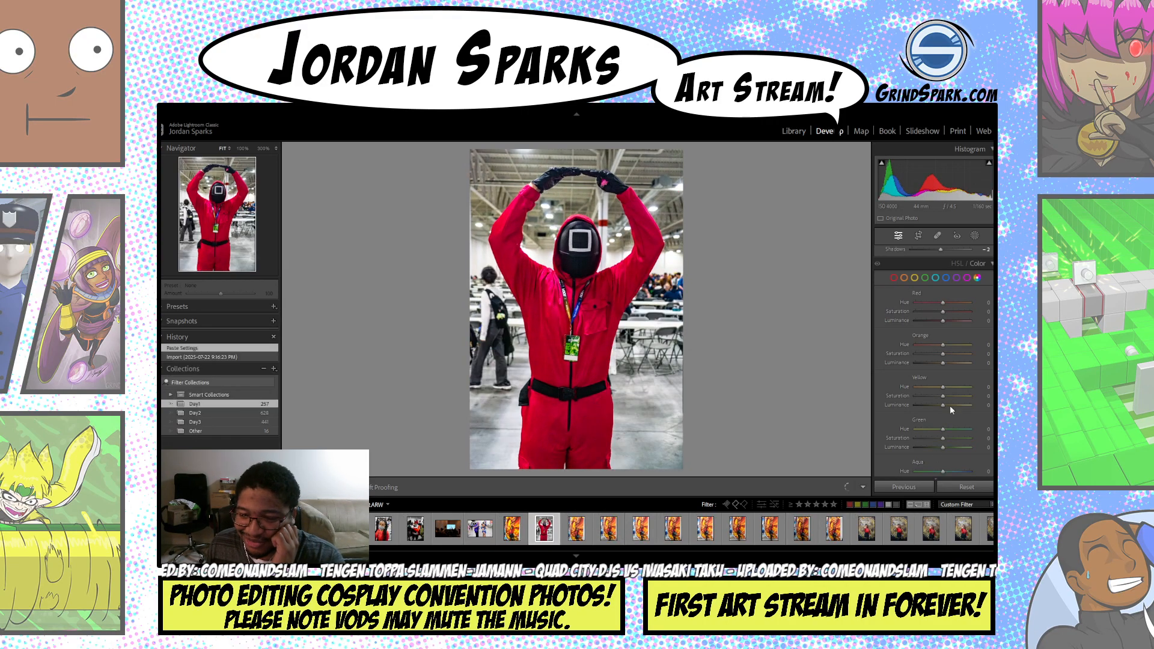
- Try recolouring the jumpsuit with Red Hue +100, testing lower Red Luminance and Red Saturation -42, and undo these colour changes
left_click_drag(959, 306, 939, 322)
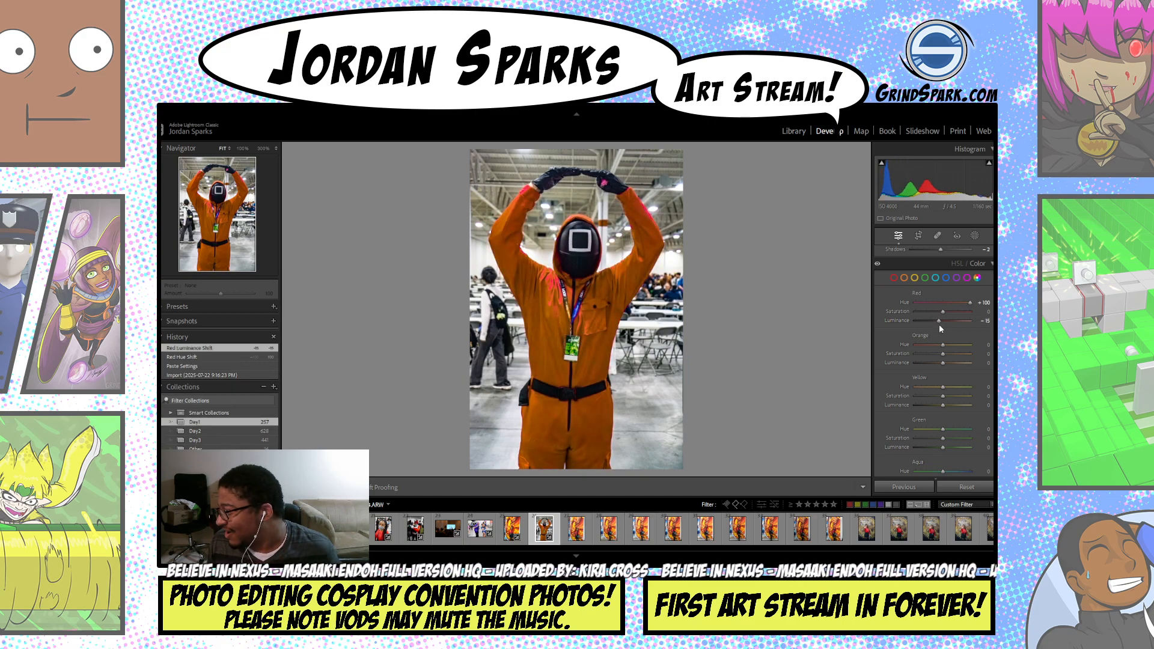
key("ctrl+z")
mouse_move(955, 312)
left_mouse_down()
mouse_move(981, 310)
mouse_move(931, 312)
left_mouse_up()
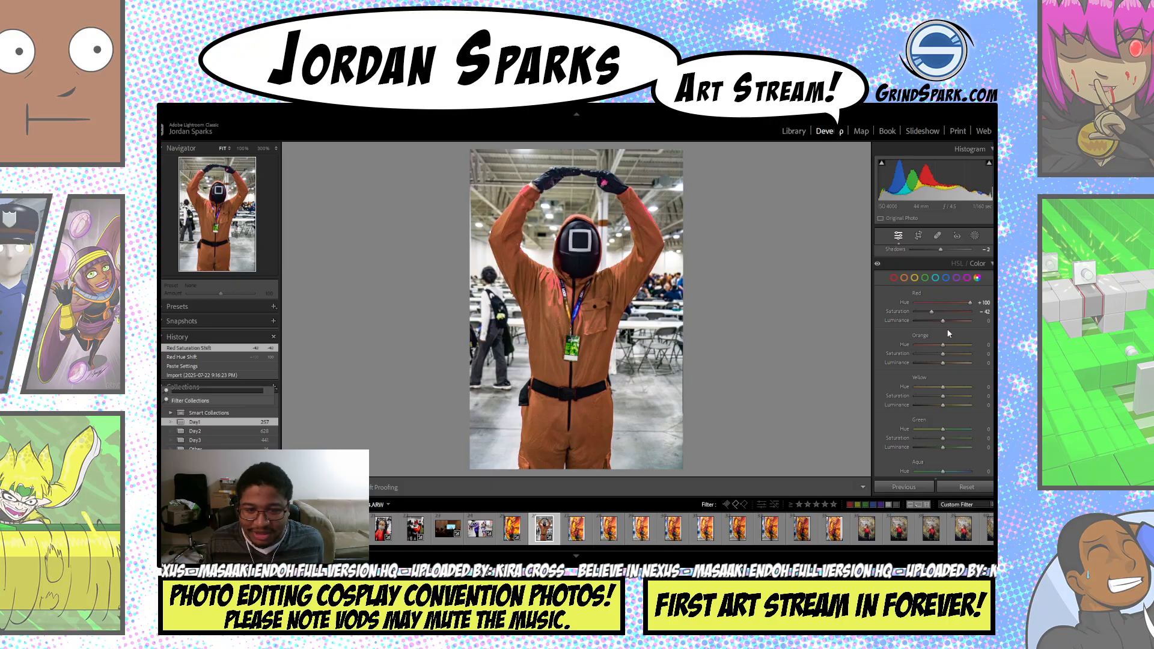
key("ctrl+z")
key("ctrl+z")
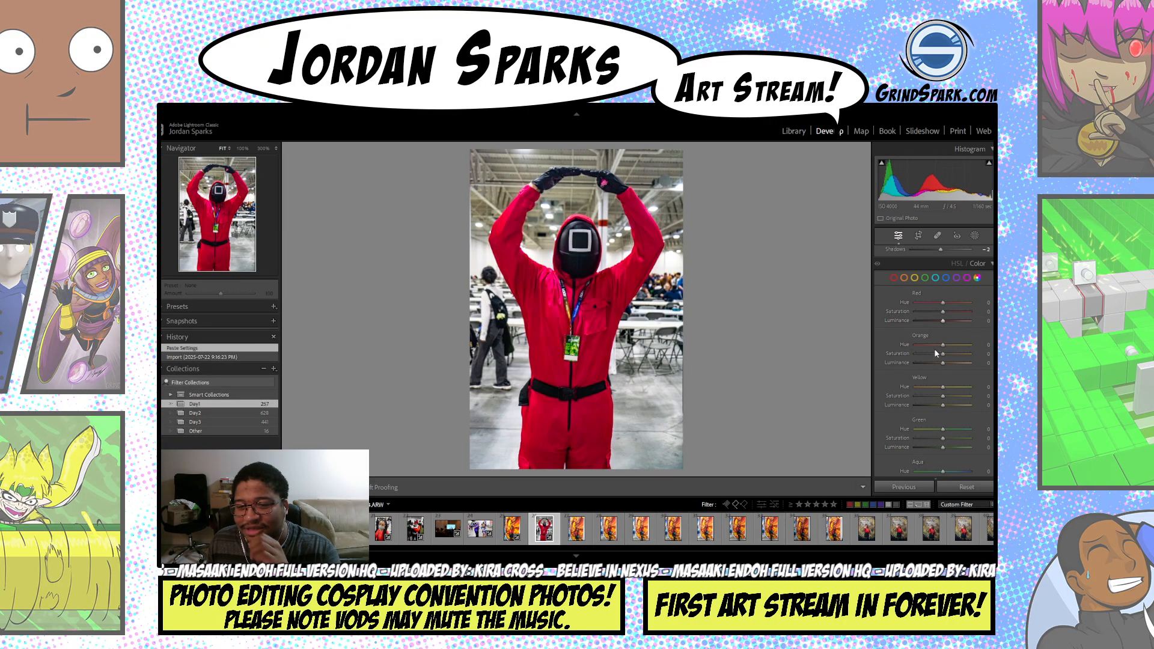
- Look through the unedited shots of the woman in the red top posing before the phoenix mural, comparing framing and pose
left_click(576, 533)
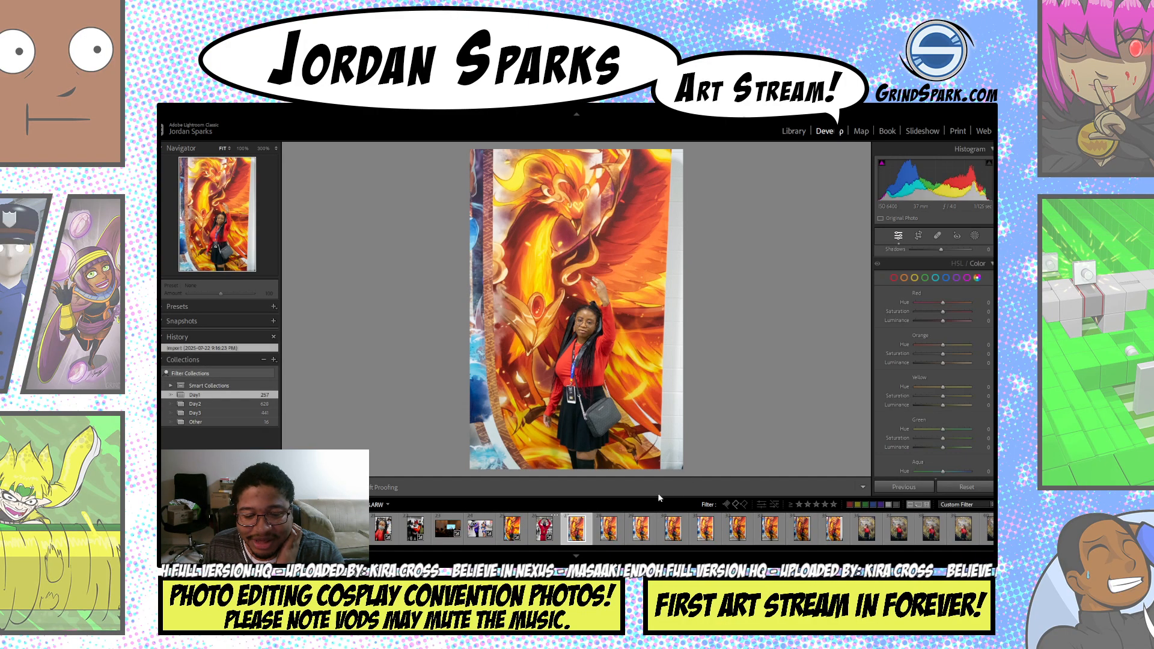
left_click(611, 536)
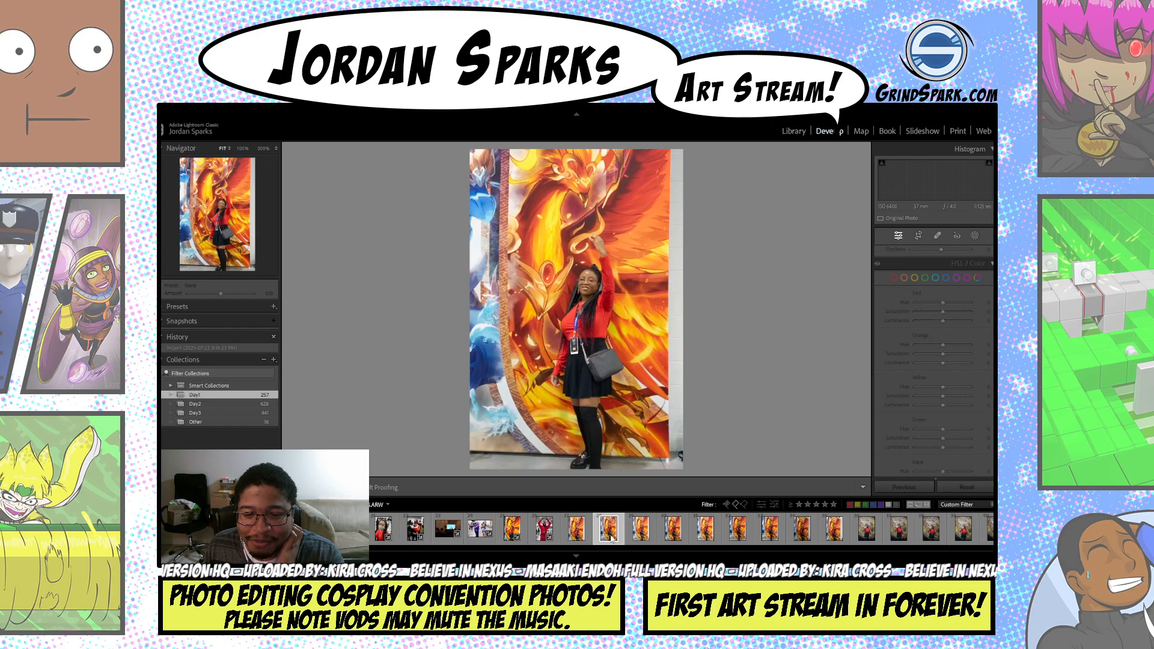
left_click(649, 533)
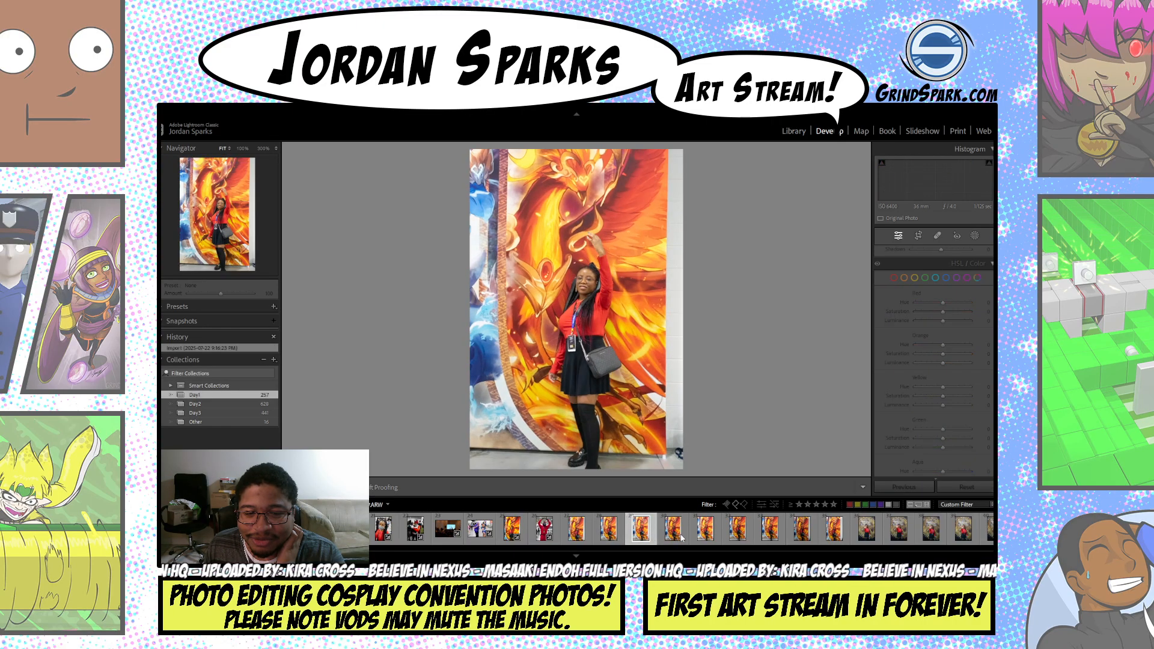
left_click(683, 537)
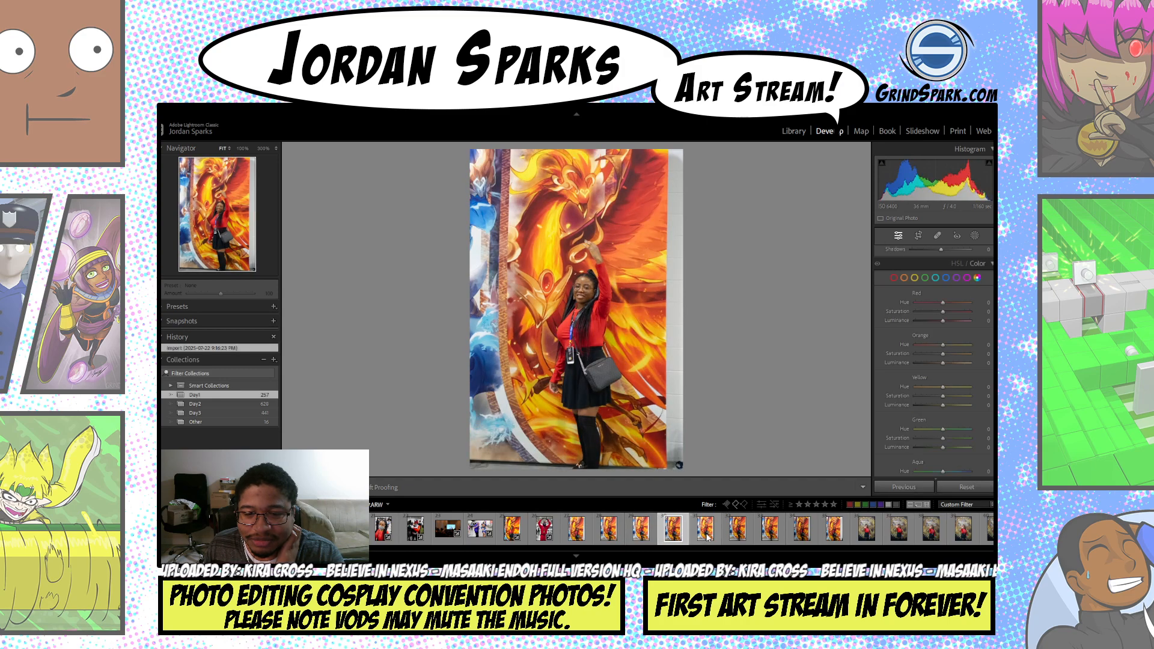
left_click(708, 537)
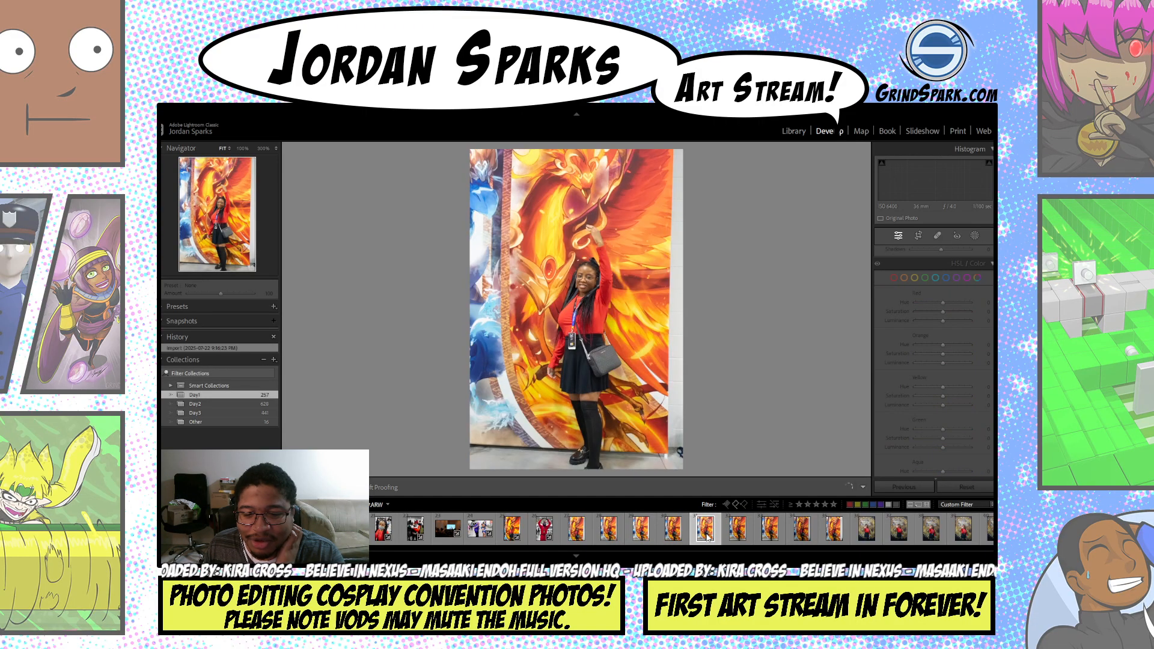
left_click(738, 529)
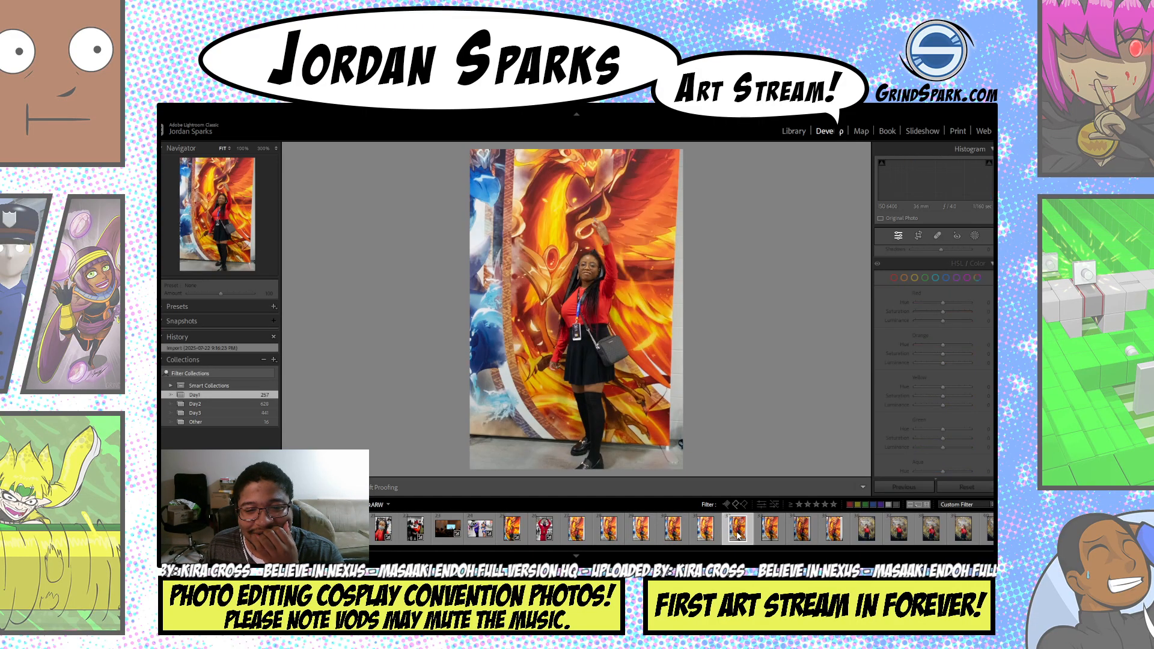
left_click(774, 529)
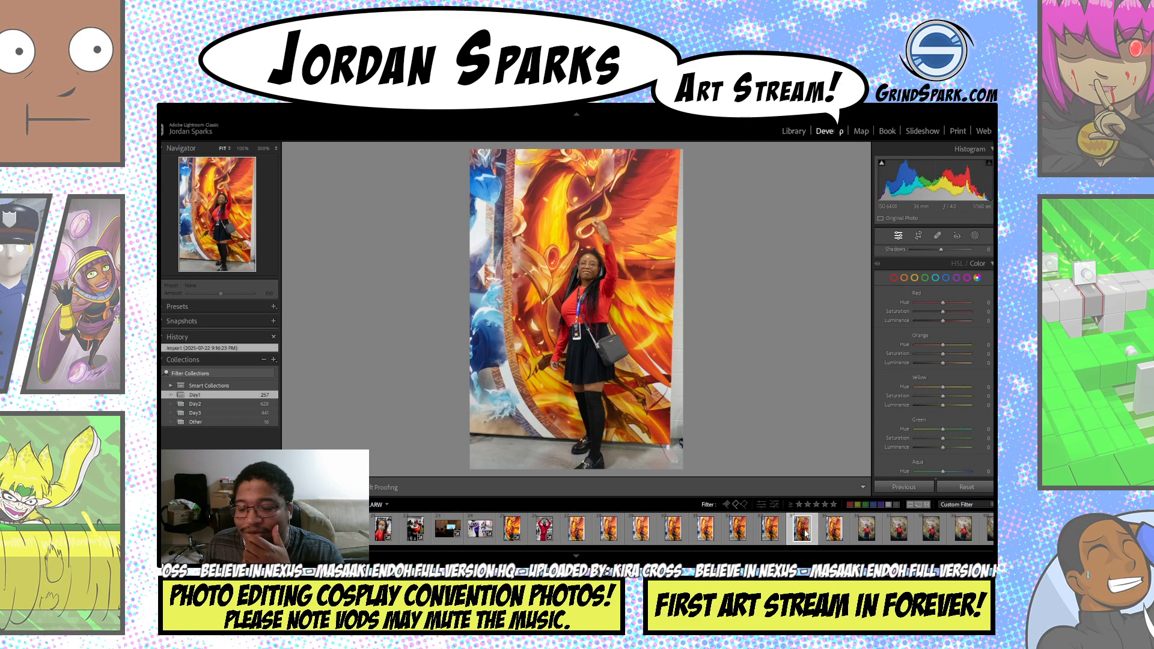
left_click(837, 531)
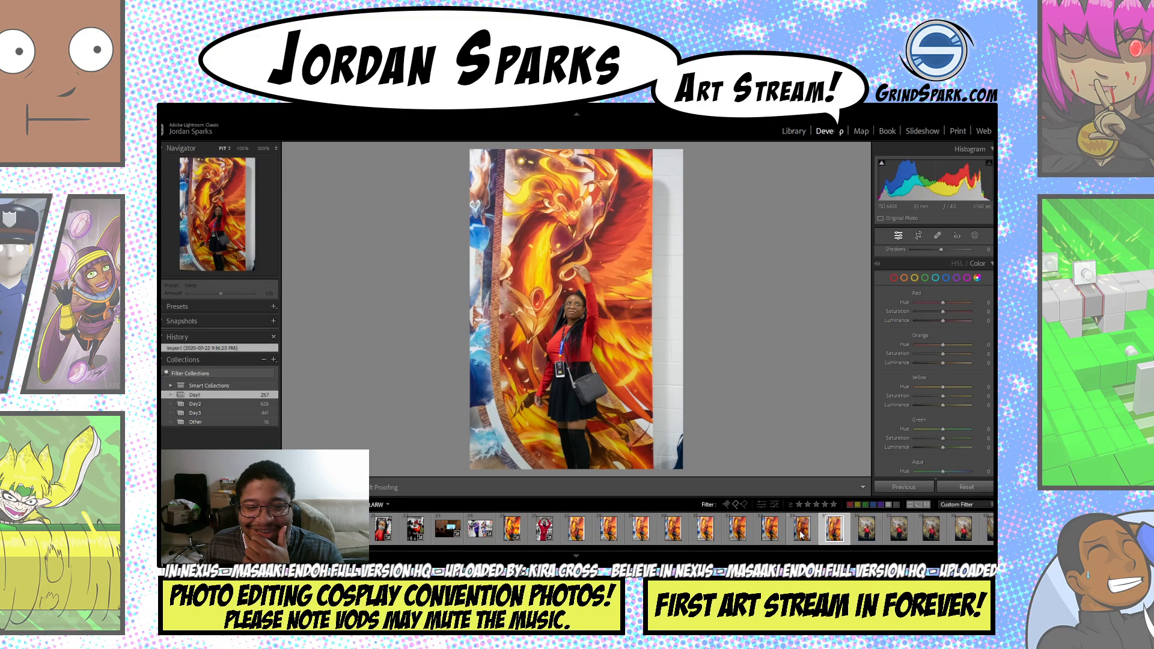
- Crop the second-to-last phoenix mural shot on both sides, cutting away the white wall and most of the blue artwork
left_click(801, 529)
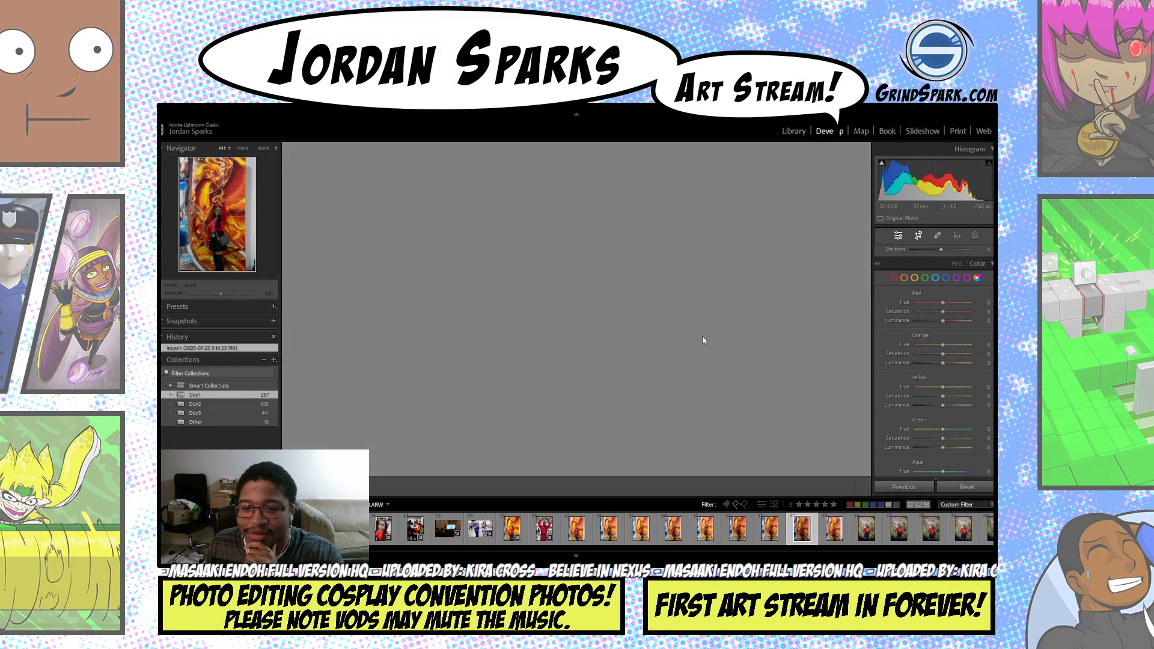
left_click(918, 235)
left_click_drag(685, 315, 670, 306)
left_click_drag(485, 308, 506, 312)
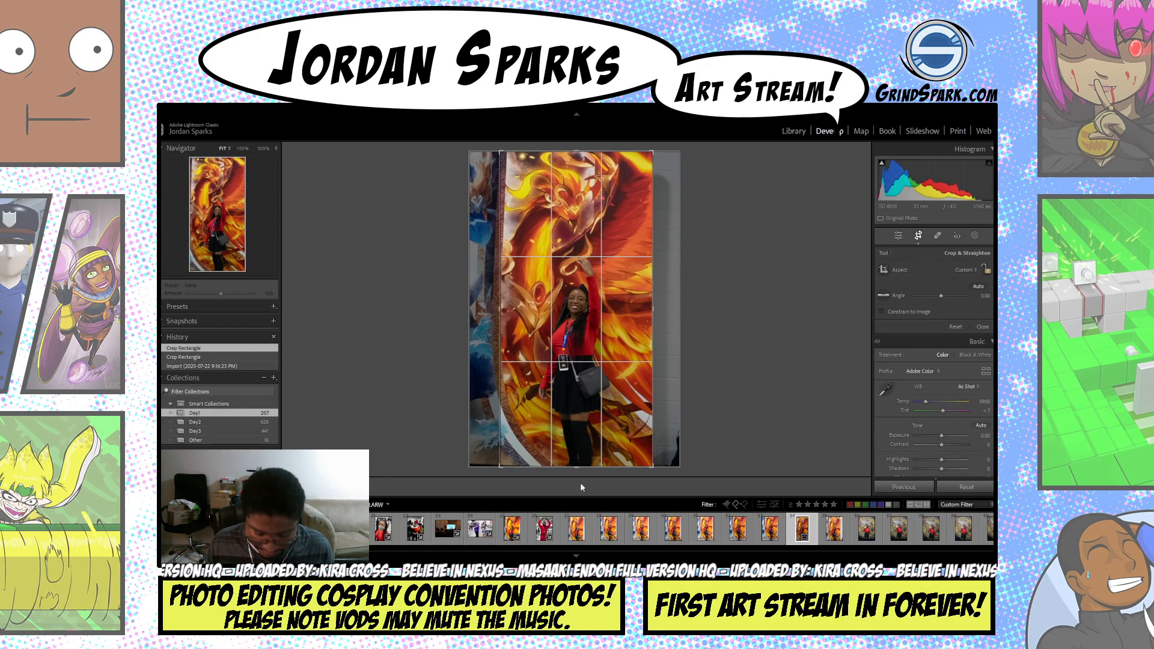
key("Return")
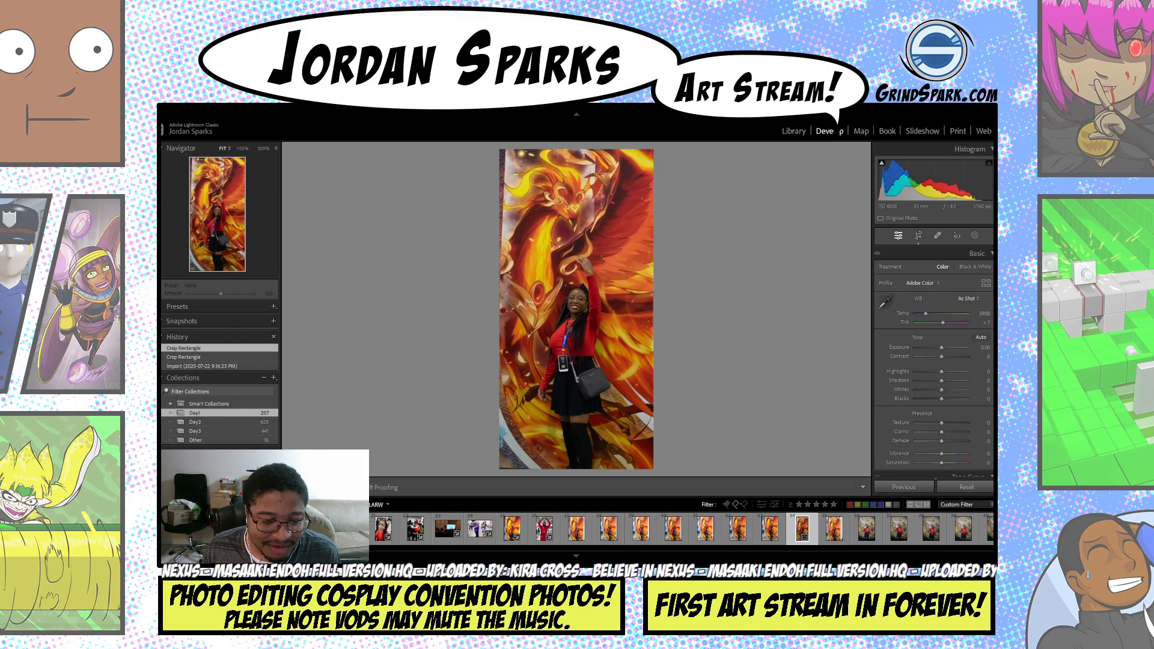
- Adjust the already edited first mural shot to Exposure +0.05, Whites +25, Blacks +2, Dehaze -2 and Shadows +11
left_click(507, 529)
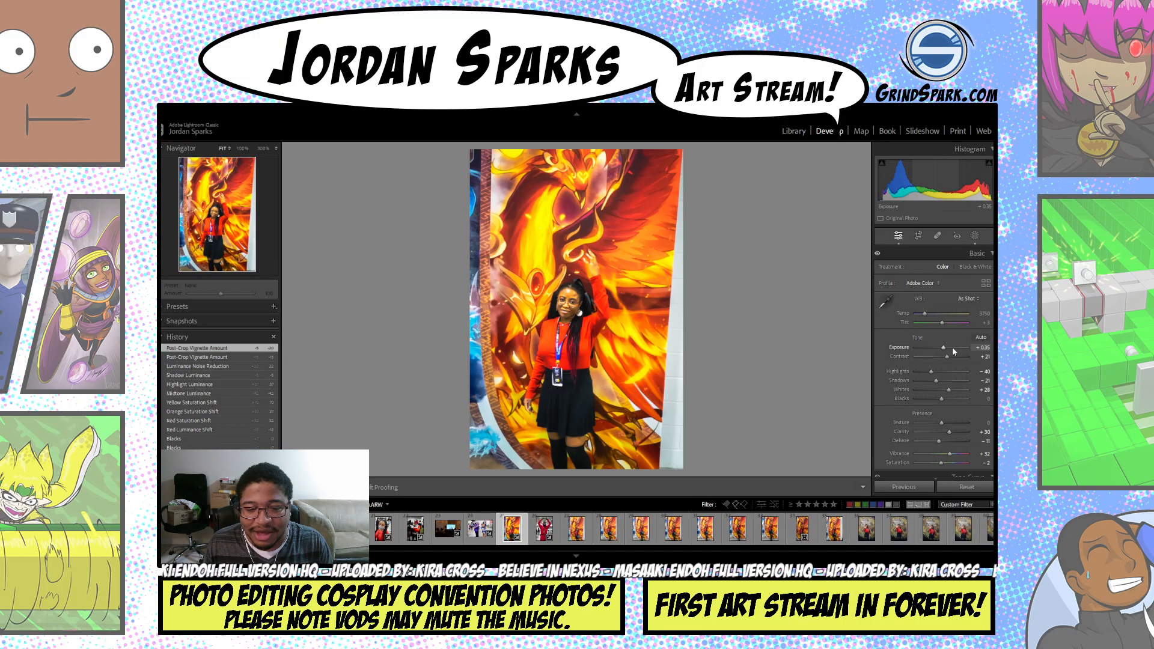
scroll(952, 347, "down", 3)
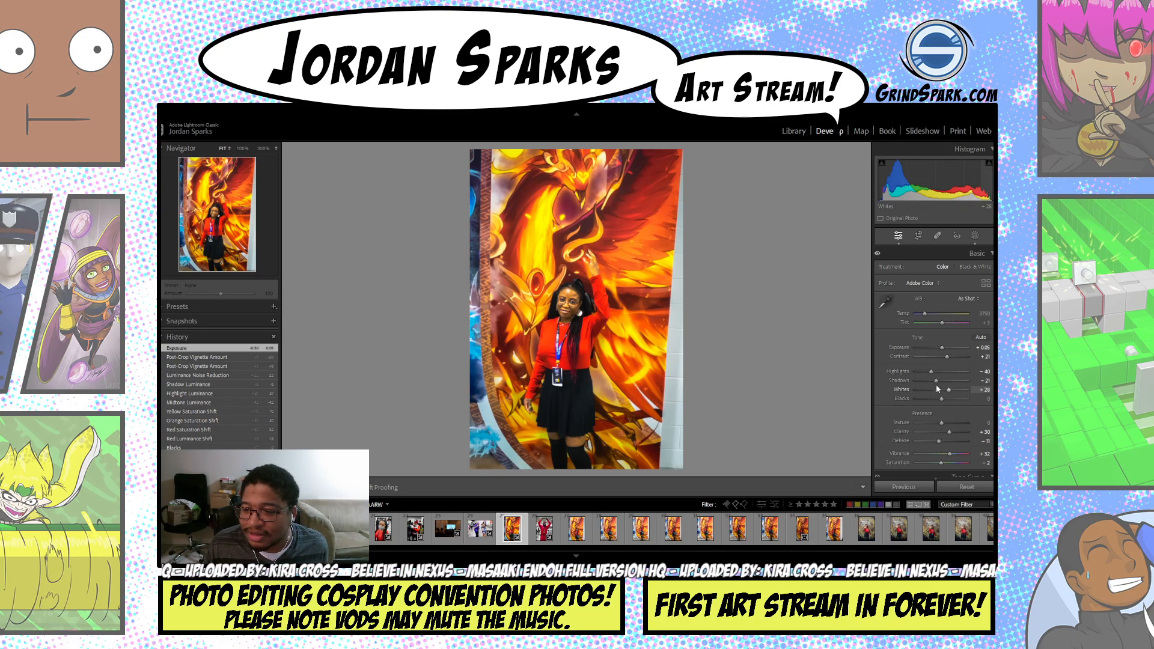
left_click_drag(949, 390, 942, 440)
key("ctrl+z")
left_click_drag(943, 376, 943, 382)
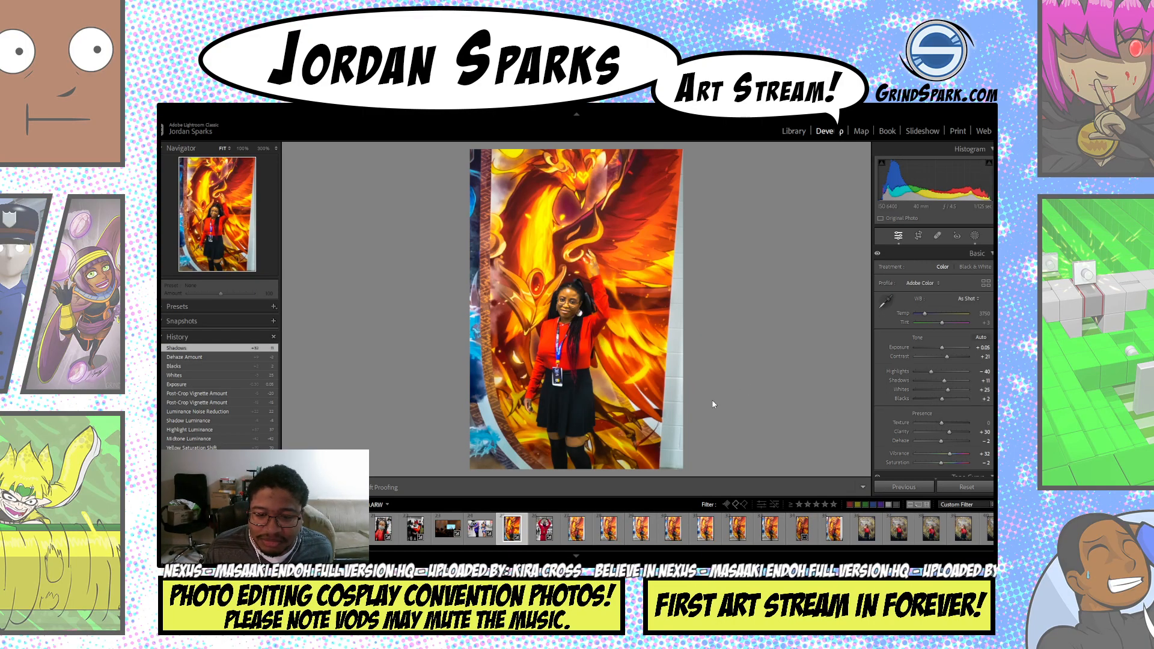
- Paste the edited mural settings onto the cropped shot and set its Exposure to +0.15
left_click(577, 537)
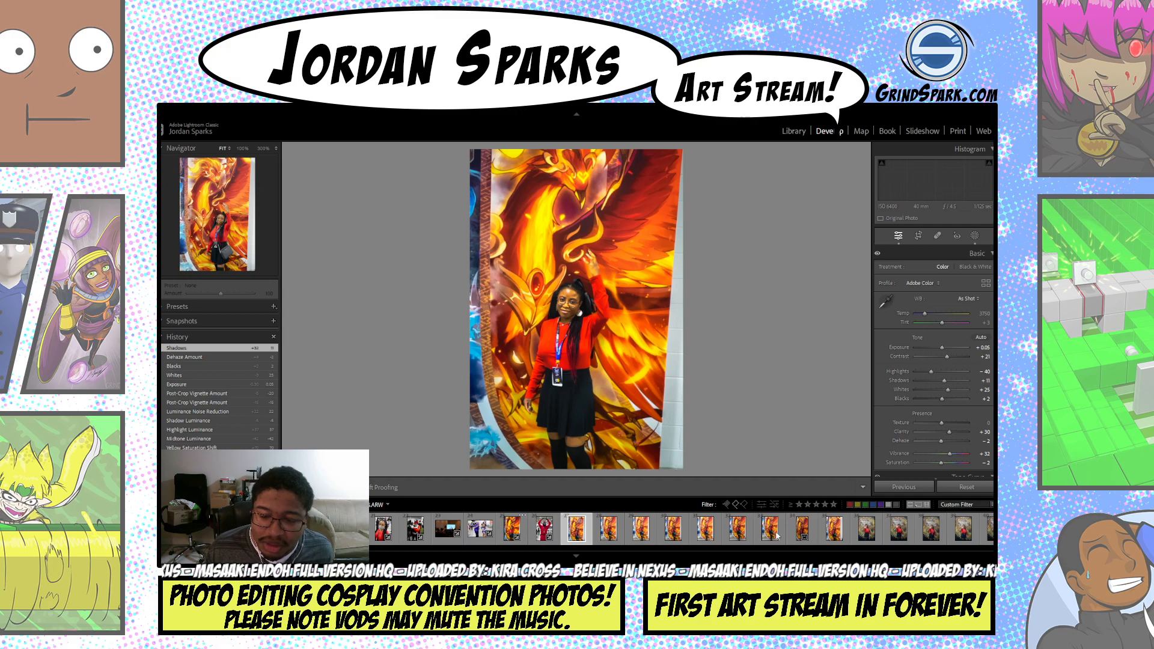
left_click(802, 529)
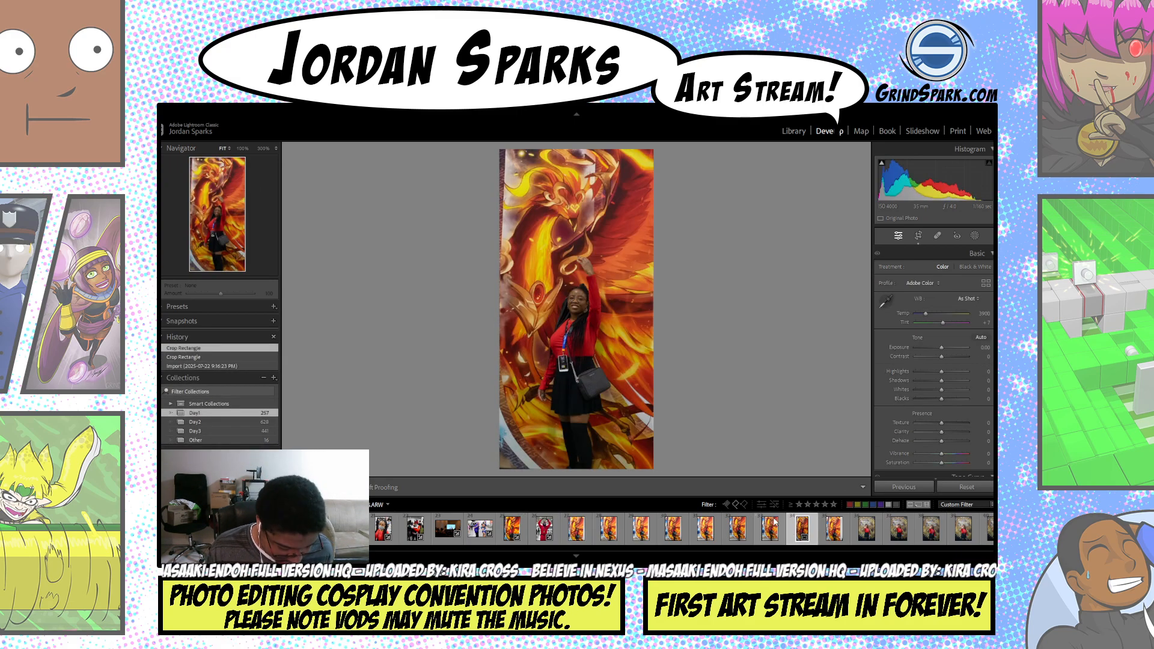
key("ctrl+shift+v")
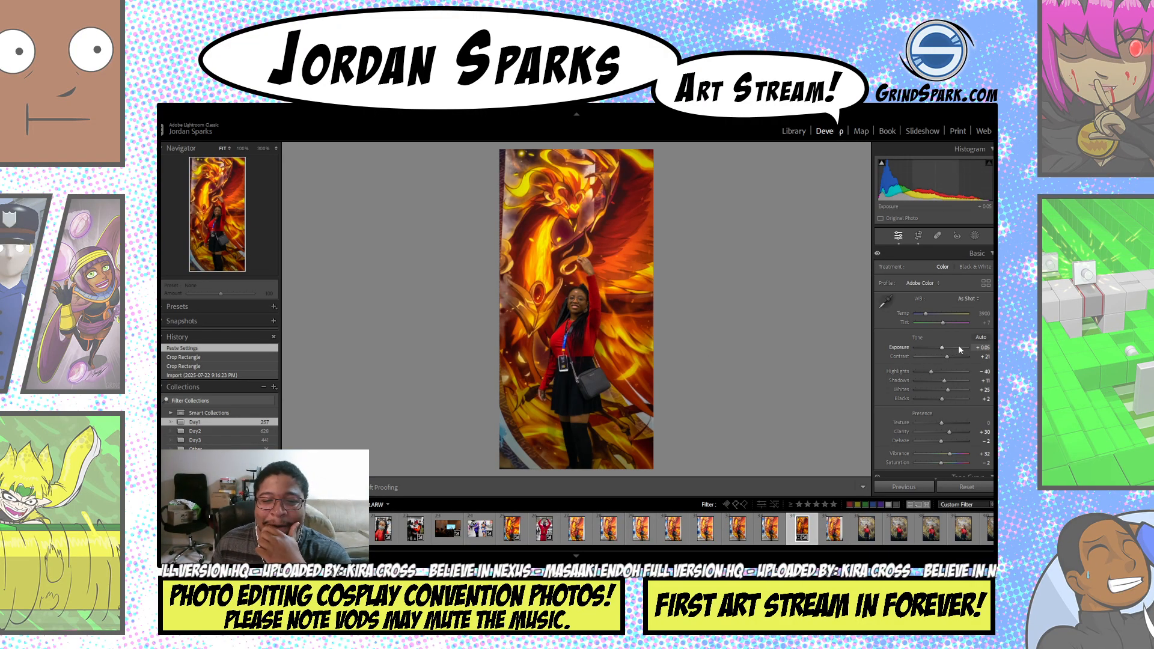
scroll(960, 350, "up", 2)
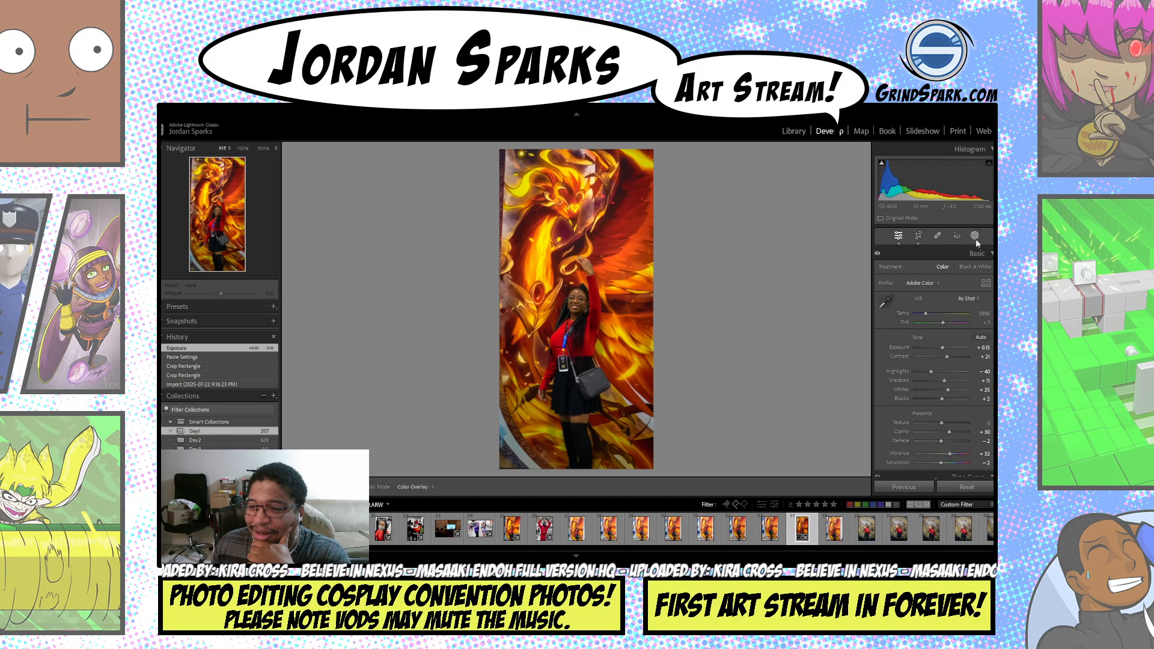
- Create a People mask covering Person 1 in the cropped mural shot
key("shift+w")
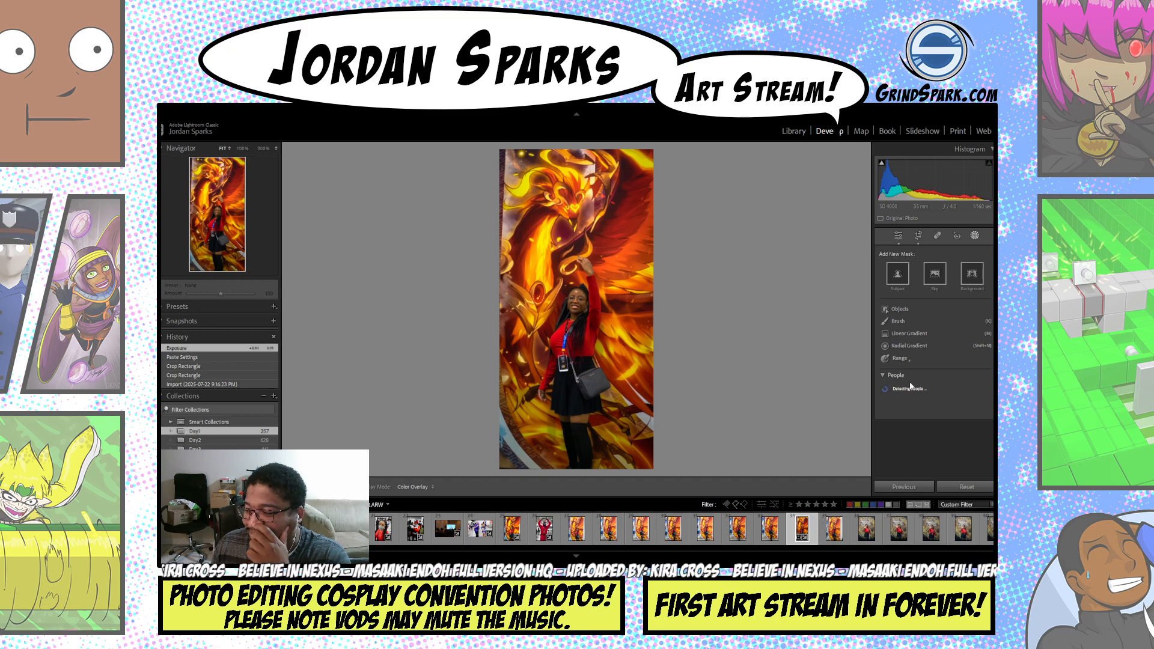
left_click(893, 393)
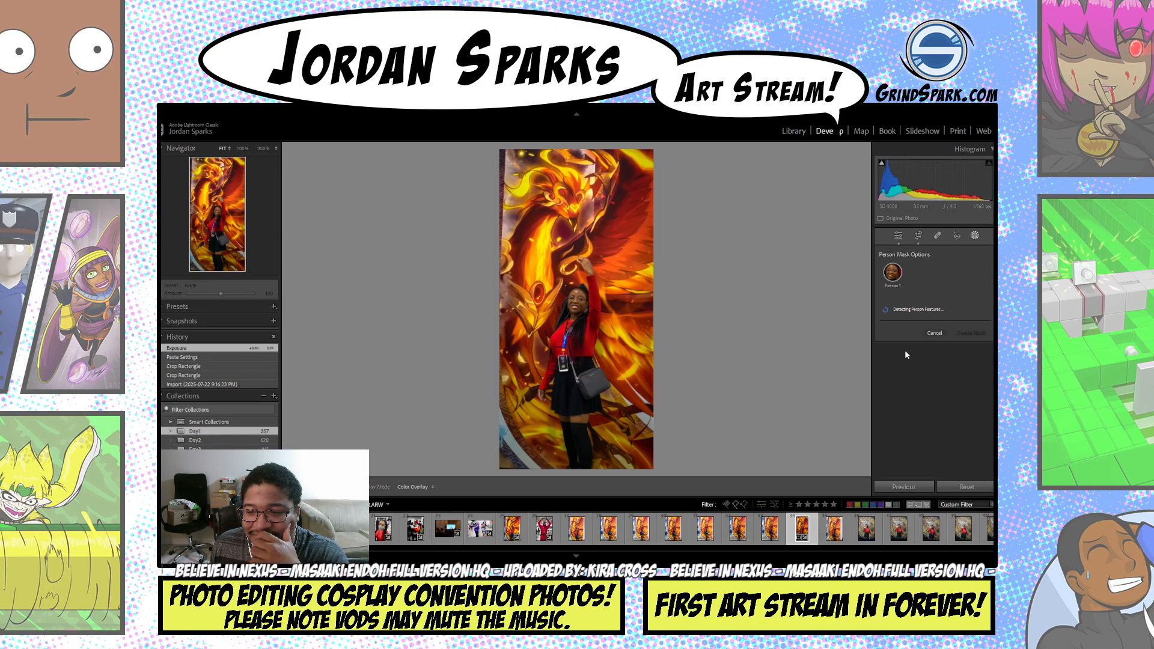
left_click(969, 449)
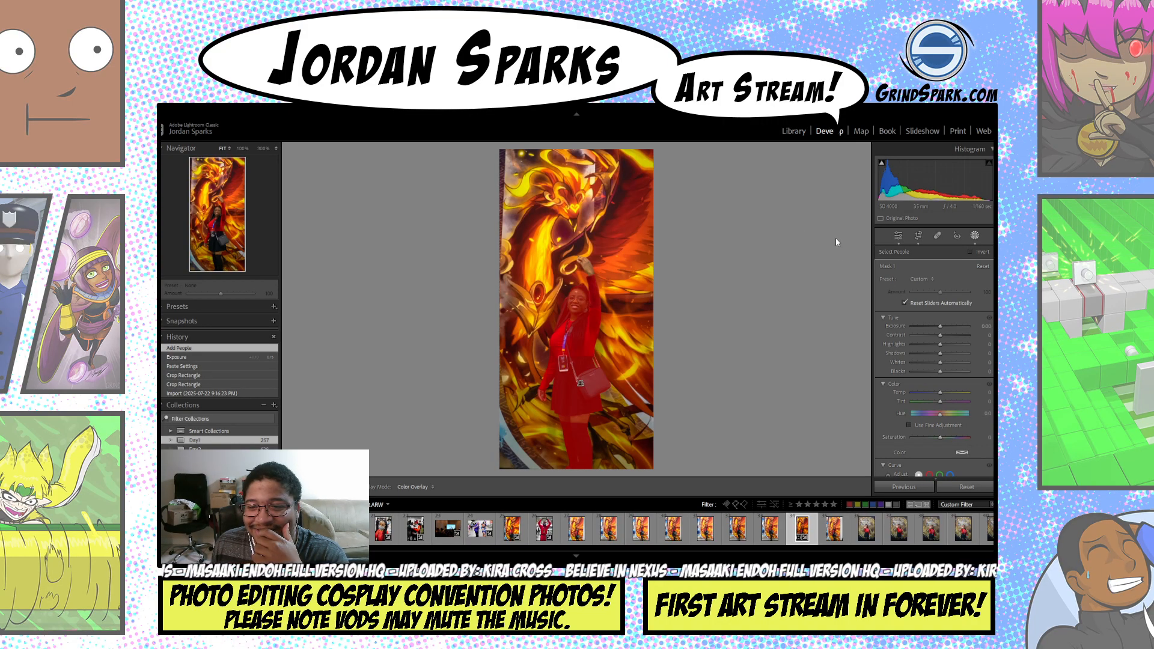
- Brush the woman's raised hand and wrist into the person mask, using small brush sizes along the fingers and a larger one for the middle
left_click(821, 297)
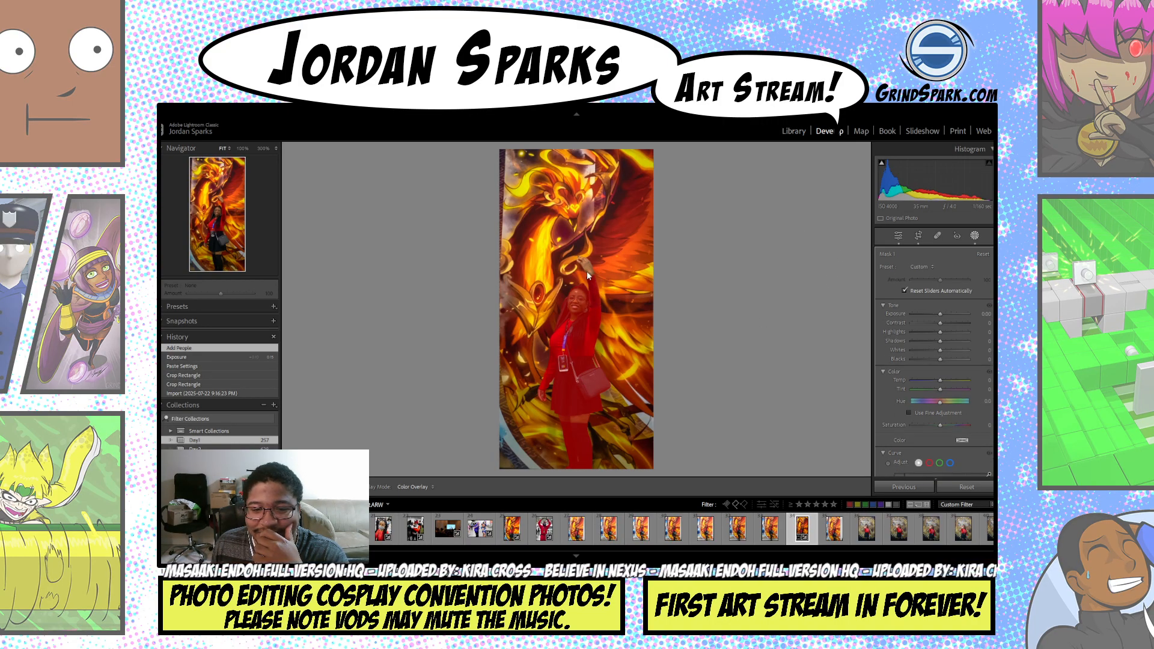
left_click(583, 259)
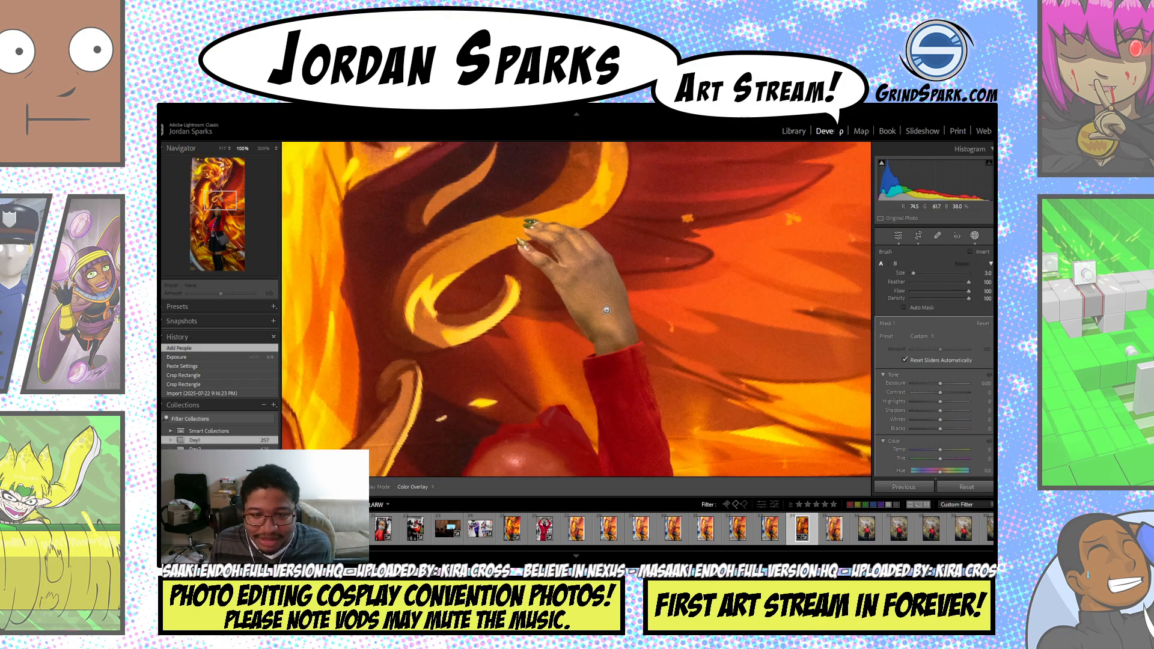
mouse_move(614, 360)
left_mouse_down()
mouse_move(607, 374)
mouse_move(536, 261)
mouse_move(505, 239)
left_mouse_up()
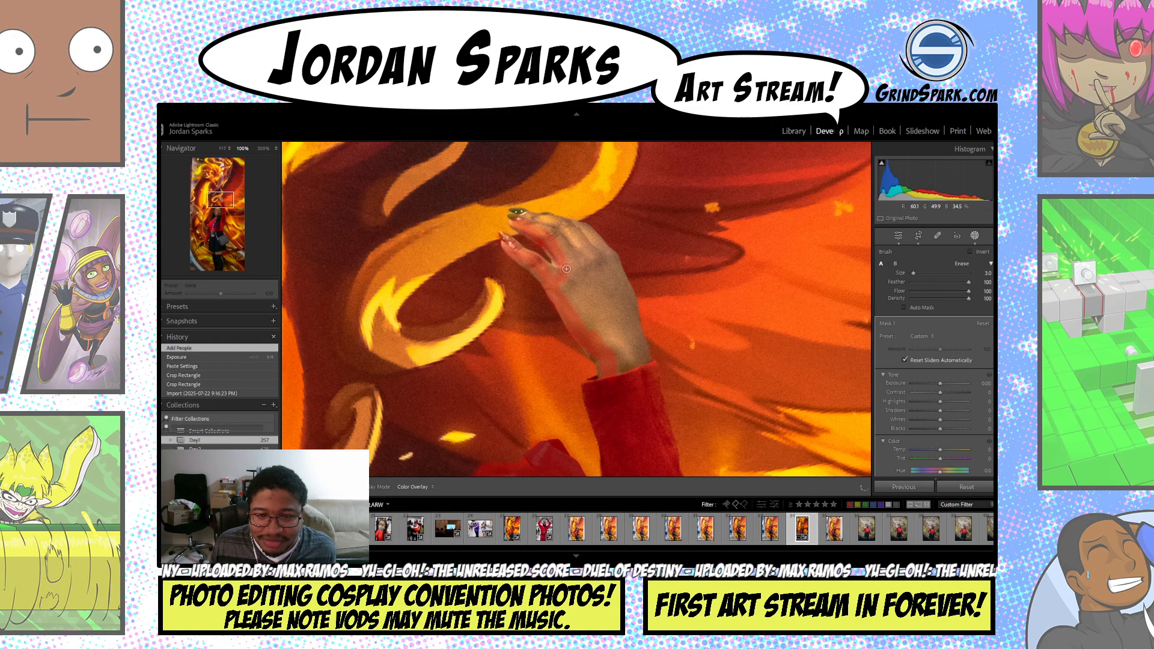
left_click_drag(566, 268, 561, 260)
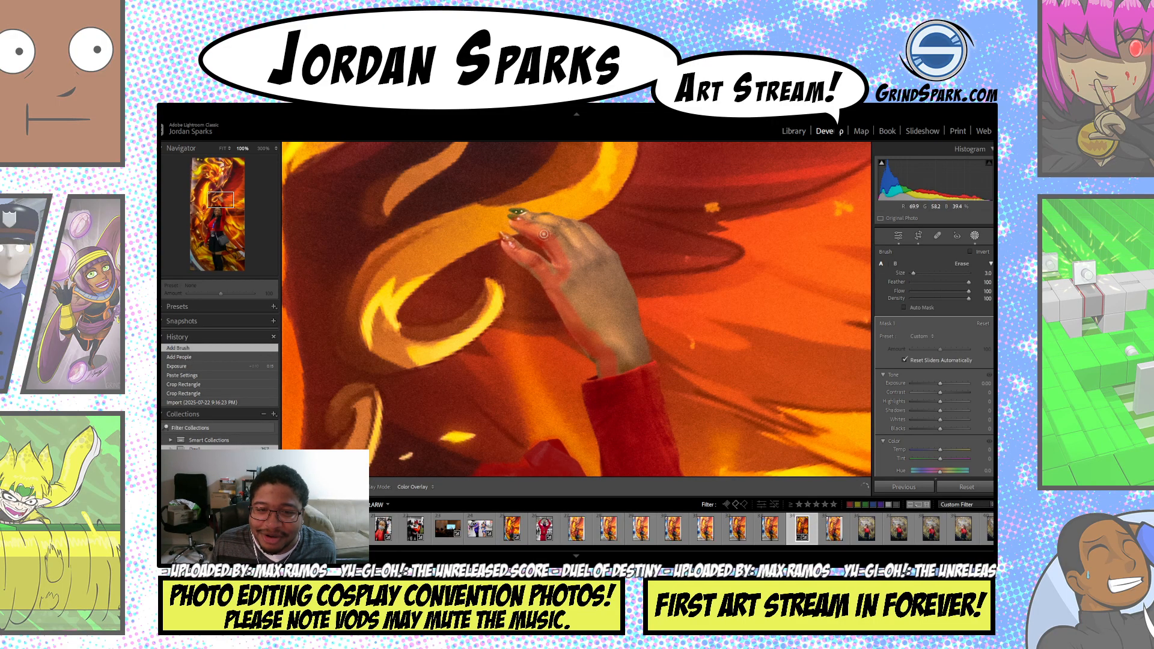
left_click_drag(517, 219, 526, 223)
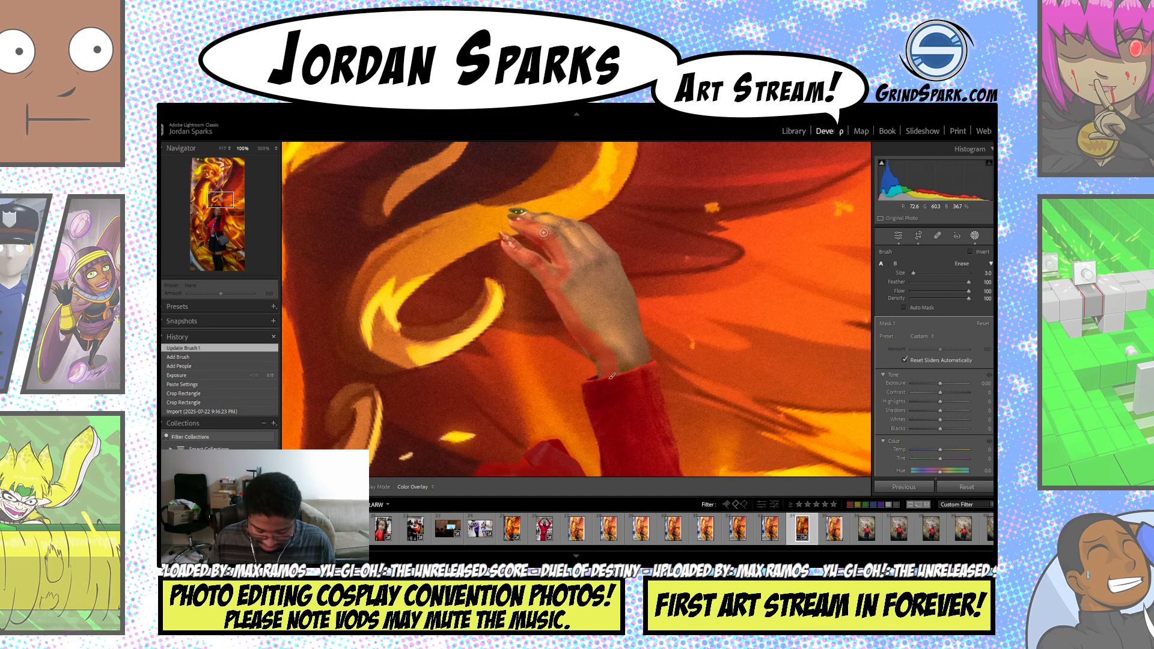
scroll(524, 218, "up", 1)
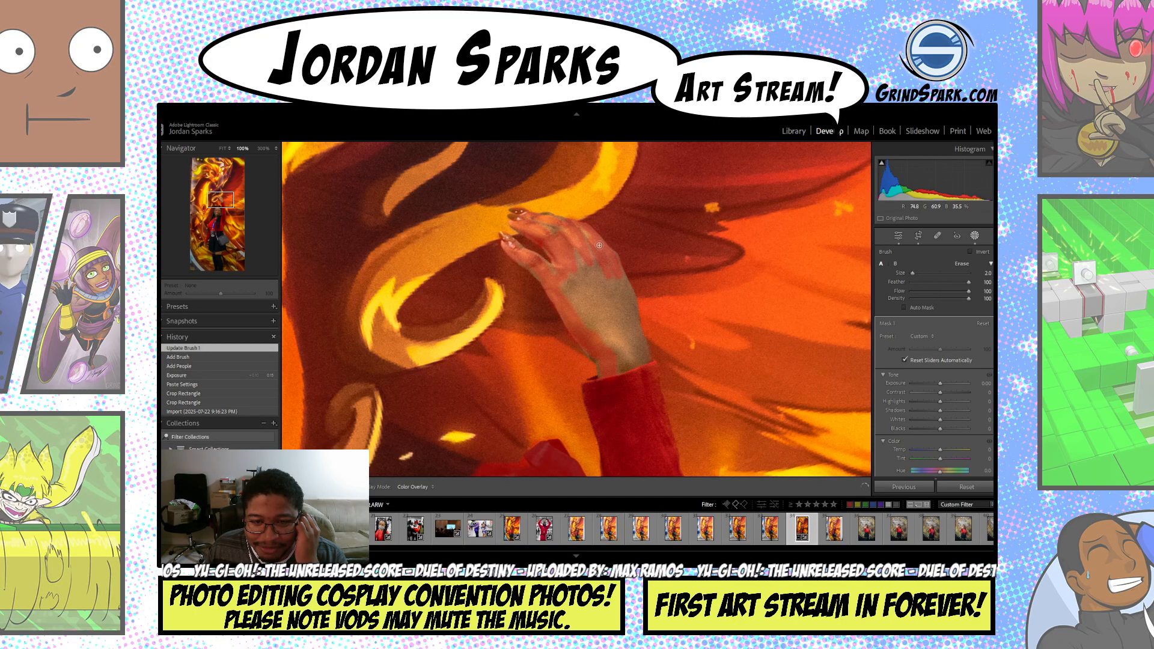
left_click(619, 272)
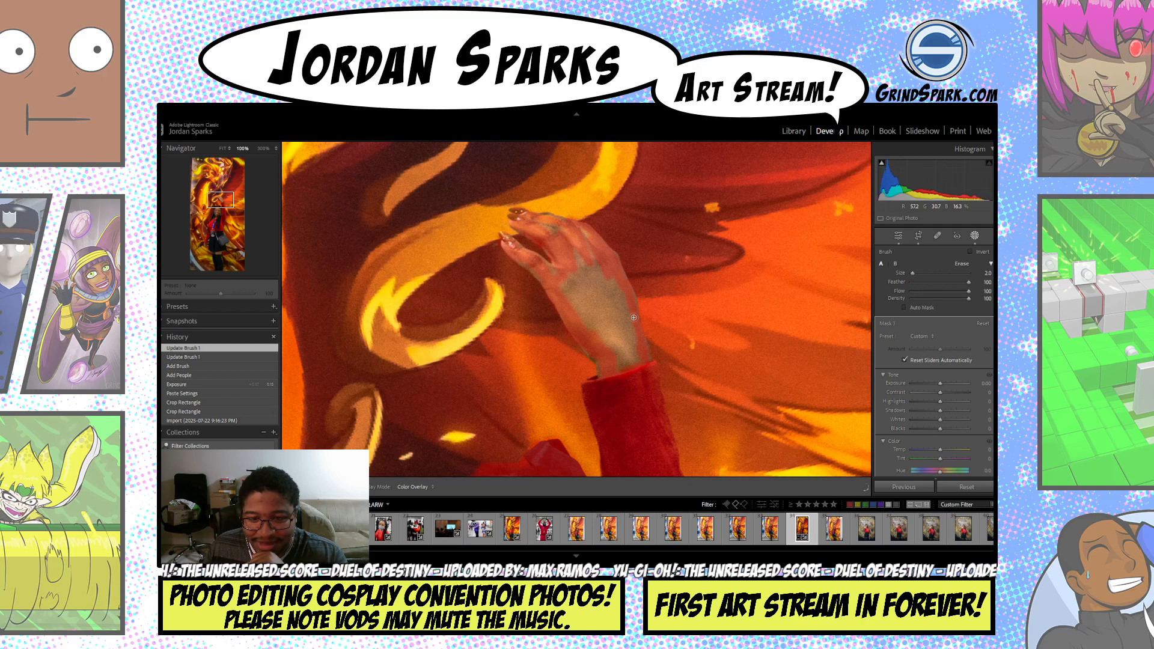
left_click(629, 369)
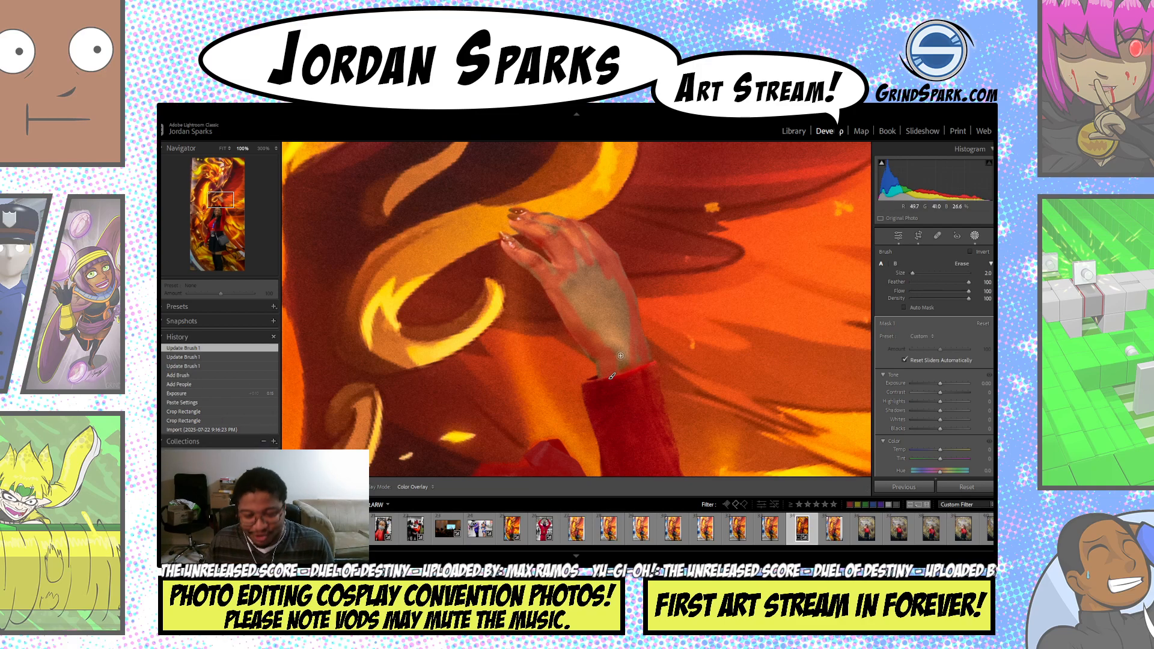
scroll(624, 344, "up", 2)
mouse_move(626, 352)
left_mouse_down()
mouse_move(594, 301)
mouse_move(613, 352)
mouse_move(574, 303)
mouse_move(574, 262)
mouse_move(621, 325)
mouse_move(609, 274)
left_mouse_up()
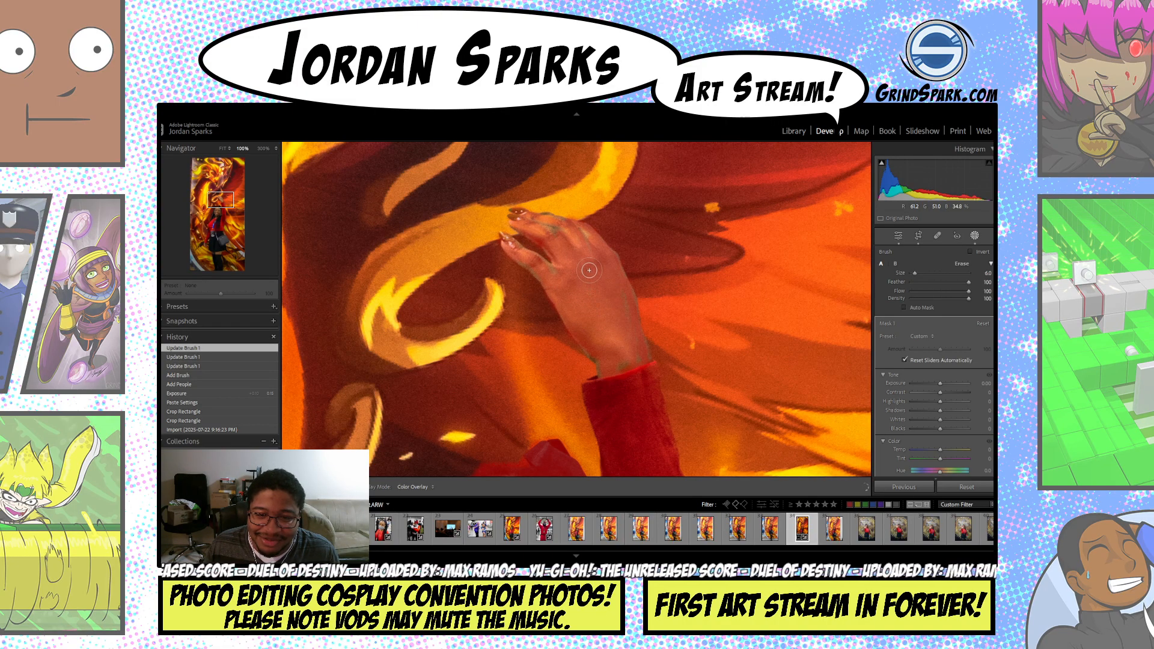
left_click_drag(625, 368, 625, 348)
key("bracketleft")
key("bracketleft")
key("bracketleft")
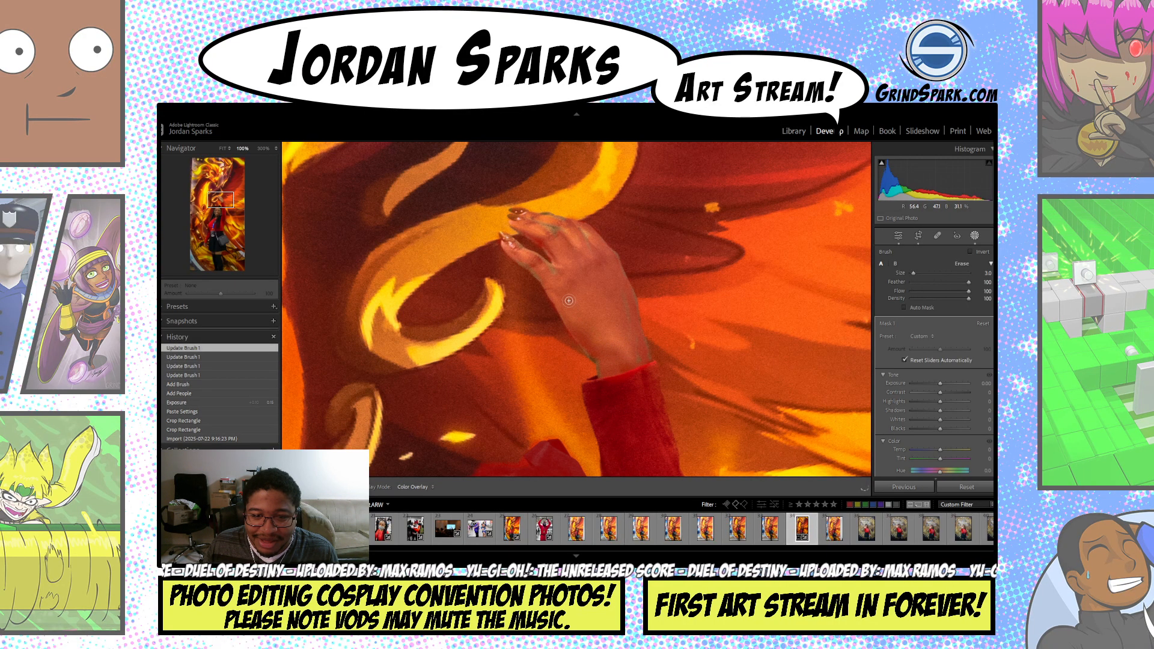
left_click_drag(532, 263, 505, 245)
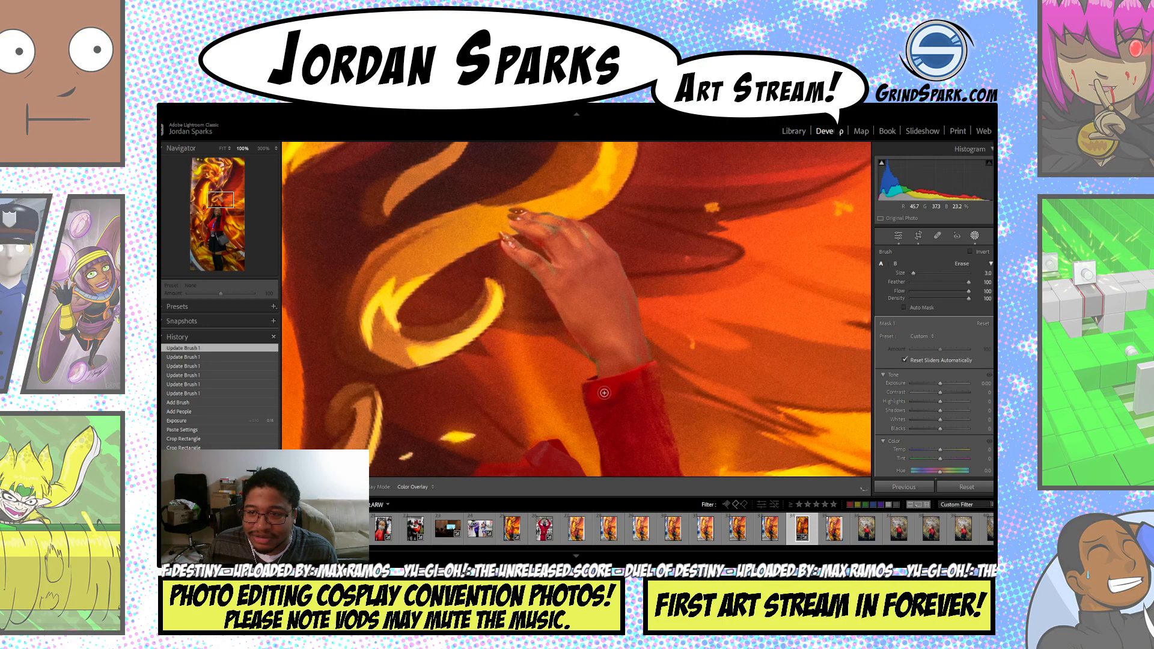
- Paint the raised arm's red sleeve into the person mask from cuff to shoulder, filling its middle with a size 5.0 brush
mouse_move(612, 387)
left_mouse_down()
mouse_move(635, 416)
mouse_move(643, 370)
mouse_move(654, 395)
left_mouse_up()
key("[")
left_click_drag(669, 373, 622, 172)
mouse_move(641, 438)
left_mouse_down()
mouse_move(644, 332)
mouse_move(646, 443)
left_mouse_up()
left_click_drag(618, 352, 628, 374)
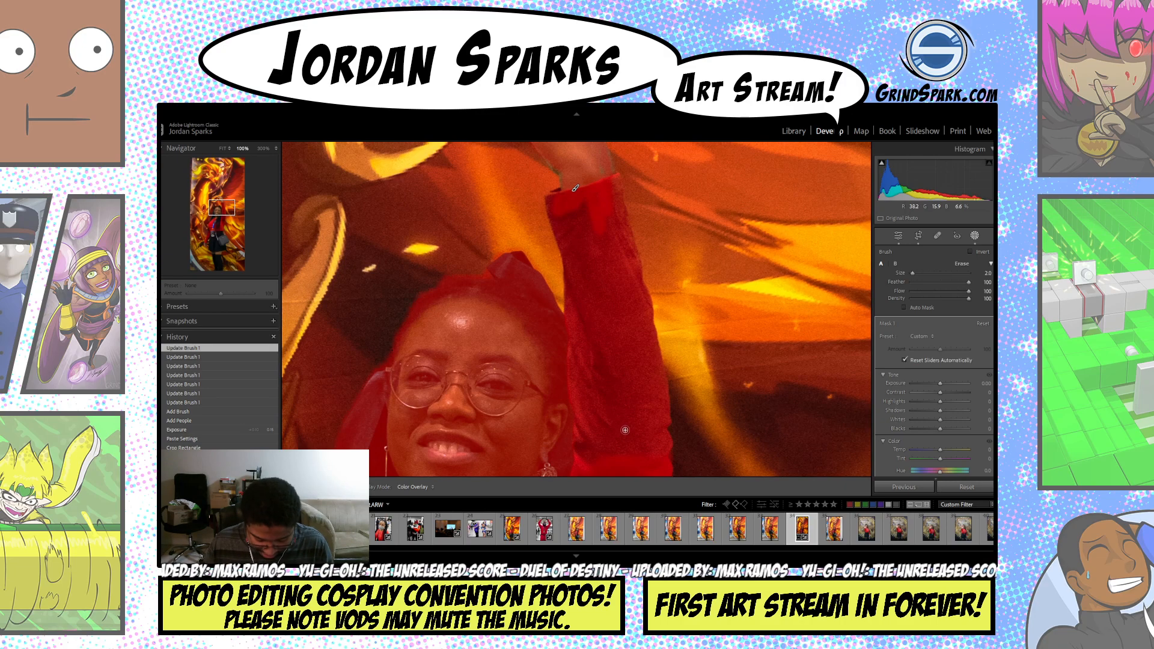
key("bracketright")
key("bracketright")
key("bracketright")
mouse_move(610, 181)
left_mouse_down()
mouse_move(621, 237)
mouse_move(609, 187)
mouse_move(557, 195)
mouse_move(576, 280)
mouse_move(574, 210)
mouse_move(593, 258)
left_mouse_up()
mouse_move(585, 217)
left_mouse_down()
mouse_move(602, 279)
mouse_move(592, 231)
mouse_move(618, 258)
mouse_move(617, 230)
mouse_move(628, 257)
mouse_move(617, 207)
mouse_move(646, 309)
mouse_move(631, 289)
mouse_move(621, 305)
mouse_move(595, 254)
mouse_move(584, 286)
mouse_move(571, 257)
mouse_move(578, 334)
mouse_move(583, 344)
mouse_move(581, 272)
mouse_move(614, 355)
mouse_move(607, 316)
mouse_move(595, 410)
mouse_move(592, 346)
mouse_move(583, 380)
mouse_move(576, 346)
mouse_move(585, 467)
mouse_move(583, 420)
mouse_move(600, 443)
mouse_move(591, 457)
mouse_move(581, 441)
mouse_move(656, 459)
mouse_move(662, 435)
mouse_move(630, 264)
mouse_move(649, 391)
mouse_move(612, 360)
mouse_move(606, 390)
mouse_move(624, 441)
mouse_move(660, 397)
mouse_move(643, 402)
mouse_move(591, 377)
mouse_move(580, 273)
mouse_move(553, 197)
mouse_move(581, 186)
mouse_move(575, 196)
mouse_move(589, 175)
mouse_move(621, 314)
left_mouse_up()
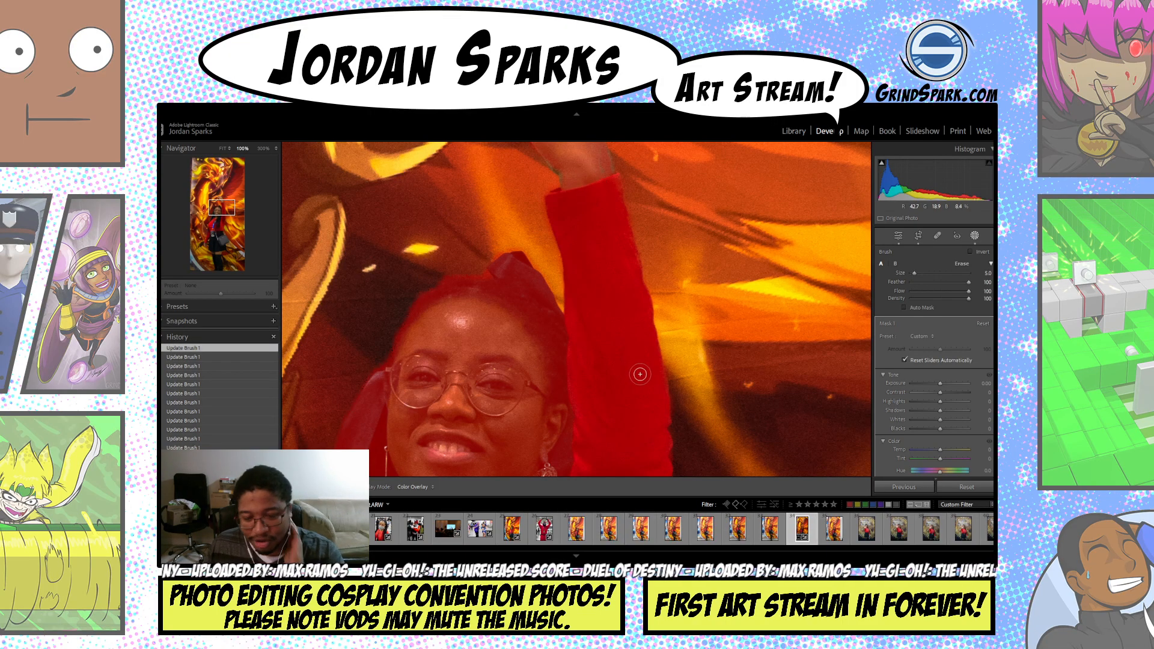
key("z")
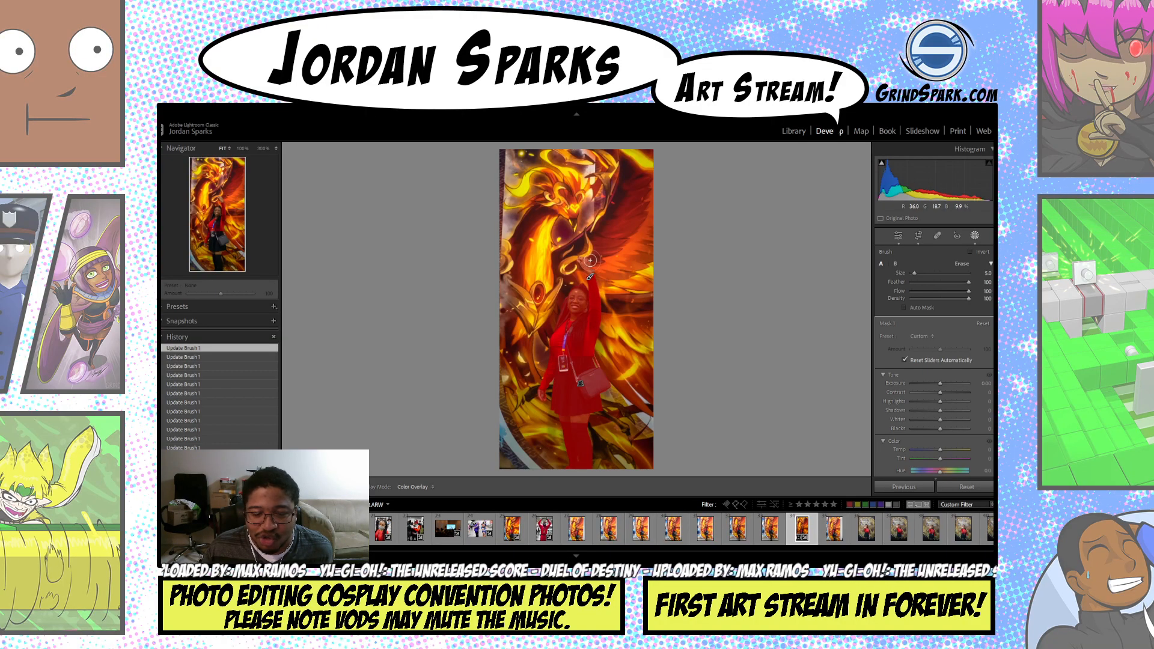
- Examine the mask's coverage around the raised hand and wrist, trying a 12.0 brush and leaving the brush size at 2.0
key("z")
scroll(589, 244, "up", 5)
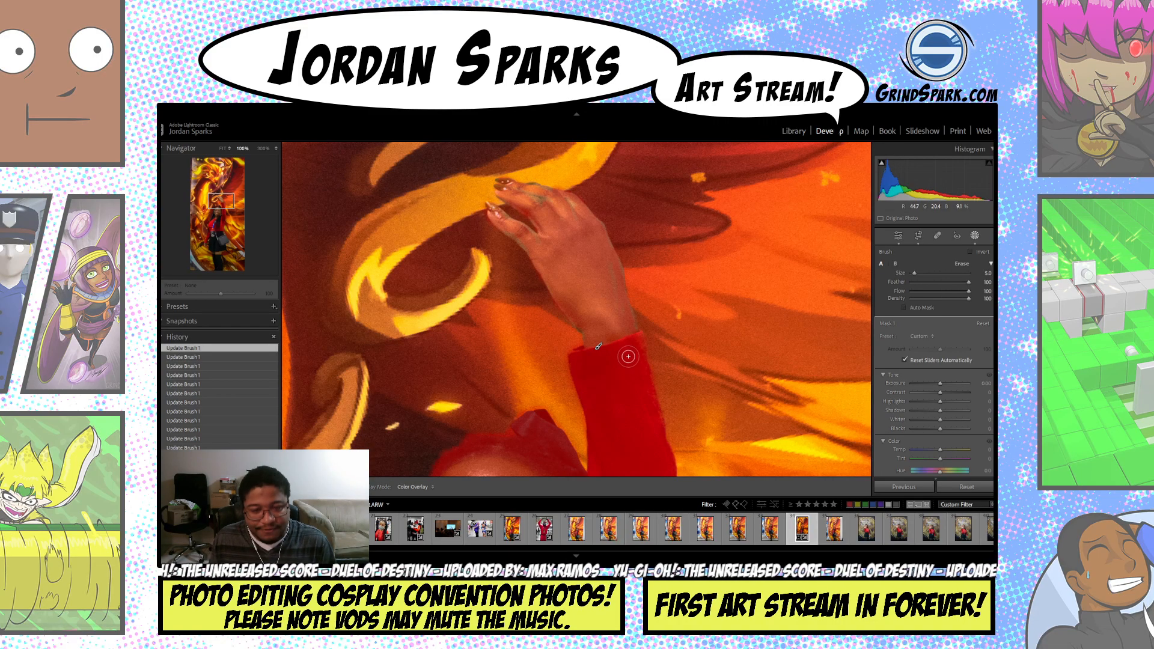
key("bracketleft")
key("bracketright")
key("bracketright")
key("bracketright")
key("bracketright")
key("bracketright")
key("bracketright")
key("bracketright")
key("bracketright")
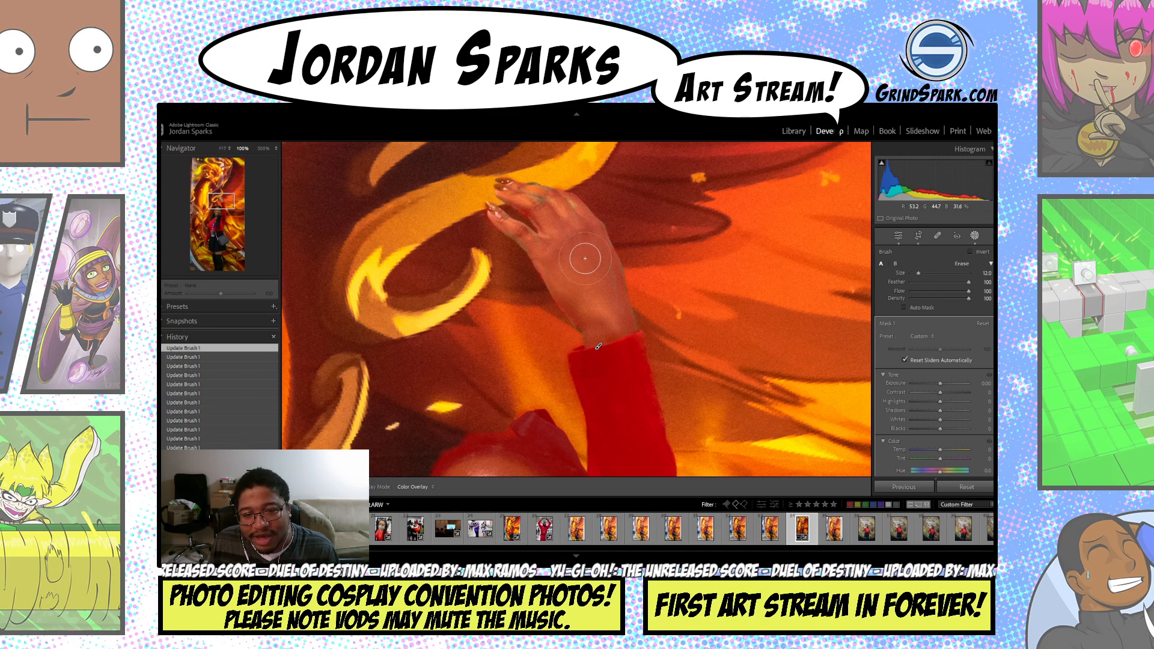
key("bracketleft")
key("bracketleft")
key("bracketleft")
key("bracketleft")
key("bracketleft")
key("bracketleft")
key("bracketleft")
key("bracketleft")
key("bracketleft")
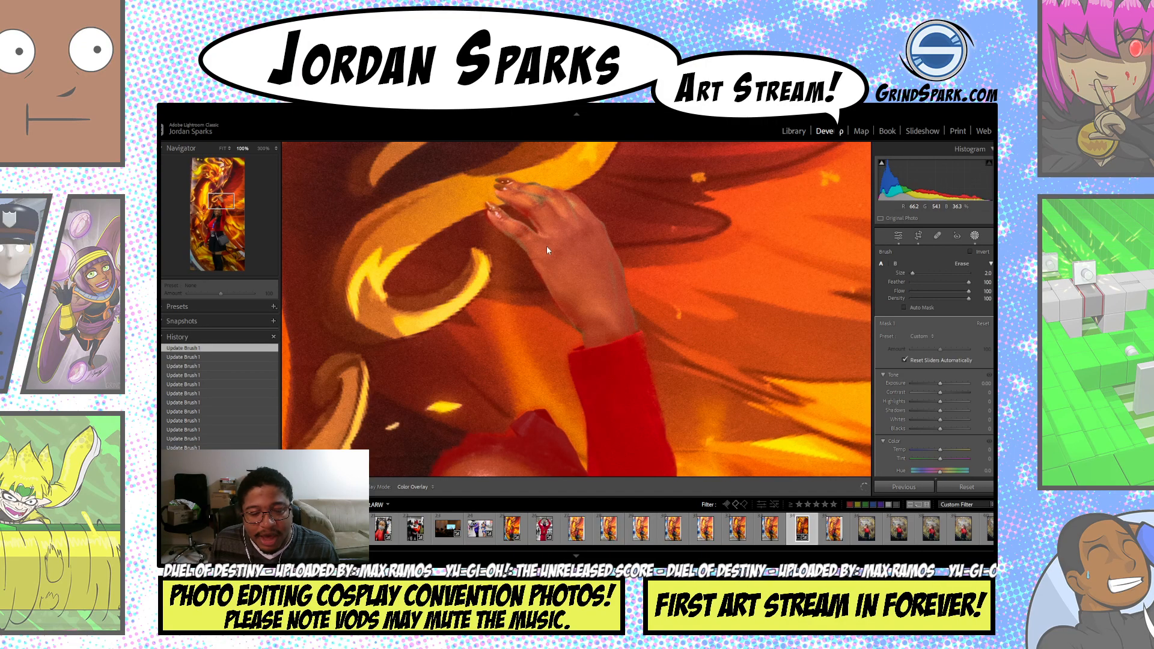
- Set the person mask's Exposure to 0.45 and its Contrast to 47
key("z")
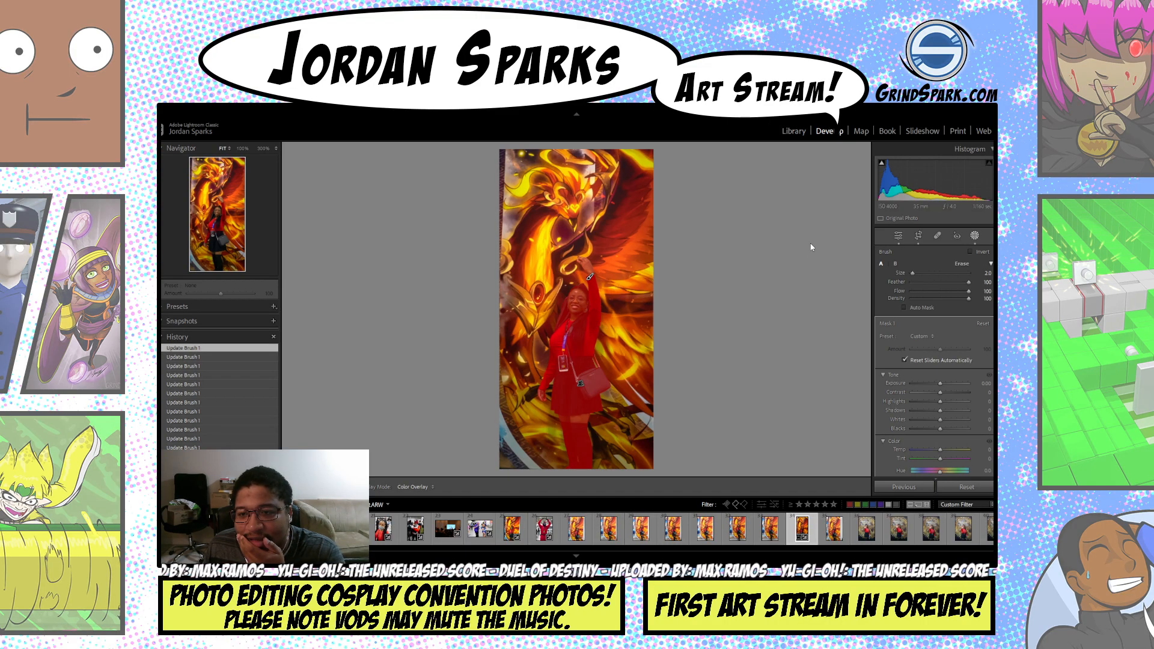
left_click_drag(941, 383, 955, 396)
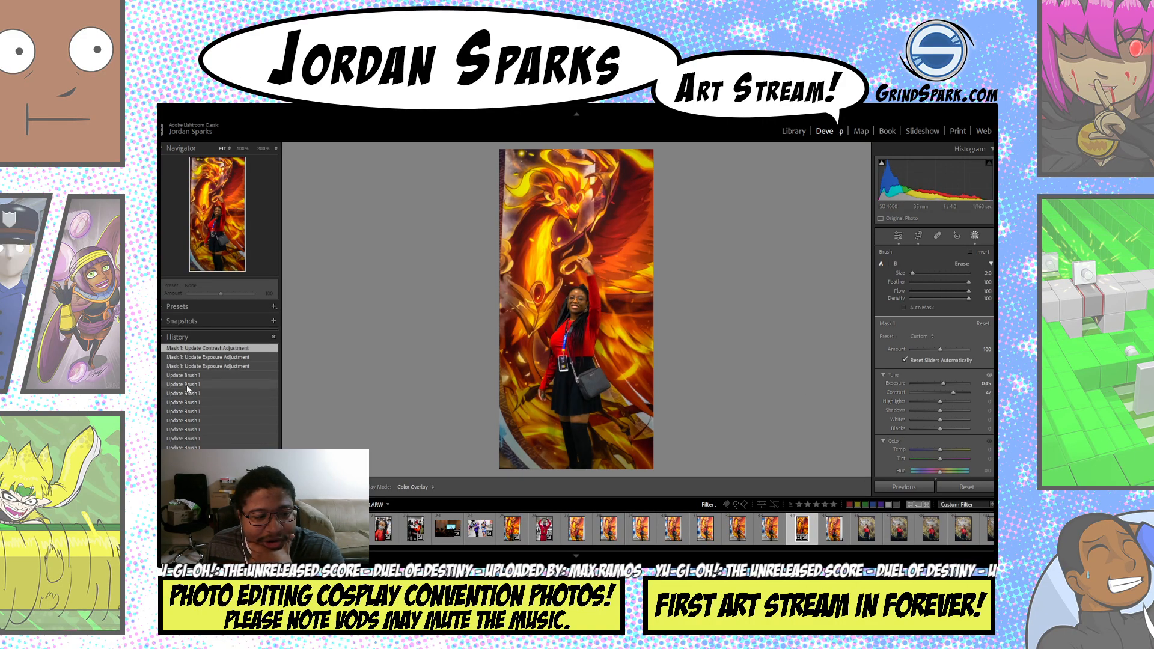
- Compare the photo with its history states from before the mask's tone adjustments and from before the People mask was added
left_click(191, 377)
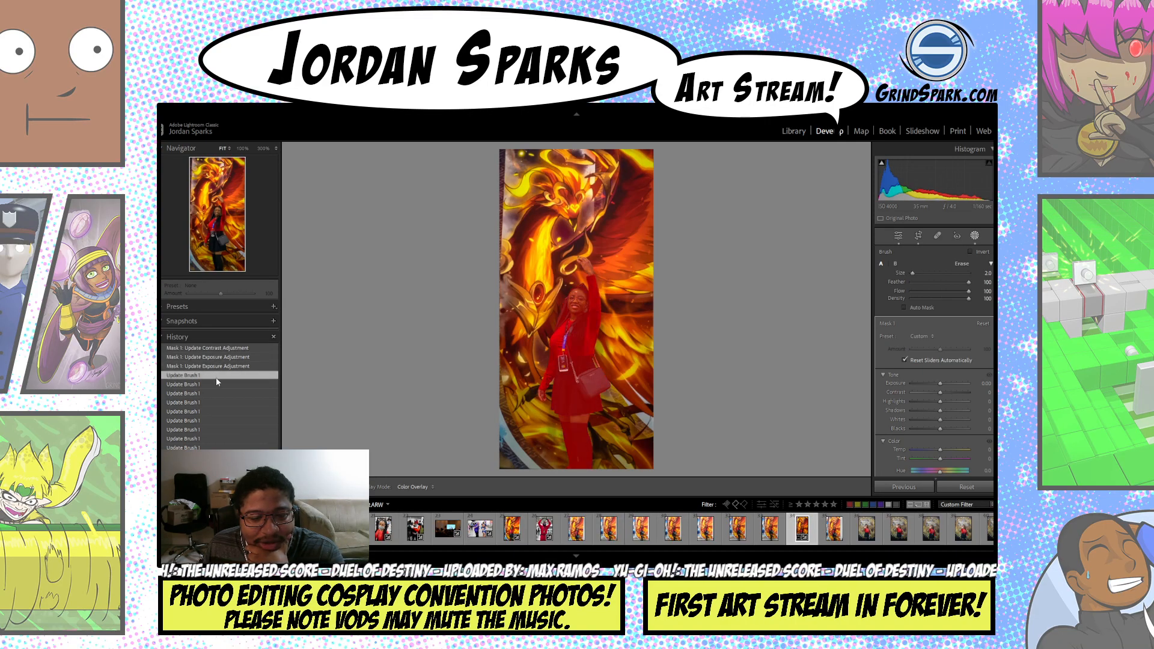
scroll(216, 379, "down", 3)
scroll(215, 379, "down", 2)
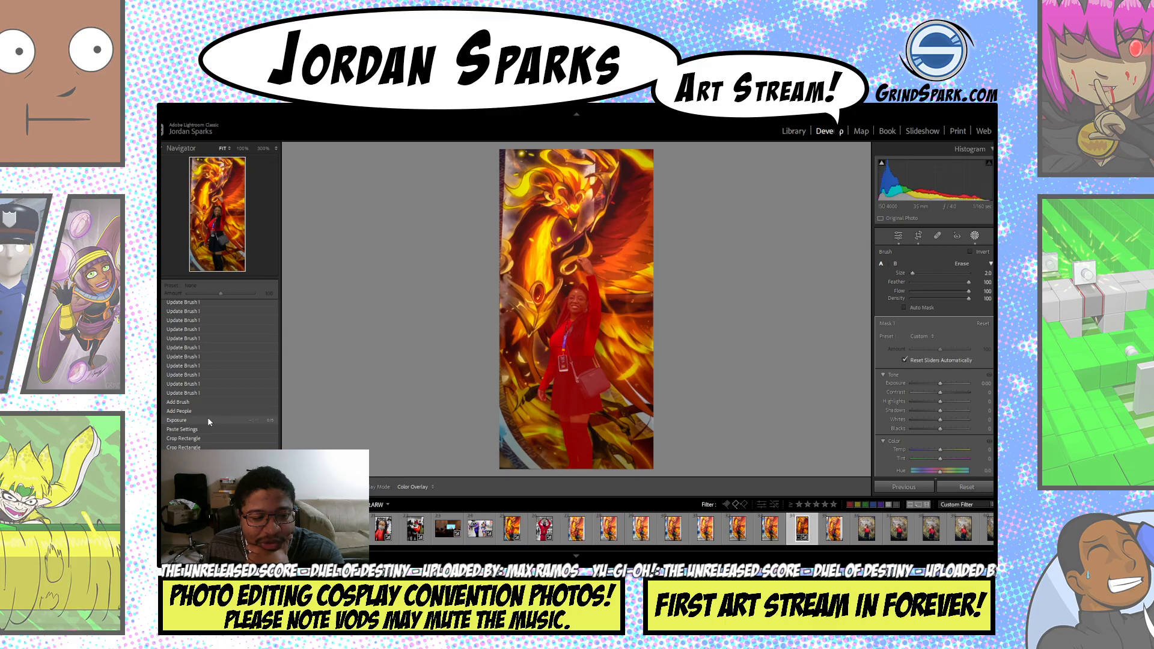
left_click(208, 420)
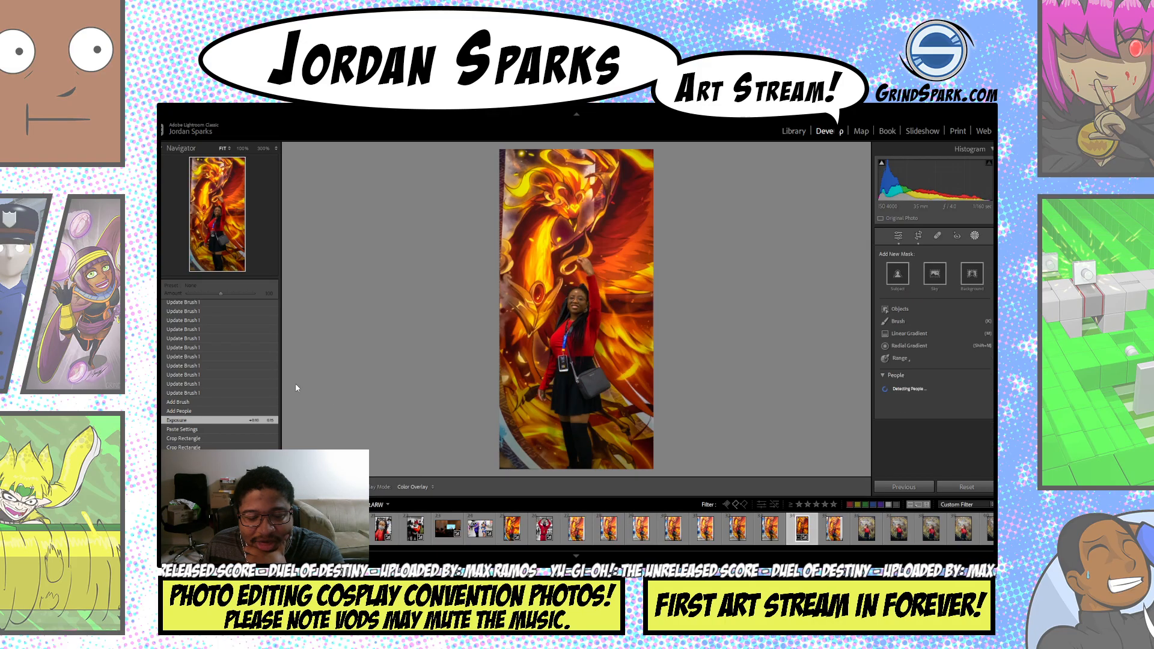
scroll(222, 400, "up", 5)
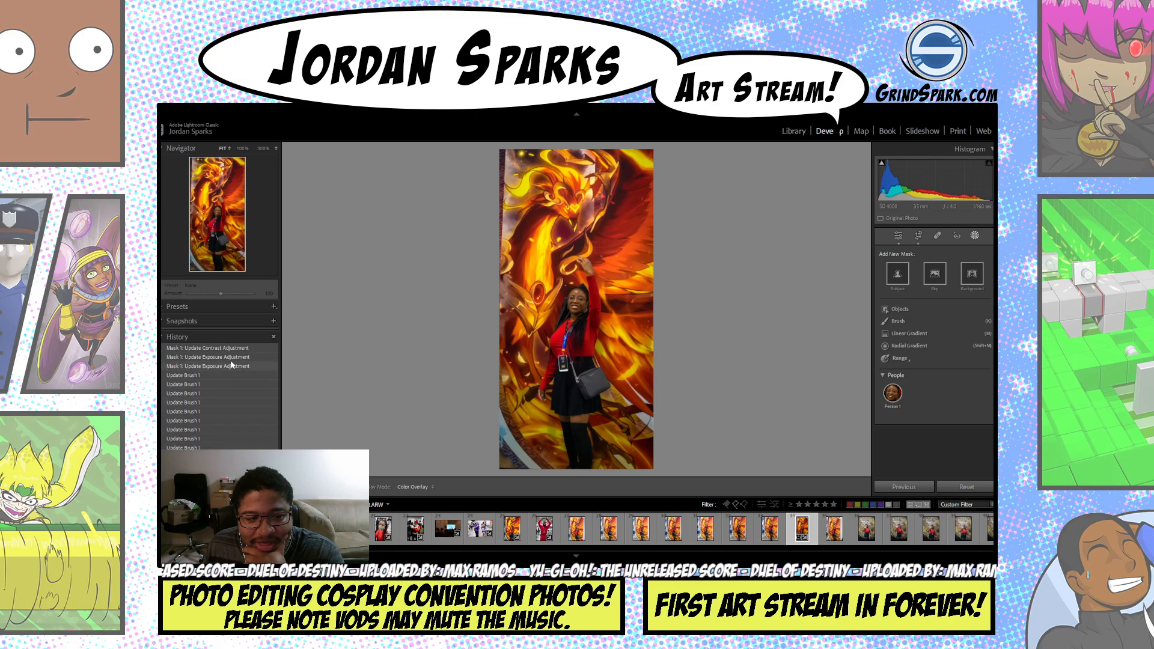
- Restore the photo to the Mask 1 contrast adjustment state in its edit history
left_click(230, 353)
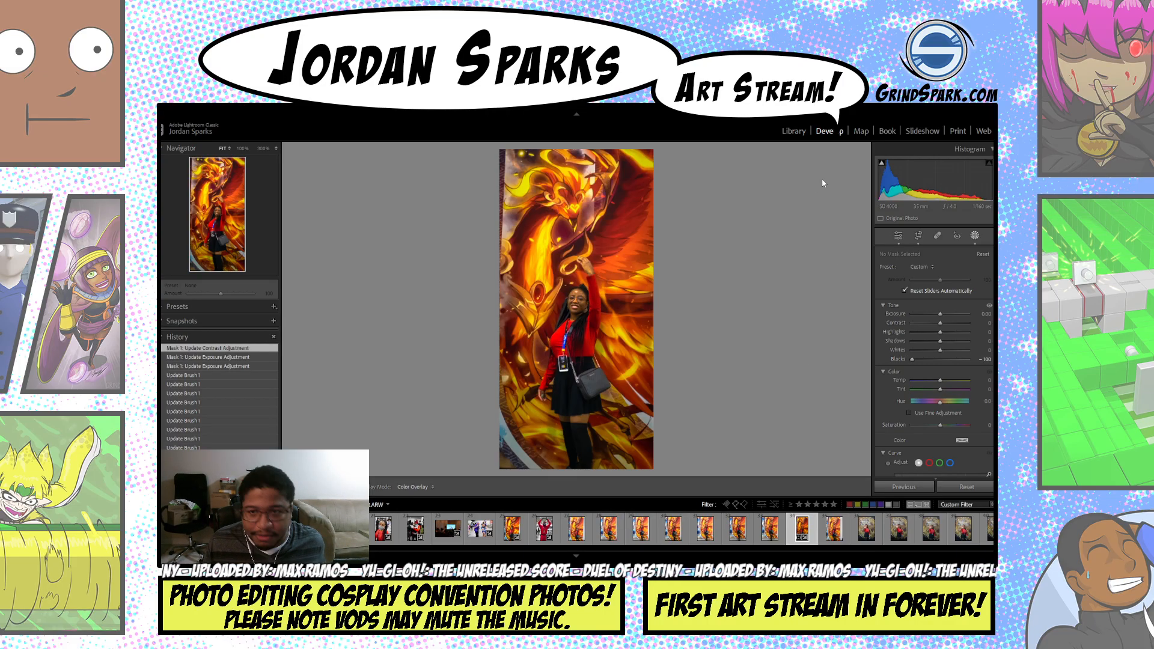
key("ctrl+z")
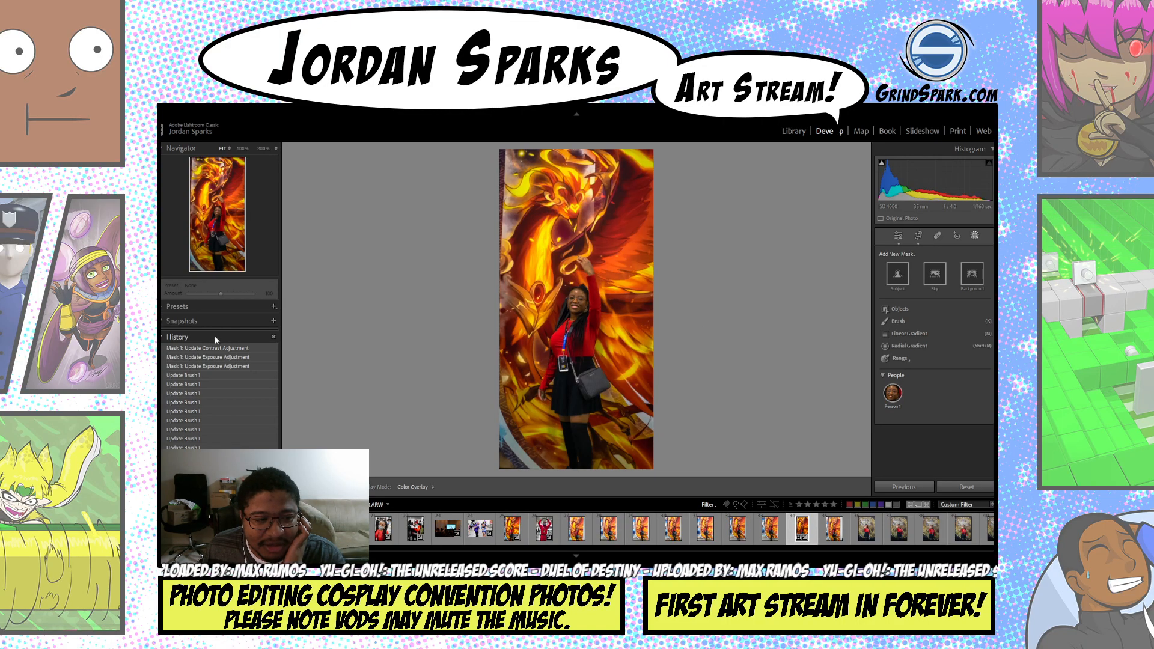
left_click(222, 349)
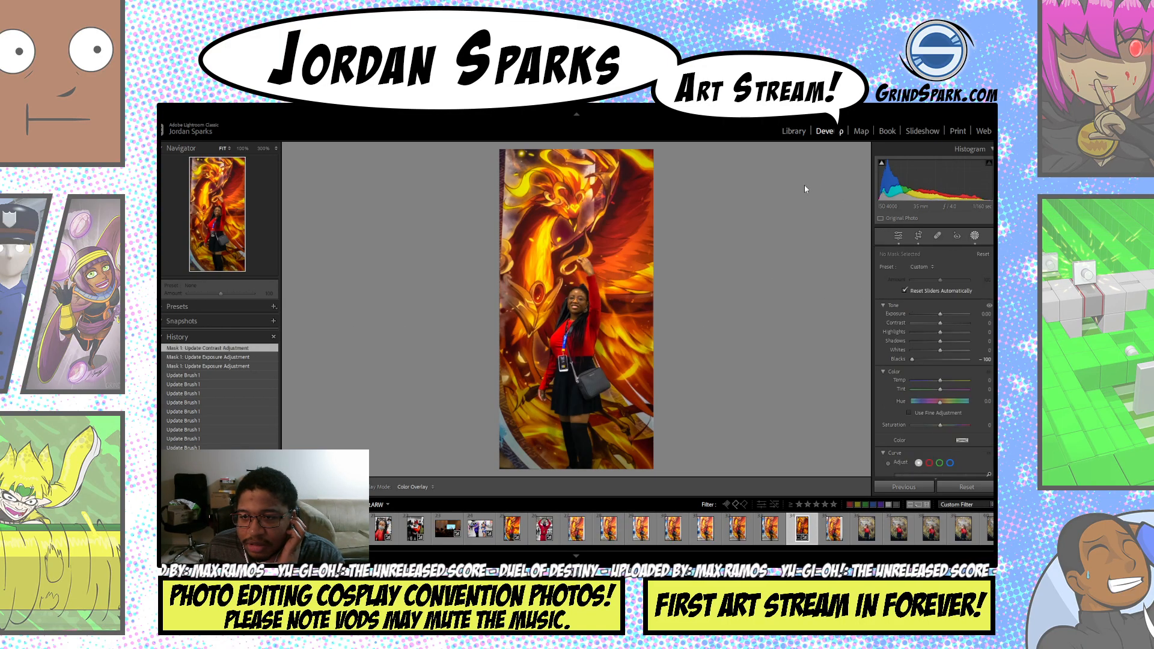
- Set Mask 1's Blacks to -3, Whites to -10, Shadows to 24 and Highlights to -21
left_click(954, 359)
left_click_drag(944, 360, 939, 359)
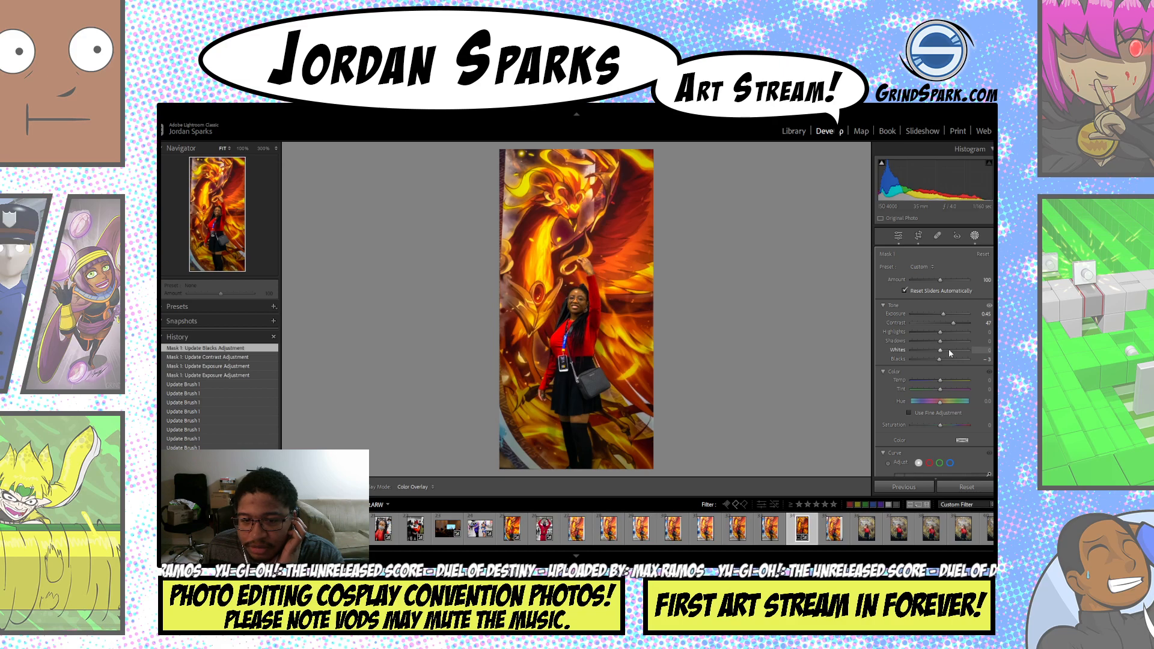
mouse_move(938, 350)
left_mouse_down()
mouse_move(951, 331)
mouse_move(935, 334)
left_mouse_up()
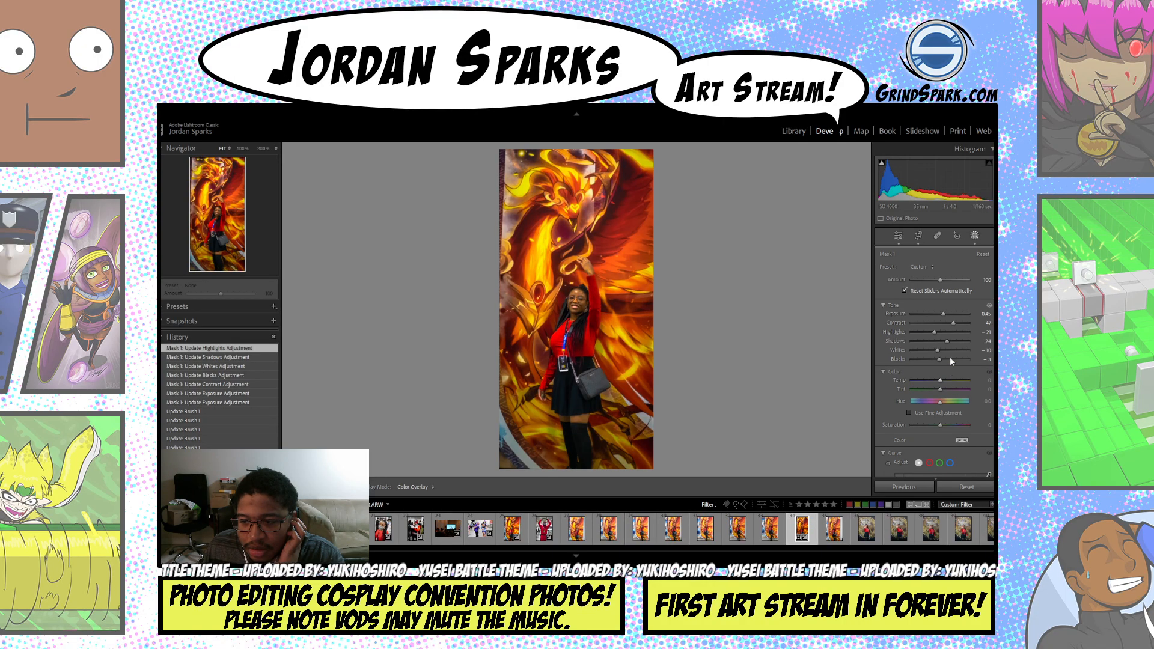
- Set Mask 1's Clarity to about 19 and Dehaze to 16
scroll(934, 360, "down", 10)
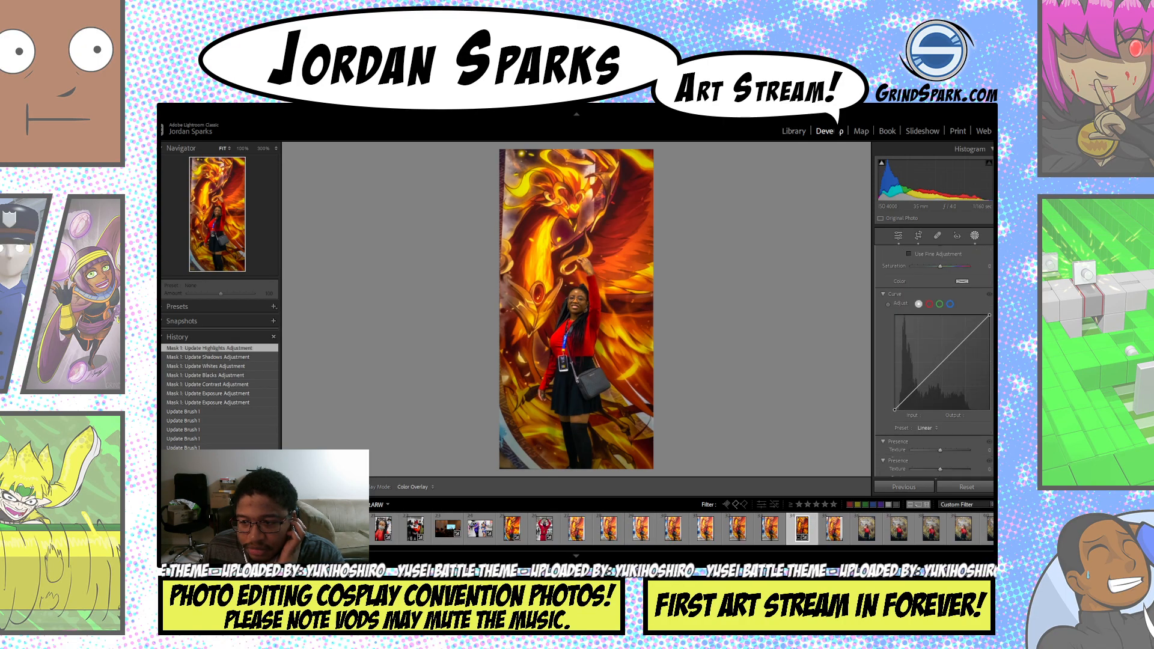
scroll(952, 370, "down", 1)
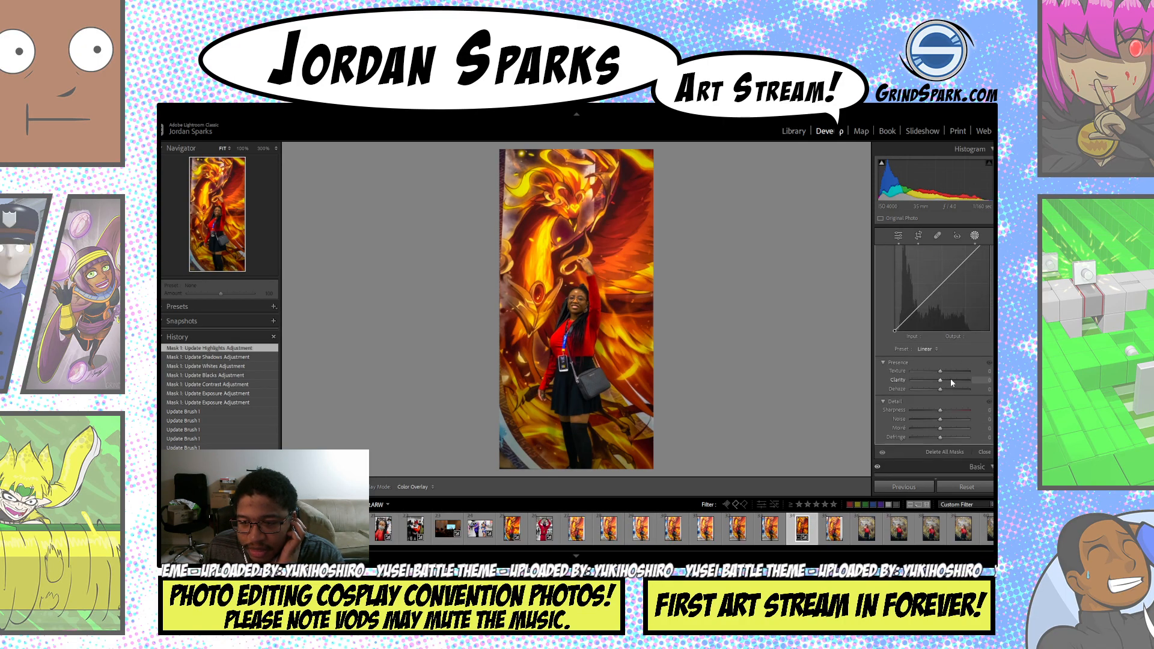
left_click_drag(947, 382, 945, 383)
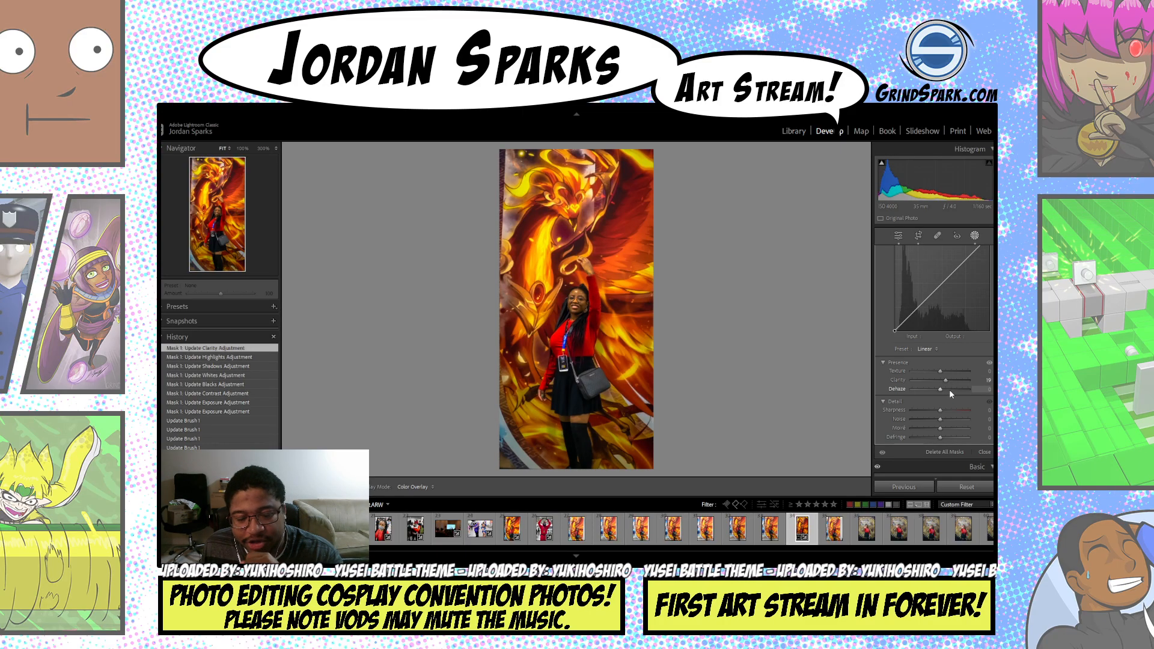
left_click(951, 388)
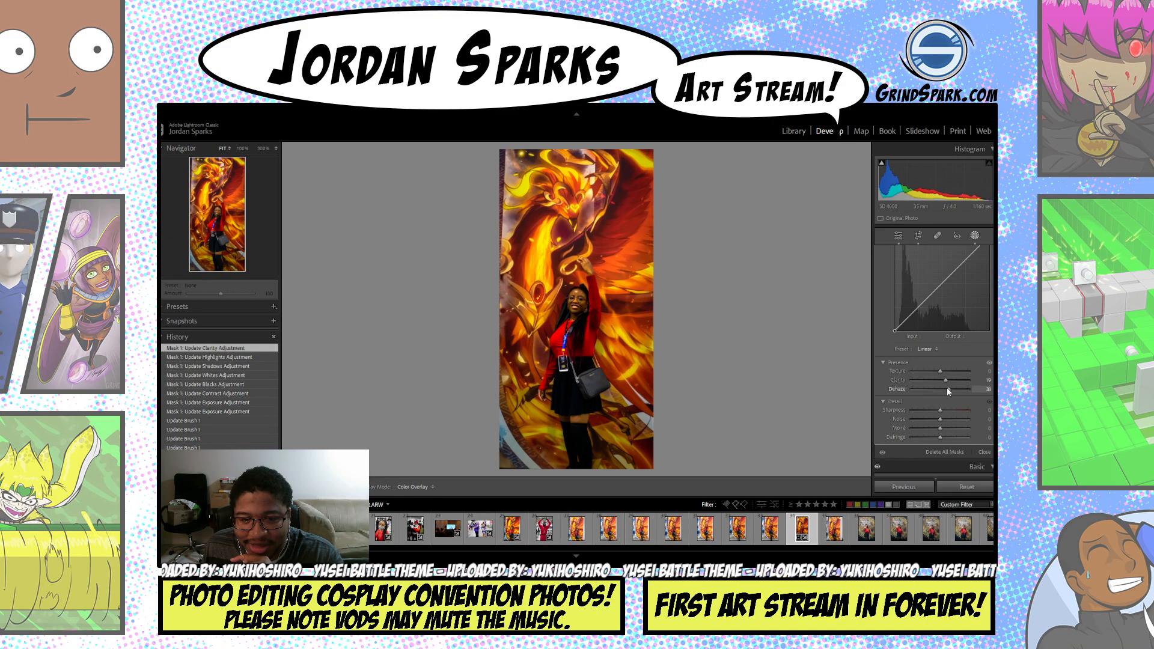
left_click_drag(943, 391, 944, 389)
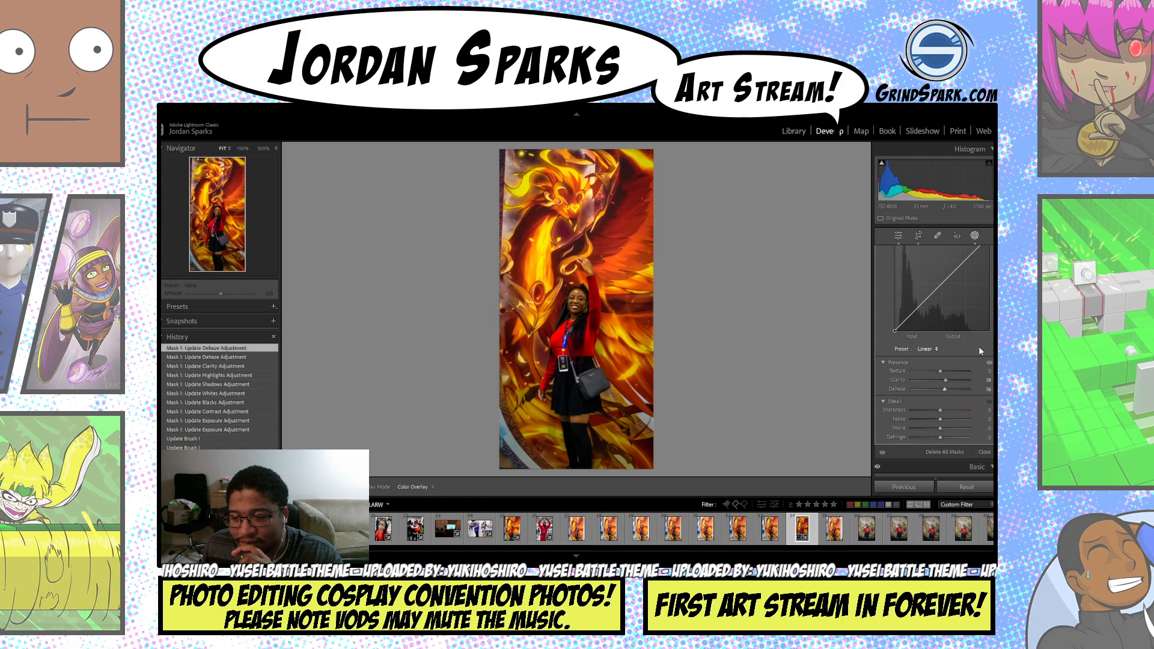
- Set the photo's manual Luminance noise reduction to 25
scroll(933, 361, "down", 4)
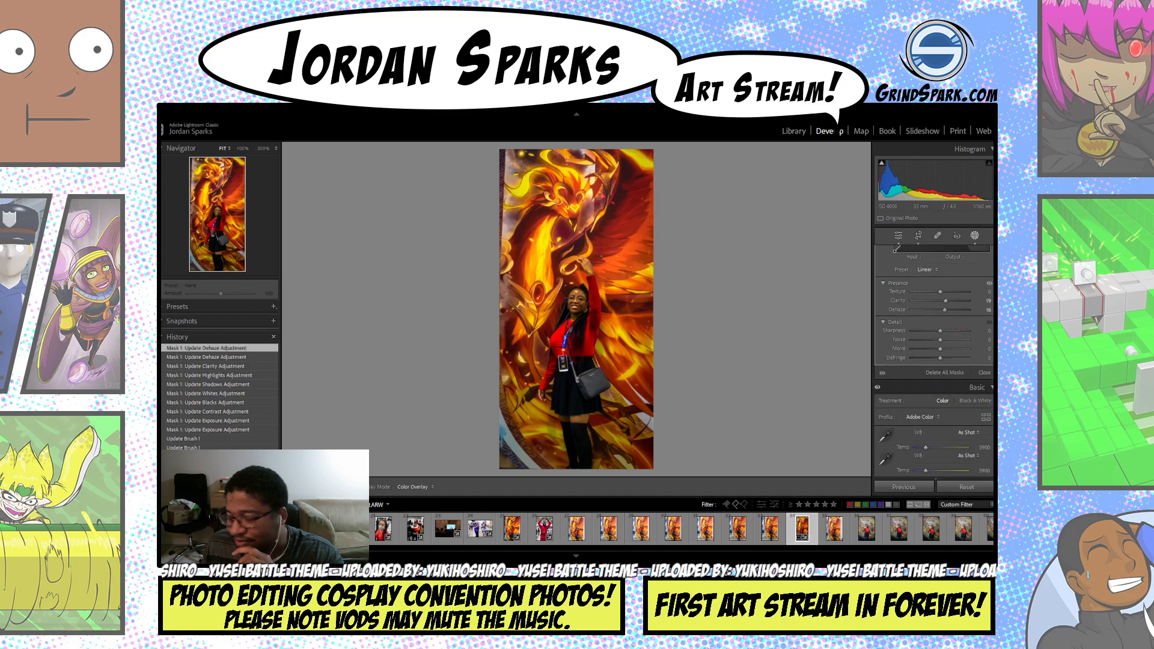
scroll(933, 361, "down", 3)
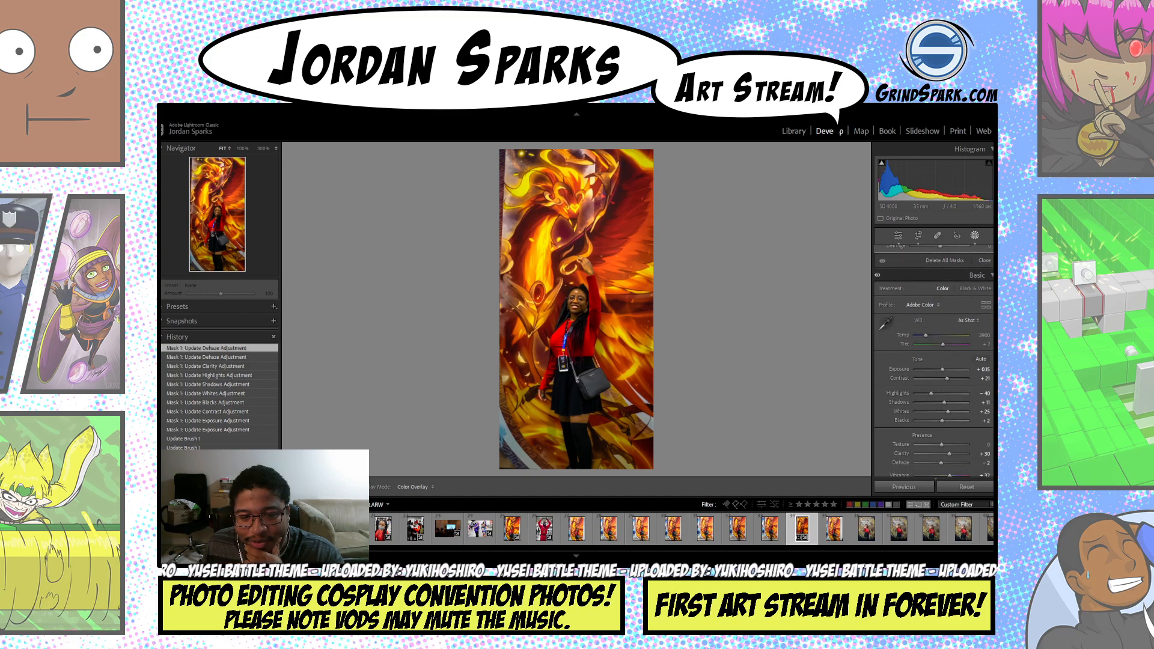
scroll(934, 361, "down", 6)
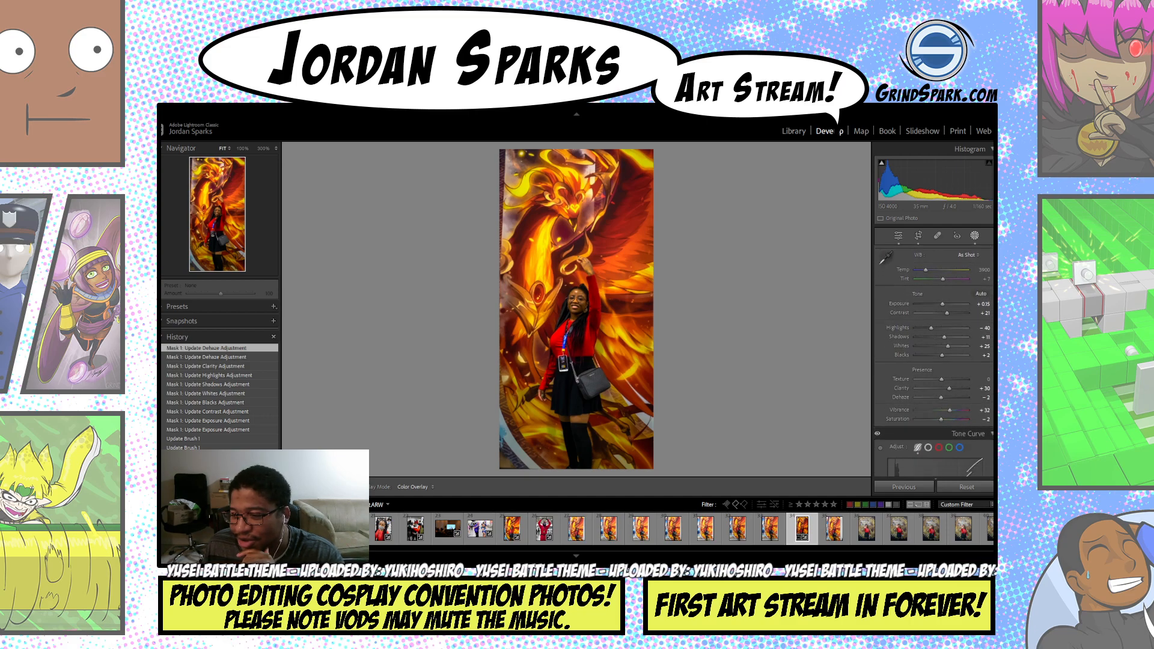
scroll(933, 360, "down", 10)
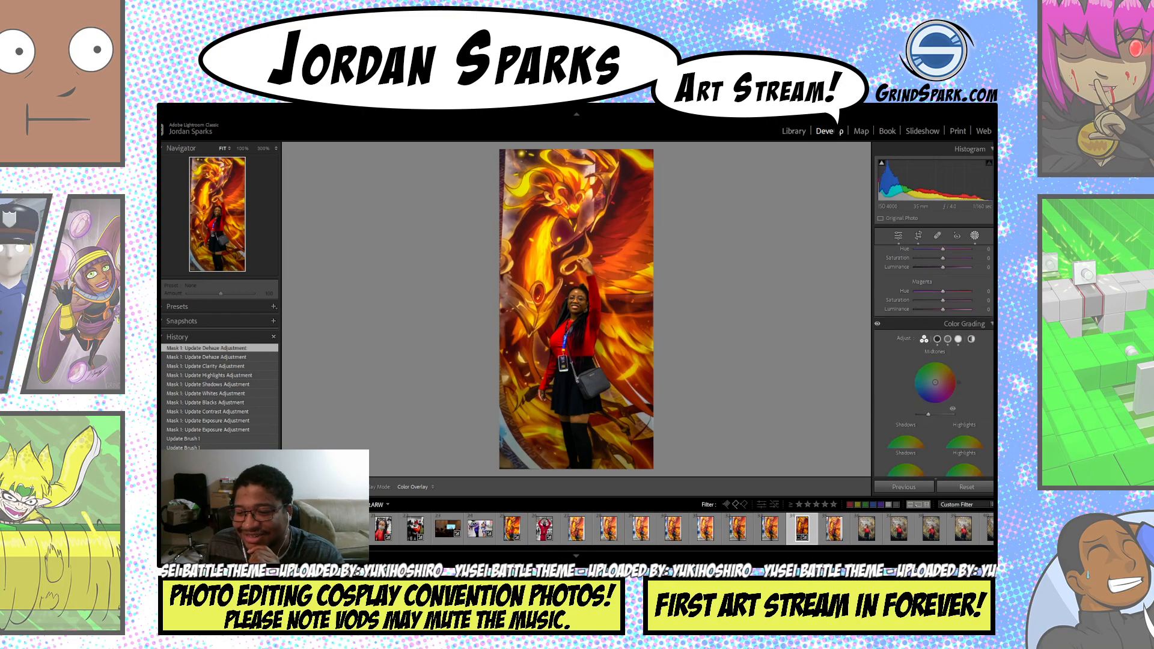
scroll(933, 360, "down", 10)
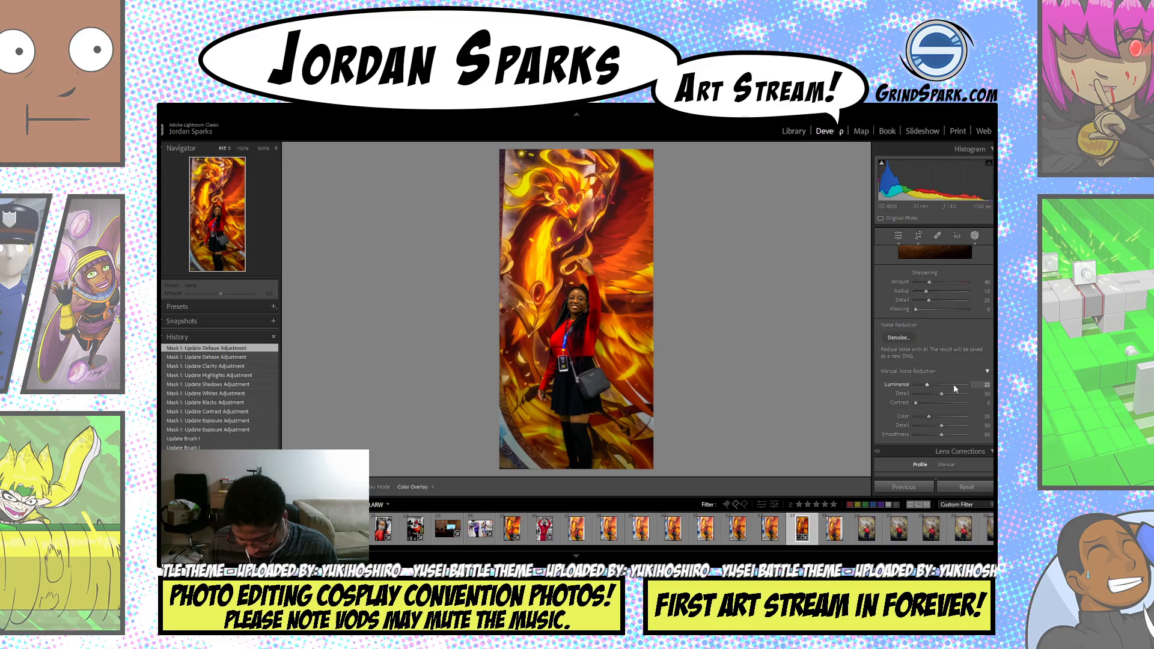
left_click(931, 385)
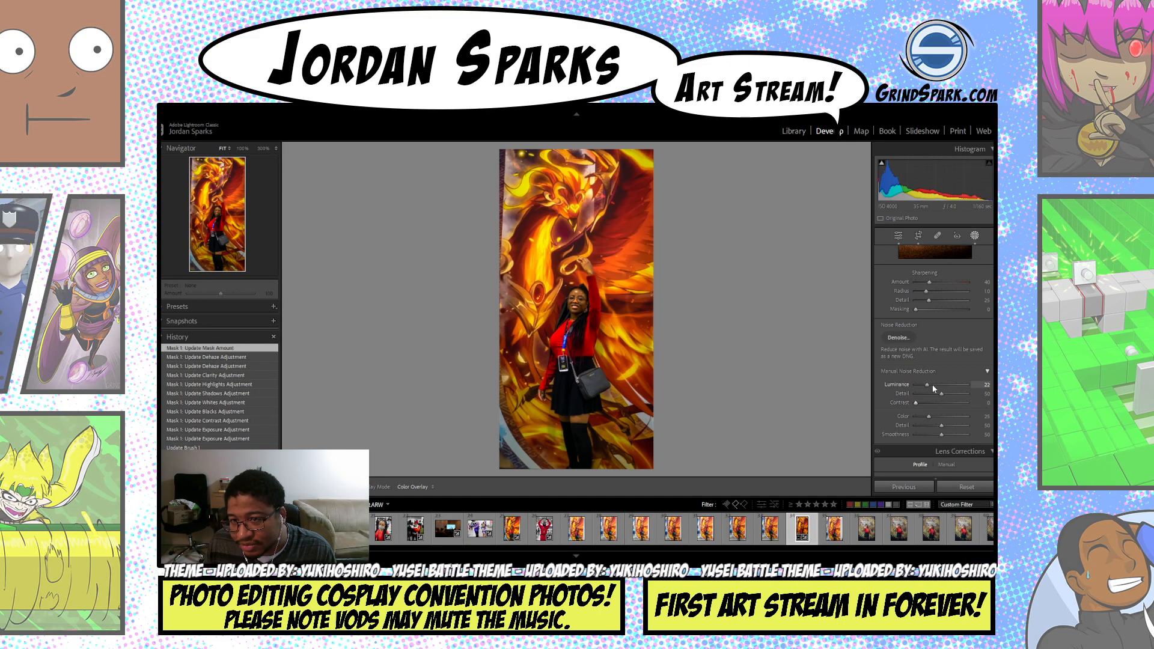
left_click_drag(927, 388, 931, 388)
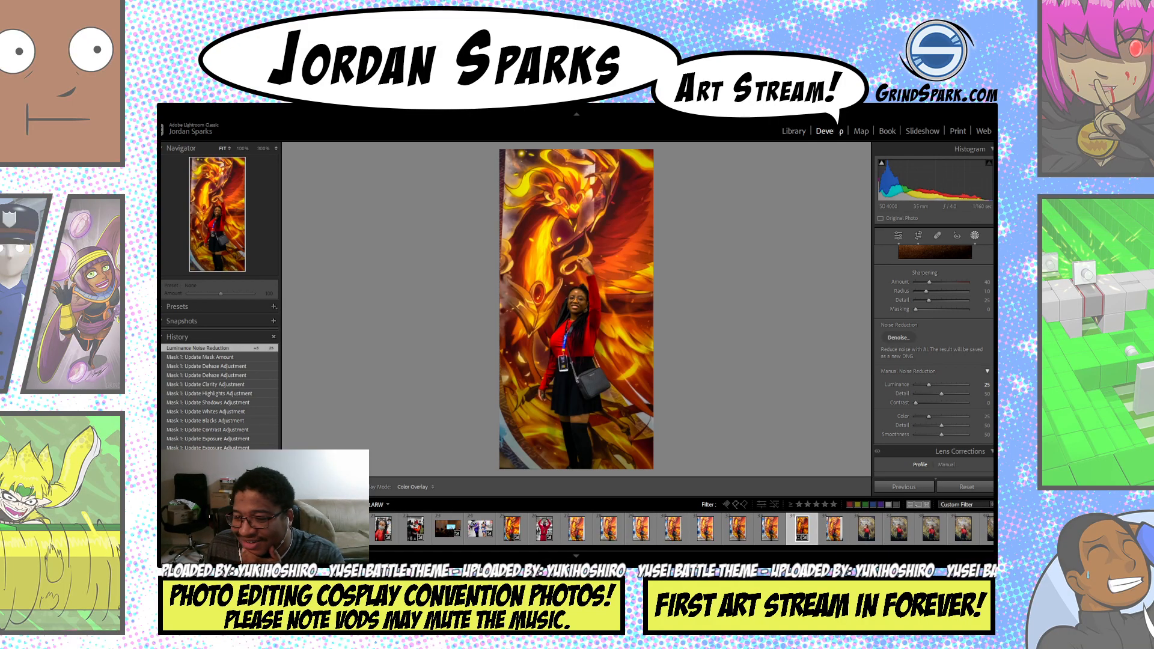
- Try a post-crop vignetting amount of +5 and set it back to -20
scroll(934, 361, "down", 5)
scroll(933, 361, "down", 10)
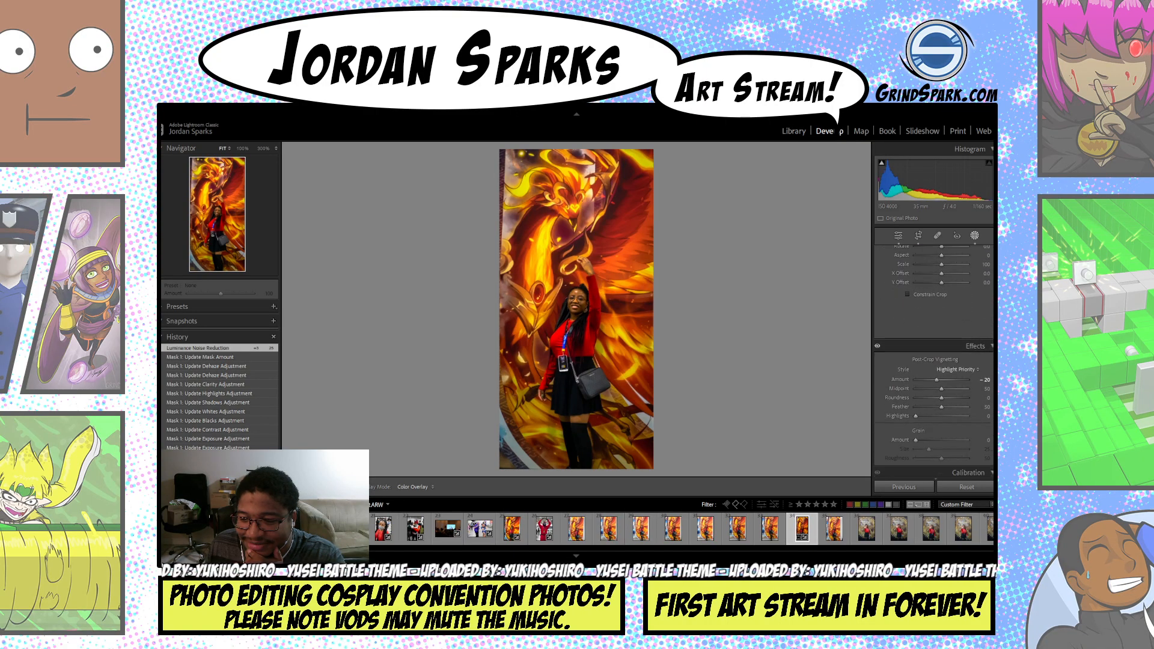
scroll(960, 402, "down", 1)
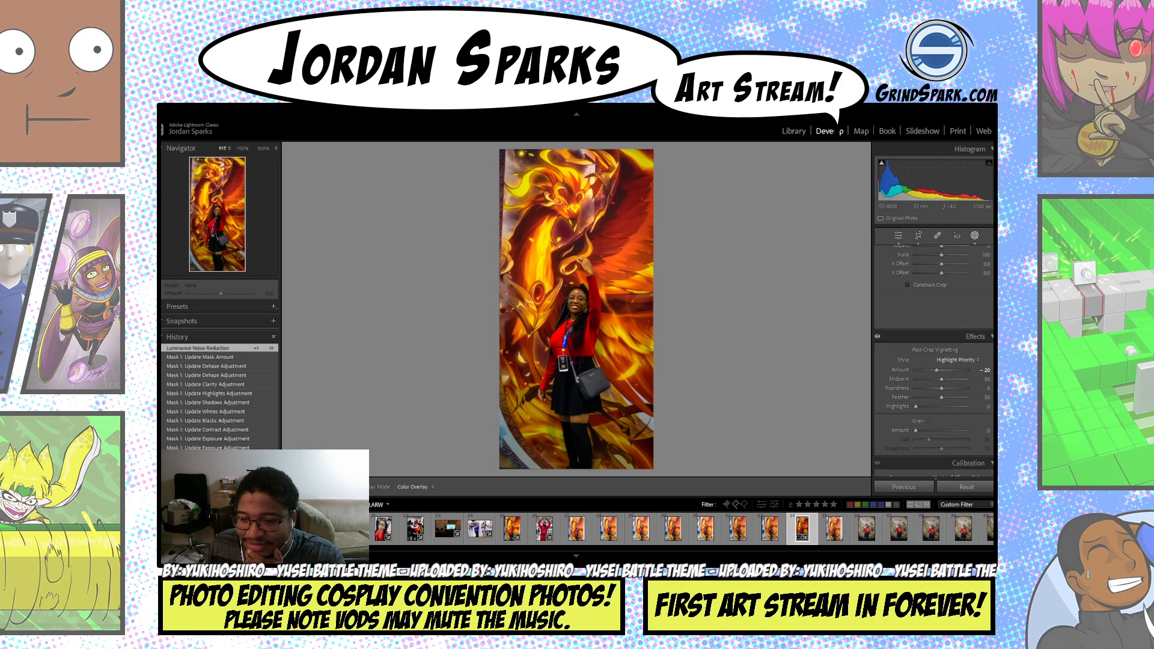
left_click(943, 370)
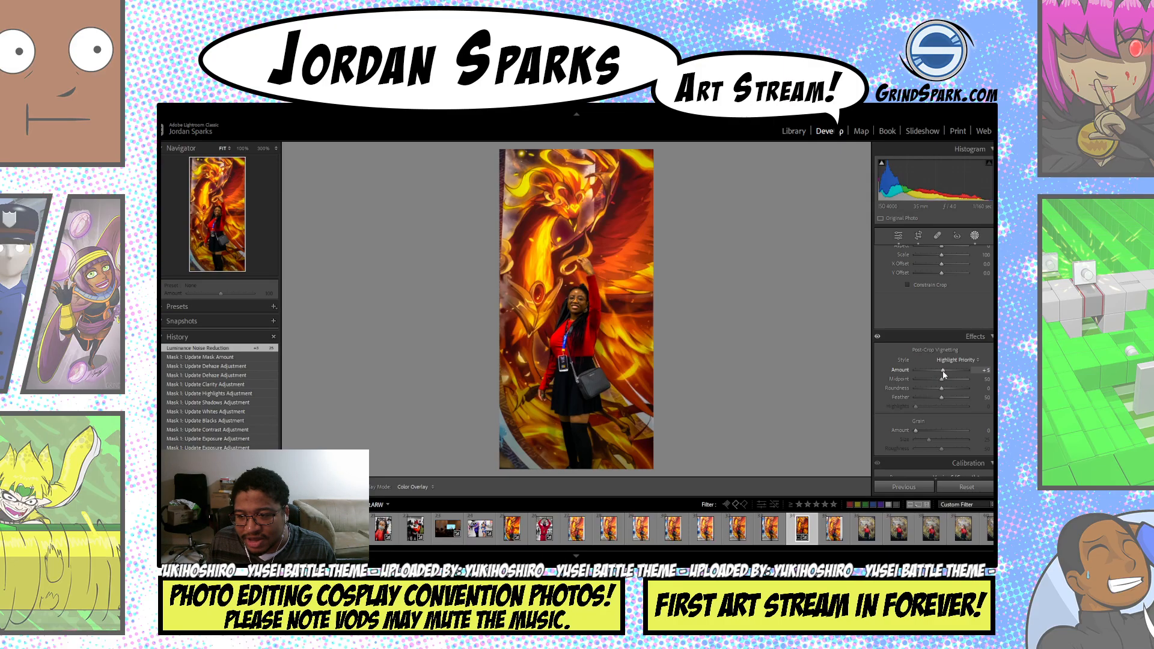
scroll(942, 370, "down", 3)
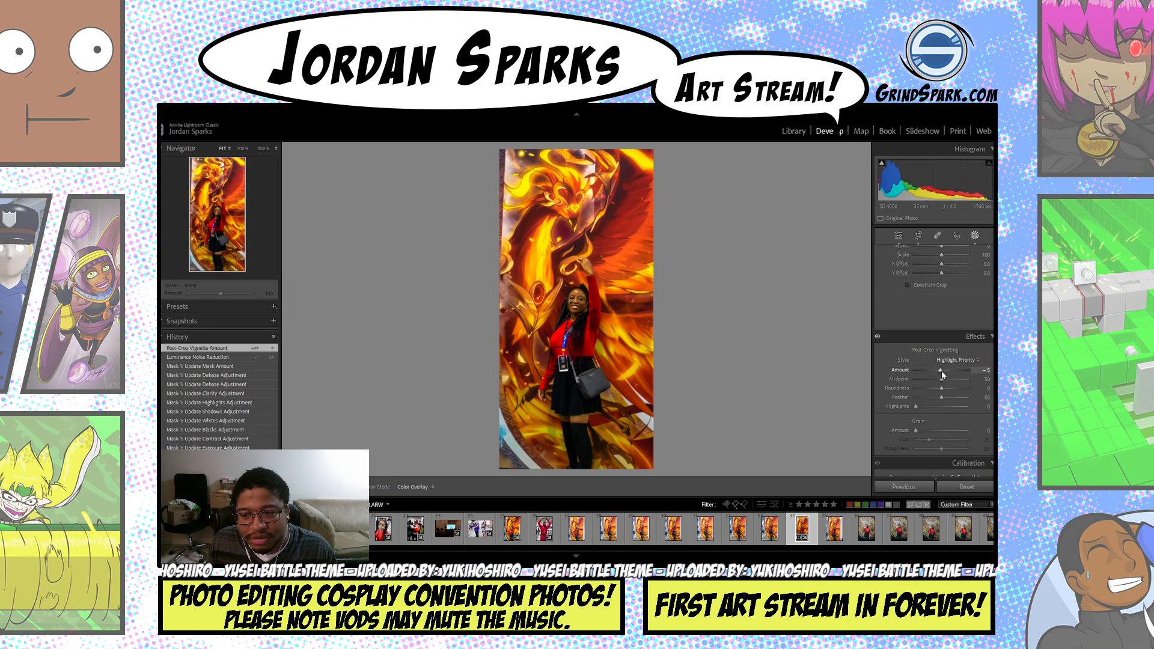
scroll(941, 370, "down", 2)
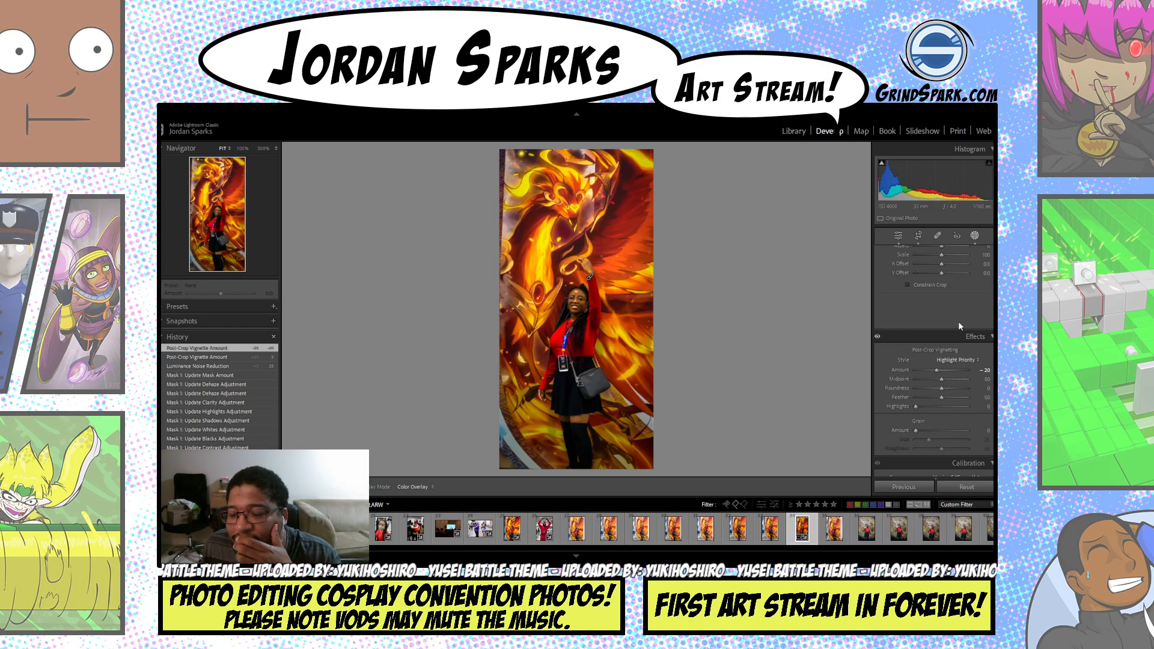
left_click(976, 235)
scroll(950, 289, "up", 3)
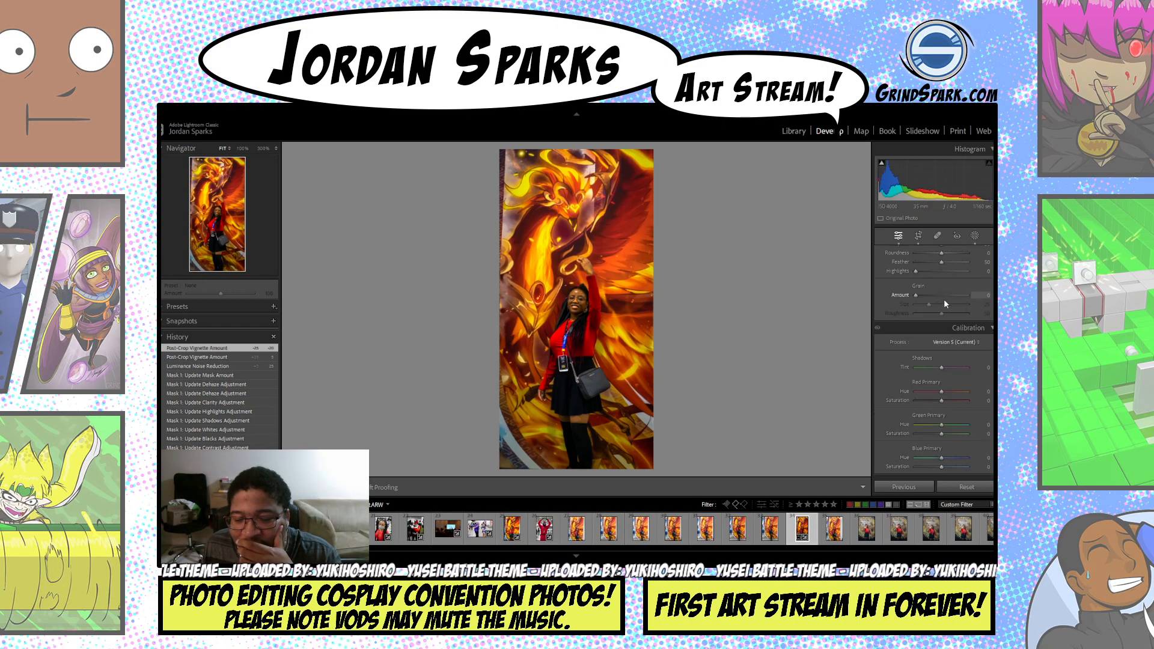
scroll(972, 336, "up", 8)
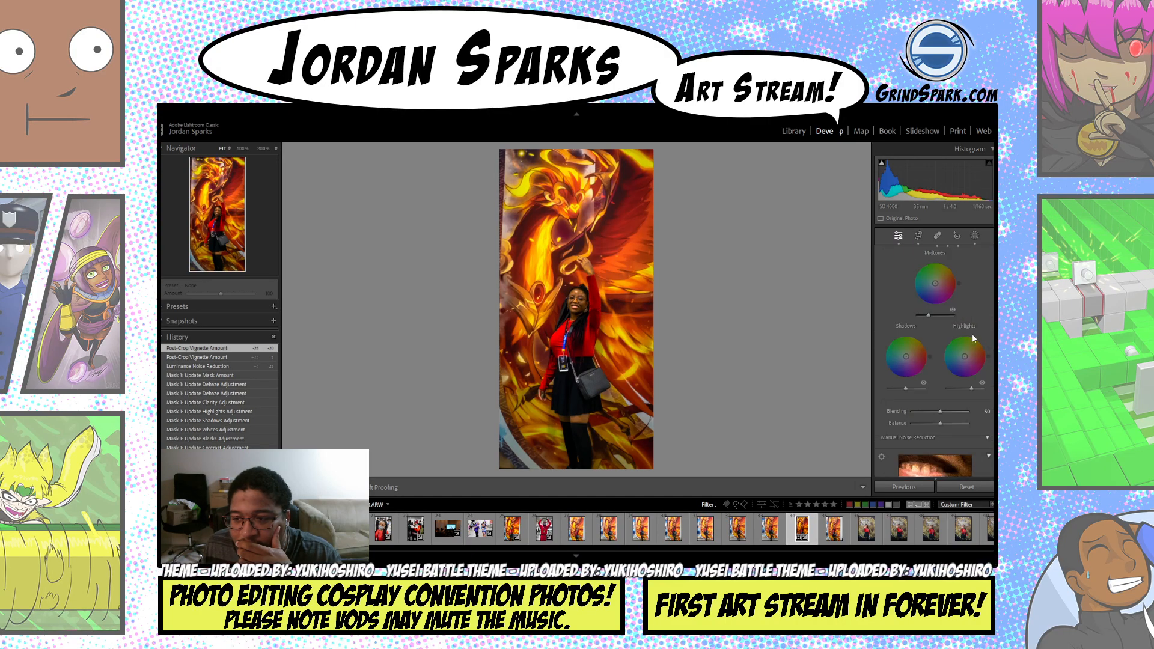
scroll(986, 285, "up", 8)
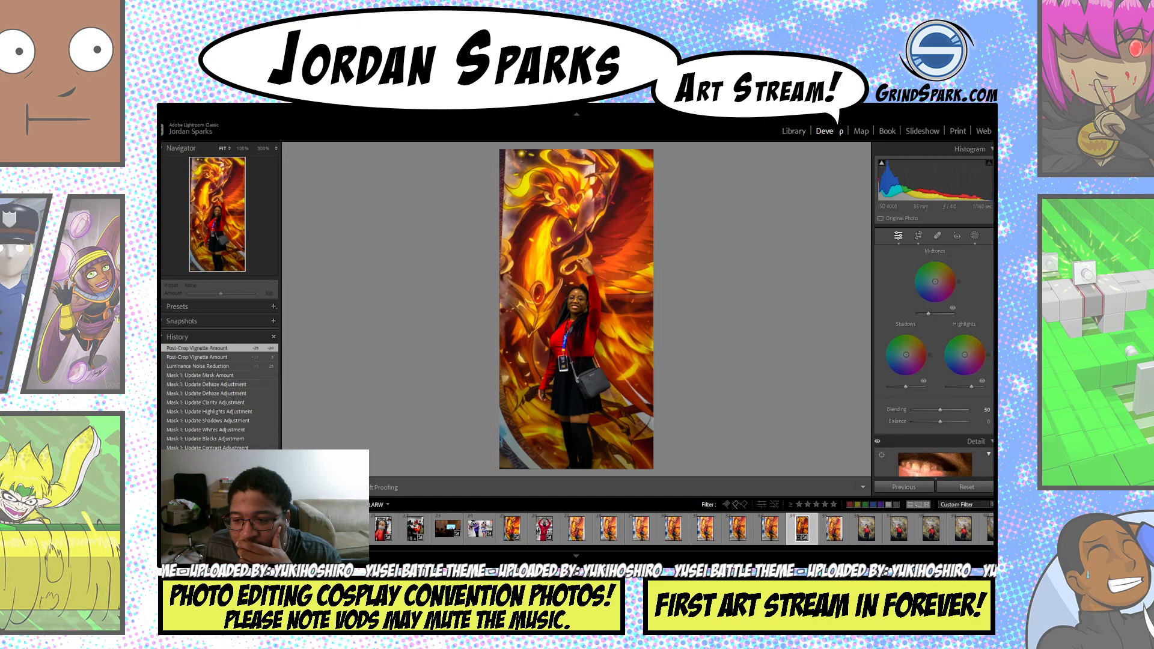
scroll(987, 285, "up", 6)
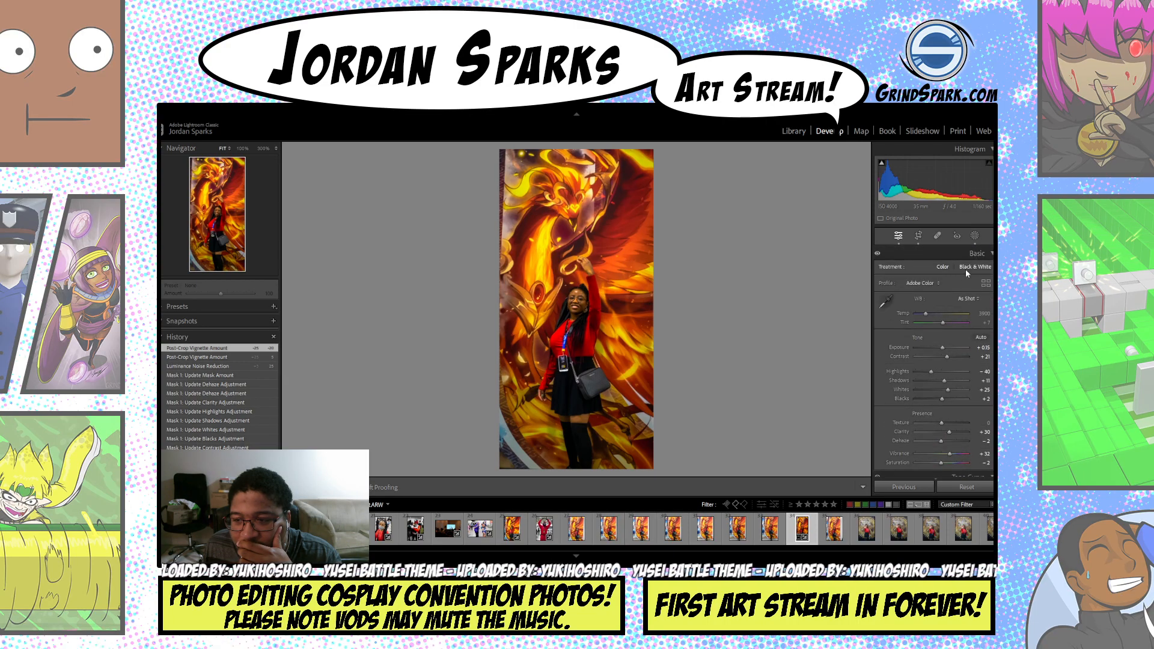
- Reopen the masking adjustments and set Mask 1's Contrast to 39 and Exposure to 0.55
left_click(975, 236)
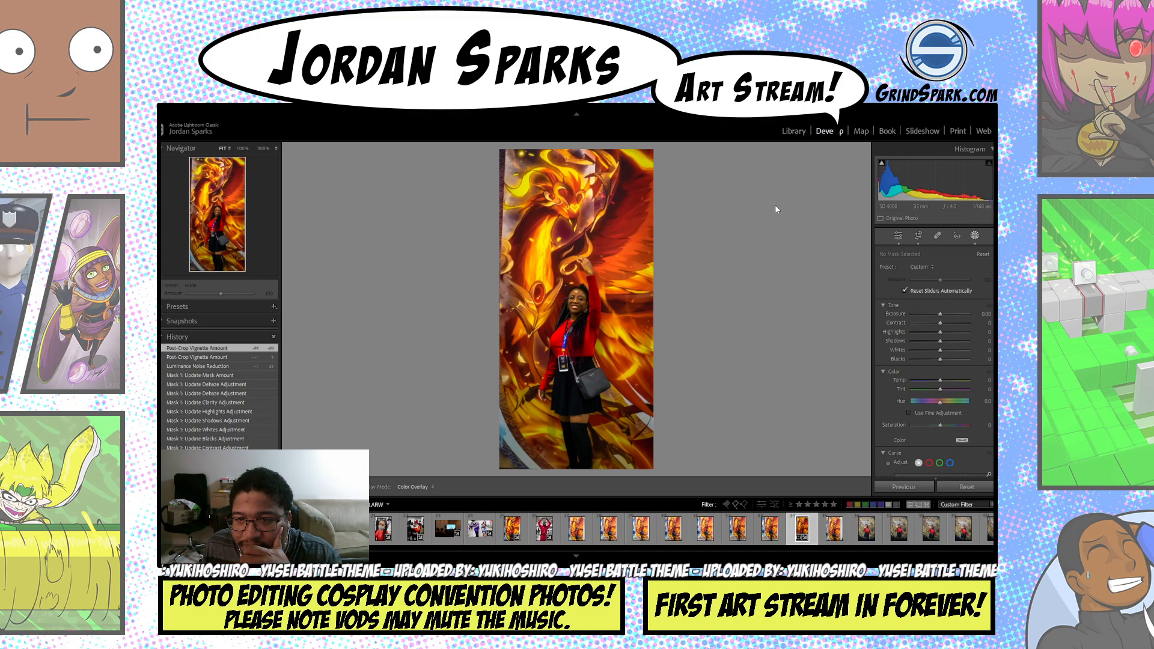
left_click(949, 322)
key("Up")
key("Down")
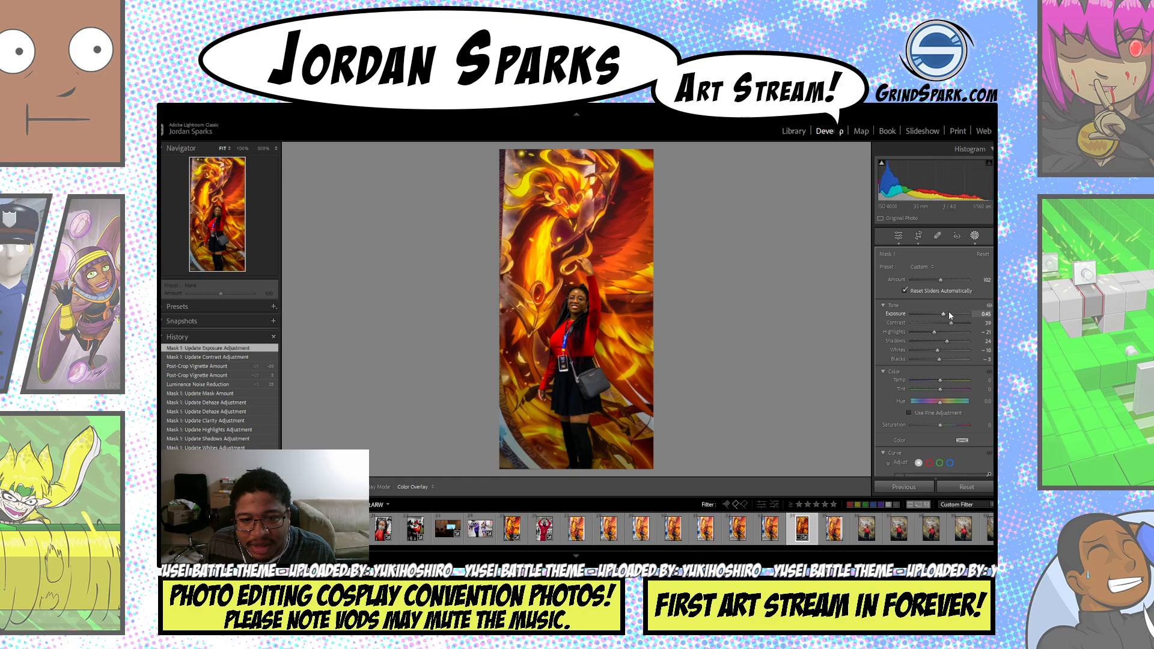
key("Up")
left_click(949, 360)
left_click_drag(947, 359, 939, 359)
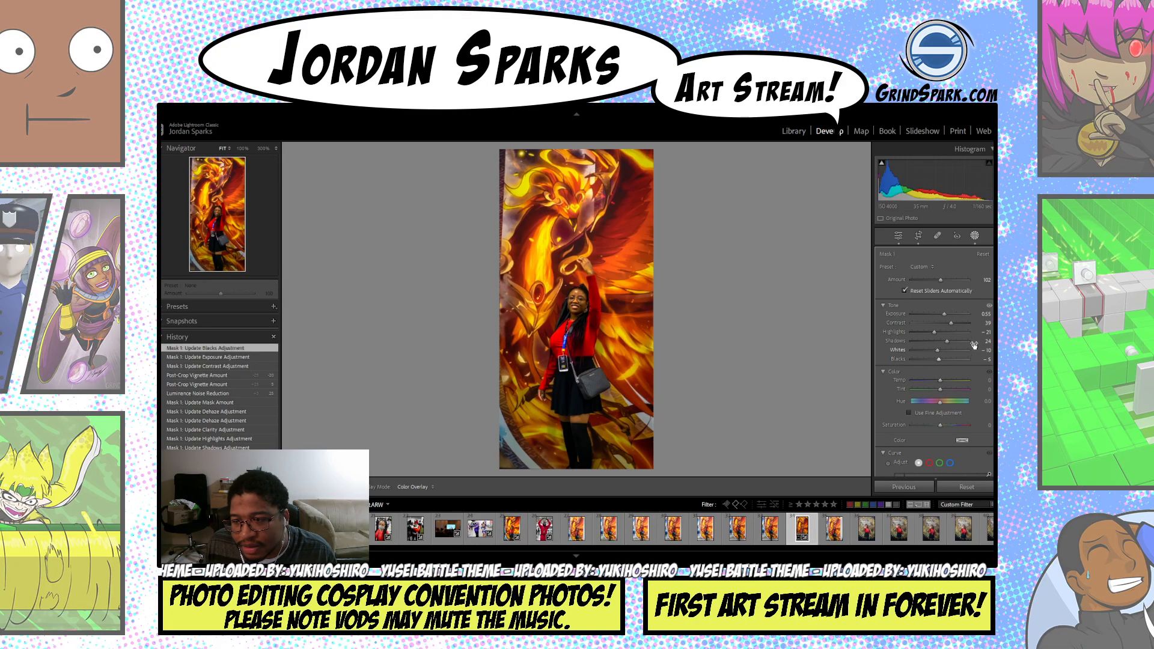
key("ctrl+z")
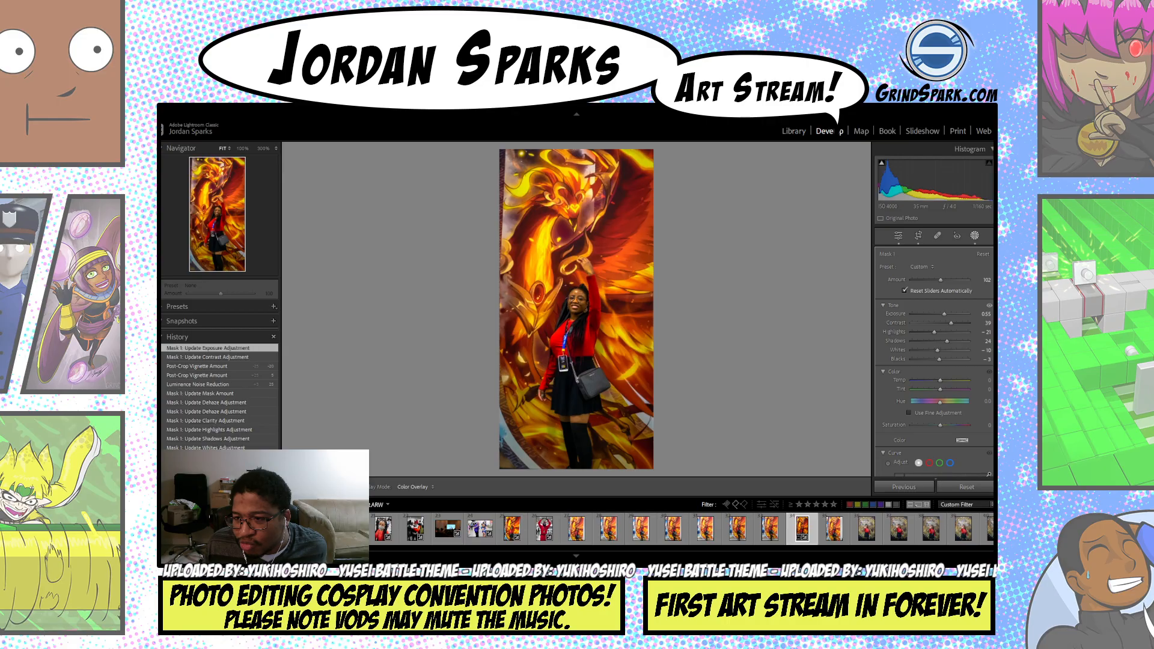
- Set Mask 1's Blacks to -5
left_click(985, 359)
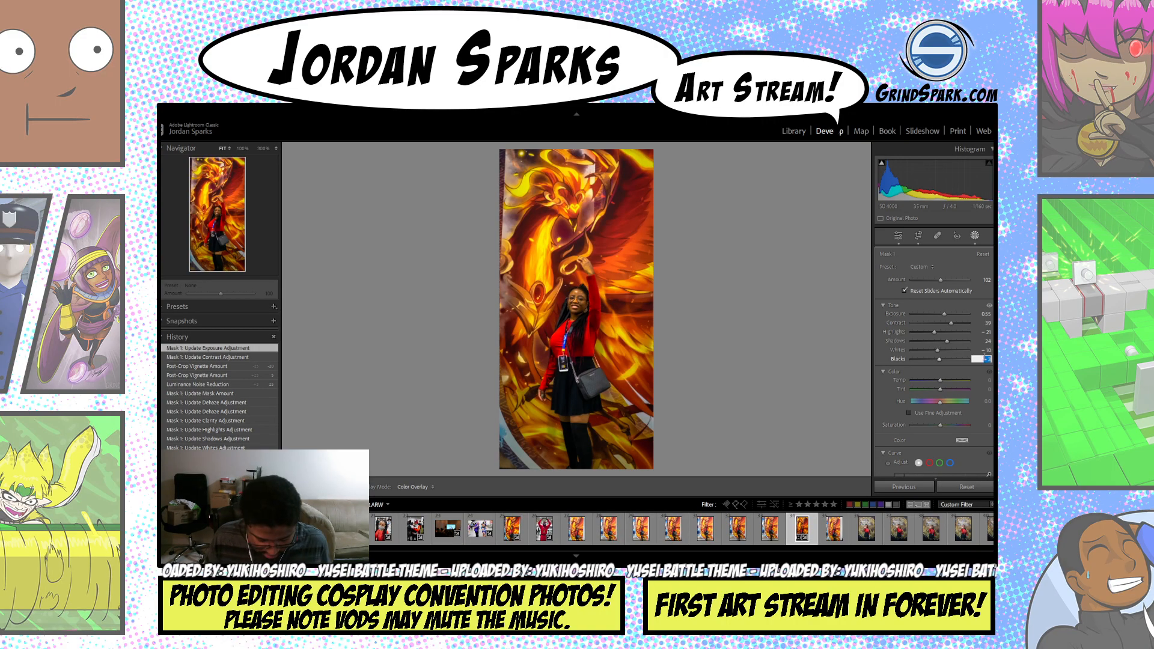
type("-5")
key("Return")
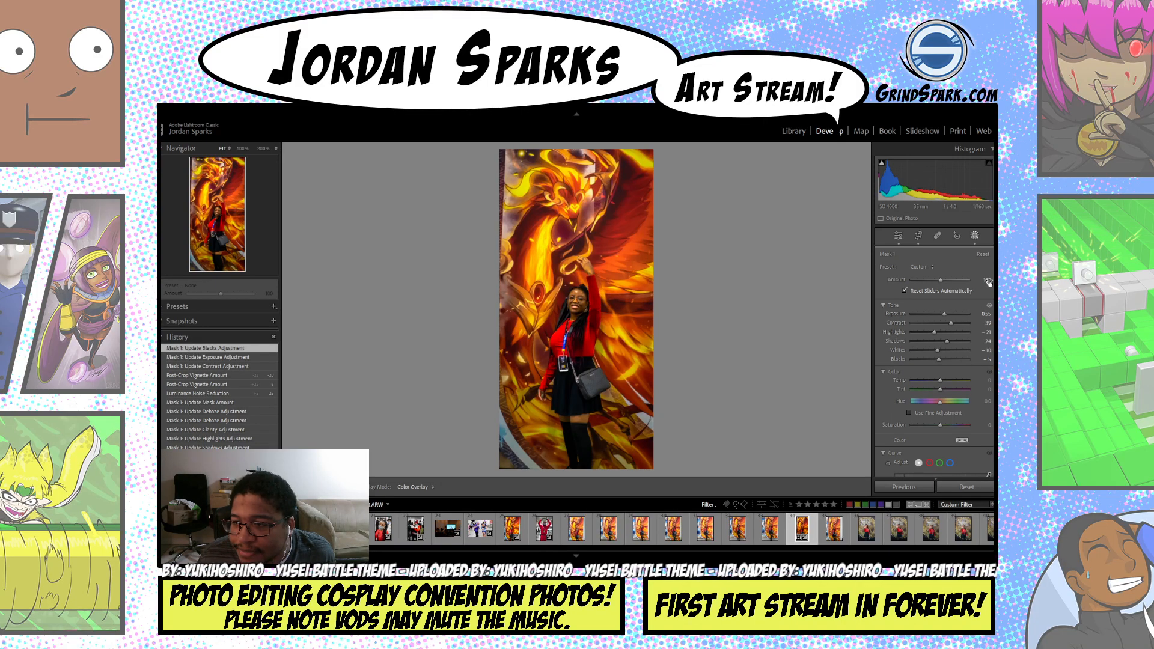
- Set Mask 1's Dehaze to 3 and raise its Clarity
scroll(934, 360, "down", 10)
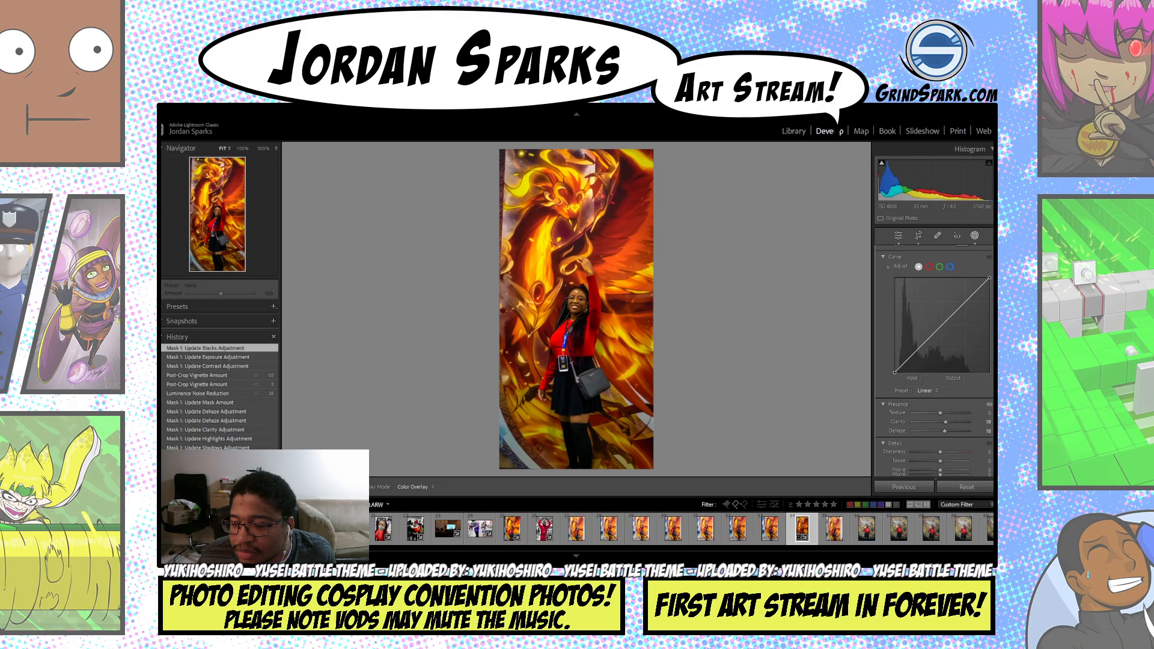
scroll(954, 373, "down", 1)
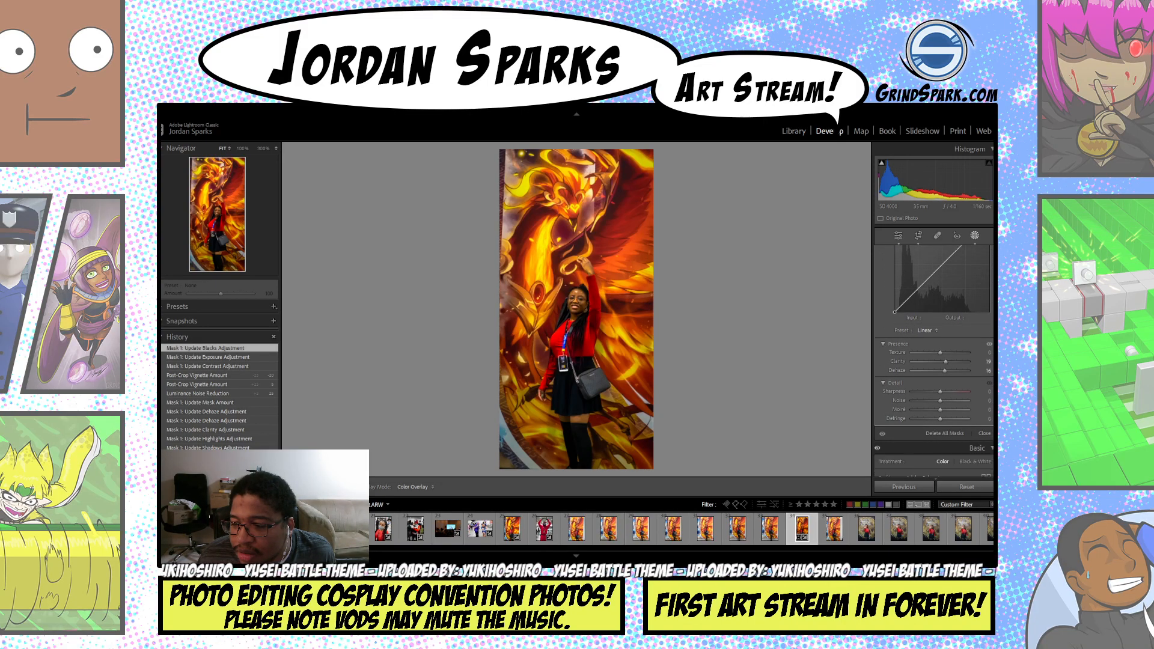
left_click(951, 371)
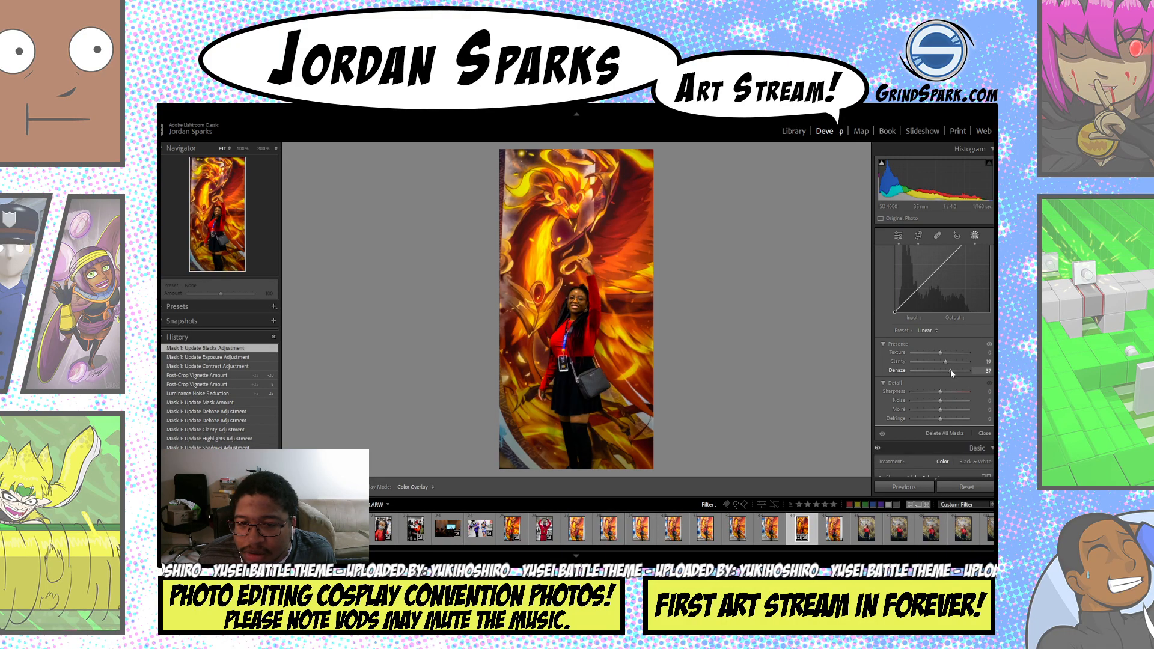
left_click_drag(943, 373, 942, 372)
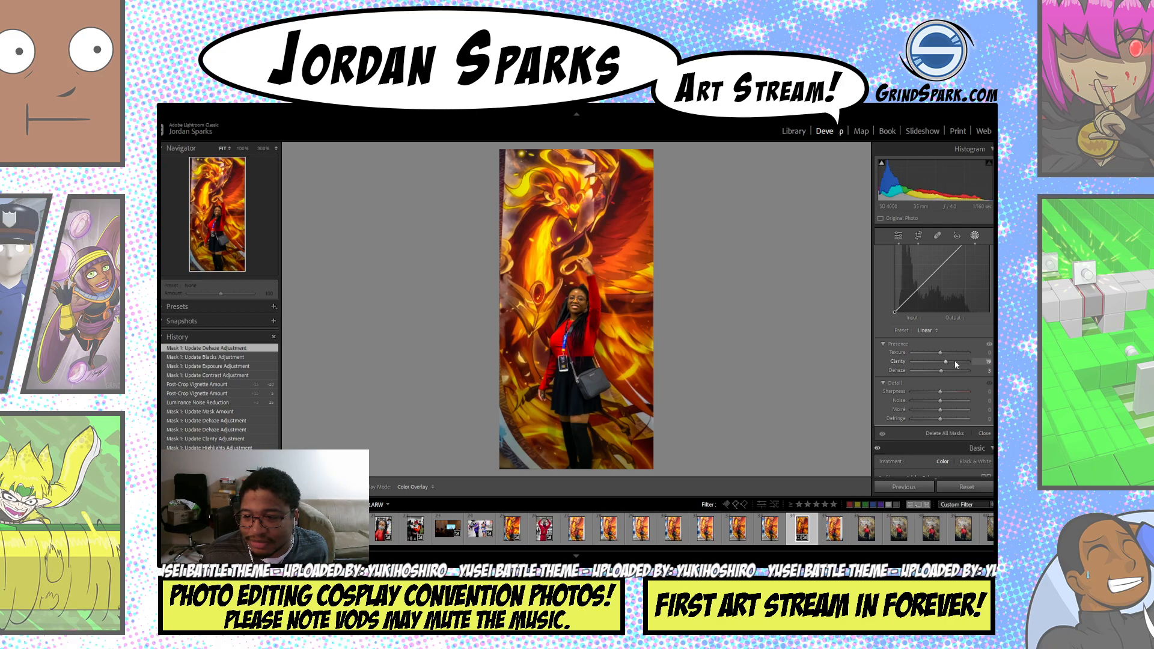
left_click(949, 361)
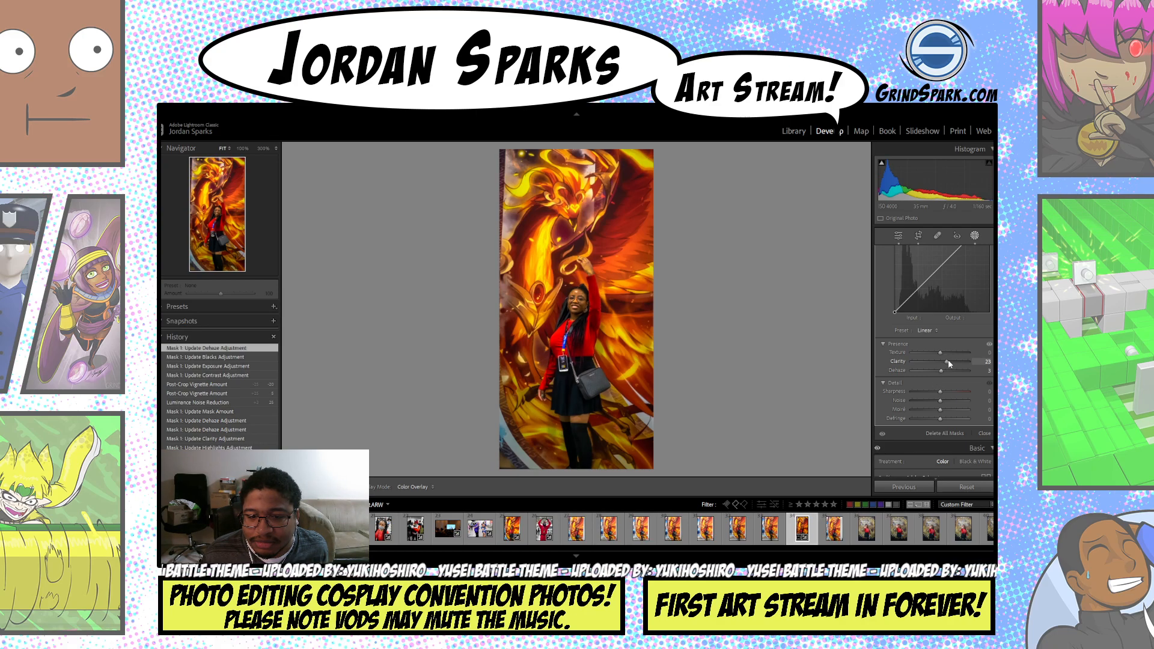
left_click_drag(950, 363, 950, 361)
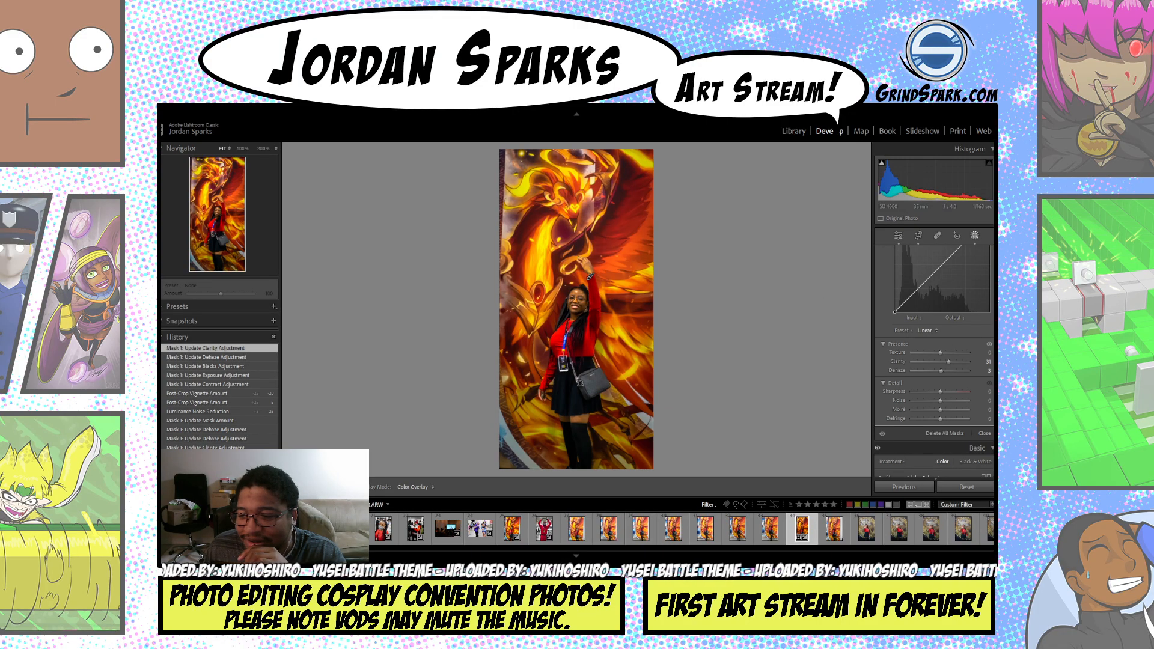
- Set the Orange Luminance to +7 in the photo's color mixer
scroll(933, 331, "up", 10)
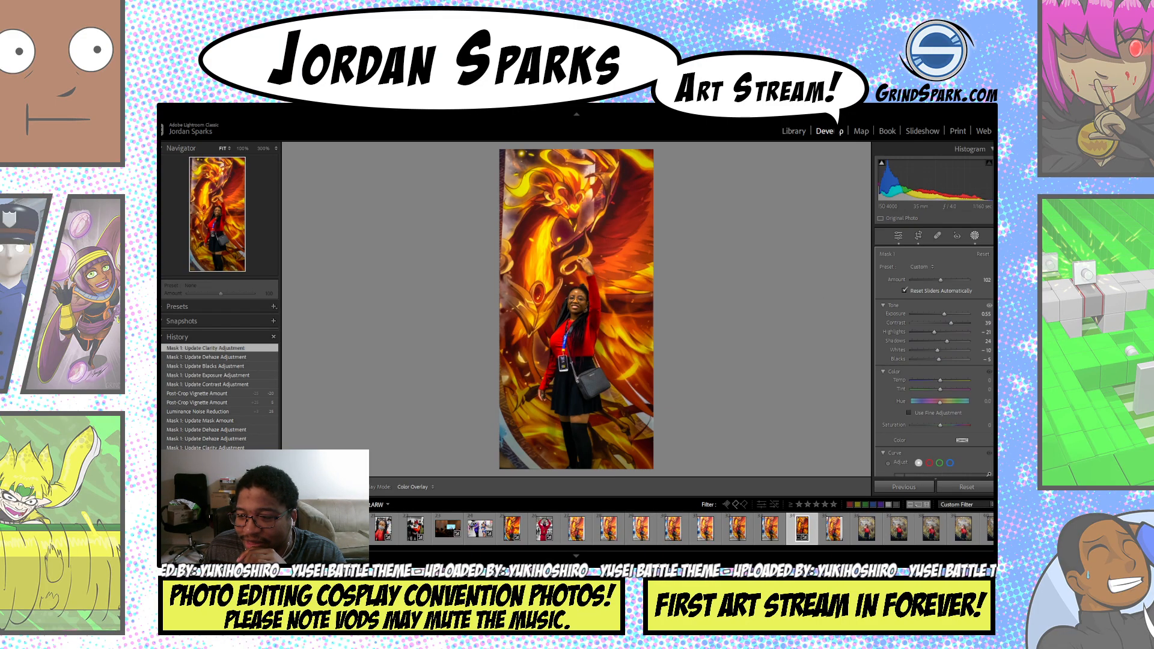
scroll(934, 361, "down", 20)
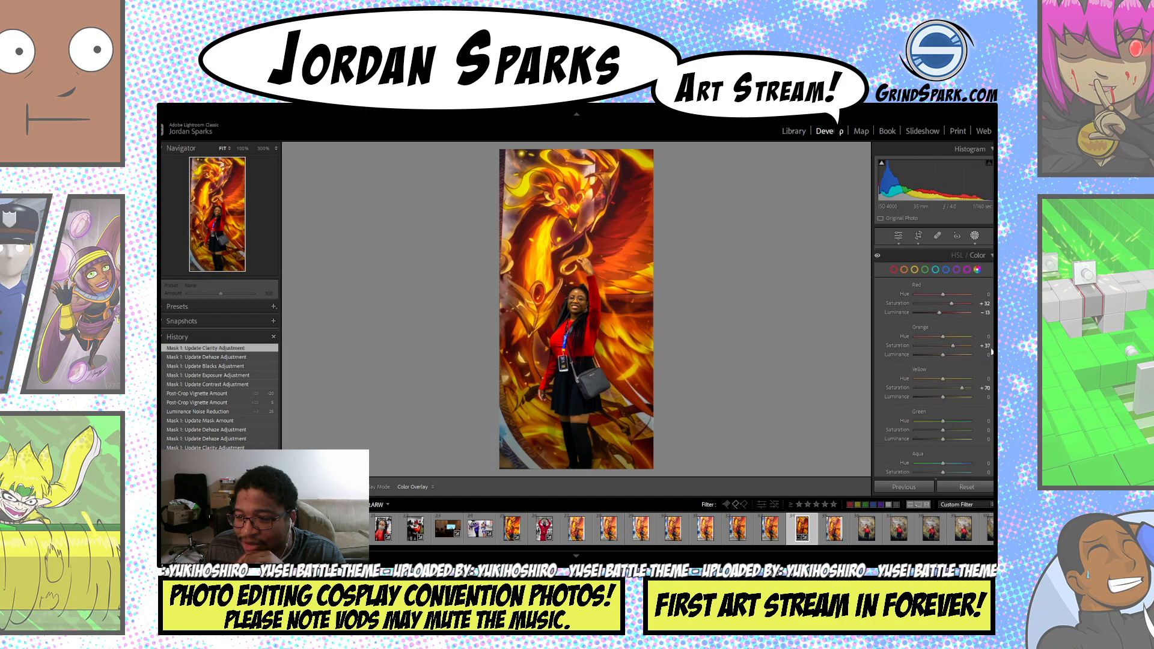
left_click(950, 355)
left_click_drag(951, 355, 943, 358)
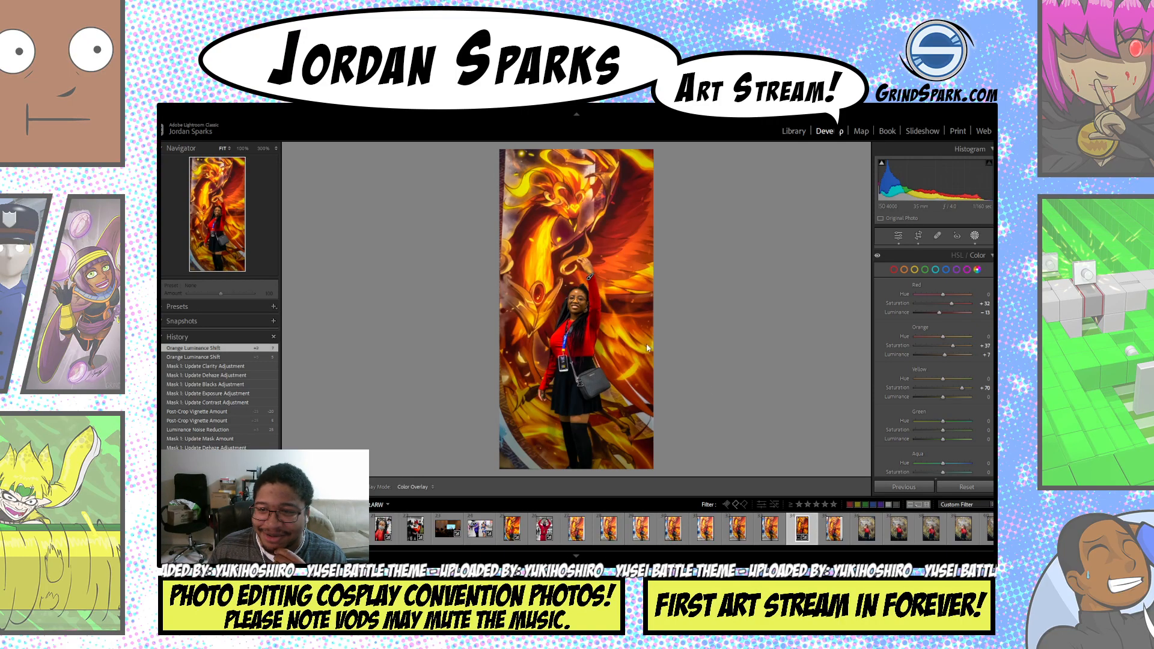
- Leave masking, compare before and after side by side, try raising and lowering the Green Primary Saturation calibration, and undo both changes
left_click(898, 237)
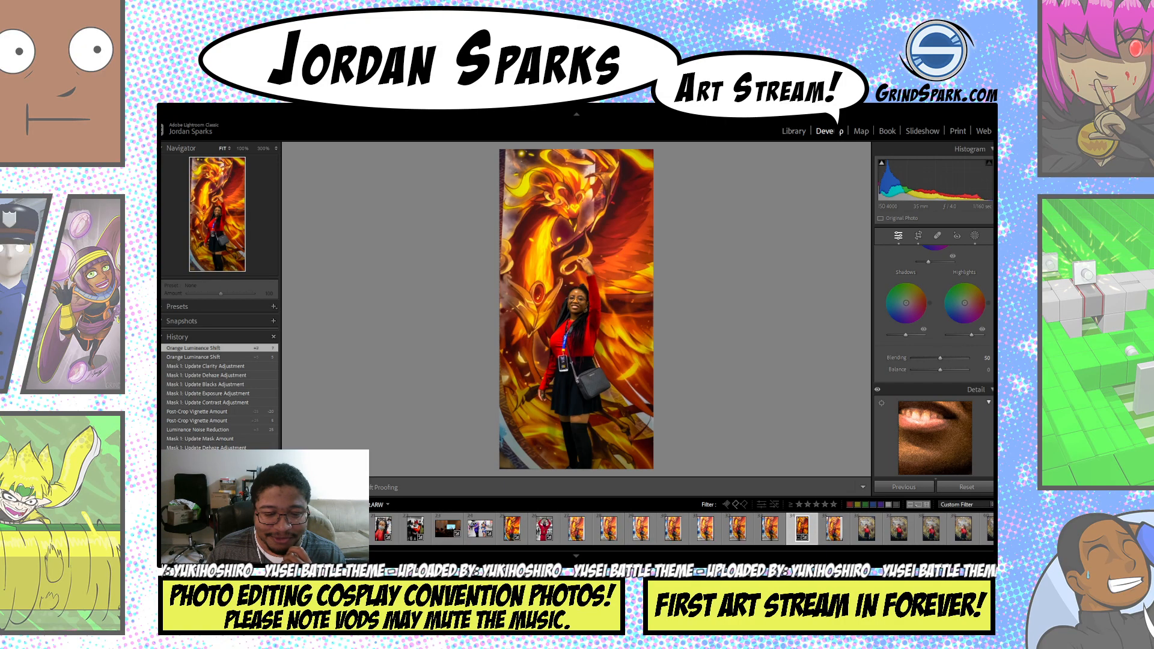
key("y")
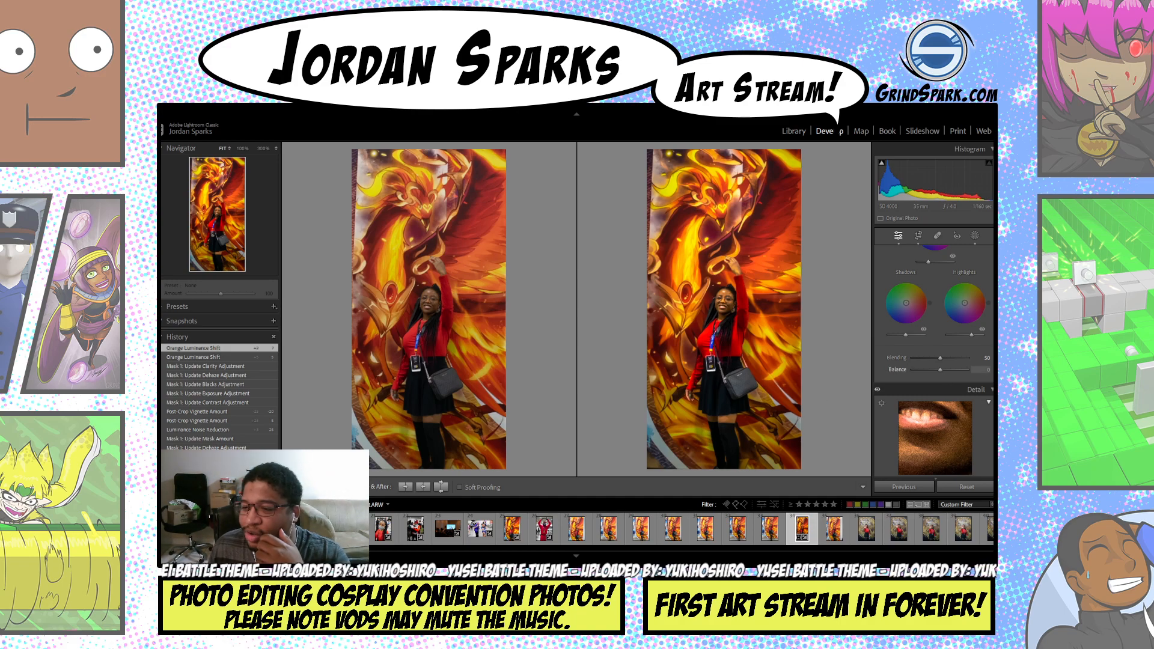
scroll(933, 360, "down", 10)
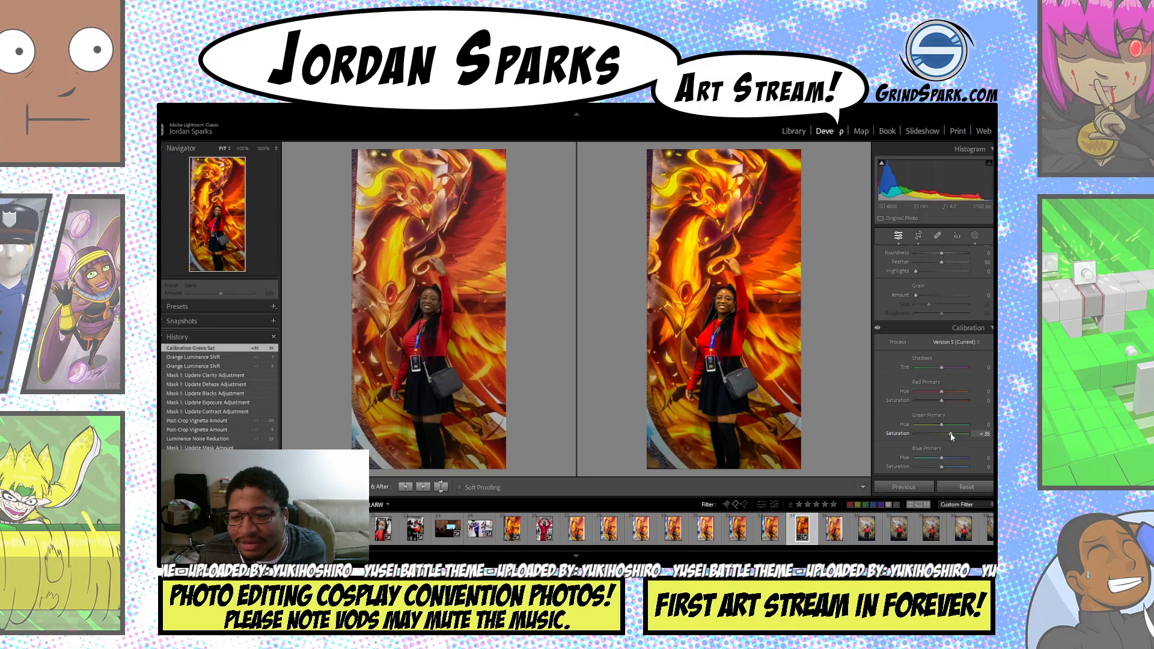
key("ctrl+z")
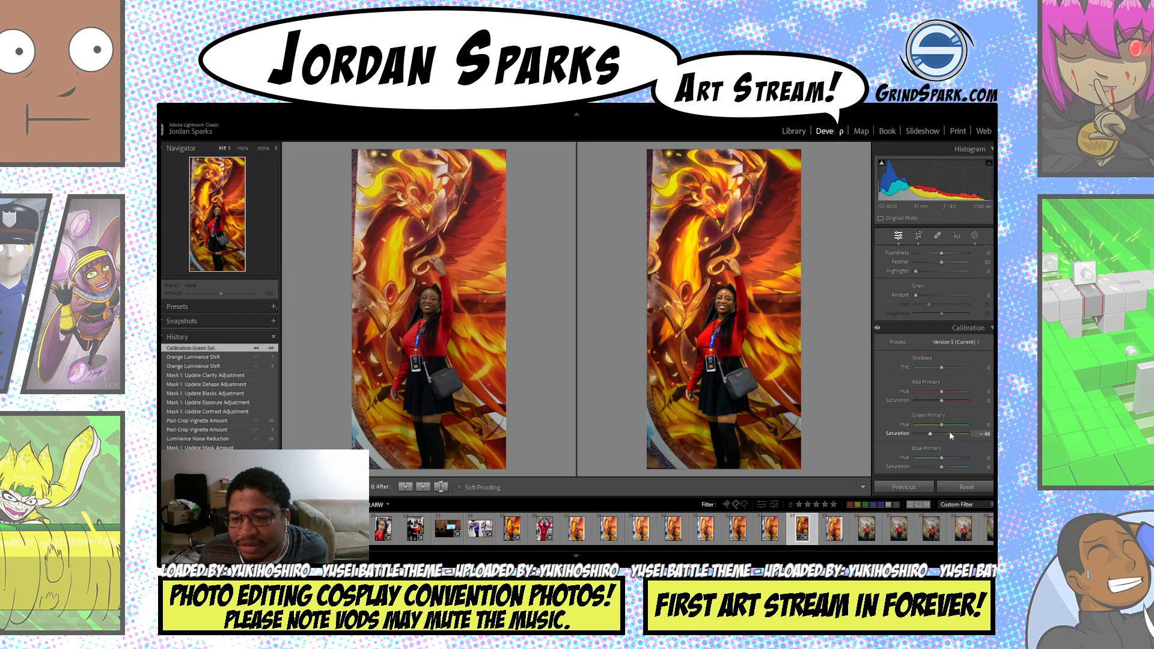
key("ctrl+z")
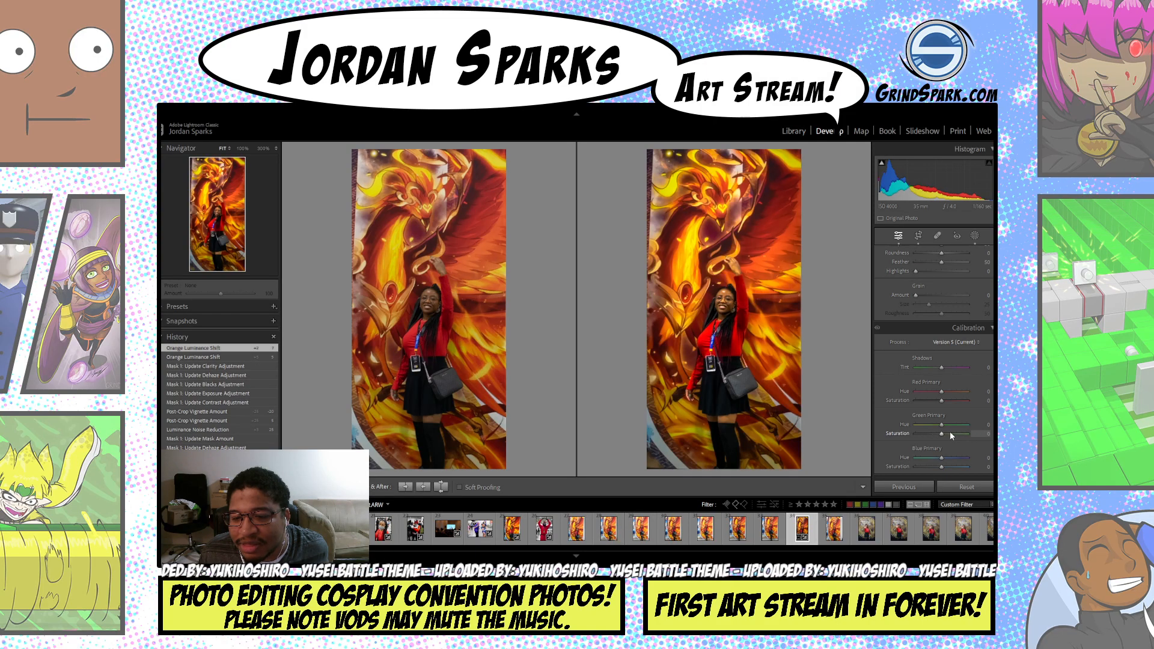
- Calibrate Green Primary Saturation to -10, Blue Primary Saturation to +10 and Shadows Tint to +20, then return to the single-photo view
left_click_drag(944, 434, 952, 400)
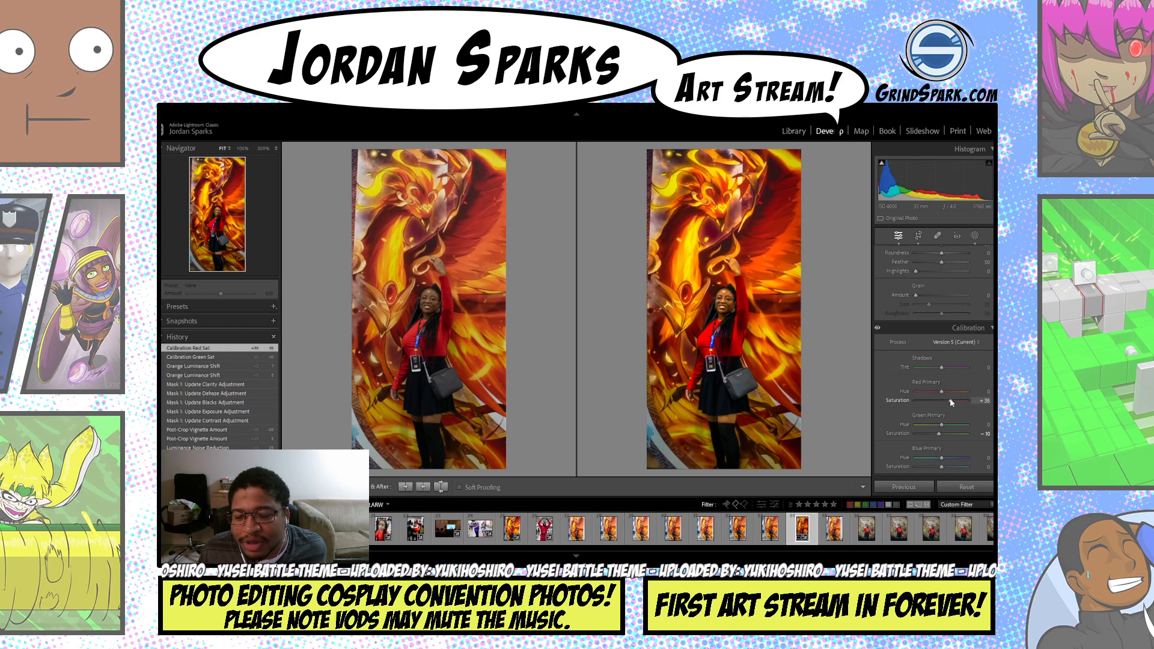
key("ctrl+z")
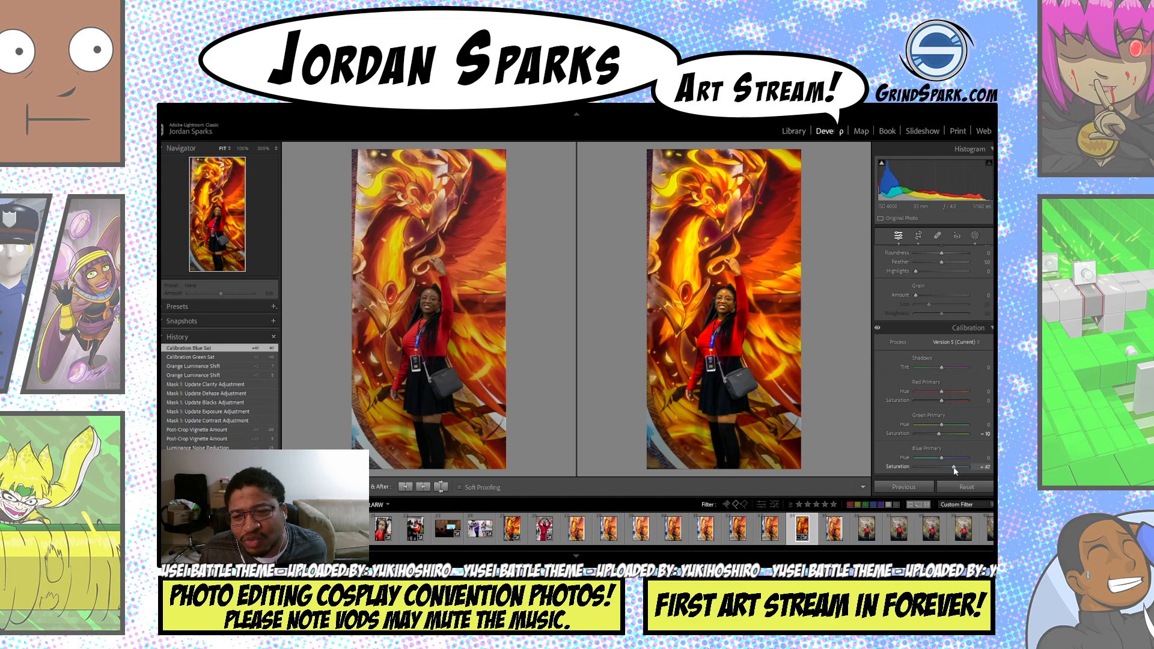
key("ctrl+z")
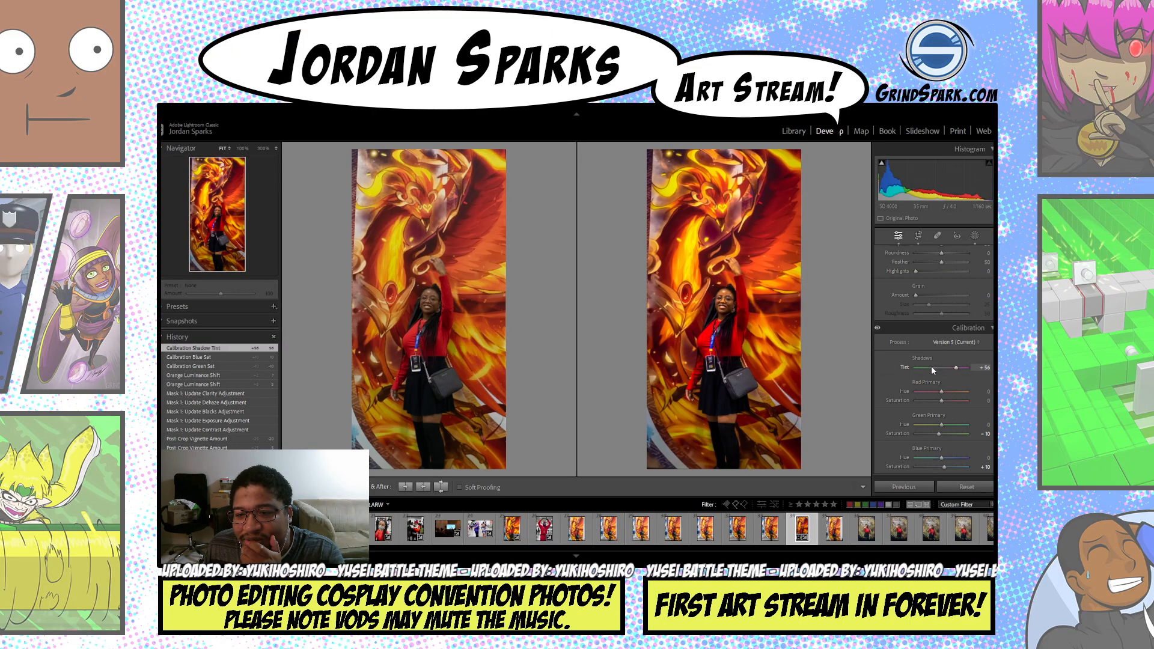
key("ctrl+z")
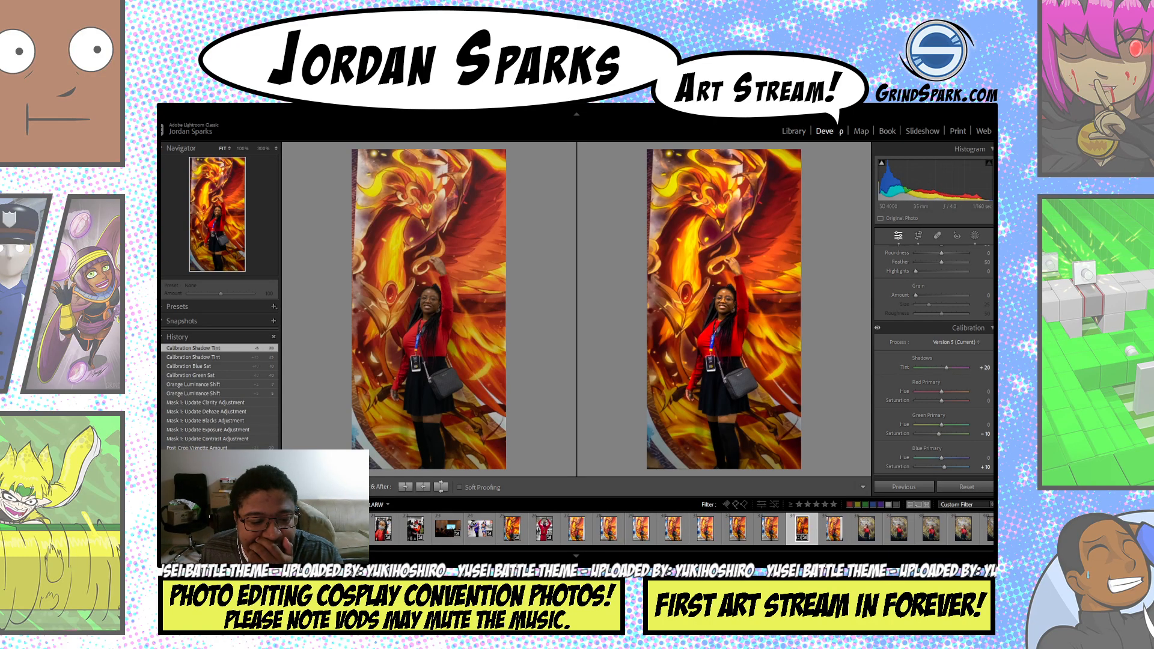
key("y")
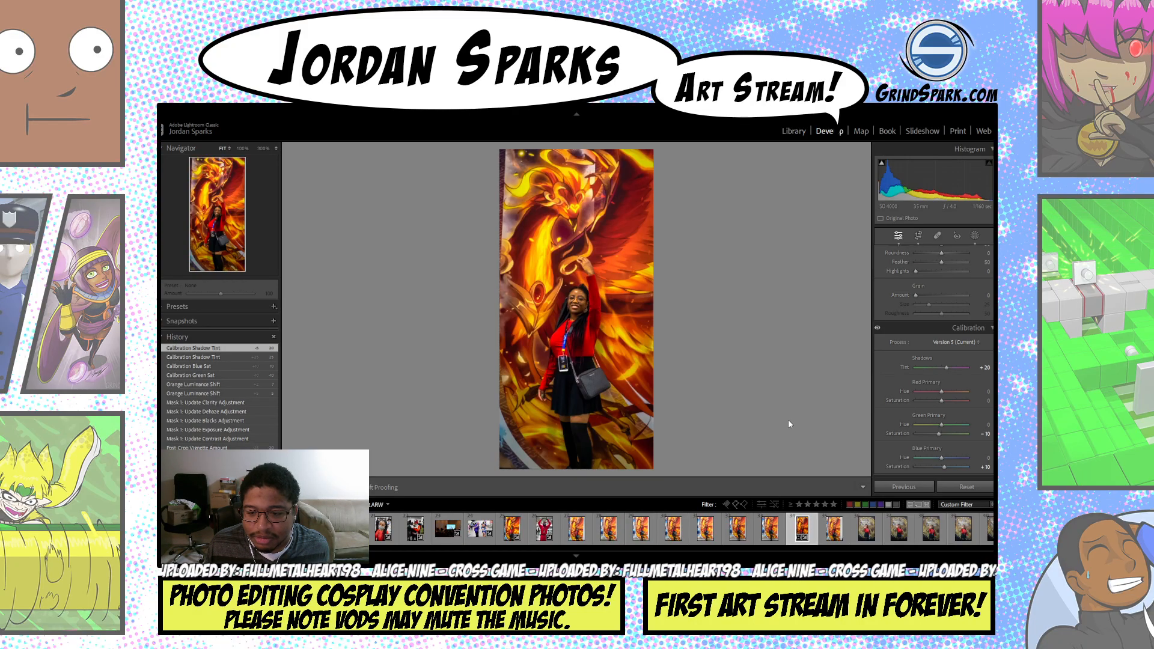
- Paste the copied develop settings onto the next phoenix photo, reject it, and go back to the unedited phoenix shots
left_click(830, 529)
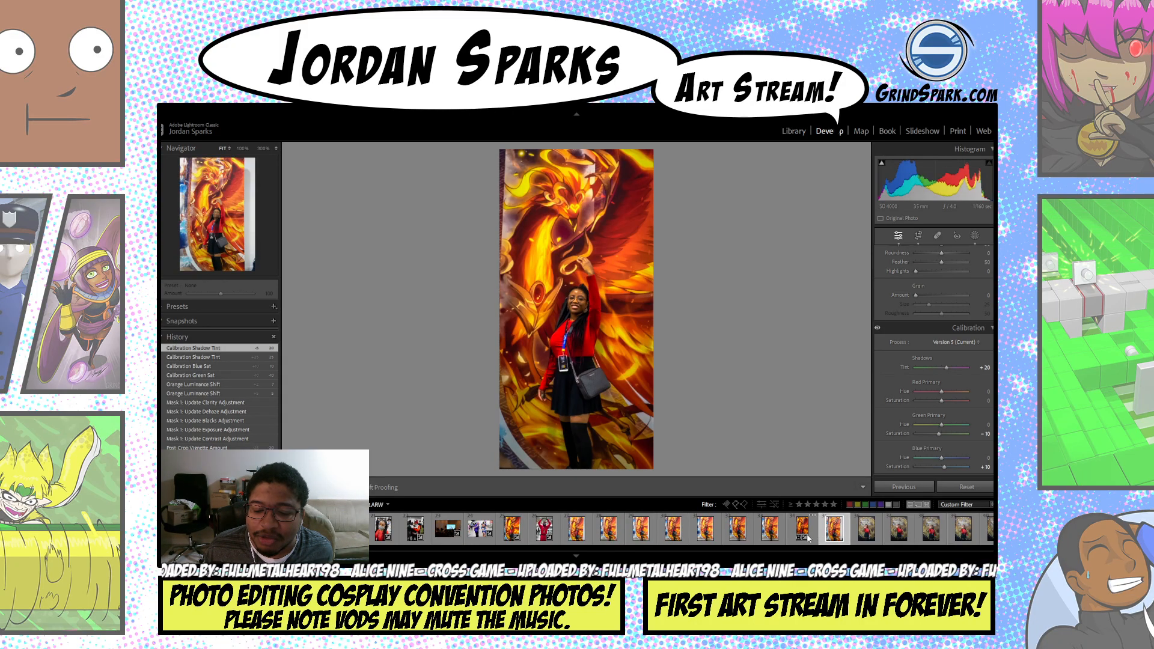
key("ctrl+shift+v")
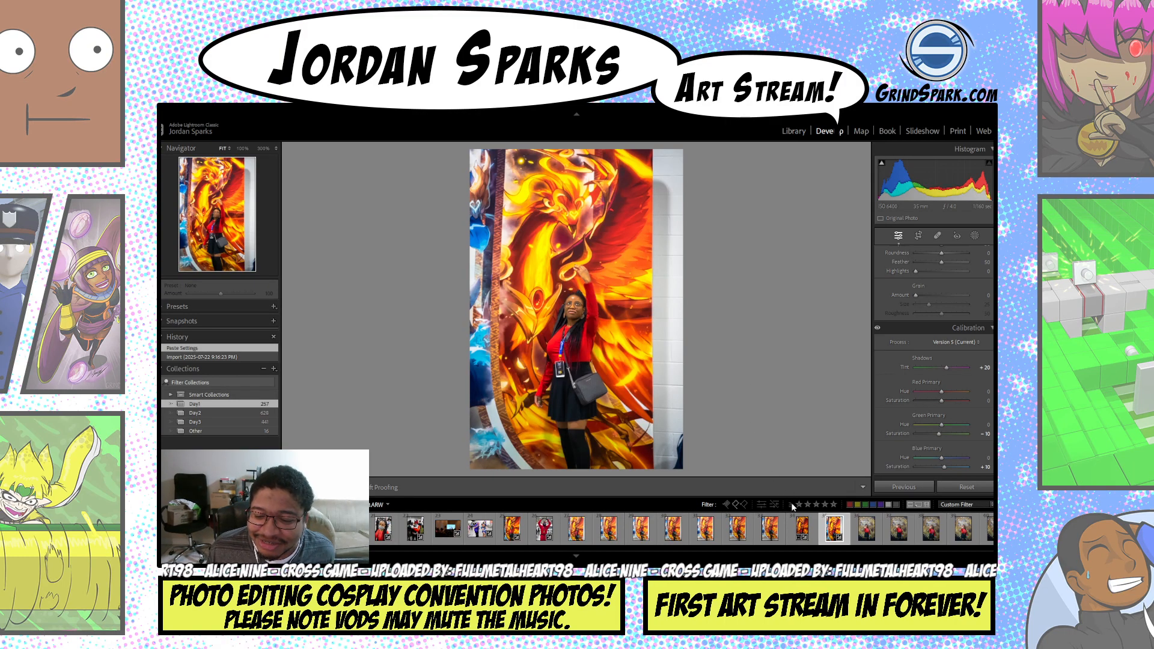
key("Right")
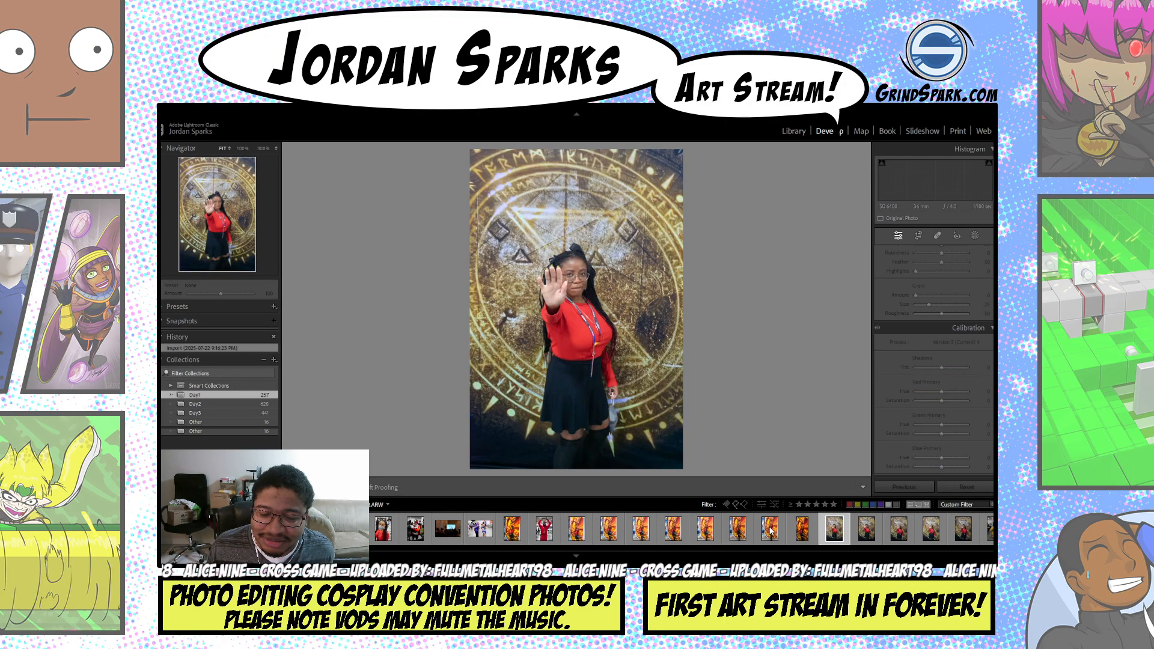
key("Right")
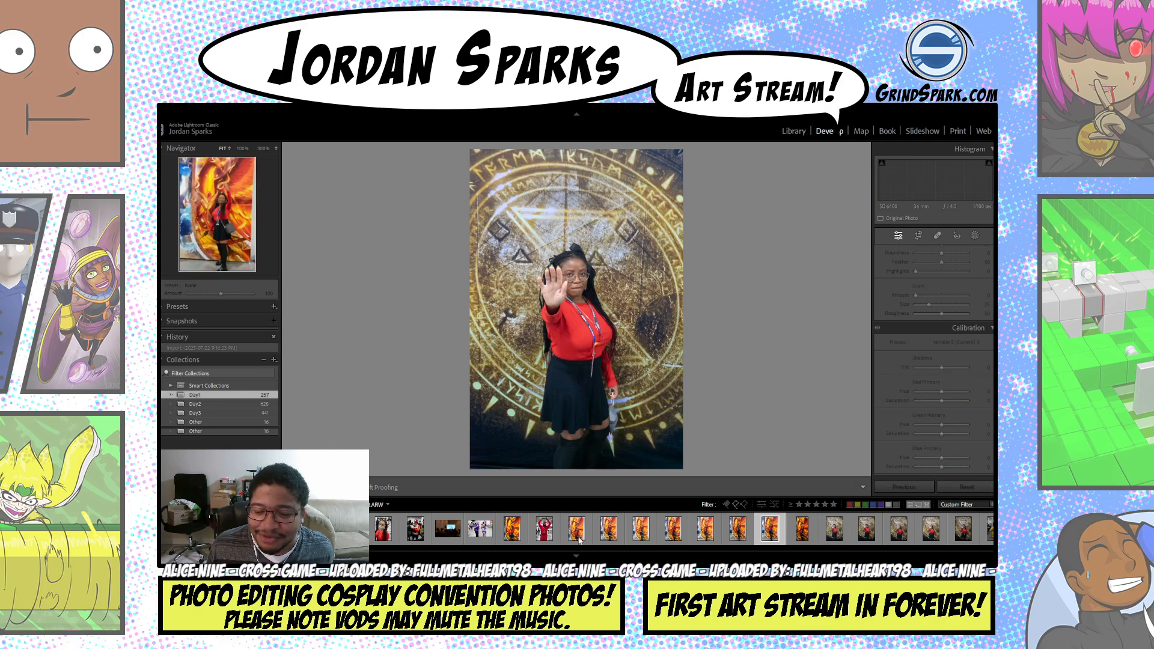
- Try rejecting the range of unedited phoenix photos together, then reselect only the first one left beside the red-suit photo
left_click(576, 533, "shift")
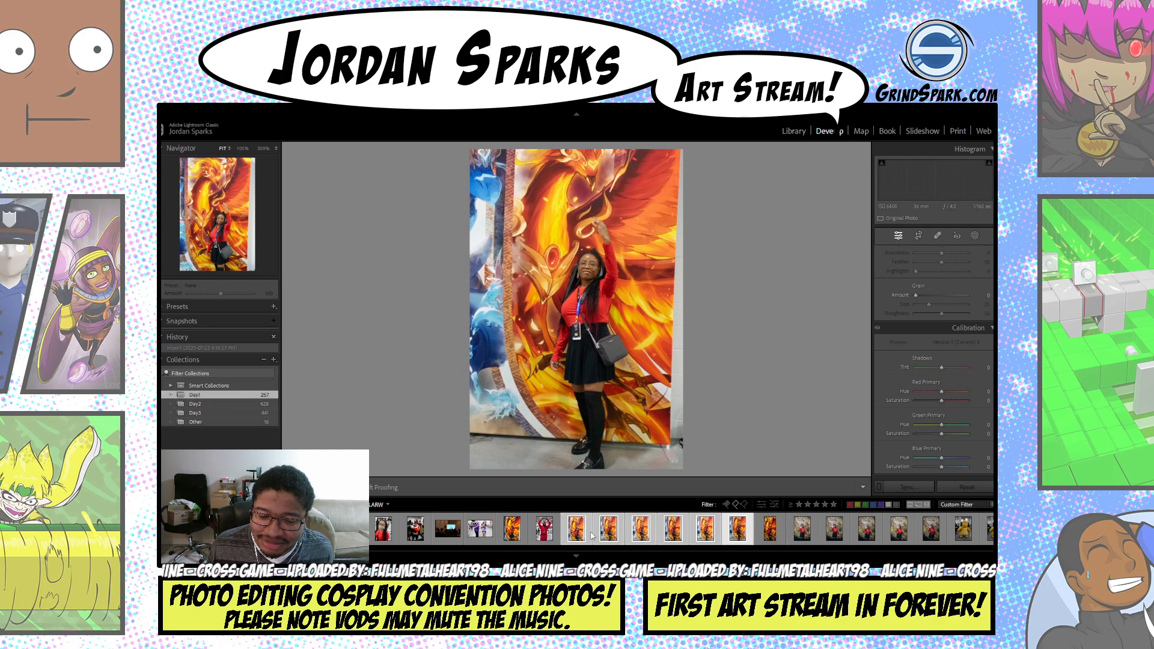
key("x")
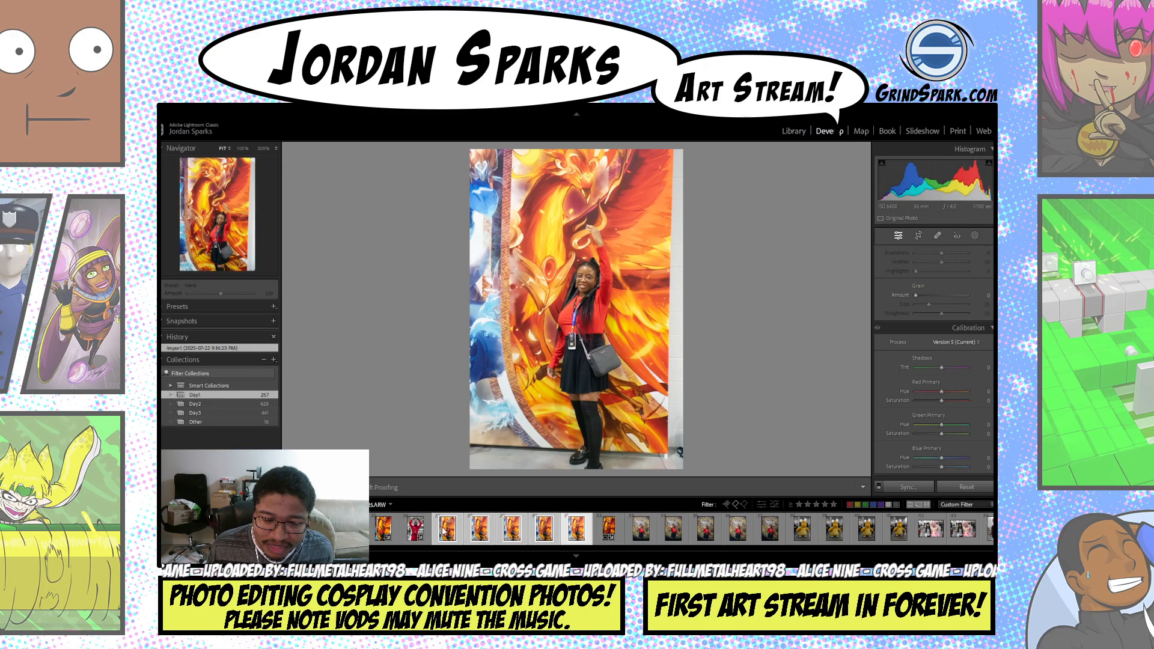
left_click(428, 531)
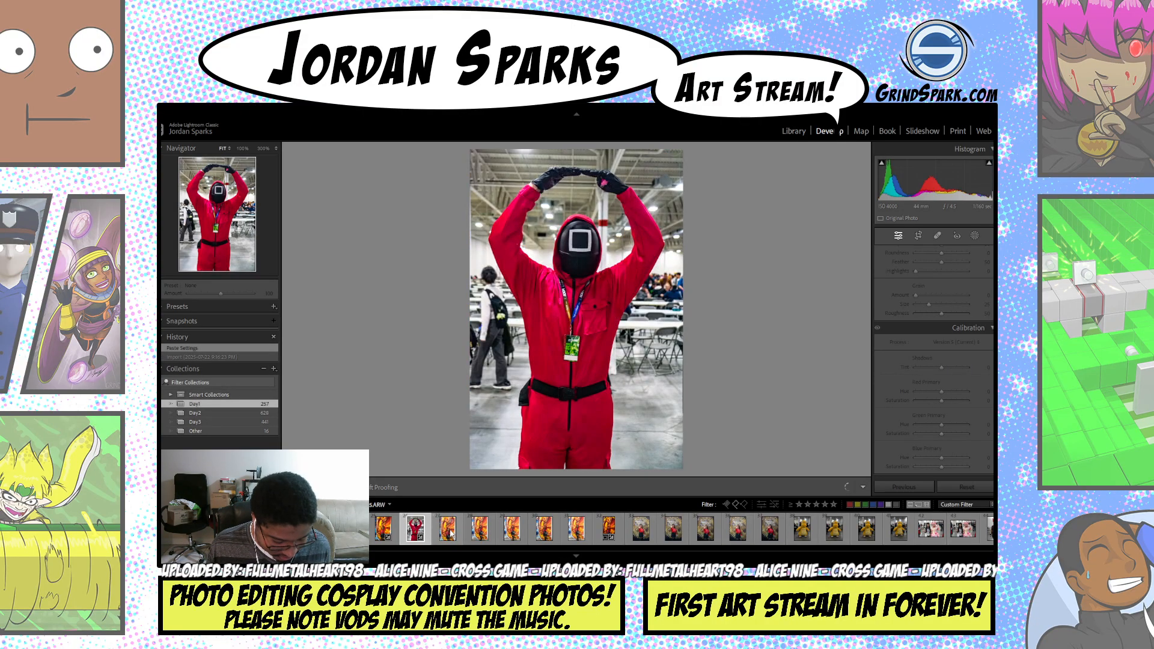
left_click(452, 532)
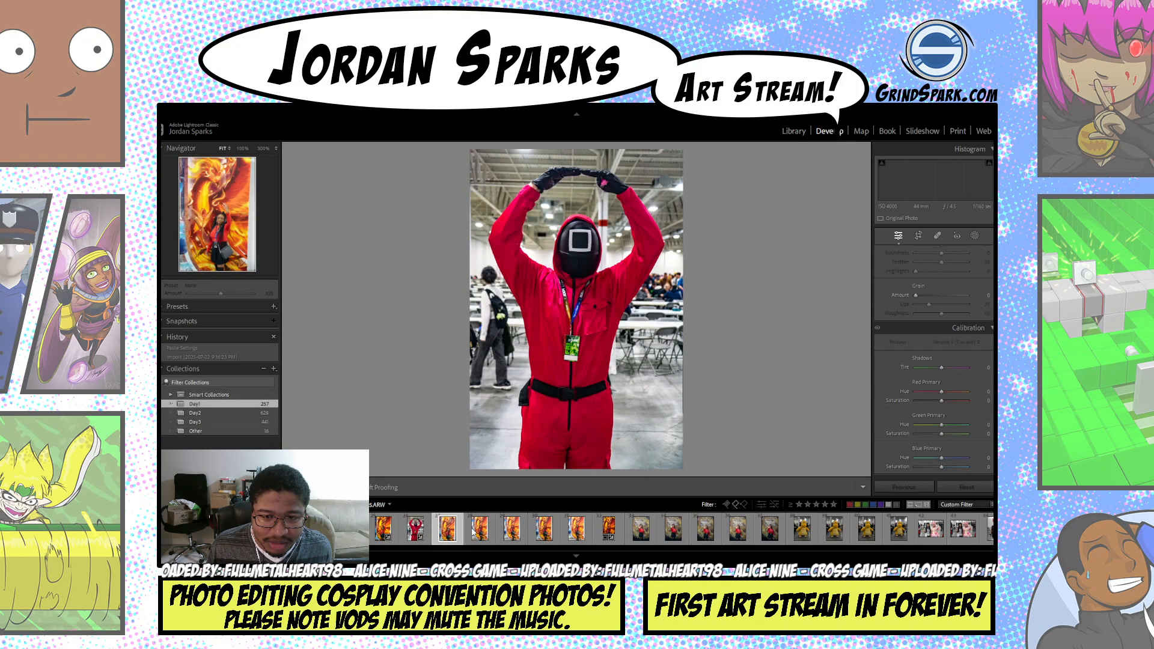
- Reject the remaining unedited phoenix photos one at a time, keeping only the edited one
key("x")
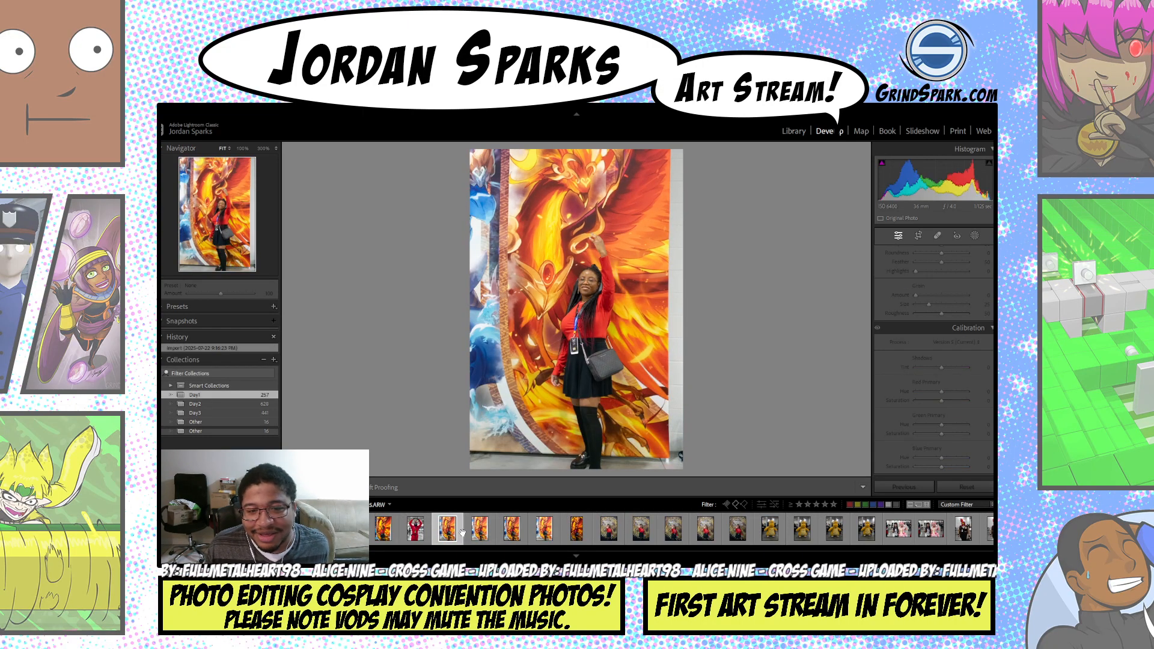
key("x")
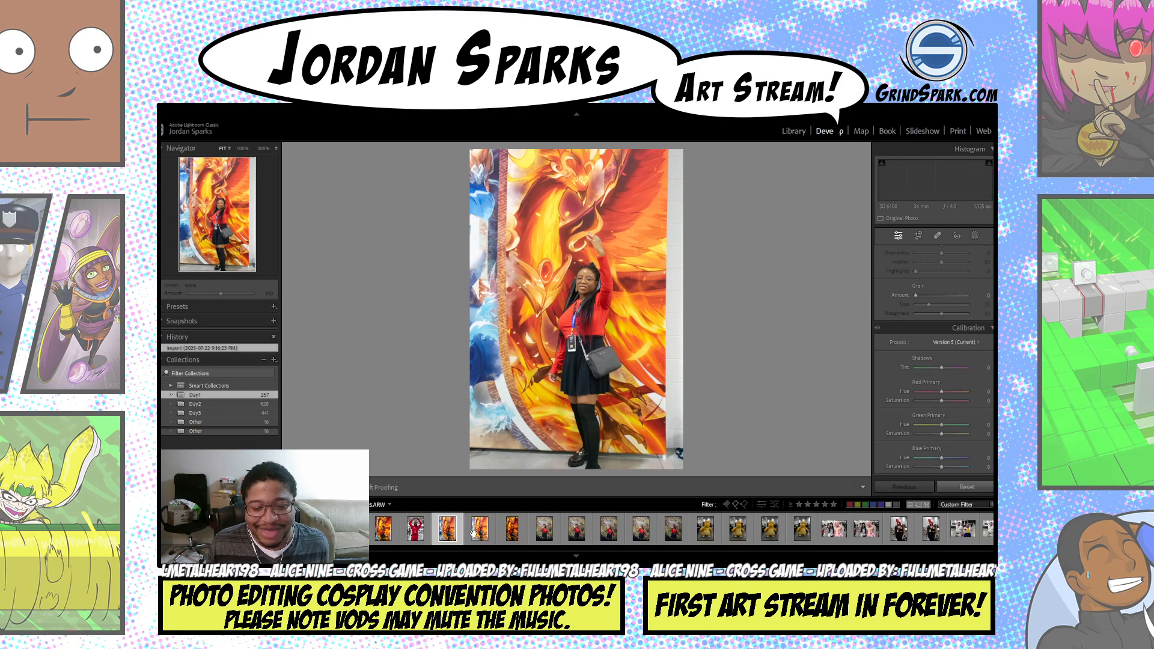
key("x")
key("x")
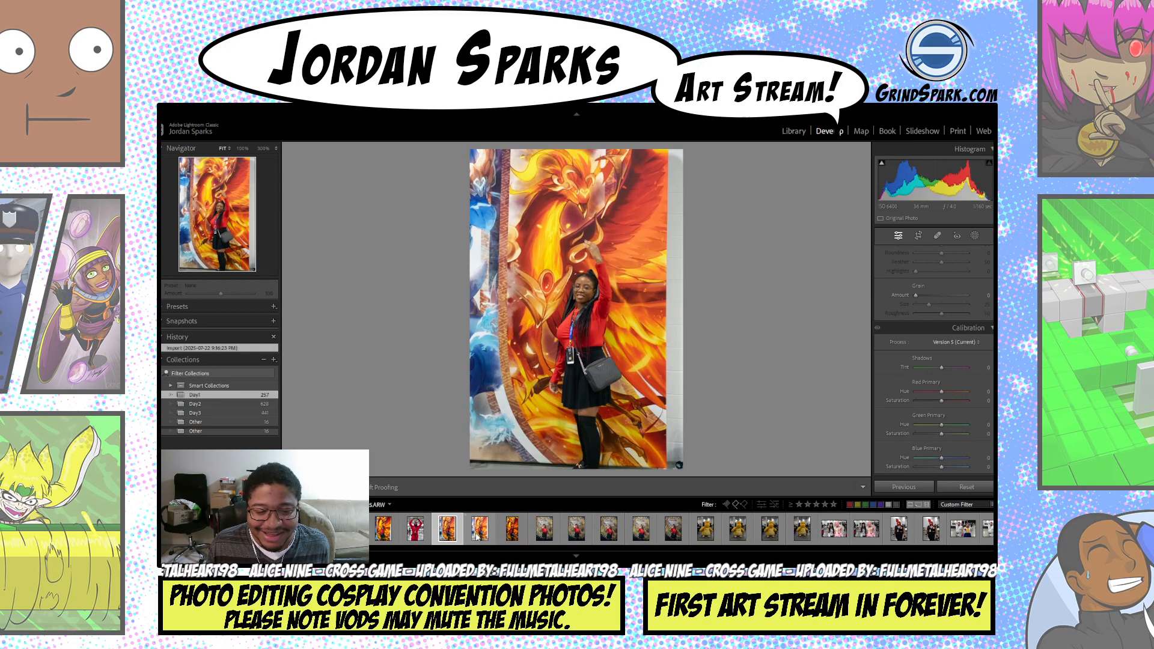
key("x")
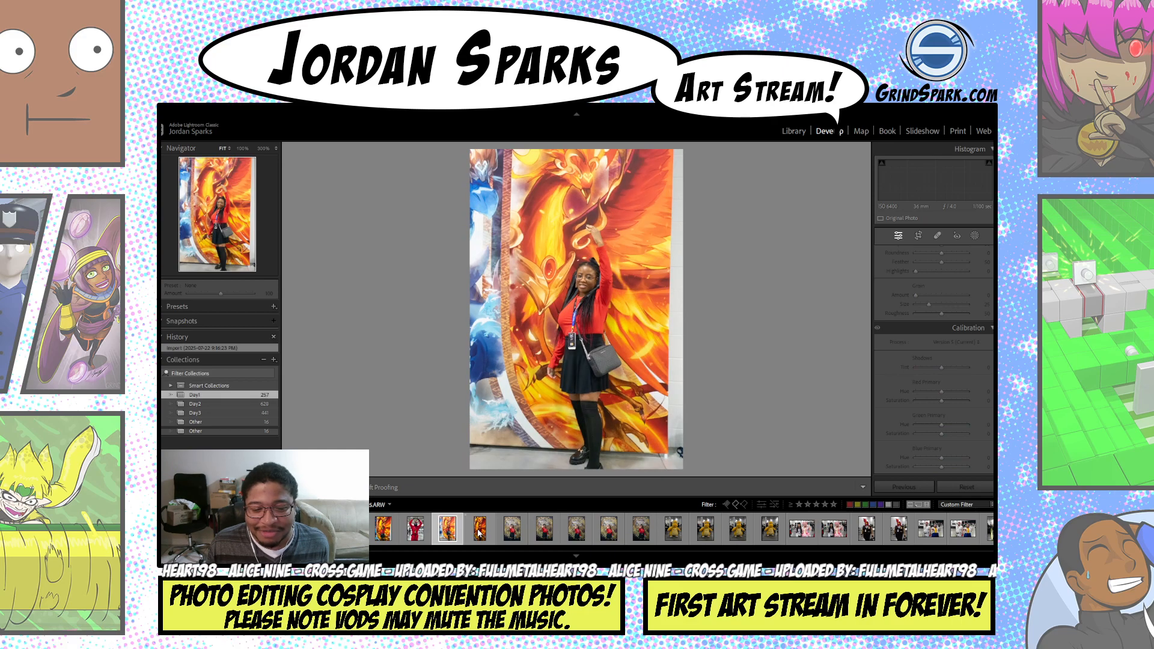
key("x")
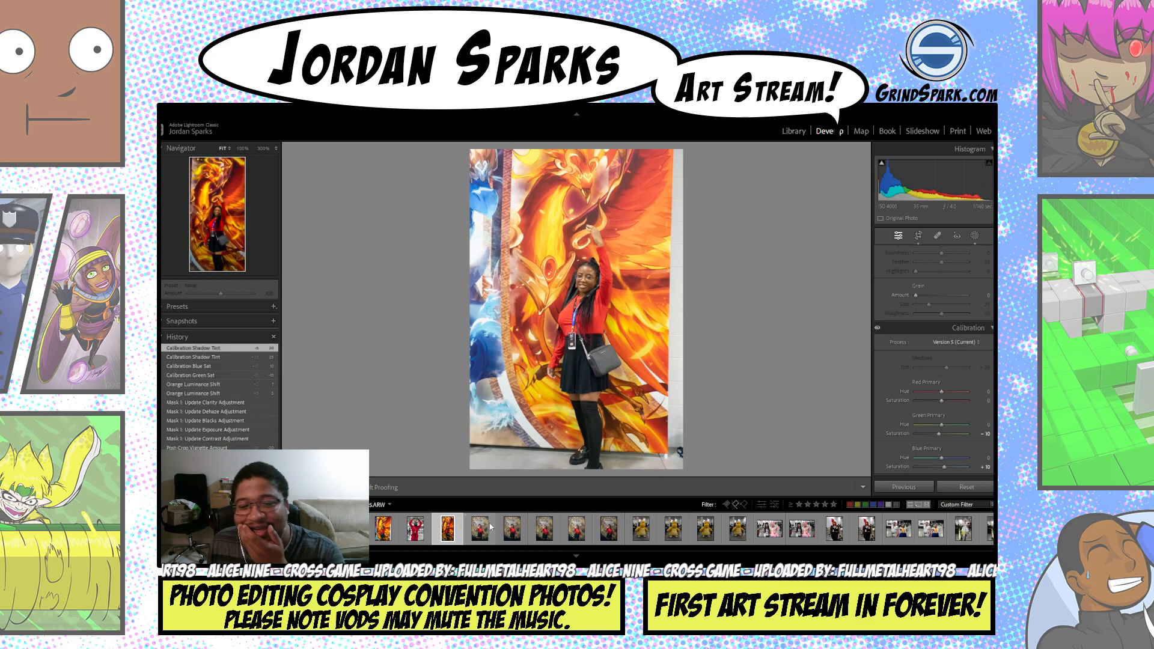
- Reject the phoenix photo next to the red-suit shot and go to the first magic-circle photo's Basic adjustments
key("x")
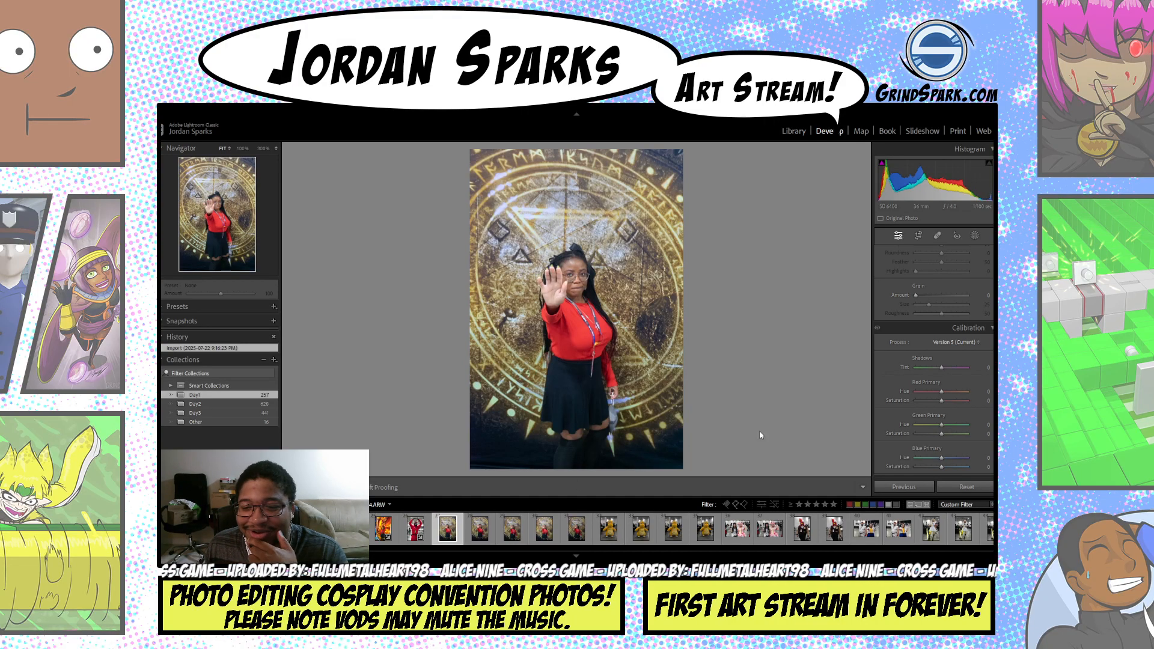
scroll(926, 324, "up", 10)
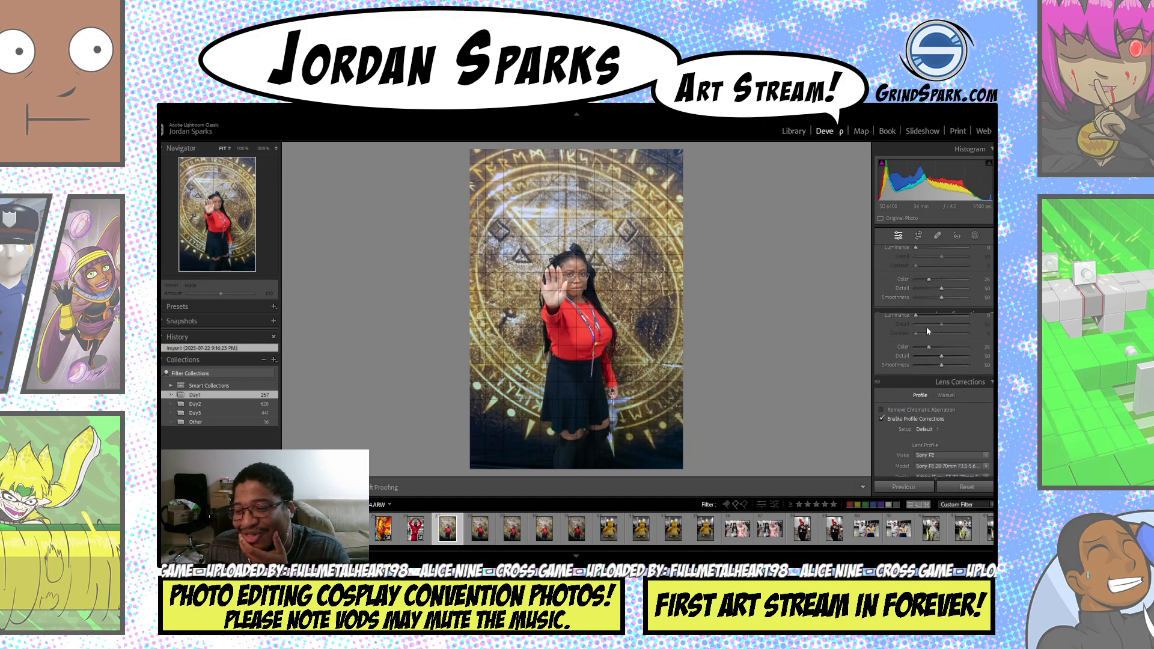
scroll(920, 339, "up", 8)
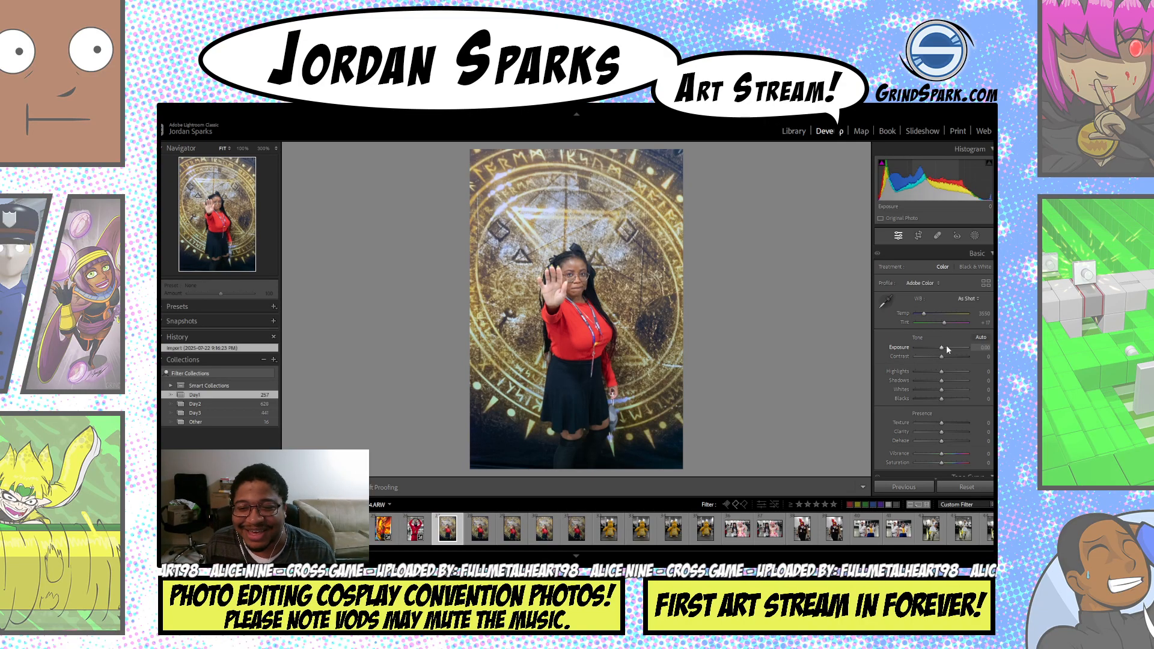
- Compare the five magic-circle shots and select the fourth one for editing
left_click(483, 532)
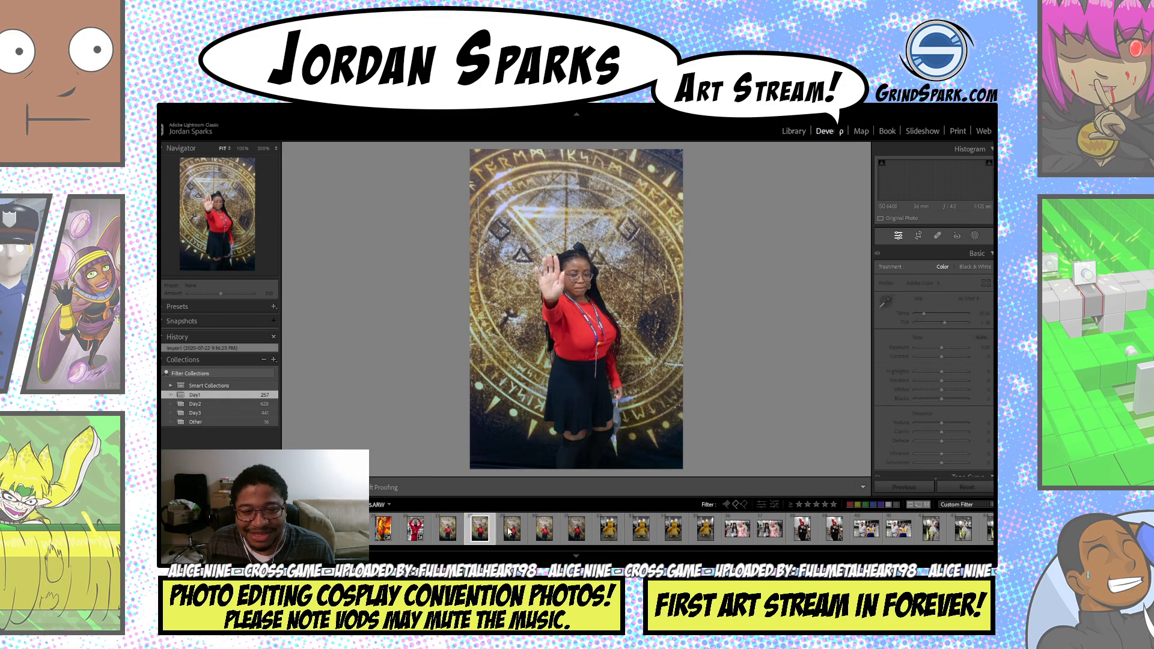
left_click(511, 531)
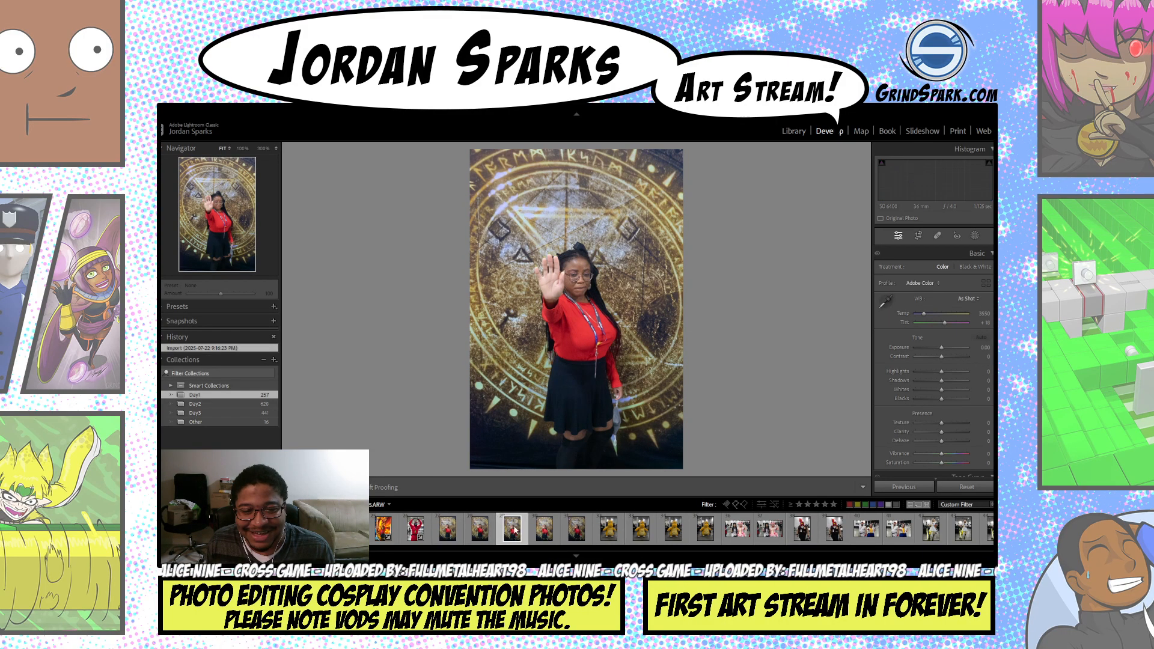
left_click(547, 530)
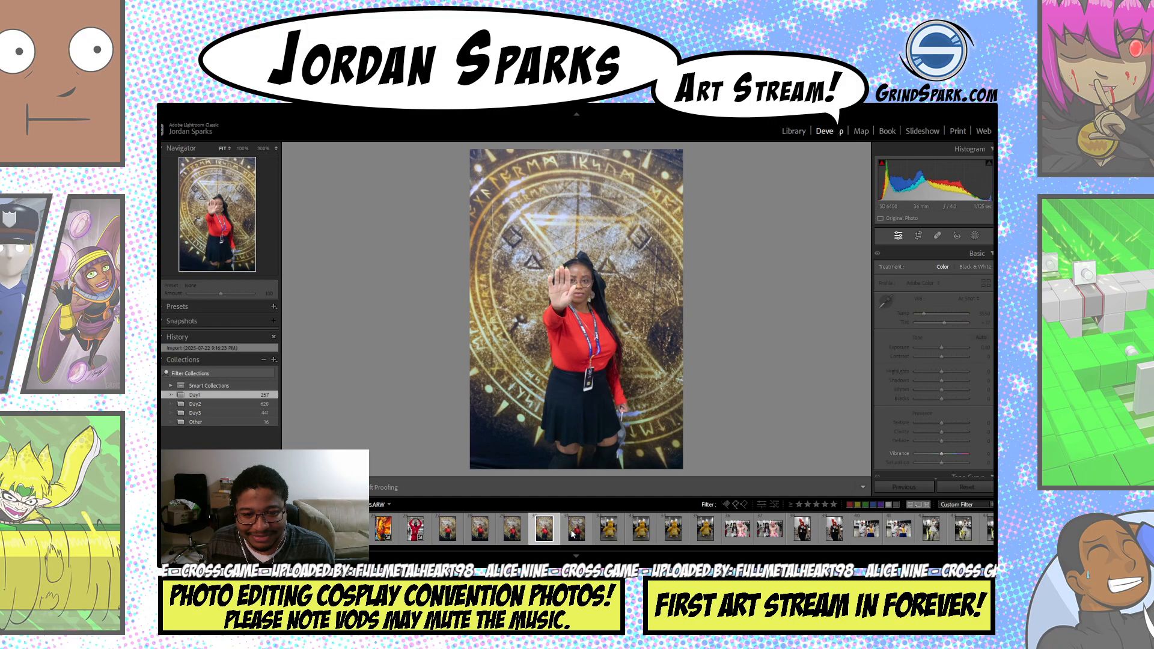
left_click(574, 530)
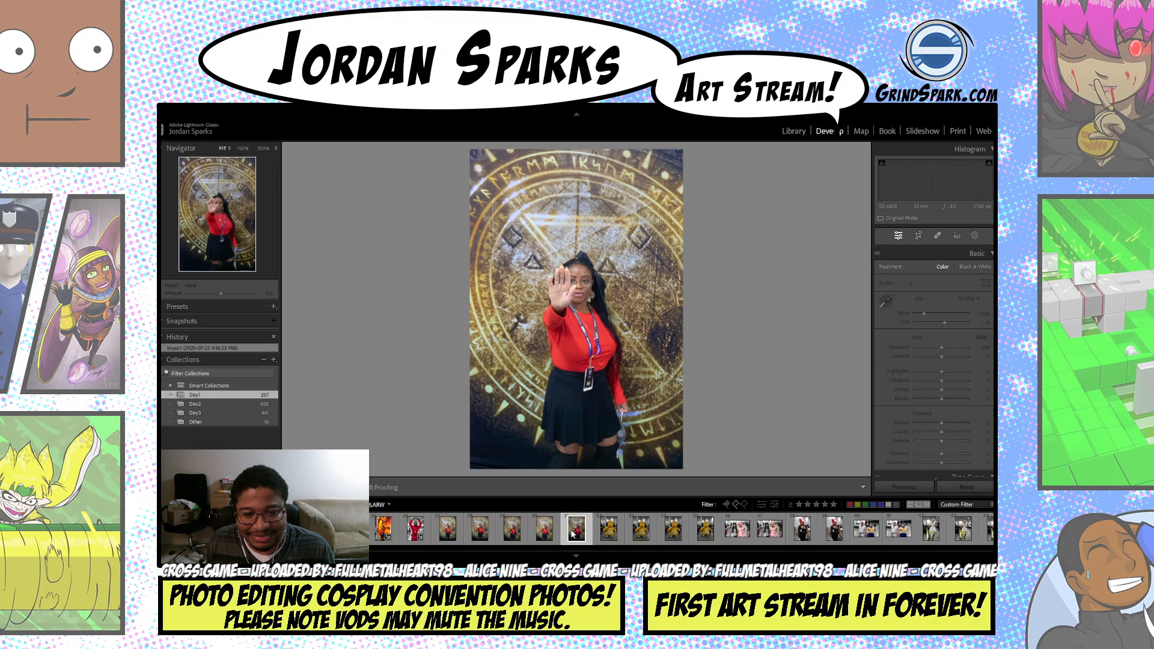
key("Left")
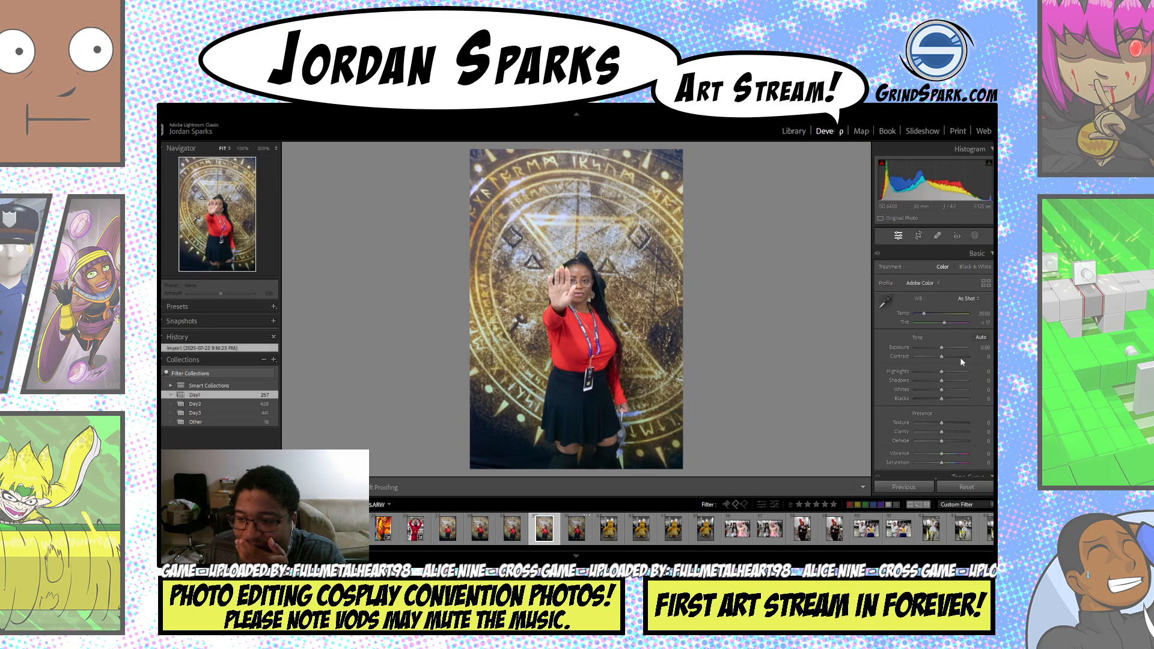
key("Left")
key("Left")
key("Left")
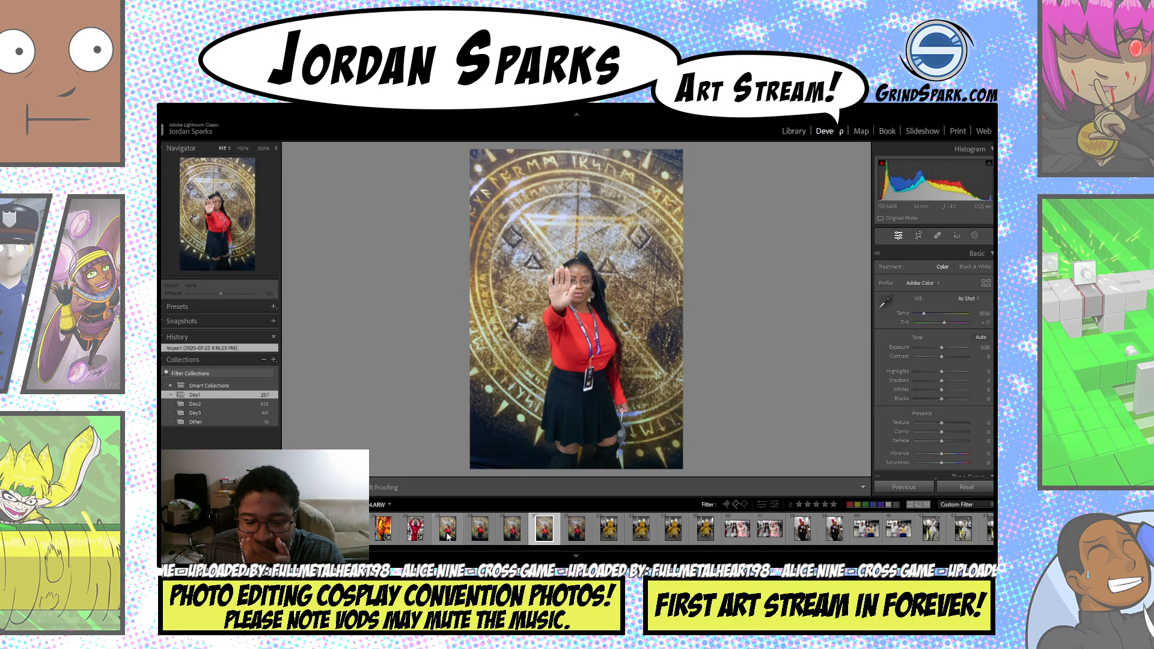
left_click(544, 529)
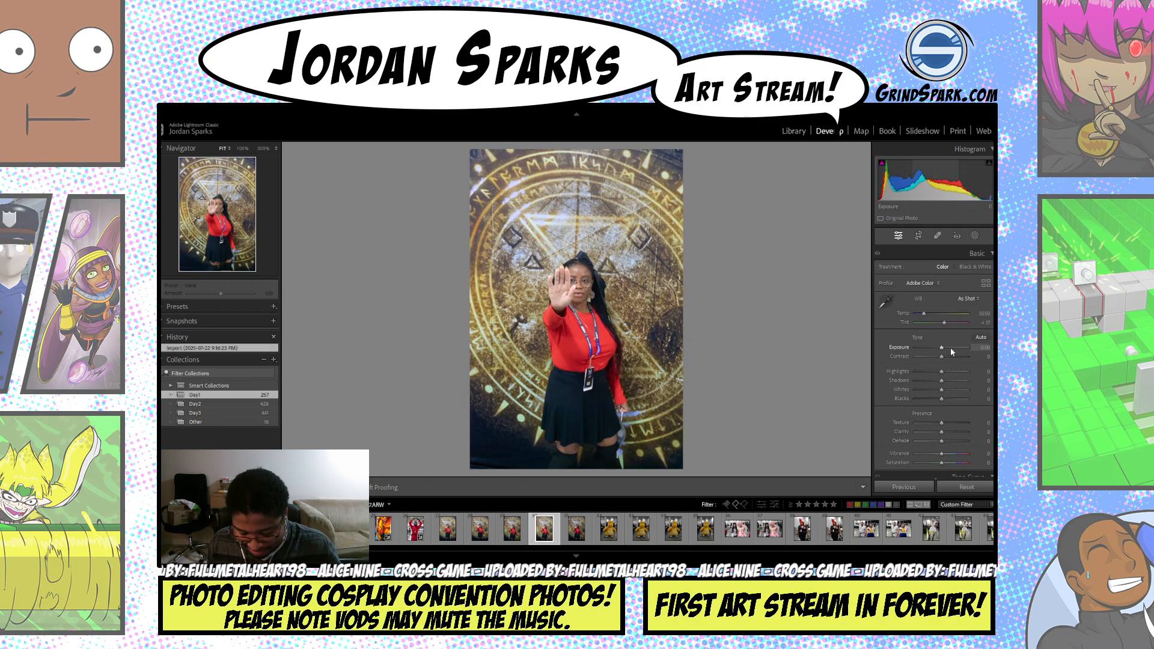
- Set Exposure +0.30, Contrast +12, Highlights +2, Shadows -39, Whites +21, Blacks -30, Clarity and Dehaze +25, Vibrance +19 and Saturation +21
scroll(951, 349, "up", 1)
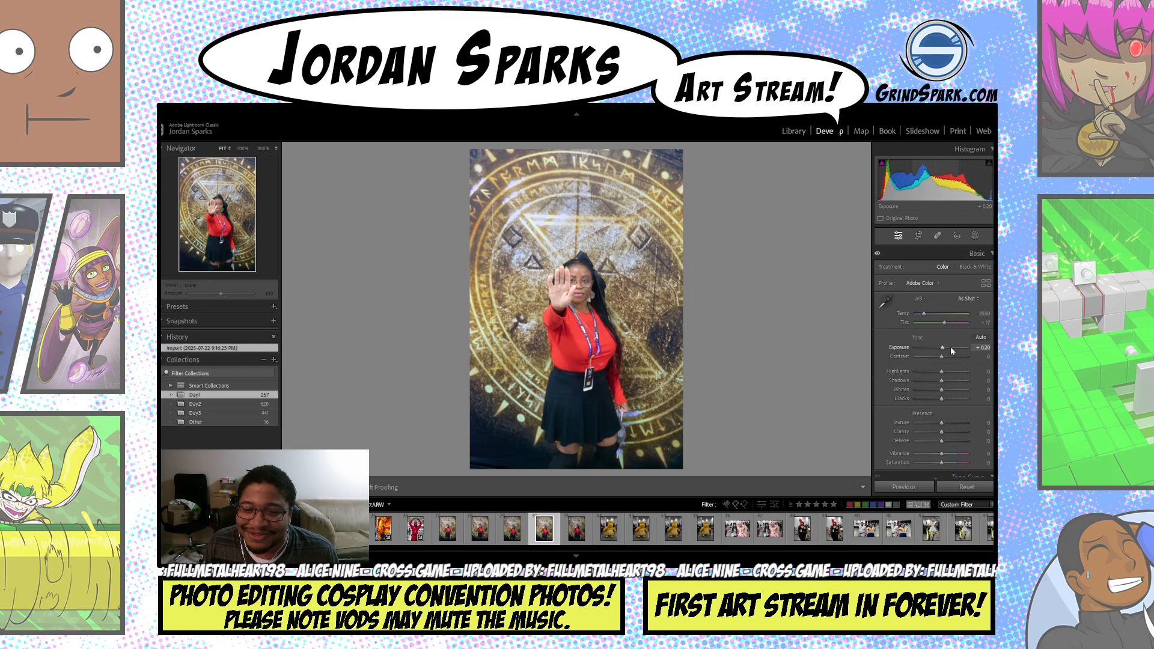
scroll(950, 347, "up", 2)
scroll(946, 356, "up", 2)
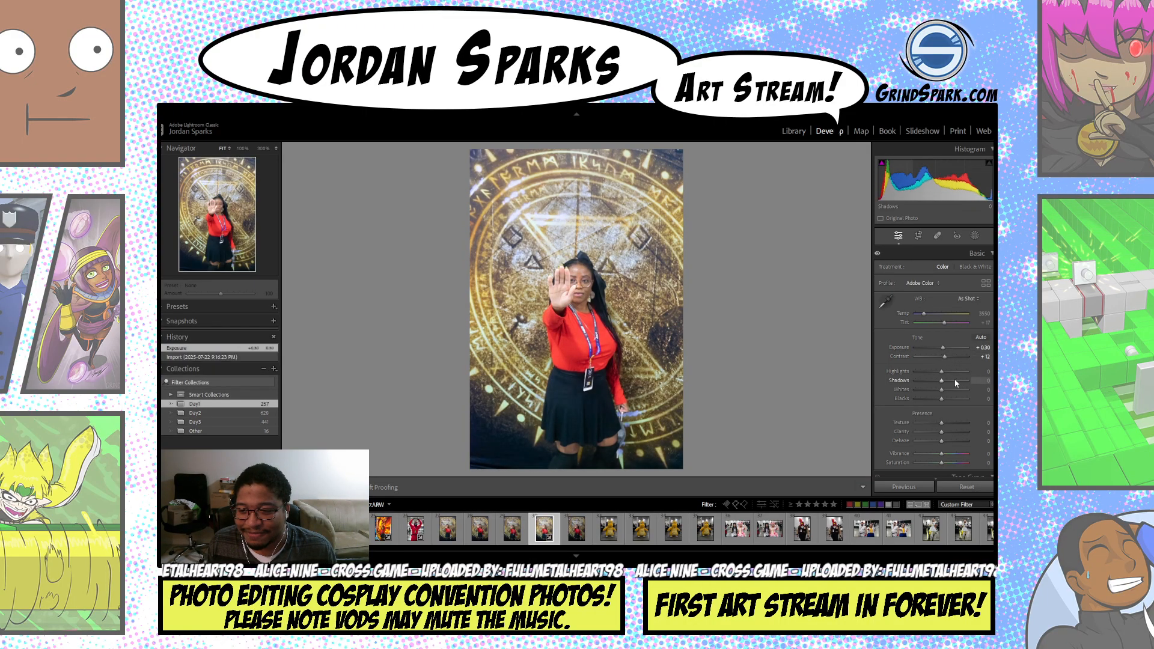
mouse_move(949, 383)
left_mouse_down()
mouse_move(933, 382)
mouse_move(953, 388)
mouse_move(933, 399)
left_mouse_up()
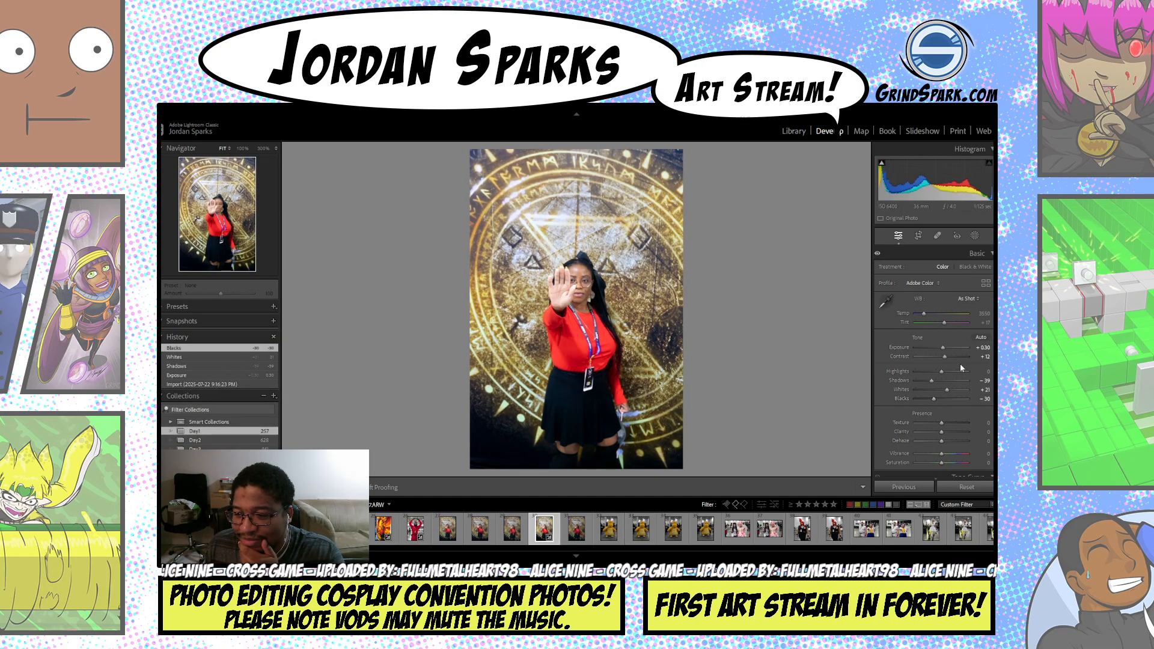
left_click_drag(941, 372, 943, 373)
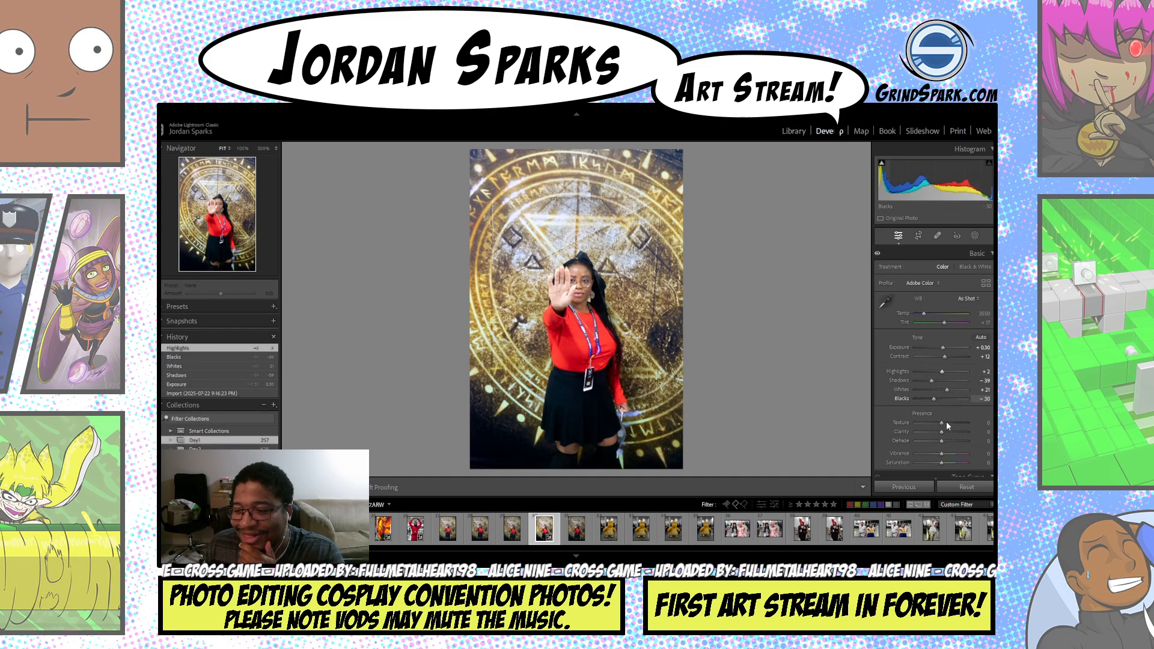
left_click_drag(947, 434, 947, 460)
left_click(947, 455)
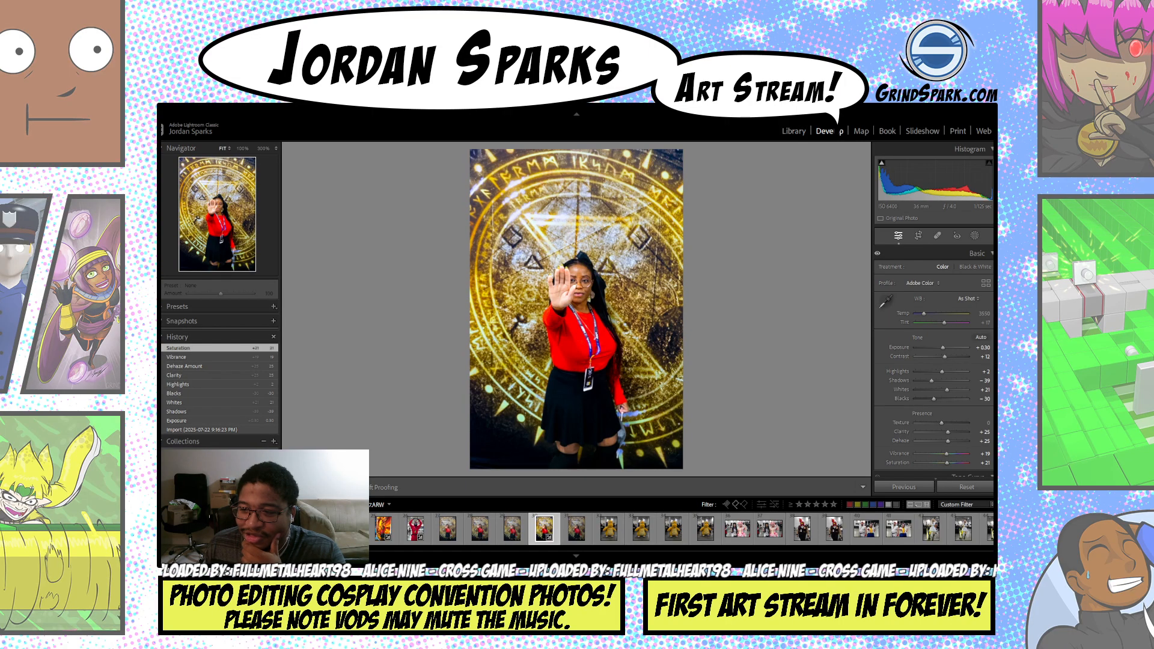
- Set the tone curve's Highlights to +20, Lights to -41 and Darks to +13, and raise Red Saturation to +27
scroll(948, 367, "down", 6)
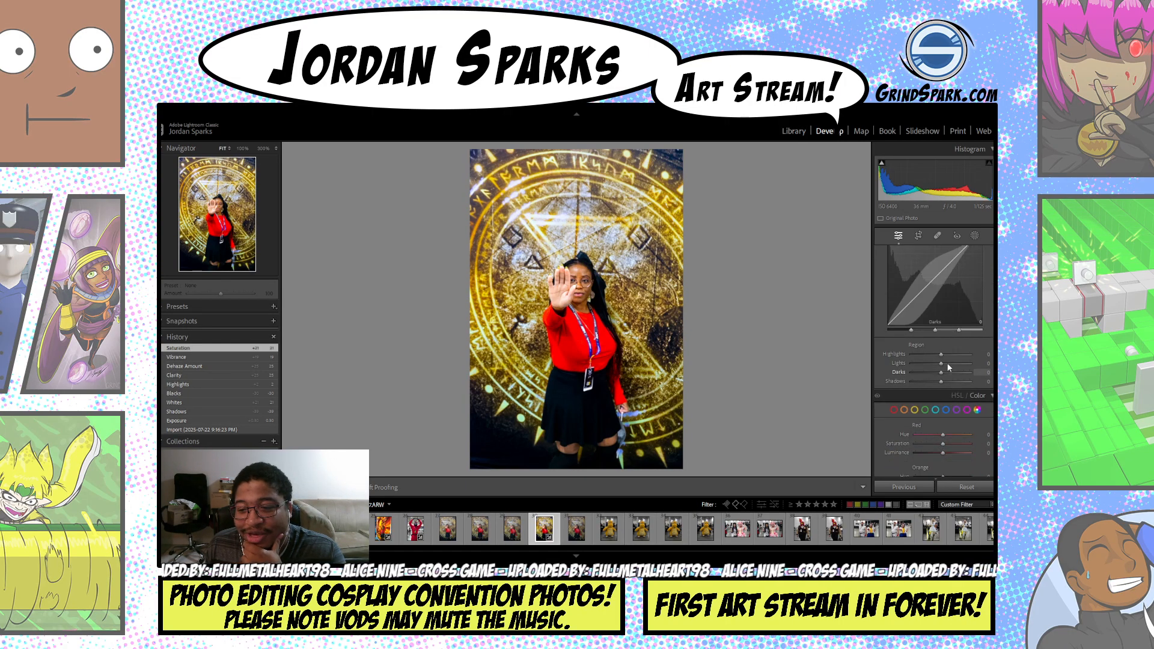
left_click(954, 355)
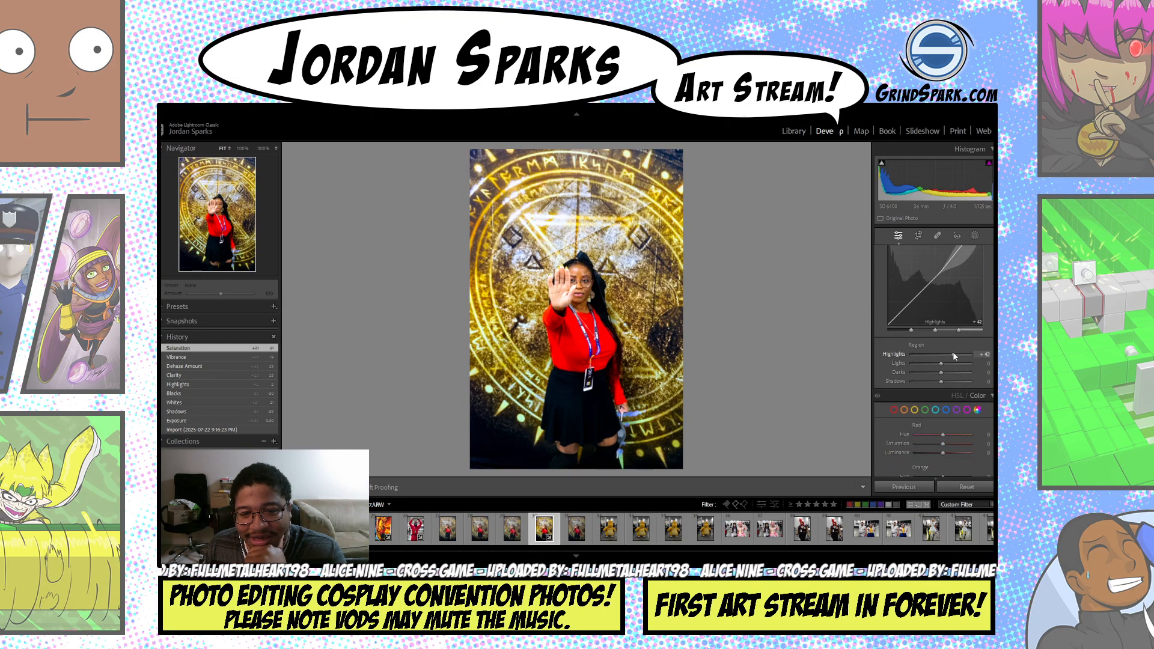
mouse_move(932, 365)
left_mouse_down()
mouse_move(950, 363)
mouse_move(931, 364)
mouse_move(952, 371)
mouse_move(954, 383)
mouse_move(939, 380)
left_mouse_up()
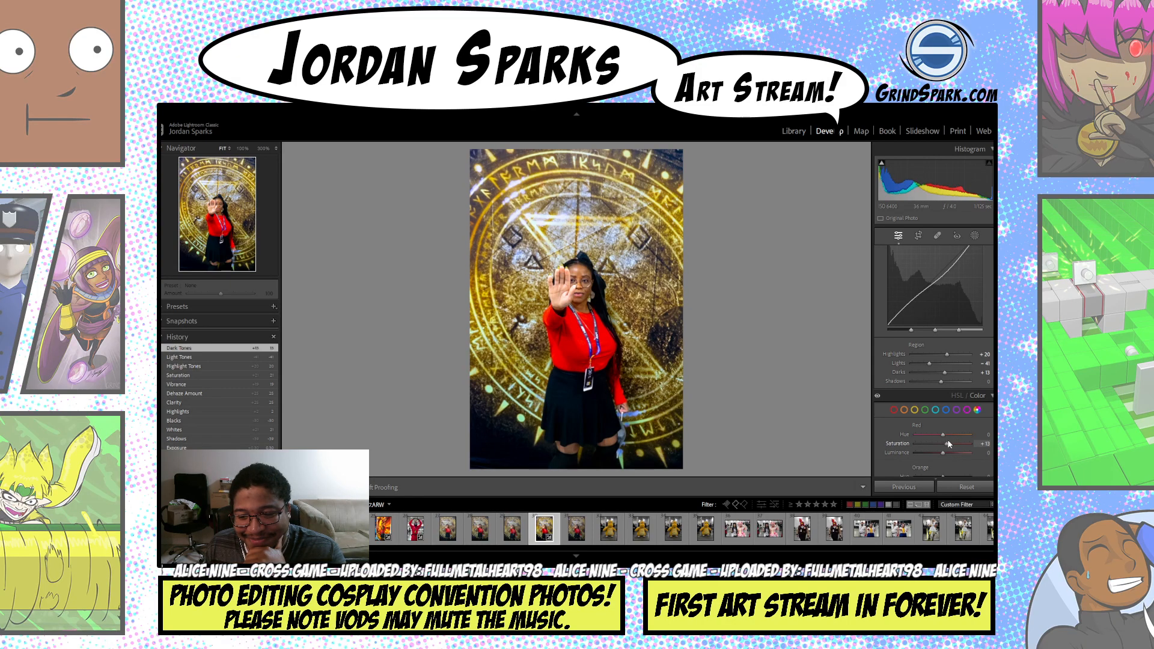
left_click_drag(951, 443, 951, 443)
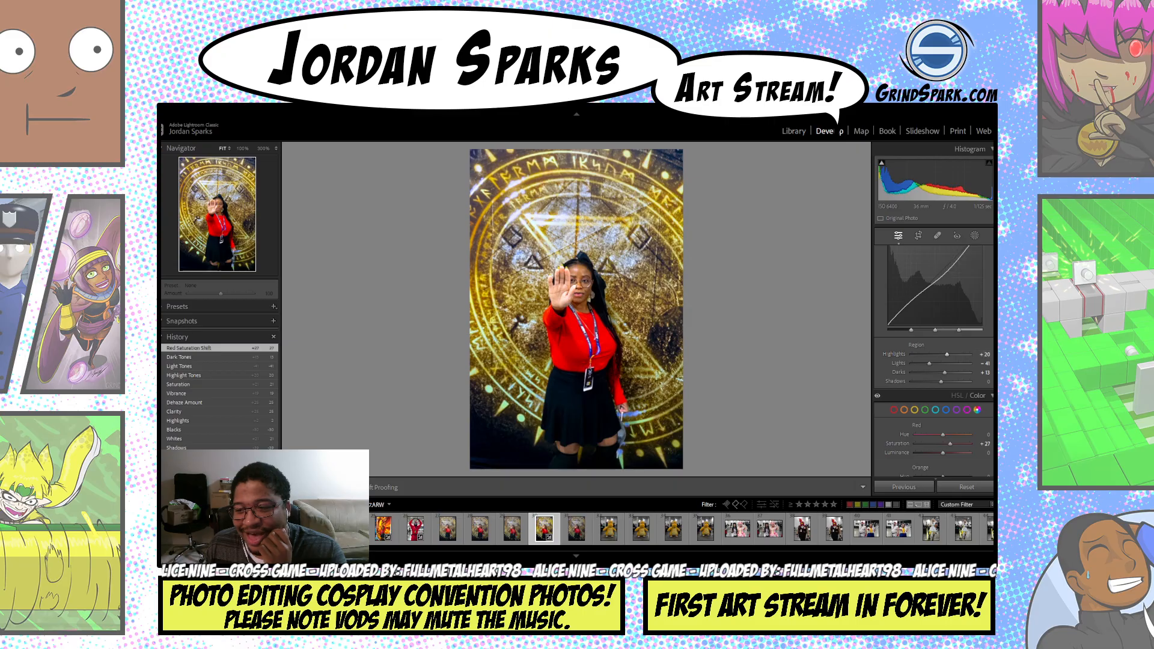
- In Color Grading, lower the midtone luminance, raise the highlight luminance slightly and set the shadow luminance to -24
scroll(934, 355, "down", 10)
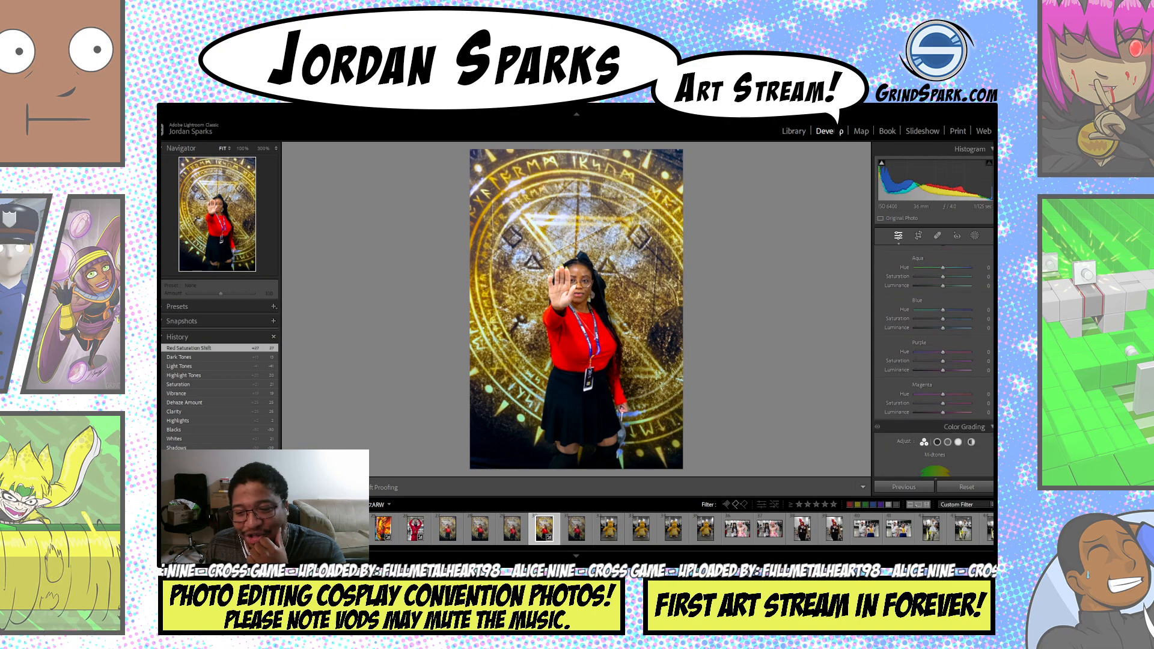
scroll(954, 385, "down", 1)
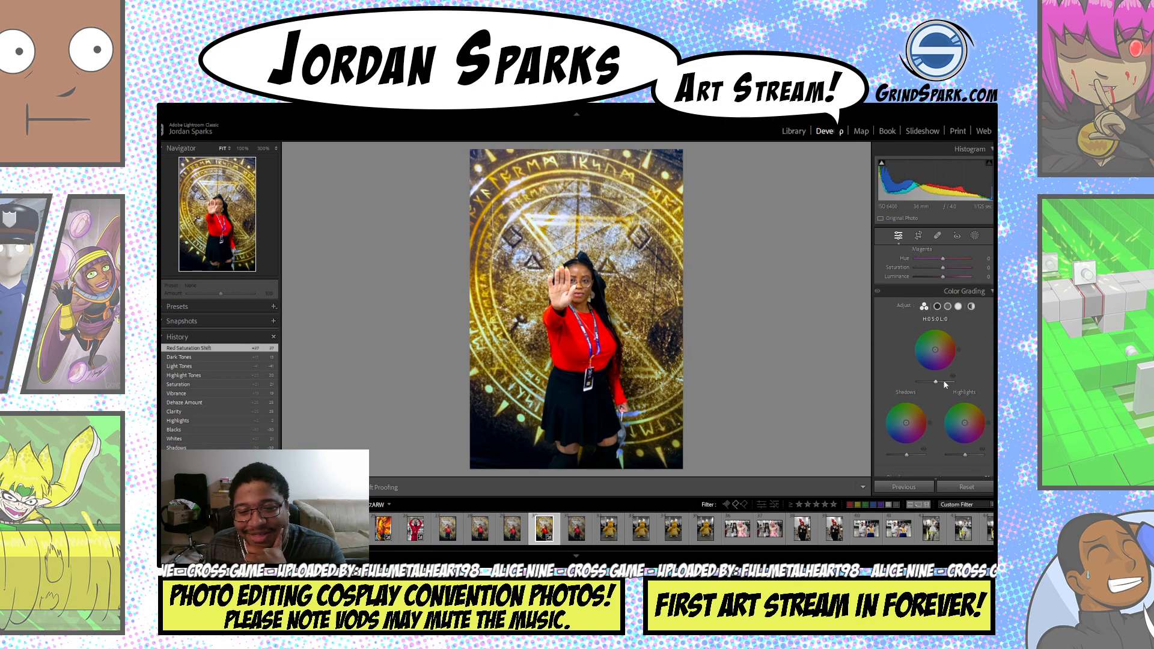
left_click_drag(935, 382, 928, 381)
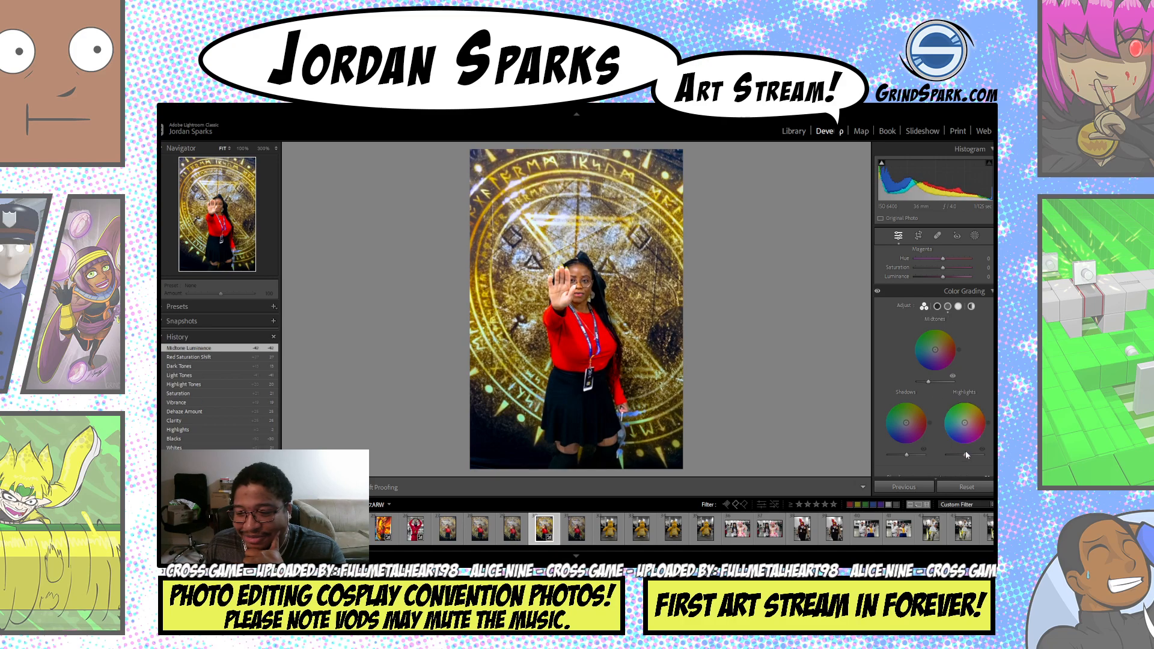
left_click_drag(964, 455, 902, 457)
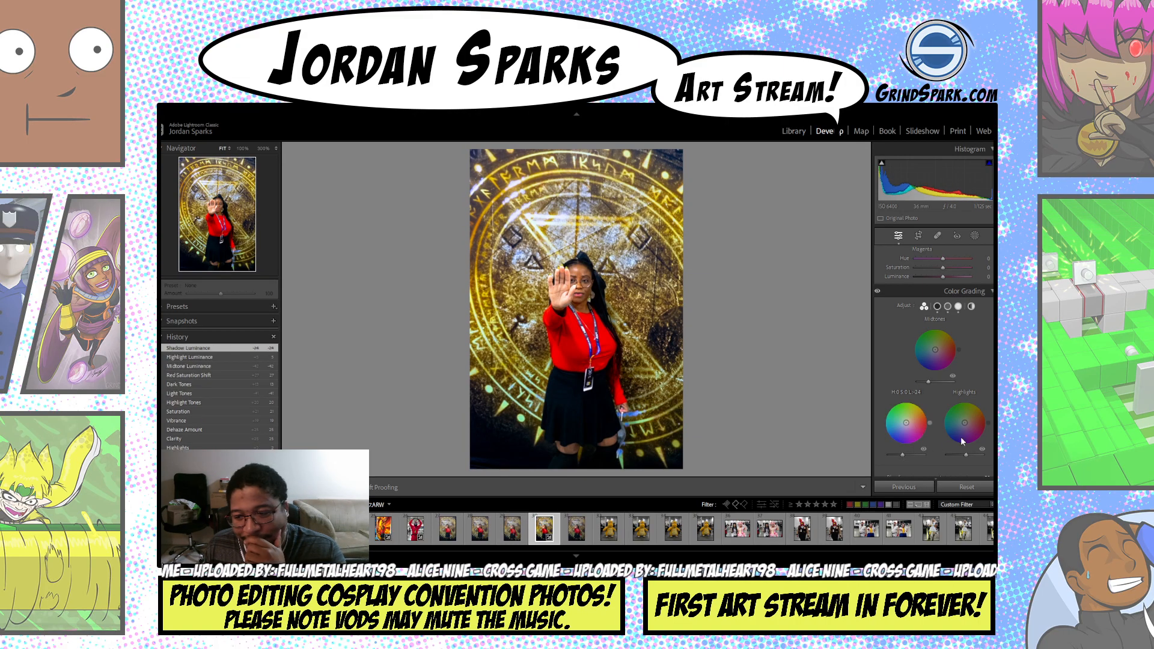
- Set the manual luminance noise reduction to 20
scroll(954, 438, "down", 2)
scroll(934, 360, "down", 6)
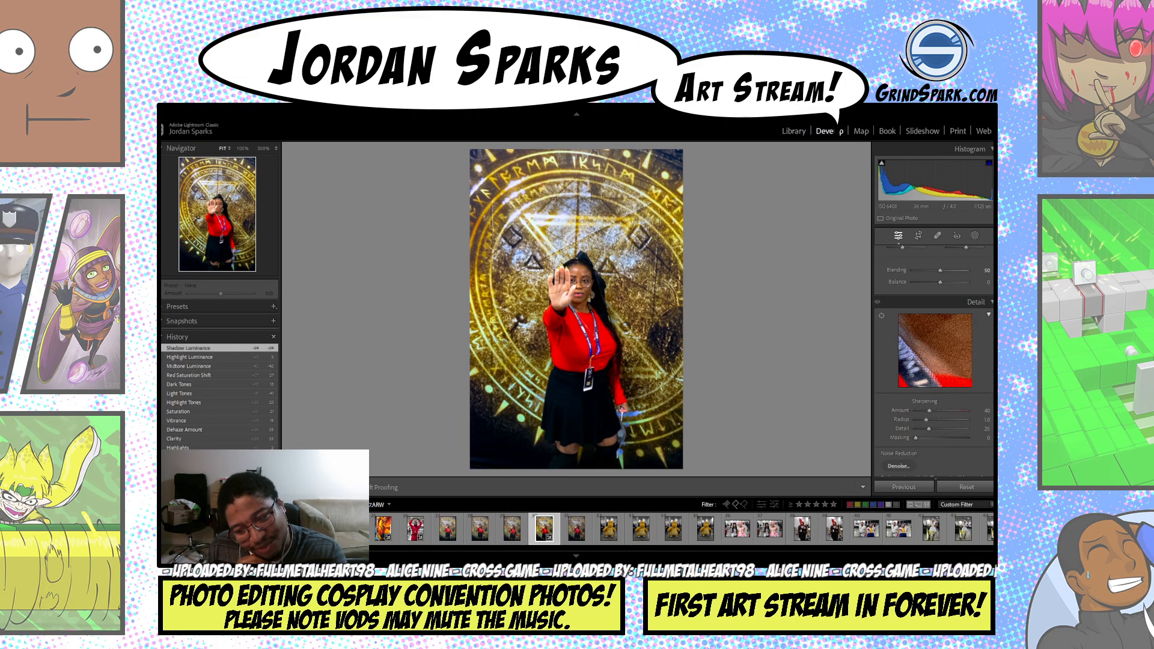
scroll(926, 360, "down", 1)
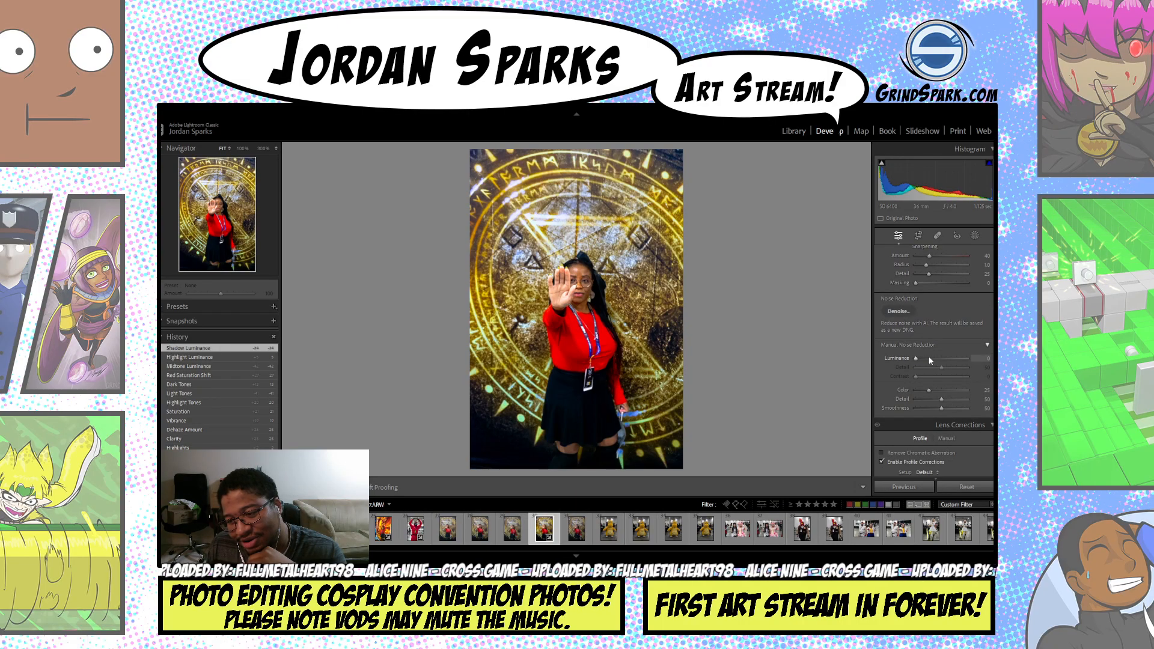
left_click(927, 359)
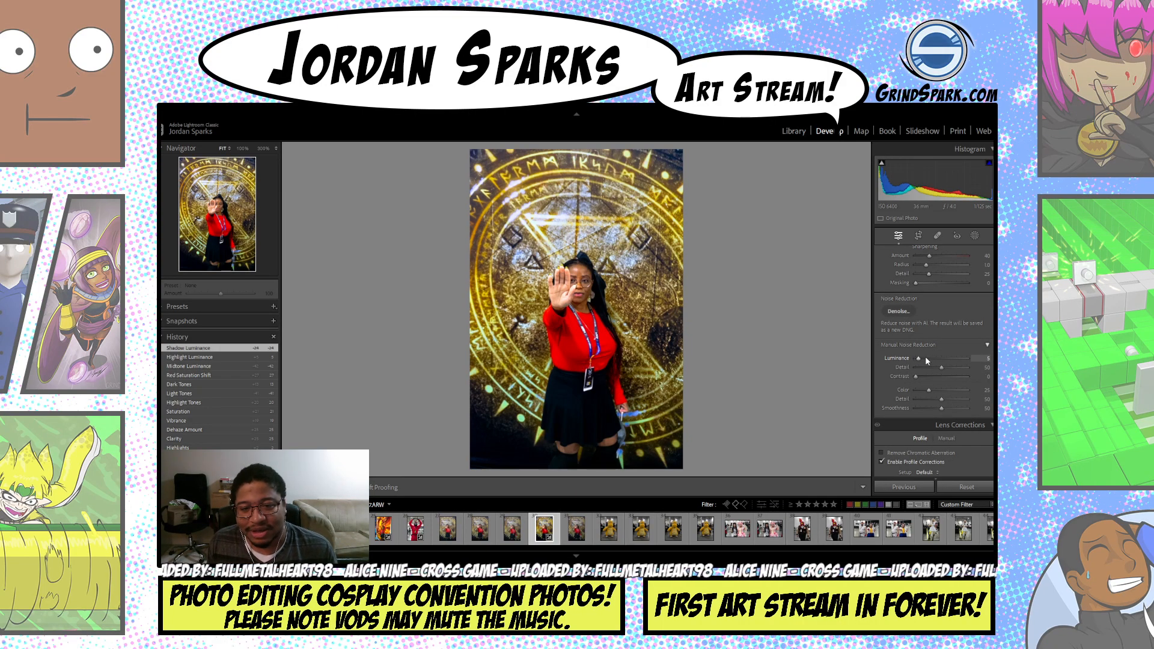
left_click_drag(927, 360, 928, 360)
- Add a post-crop vignette with an Amount of -20 to the magic-circle photo
scroll(927, 360, "down", 5)
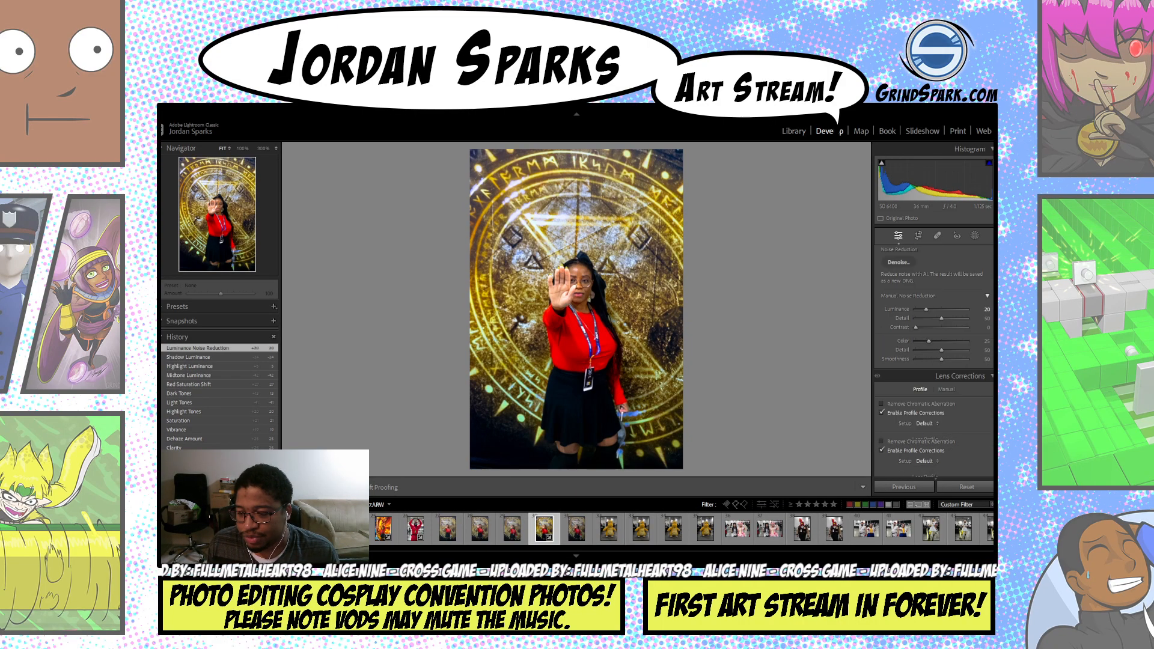
scroll(944, 373, "down", 5)
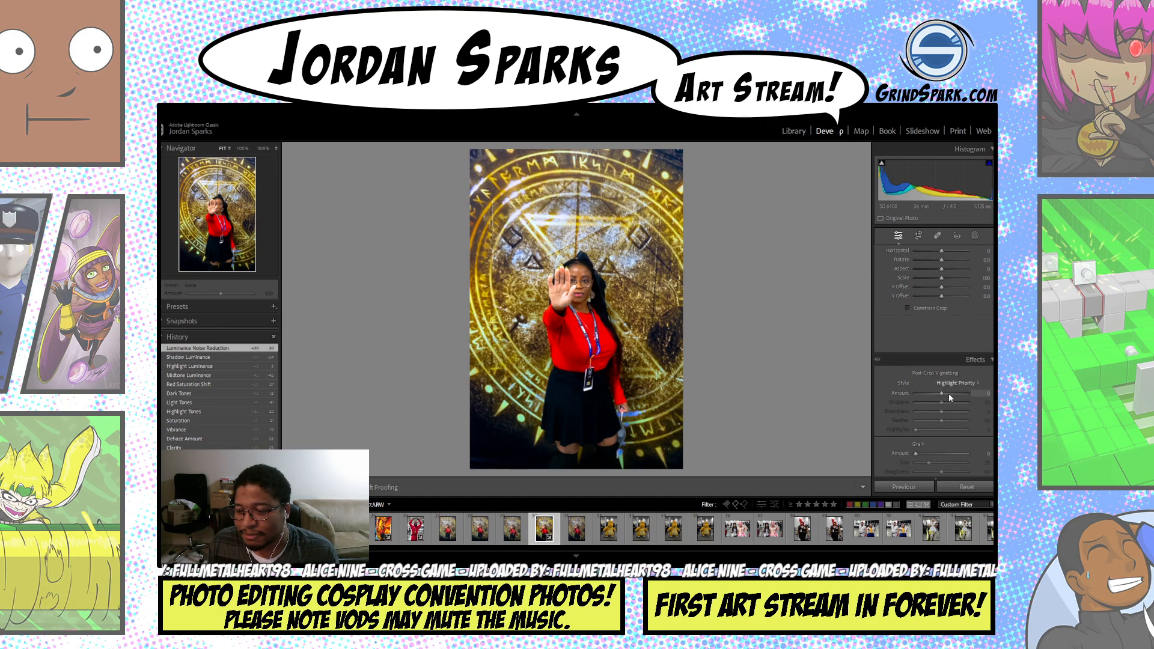
scroll(949, 396, "down", 4)
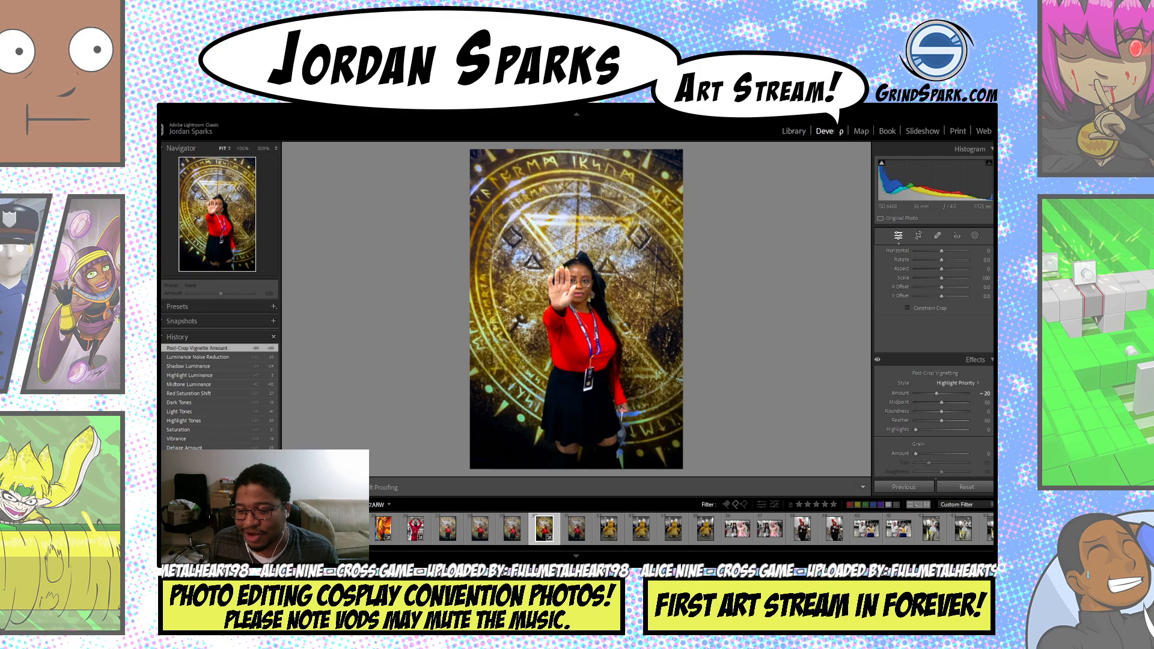
- Reduce the magic-circle photo's Contrast to +9
scroll(933, 361, "down", 5)
scroll(976, 319, "up", 10)
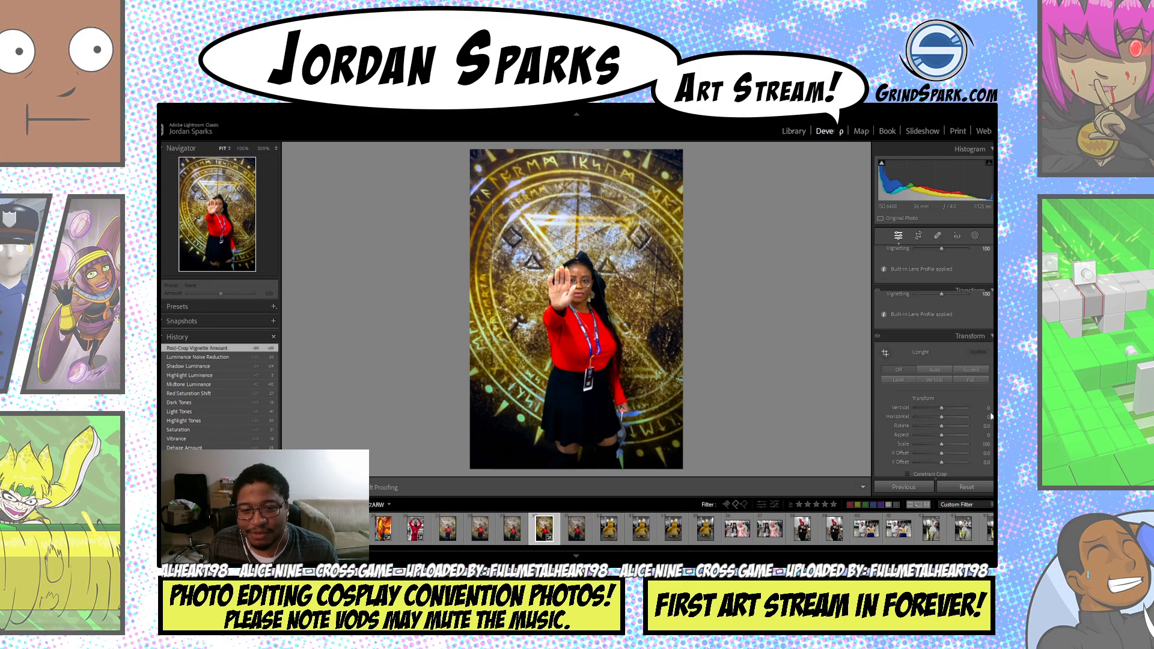
scroll(976, 318, "up", 10)
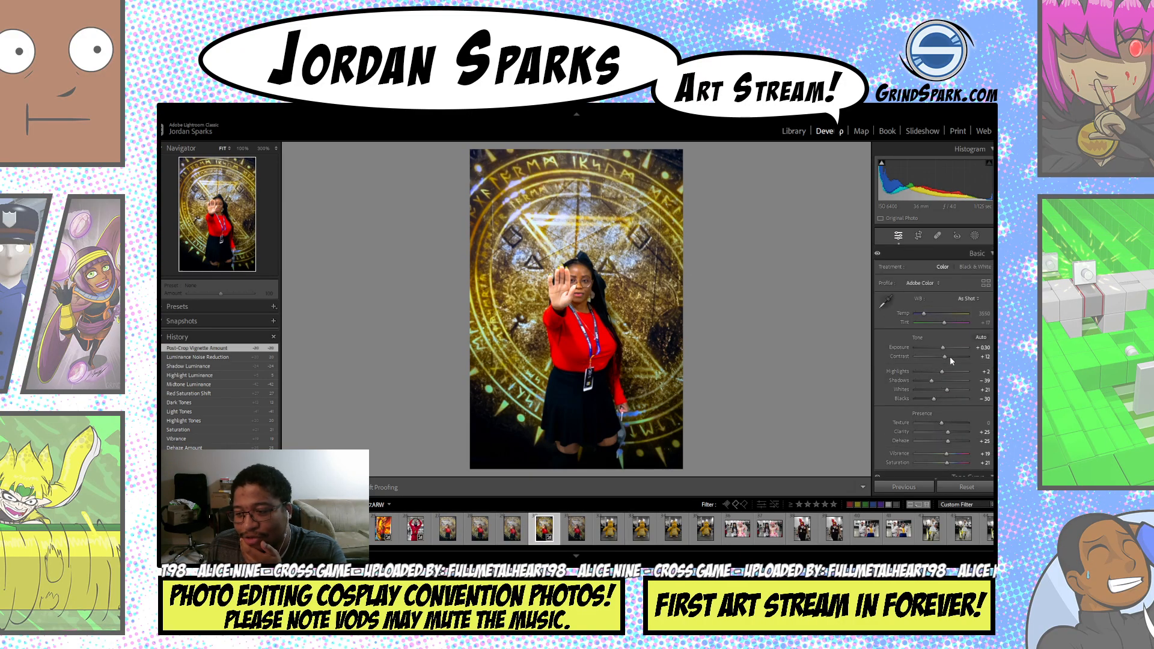
left_click_drag(949, 349, 945, 357)
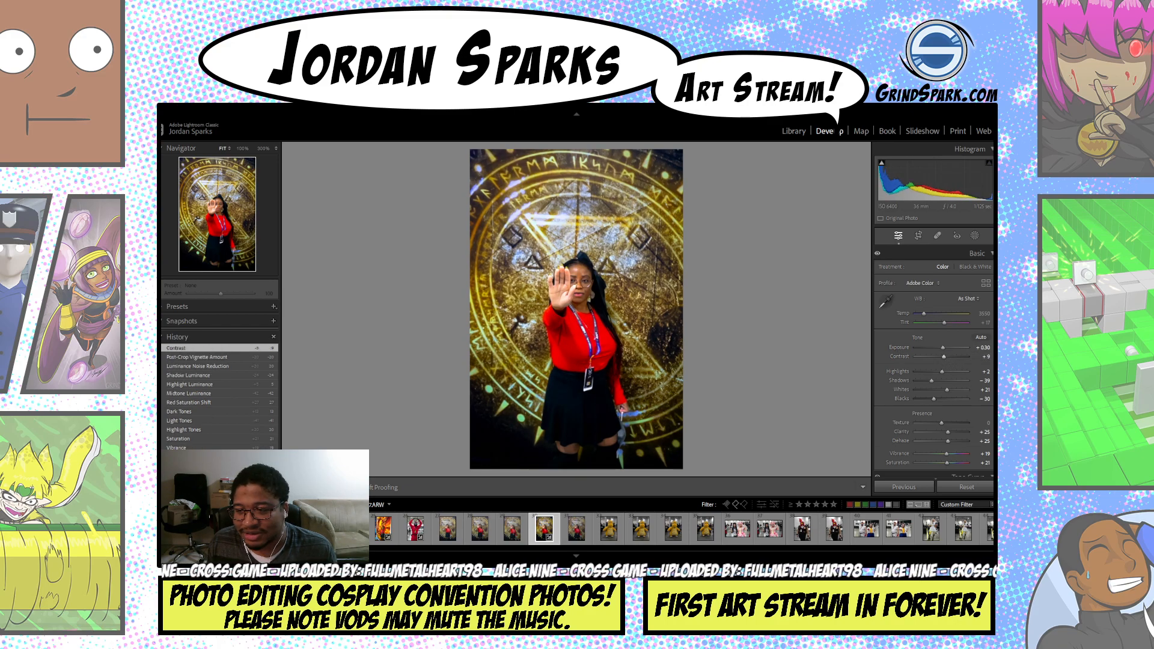
- Raise the Green Saturation to +33 in the color mixer
scroll(934, 360, "down", 5)
scroll(933, 361, "down", 8)
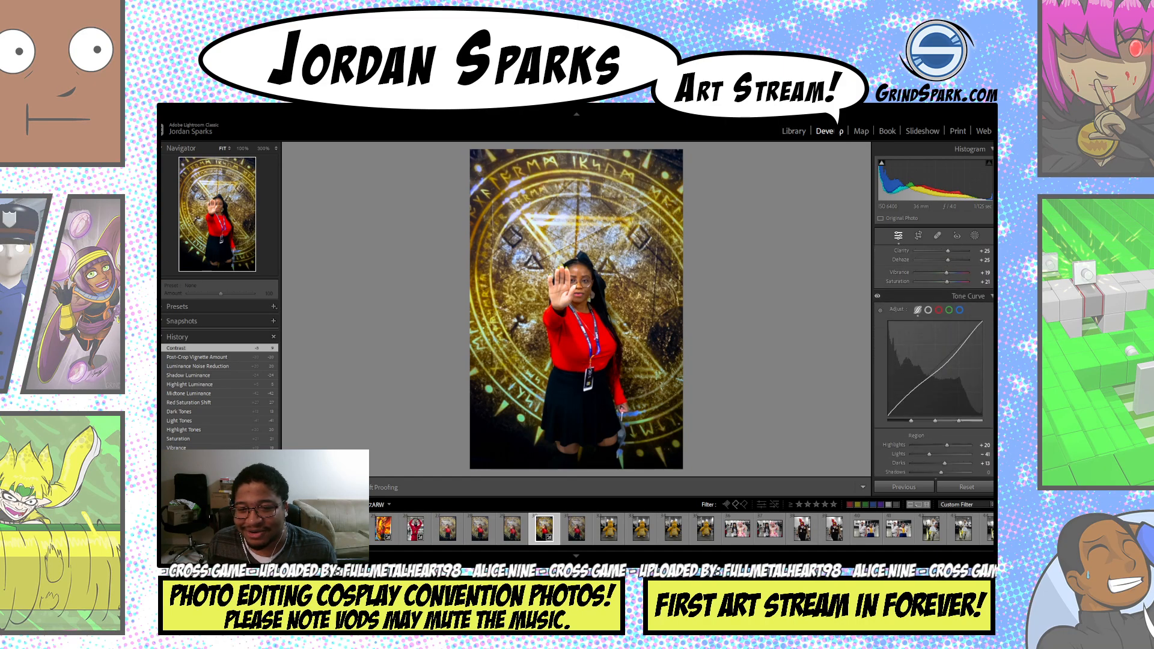
scroll(962, 416, "down", 1)
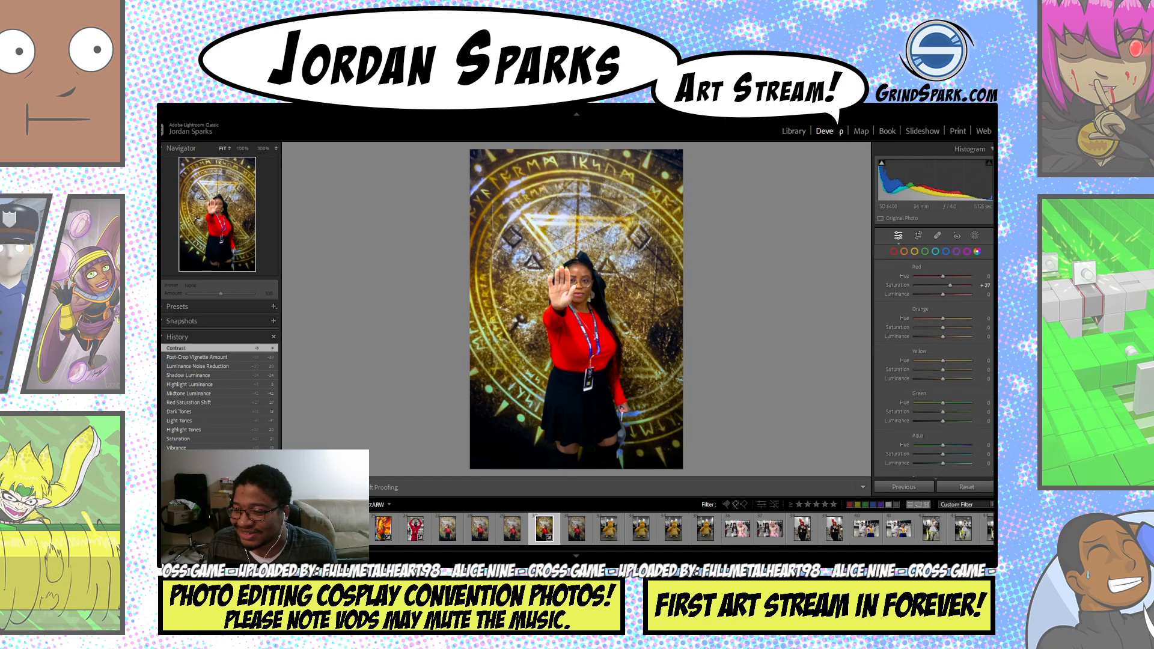
mouse_move(960, 415)
left_mouse_down()
mouse_move(928, 405)
mouse_move(950, 410)
left_mouse_up()
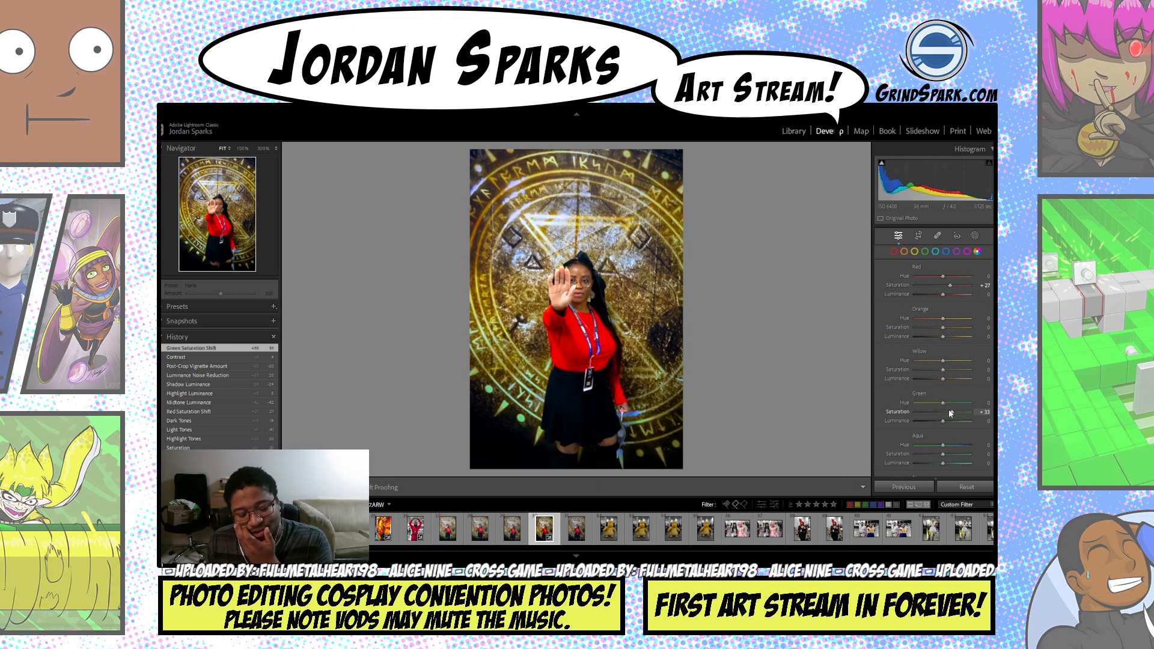
- In the camera calibration, set the Red Primary Saturation to +15 and slightly raise the Green Primary Saturation
scroll(933, 361, "down", 3)
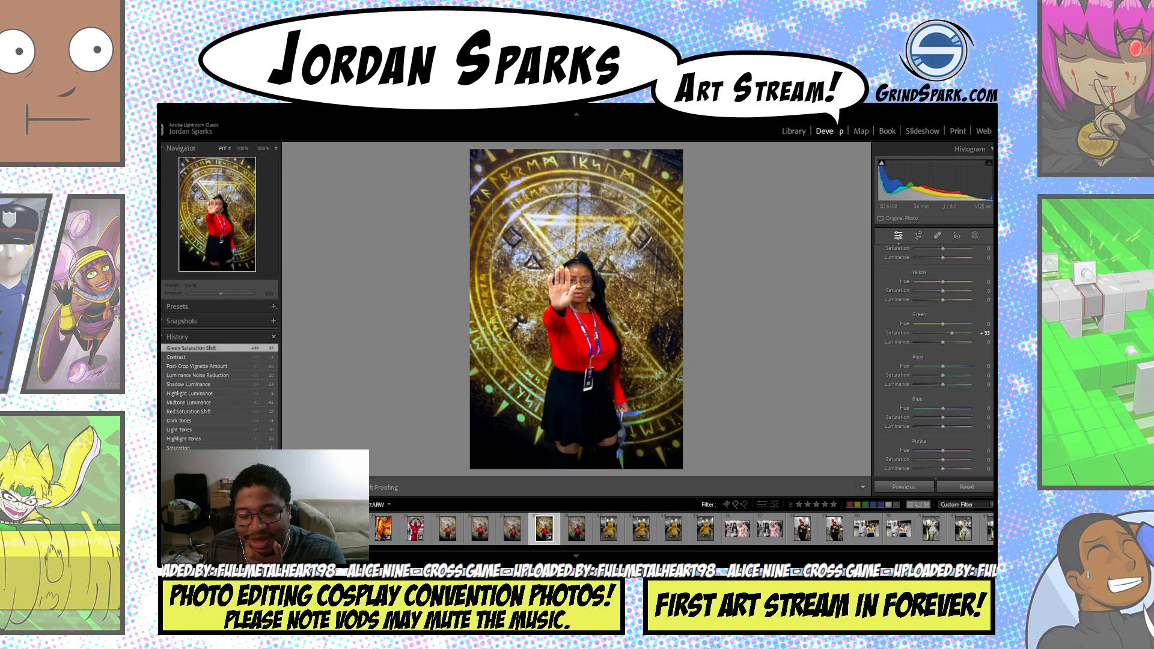
scroll(934, 361, "down", 2)
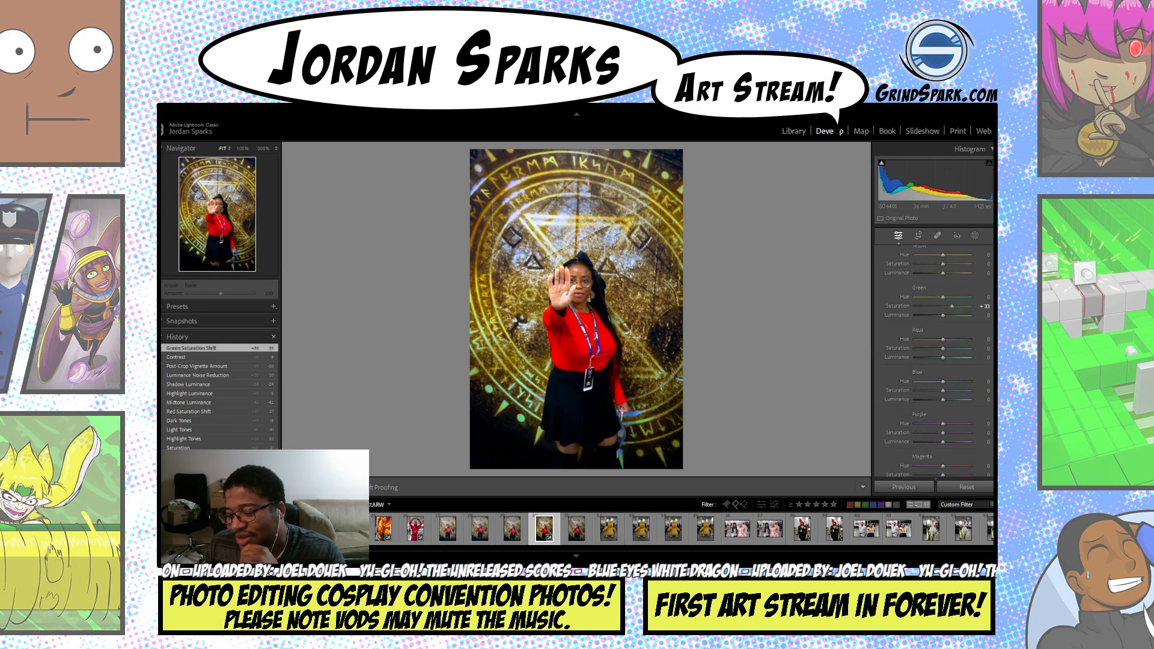
scroll(933, 360, "down", 3)
scroll(933, 361, "down", 10)
scroll(933, 361, "down", 9)
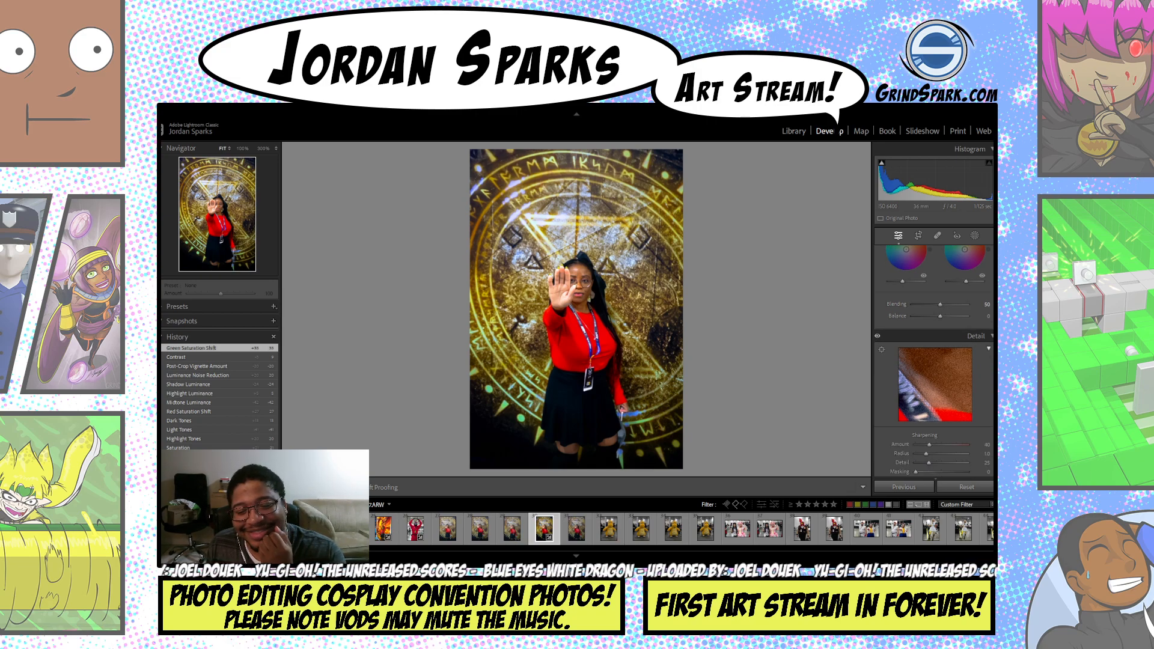
scroll(934, 361, "down", 8)
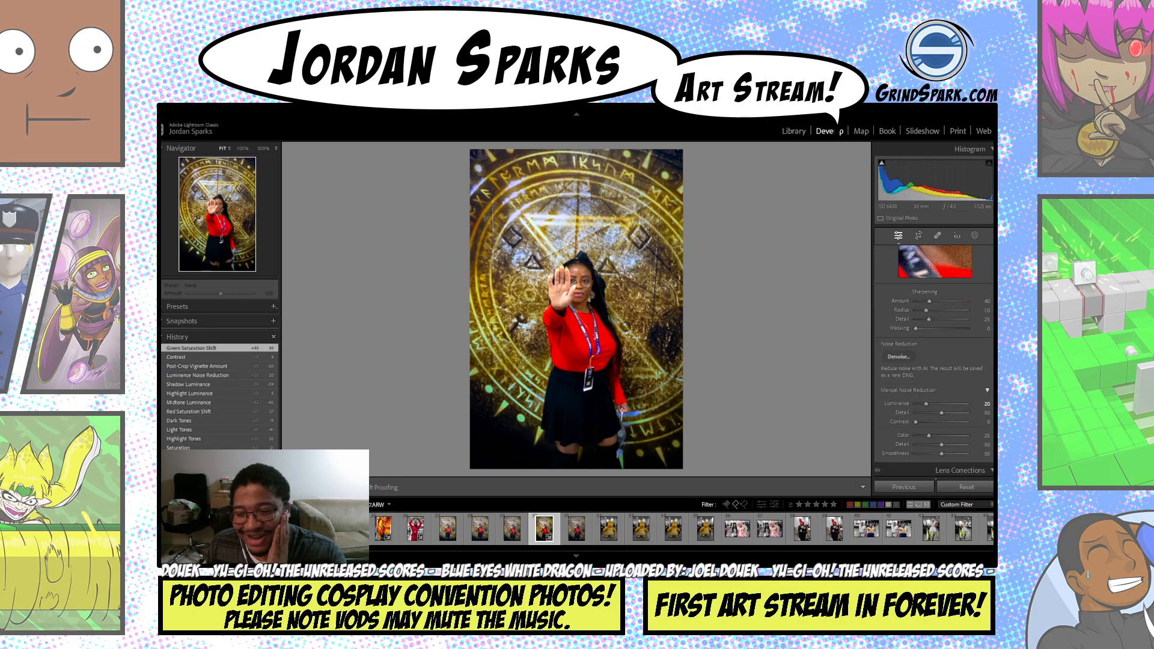
scroll(933, 361, "down", 15)
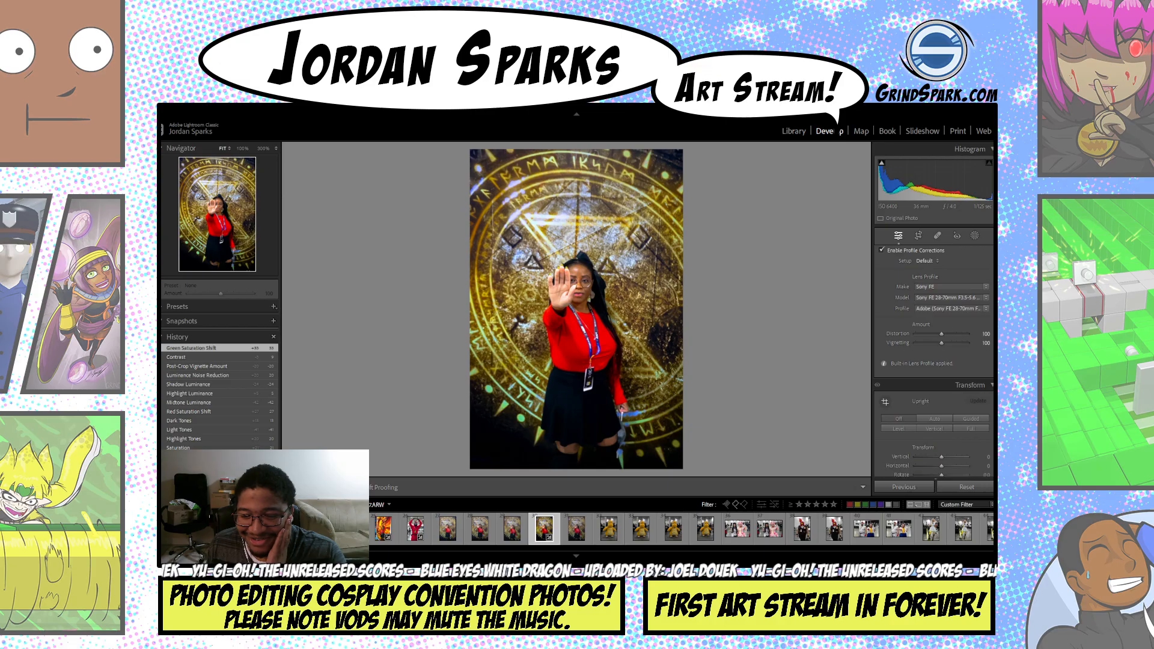
scroll(933, 361, "down", 12)
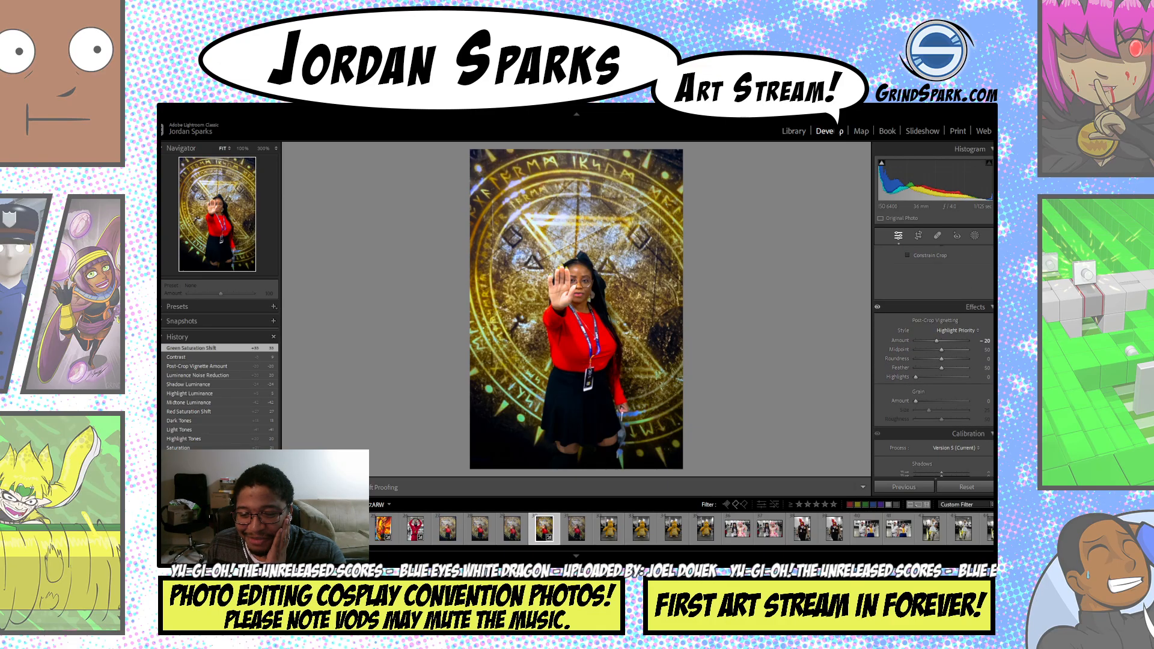
scroll(957, 419, "down", 3)
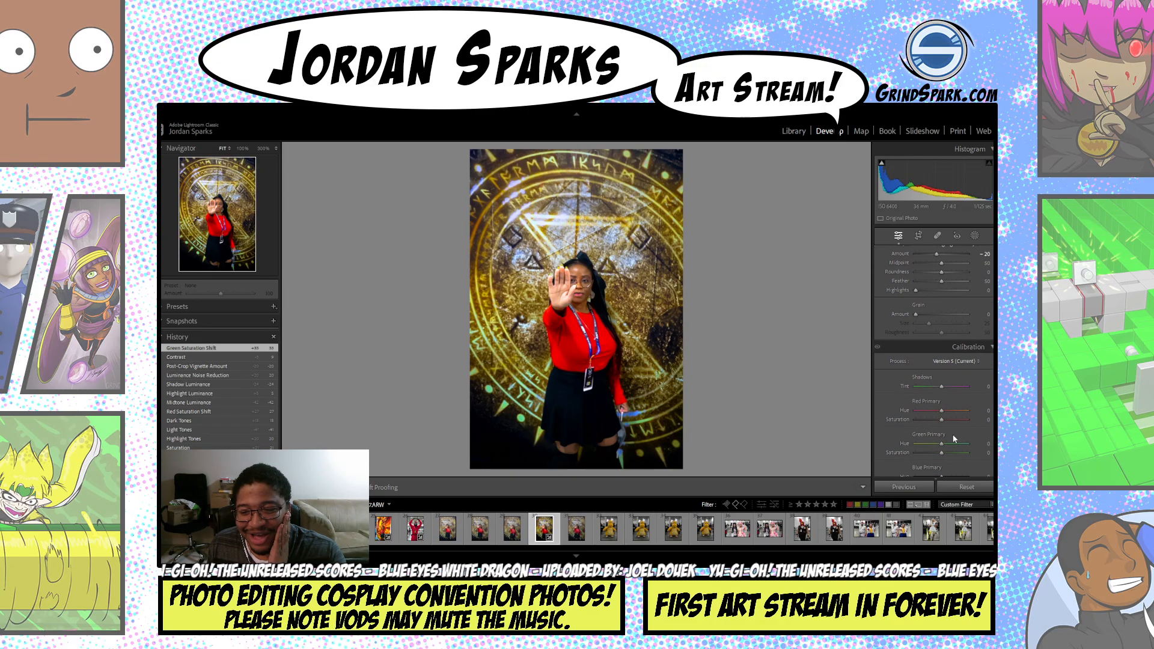
left_click(954, 417)
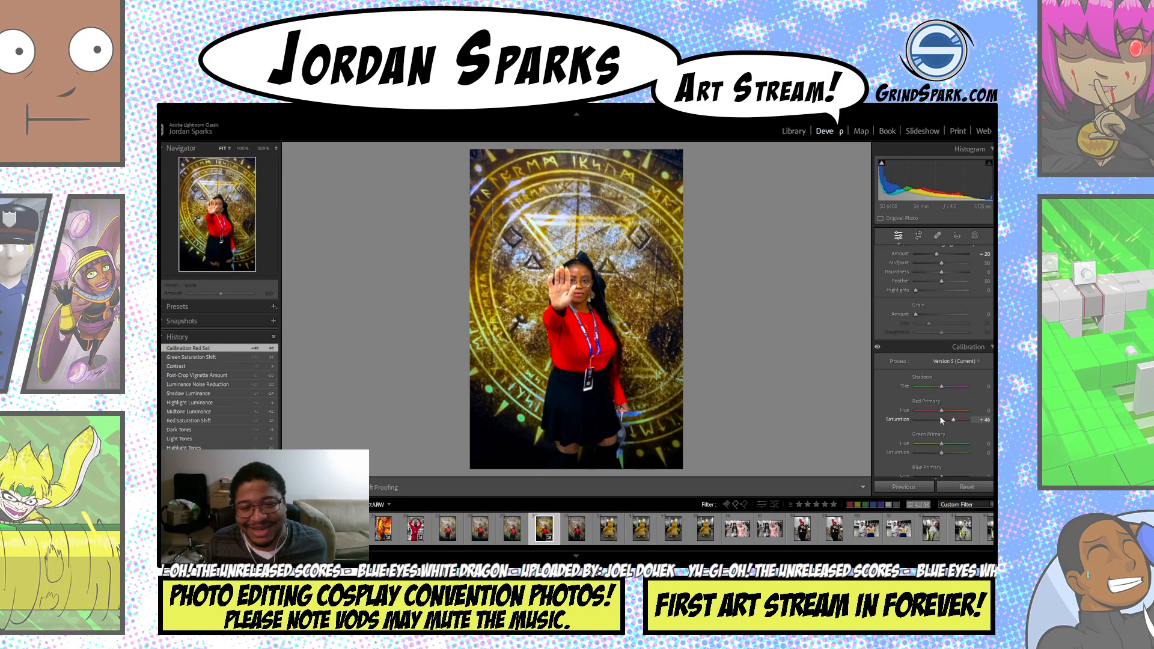
key("ctrl+z")
left_click(946, 420)
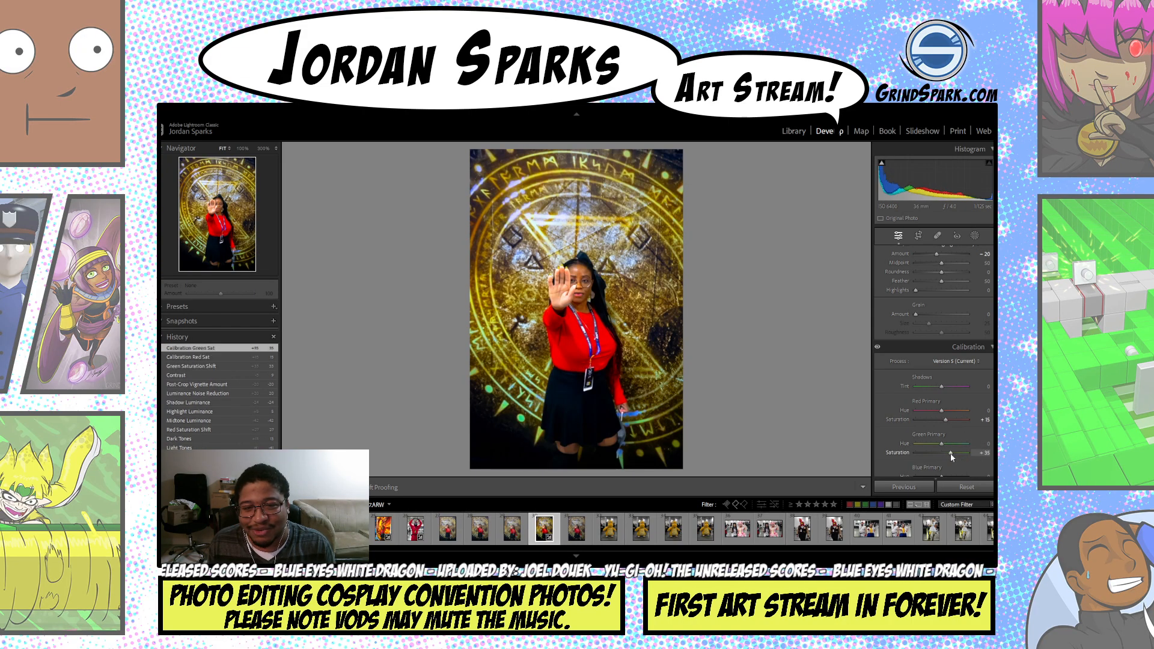
key("ctrl+z")
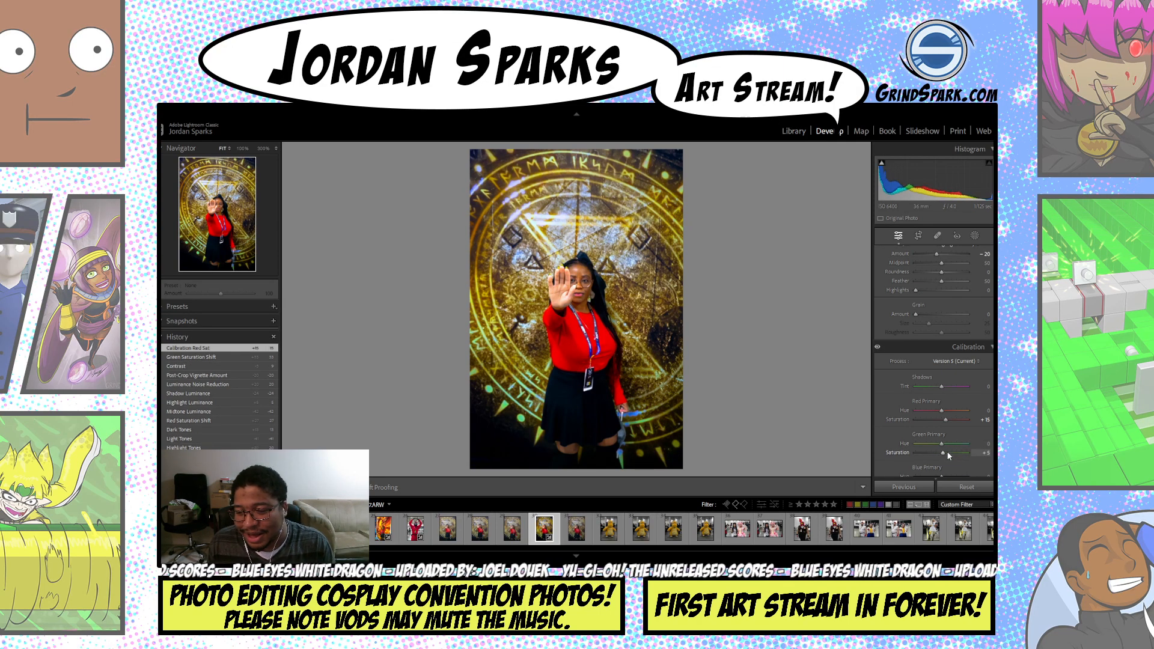
- Slightly lower the luminance of the Highlights in the color grading
scroll(947, 450, "up", 5)
scroll(933, 361, "up", 8)
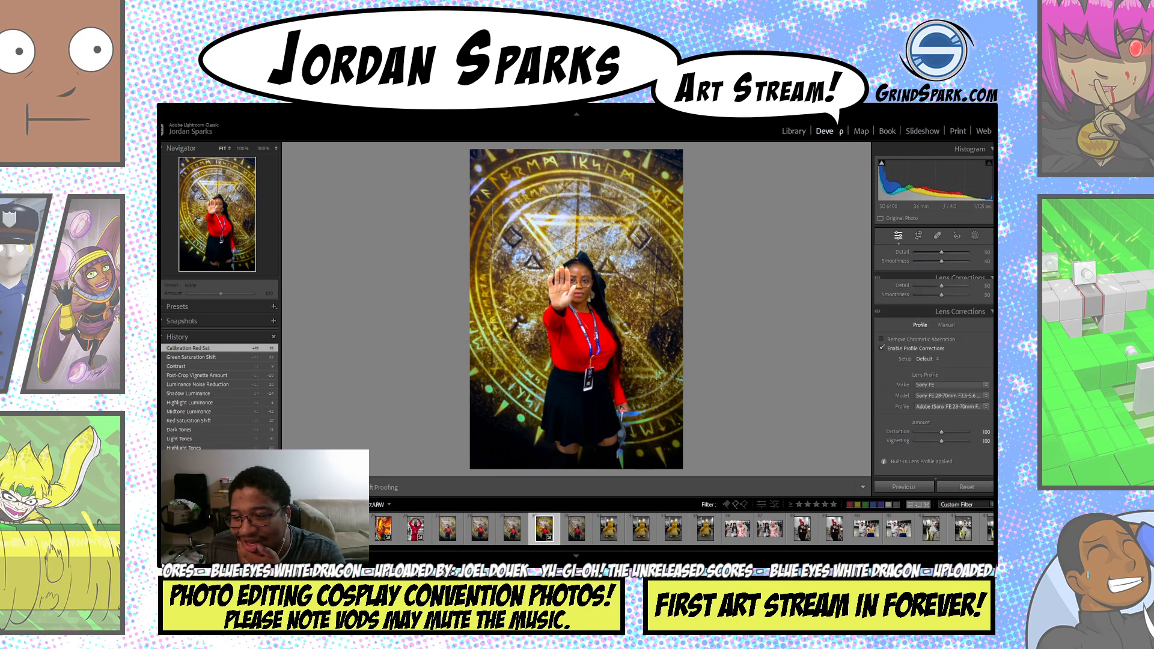
scroll(947, 351, "up", 5)
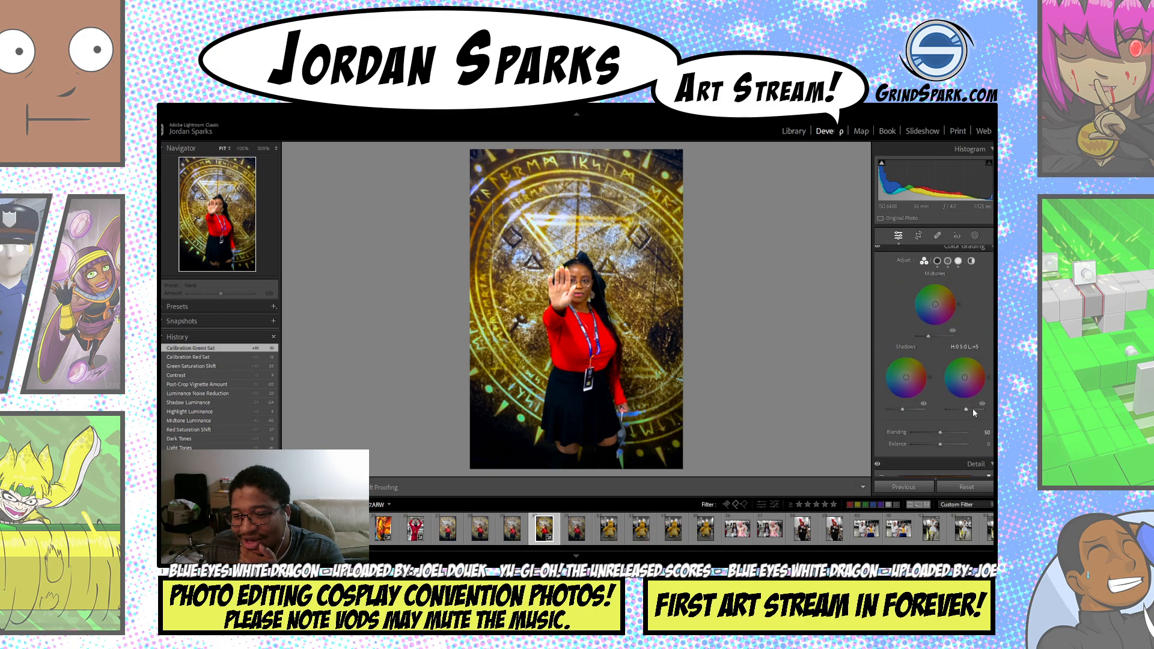
left_click_drag(973, 413, 967, 414)
scroll(933, 361, "up", 2)
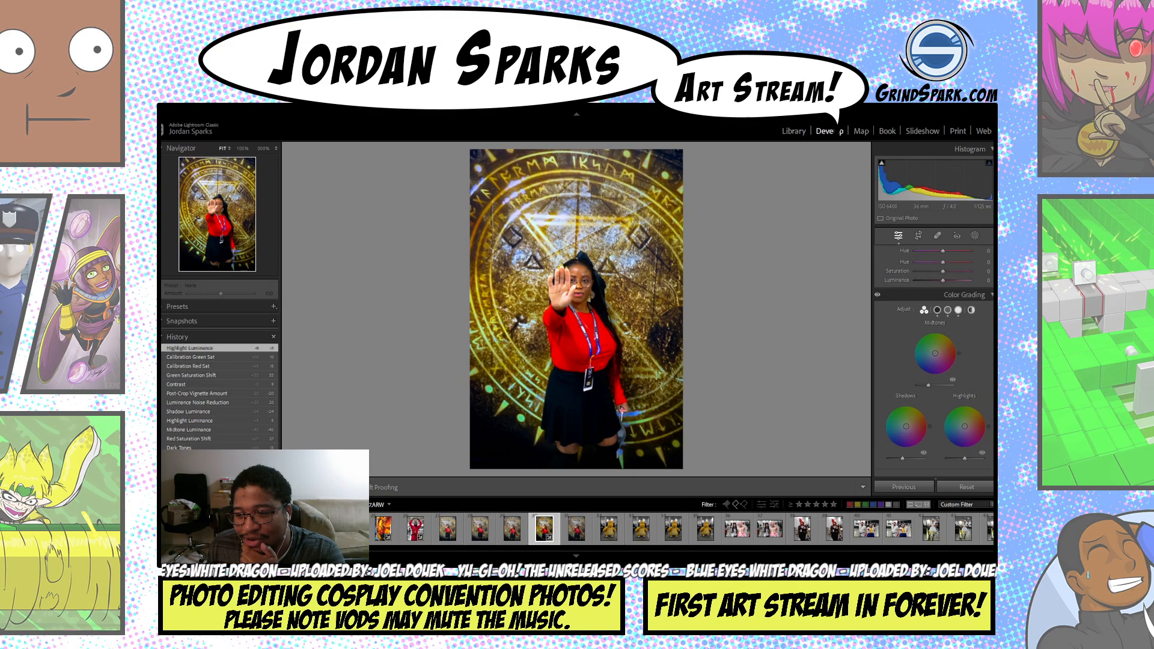
- Raise the Green Luminance to +45 in the color mixer
scroll(933, 361, "up", 4)
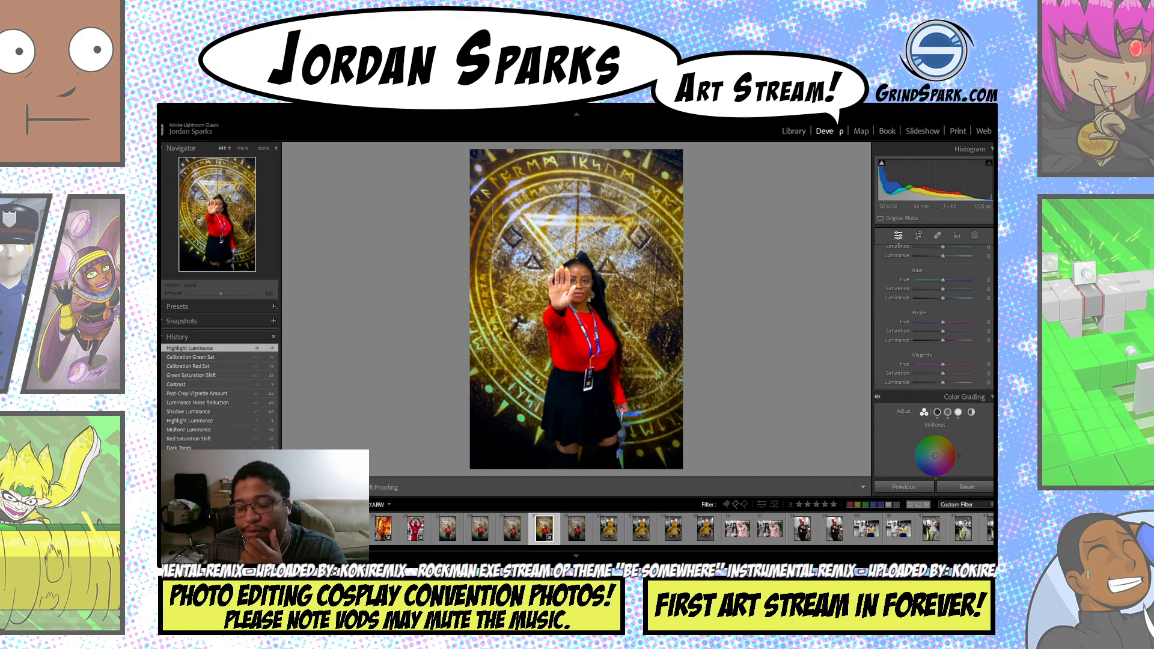
scroll(934, 361, "up", 12)
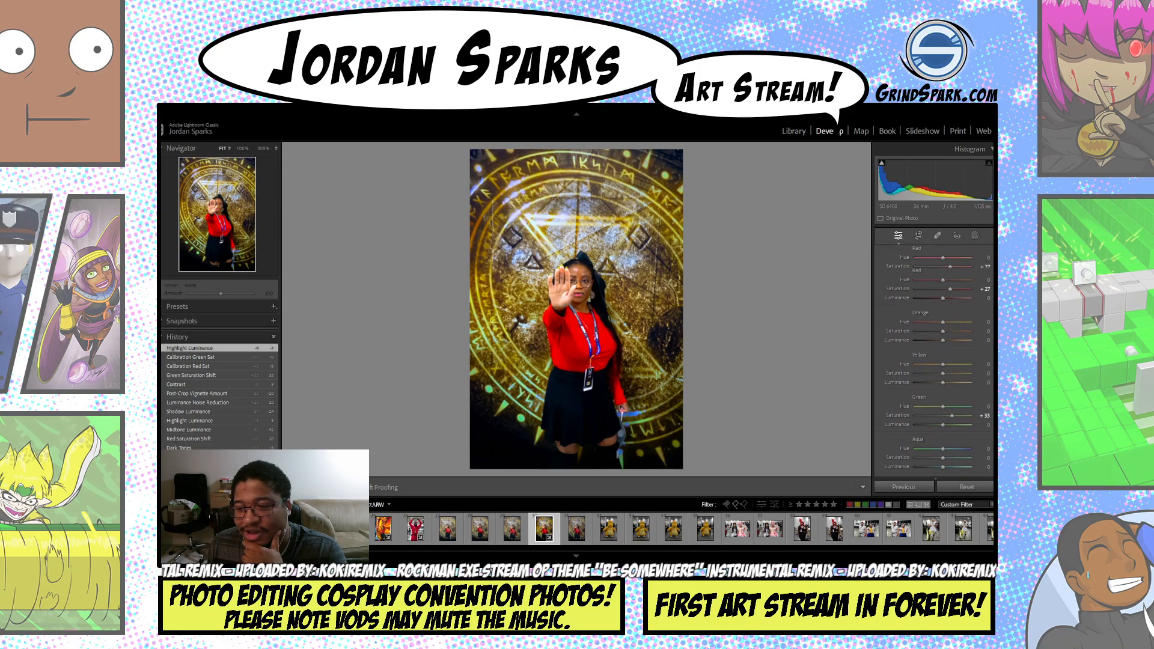
scroll(934, 361, "up", 8)
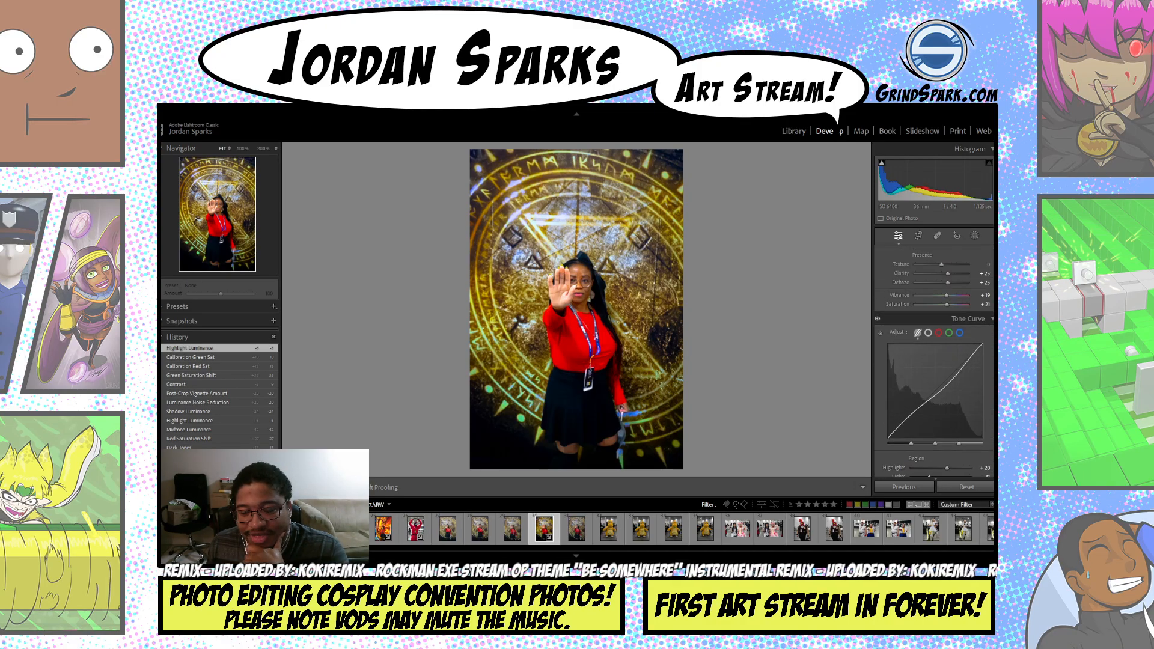
scroll(934, 361, "down", 3)
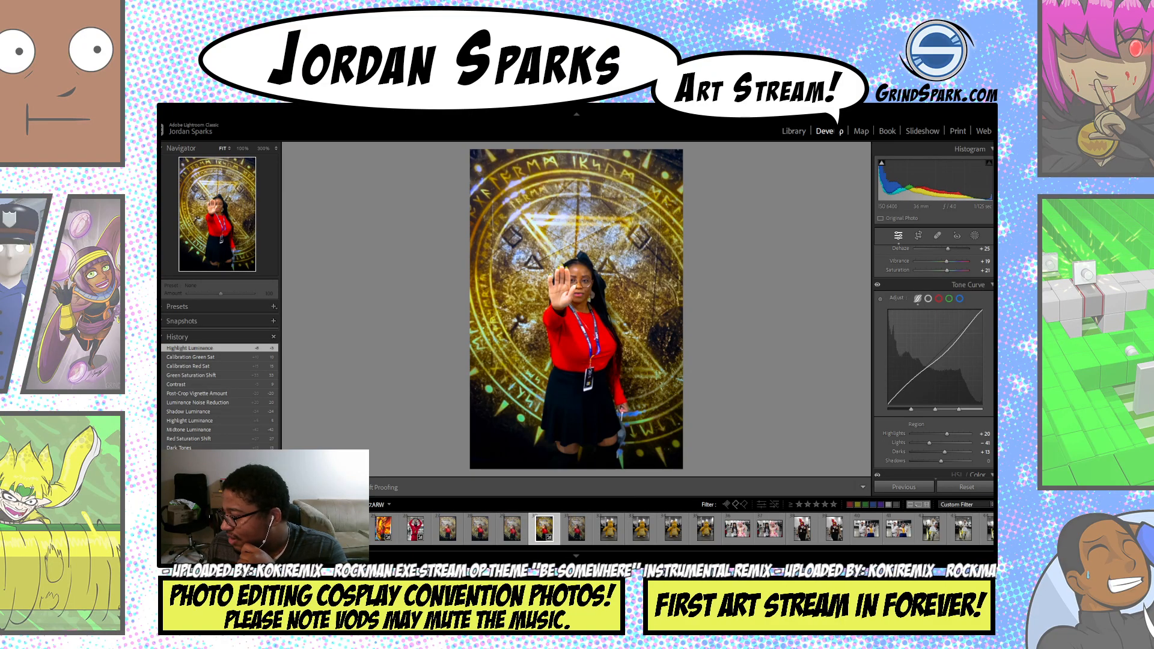
scroll(934, 361, "down", 2)
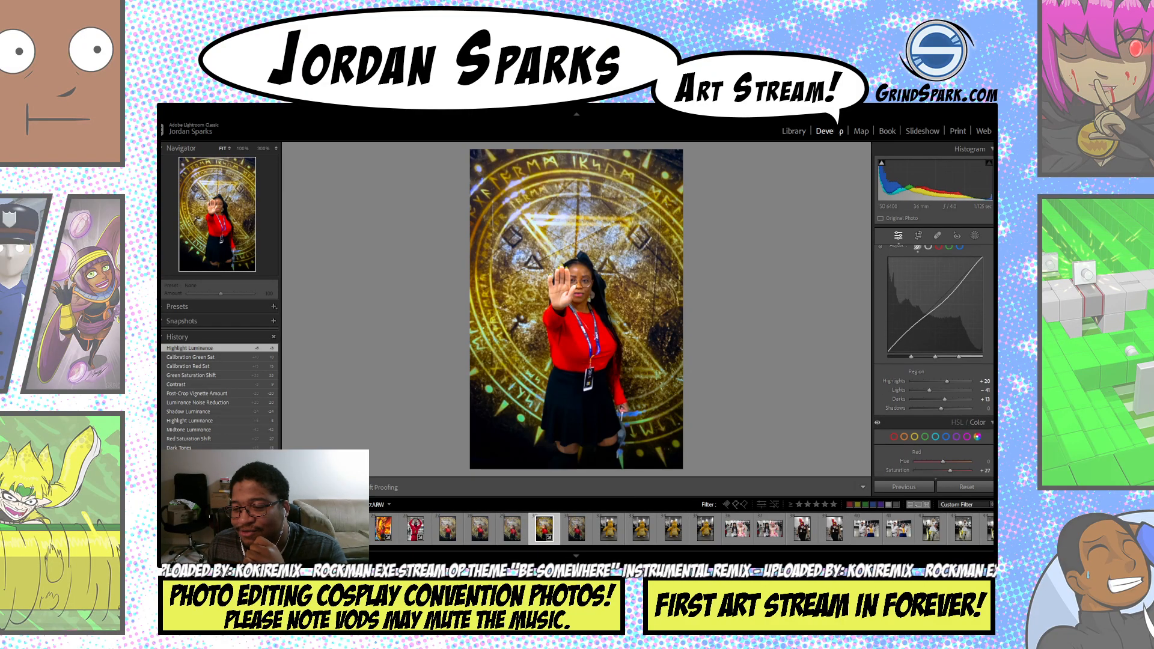
scroll(934, 361, "down", 7)
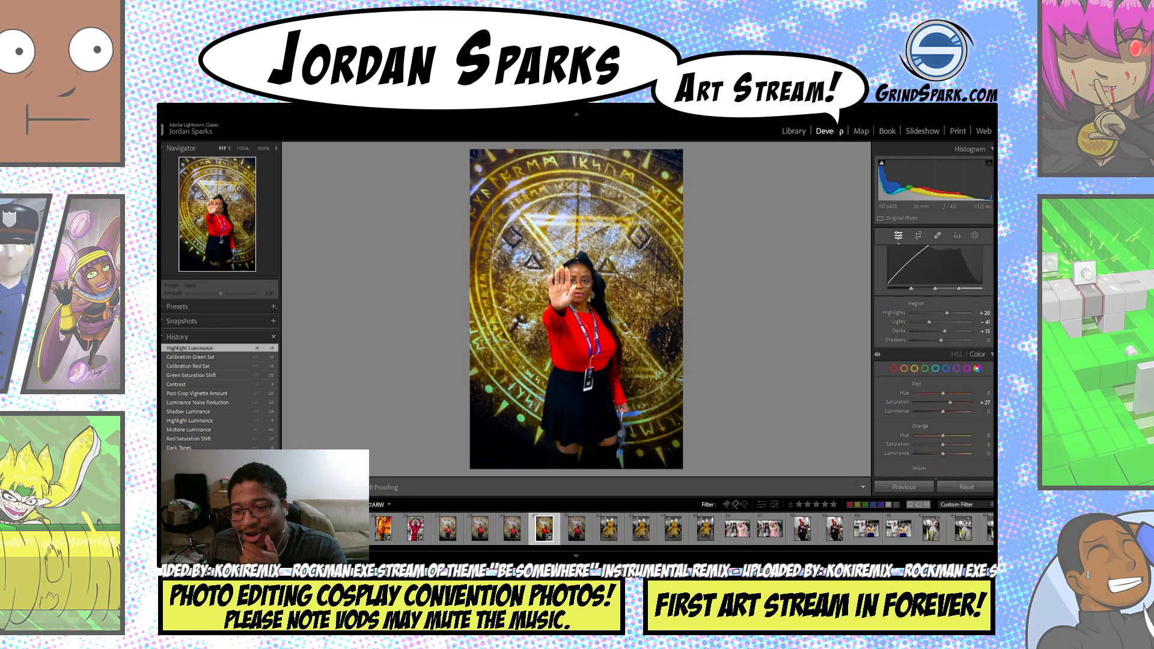
scroll(952, 369, "down", 3)
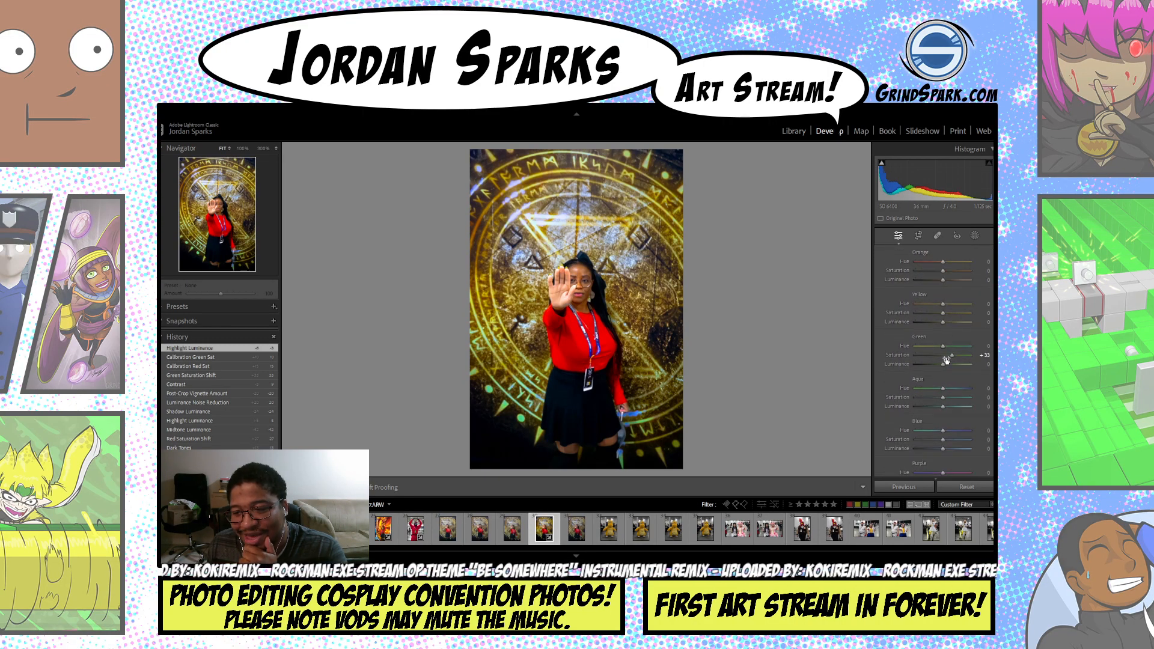
left_click(951, 365)
left_click_drag(954, 365, 956, 368)
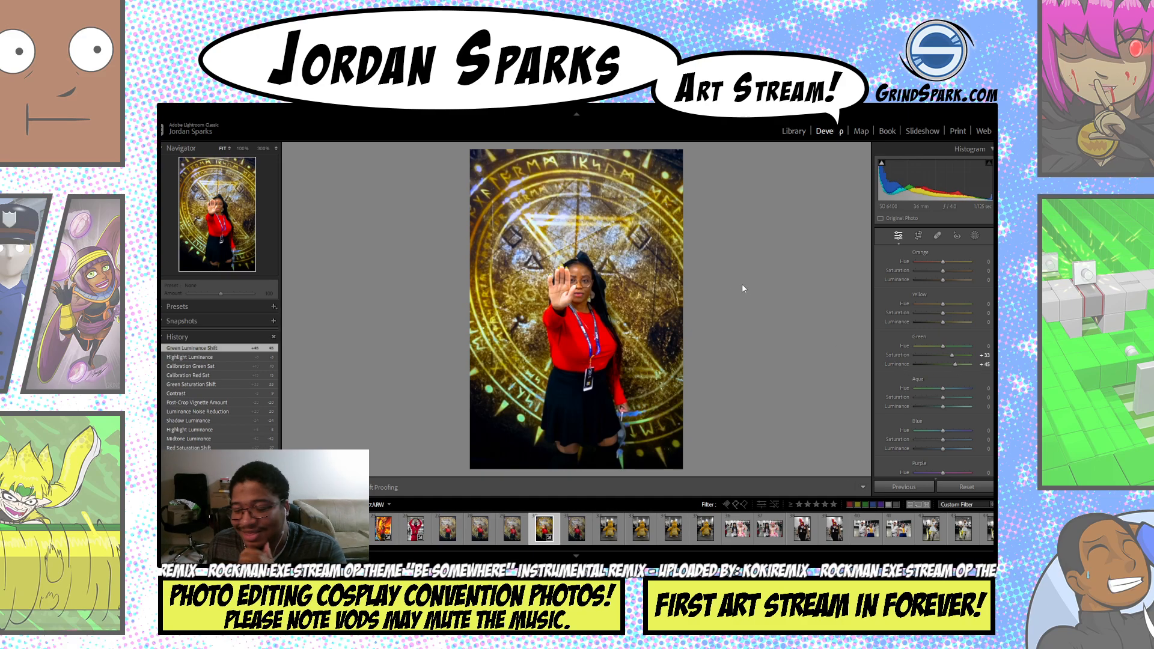
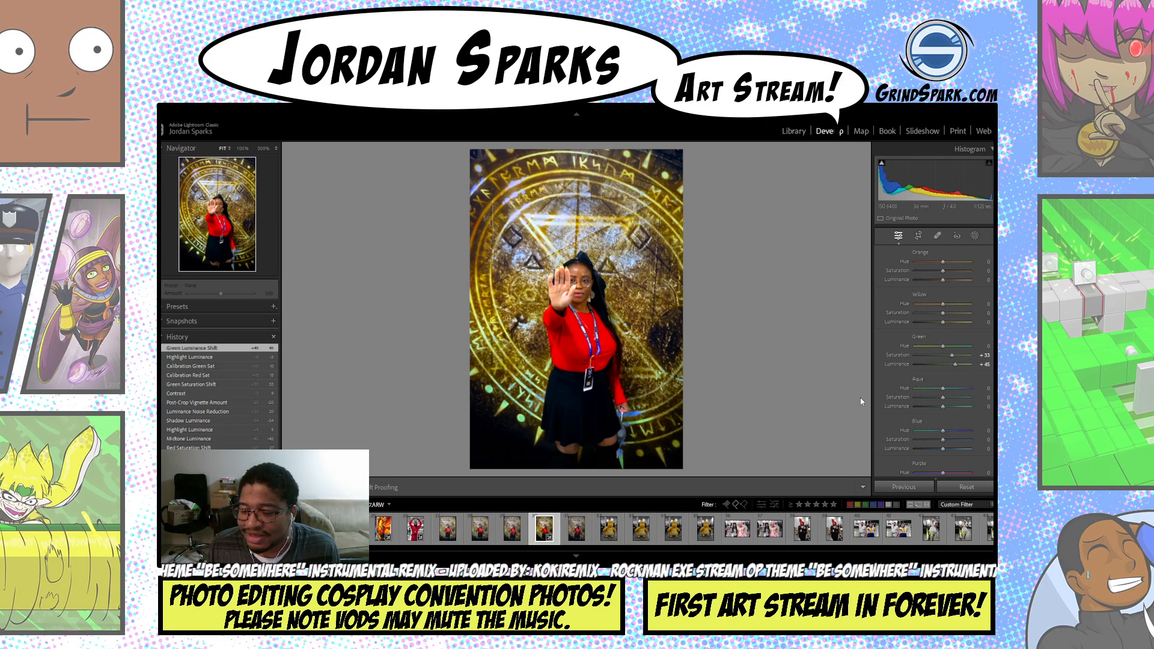
- Raise the Shadows region of the tone curve to +16
scroll(934, 360, "down", 4)
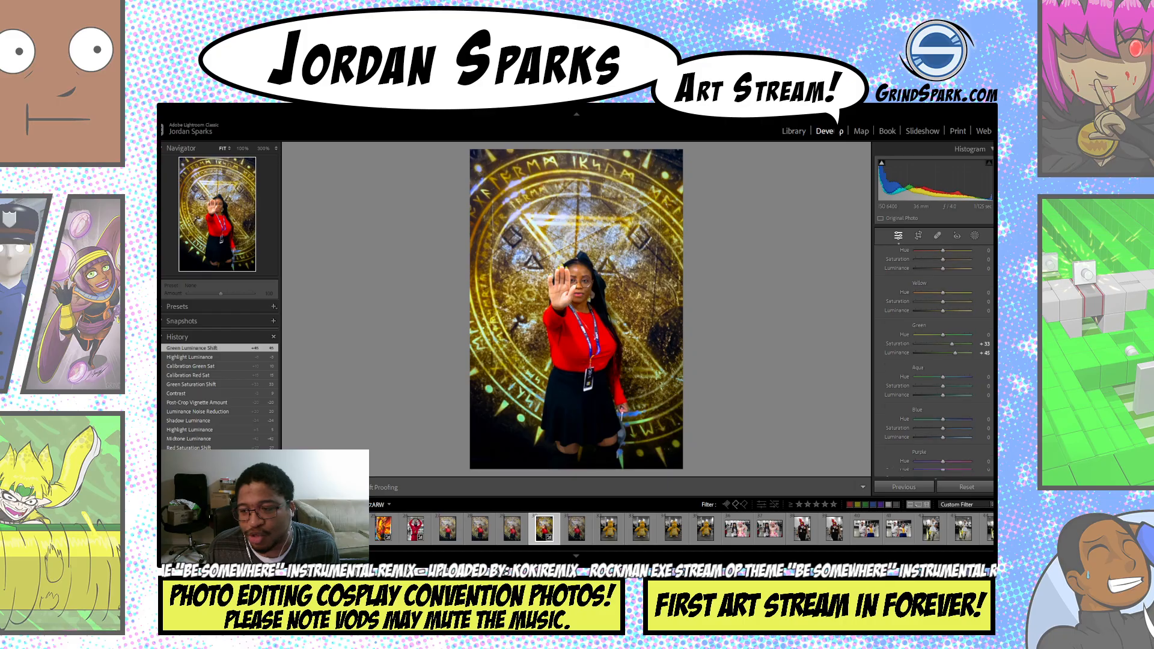
scroll(933, 337, "up", 1)
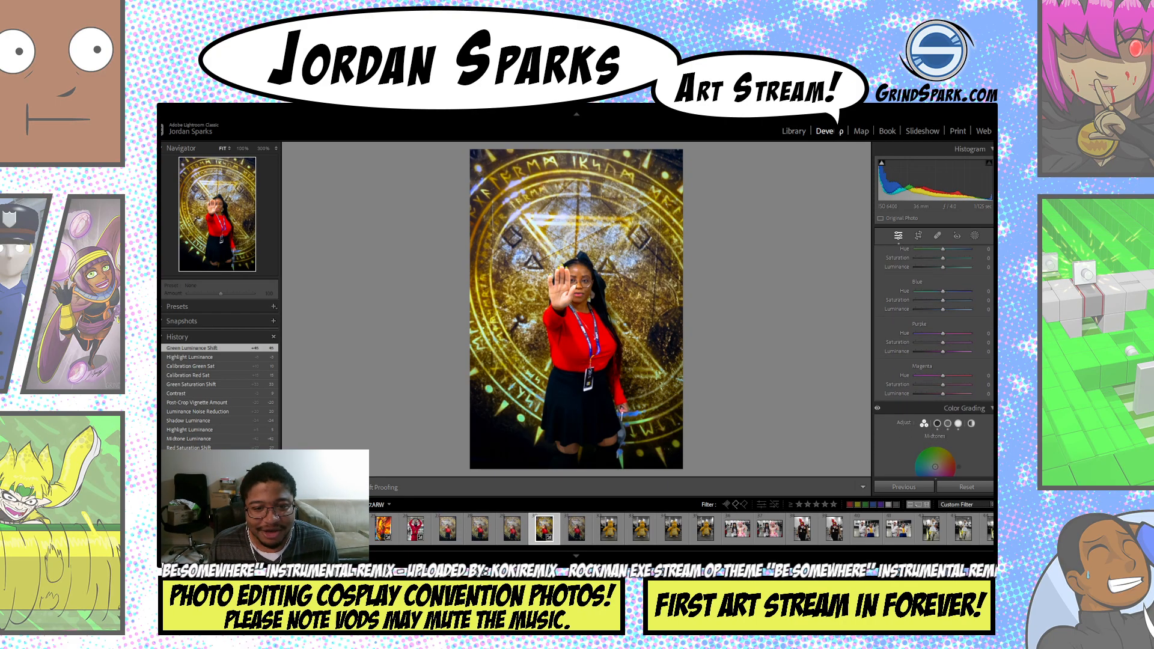
scroll(933, 360, "up", 6)
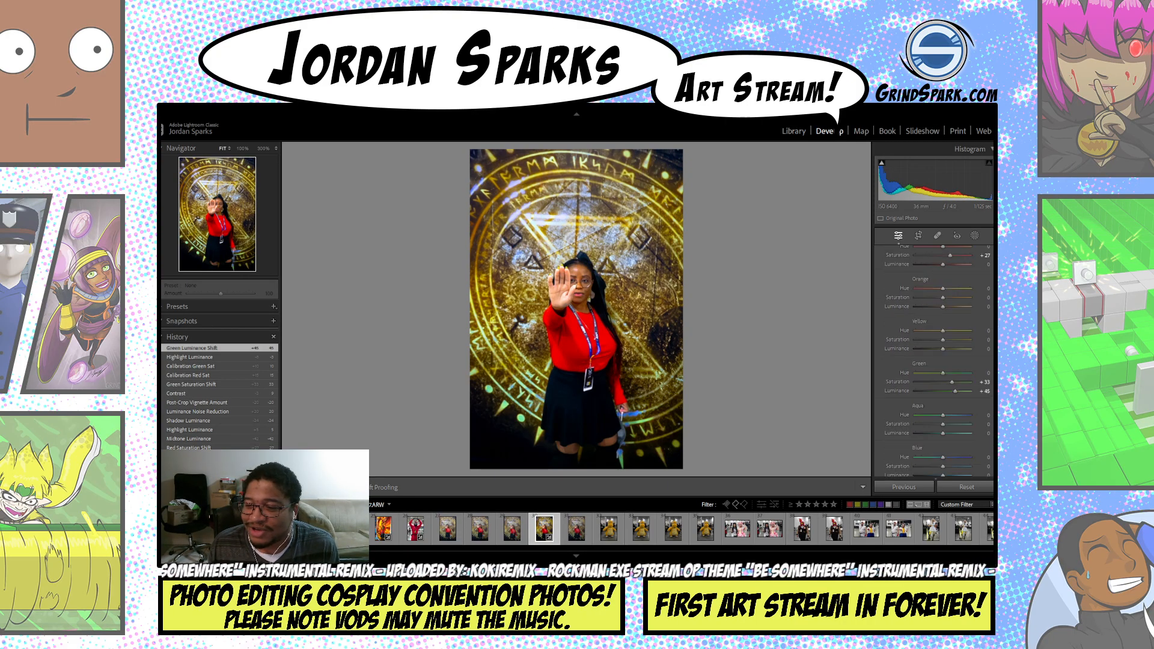
scroll(954, 337, "up", 4)
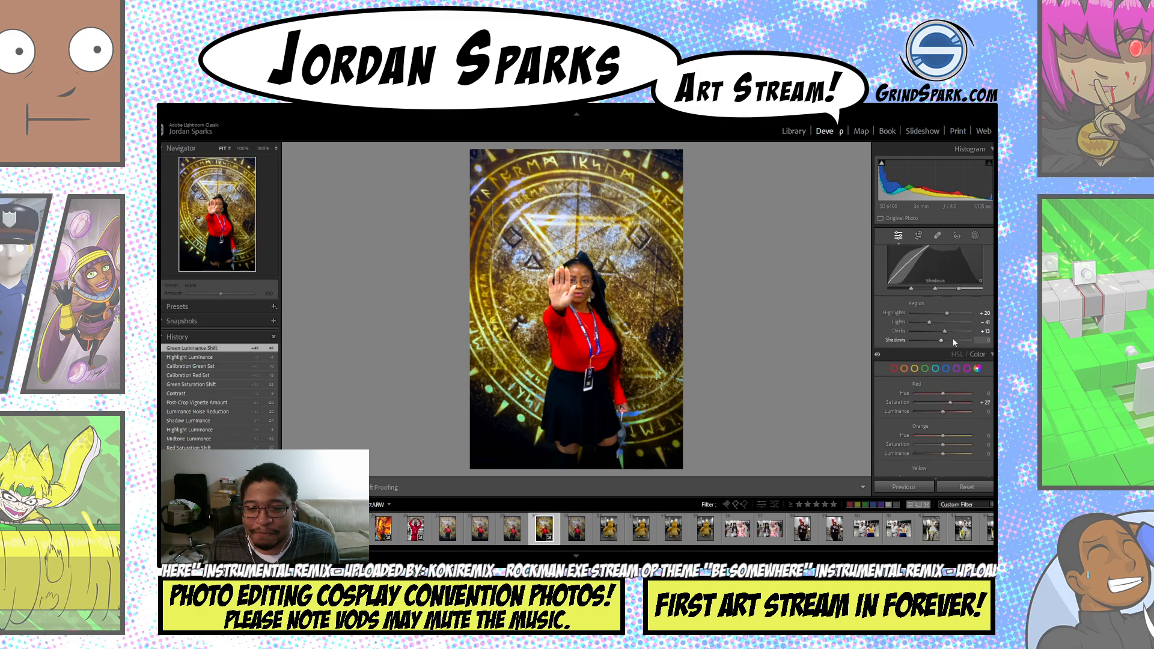
left_click_drag(942, 340, 948, 343)
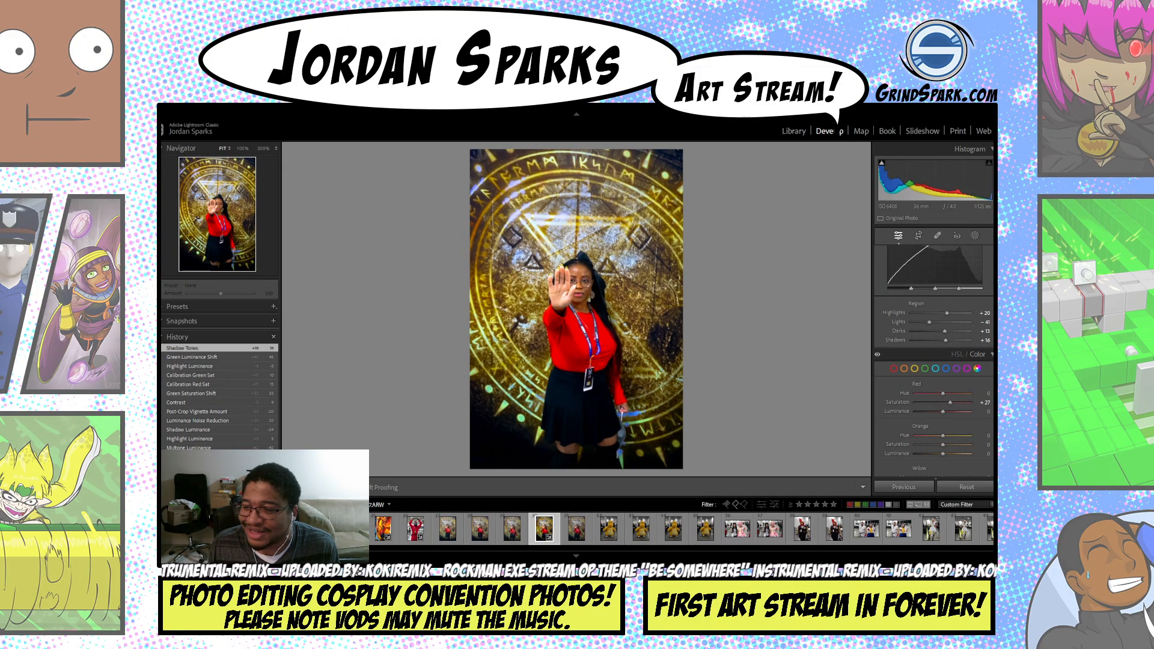
scroll(961, 366, "up", 1)
scroll(940, 309, "up", 5)
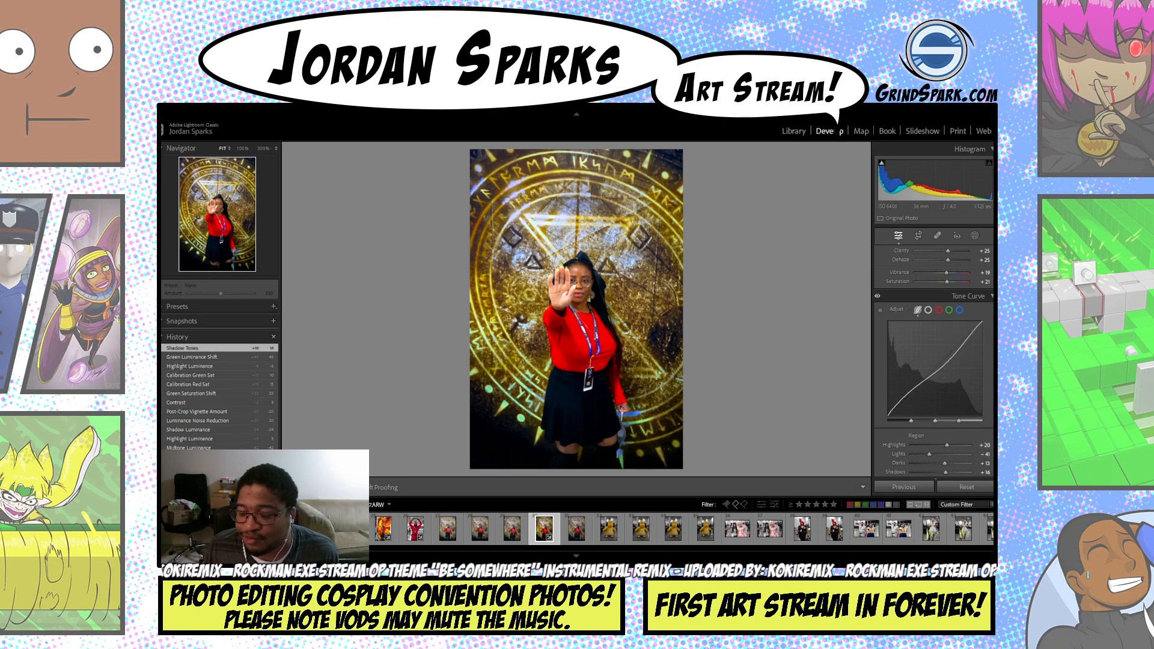
scroll(934, 336, "down", 5)
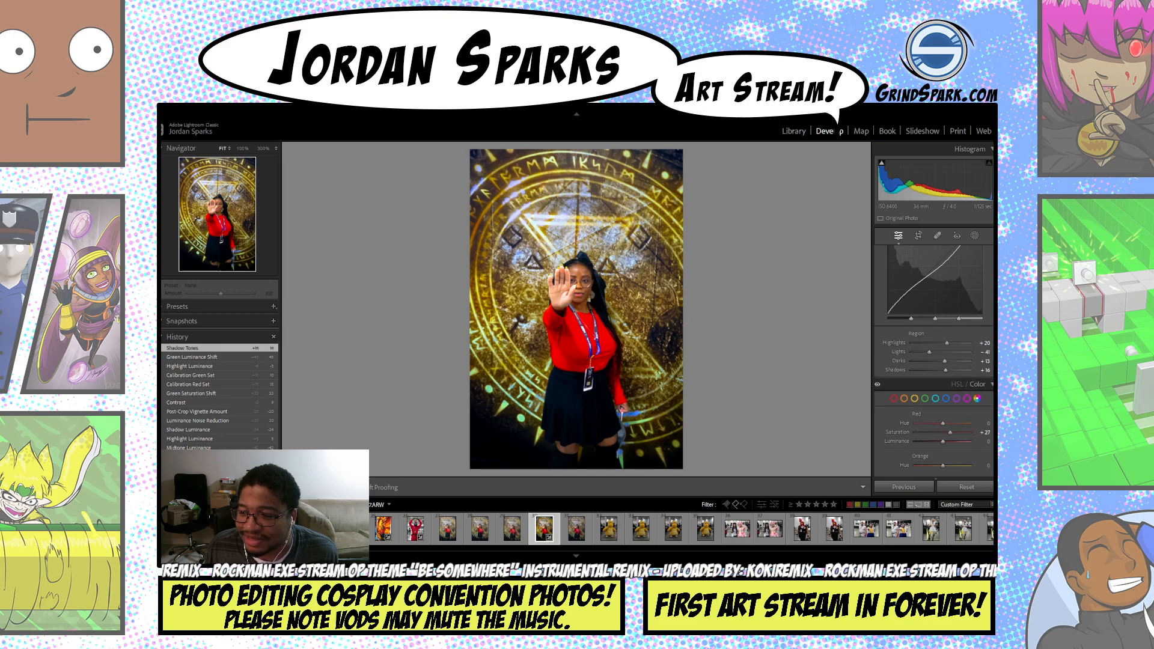
scroll(934, 361, "down", 3)
scroll(934, 361, "down", 1)
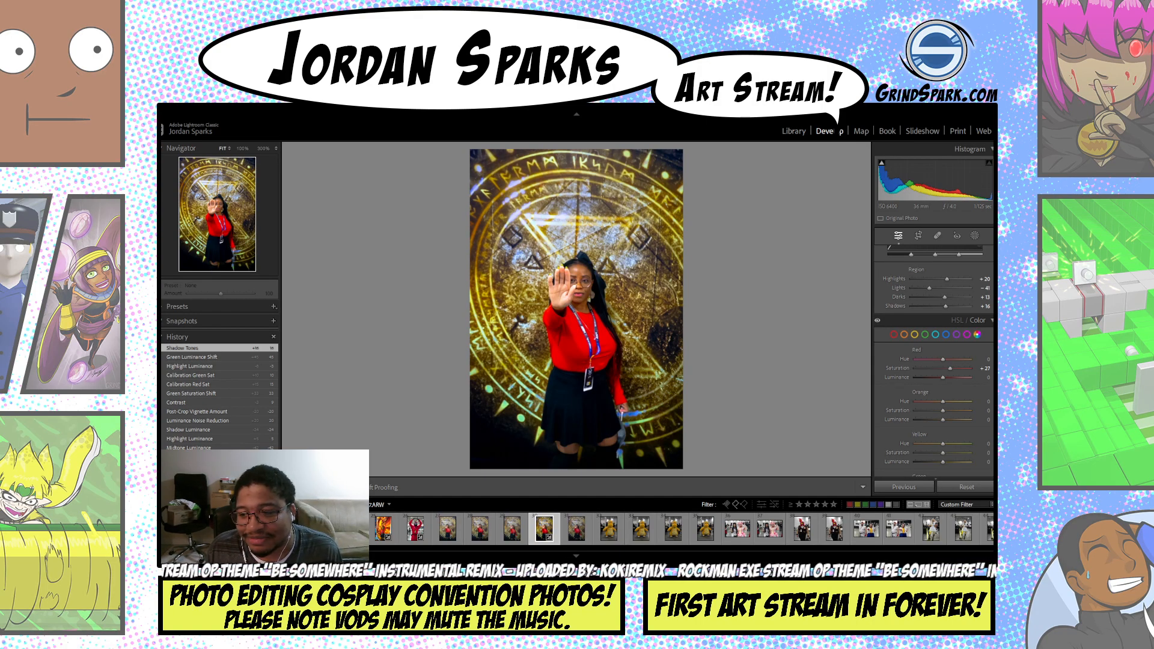
scroll(934, 361, "down", 2)
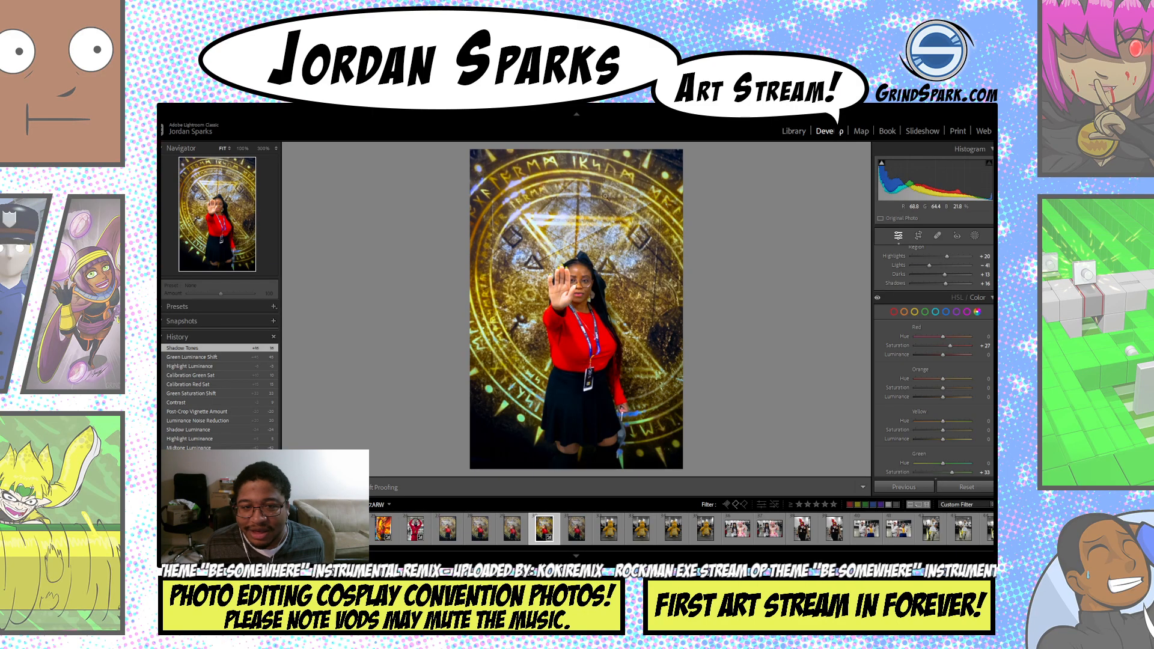
- Remove the four unedited duplicates of the magic-circle shot, keeping only the edited version
left_click(579, 528)
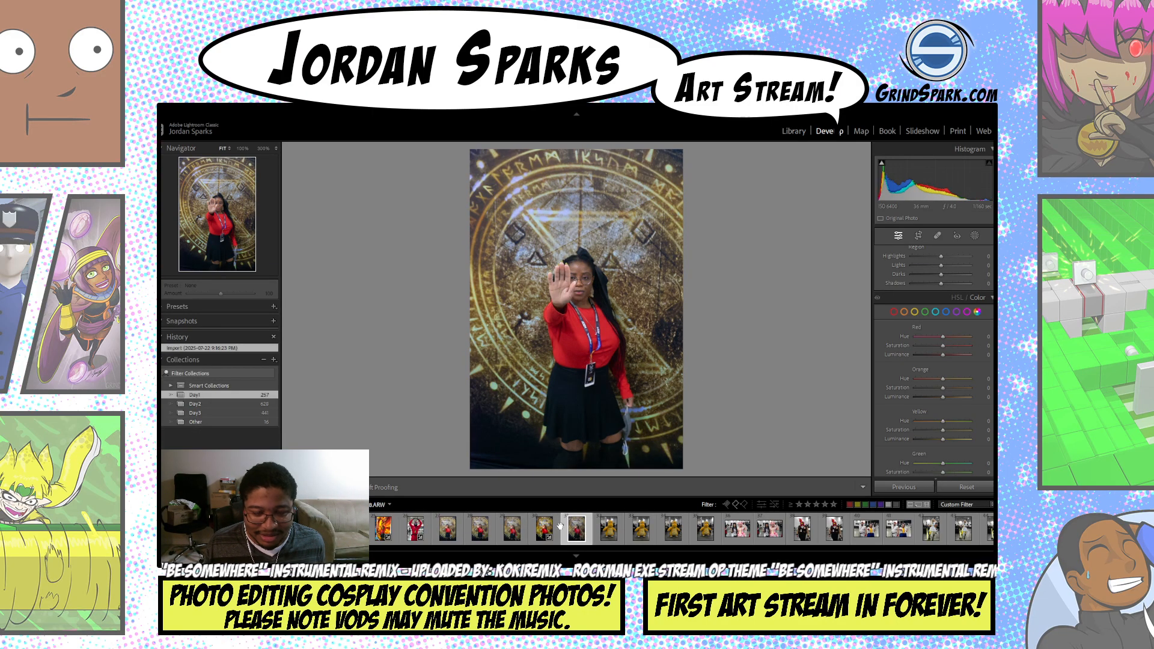
key("ctrl+shift+v")
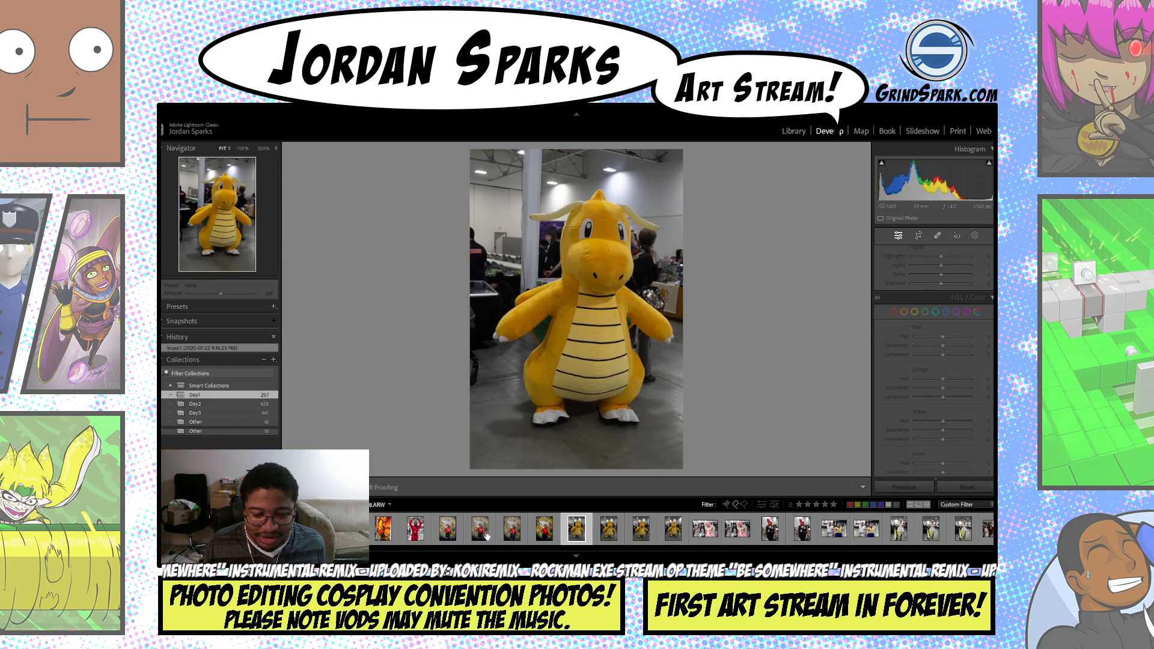
left_click(454, 536)
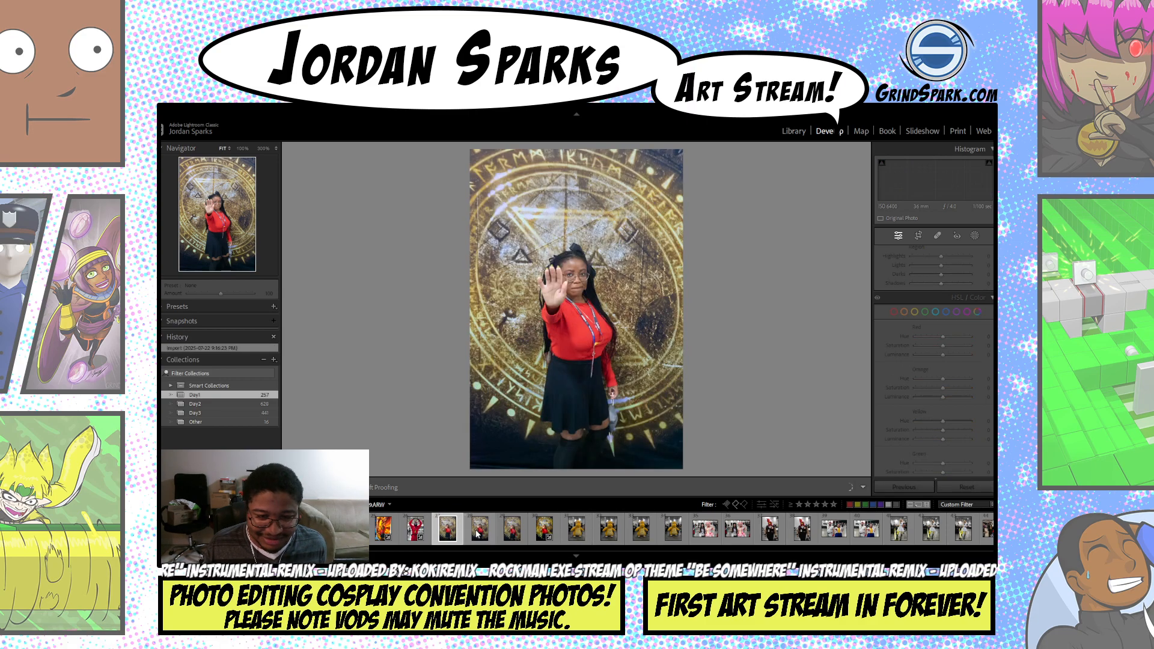
key("x")
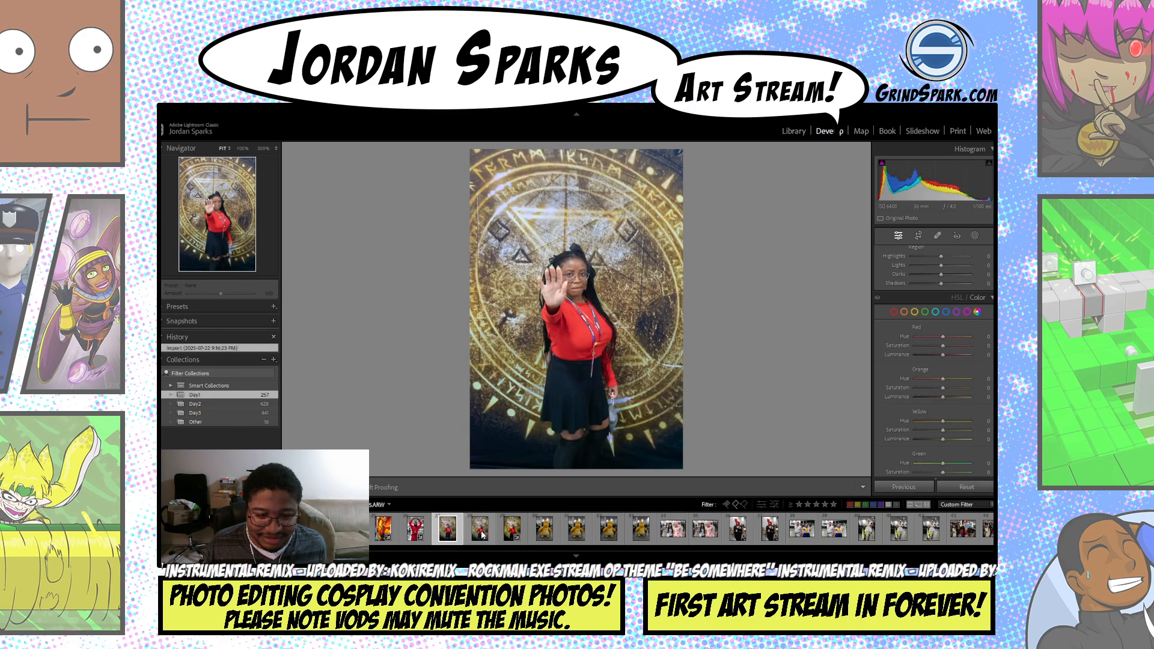
key("x")
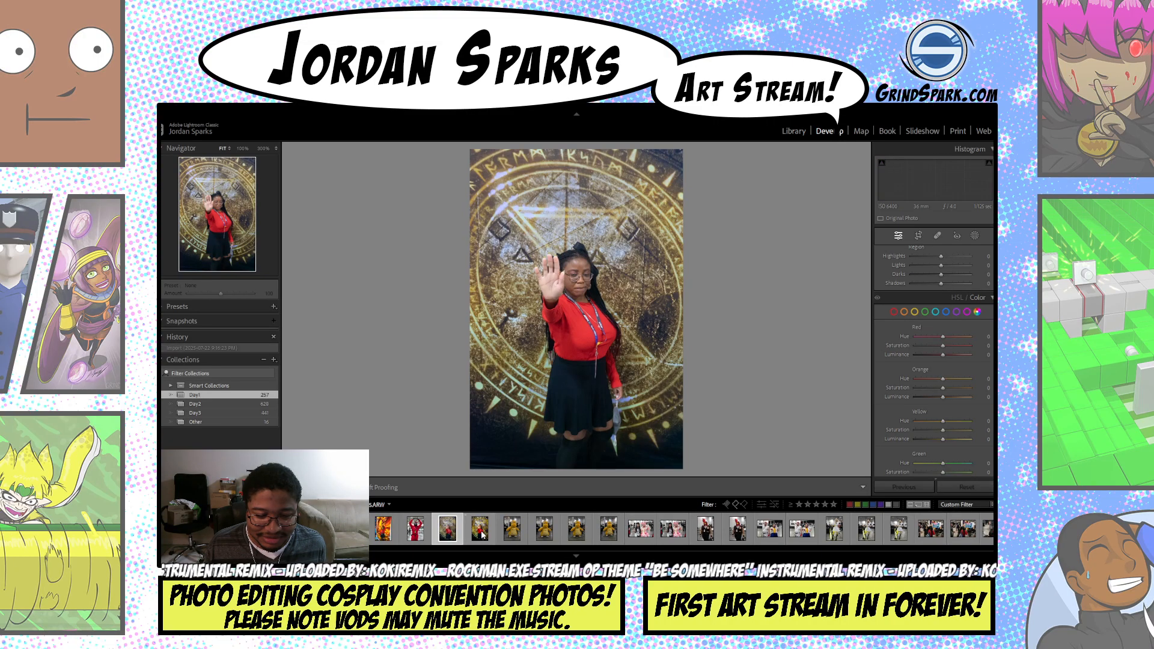
key("x")
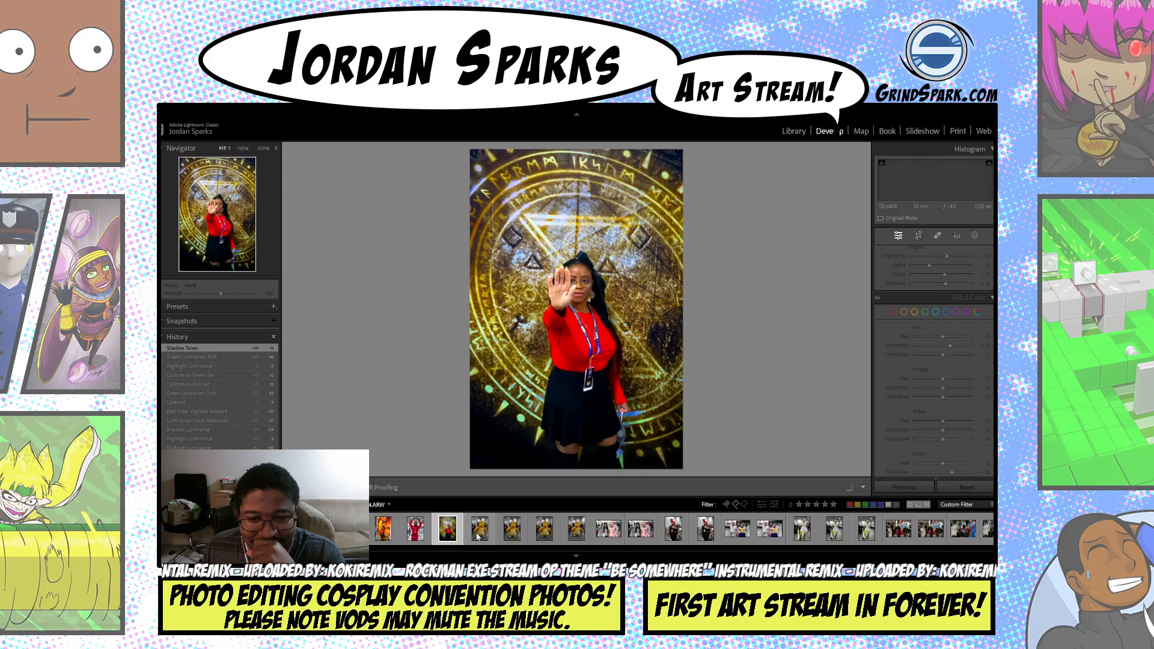
- Open the first Dragonite mascot photo and set Exposure to +0.88, Contrast to +23 and Highlights to -44
scroll(479, 529, "up", 3)
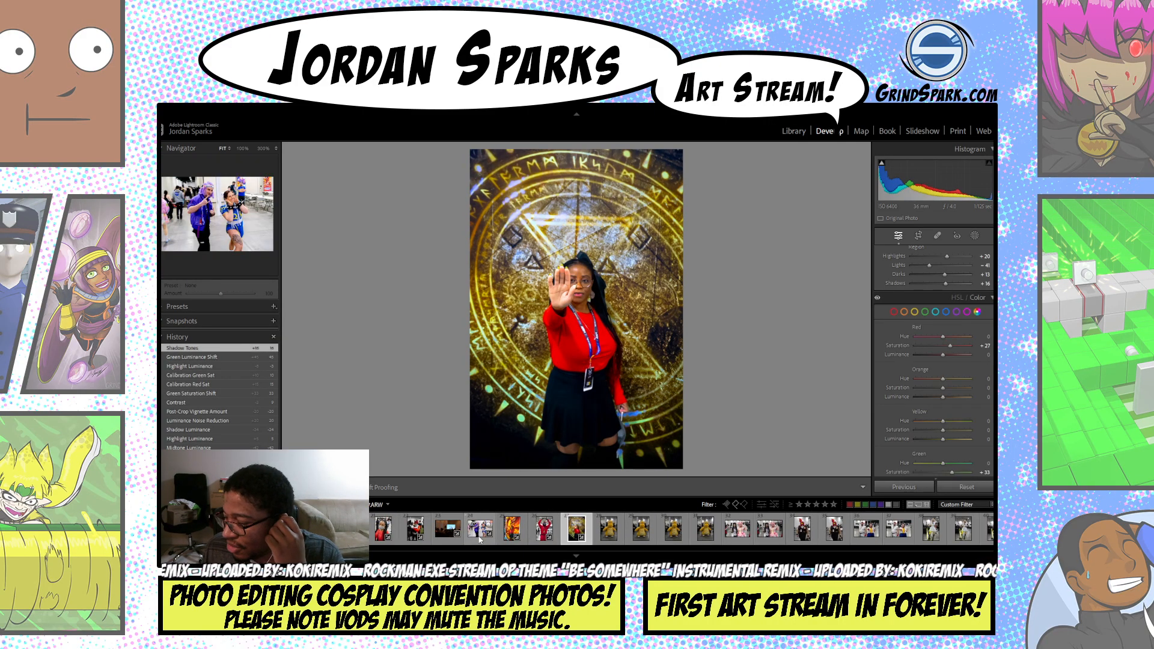
left_click(479, 538)
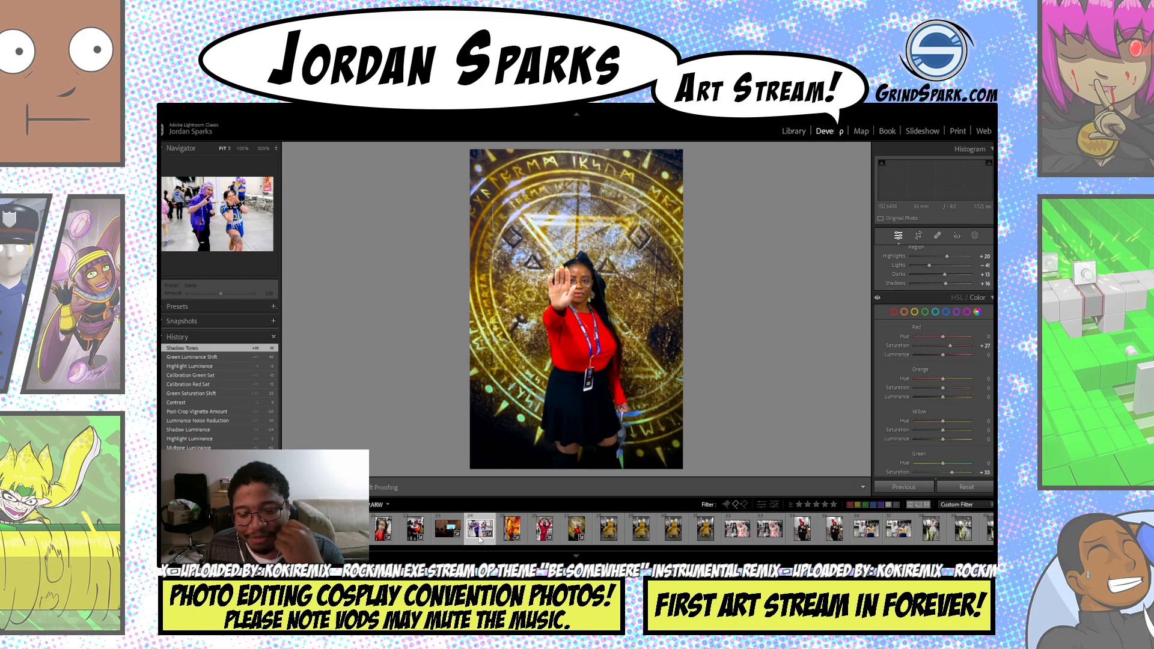
left_click(609, 537)
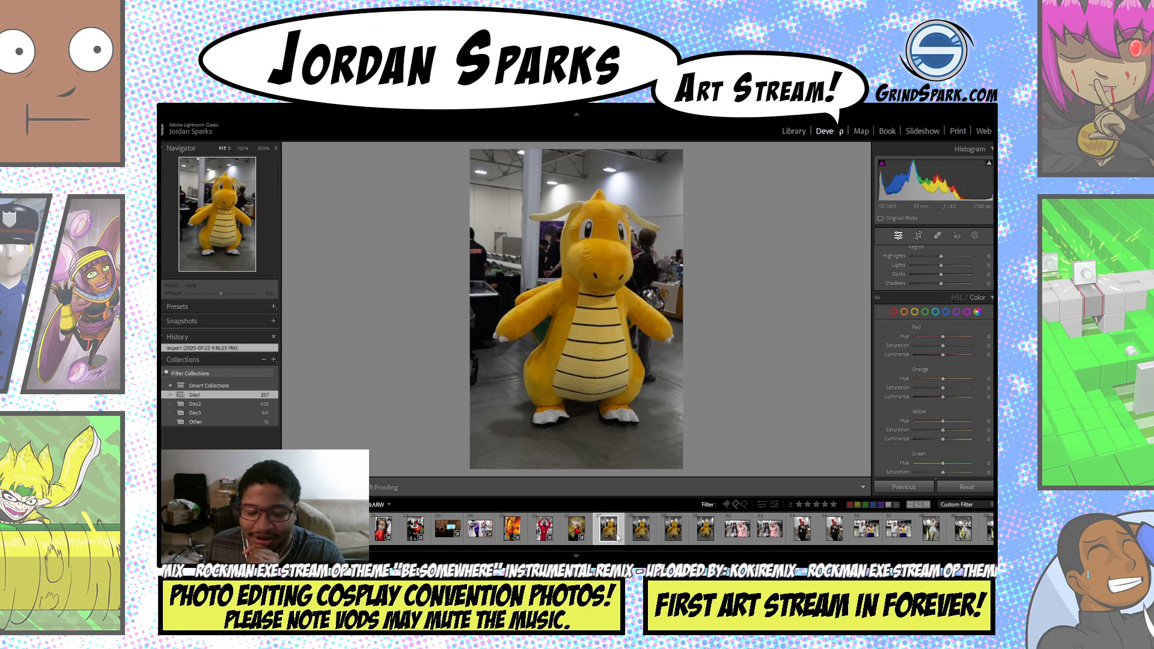
scroll(977, 298, "up", 5)
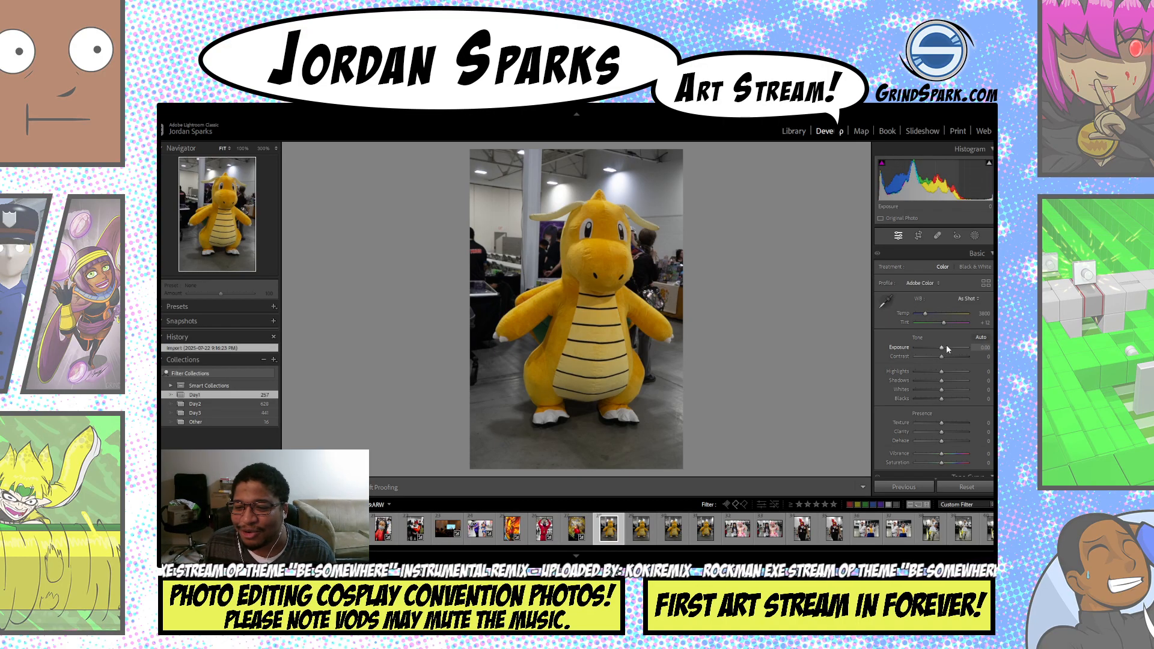
left_click(946, 347)
left_click_drag(948, 350, 941, 356)
left_click(950, 357)
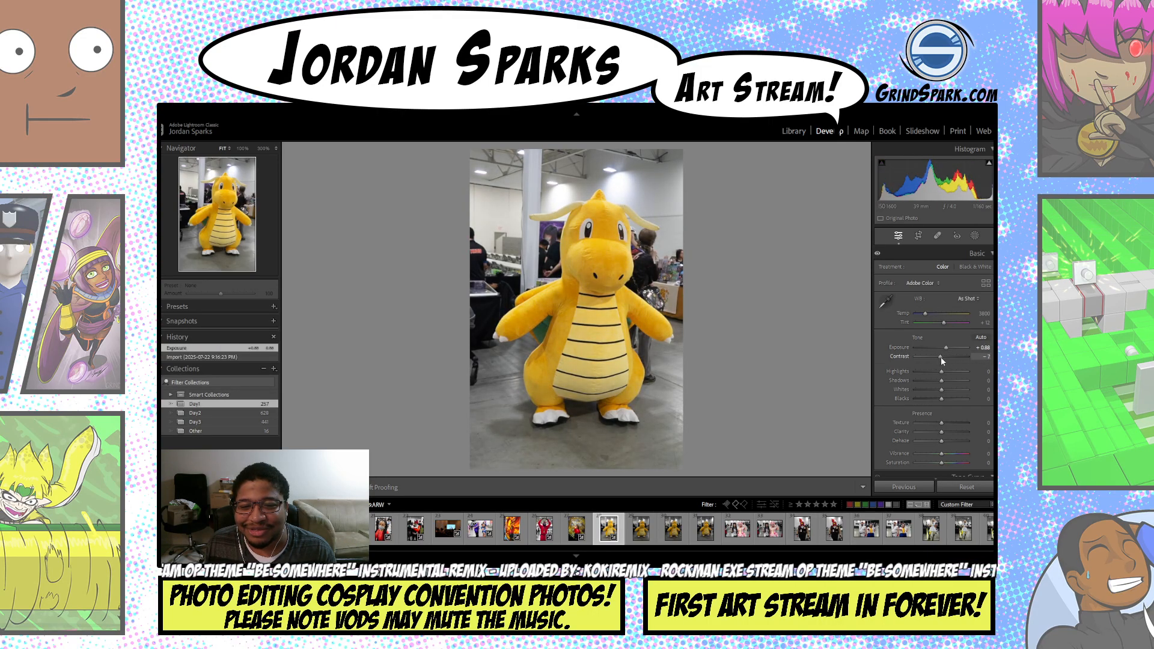
left_click(951, 372)
left_click_drag(935, 372, 929, 369)
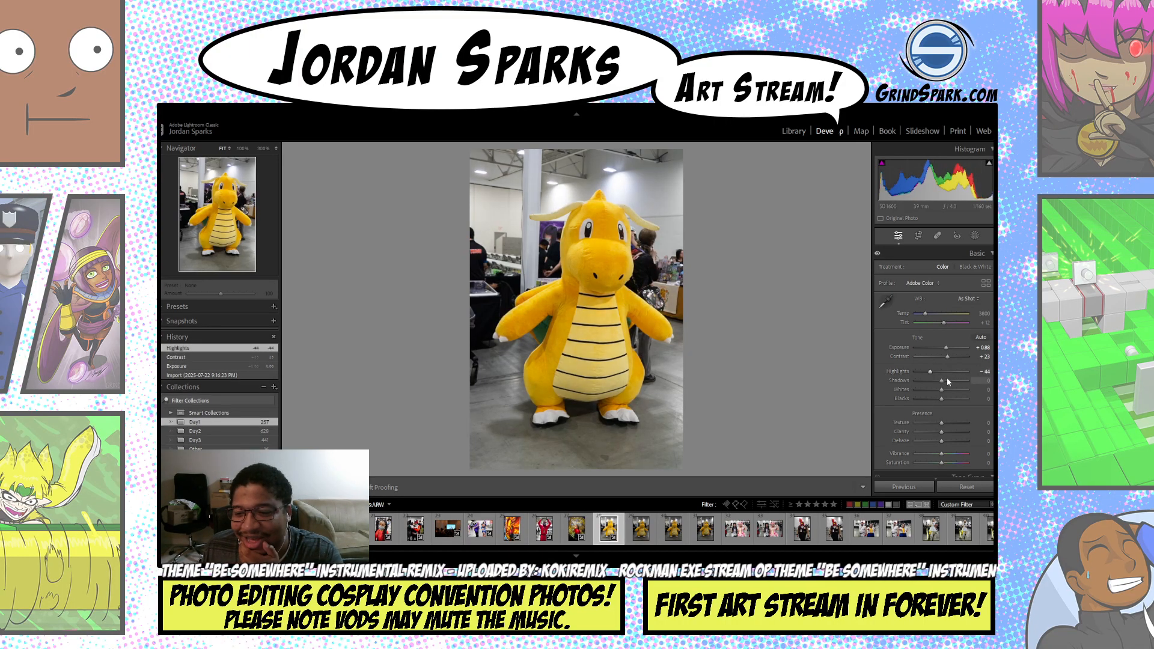
- Set the Dragonite photo's Shadows to +37, Whites to -2 and Blacks to -33
left_click(952, 381)
left_click(955, 391)
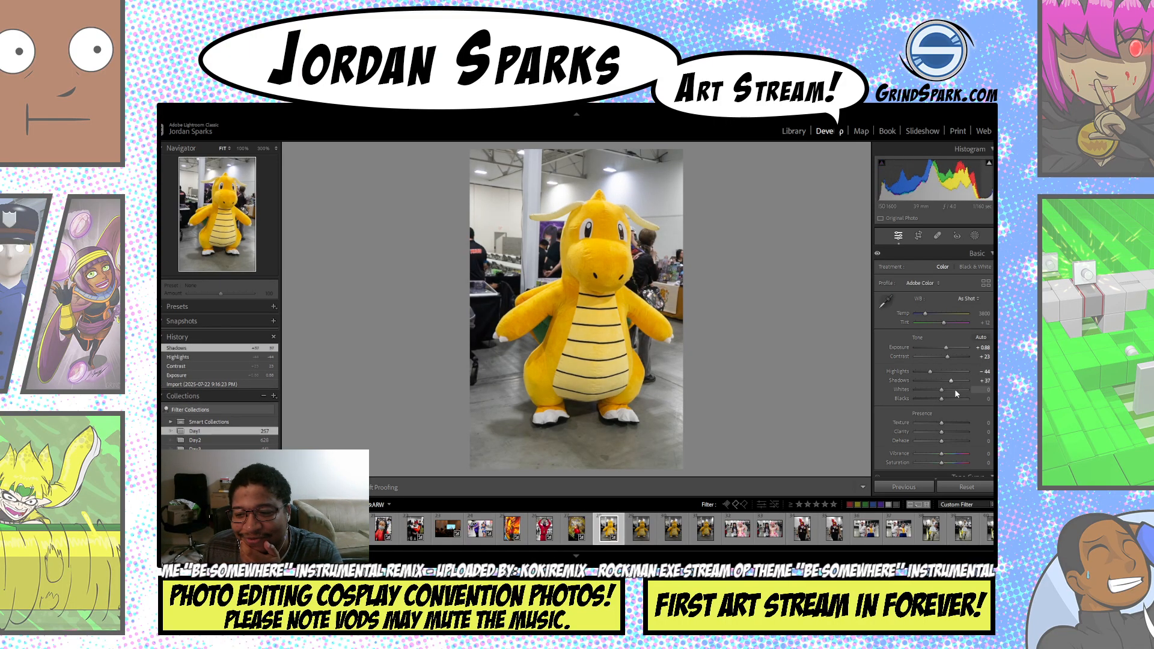
left_click_drag(936, 393, 945, 394)
left_click(934, 399)
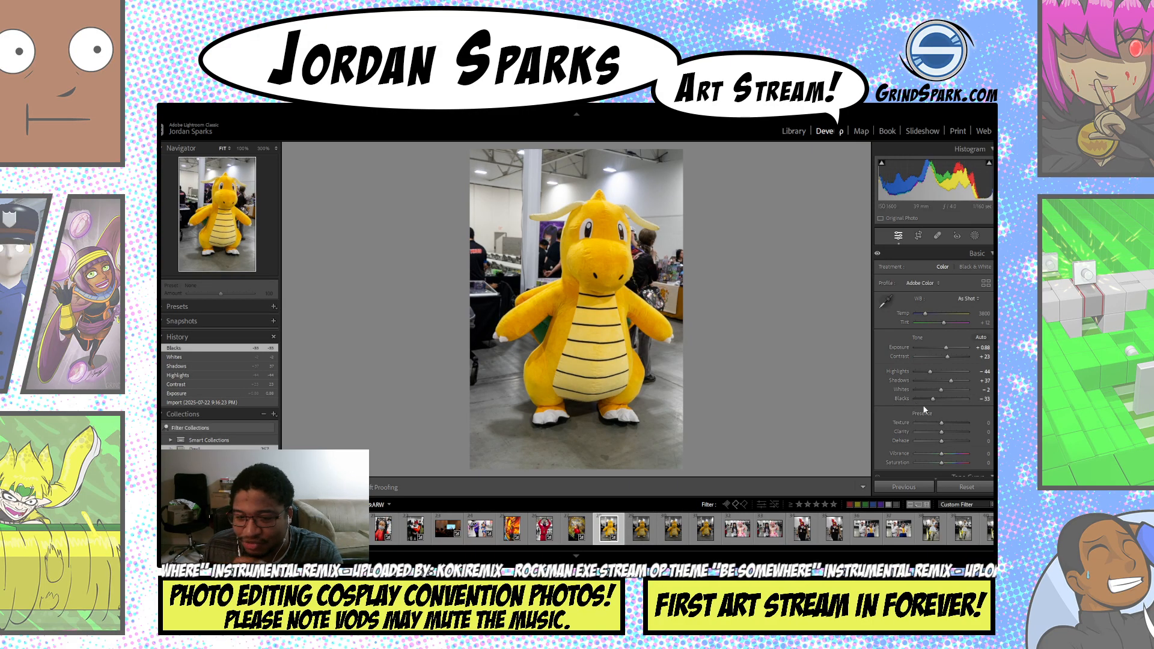
- Set Clarity to +30, Dehaze to -5, Vibrance to +28 and Saturation to +18 on the Dragonite photo
left_click(951, 432)
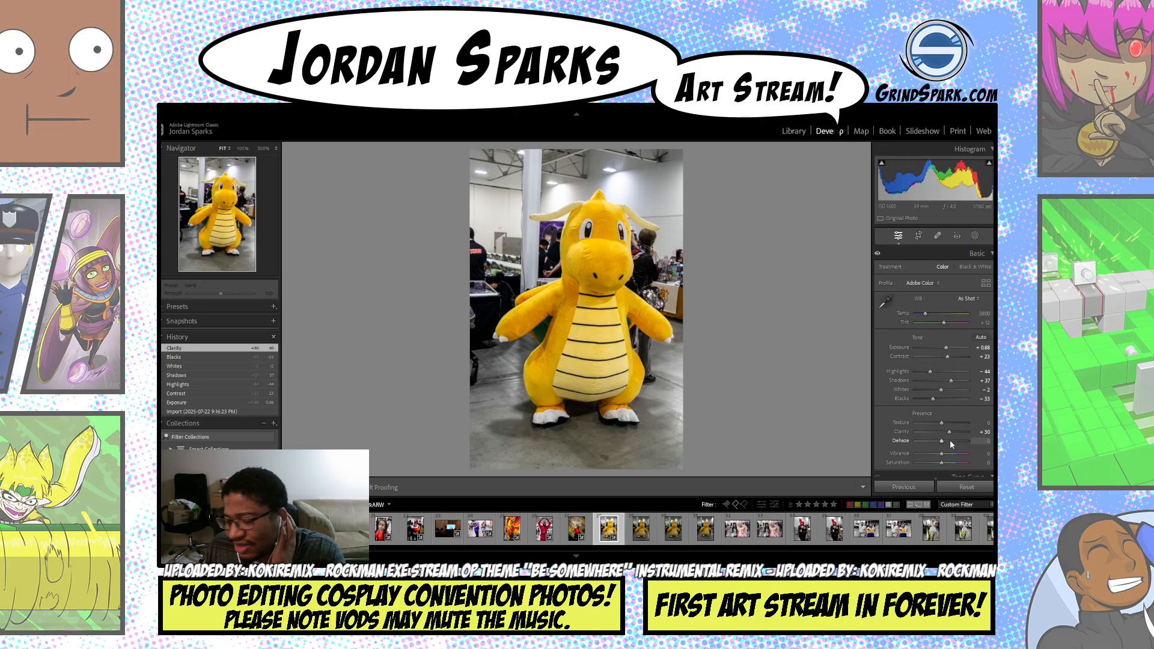
left_click_drag(951, 444, 940, 444)
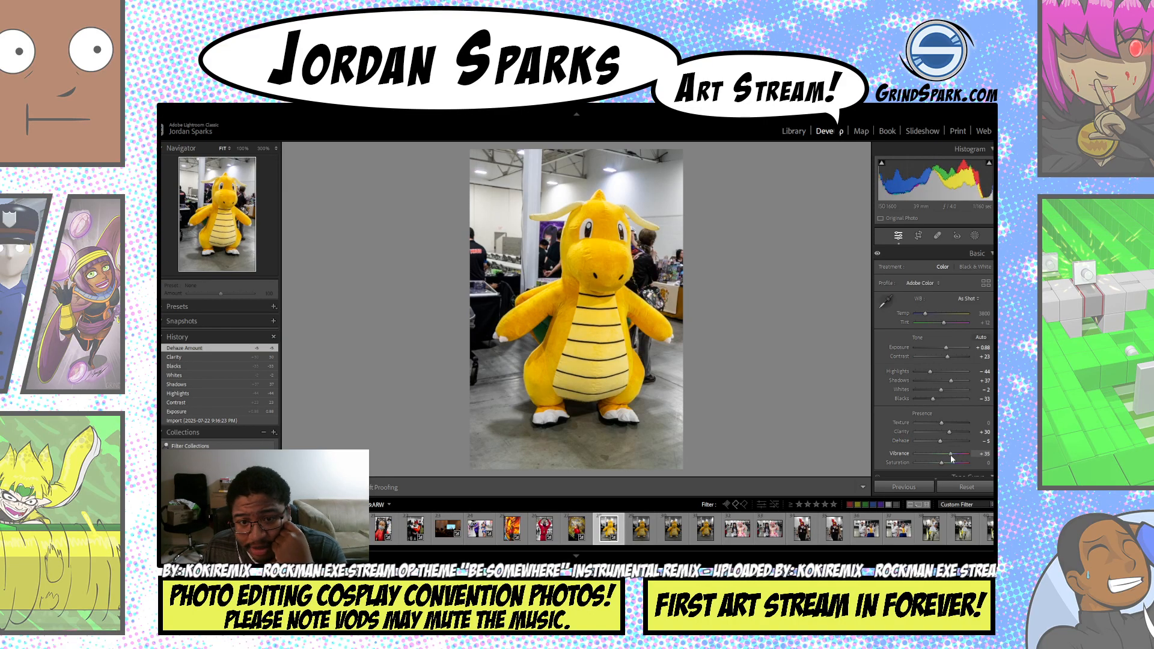
left_click_drag(950, 458, 948, 465)
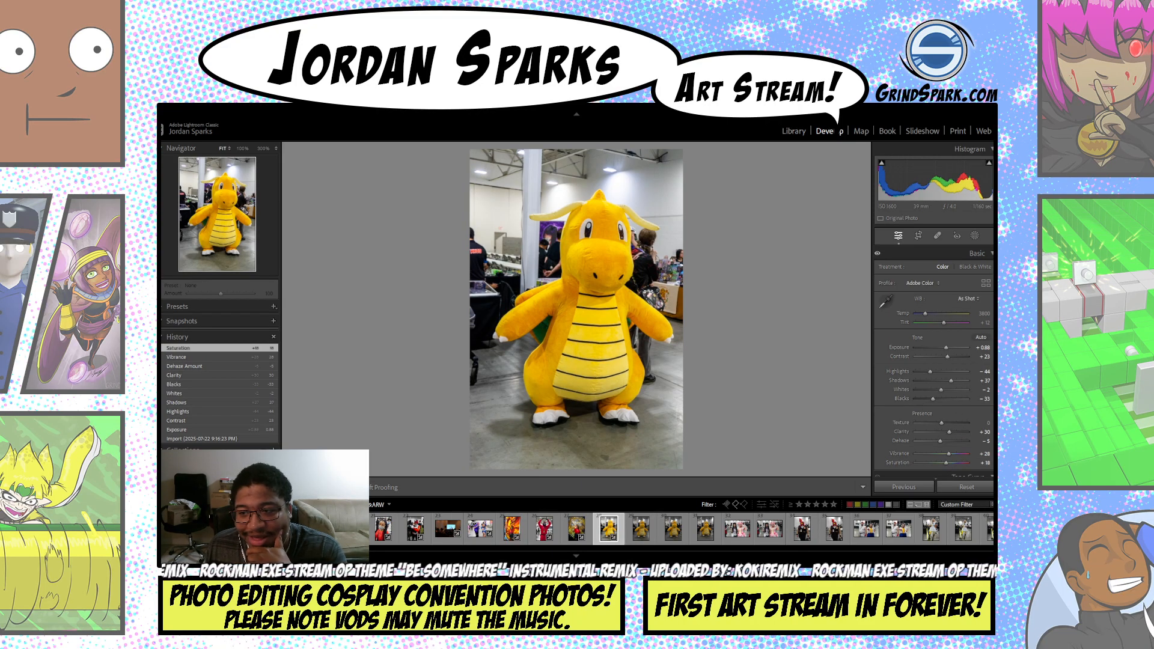
- Shape the tone curve regions with Highlights +13, Lights -34, Darks +36 and Shadows -31
scroll(934, 373, "down", 10)
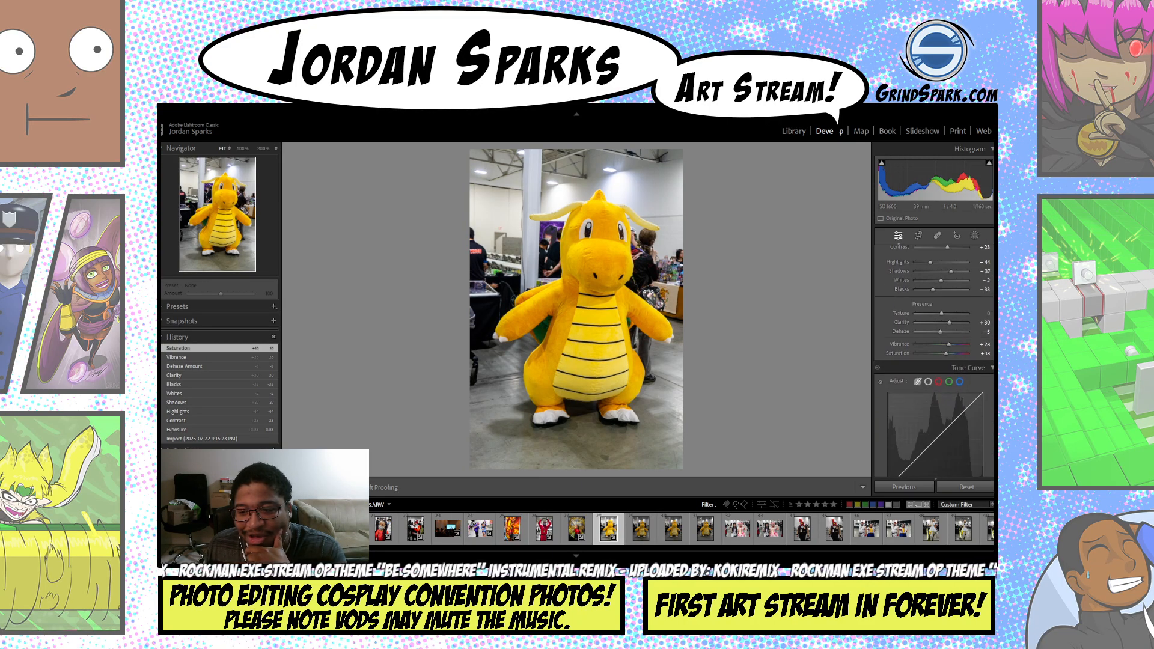
scroll(978, 326, "down", 2)
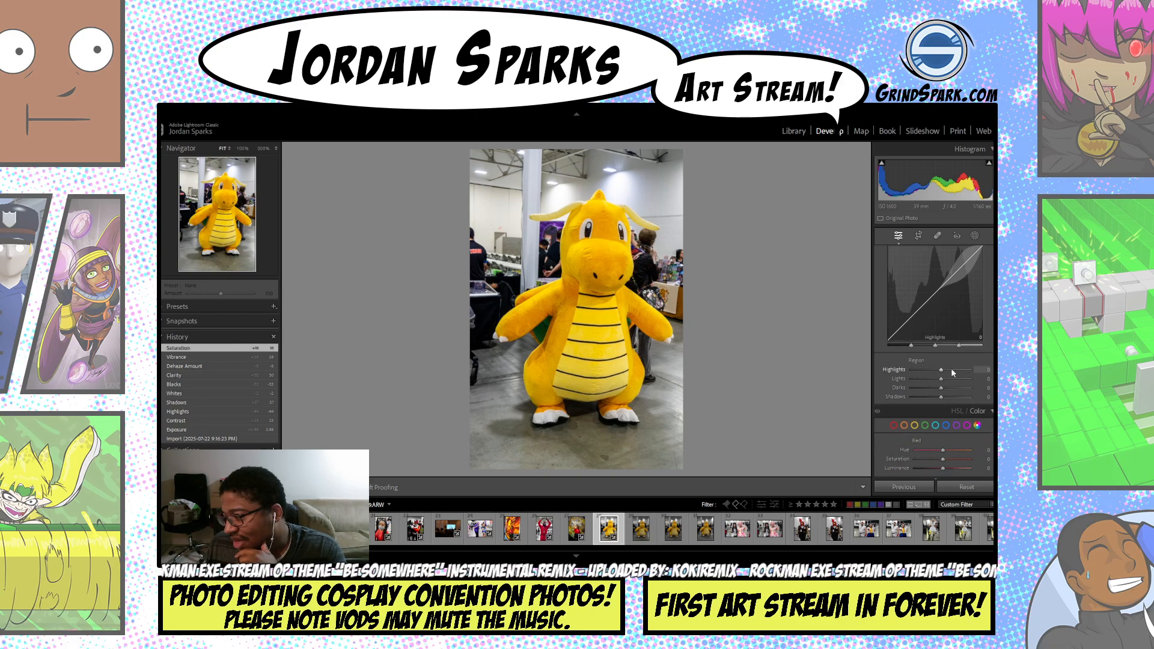
left_click_drag(952, 371, 933, 396)
left_click(952, 389)
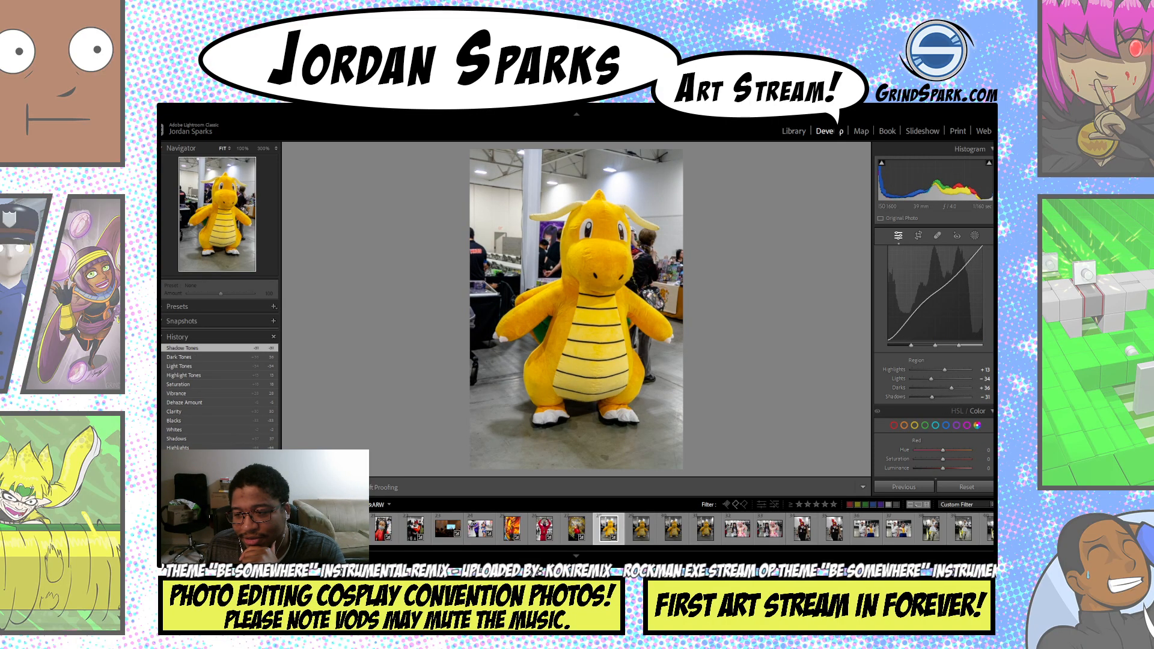
- In the color grading, lower the luminance of the Midtones and Shadows, and slightly lower the Highlights luminance
scroll(934, 360, "down", 5)
scroll(934, 361, "down", 5)
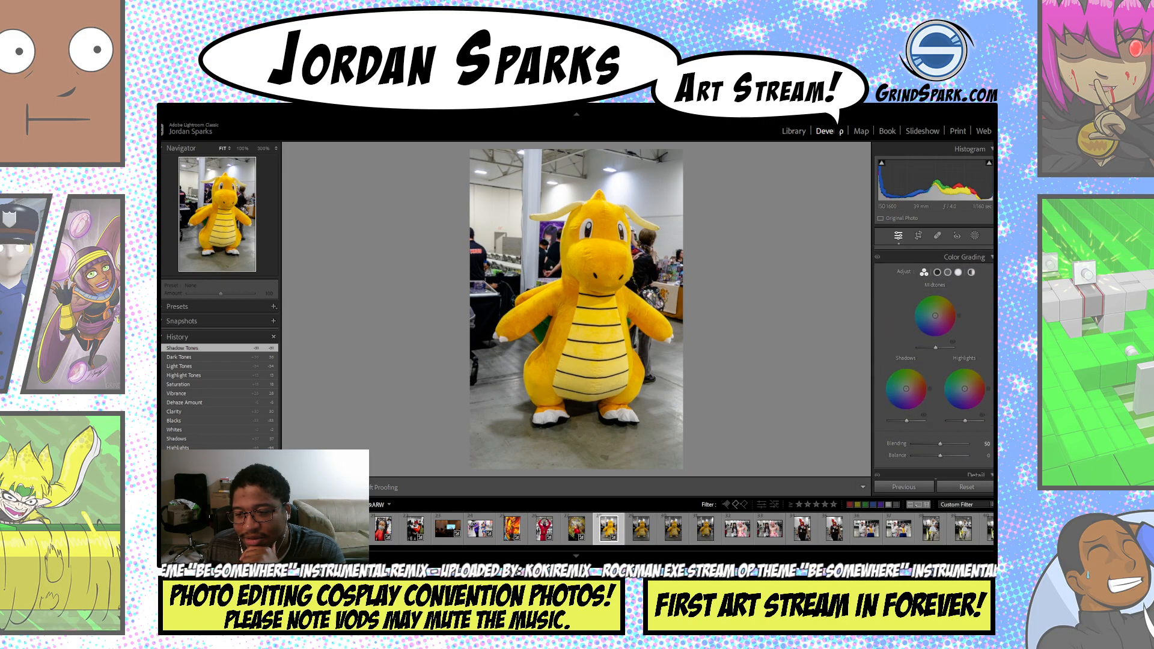
left_click_drag(937, 347, 924, 352)
left_click_drag(974, 419, 893, 422)
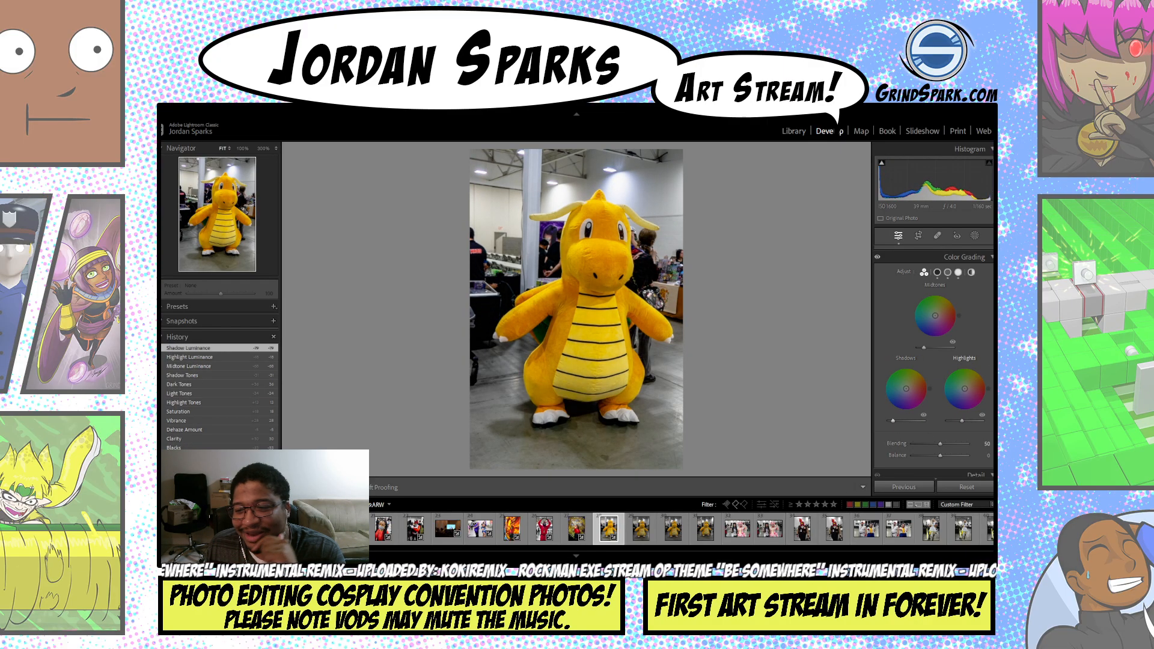
- Set the manual Luminance noise reduction to 14 on the Dragonite photo
scroll(926, 391, "down", 3)
scroll(933, 337, "down", 5)
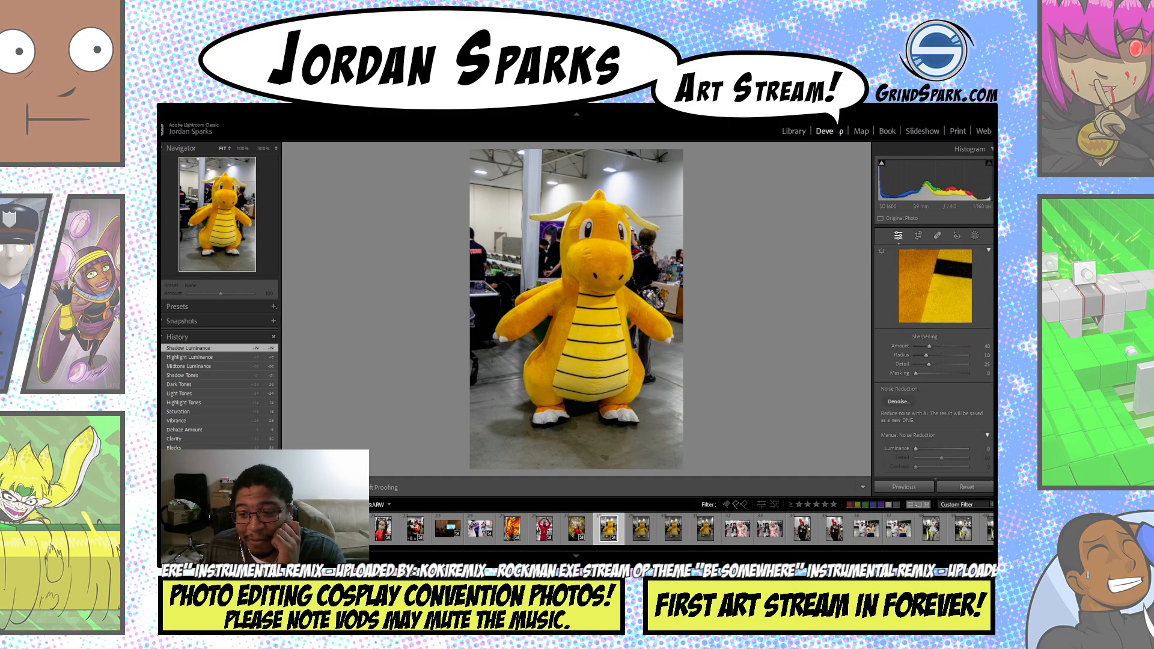
scroll(933, 361, "down", 1)
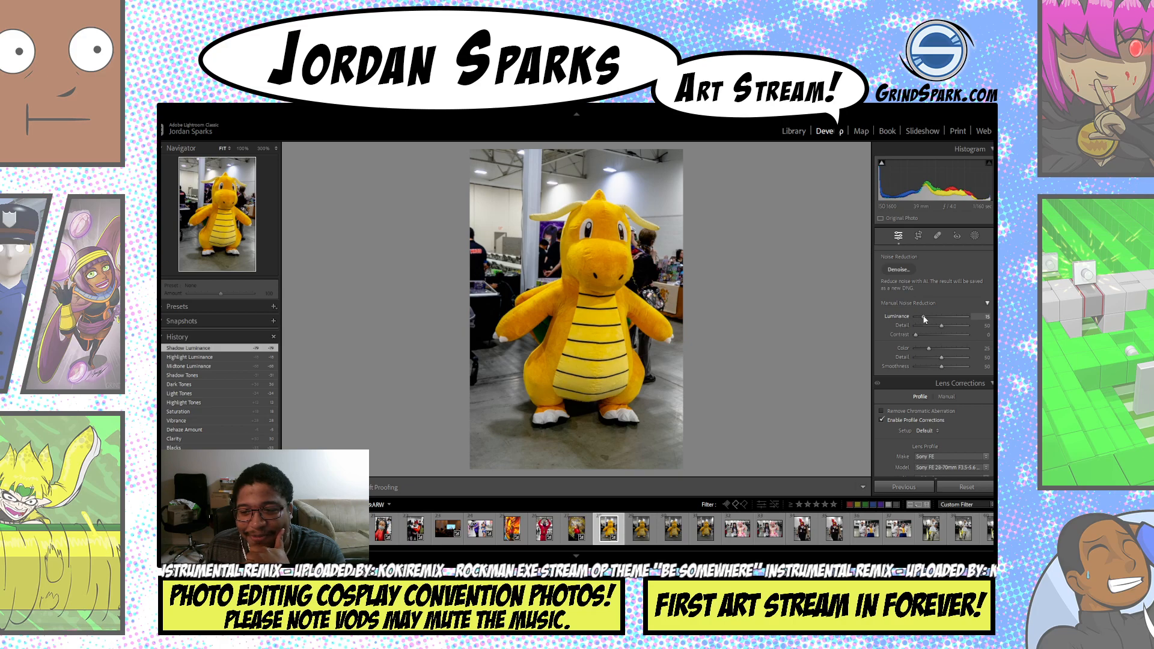
left_click_drag(924, 320, 924, 320)
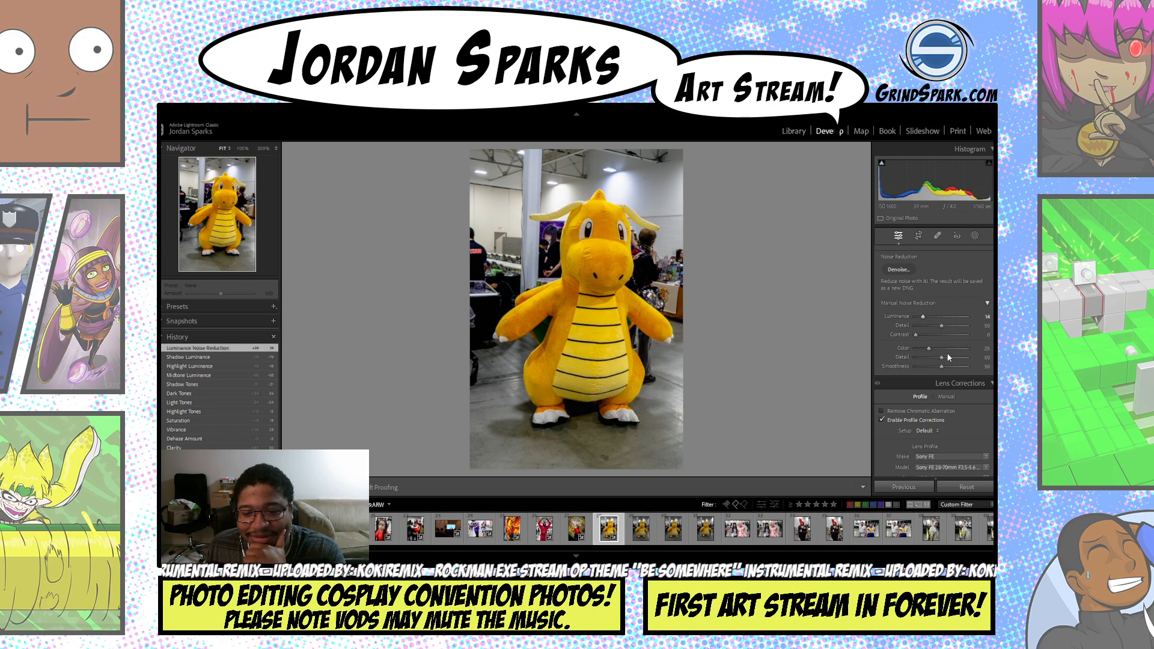
- Darken the photo's edges with a post-crop vignette, and brighten the image with Exposure +1.48 and Contrast +25
scroll(933, 361, "up", 5)
scroll(934, 361, "down", 8)
scroll(956, 412, "down", 6)
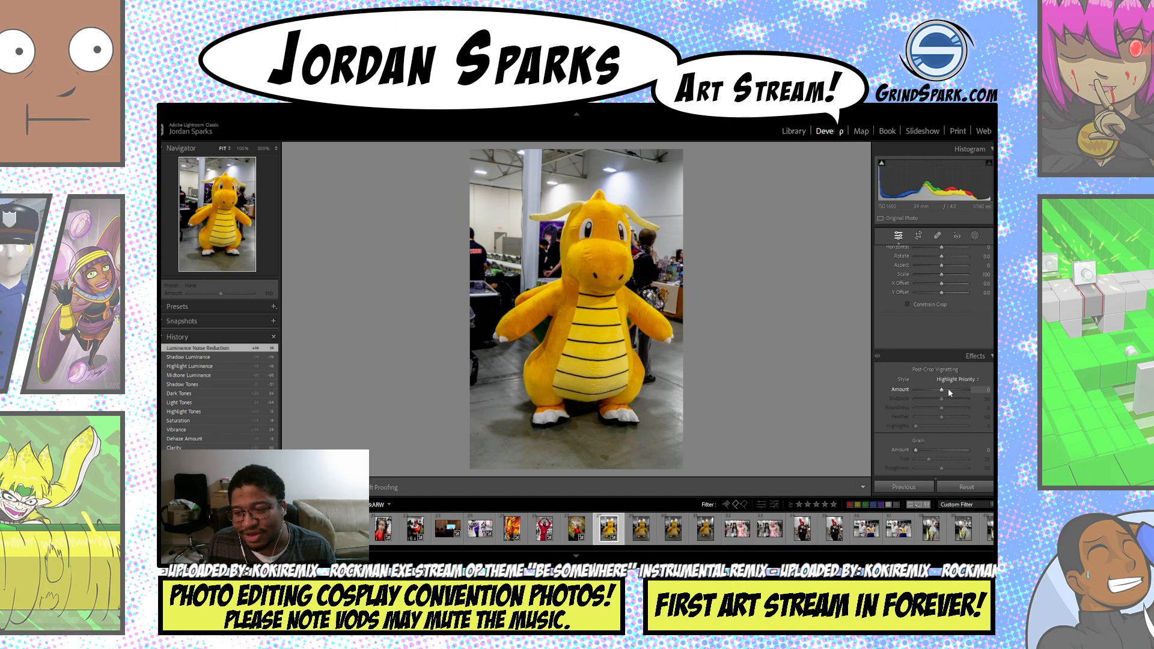
left_click_drag(947, 390, 944, 390)
scroll(962, 276, "up", 15)
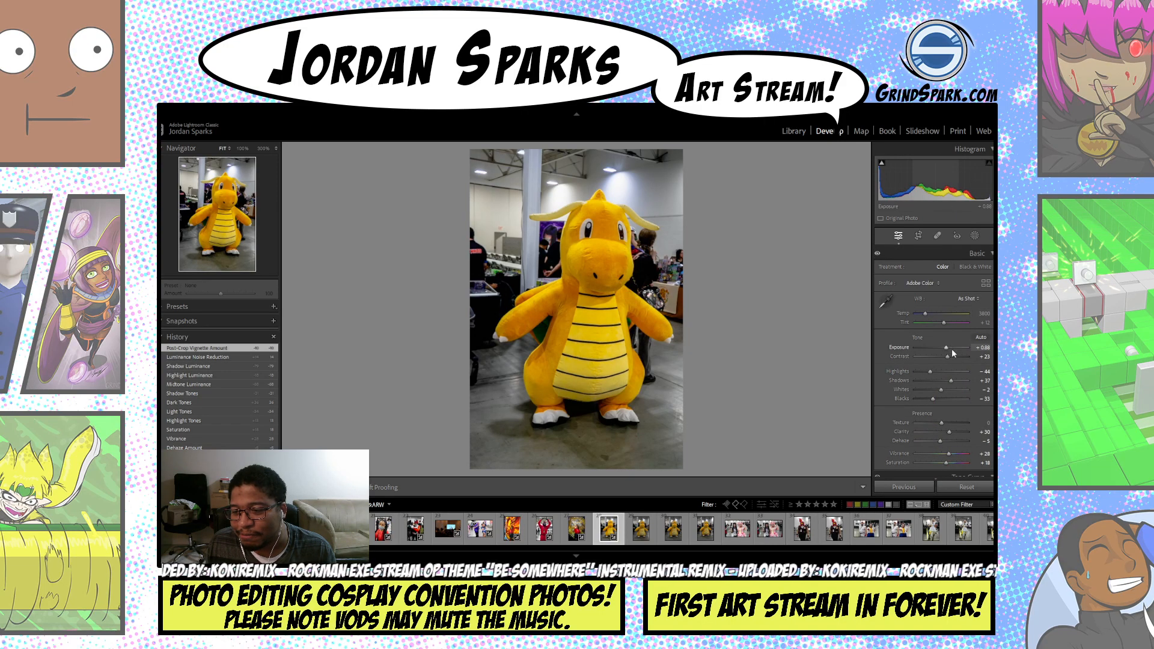
left_click_drag(951, 348, 948, 356)
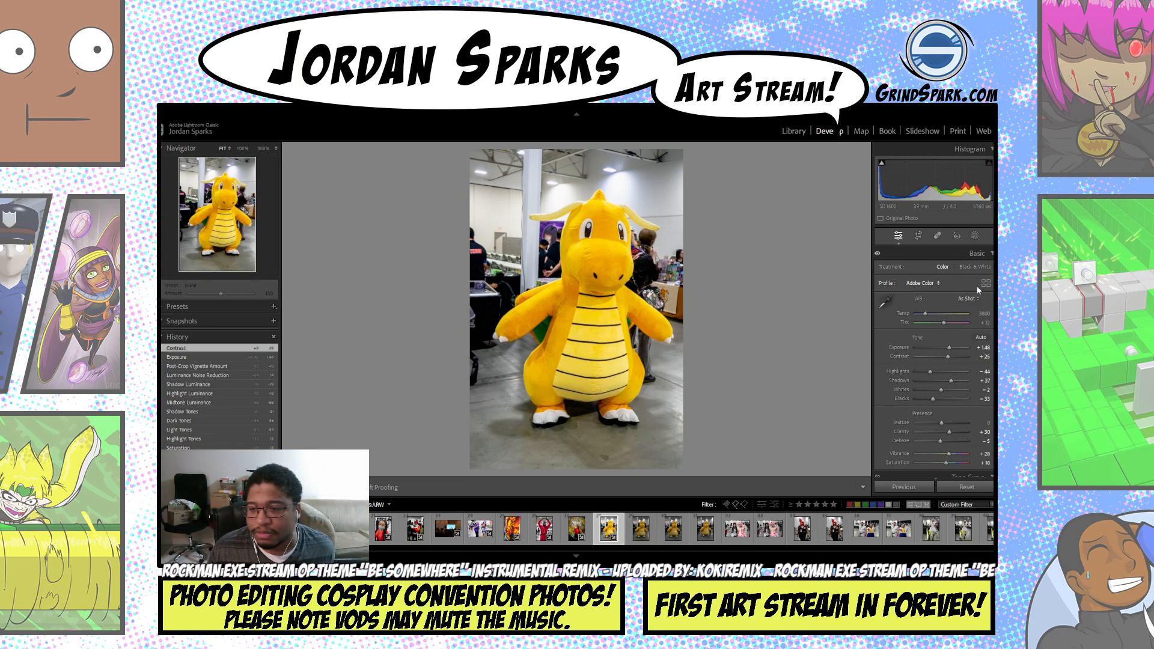
- Paste the edited Dragonite photo's develop settings onto the other three Dragonite shots, and reopen the first one
left_click(648, 532)
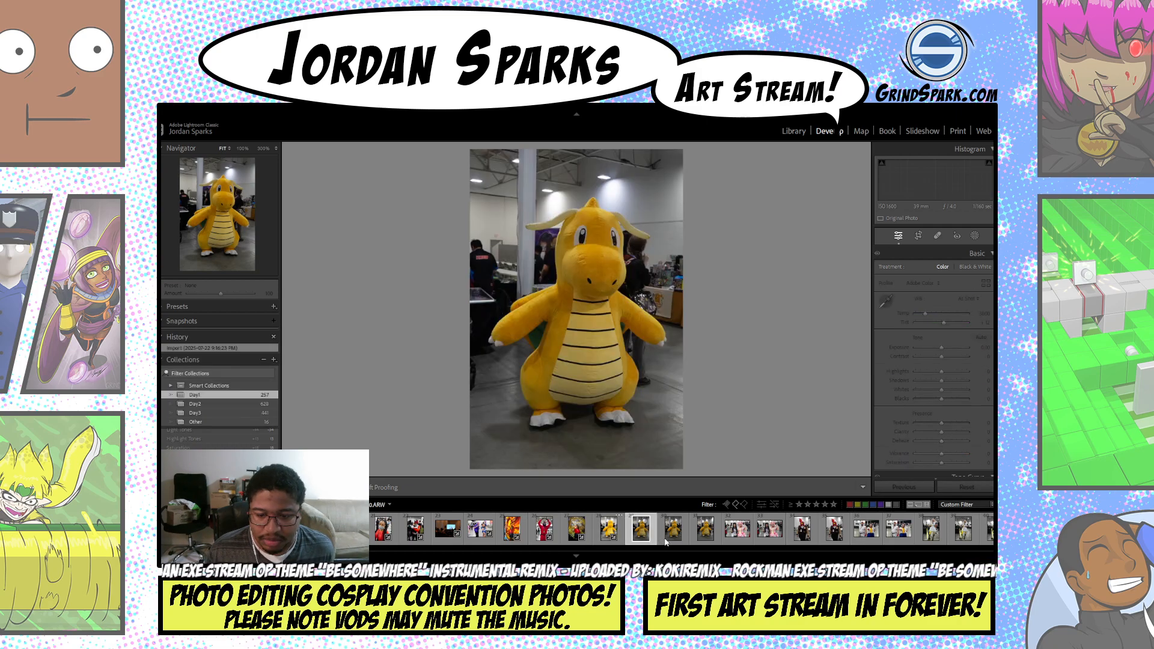
key("ctrl+shift+v")
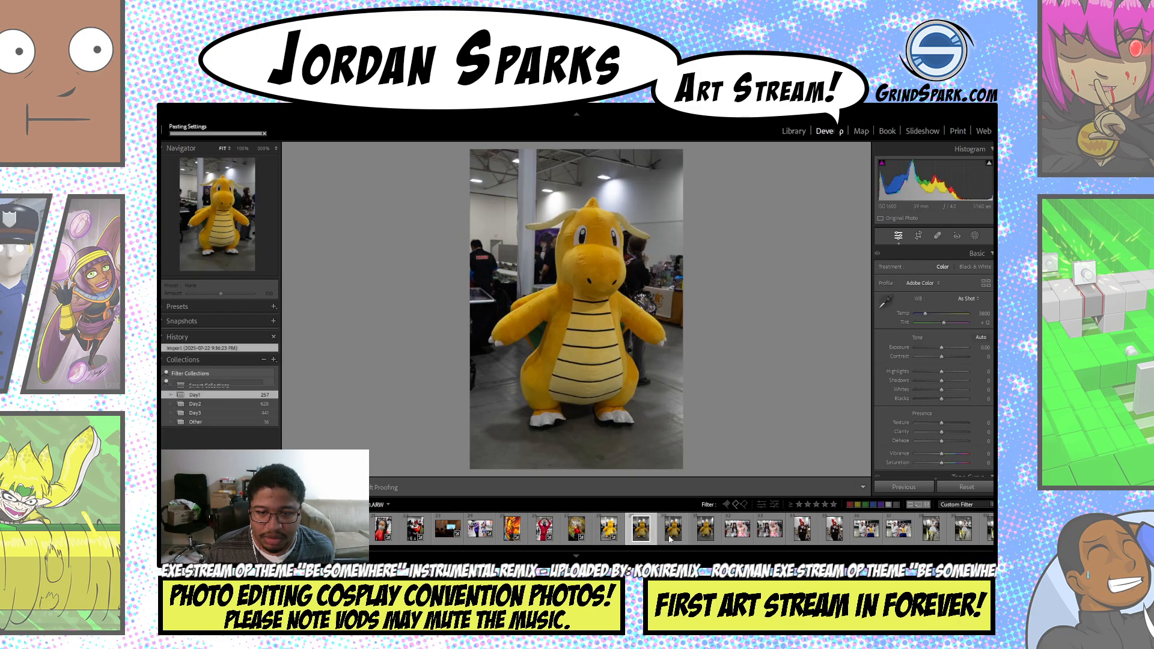
left_click(673, 537)
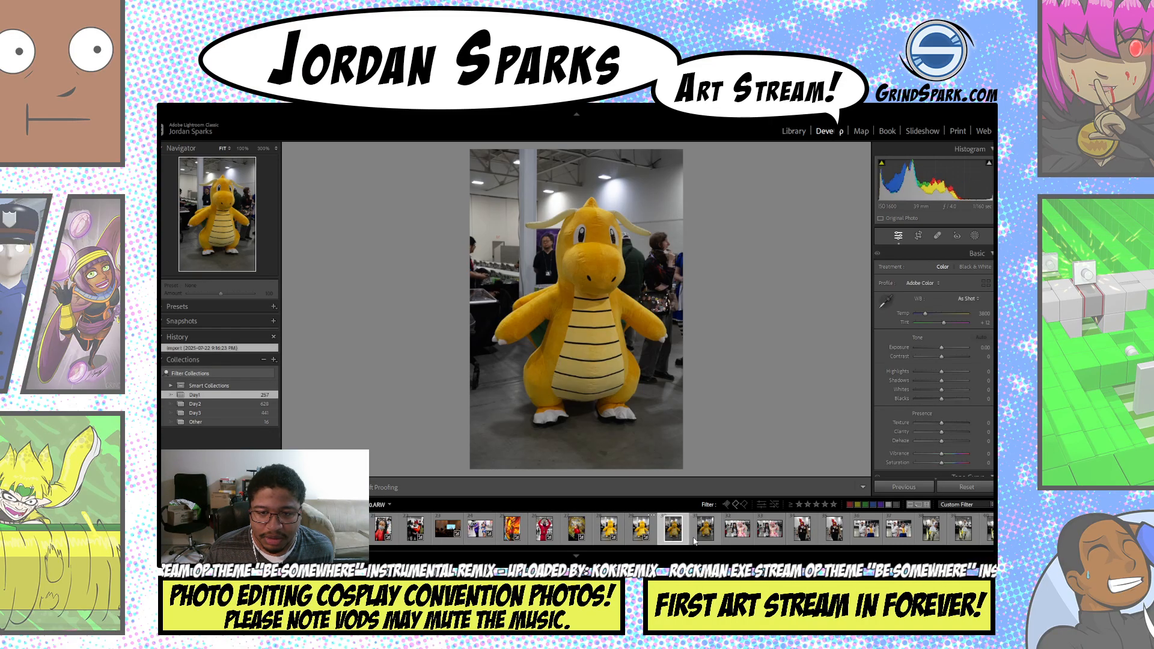
key("ctrl+shift+v")
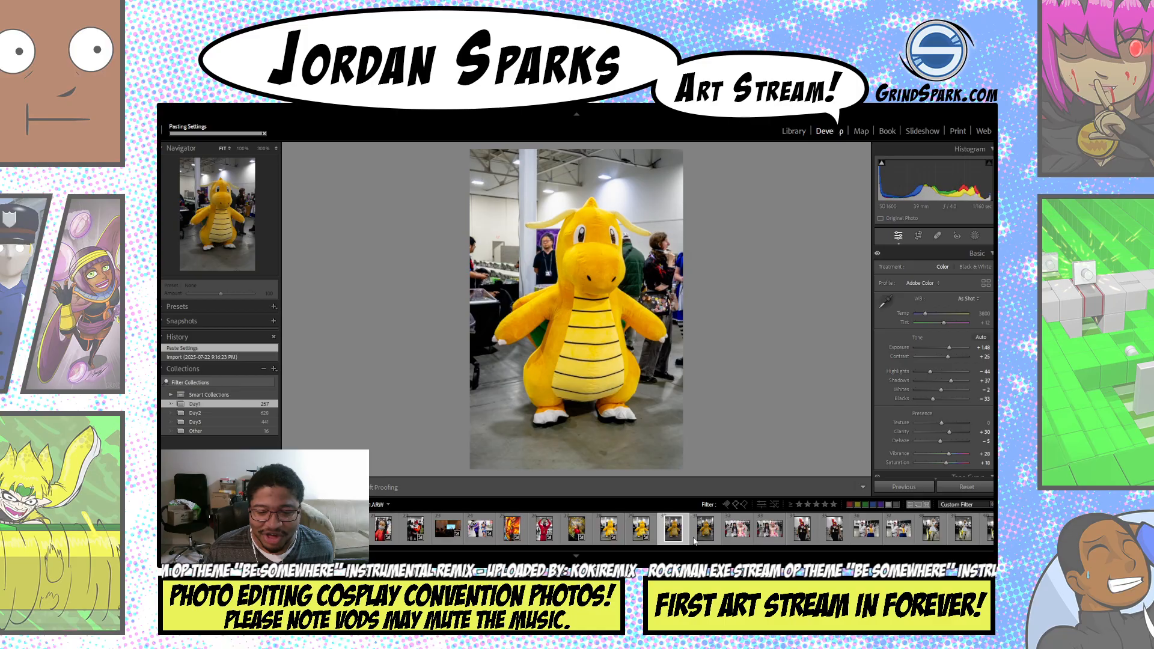
left_click(702, 537)
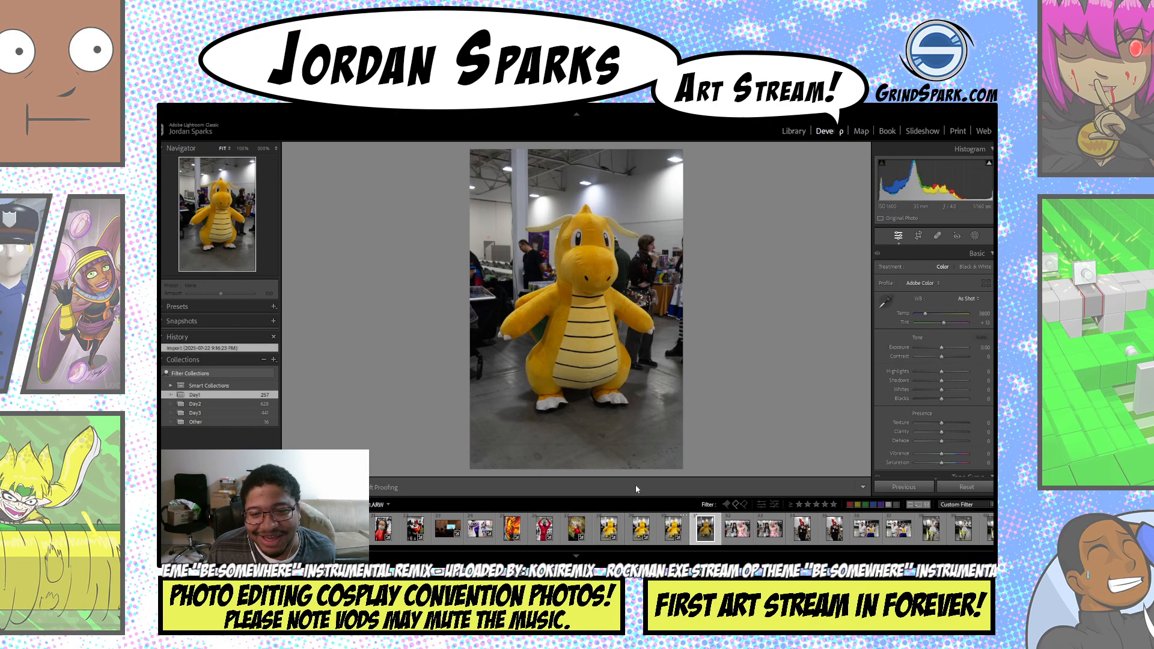
key("ctrl+shift+v")
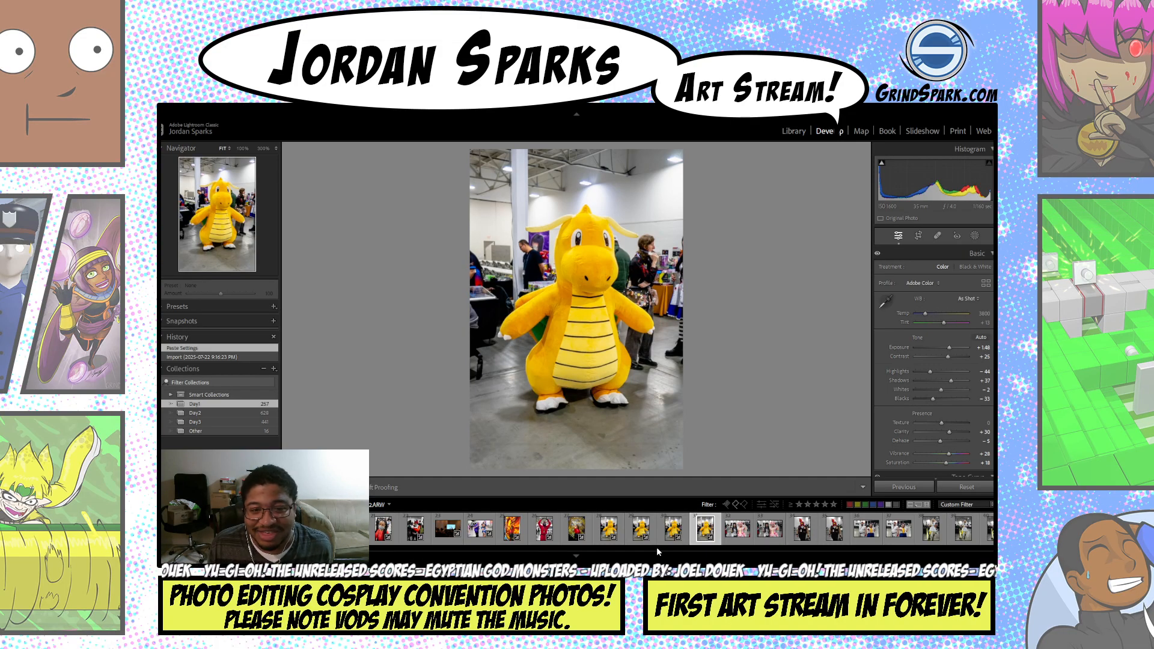
left_click(619, 537)
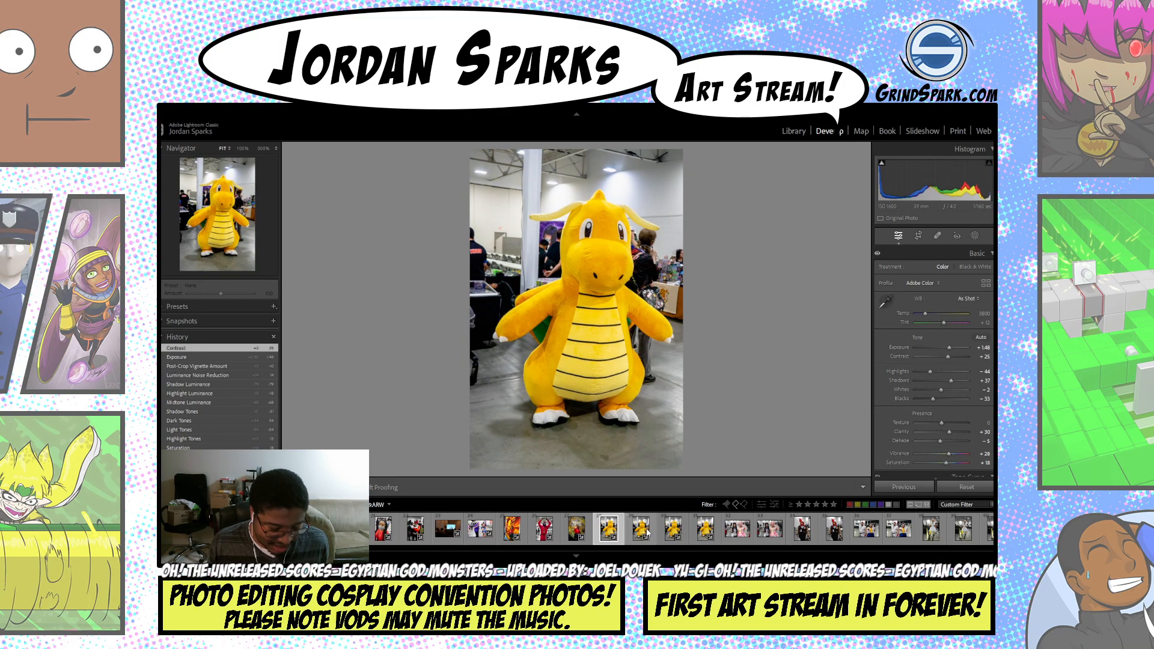
- Compare the four Dragonite shots and remove three of them, keeping a single one
left_click(648, 529)
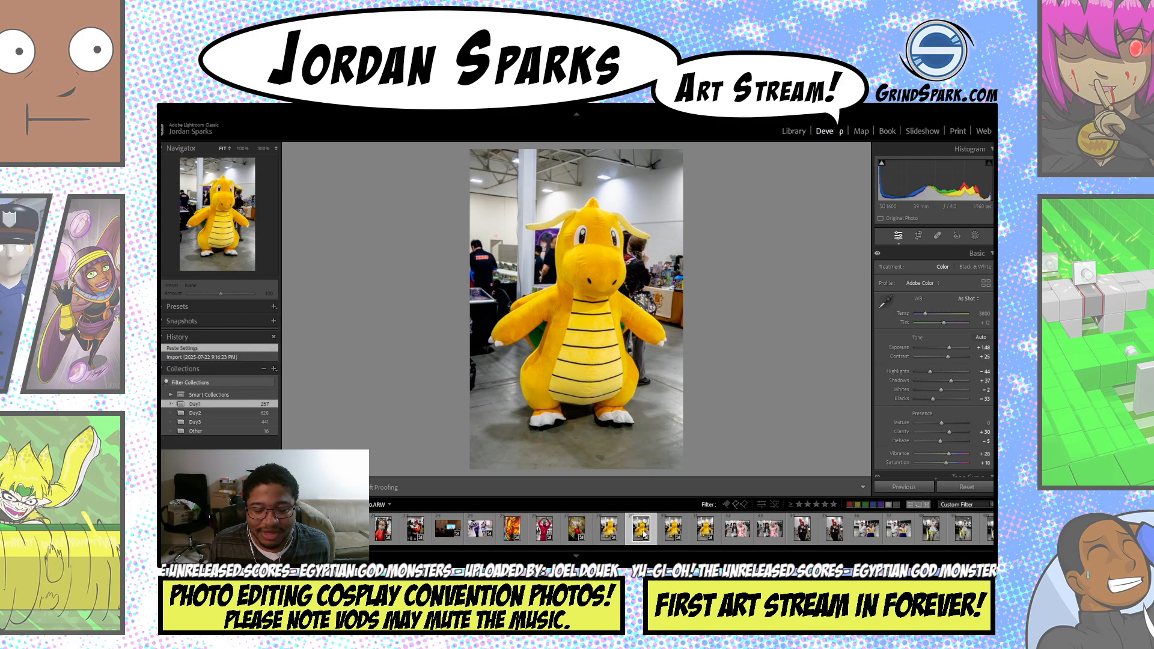
left_click(624, 537)
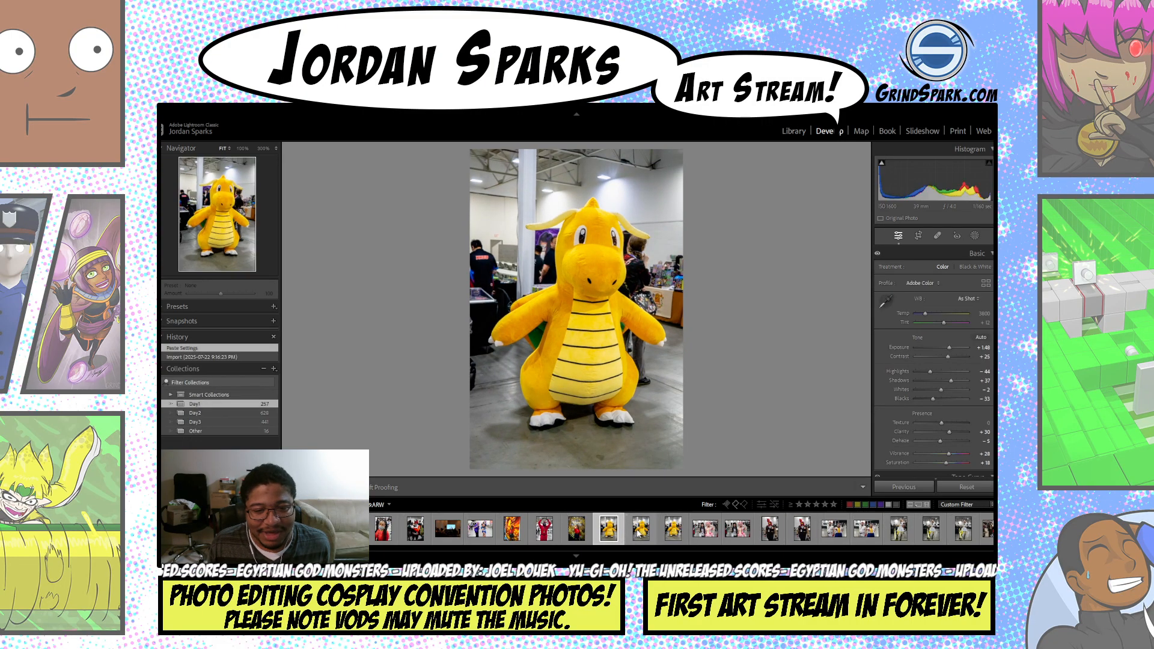
left_click(640, 532)
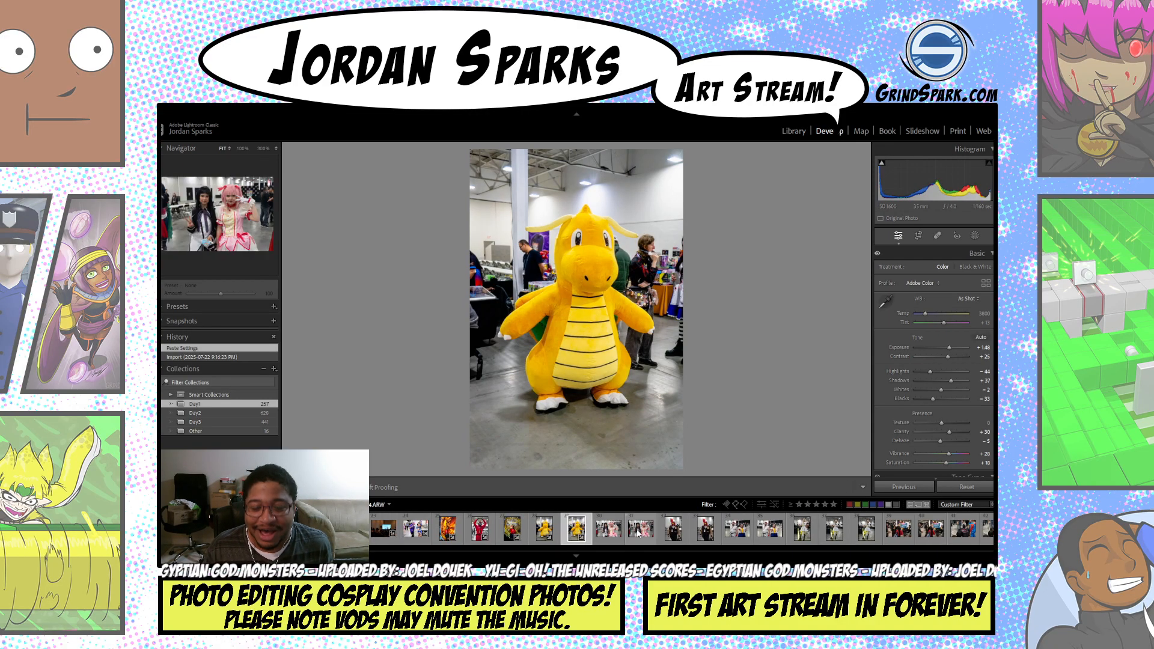
left_click(554, 536)
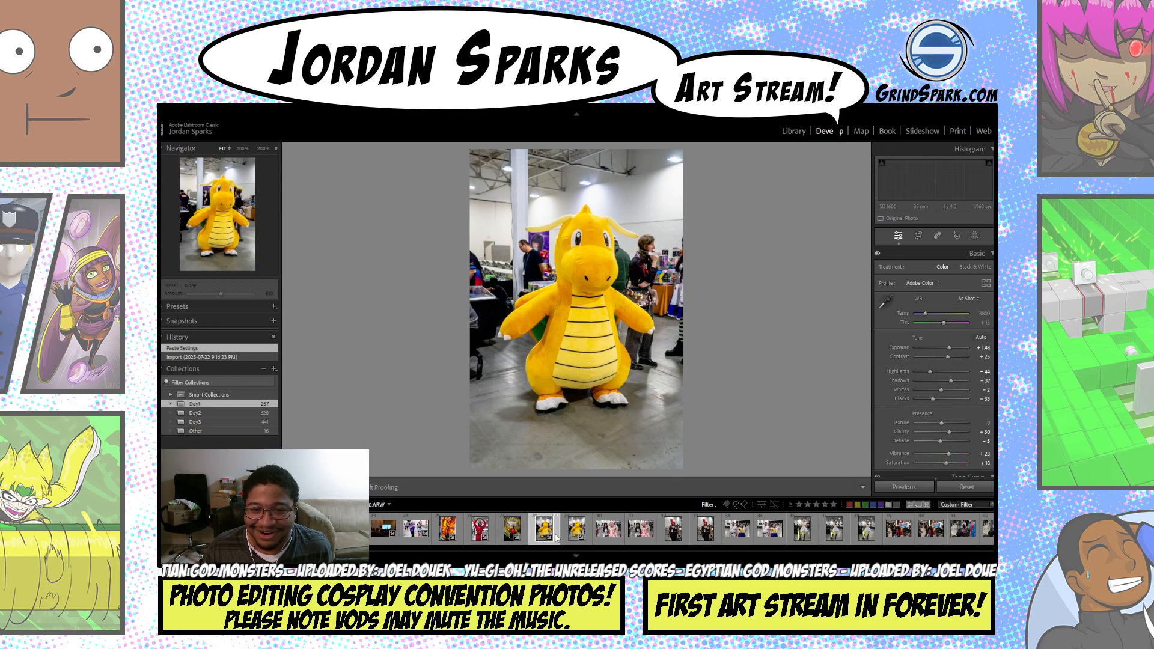
left_click(586, 532)
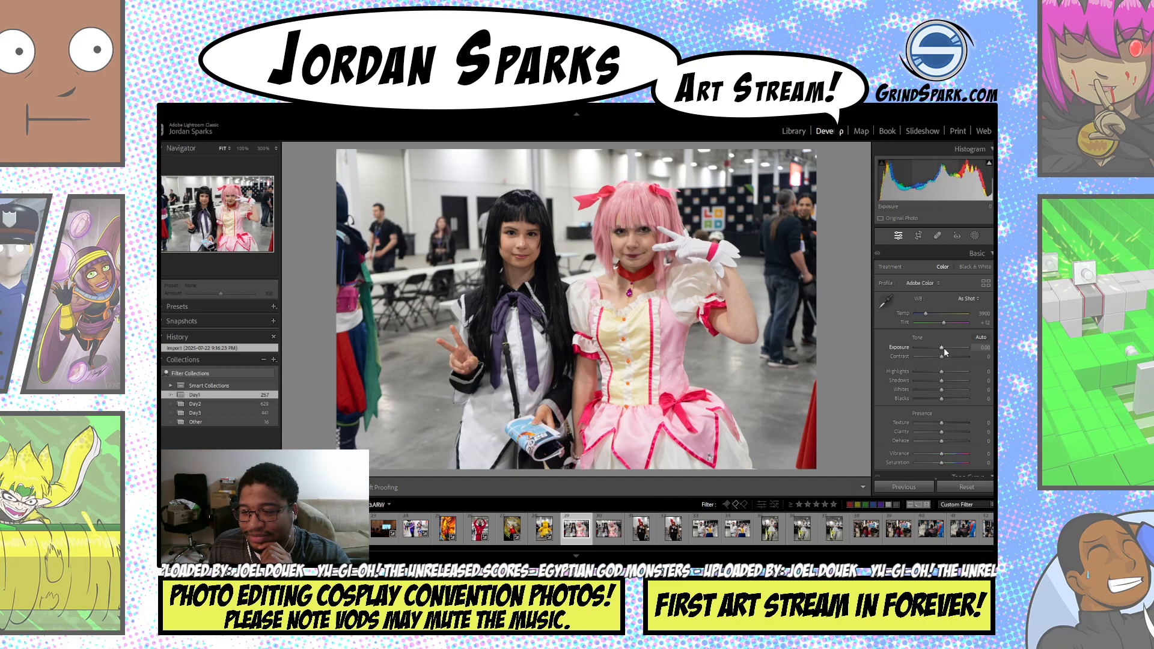
- Set the cosplay duo photo to Exposure +0.44, Contrast -32, Highlights +33 and Blacks -42, lower Shadows and Whites, and raise Clarity, Dehaze, Vibrance and Saturation
left_click_drag(944, 348, 945, 349)
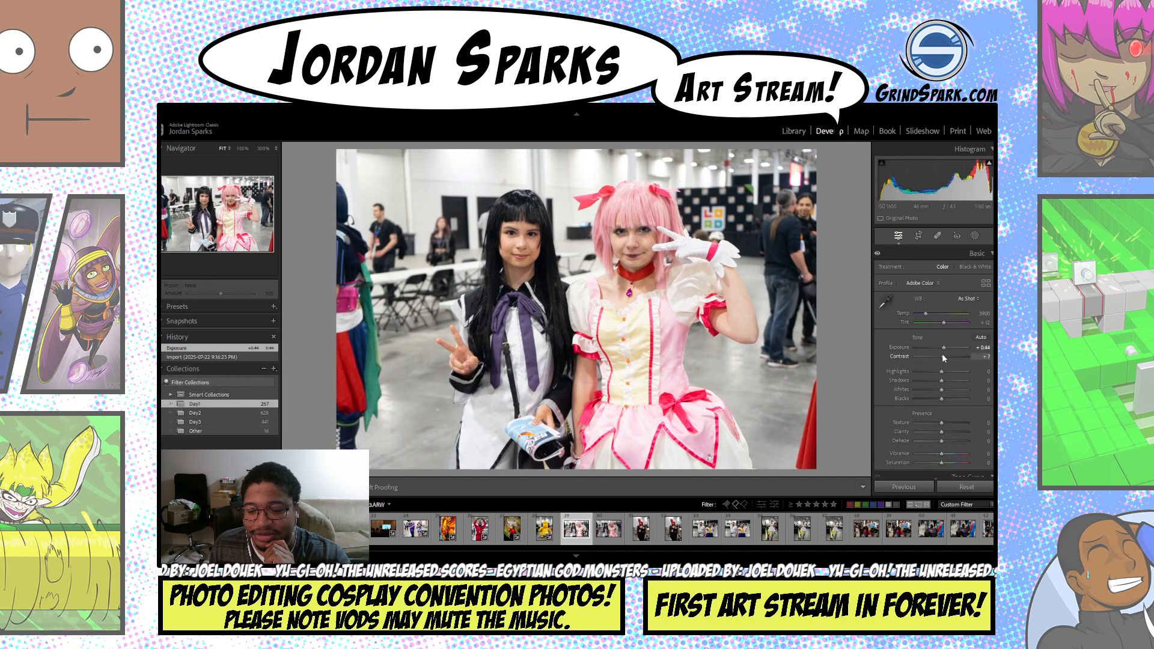
left_click_drag(942, 357, 948, 466)
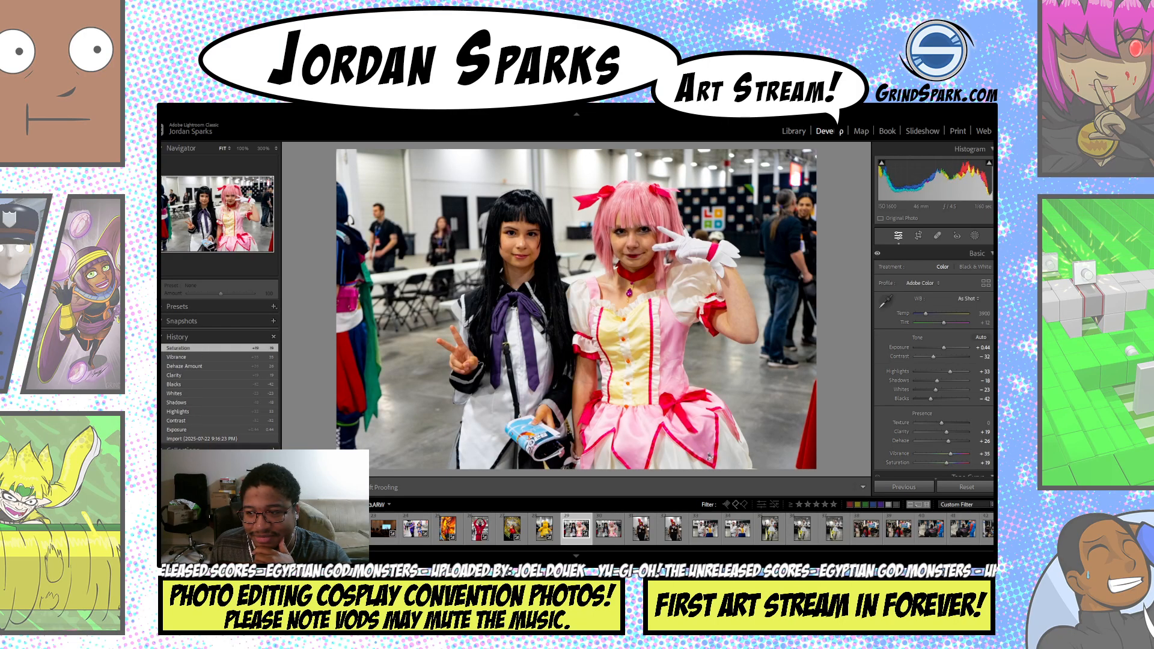
- Shape the duo photo's tone curve by adjusting Highlights and Lights, raising Darks and lowering Shadows
scroll(948, 361, "down", 10)
left_click_drag(948, 344, 936, 371)
scroll(959, 396, "down", 10)
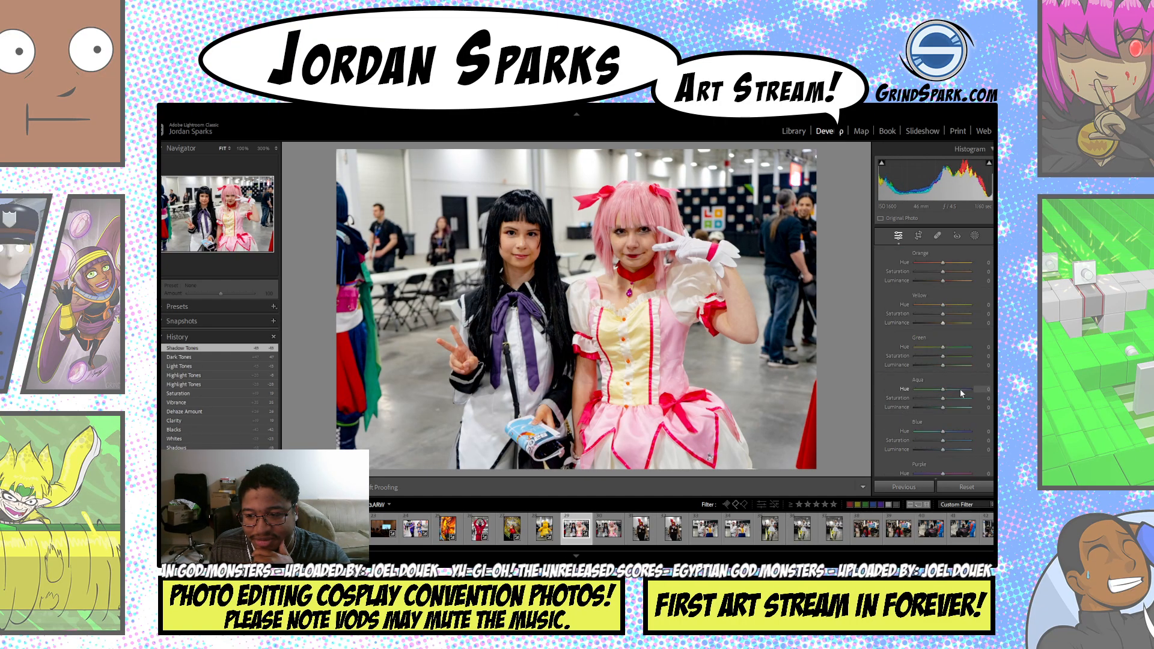
- In the color mixer, set Magenta saturation to +45 and Purple saturation to +32, and return Blue saturation to 0
scroll(934, 361, "up", 6)
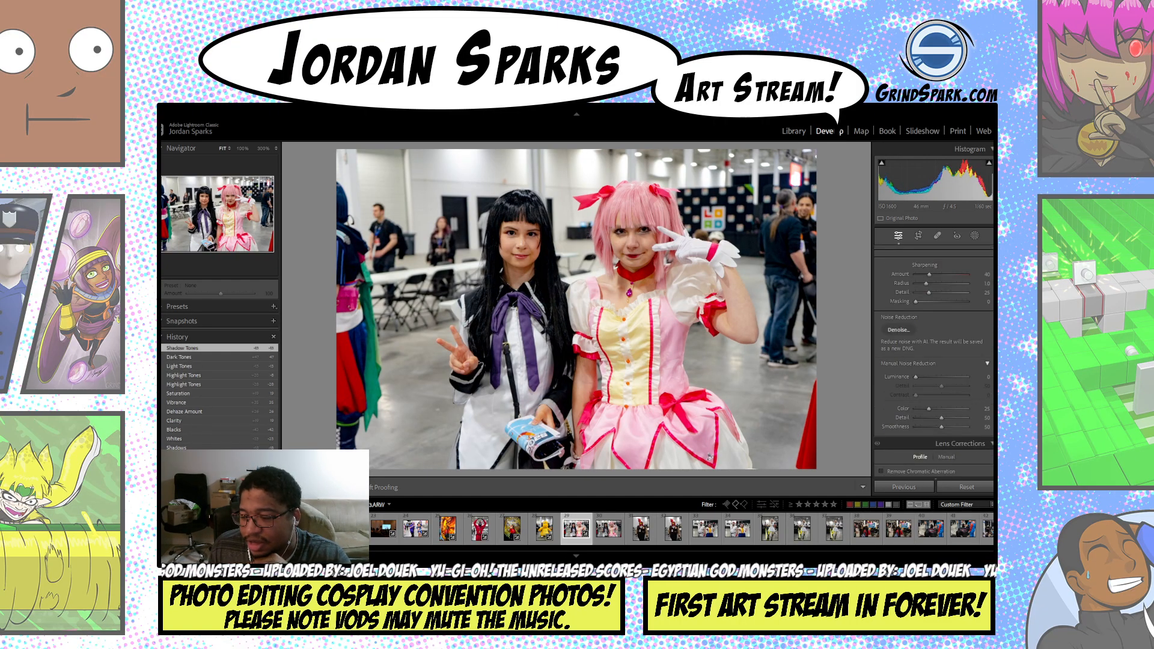
scroll(934, 360, "down", 2)
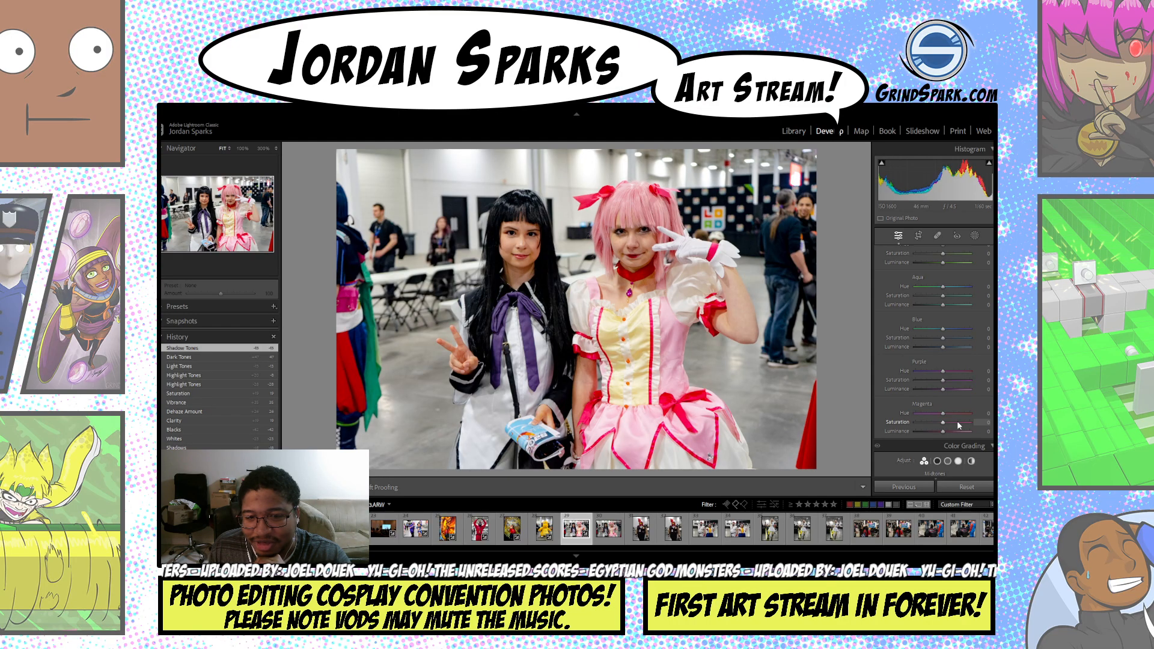
left_click_drag(958, 425, 956, 423)
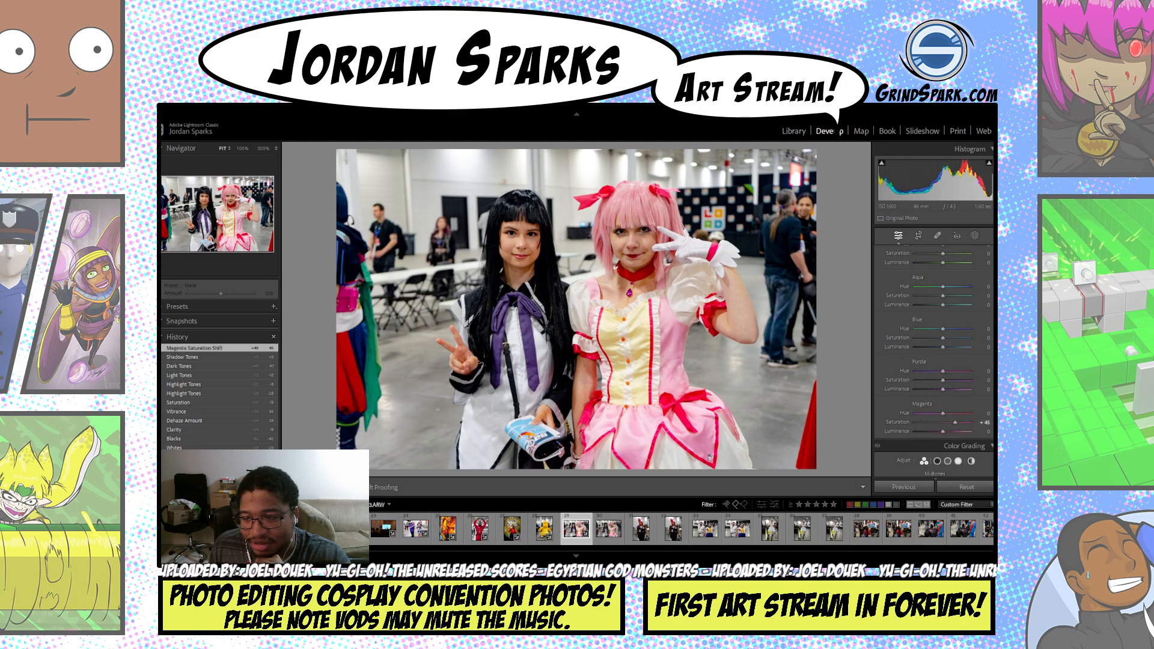
scroll(970, 371, "up", 2)
left_click_drag(959, 382, 950, 377)
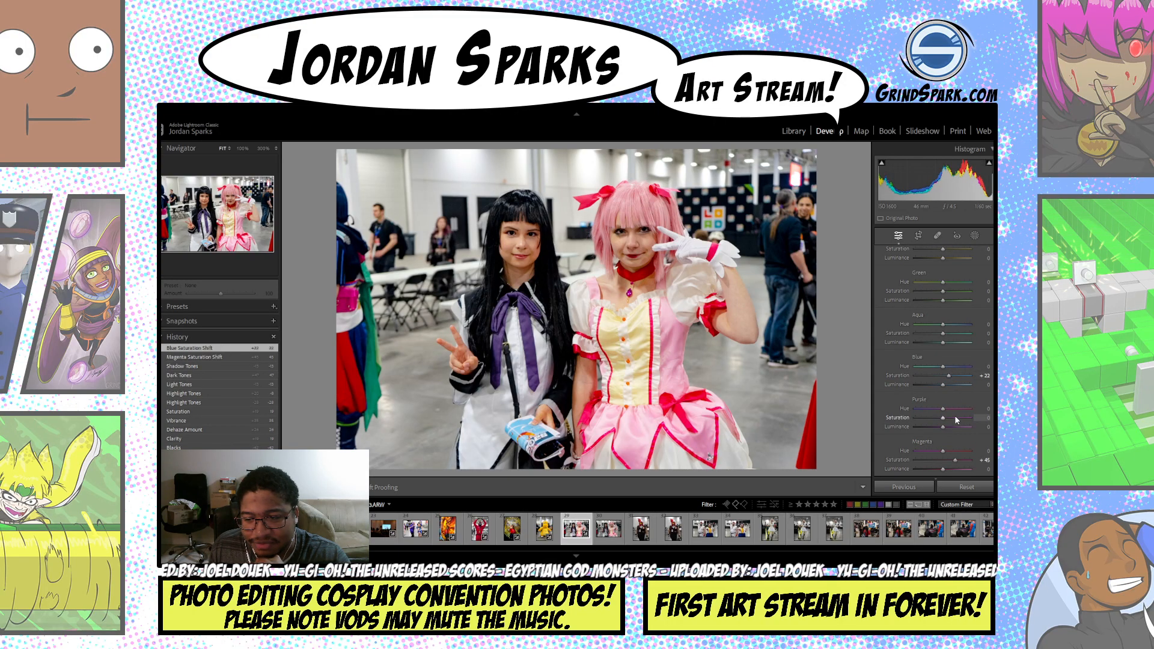
left_click_drag(952, 417, 953, 418)
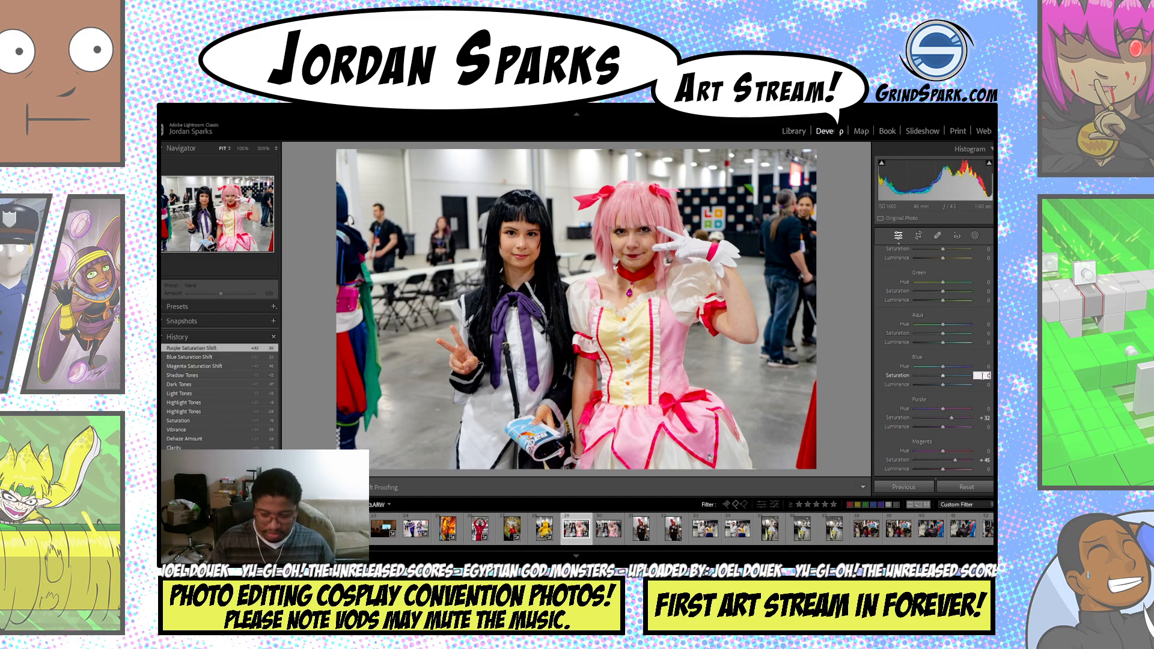
key("Return")
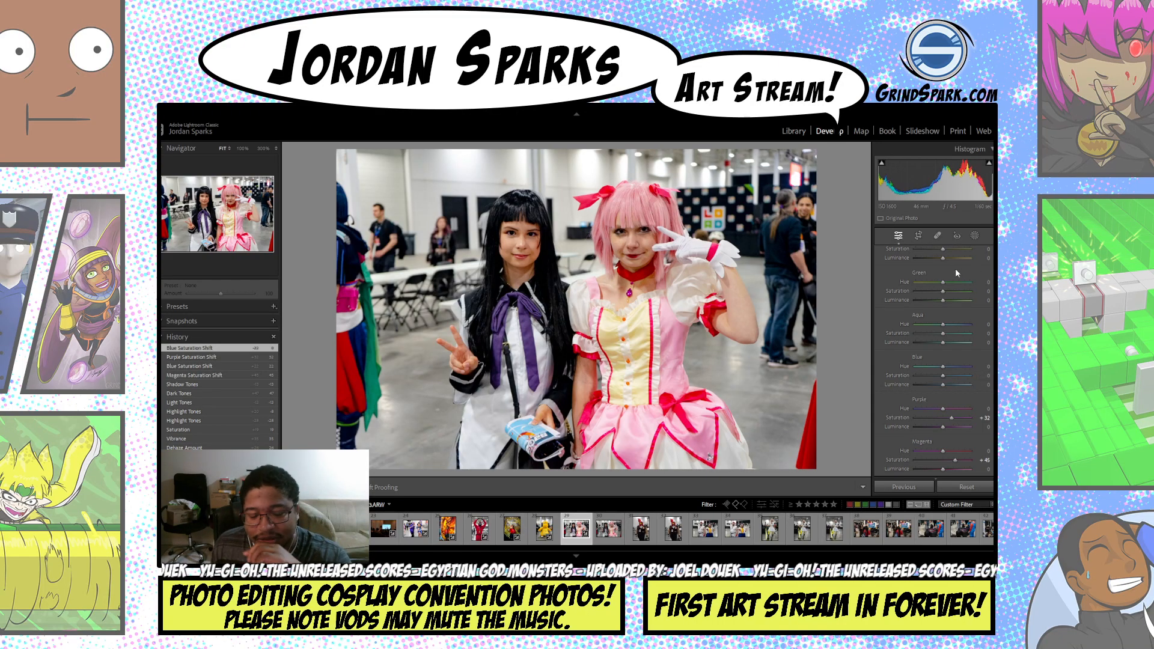
- Try an Orange saturation of +3 on the duo photo and undo it
scroll(935, 361, "up", 3)
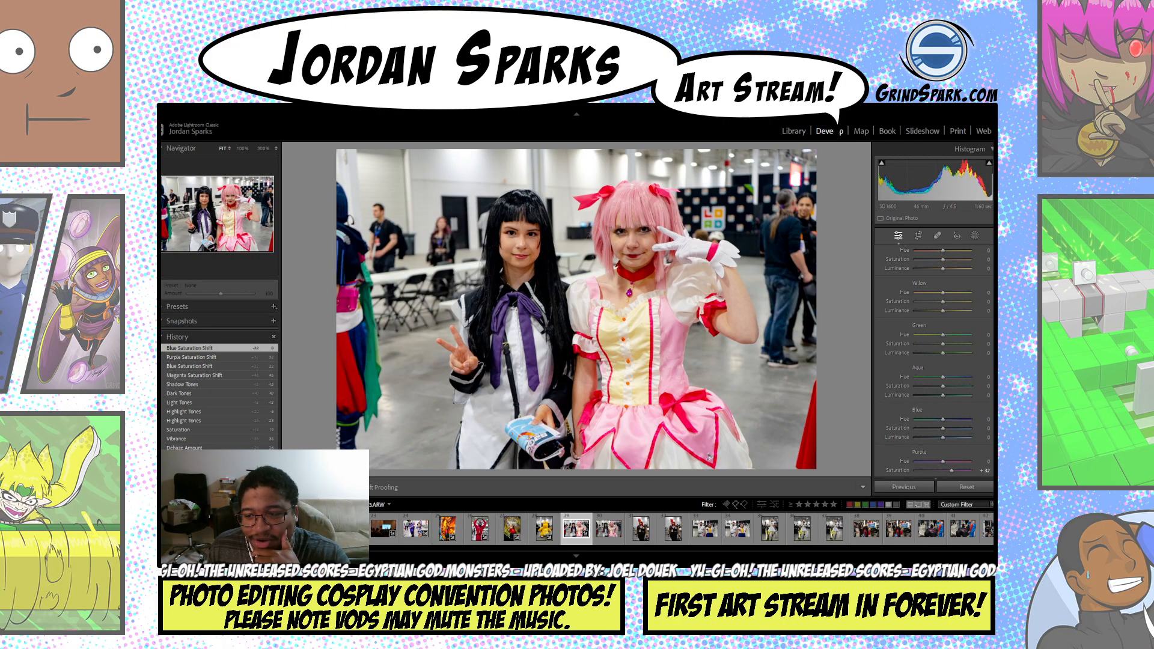
scroll(934, 361, "down", 2)
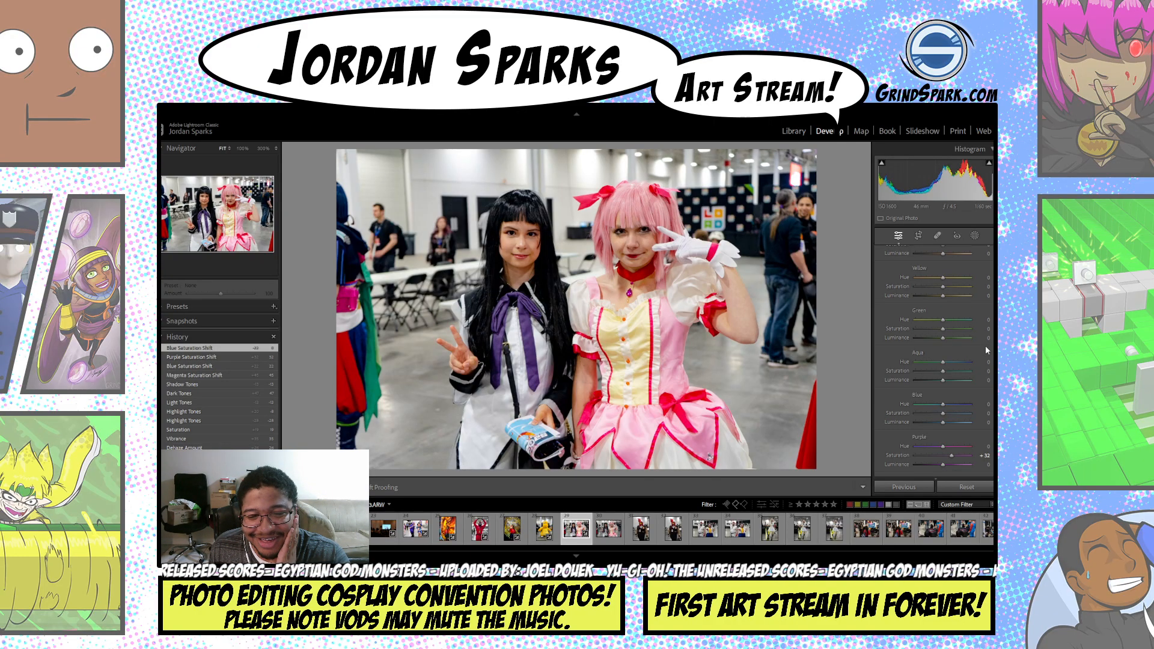
scroll(934, 337, "up", 6)
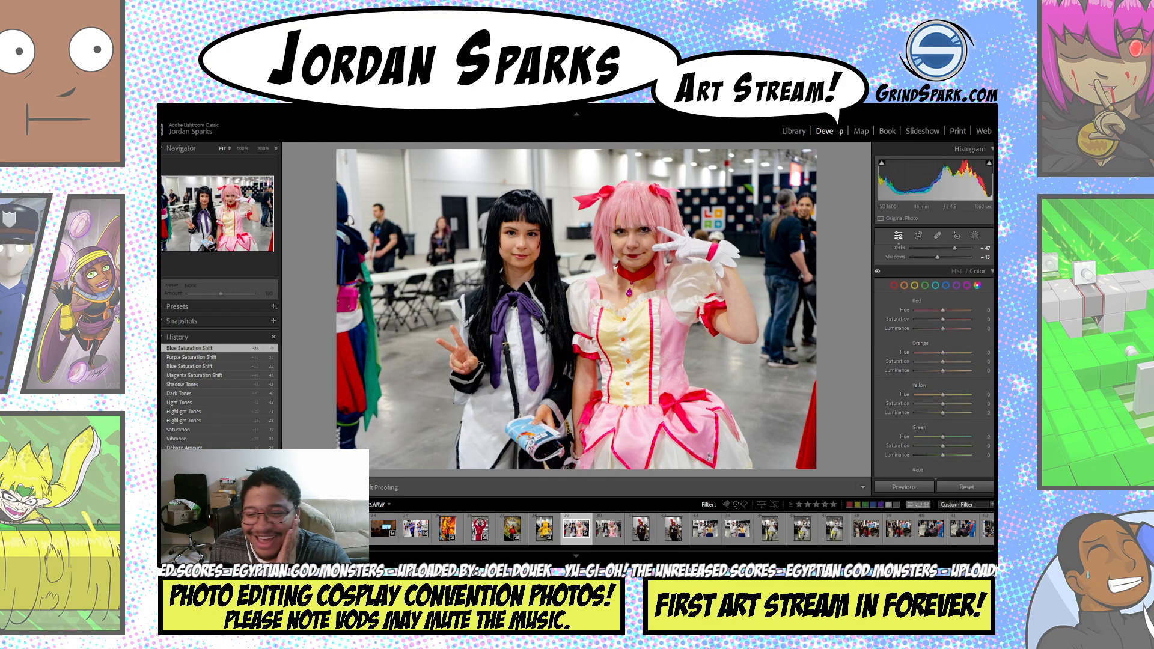
scroll(960, 350, "down", 1)
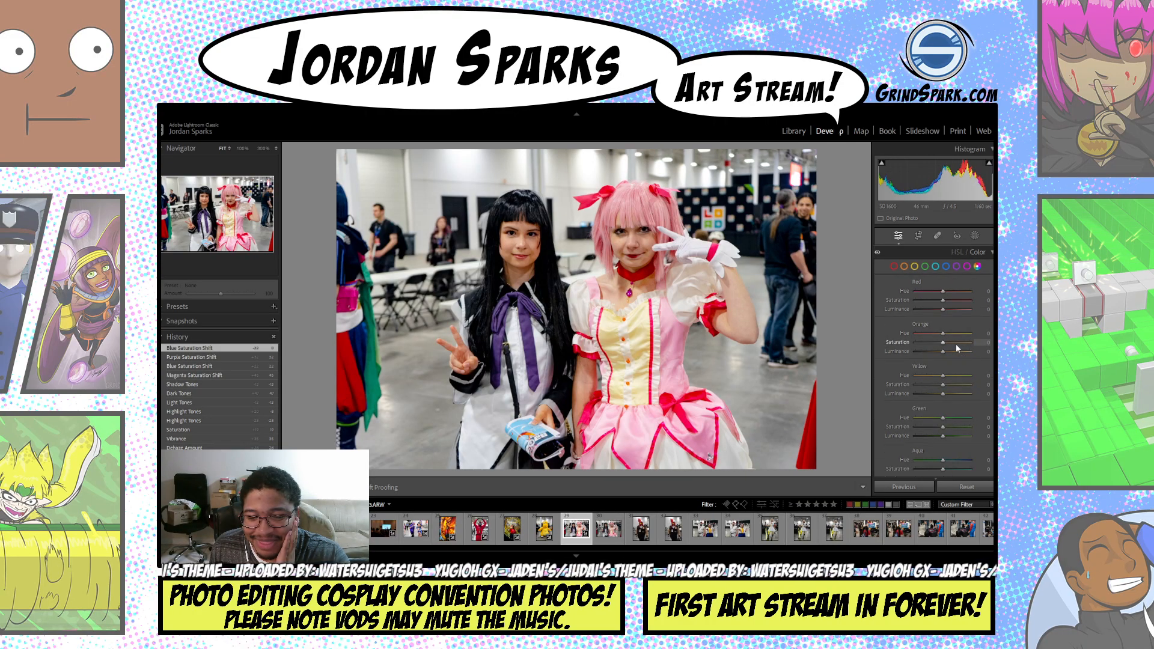
left_click_drag(945, 348, 951, 352)
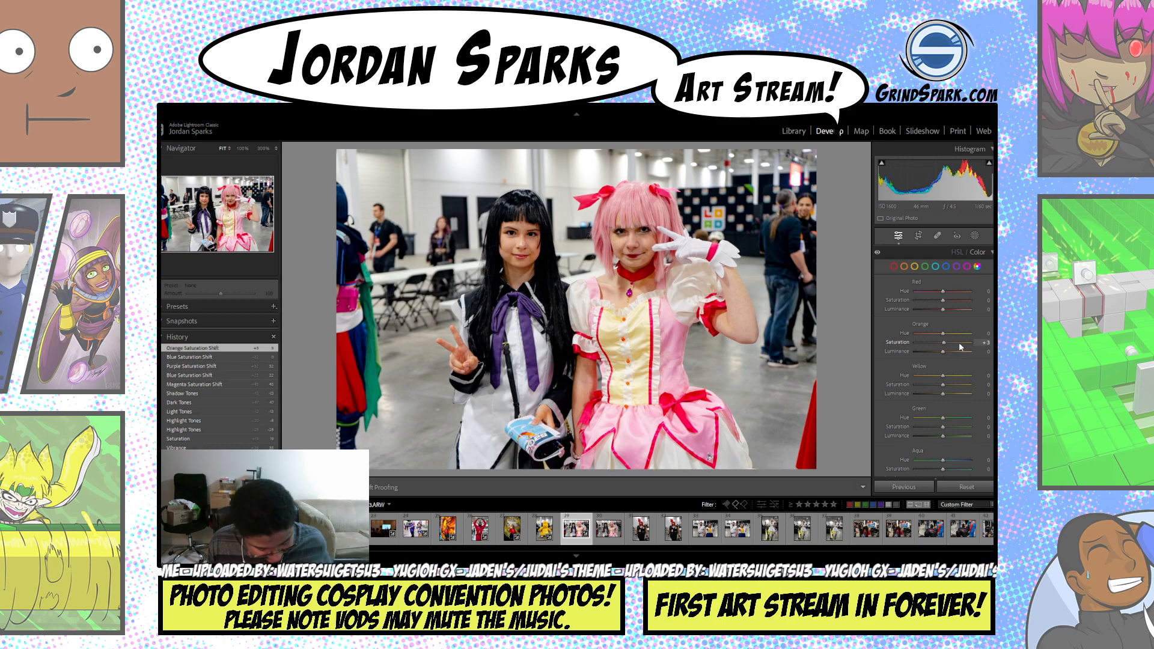
key("ctrl+z")
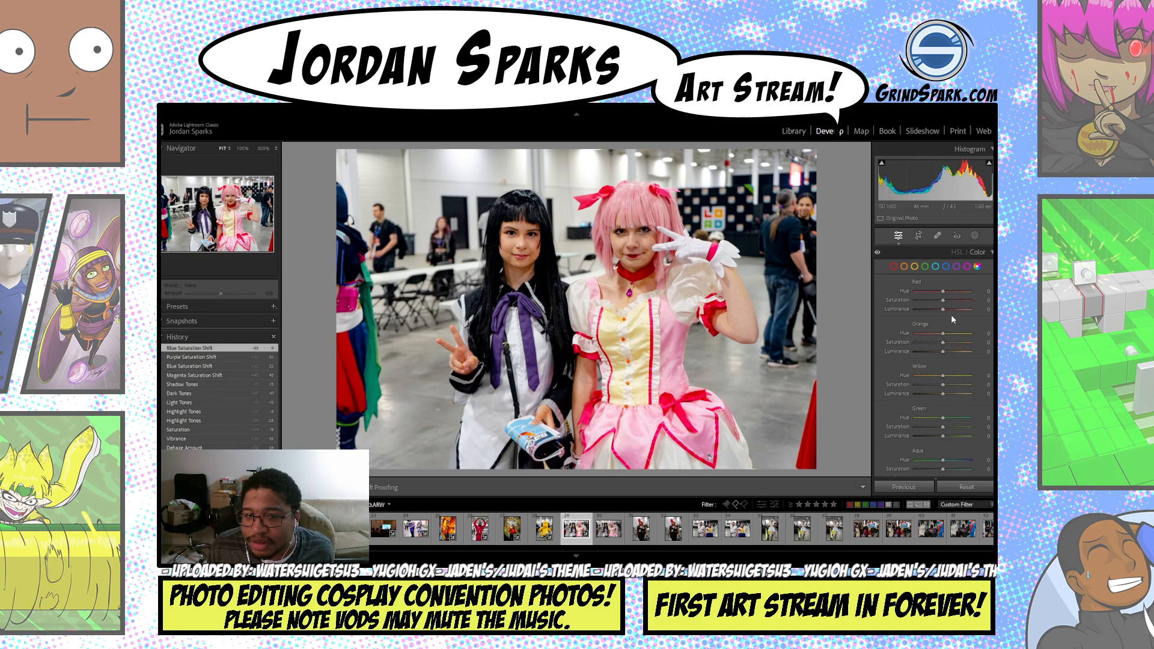
- Set Red saturation to +18 and Orange luminance to +10 in the color mixer
left_click(953, 300)
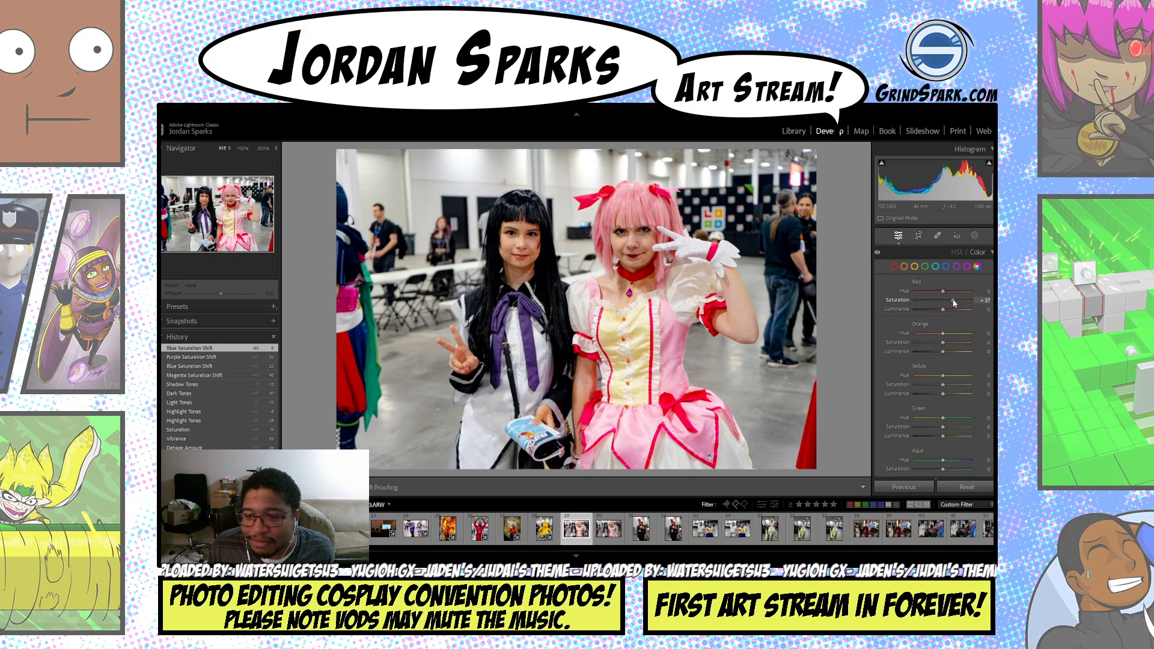
left_click_drag(953, 303, 951, 303)
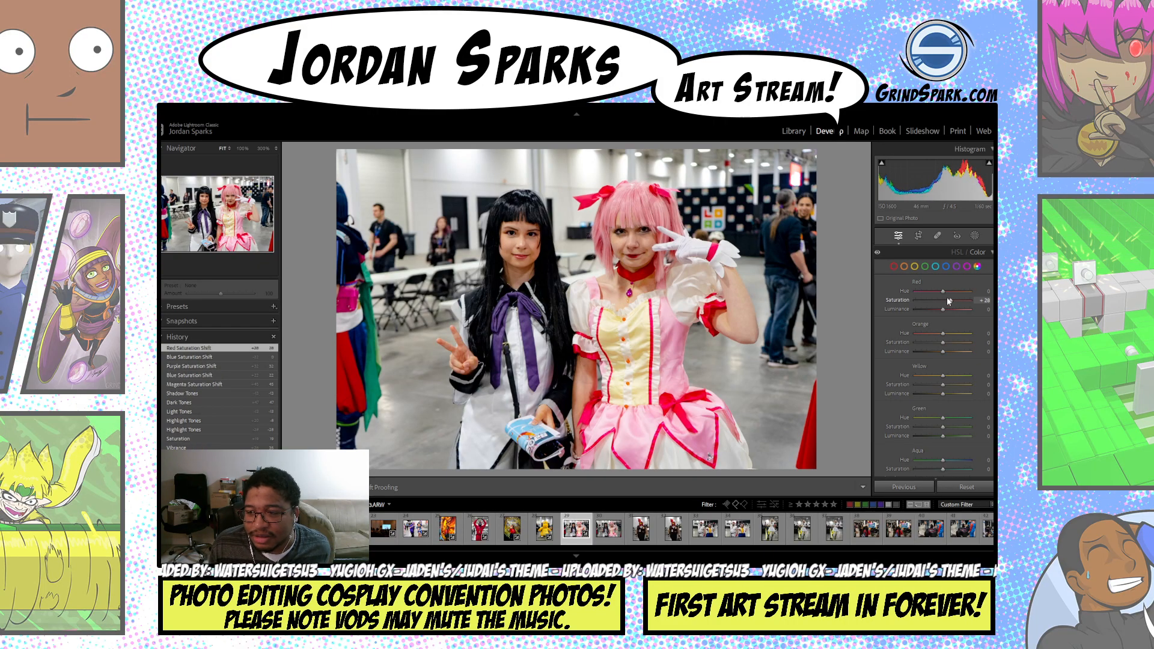
mouse_move(953, 352)
left_mouse_down()
mouse_move(992, 353)
mouse_move(945, 353)
left_mouse_up()
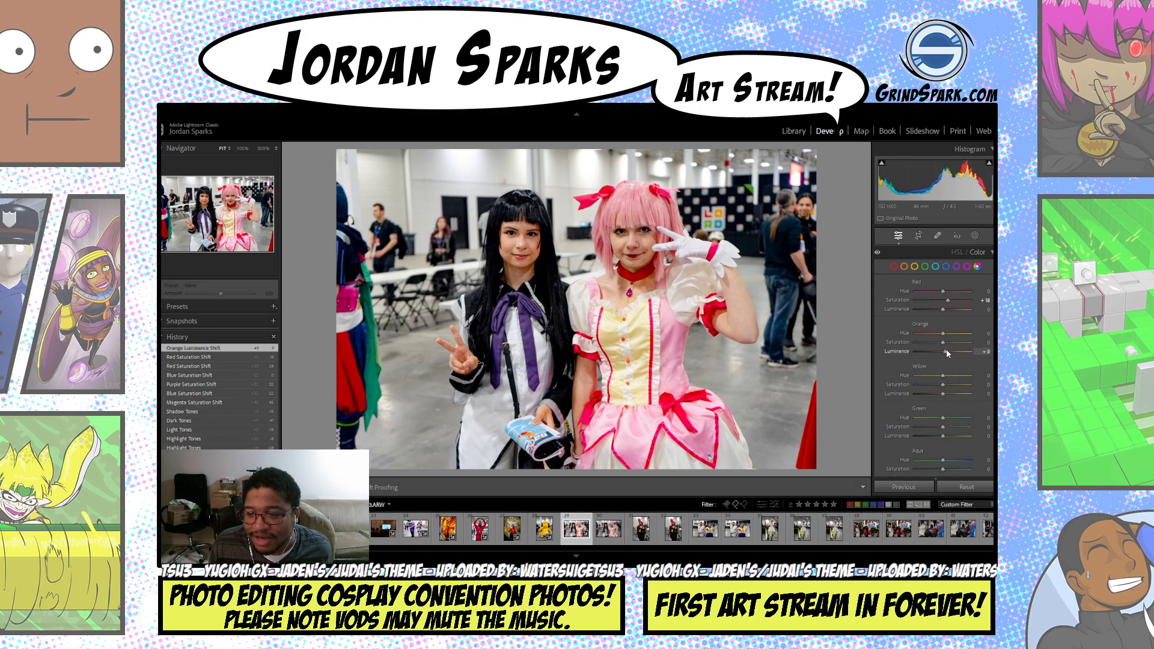
left_click_drag(948, 353, 948, 354)
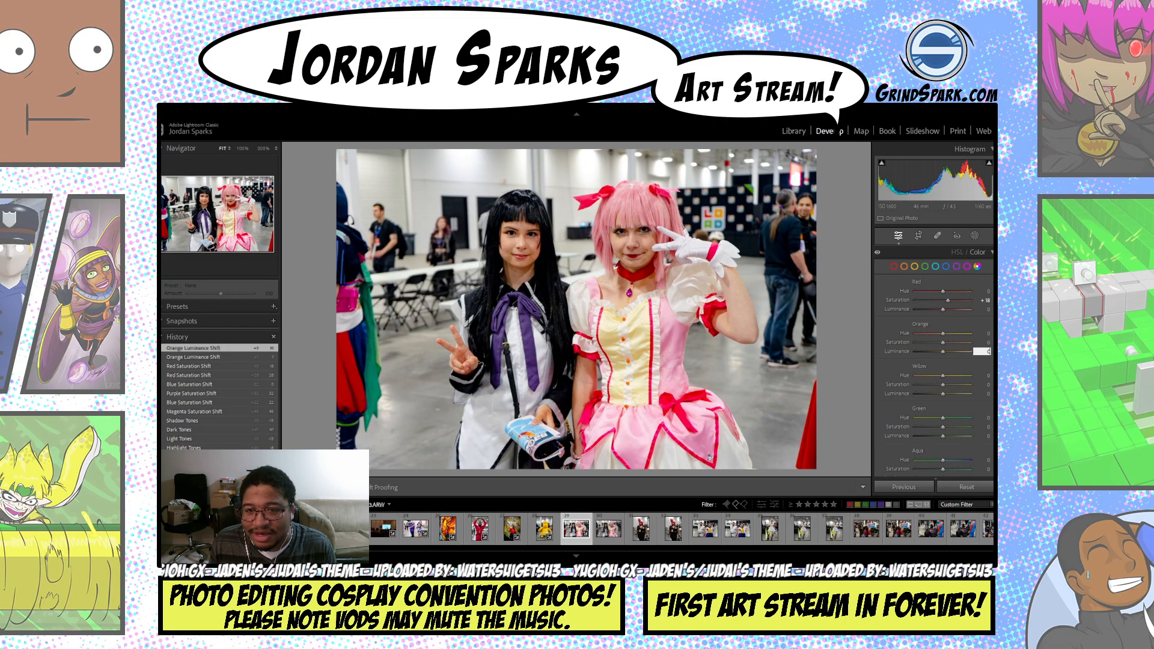
key("ctrl+z")
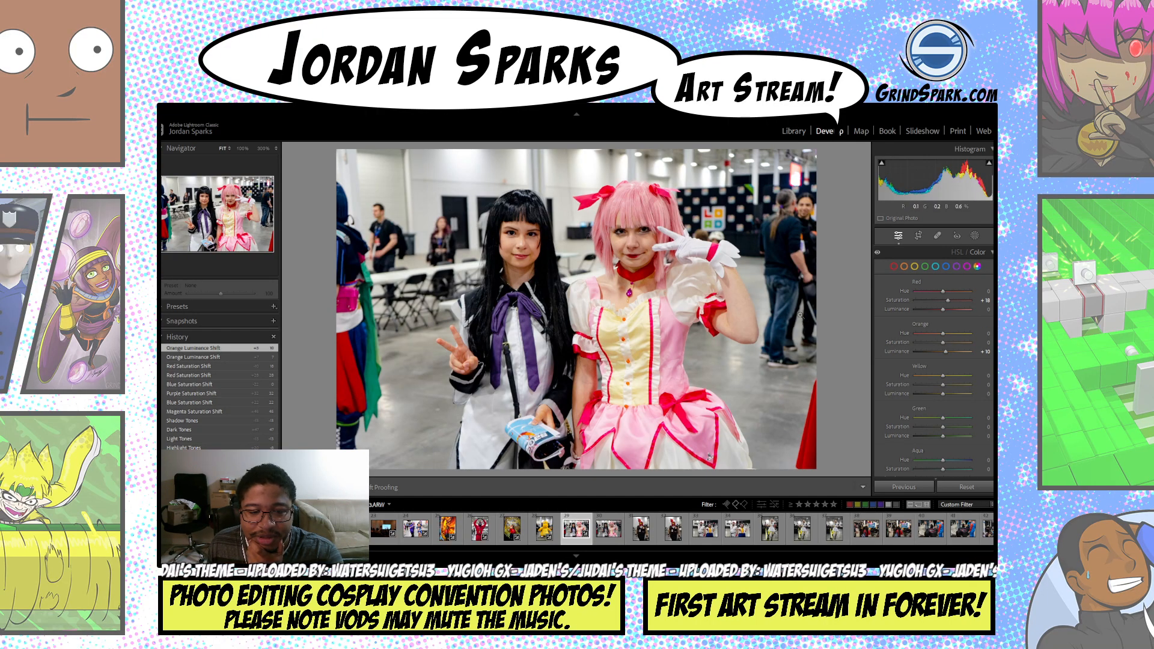
- In the color grading, adjust the Midtones luminance, slightly lower the Highlights luminance and slightly raise the Shadows luminance
scroll(935, 360, "down", 10)
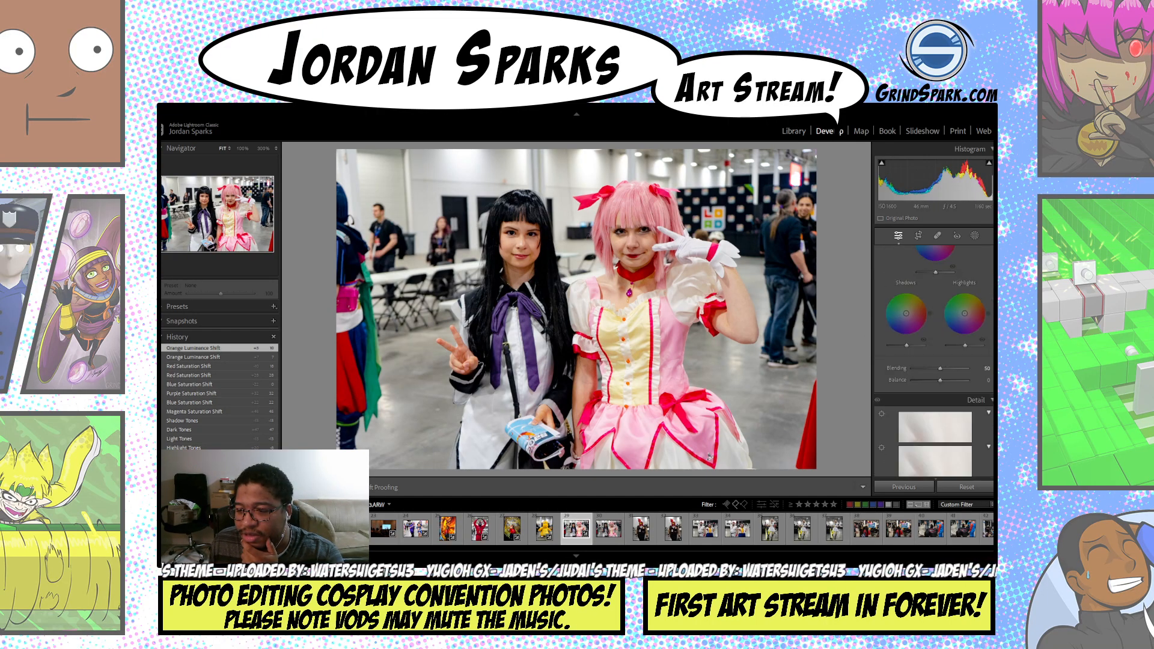
scroll(949, 340, "up", 1)
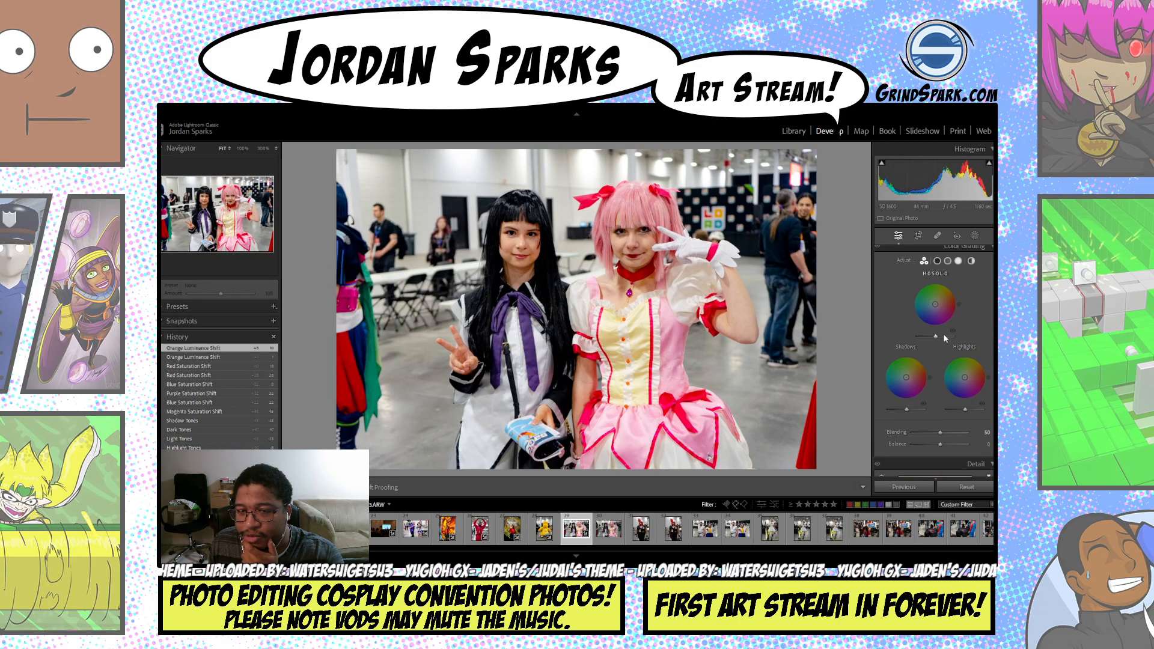
left_click(945, 338)
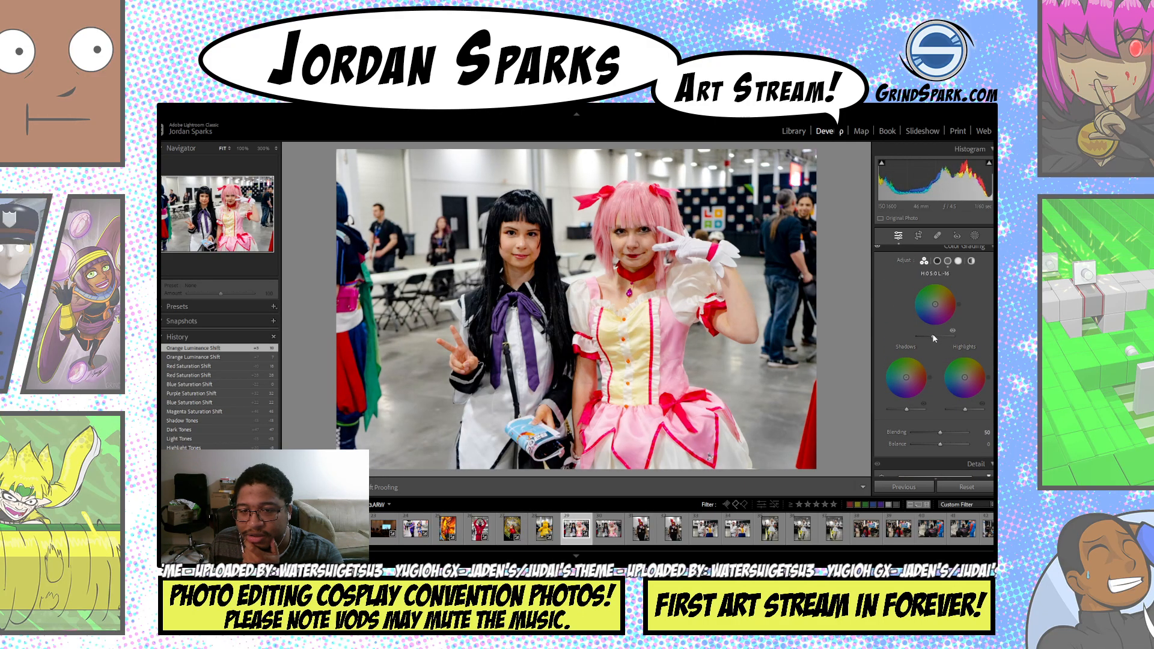
left_click(979, 411)
left_click_drag(954, 409, 908, 409)
left_click(917, 410)
- Set the manual Luminance noise reduction to 20 on the duo photo
scroll(933, 355, "down", 5)
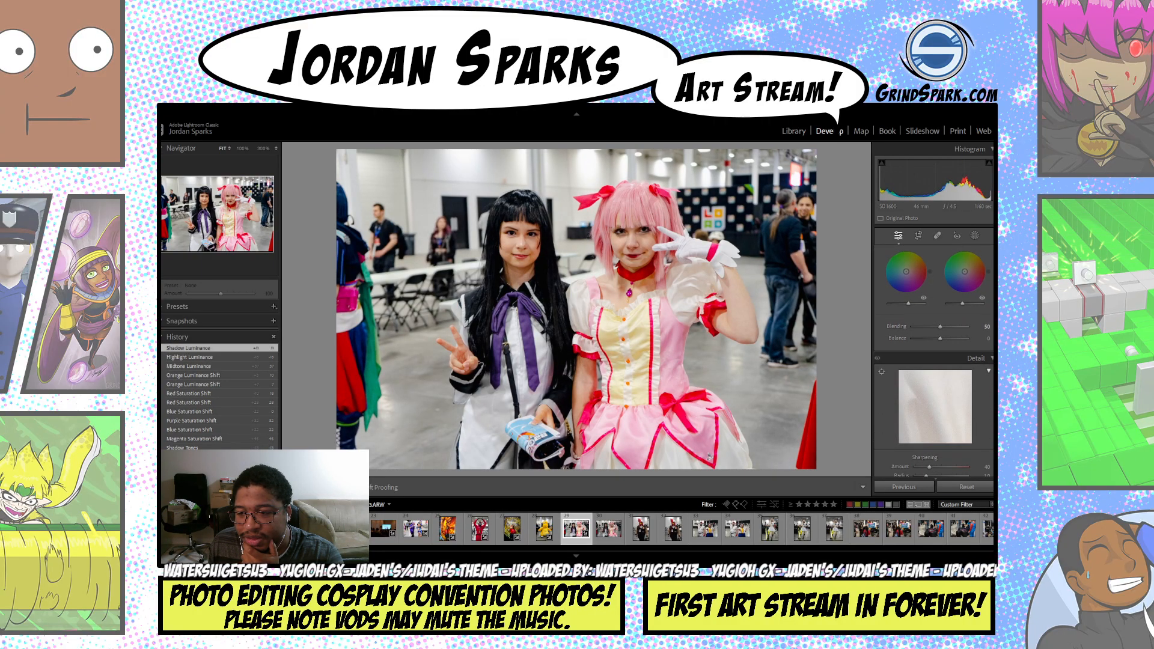
scroll(938, 386, "down", 1)
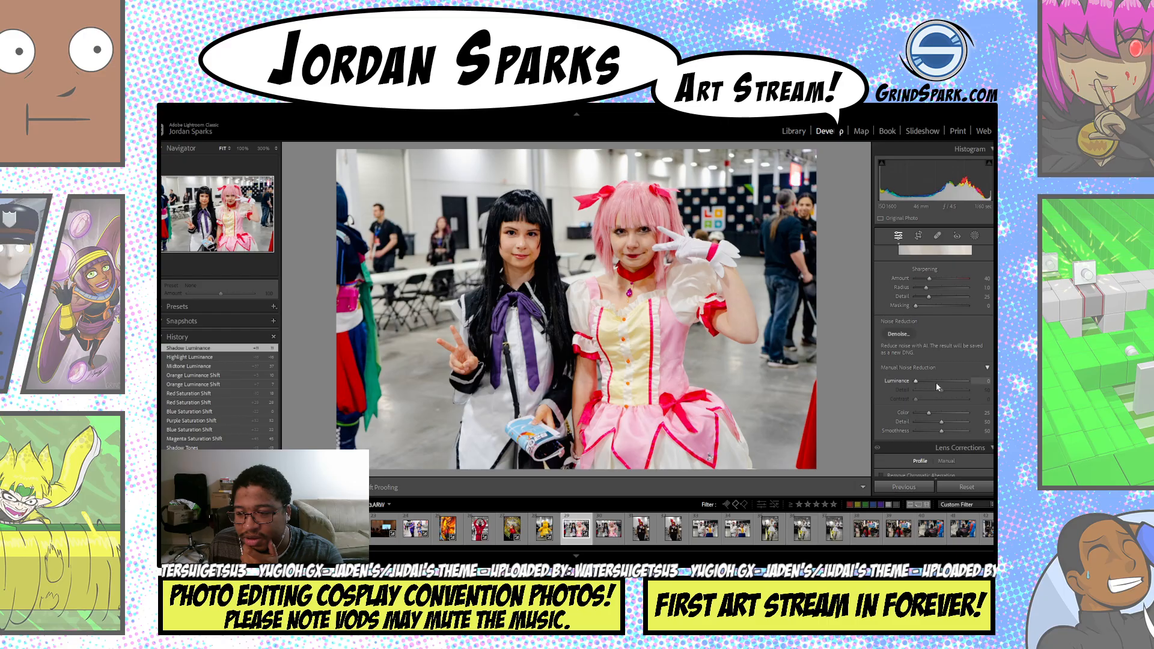
scroll(931, 385, "up", 1)
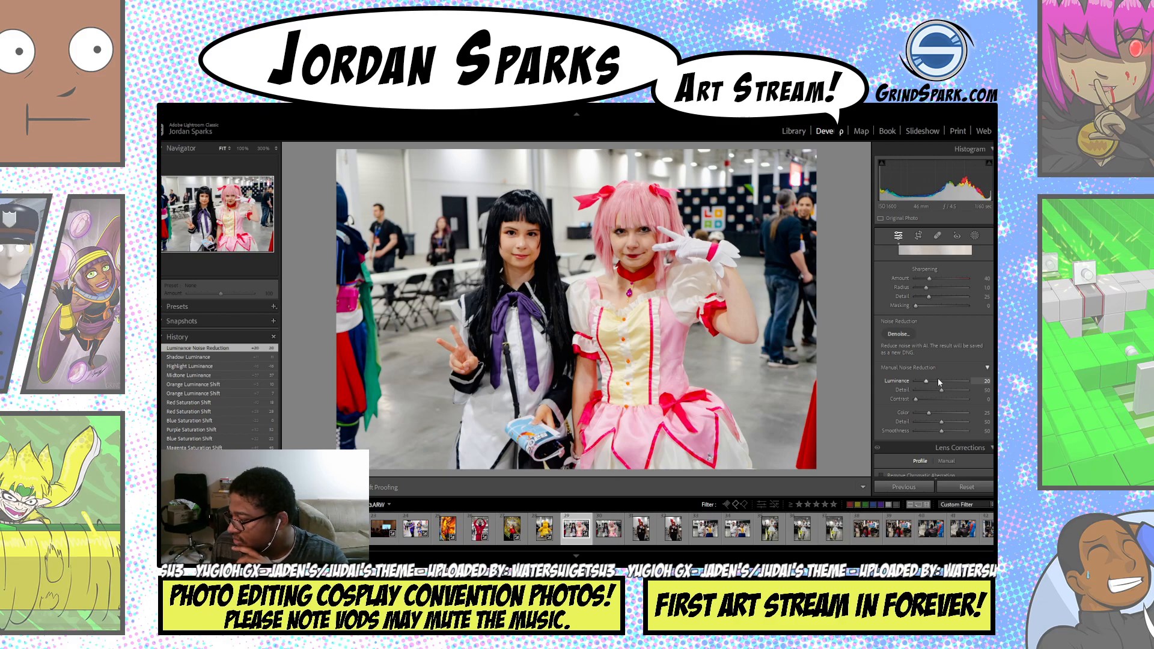
- Slightly darken the duo photo's edges by lowering the post-crop vignette amount
scroll(940, 382, "down", 2)
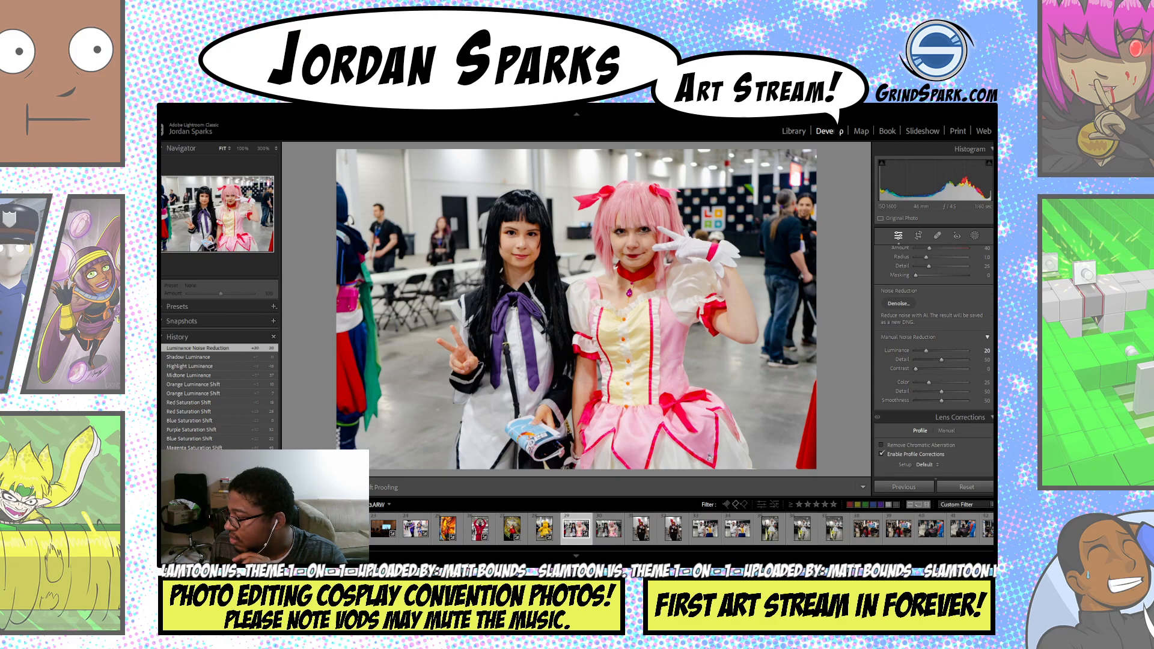
scroll(934, 348, "down", 10)
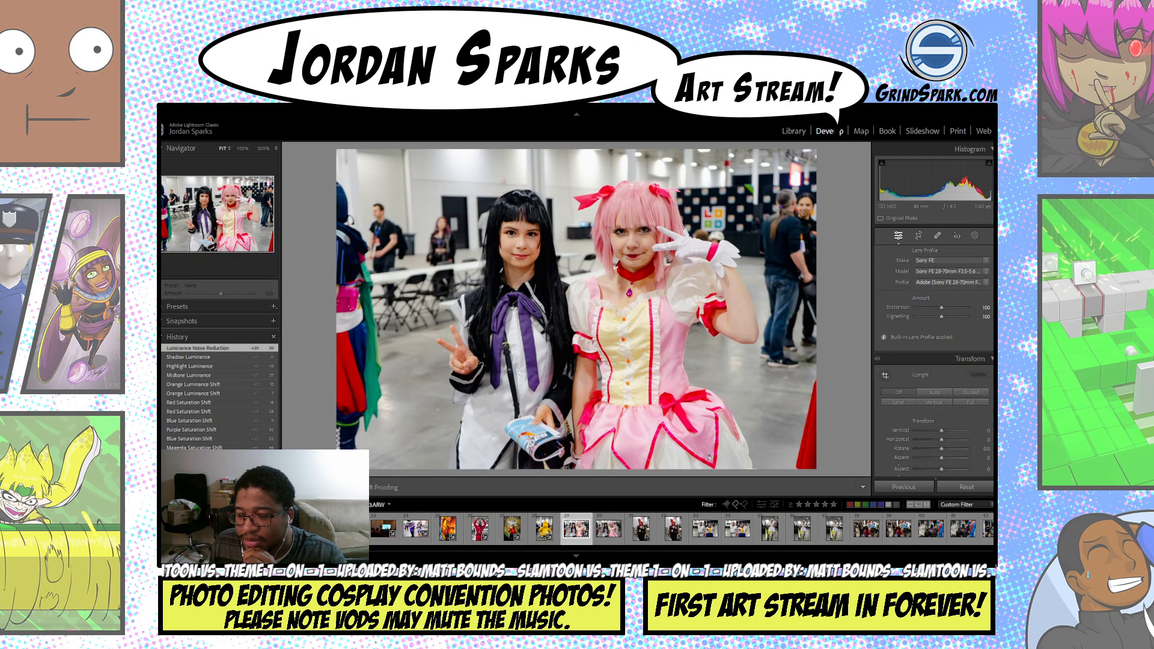
scroll(934, 349, "down", 5)
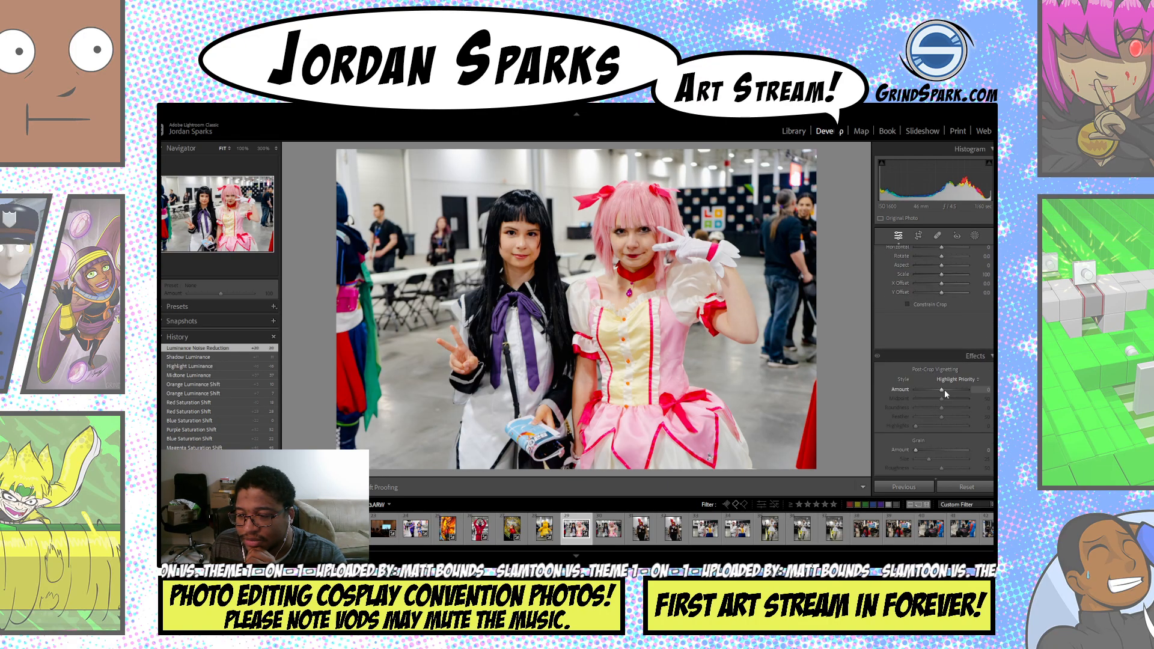
key("Down")
key("Down")
key("Down")
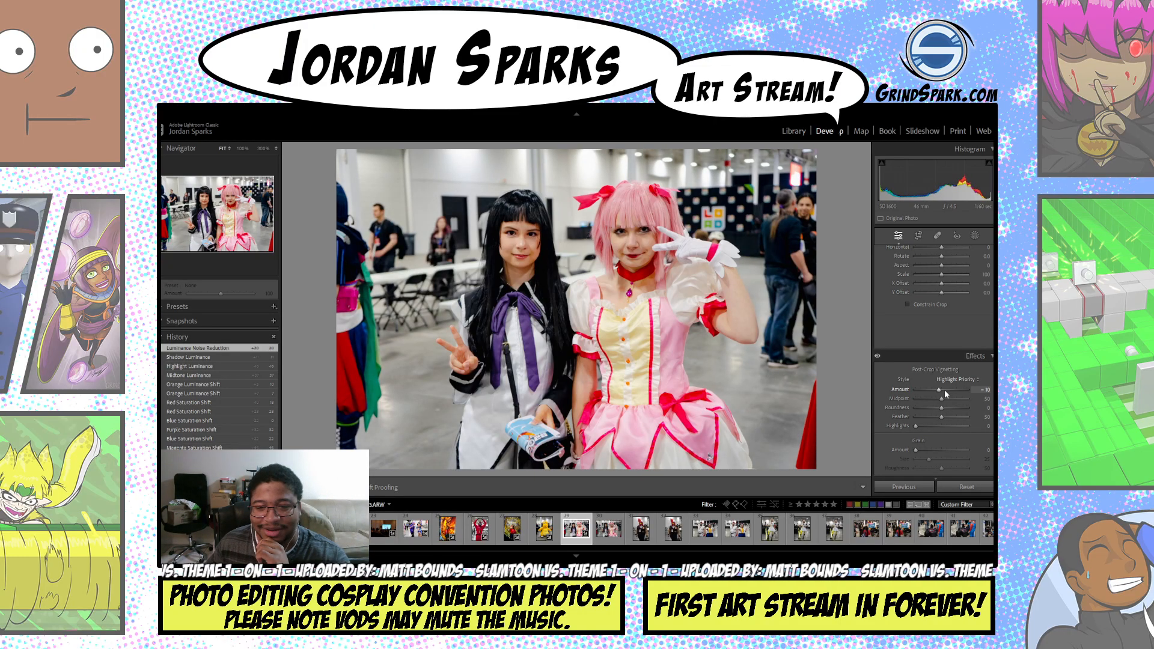
- Set the duo photo's post-crop vignette amount to -20 and the Green Primary saturation in Calibration to +30
key("Down")
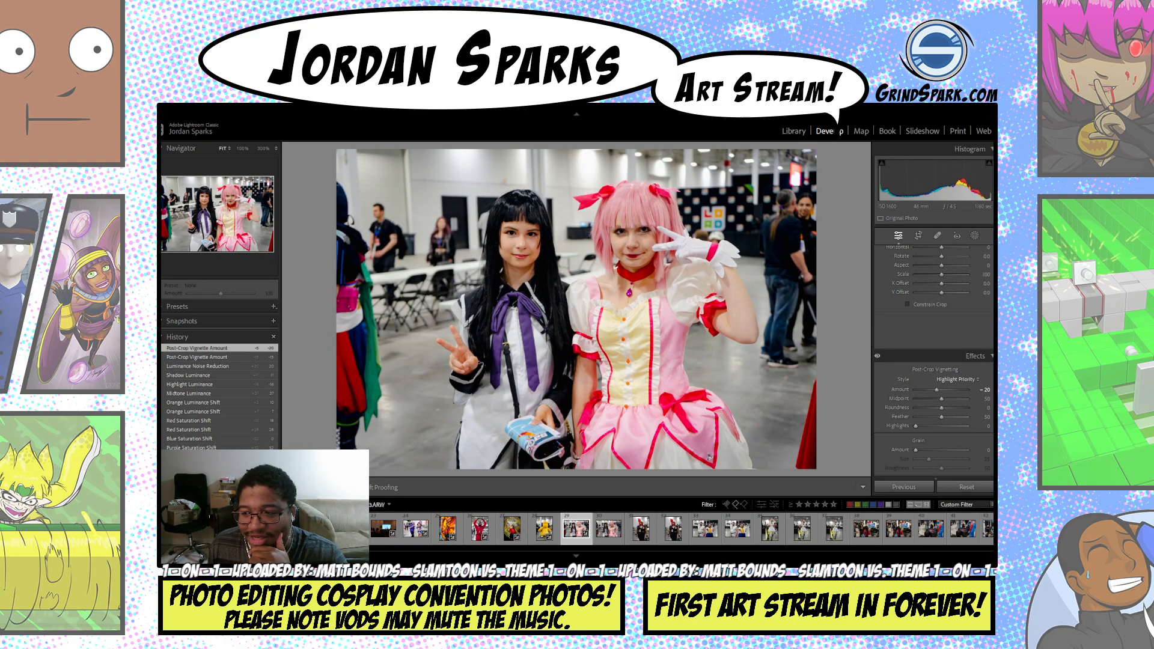
scroll(934, 358, "down", 5)
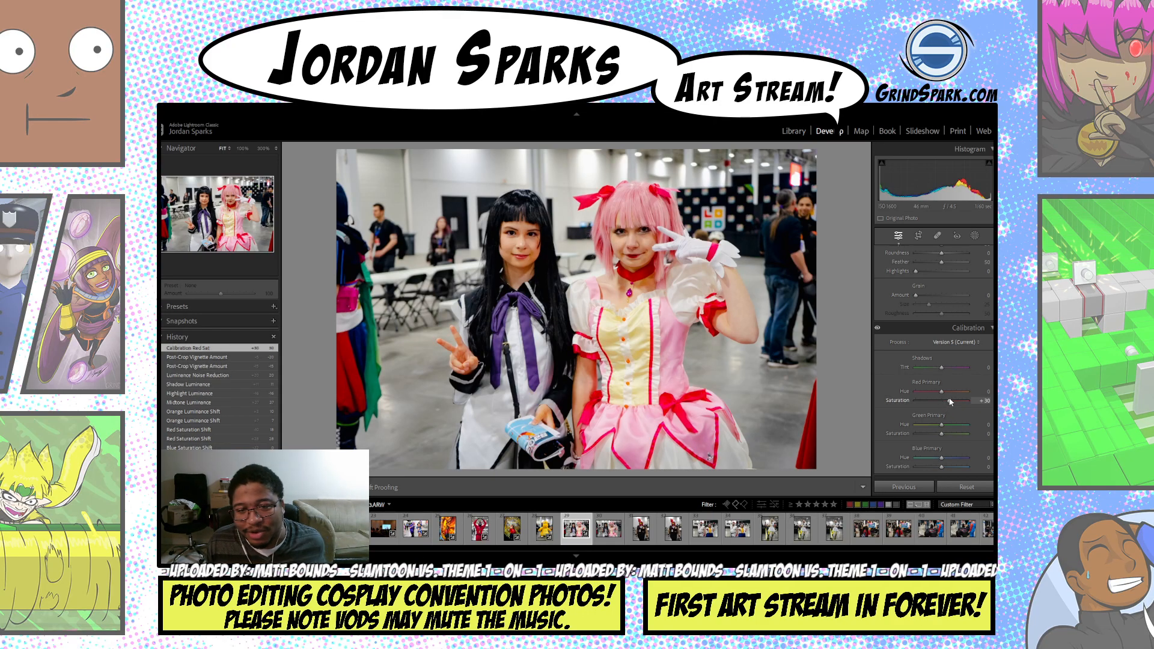
left_click_drag(941, 466, 955, 434)
key("ctrl+z")
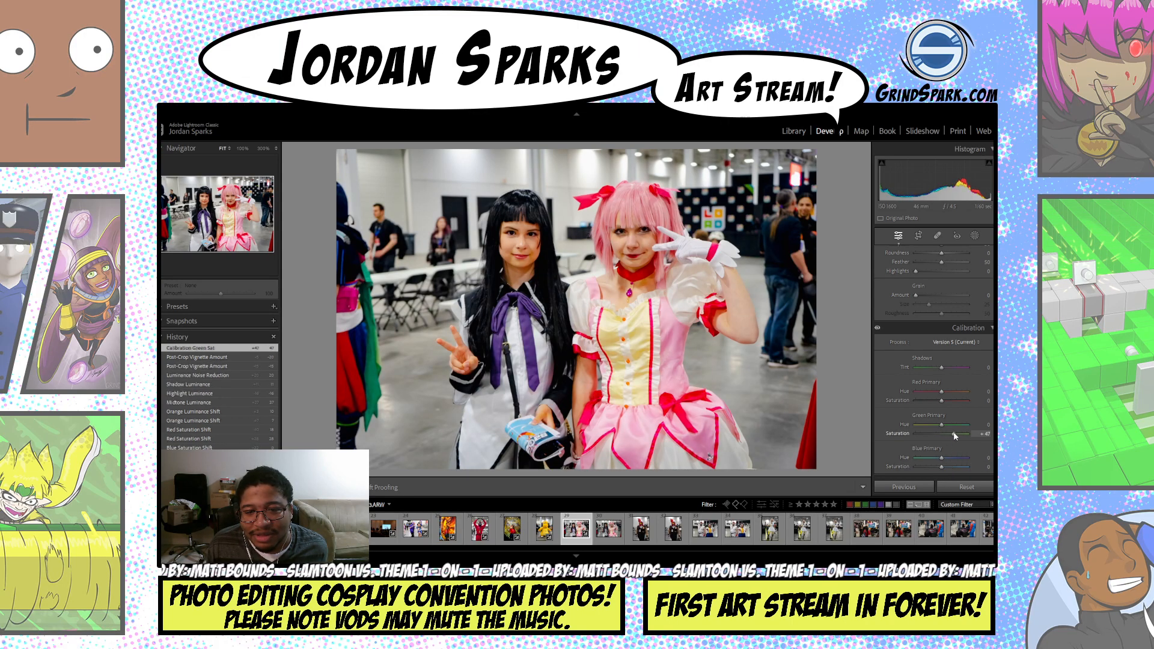
key("ctrl+z")
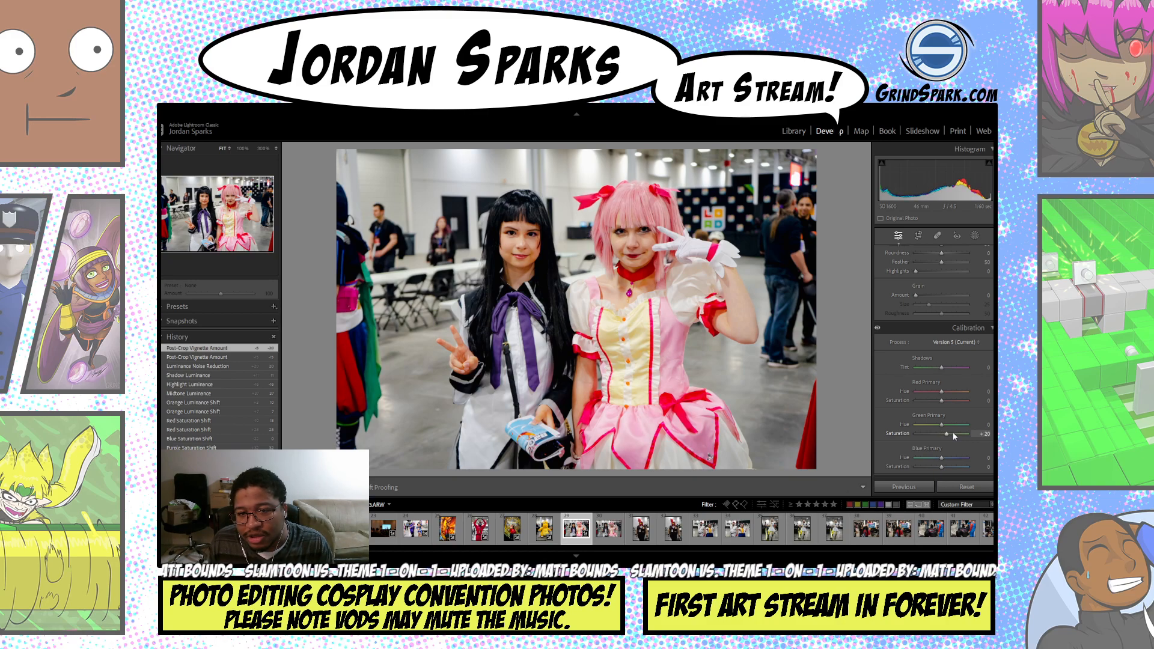
key("Up")
key("Up")
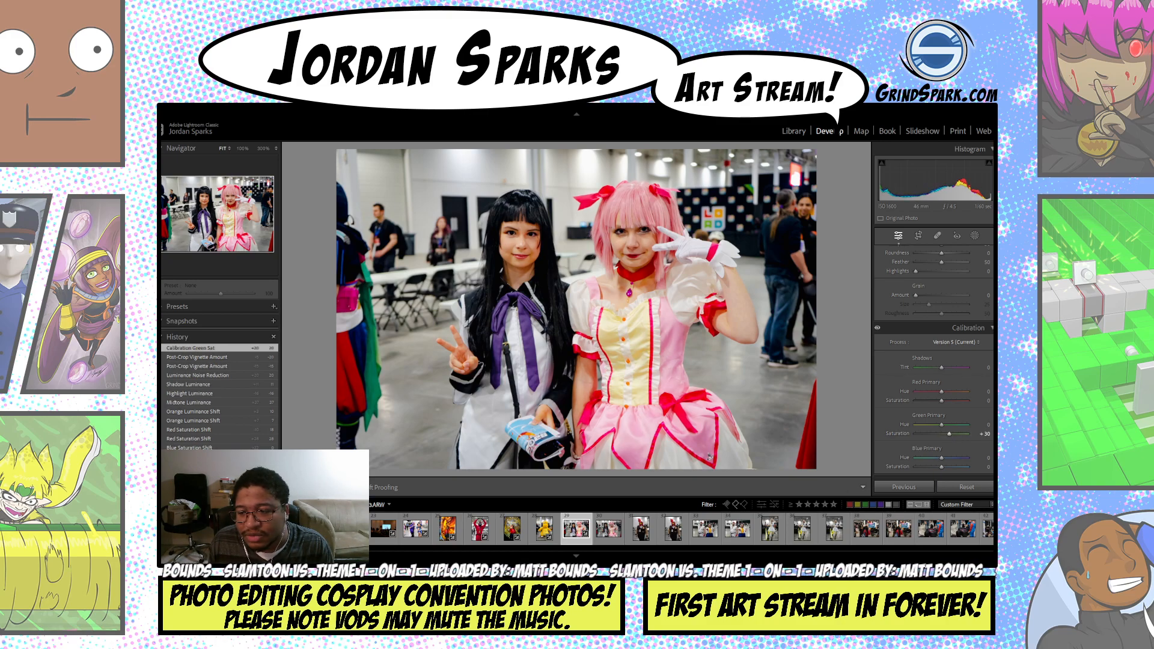
- Fine-tune the duo photo's white balance with small temperature and tint changes, setting Temp to 3850
scroll(934, 331, "up", 10)
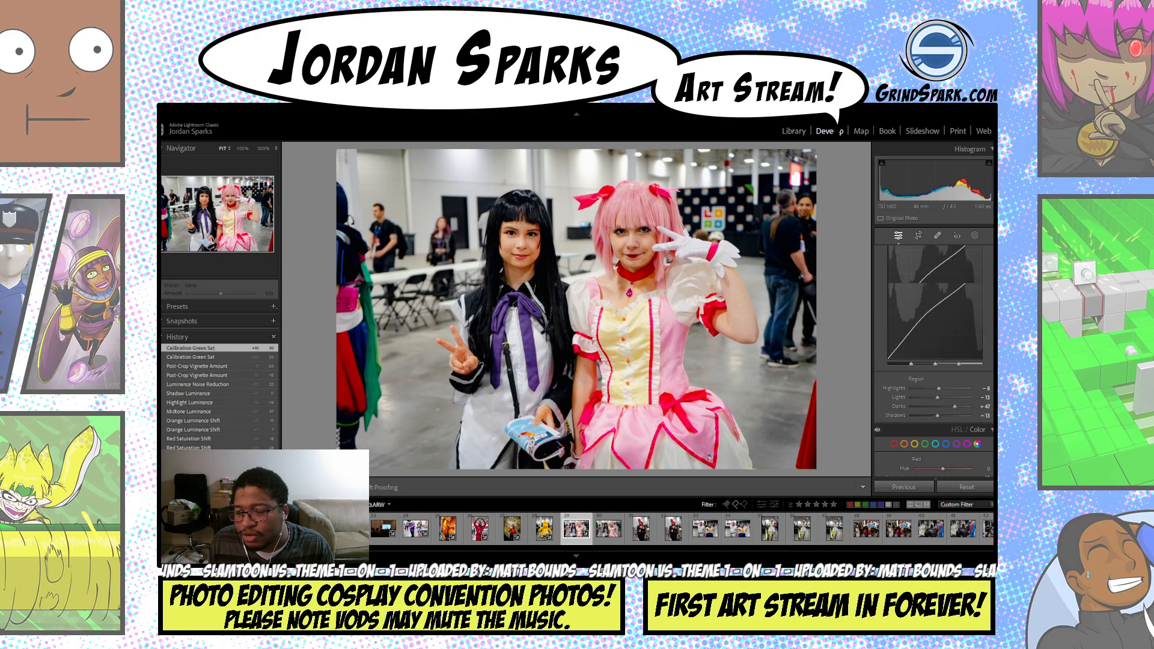
scroll(933, 361, "up", 3)
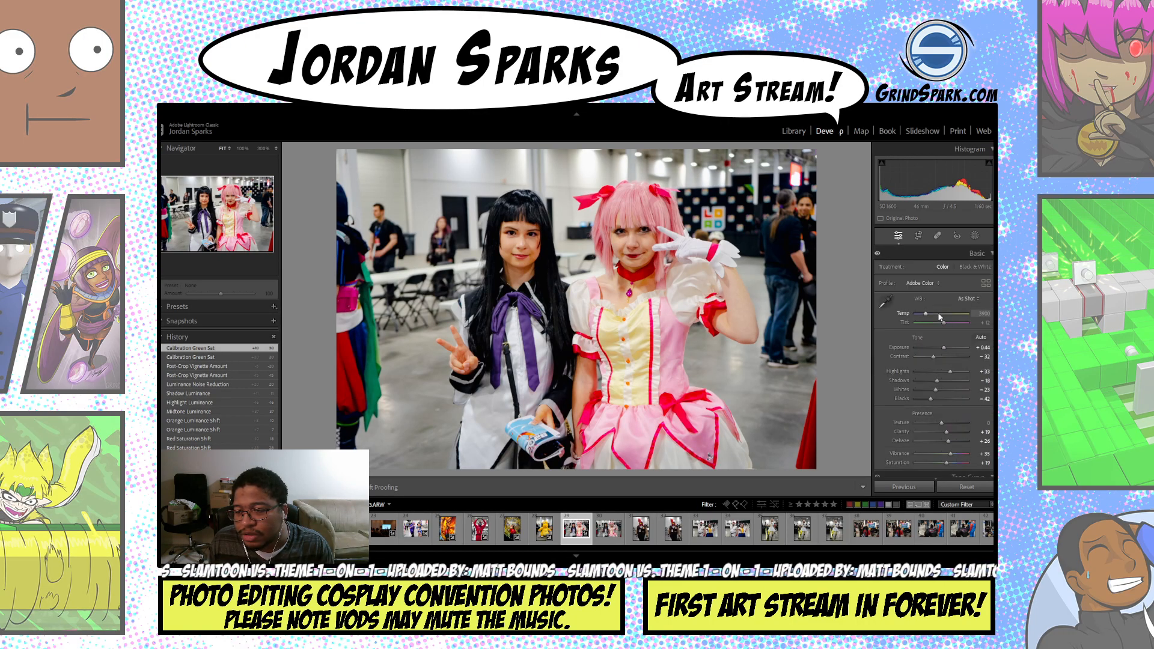
key("Up")
key("Down")
key("Up")
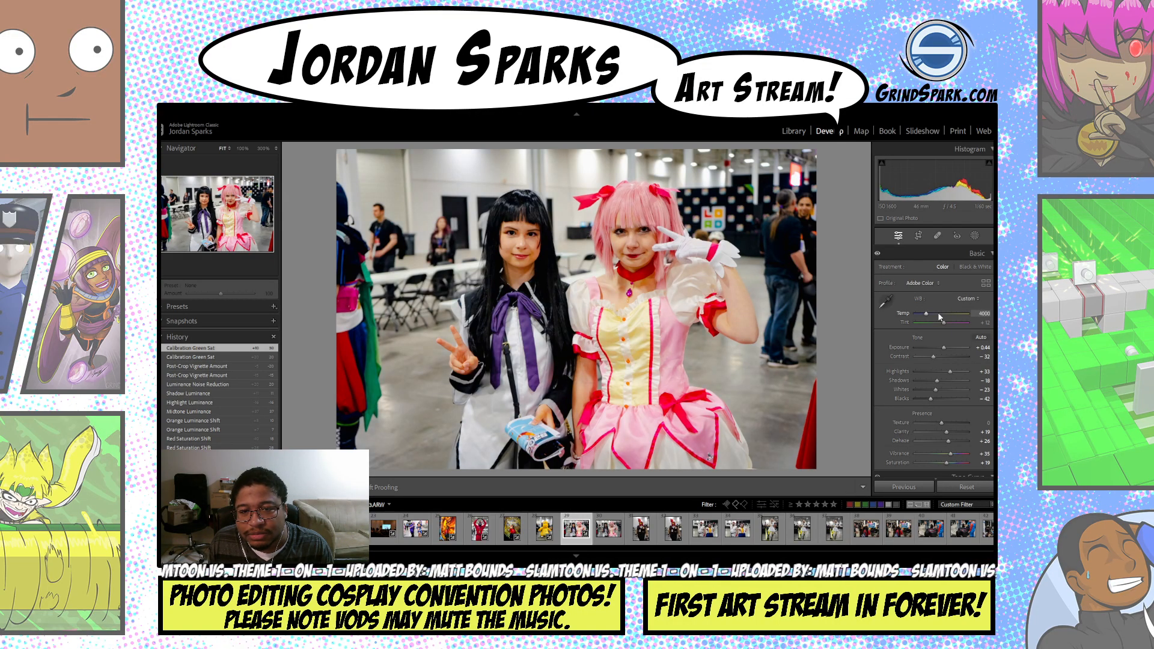
key("Down")
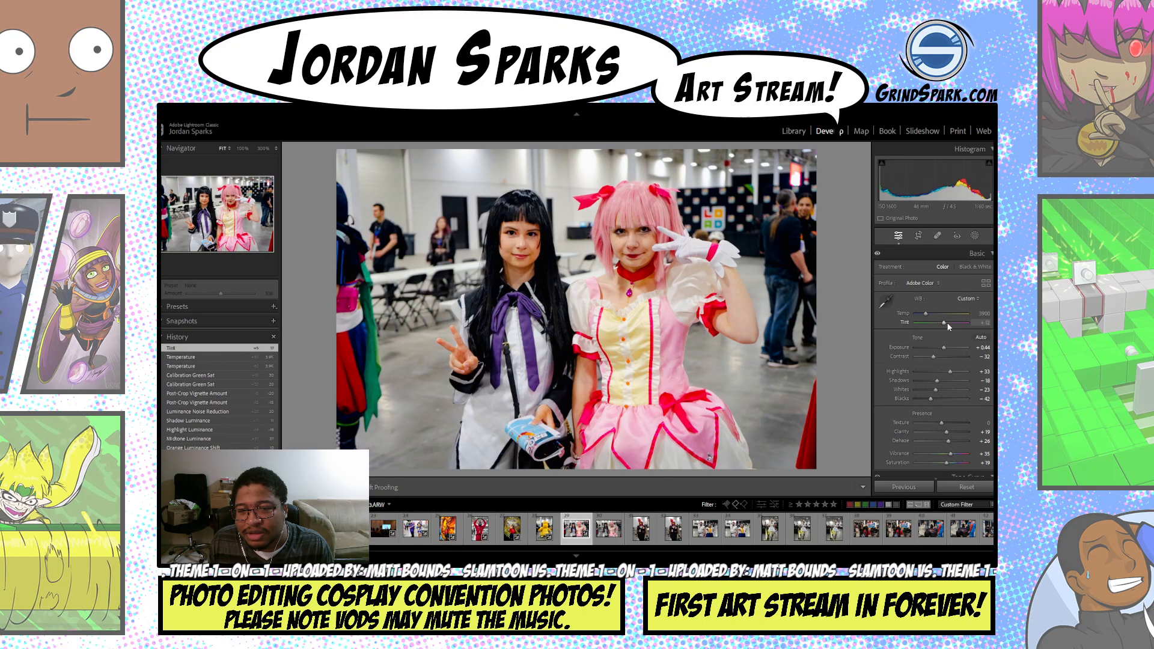
key("Up")
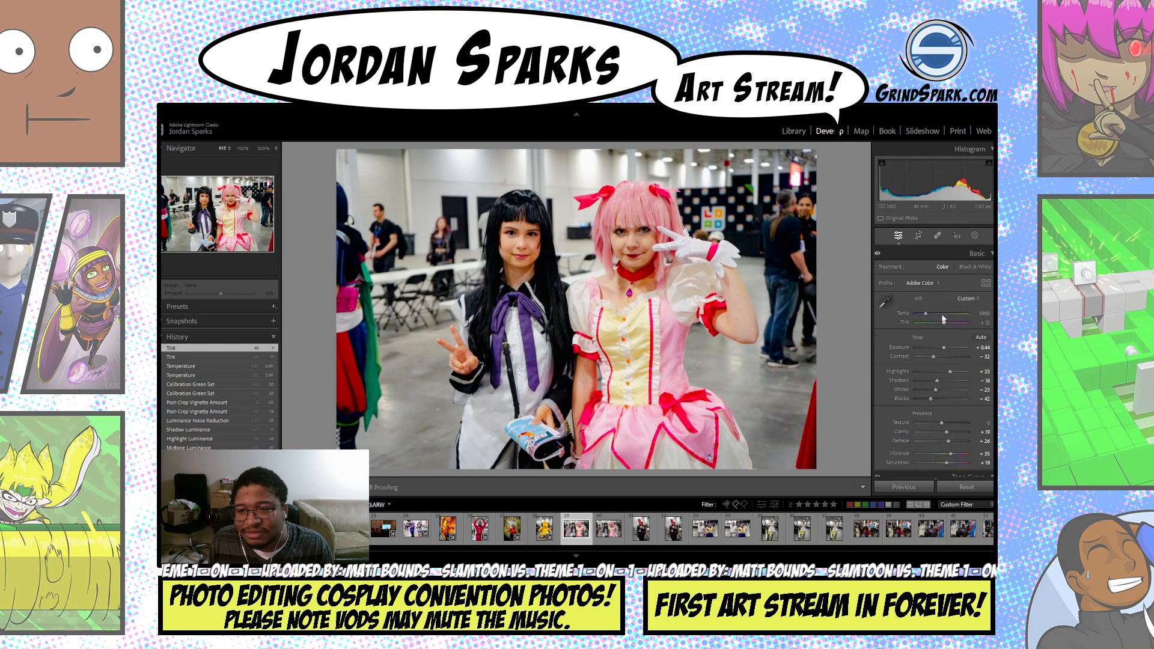
key("Up")
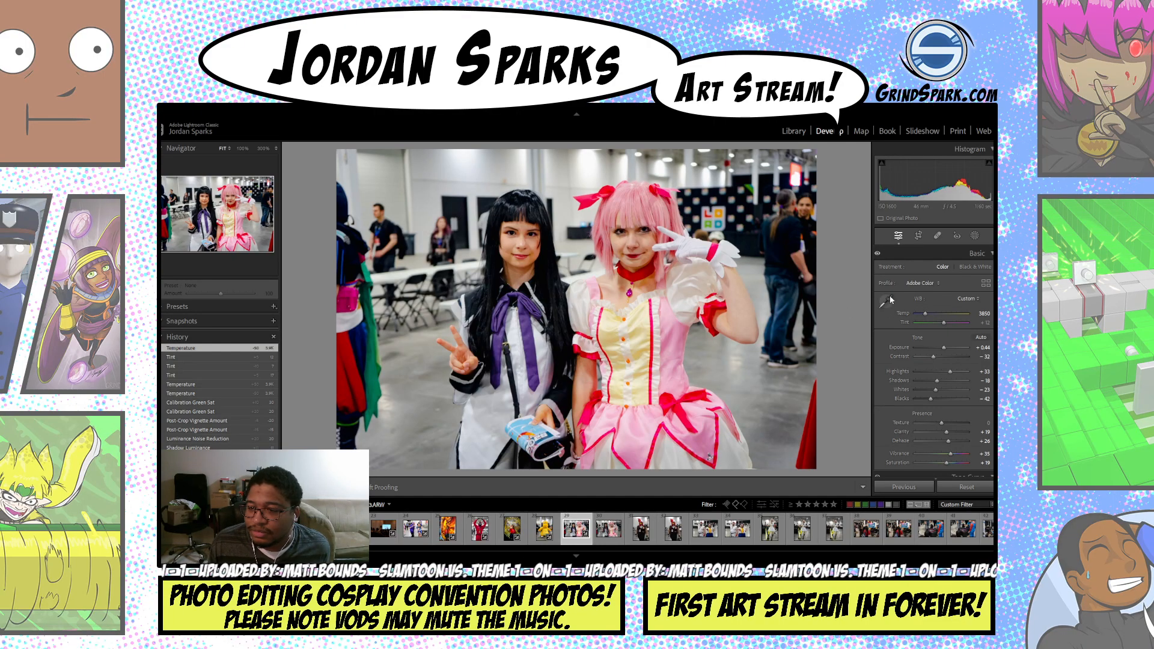
- Raise the duo photo's Exposure to +0.64
scroll(934, 361, "down", 10)
scroll(934, 361, "down", 10)
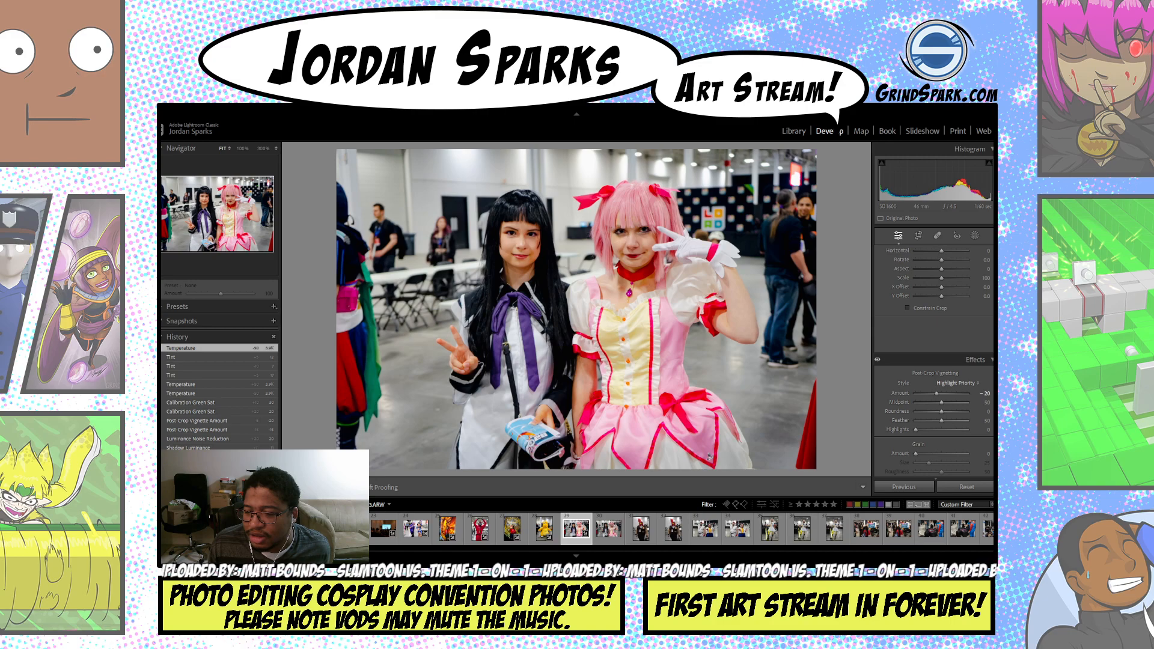
scroll(962, 300, "up", 20)
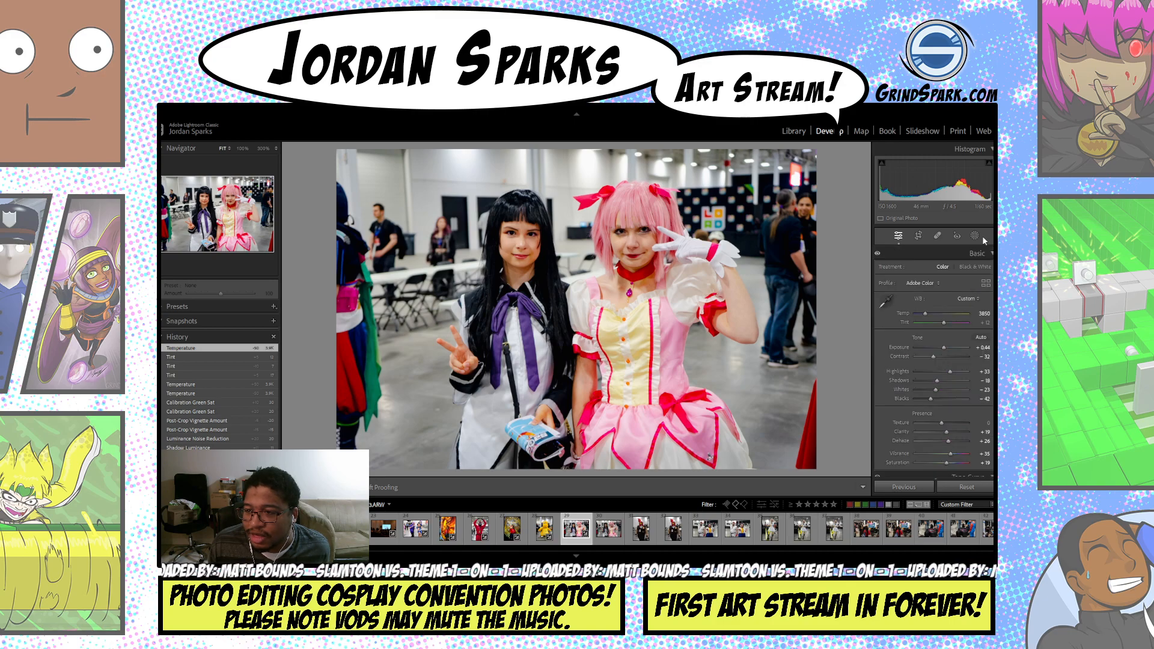
left_click_drag(947, 351, 949, 351)
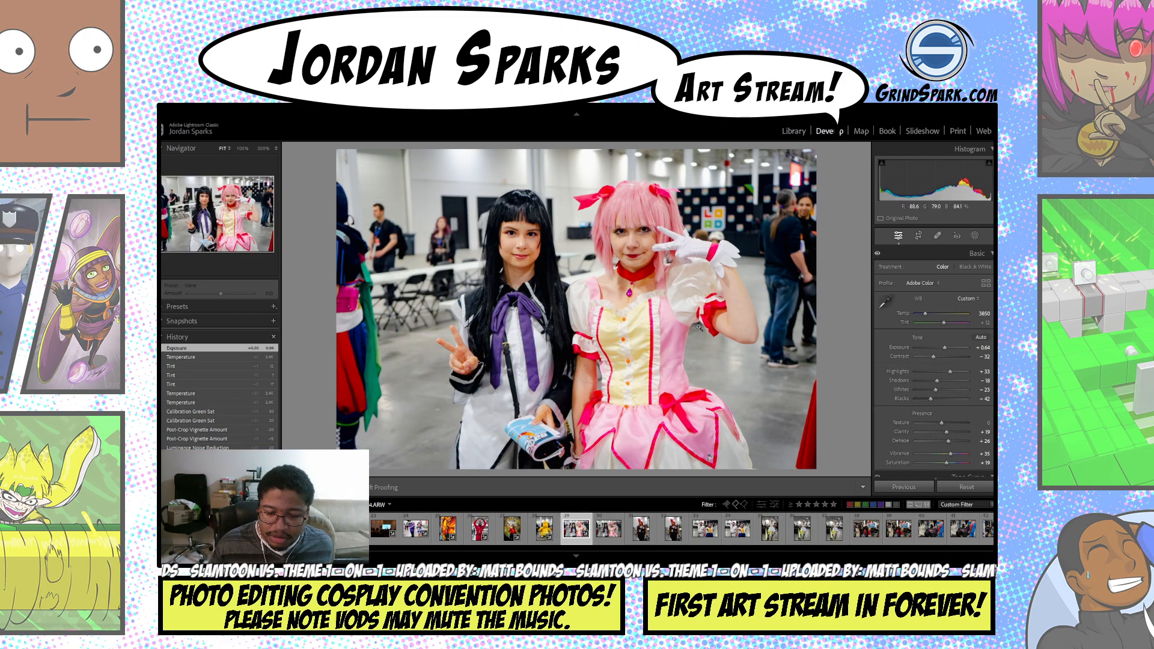
- Paste the edited photo's develop settings onto the next, near-identical duo shot and remove that duplicate
left_click(606, 532)
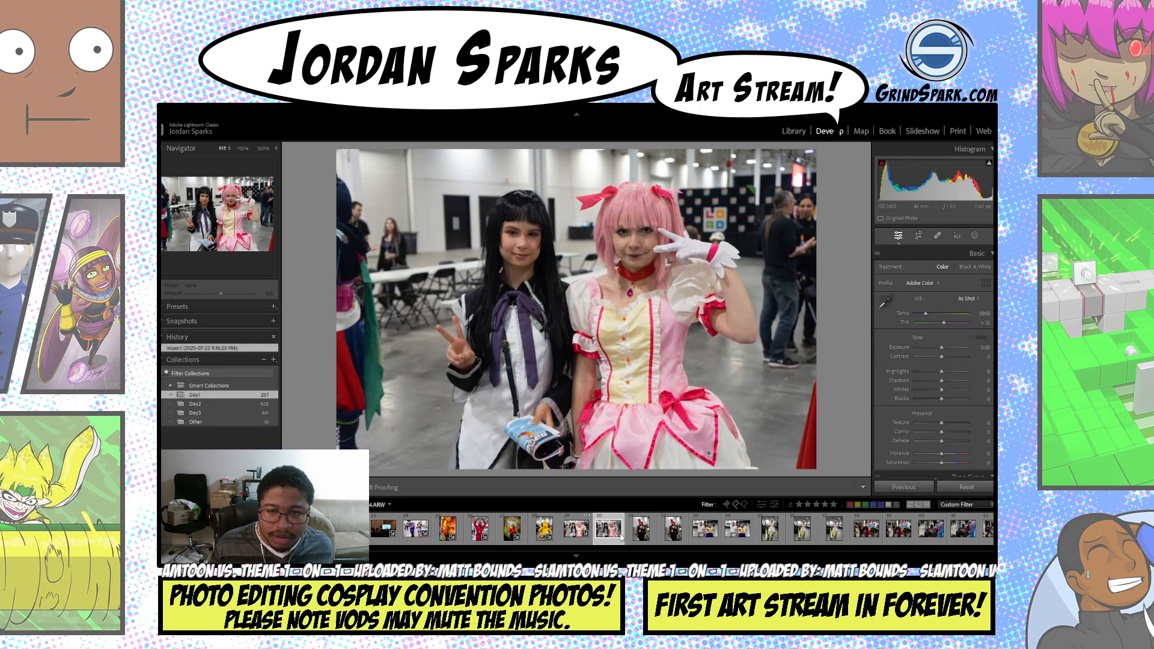
key("ctrl+shift+v")
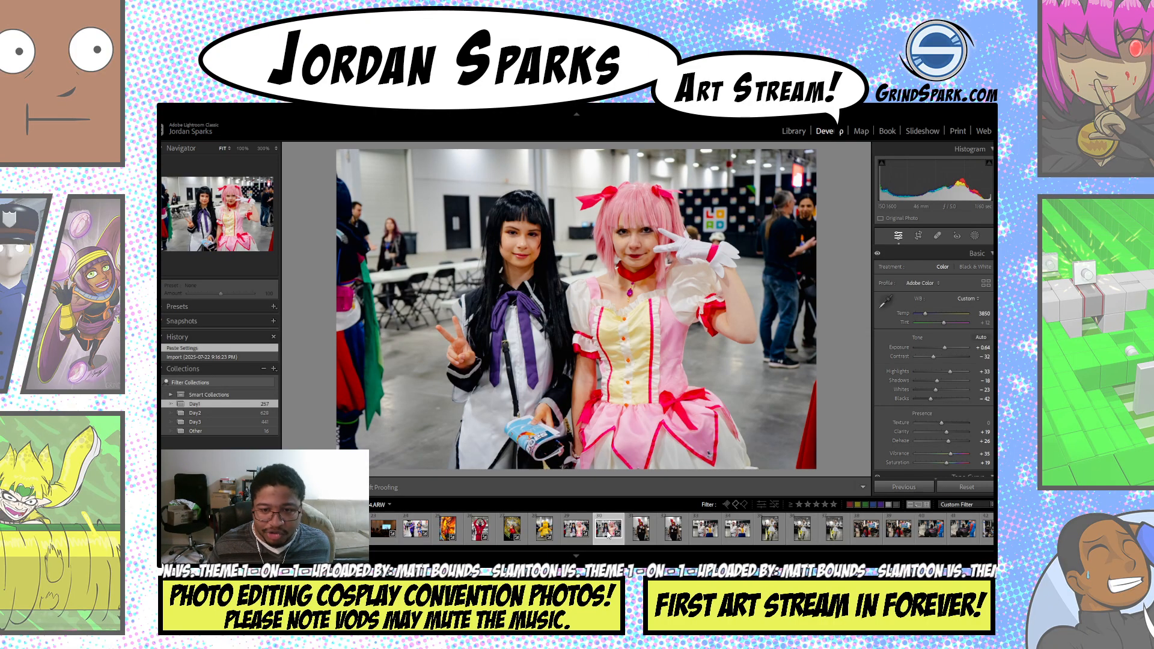
key("Delete")
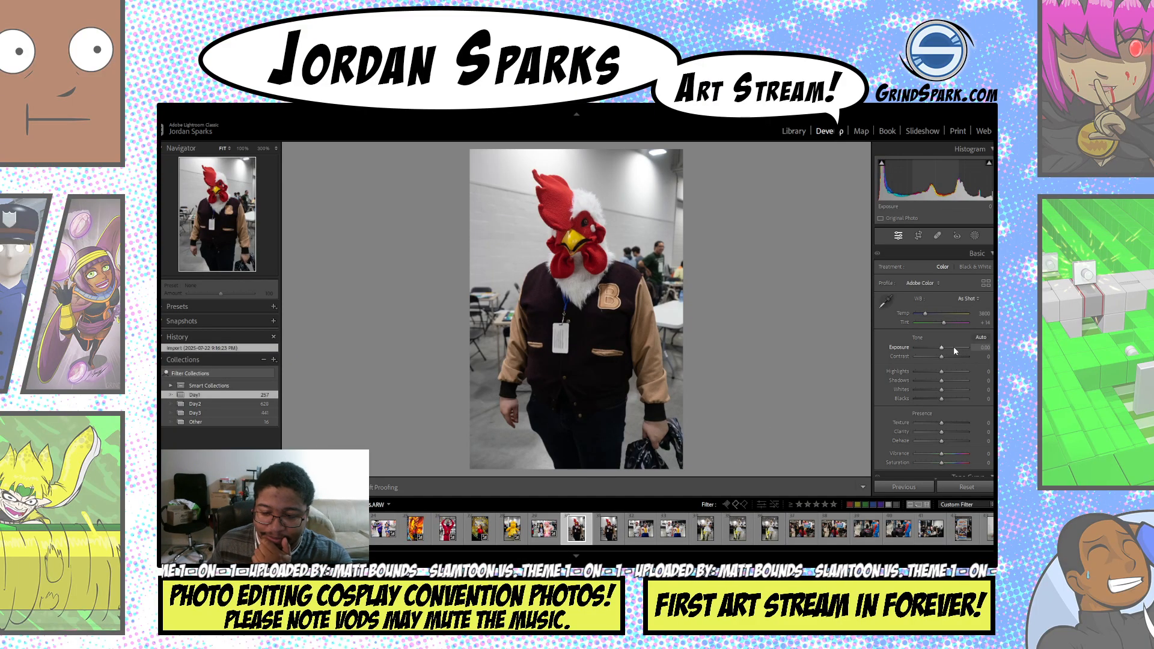
- Set Exposure to +0.50 and Contrast to +39 on the rooster-mask cosplayer photo
key("Up")
key("Up")
key("Up")
key("Up")
key("Up")
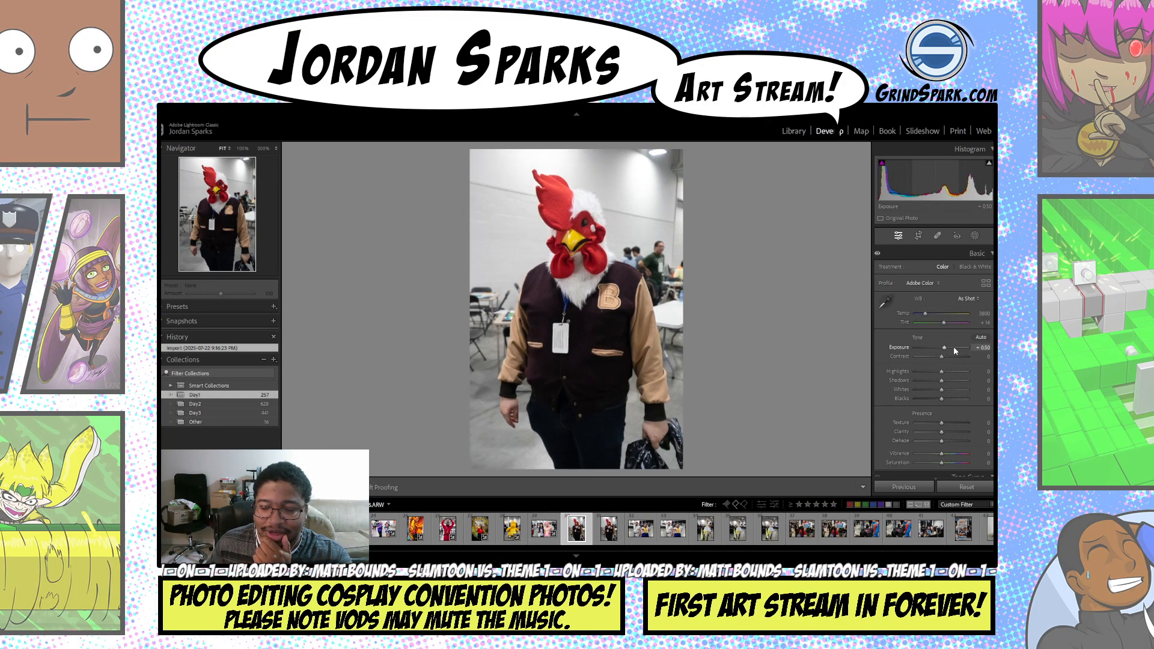
left_click(951, 357)
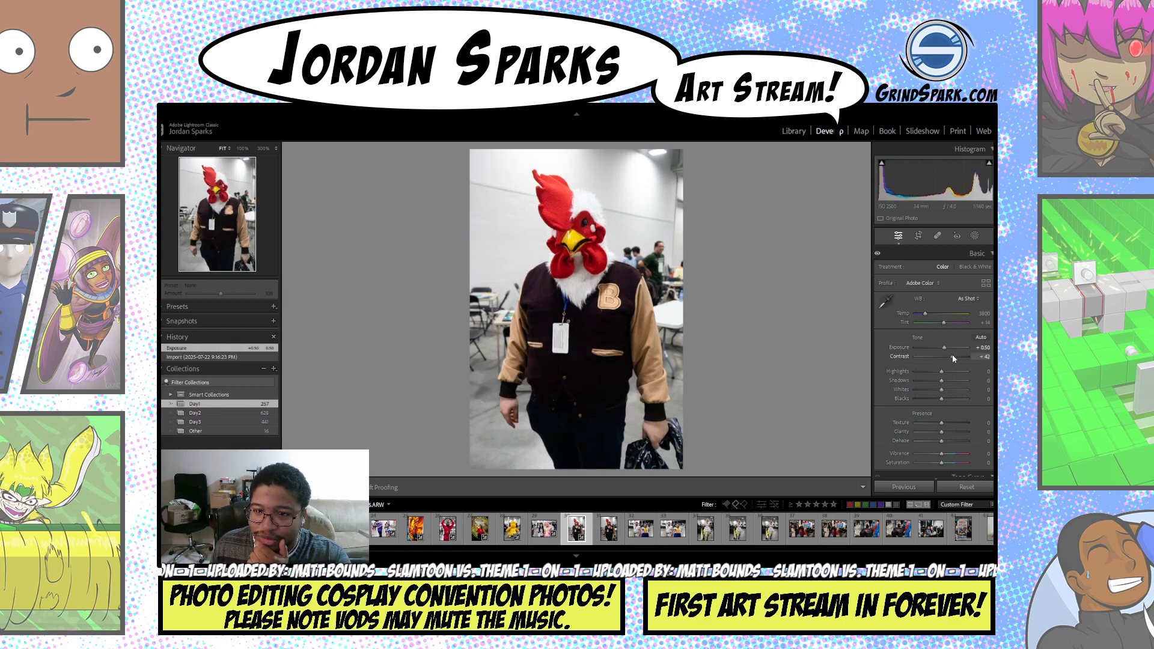
left_click_drag(951, 357, 952, 444)
- Set Highlights to -42, Shadows to +35, Whites to +32, Blacks to +35, Clarity to +12, Dehaze to +39, Vibrance to +26 and Saturation to +18
left_click(951, 383)
left_click(943, 390)
left_click(951, 442)
left_click(951, 454)
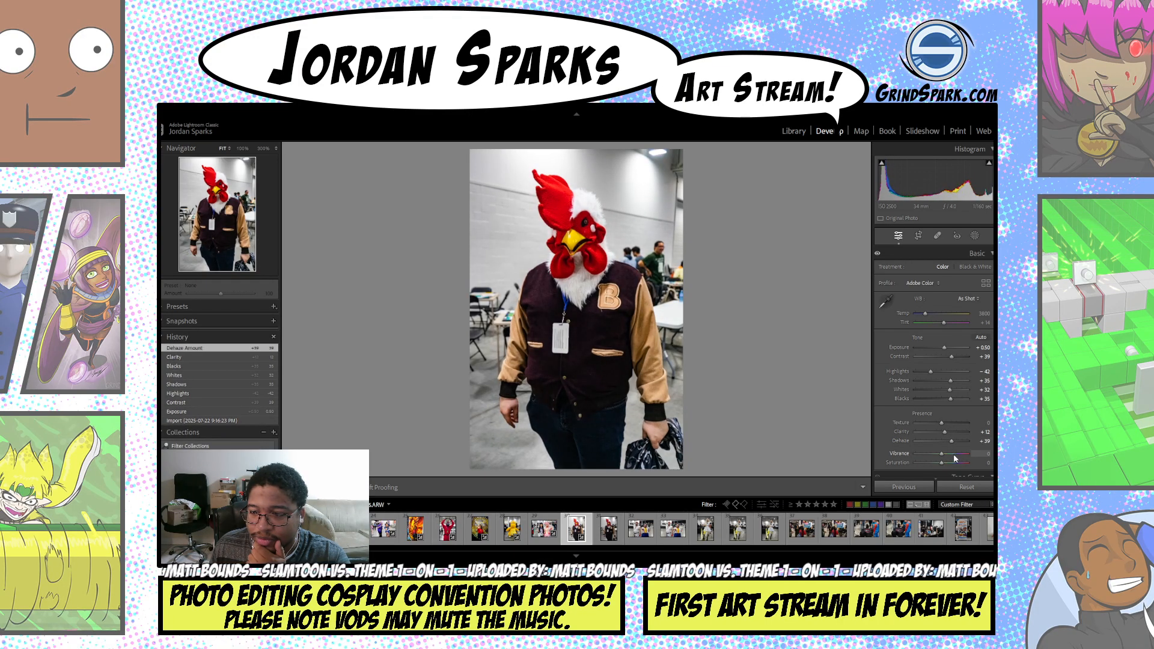
left_click_drag(948, 463, 948, 465)
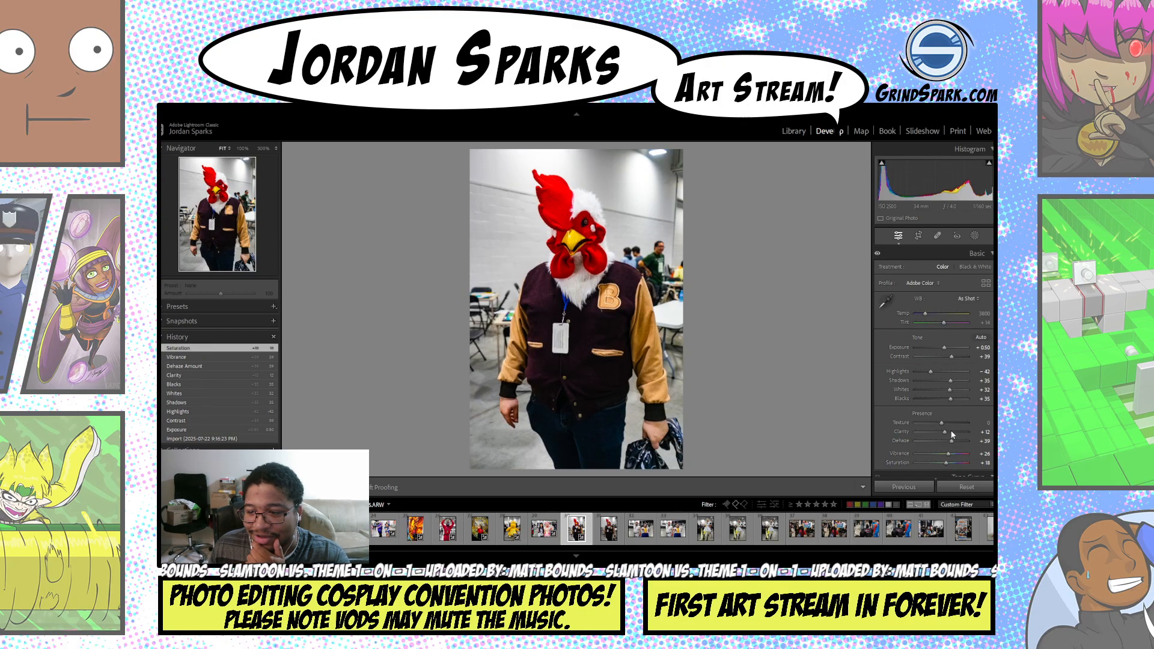
- Adjust the rooster photo's tone curve regions to Highlights -30, Darks +44 and Shadows -9, and also lower Lights
scroll(934, 360, "down", 5)
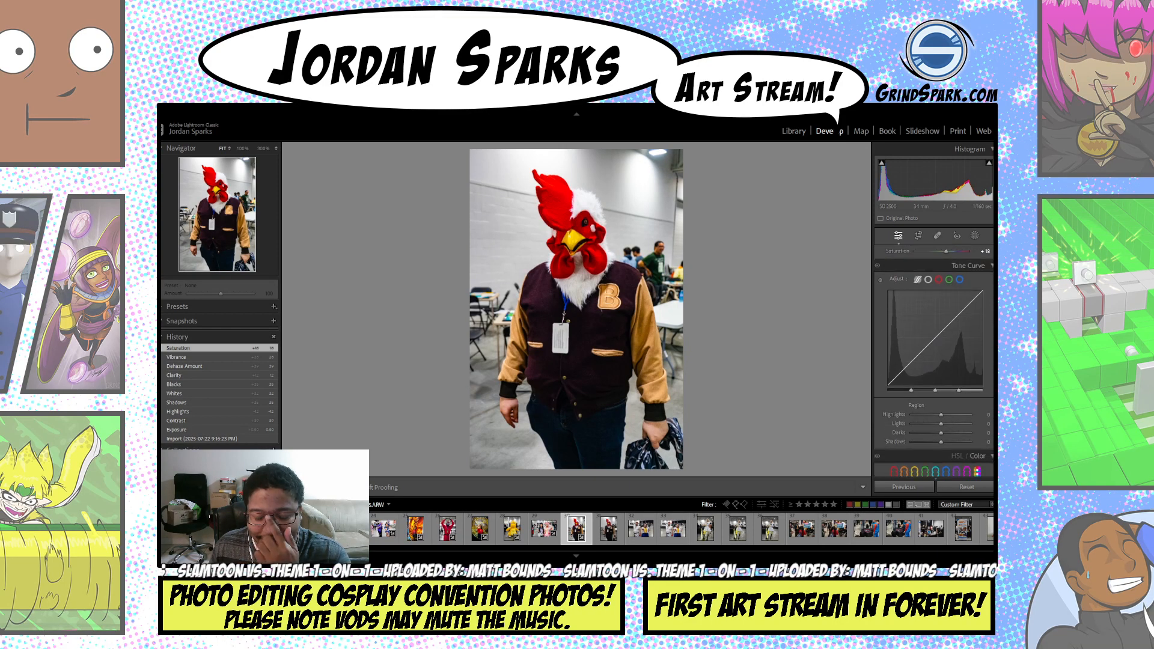
scroll(935, 361, "down", 1)
mouse_move(941, 409)
left_mouse_down()
mouse_move(952, 417)
mouse_move(933, 417)
left_mouse_up()
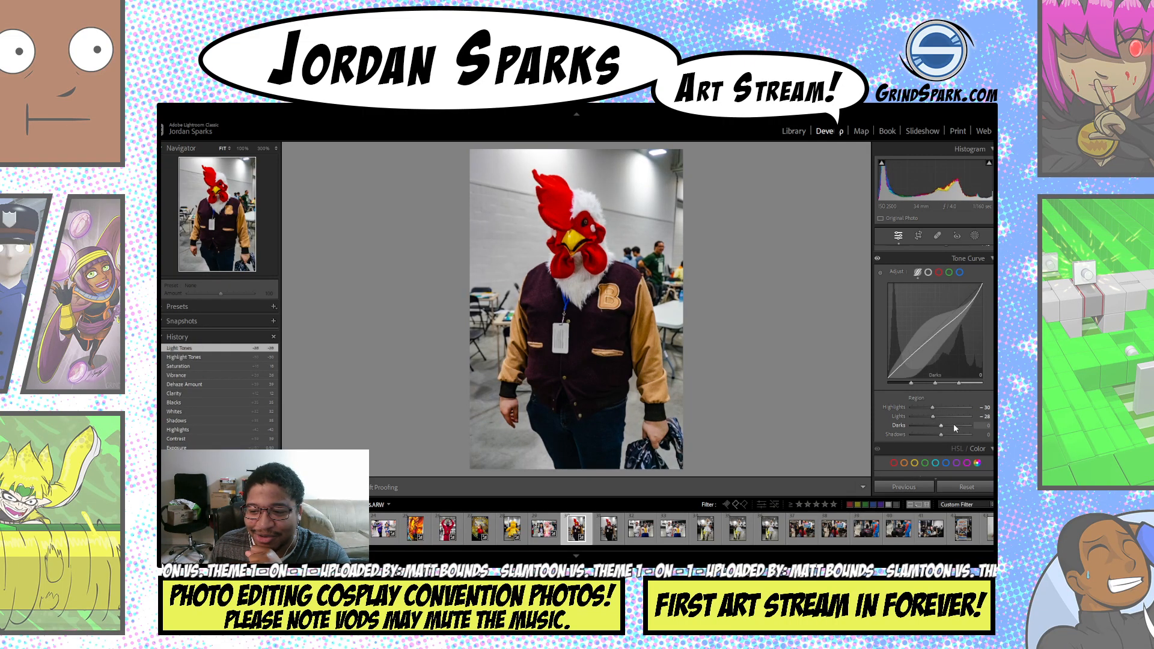
left_click(955, 426)
left_click(956, 435)
left_click_drag(955, 435, 938, 435)
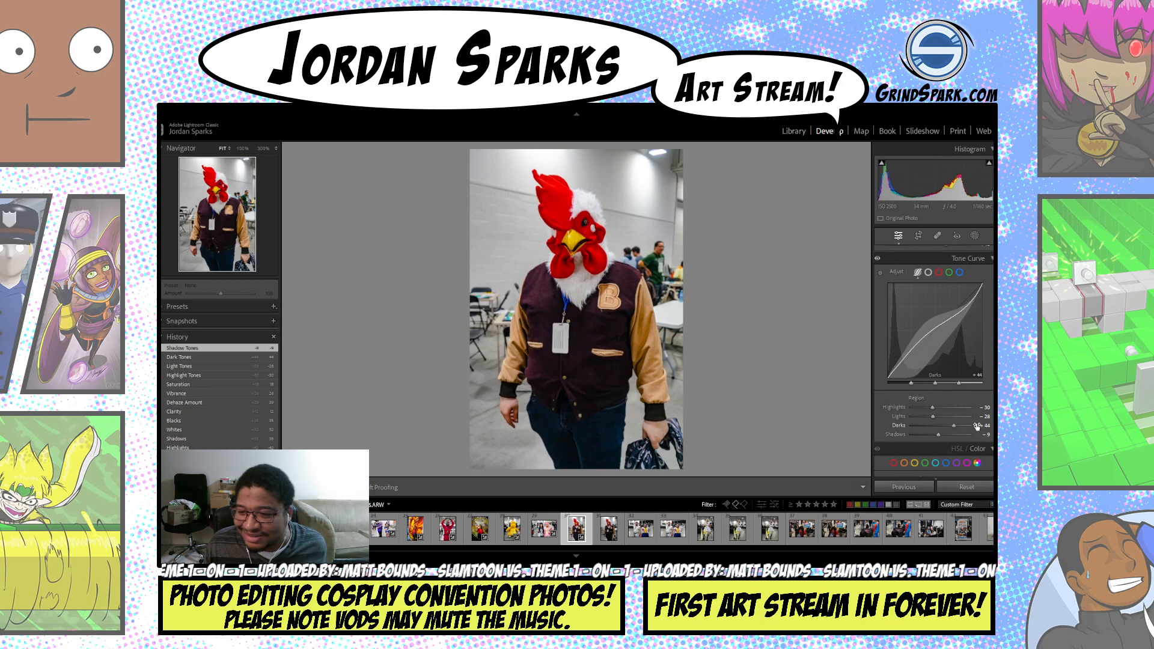
- Adjust the Midtones, Shadows and Highlights luminance slightly in the rooster photo's color grading
scroll(968, 416, "down", 8)
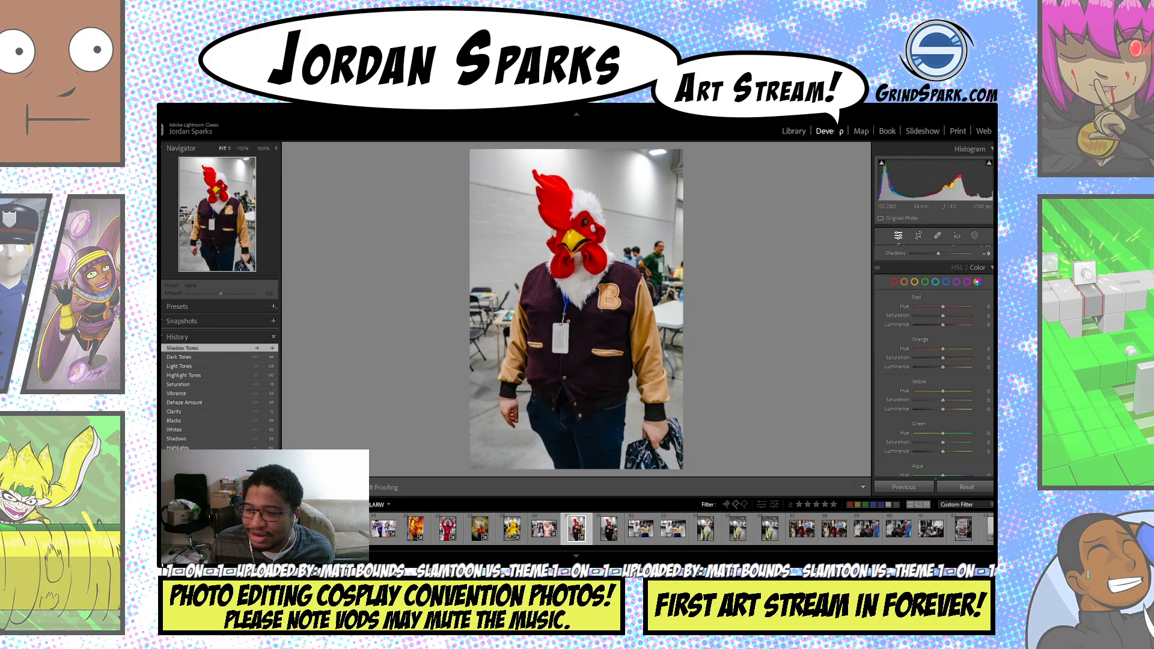
scroll(982, 365, "down", 8)
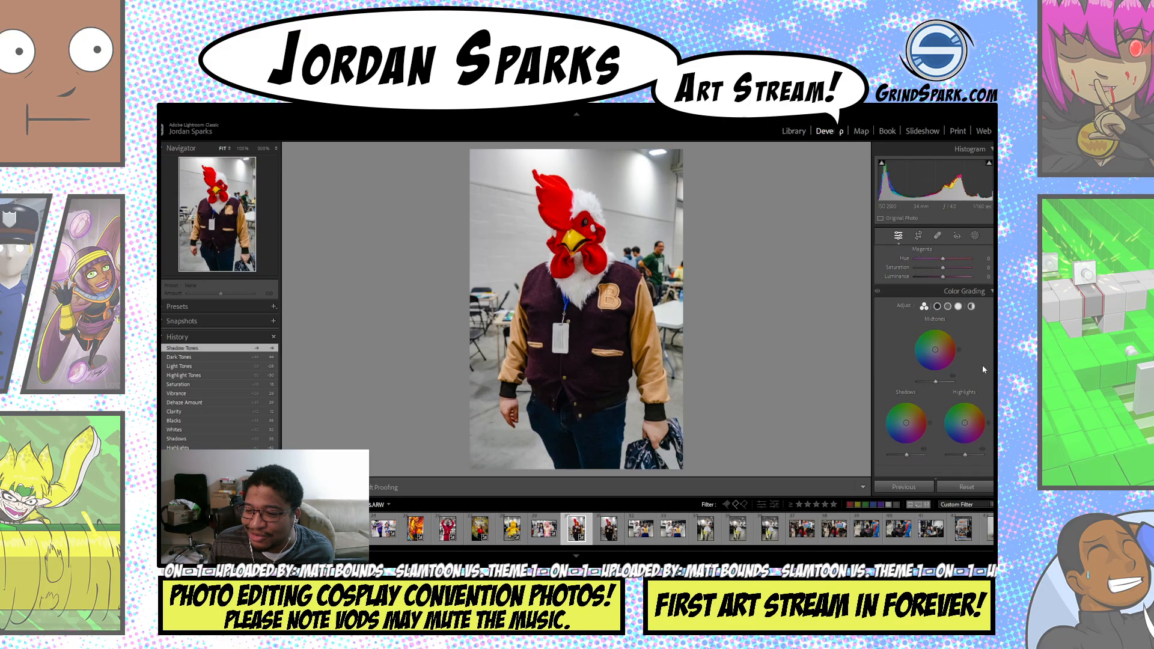
left_click_drag(944, 380, 940, 381)
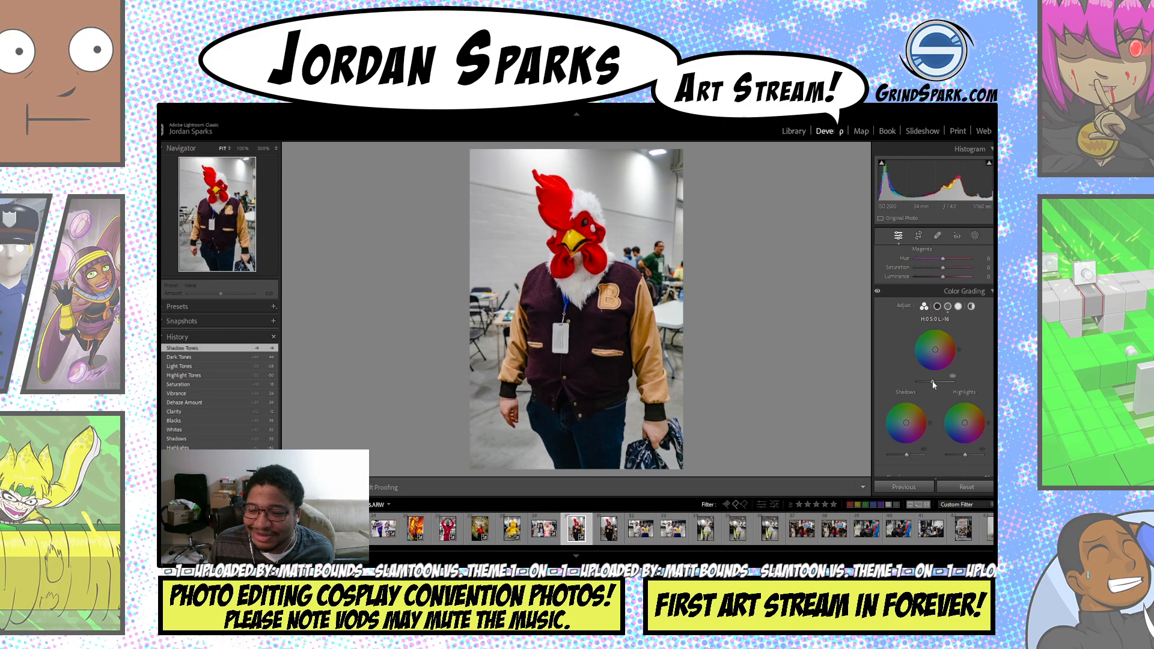
mouse_move(965, 454)
left_mouse_down()
mouse_move(901, 454)
mouse_move(964, 455)
left_mouse_up()
- Set the manual Luminance noise reduction to 15 on the rooster photo
scroll(941, 340, "down", 10)
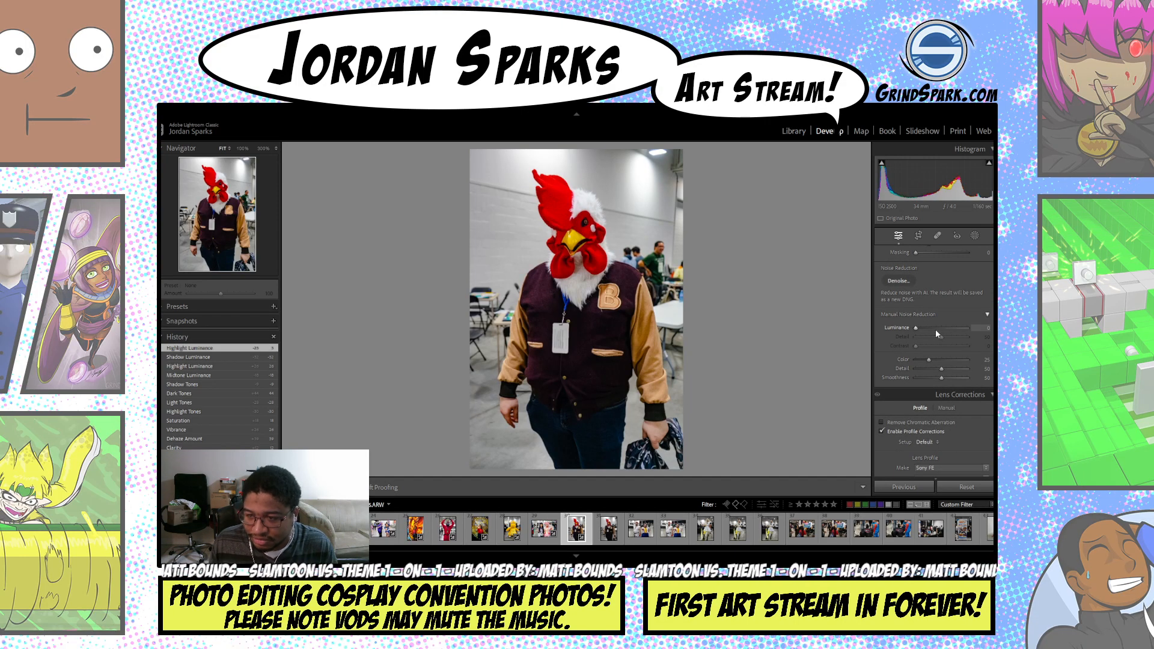
key("Up")
key("Up")
key("Up")
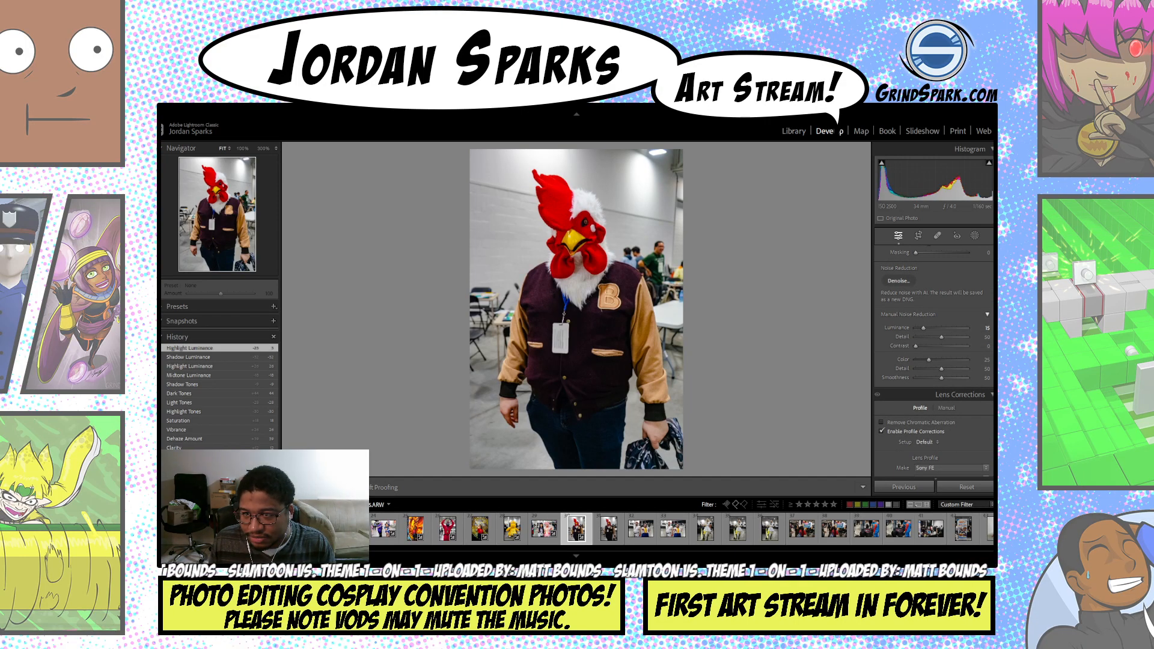
- Darken the rooster photo's edges by setting the post-crop vignette amount to -20
scroll(934, 361, "down", 3)
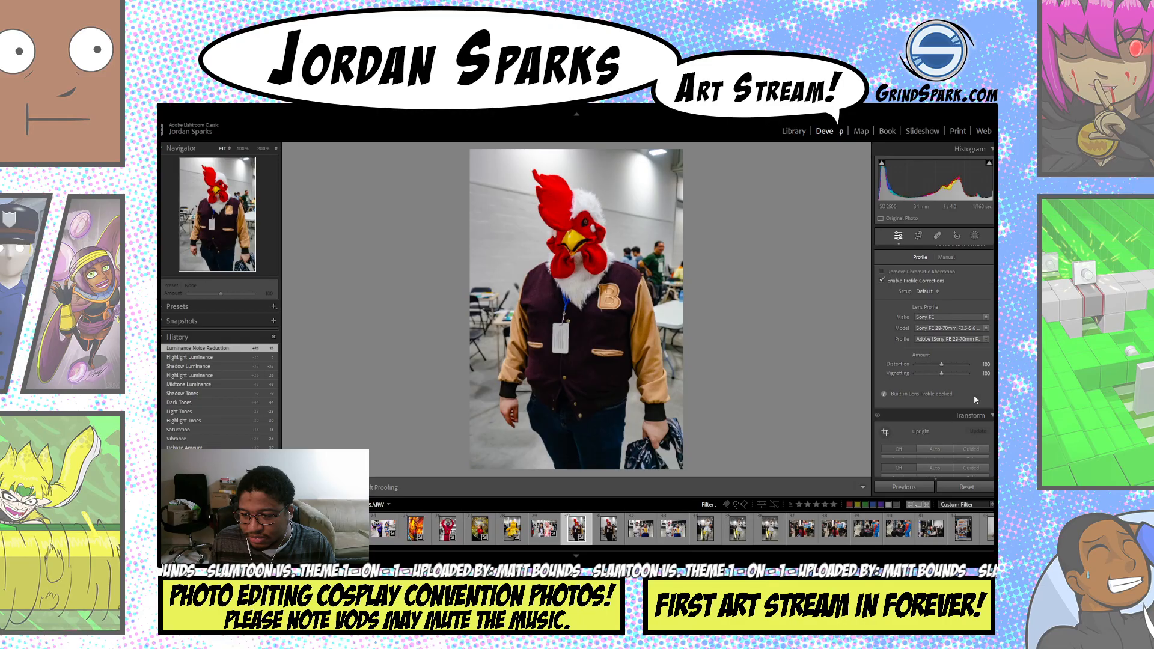
scroll(947, 431, "down", 5)
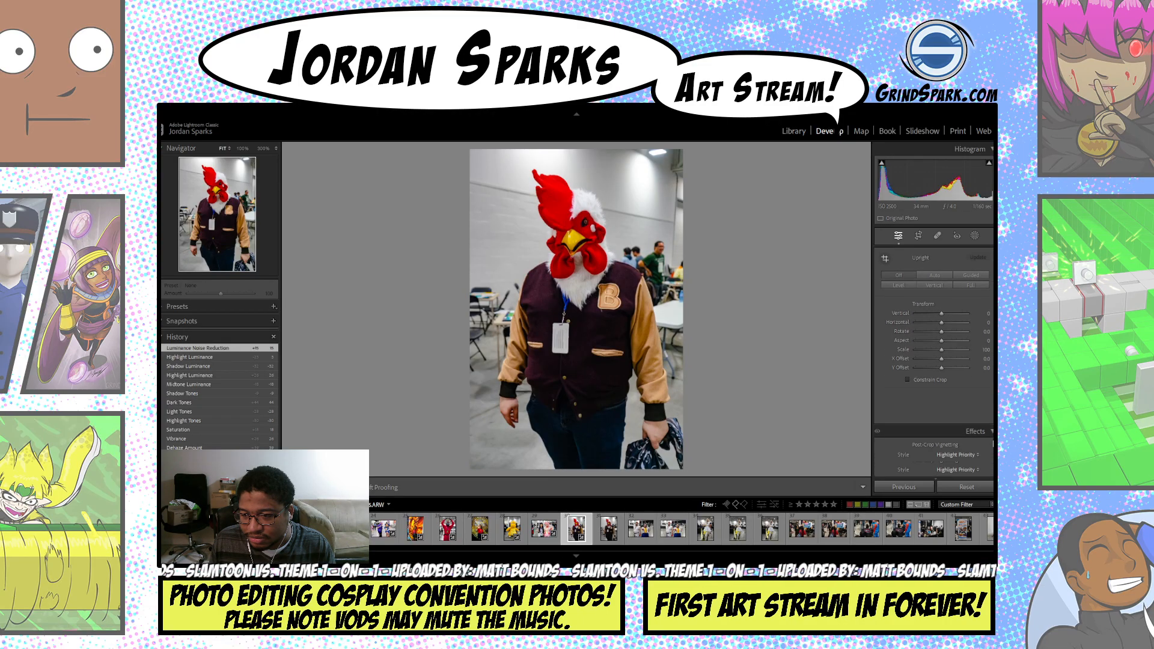
key("Down")
key("Down")
key("Down")
key("Down")
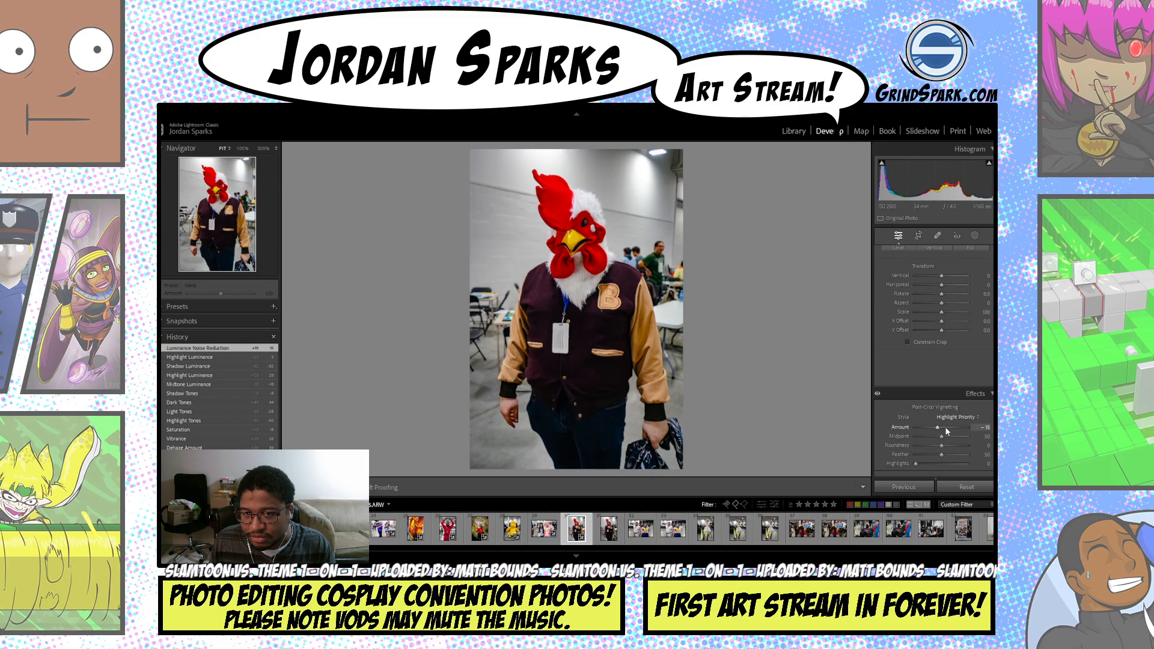
- Brighten the rooster photo by setting Exposure to +1.30
scroll(975, 279, "up", 8)
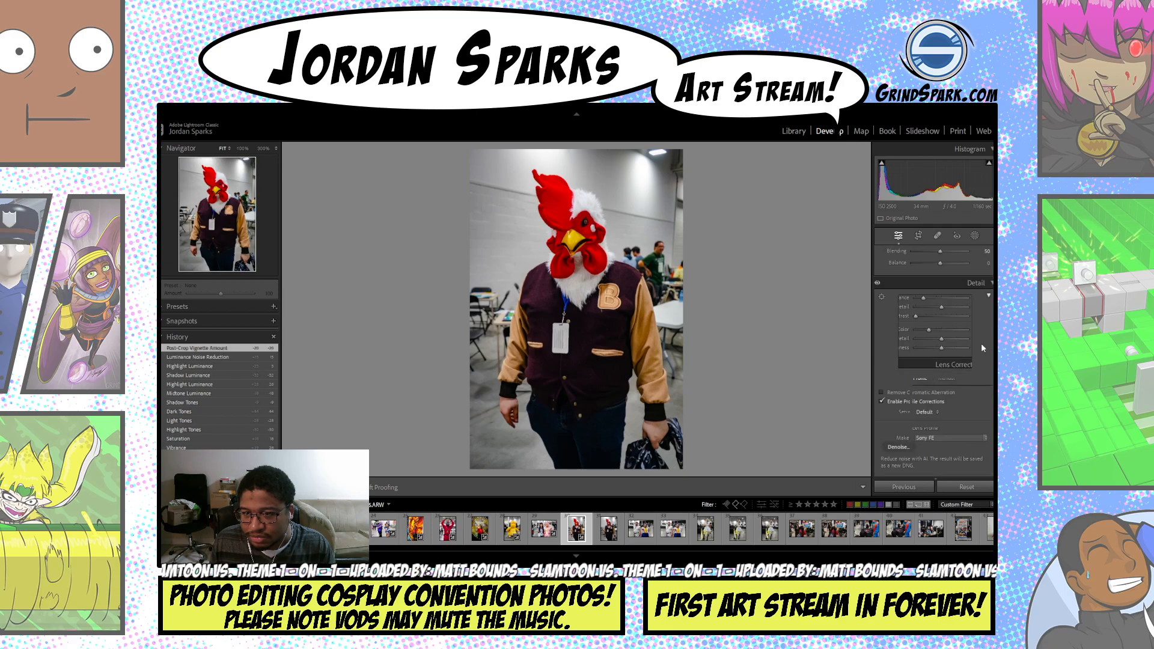
scroll(973, 264, "up", 4)
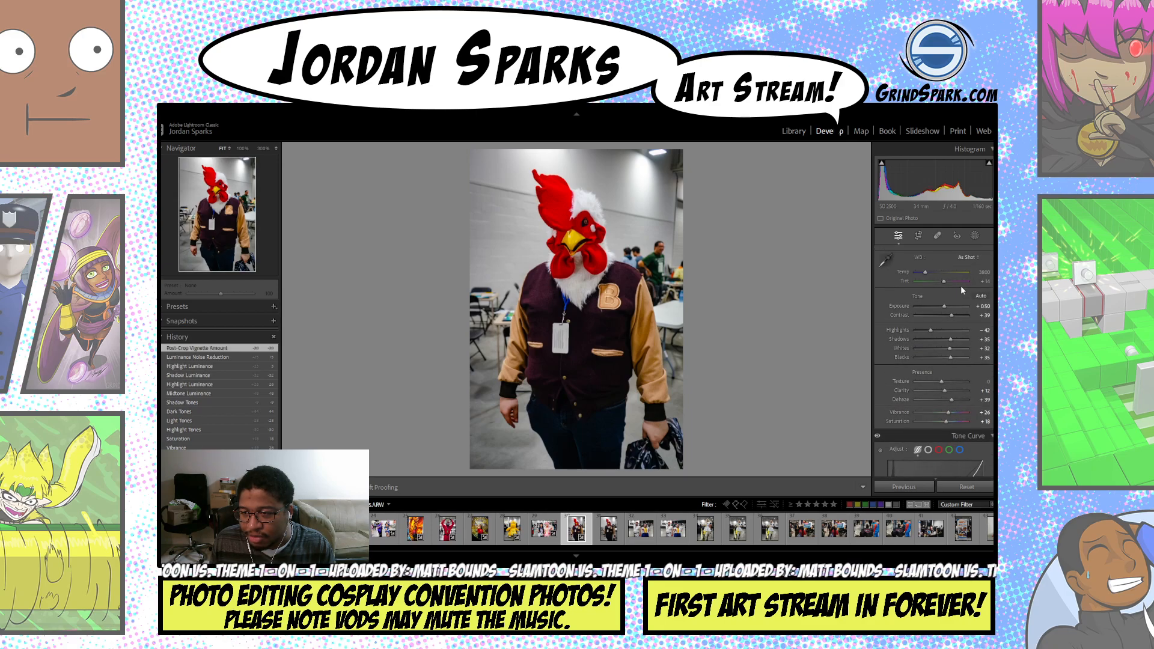
key("Up")
key("Up")
key("Up")
key("Up")
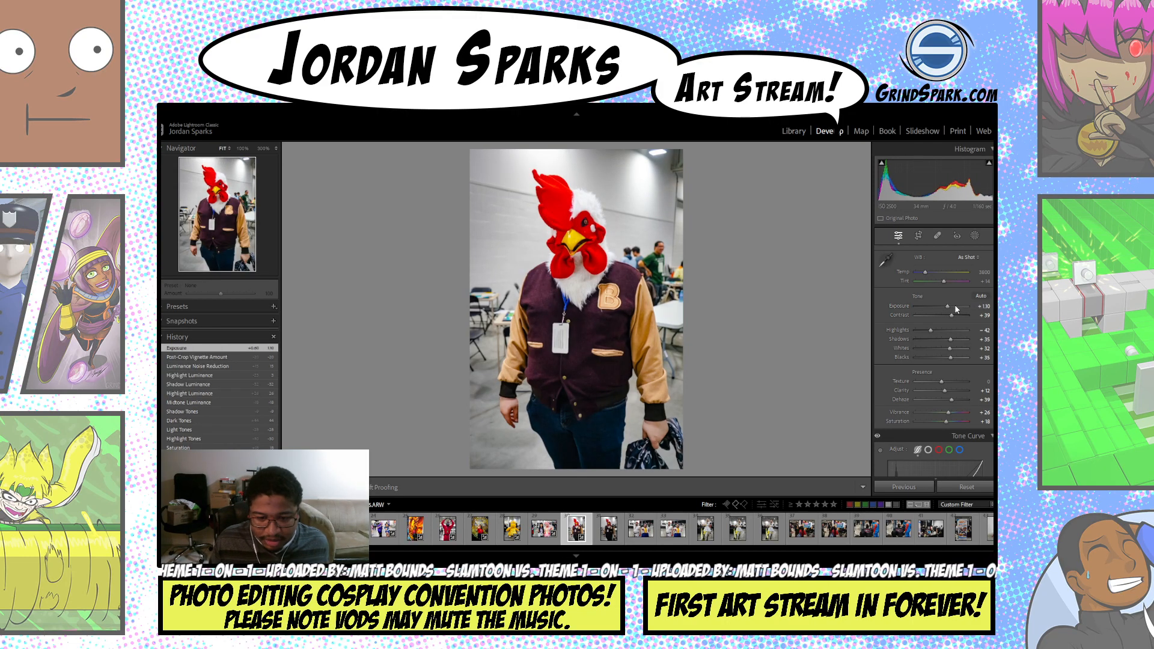
- Paste the edited rooster photo's develop settings onto the next rooster-mask shot and compare the two photos
key("Right")
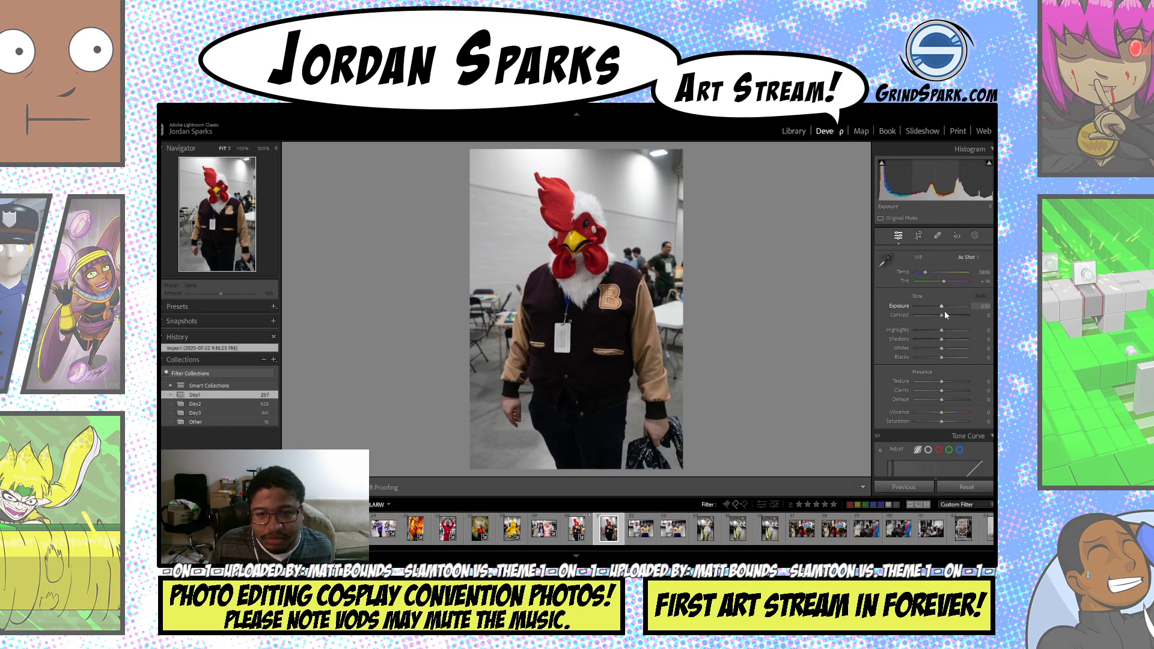
key("ctrl+shift+v")
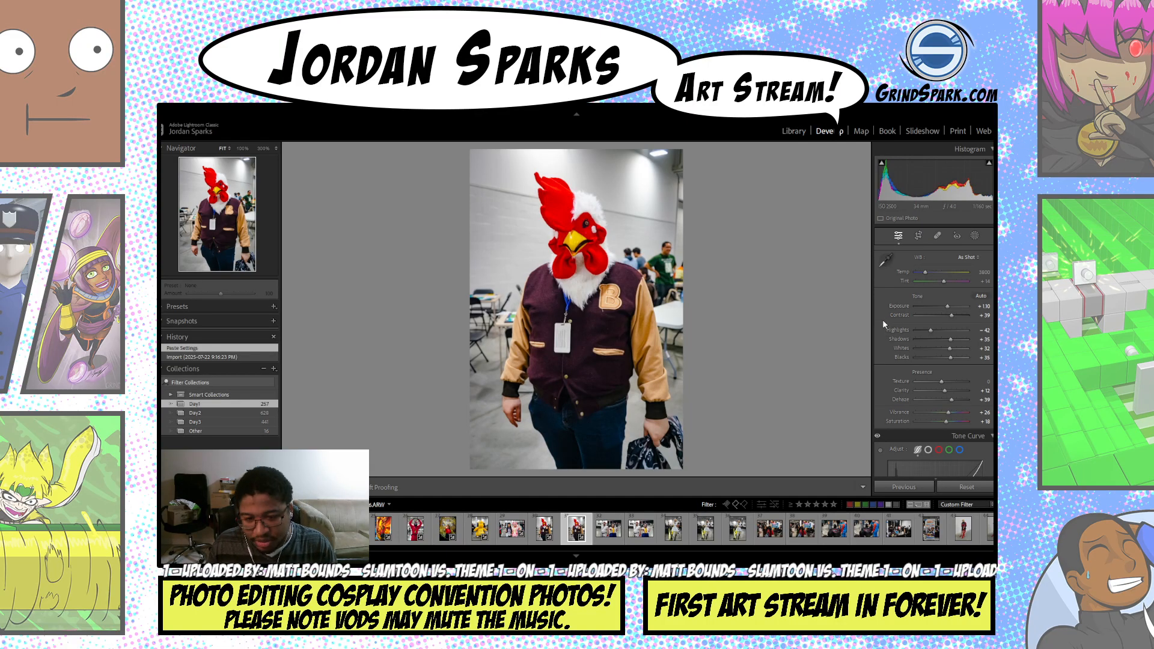
key("Left")
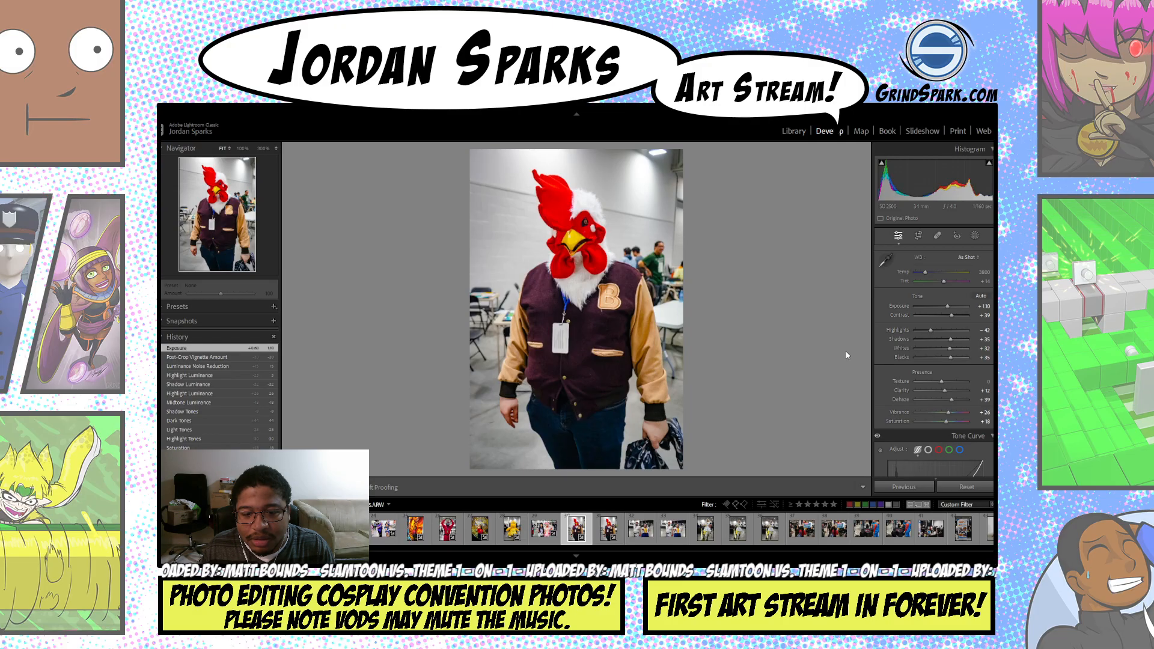
key("Right")
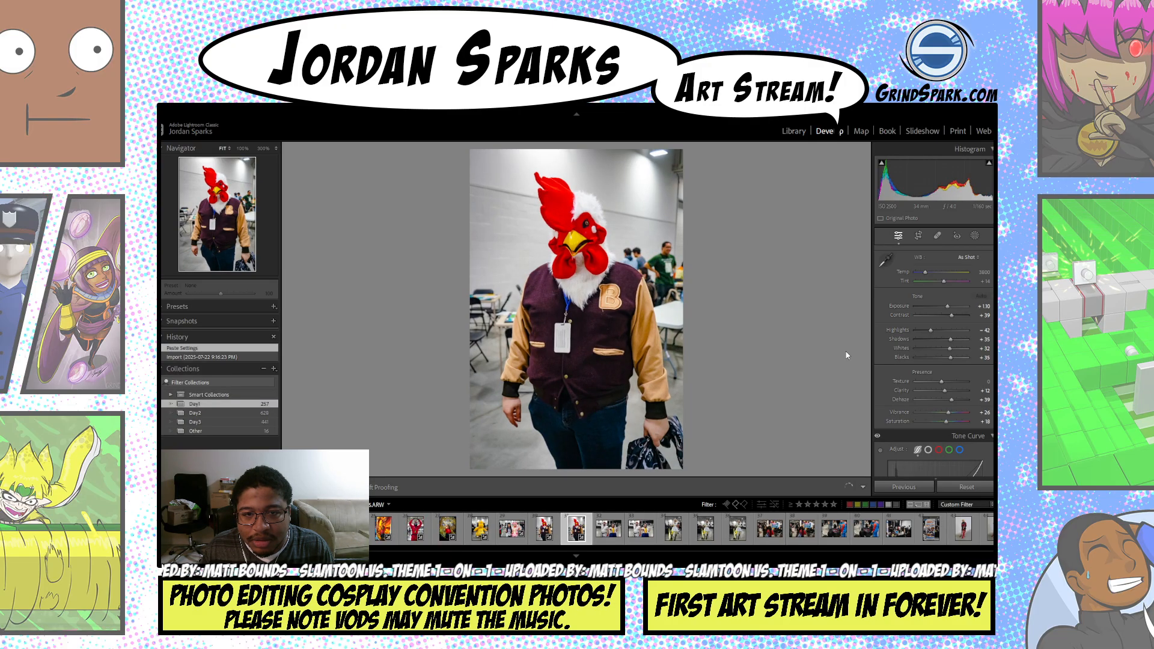
key("Left")
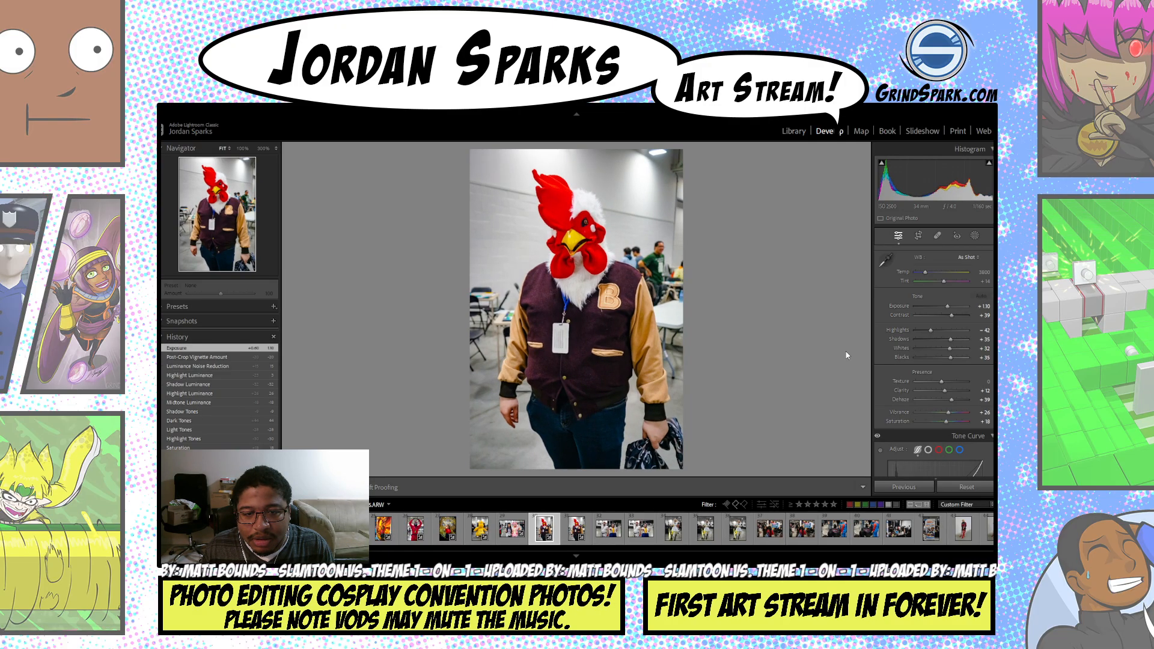
key("Right")
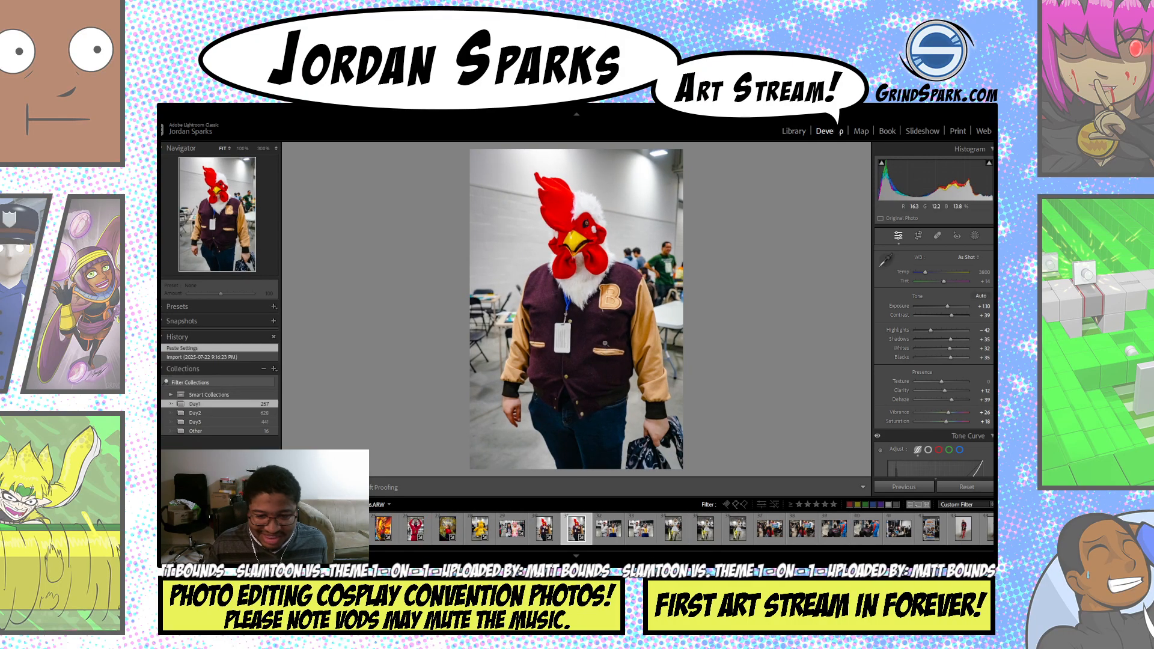
key("Left")
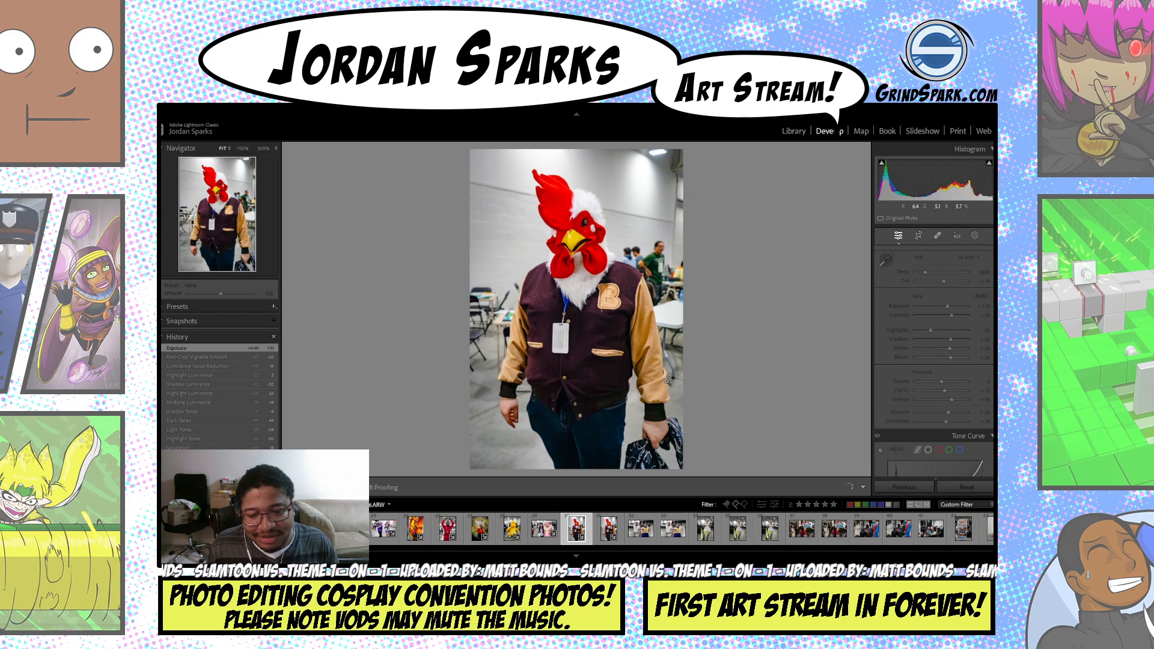
- Go to the first photo of the karate-gi and sailor-uniform duo and set Exposure to +0.50, Contrast to +14 and Highlights to +32
key("Right")
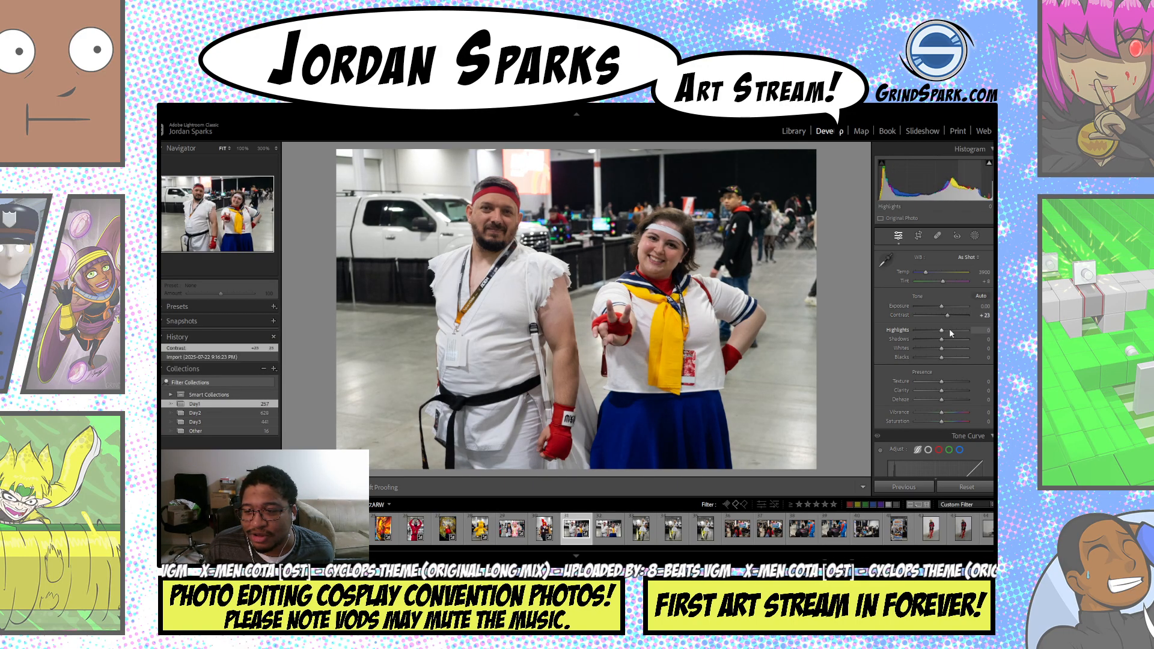
left_click_drag(942, 306, 964, 335)
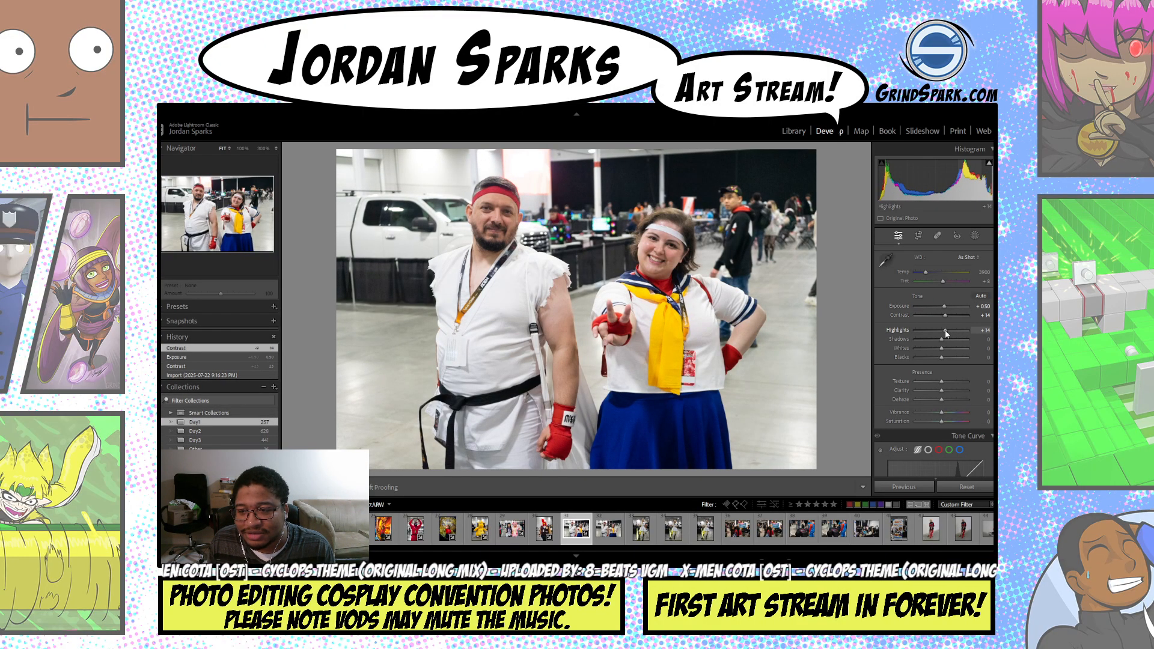
left_click(953, 339)
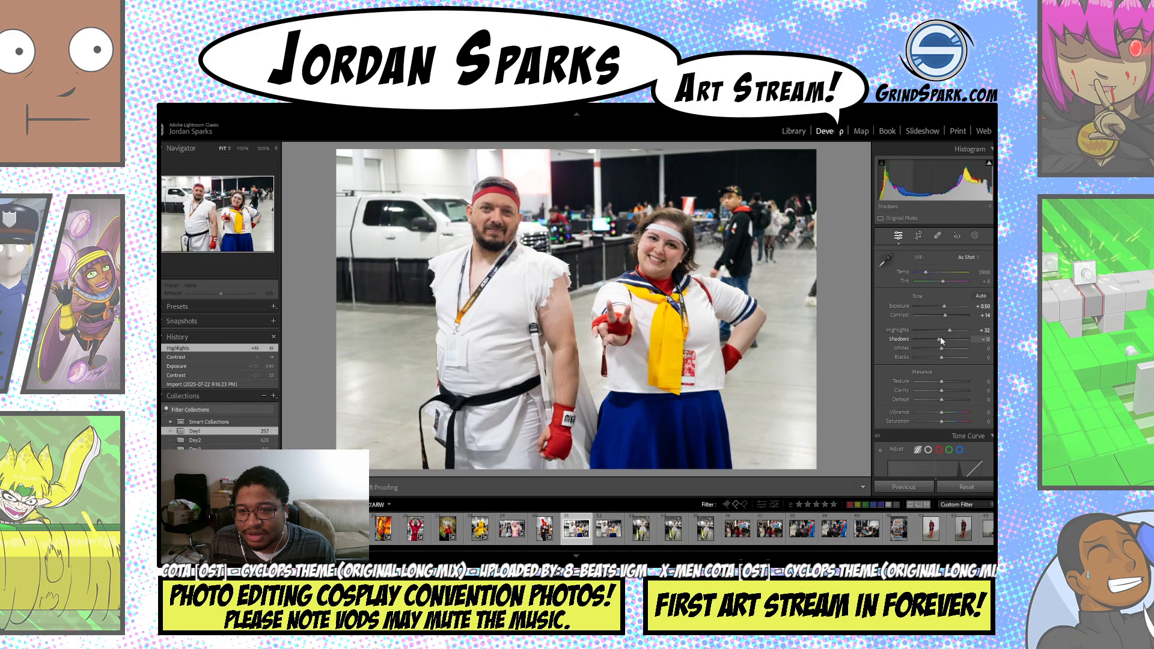
- Set the duo photo's Shadows to +35, Whites +21, Blacks -25, Clarity +19, Vibrance +14 and Saturation +19
left_click_drag(955, 349, 948, 394)
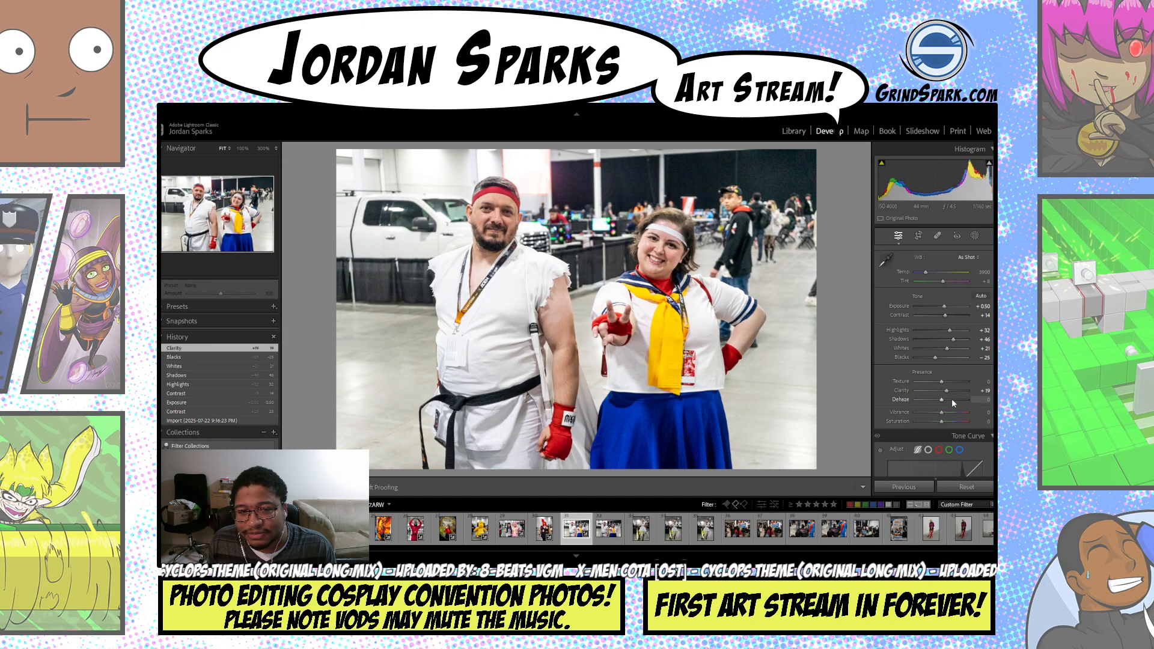
left_click_drag(952, 419, 946, 415)
left_click_drag(942, 421, 949, 424)
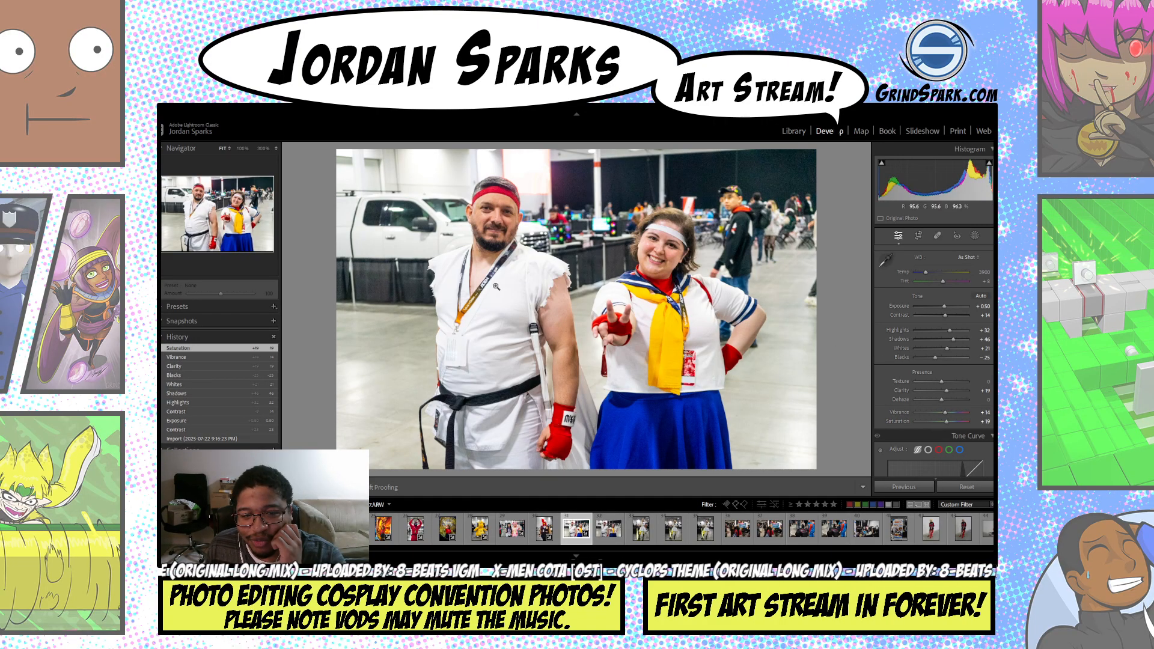
left_click_drag(954, 339, 952, 344)
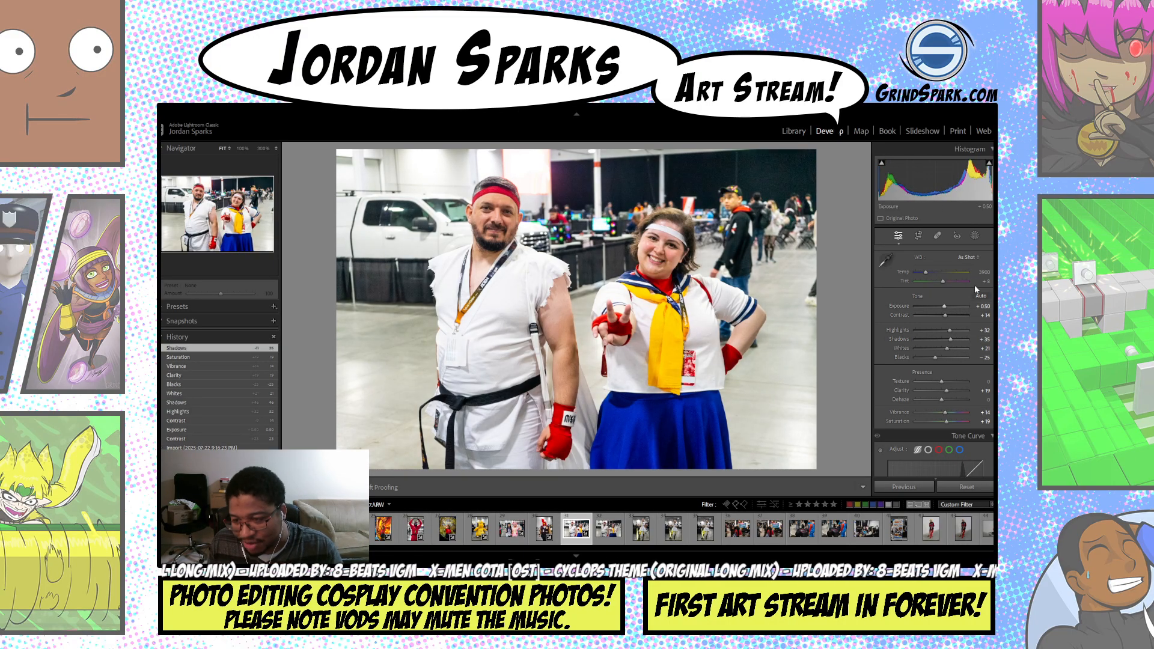
- Shape the duo photo's tone curve with Highlights -48, Lights -6, Darks +33 and Shadows -25
scroll(946, 438, "down", 5)
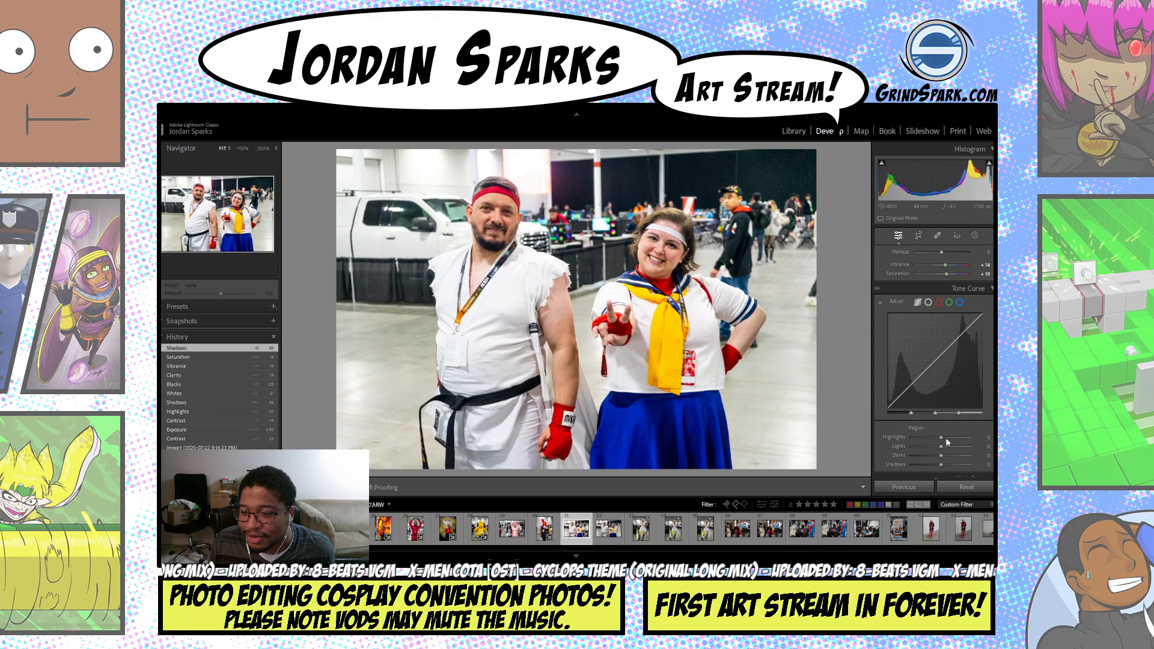
left_click_drag(950, 435, 933, 464)
scroll(934, 336, "down", 10)
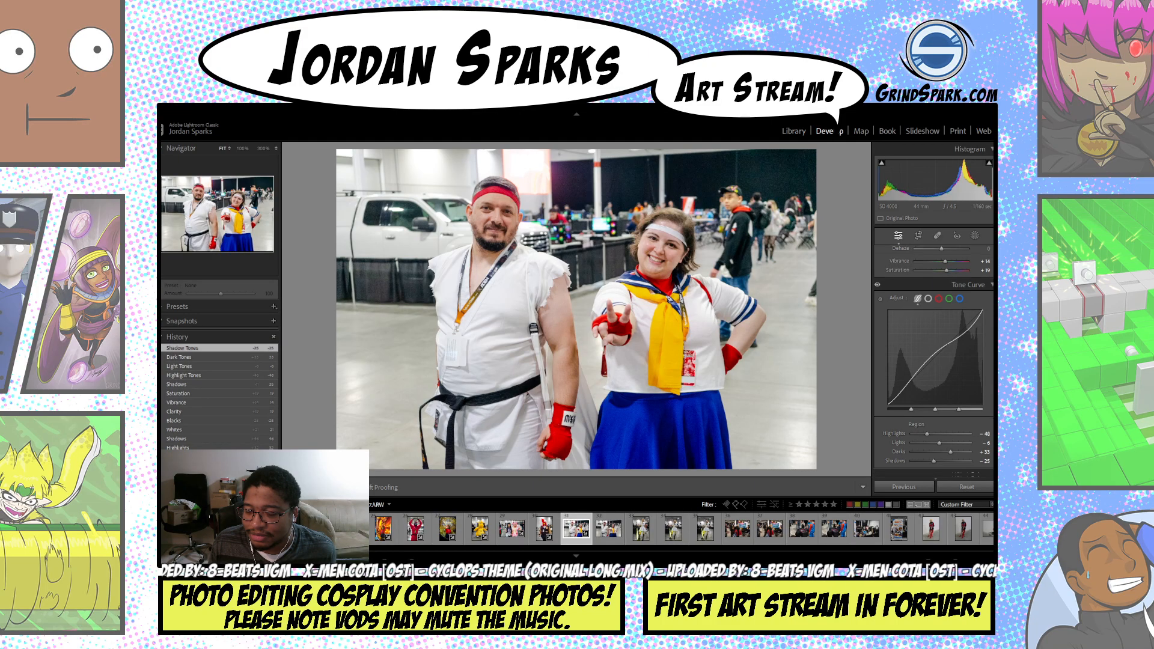
- Adjust the Midtones, Highlights and Shadows luminance in the duo photo's color grading
scroll(972, 356, "down", 5)
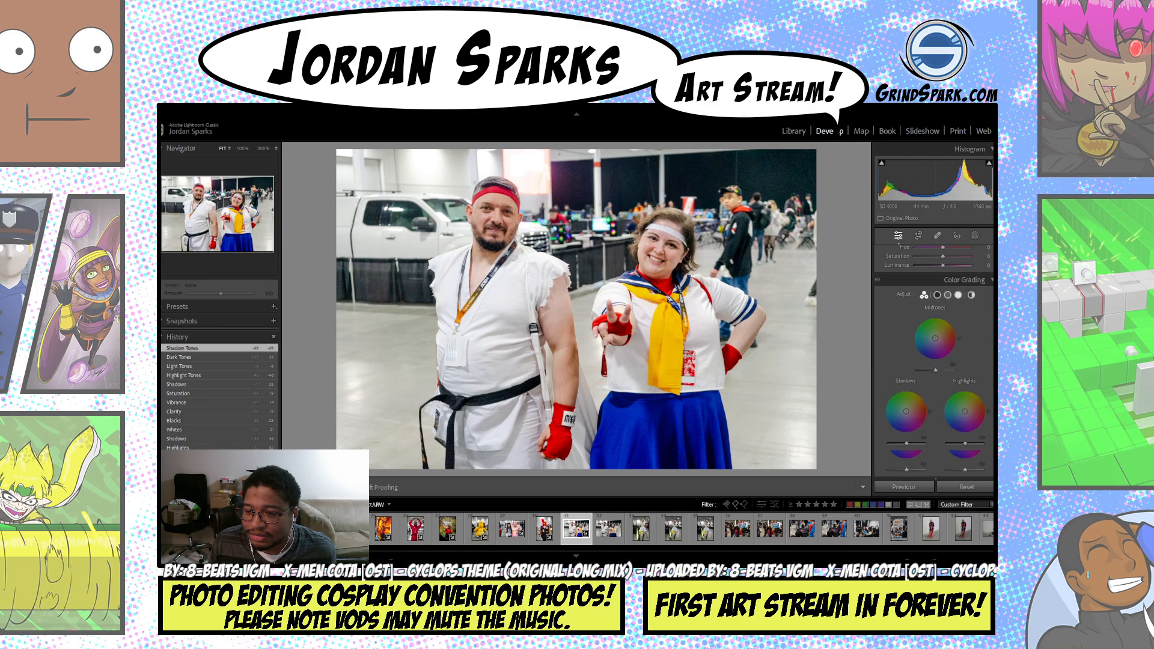
left_click_drag(946, 334, 928, 332)
left_click_drag(973, 406, 896, 408)
scroll(934, 360, "down", 5)
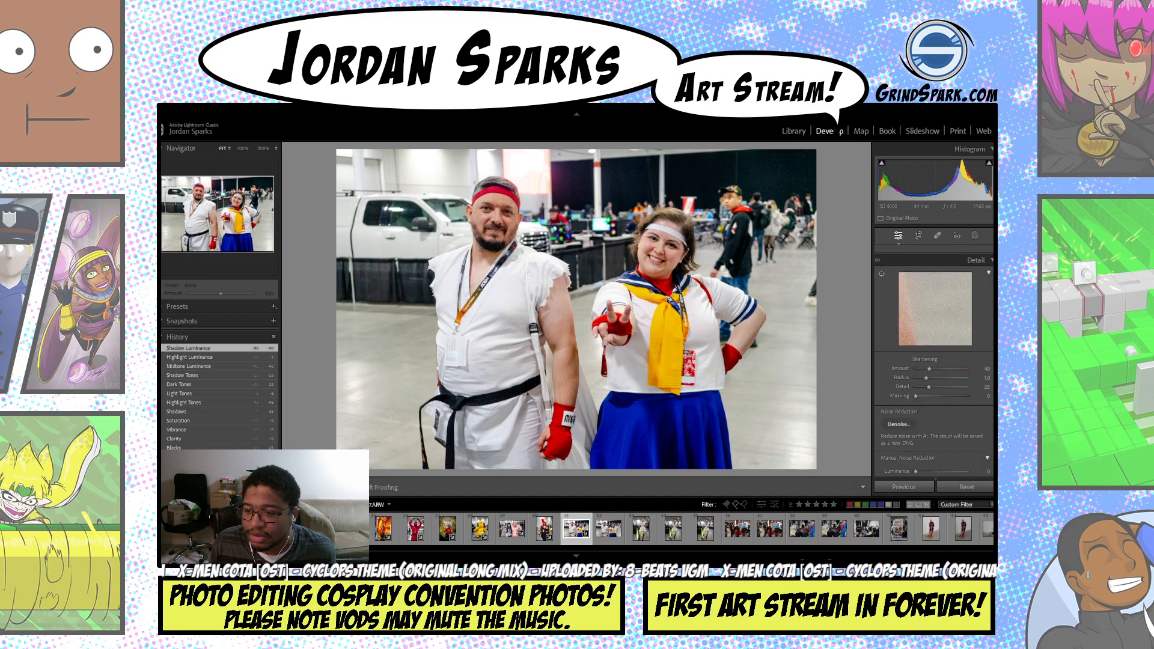
- Set the manual Luminance noise reduction to 15 on the duo photo
scroll(930, 388, "down", 3)
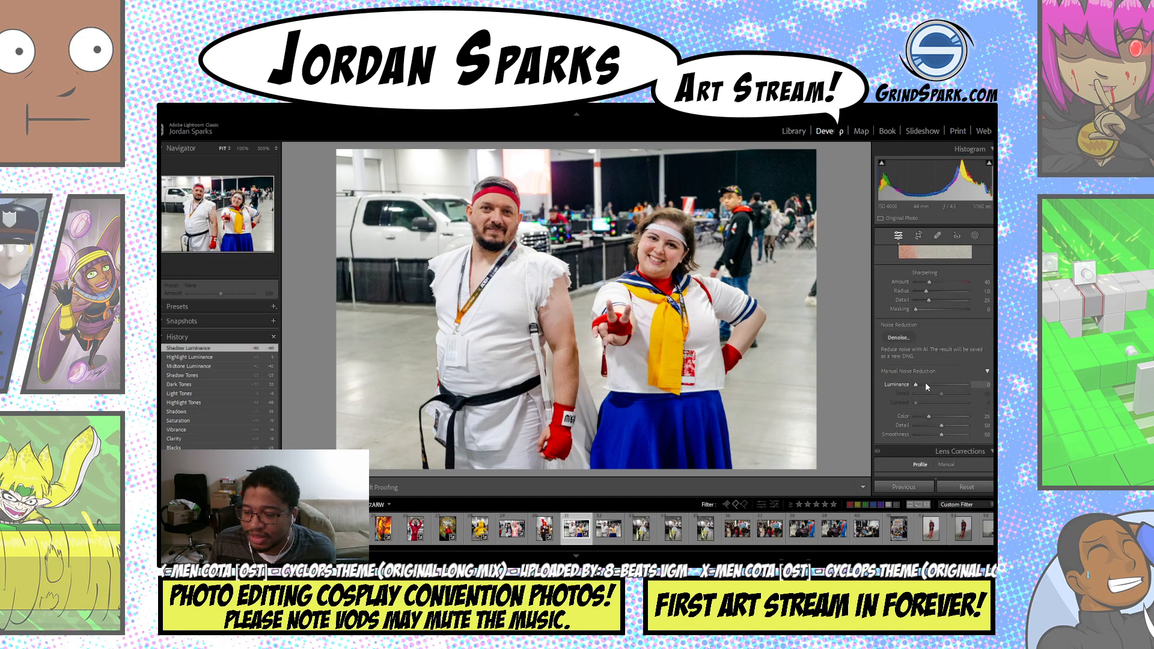
left_click(926, 384)
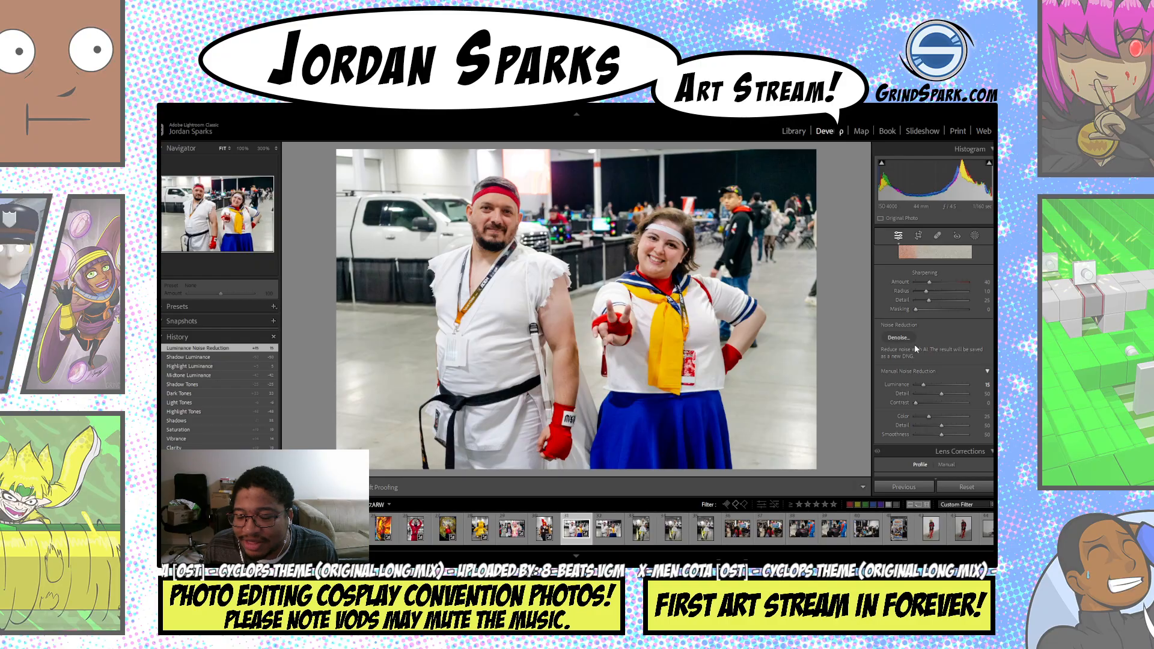
scroll(933, 337, "down", 1)
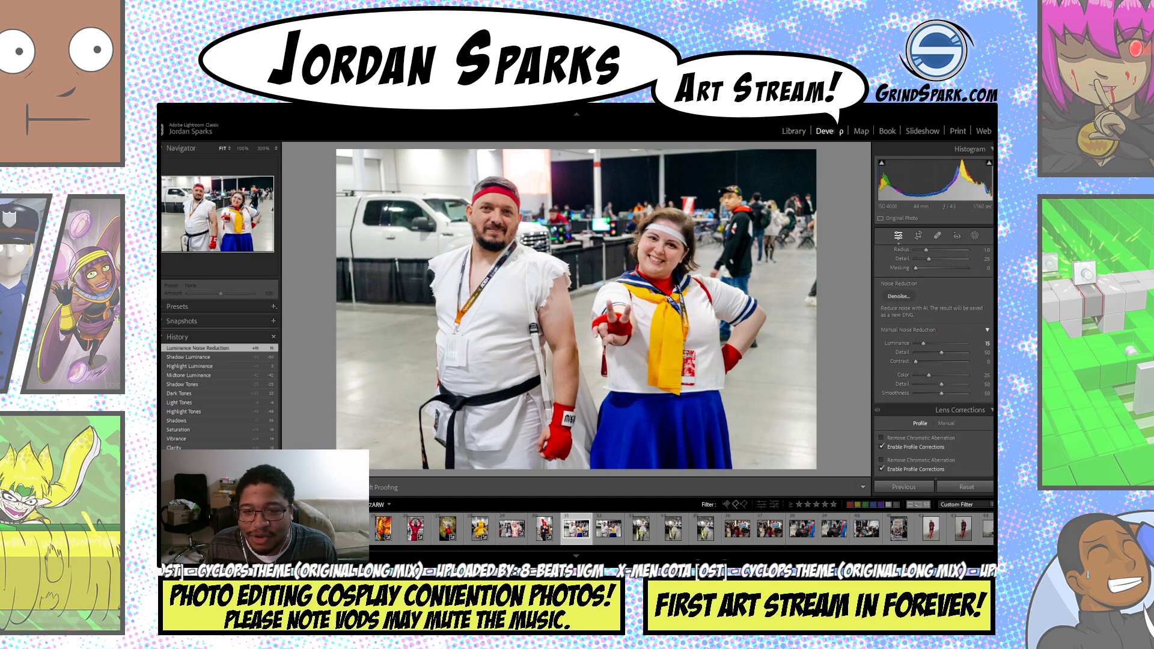
scroll(934, 337, "up", 1)
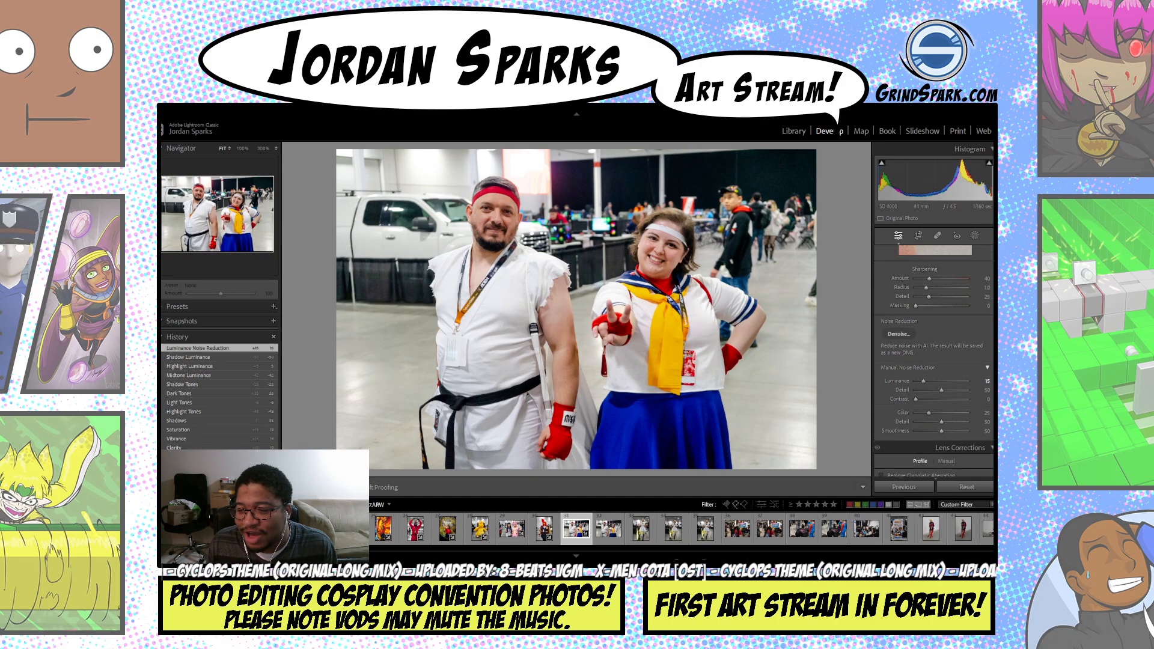
- Darken the duo photo's edges by setting the post-crop vignette amount to -20
scroll(934, 336, "down", 10)
scroll(934, 337, "down", 8)
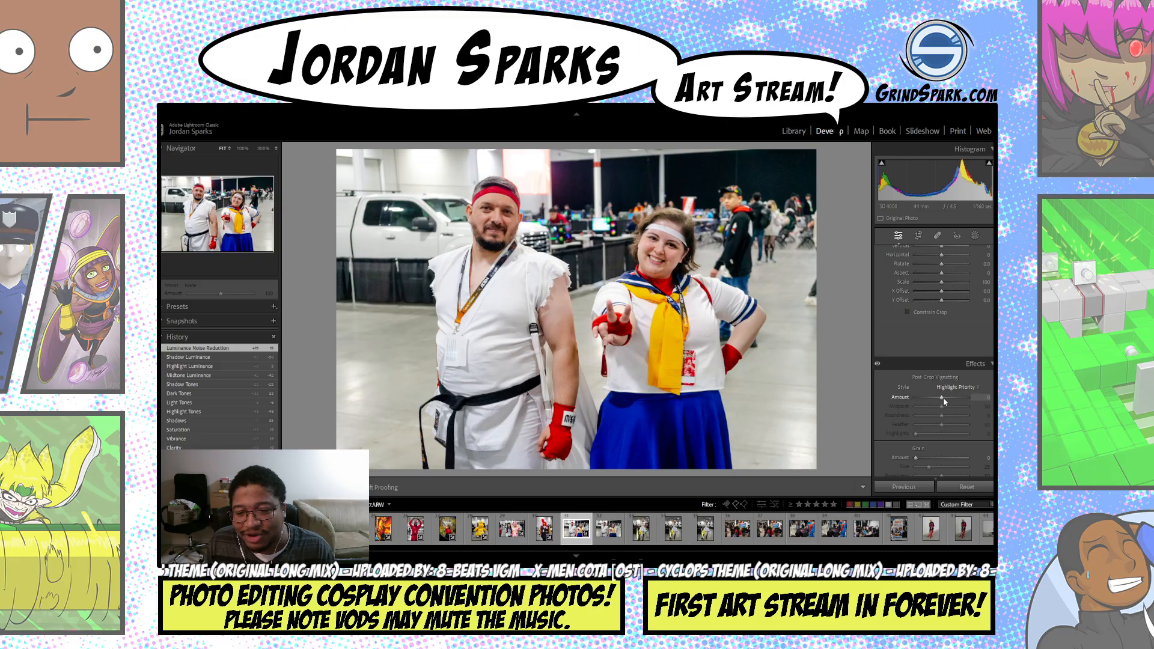
key("Down")
key("Down")
key("Down")
key("Down")
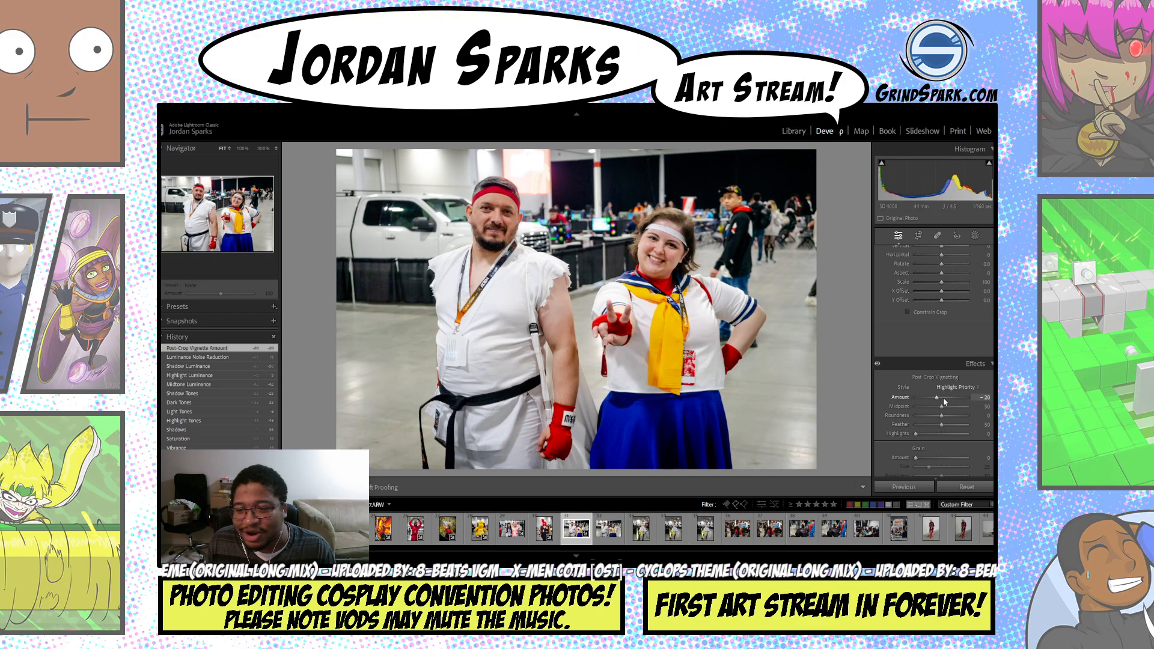
scroll(934, 361, "up", 5)
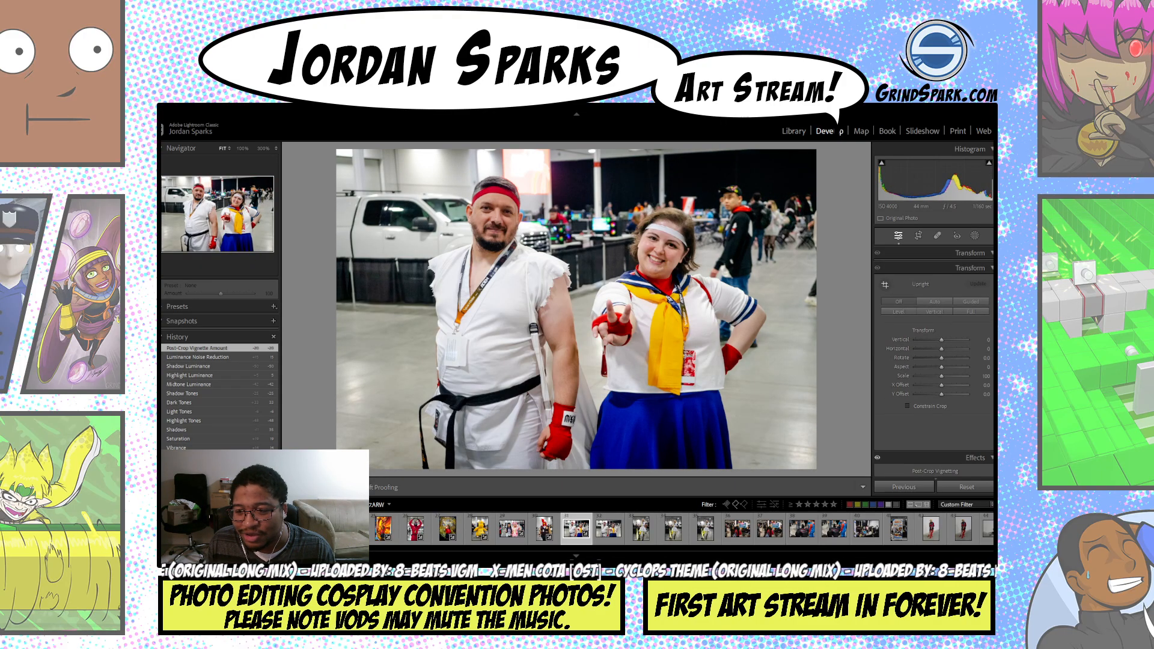
scroll(933, 361, "down", 5)
scroll(934, 360, "down", 3)
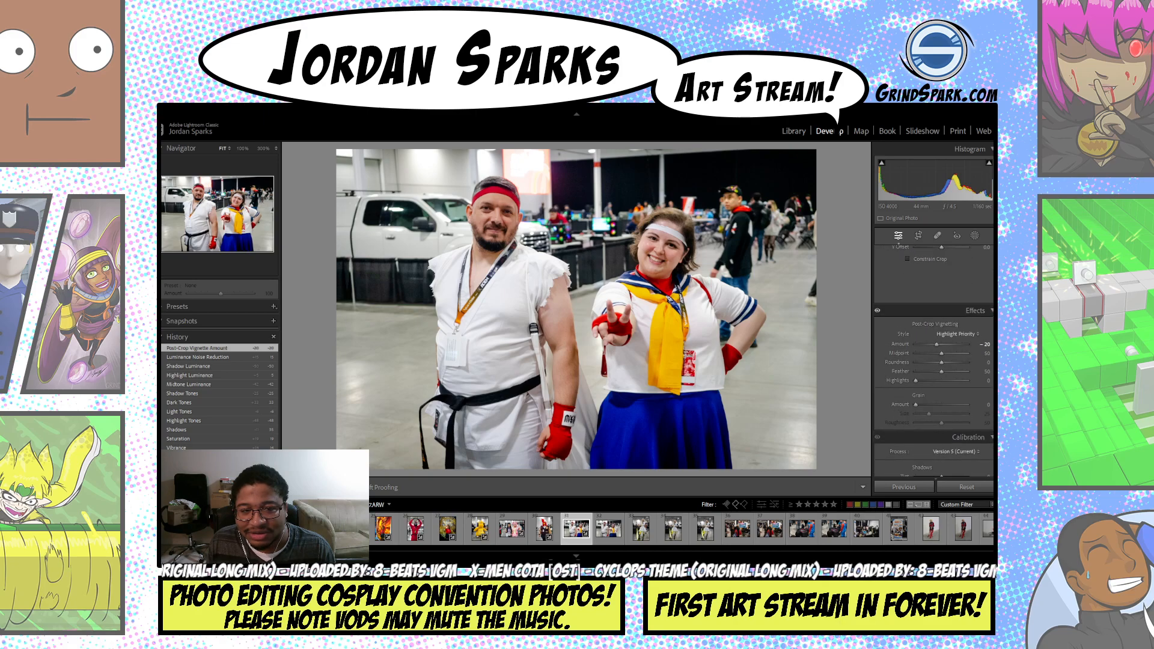
- Refine the duo photo by setting Dehaze to +7 and Blacks to +9 and raising Shadows slightly
scroll(933, 361, "up", 5)
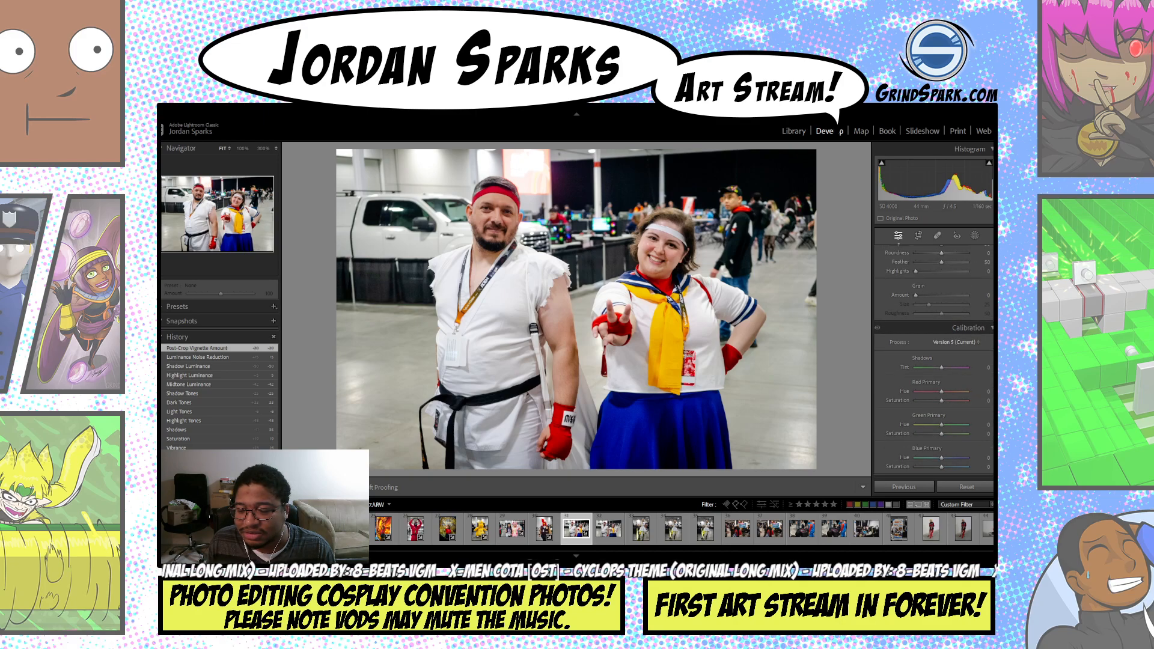
scroll(986, 272, "up", 8)
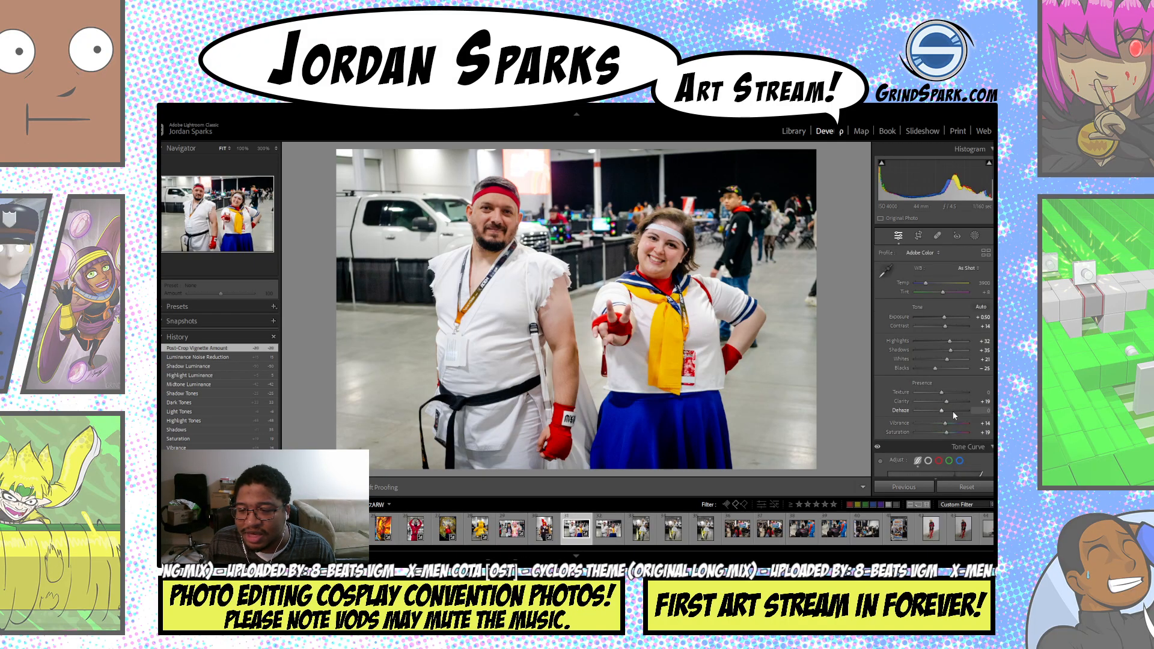
mouse_move(953, 411)
left_mouse_down()
mouse_move(933, 410)
mouse_move(943, 412)
left_mouse_up()
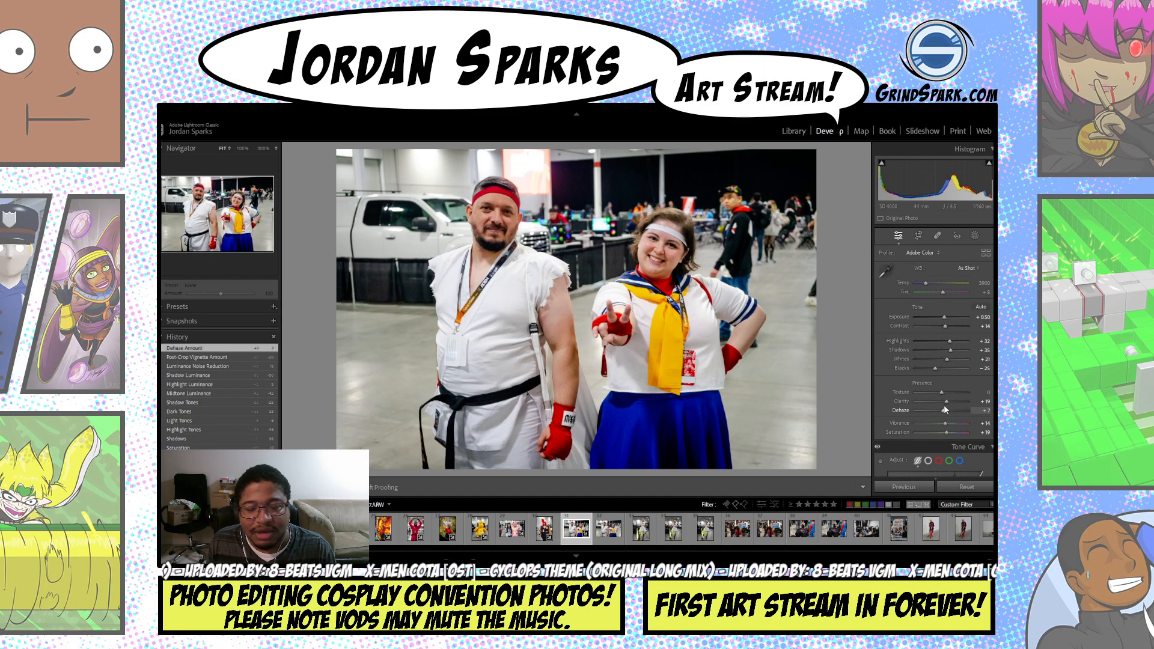
left_click(943, 368)
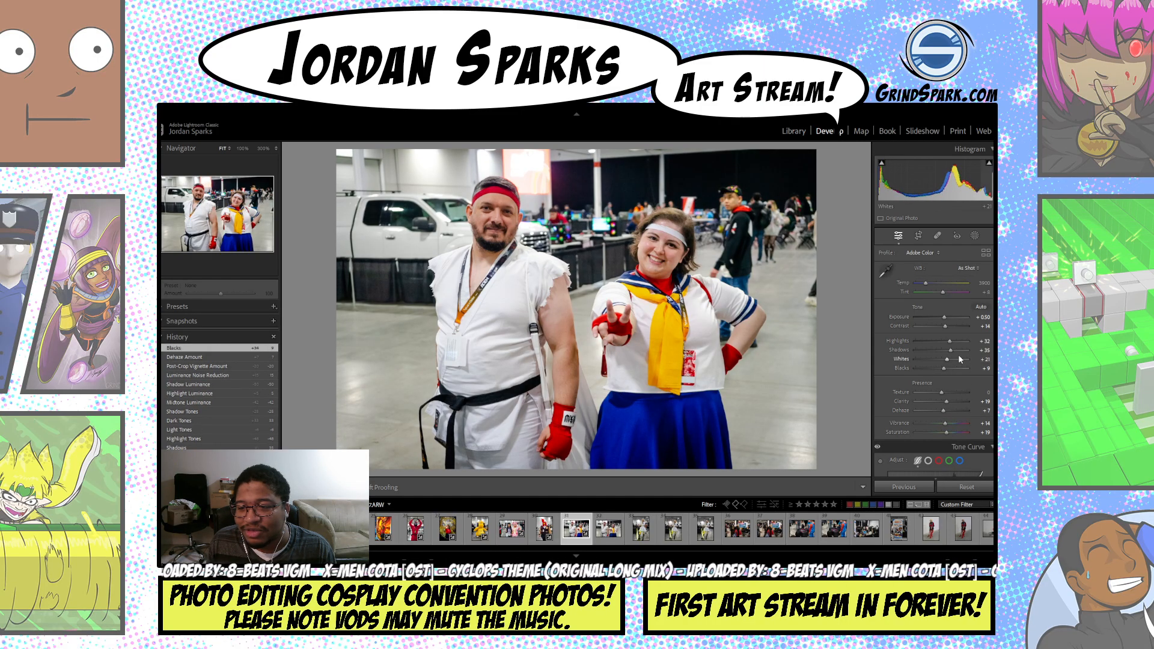
left_click_drag(951, 351, 954, 351)
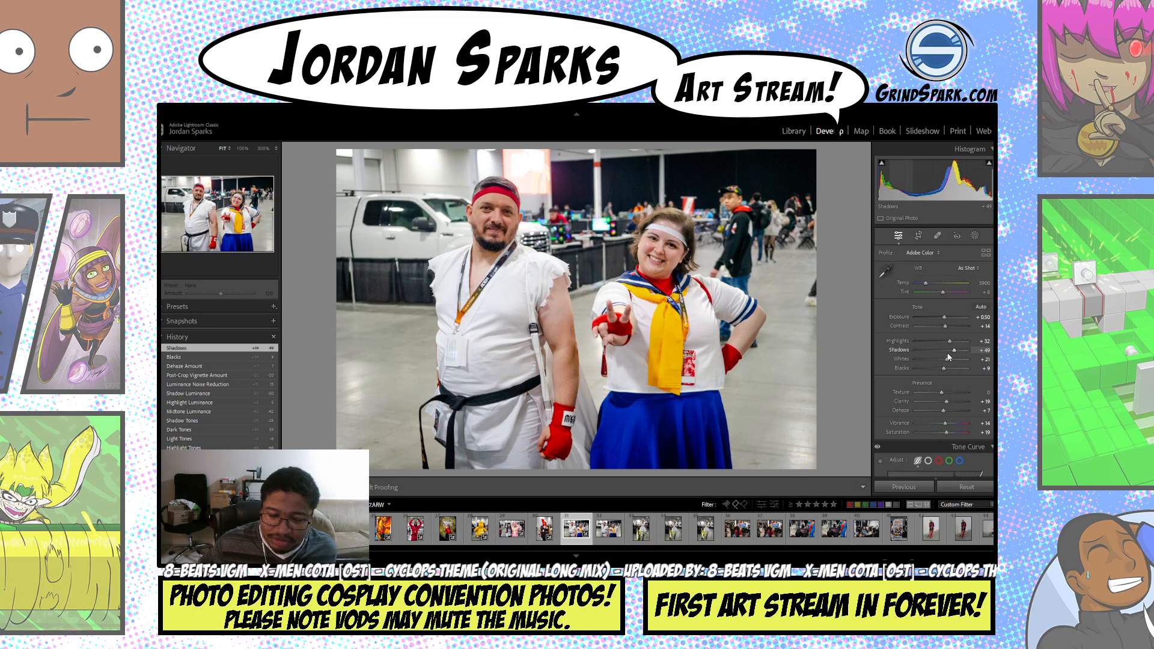
- Paste the edited duo photo's develop settings onto the next shot of the same pair and compare both photos
key("Right")
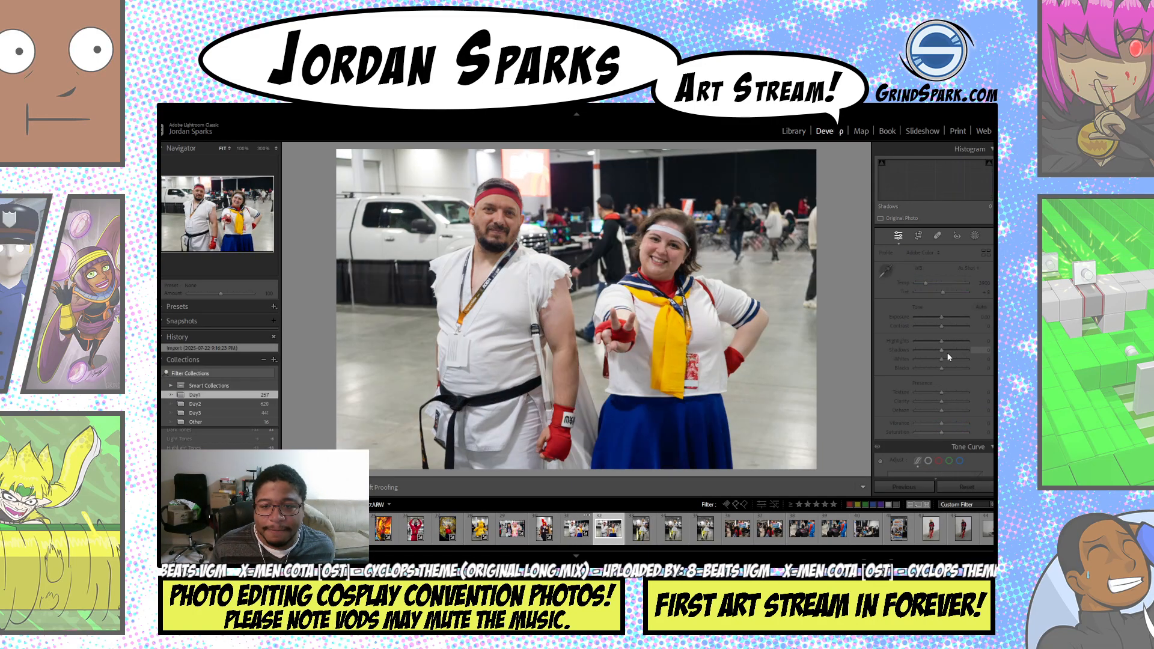
key("ctrl+shift+v")
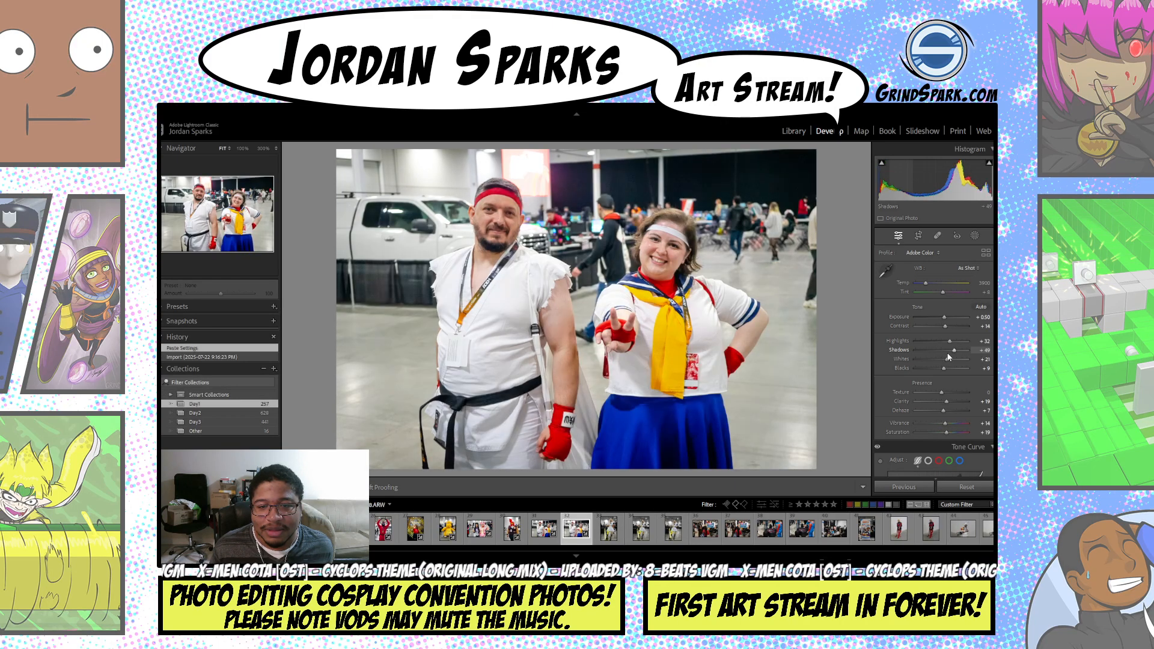
key("Left")
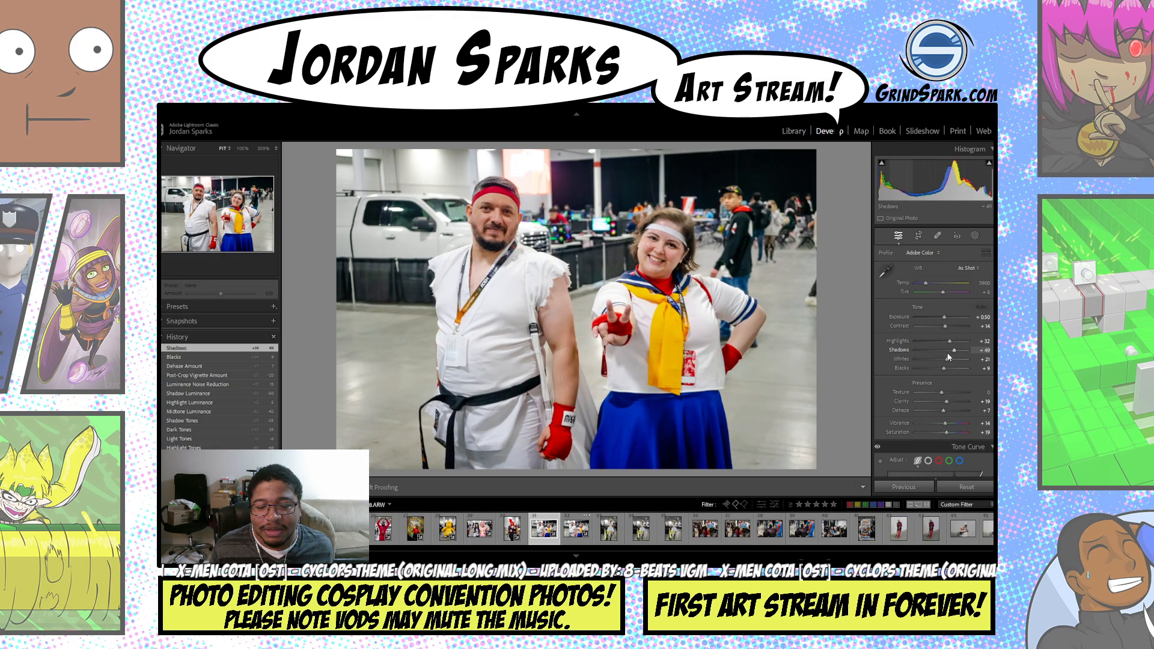
key("Right")
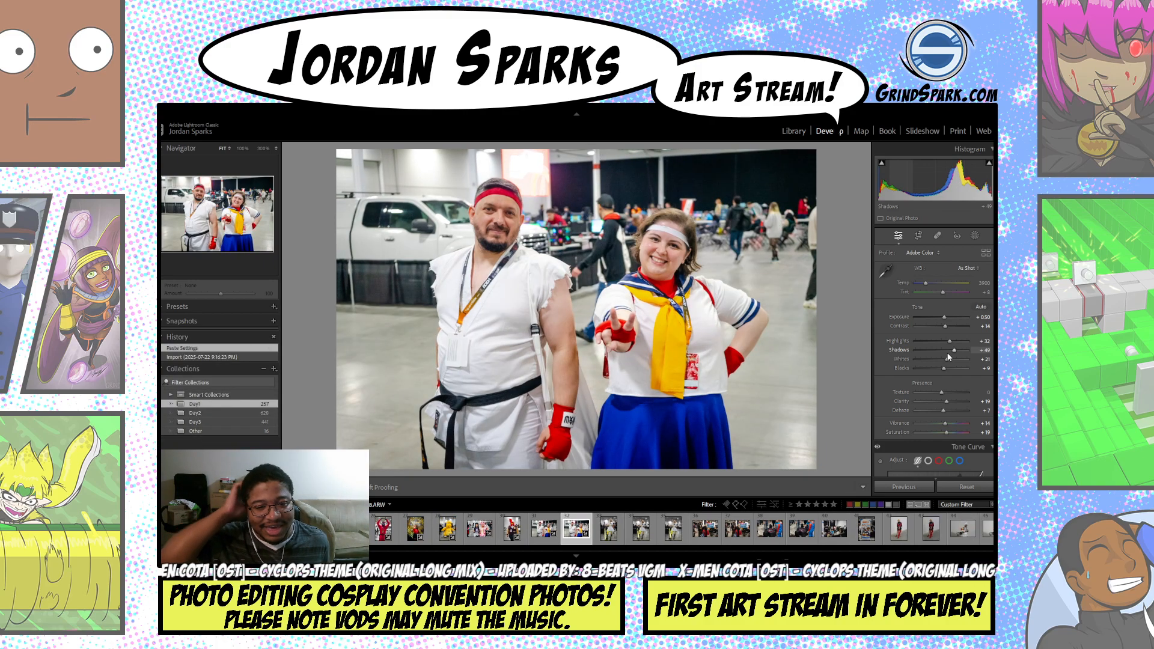
key("Left")
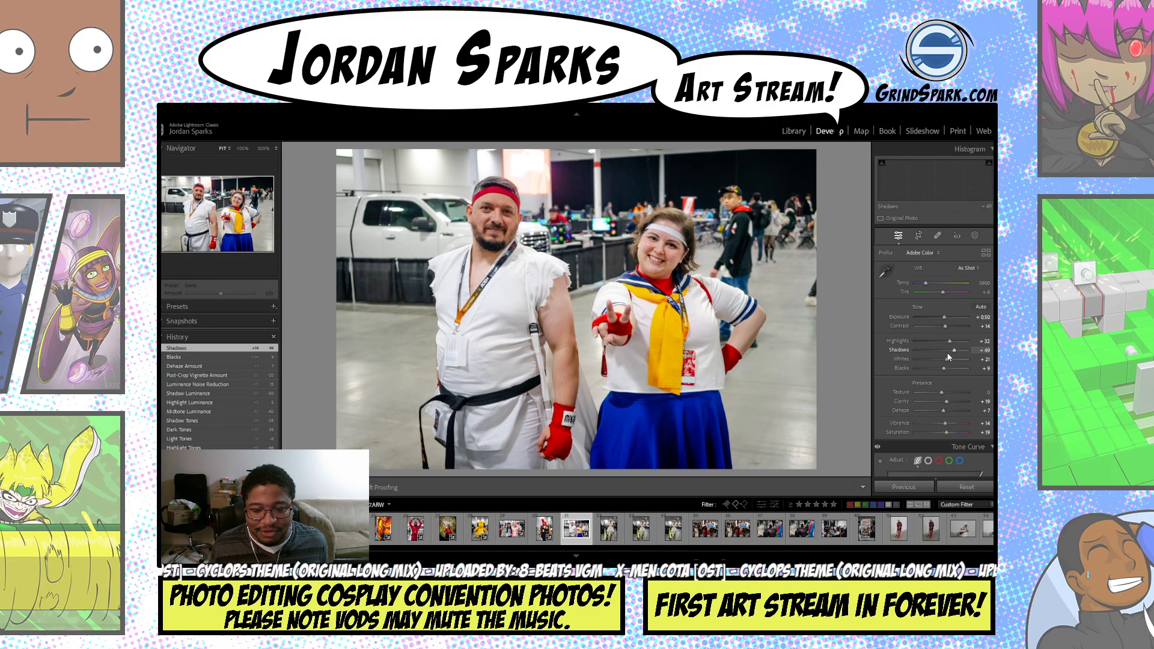
- On the duo's second shot, set Highlights to +19, Whites to +19 and Blacks to -5, and undo a trial Dehaze change
key("Right")
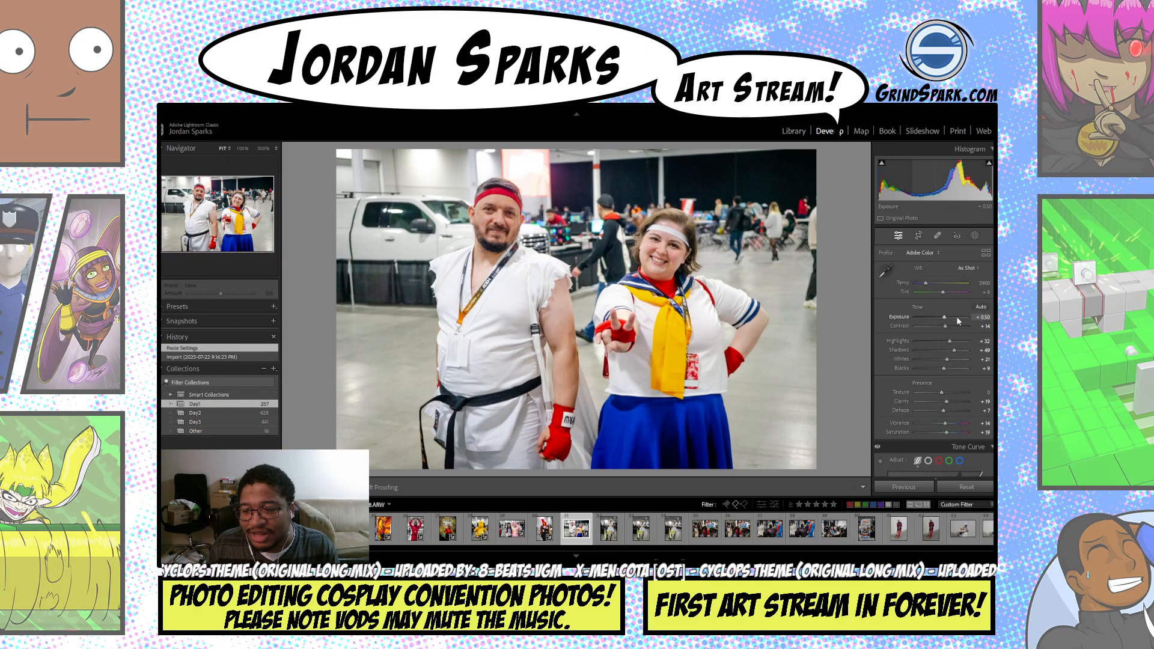
scroll(959, 321, "down", 2)
scroll(958, 321, "up", 2)
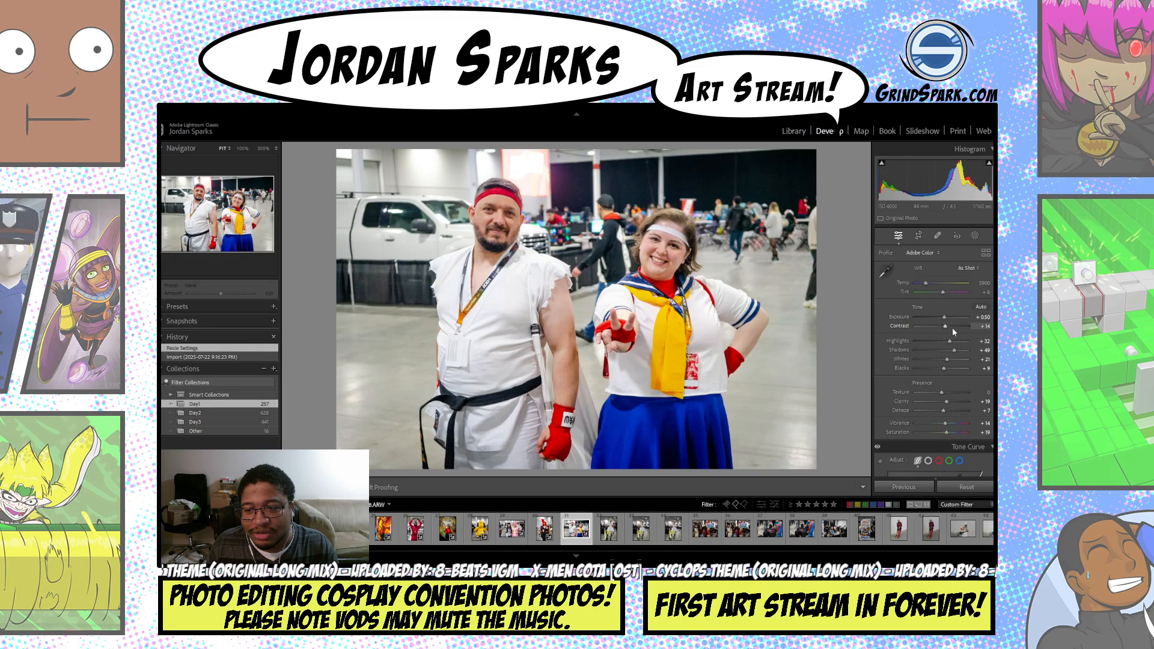
left_click_drag(952, 341, 942, 370)
left_click_drag(952, 413, 942, 412)
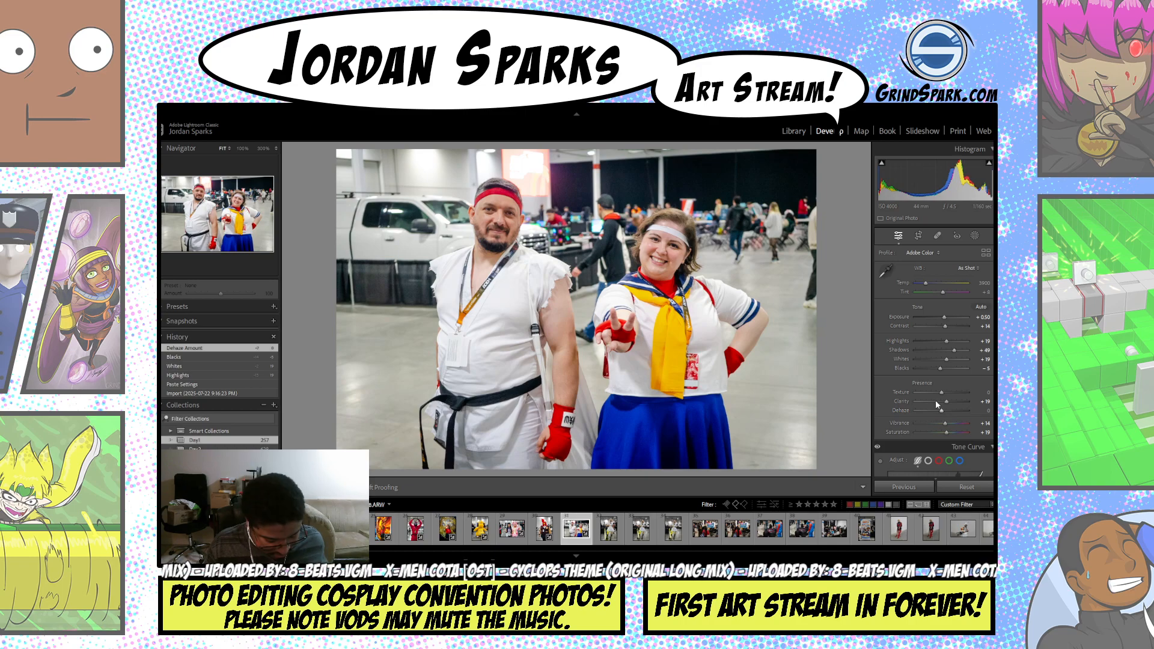
key("ctrl+z")
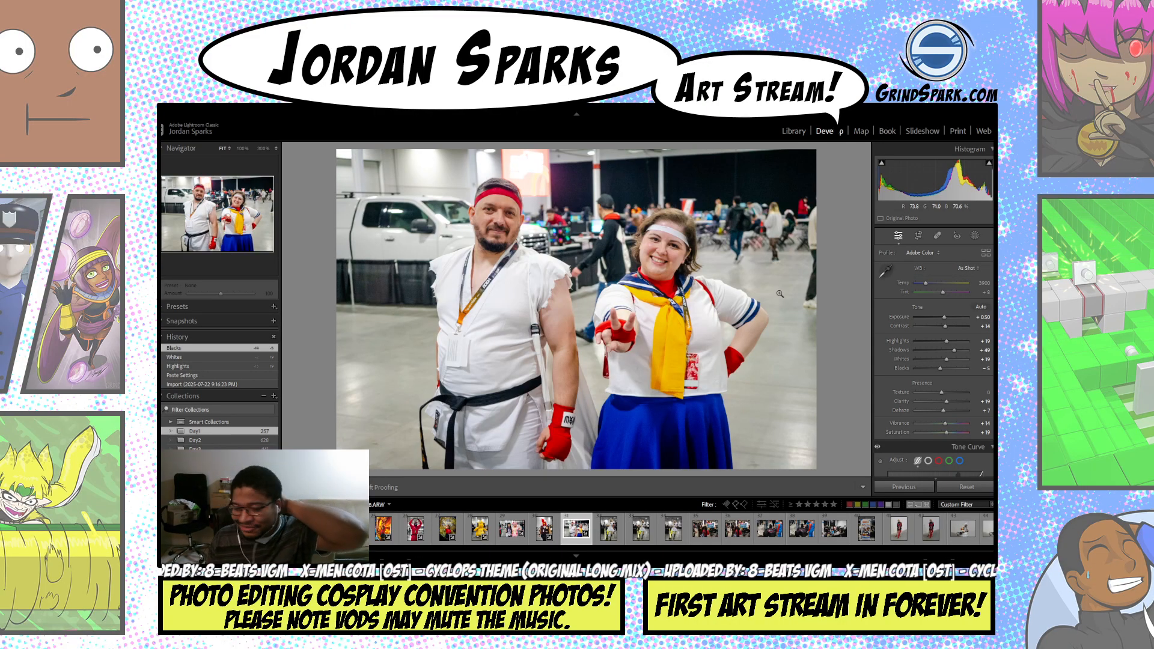
- Grade the blonde maid's photo: Exposure +0.90, Contrast -32, Highlights -39, Shadows -32, Whites +19, Blacks -49, Clarity +23, Dehaze -21, Vibrance +25, Saturation +33
left_click(609, 531)
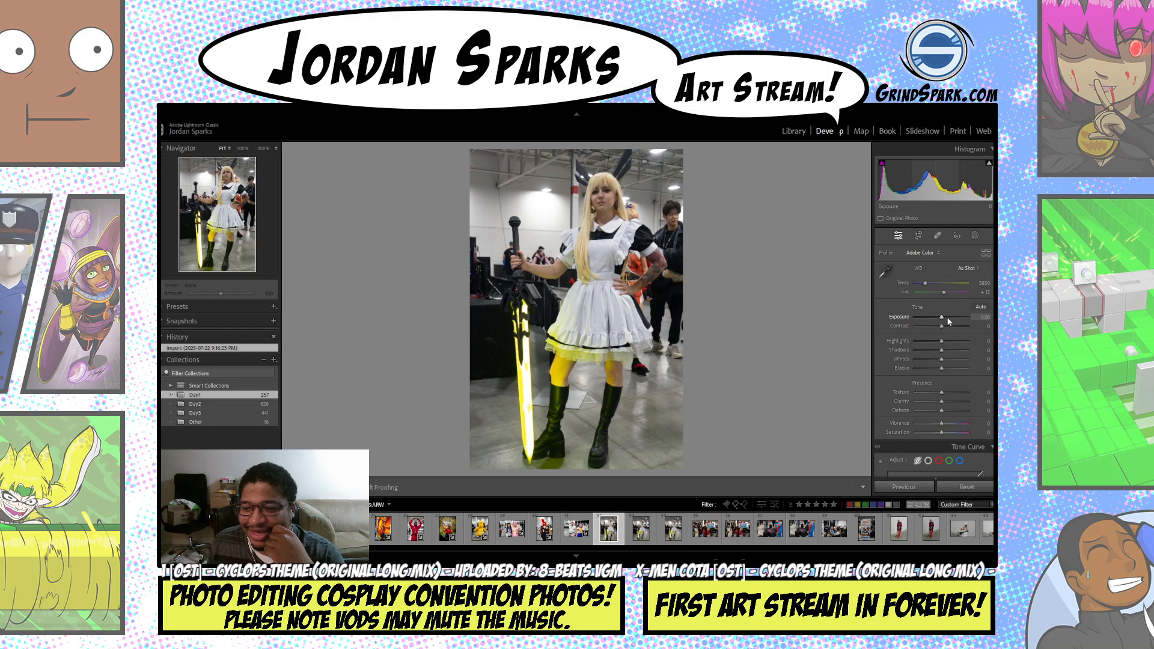
key("Up")
key("Up")
key("Up")
key("Up")
key("Up")
key("Up")
key("Up")
key("Up")
key("Up")
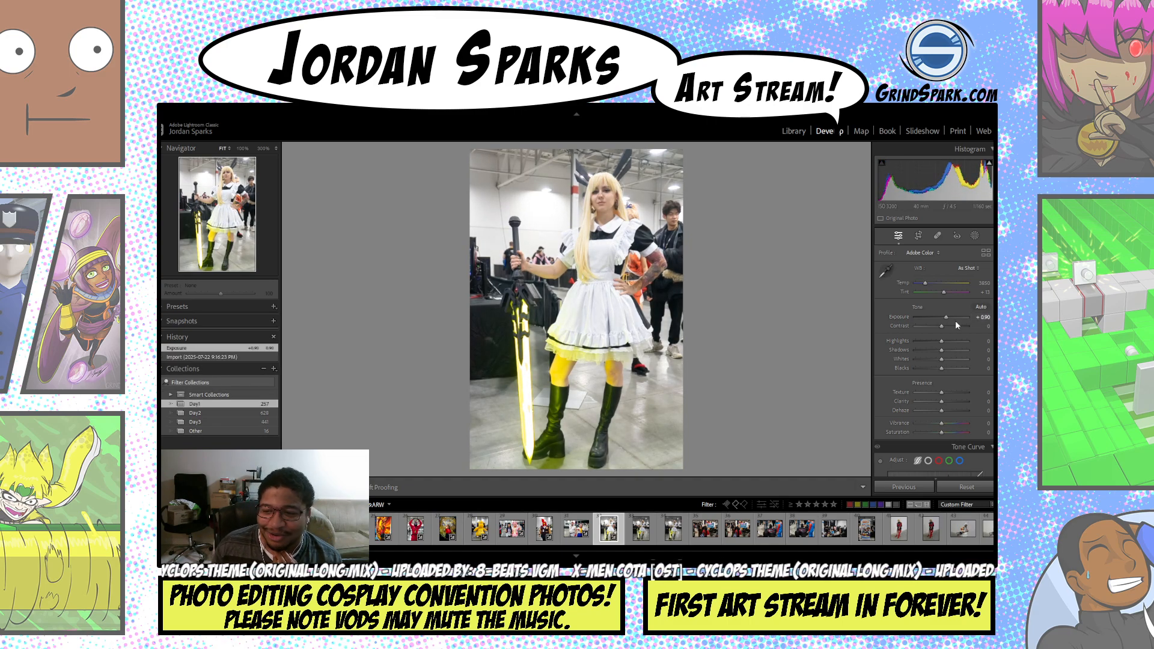
left_click_drag(952, 325, 951, 430)
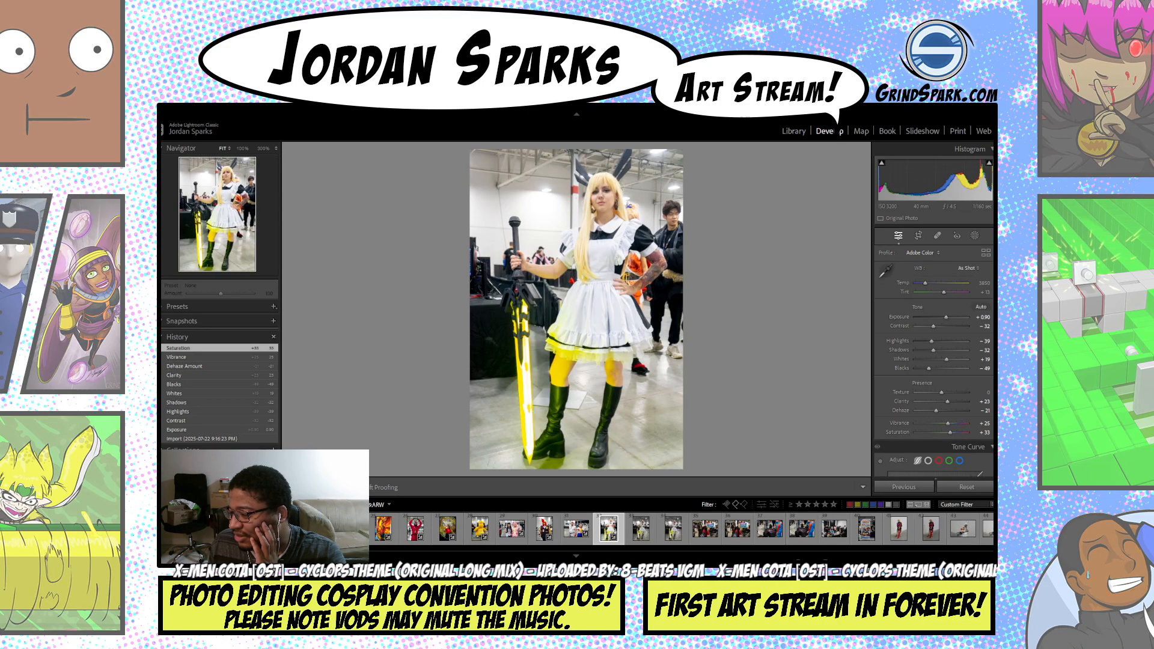
- Shape the maid photo's tone curve with Highlights +19, Lights -61 and Darks +31, and lower the curve's Shadows strongly
scroll(933, 337, "down", 2)
scroll(945, 443, "down", 4)
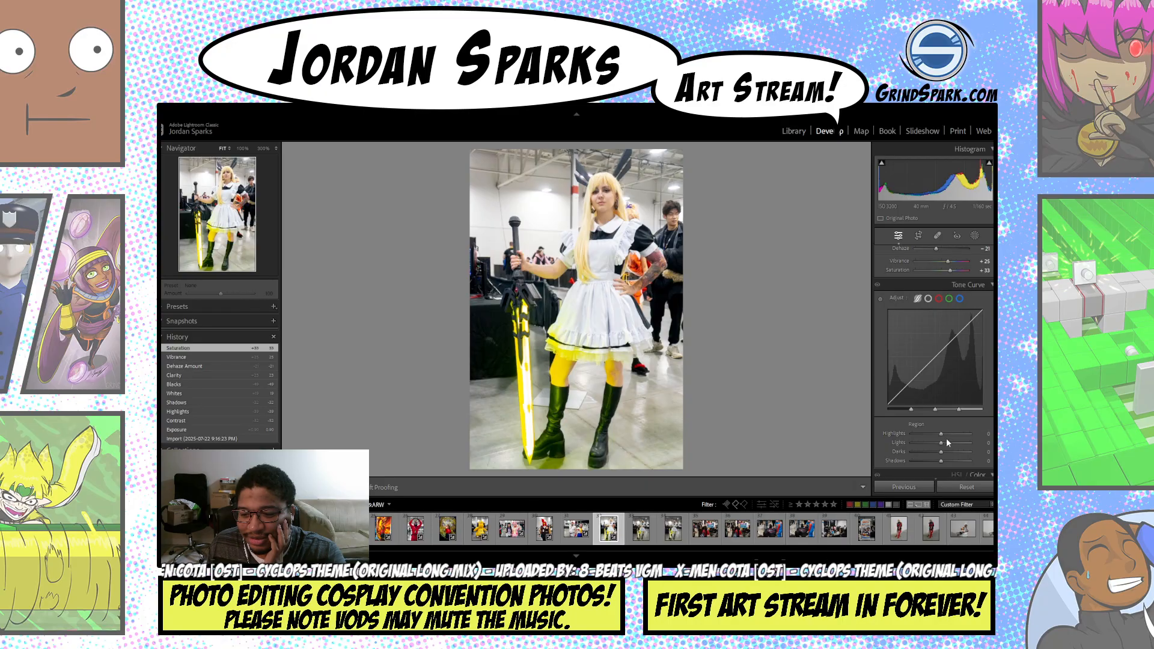
left_click_drag(951, 437, 923, 462)
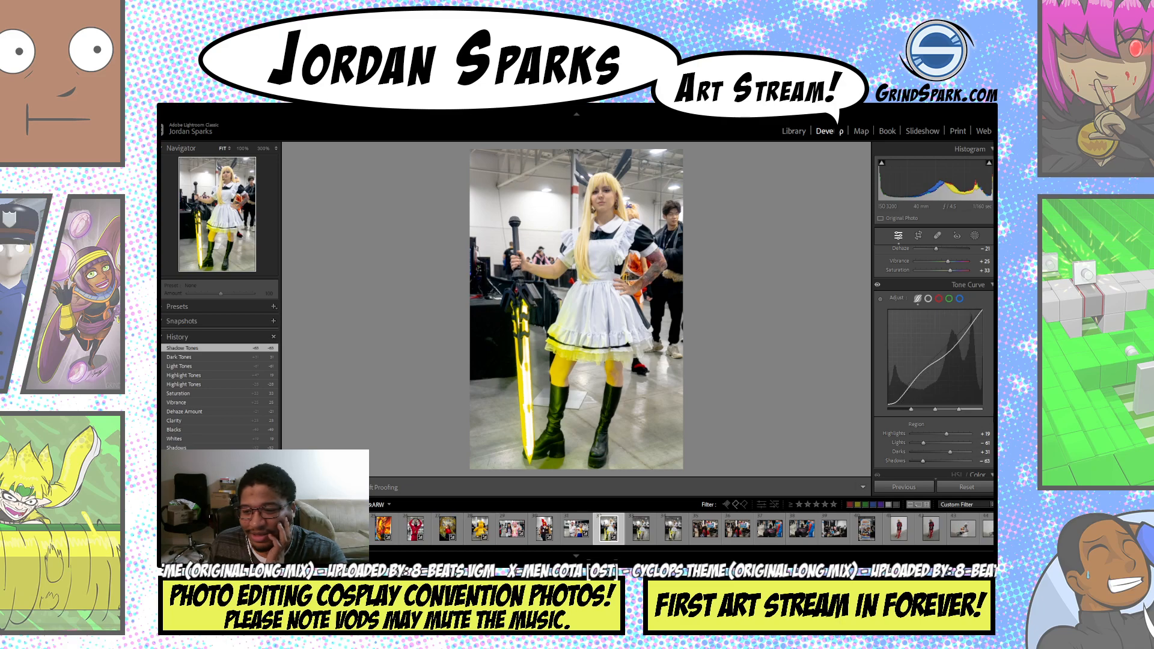
scroll(934, 330, "down", 6)
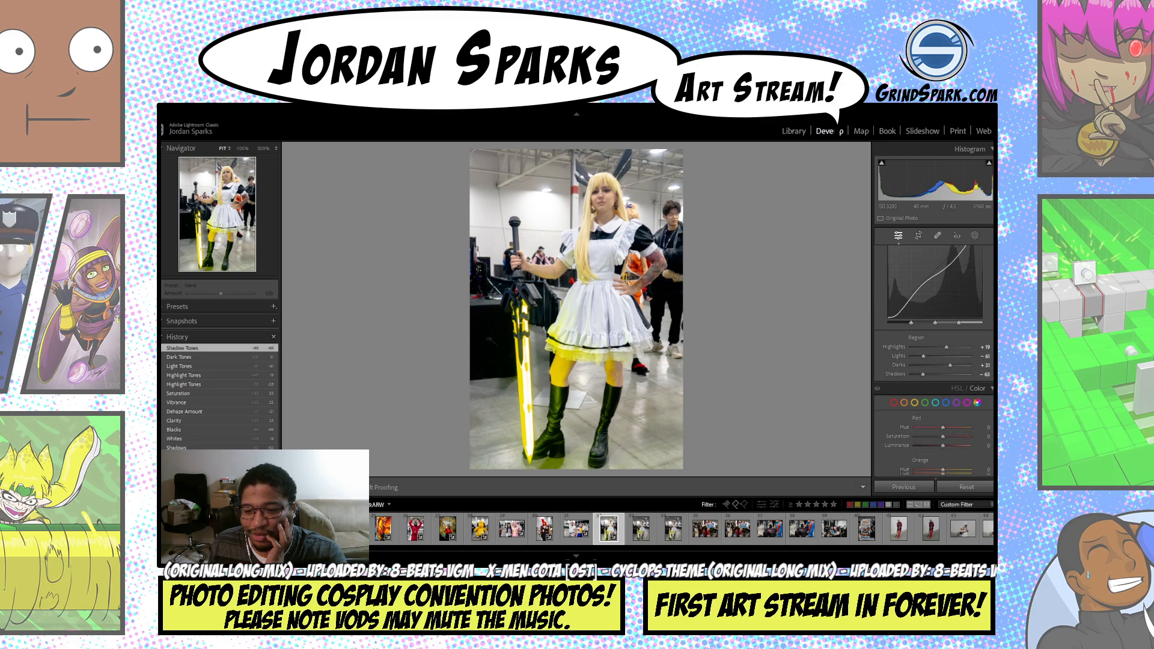
- Refine the maid photo with Contrast -23, Shadows -30 and Highlights -35, and compare it before and after
scroll(961, 300, "up", 8)
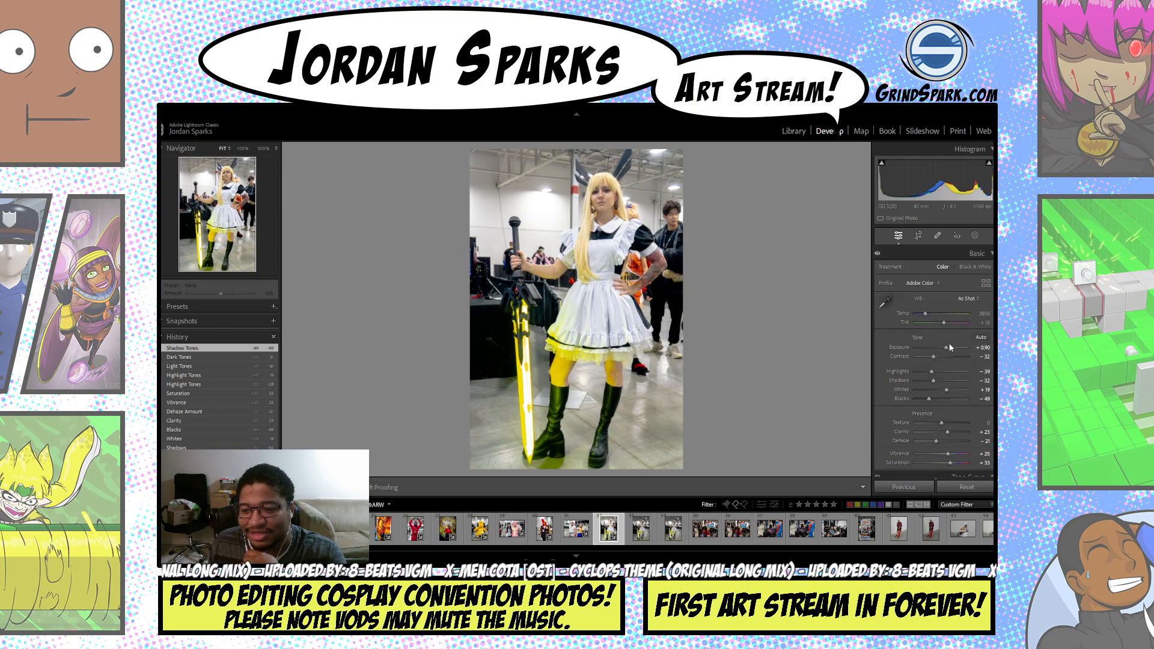
left_click(937, 360)
left_click_drag(937, 360, 933, 381)
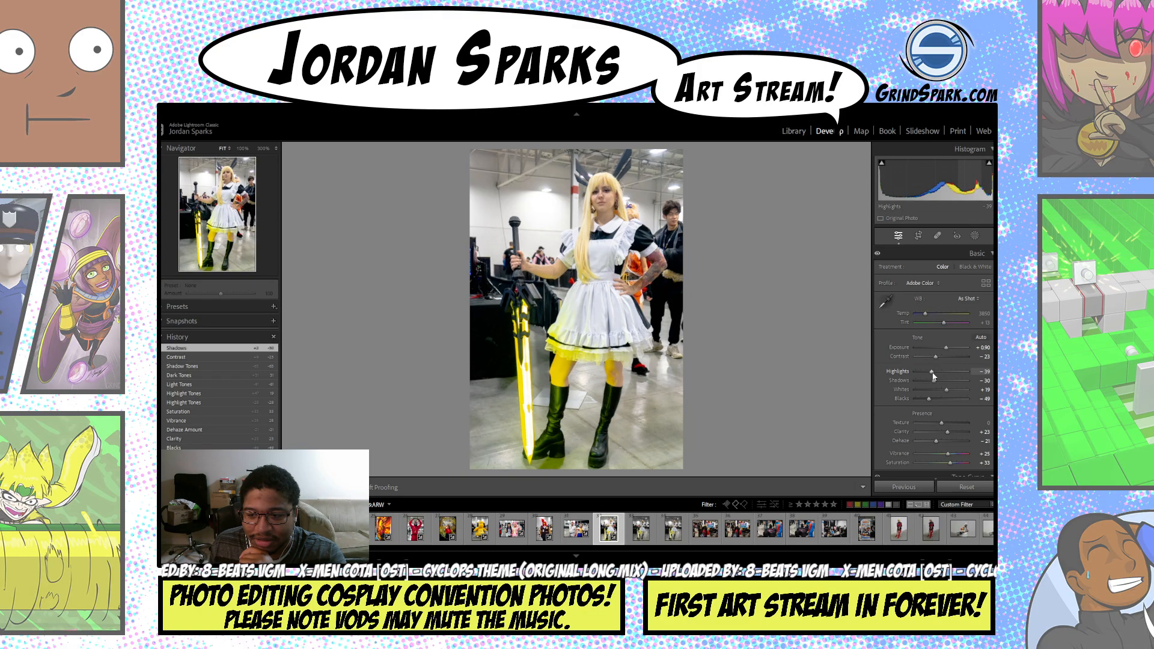
left_click_drag(950, 375, 932, 372)
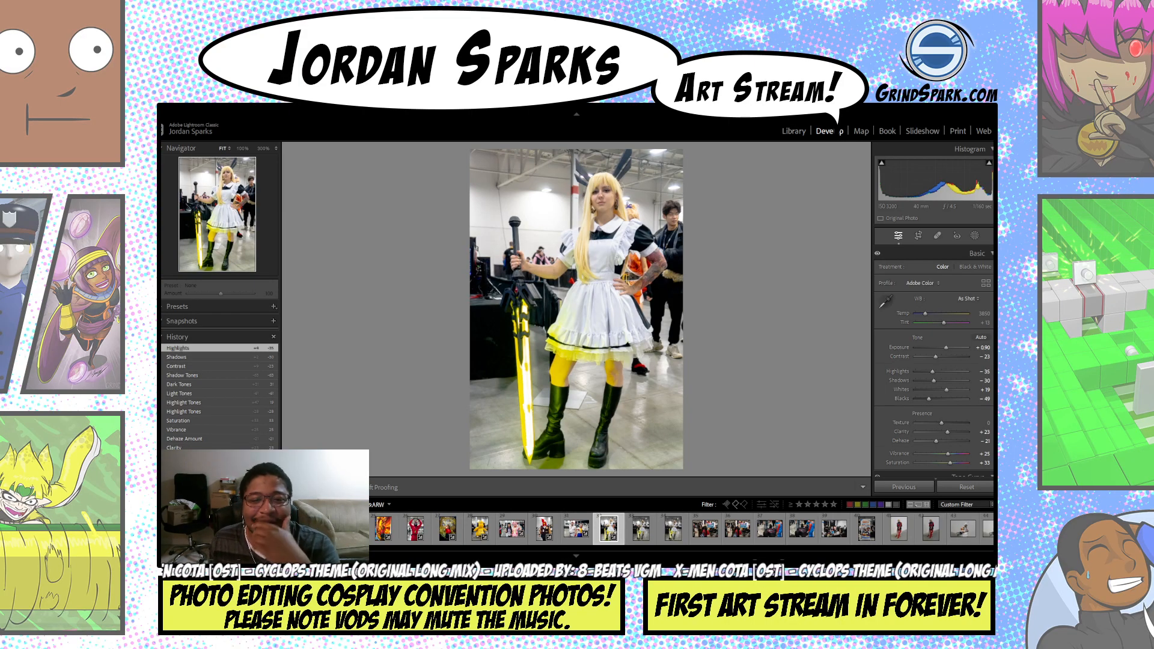
key("y")
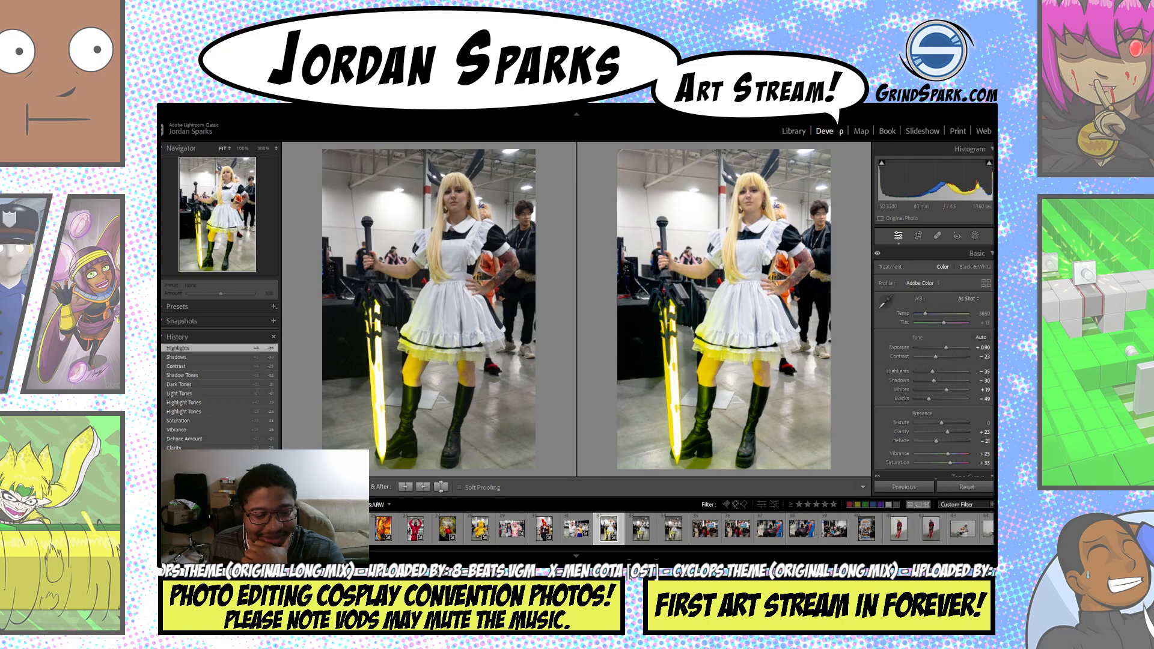
key("y")
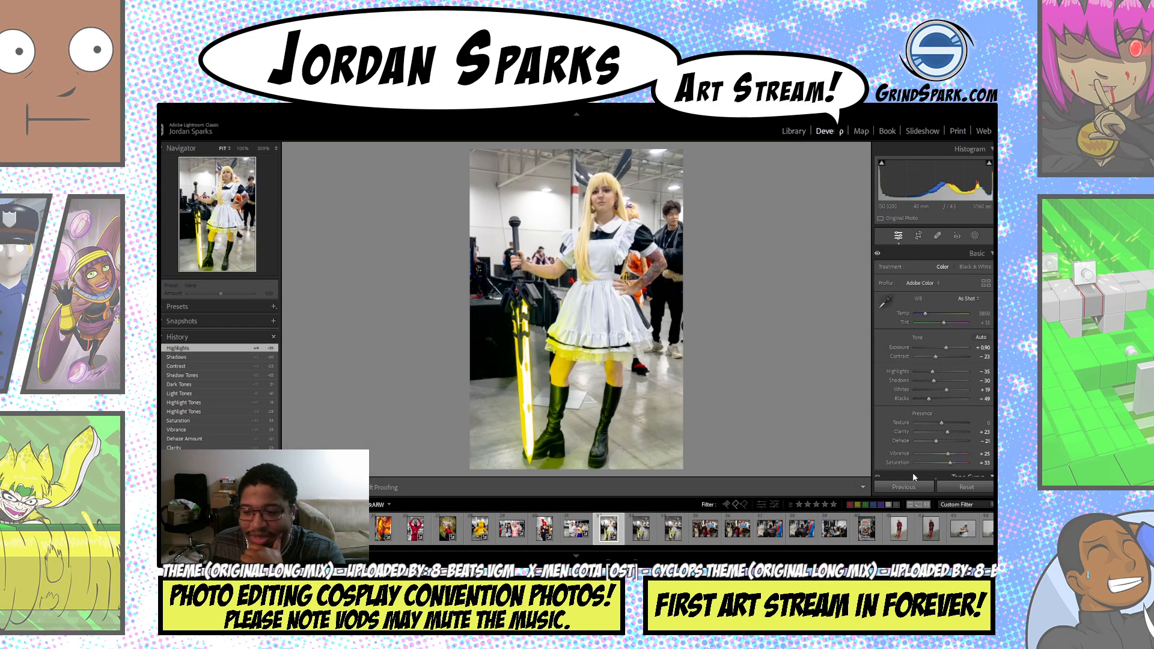
- In the maid photo's color grading, lower the midtone and highlight luminance and raise the shadow luminance slightly
scroll(934, 361, "down", 10)
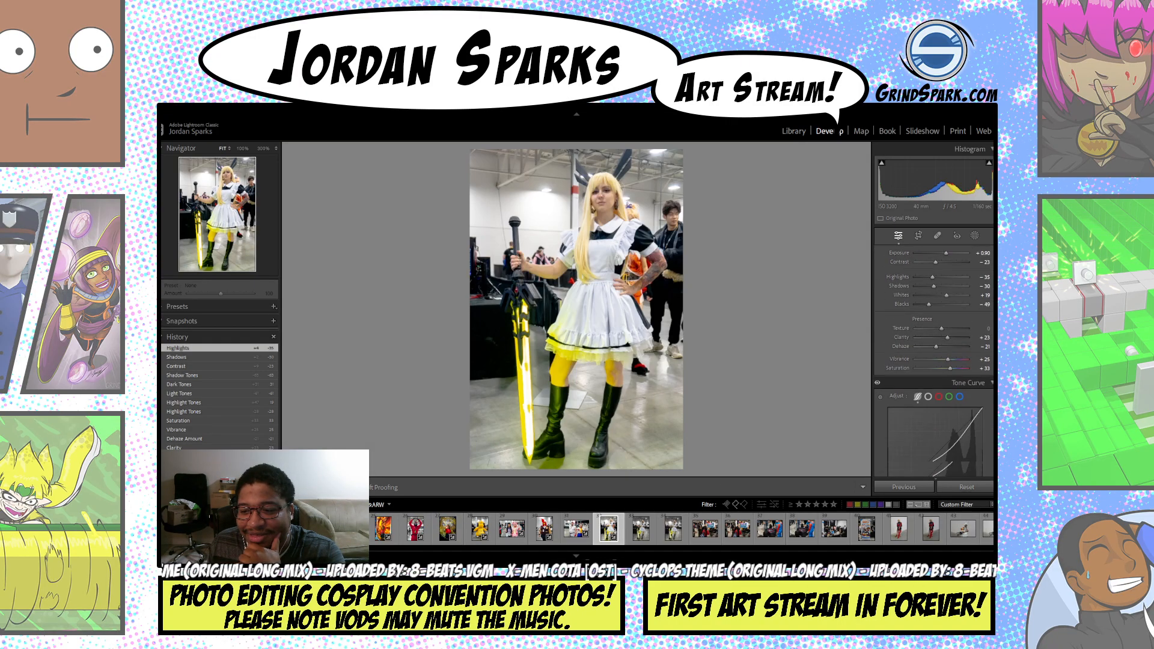
scroll(945, 357, "down", 5)
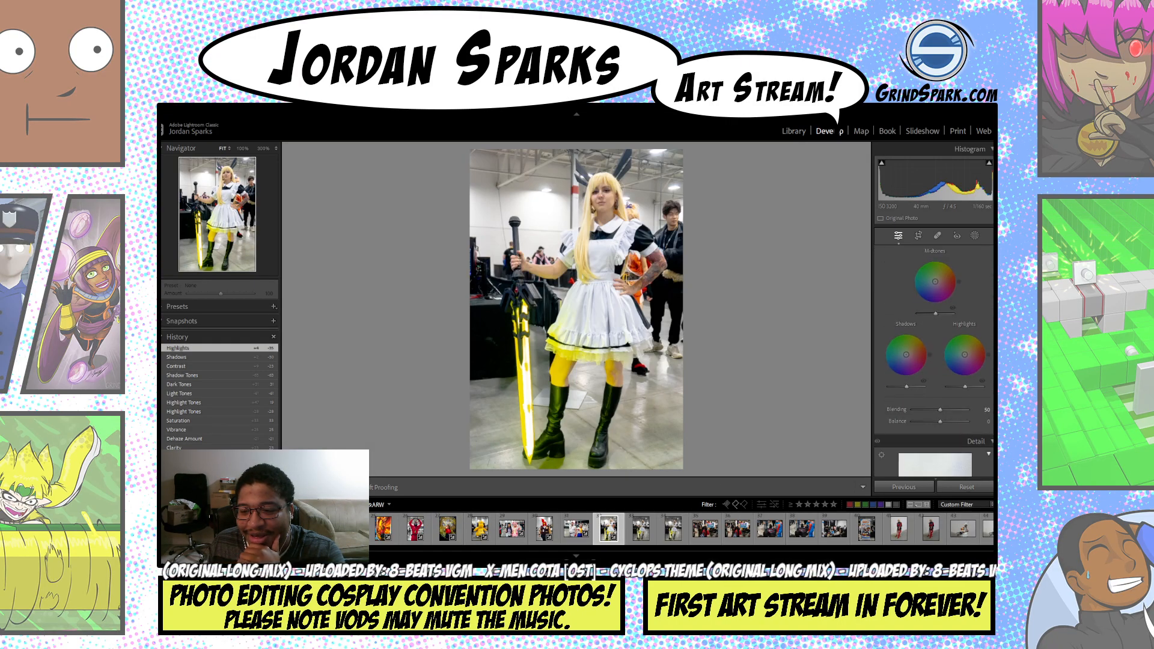
left_click_drag(946, 353, 924, 357)
left_click_drag(975, 428, 907, 430)
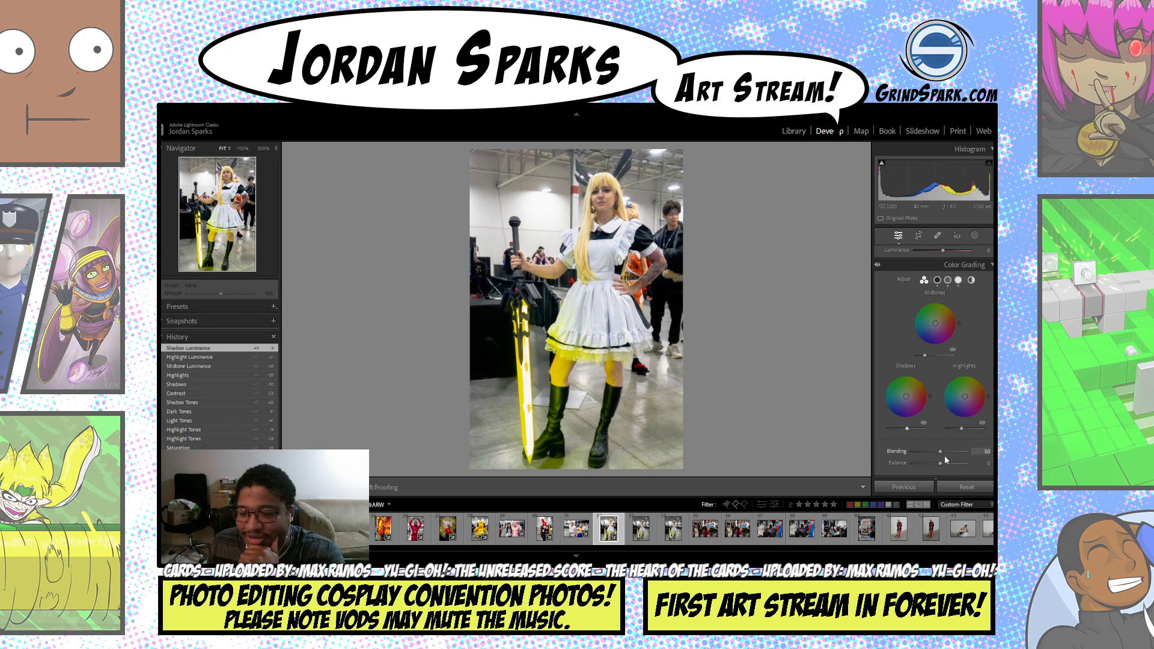
- Add a post-crop vignette to the maid photo with the amount at -20 and the midpoint at 75
scroll(934, 361, "down", 5)
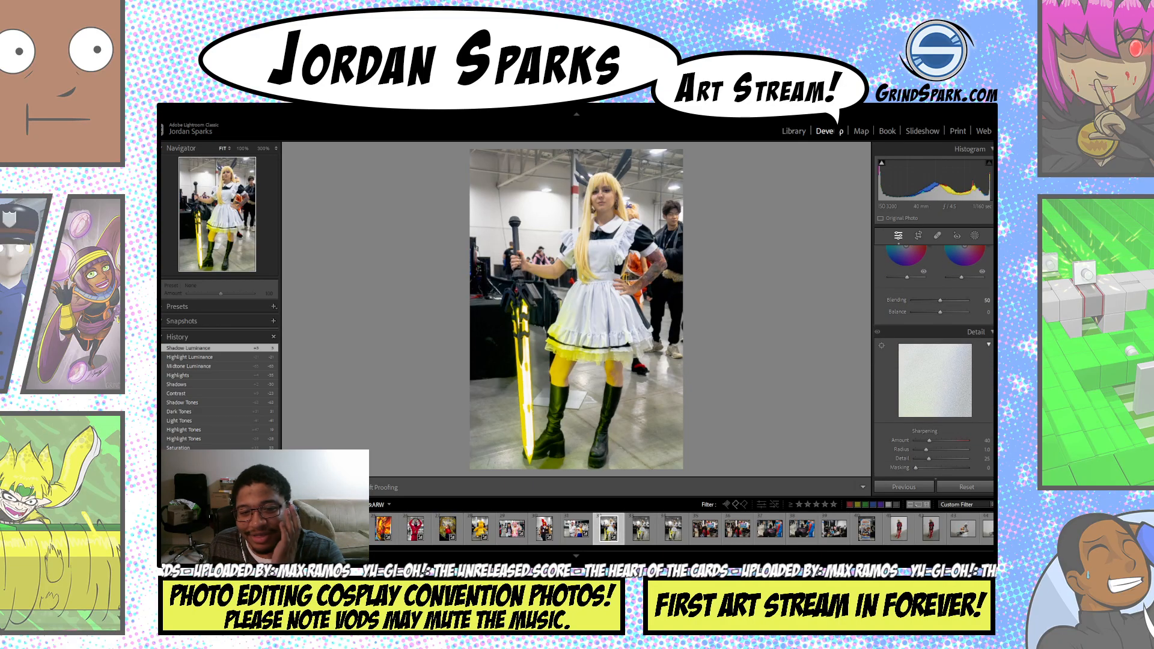
scroll(934, 361, "down", 5)
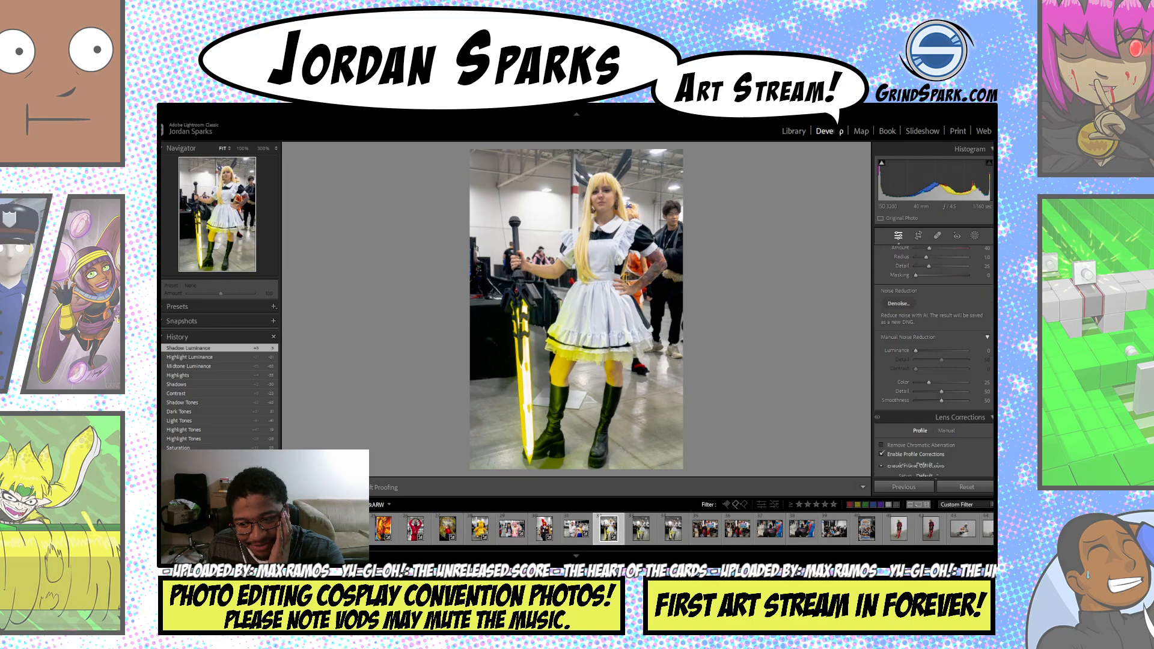
scroll(934, 360, "down", 5)
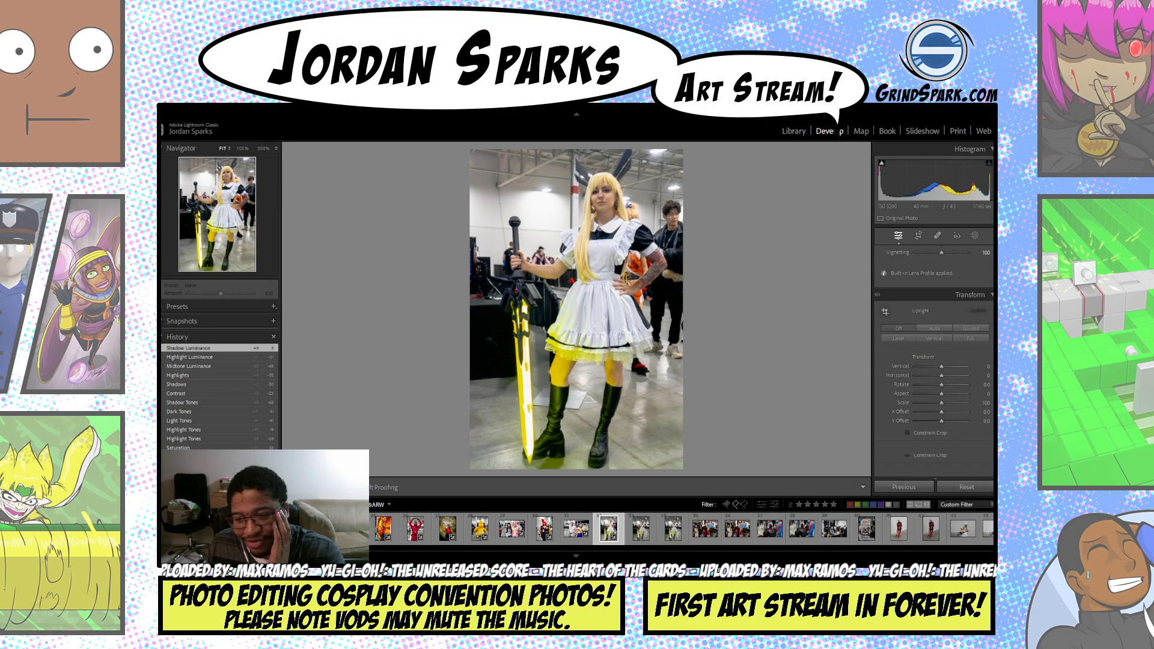
scroll(954, 377, "down", 1)
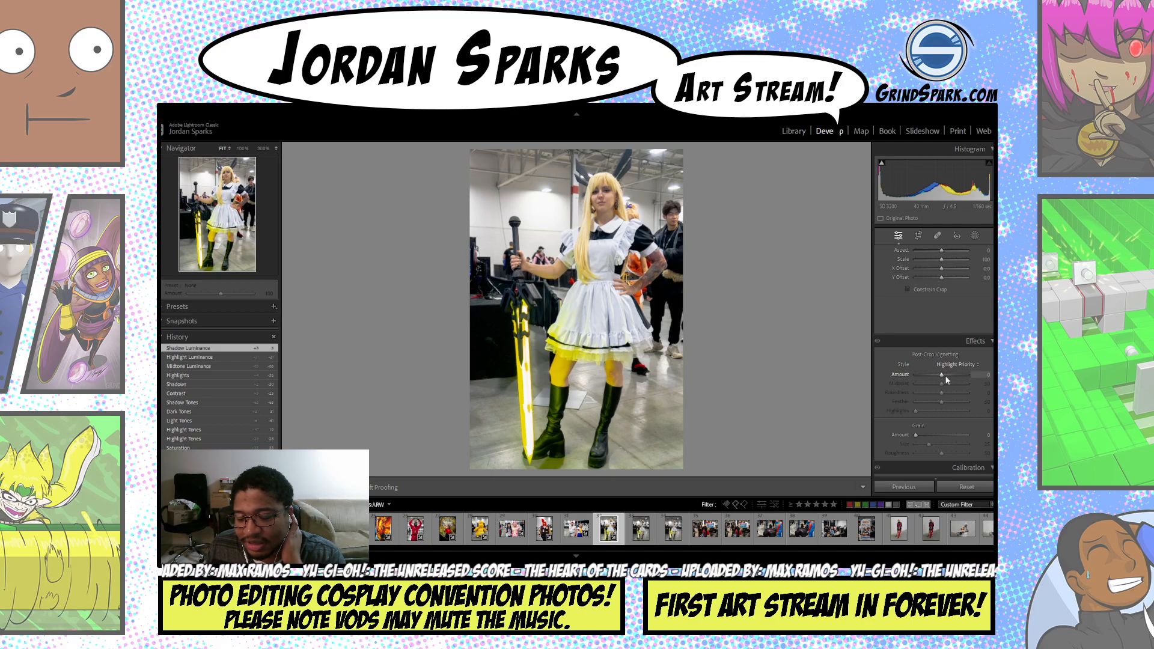
key("Down")
key("Down")
key("Down")
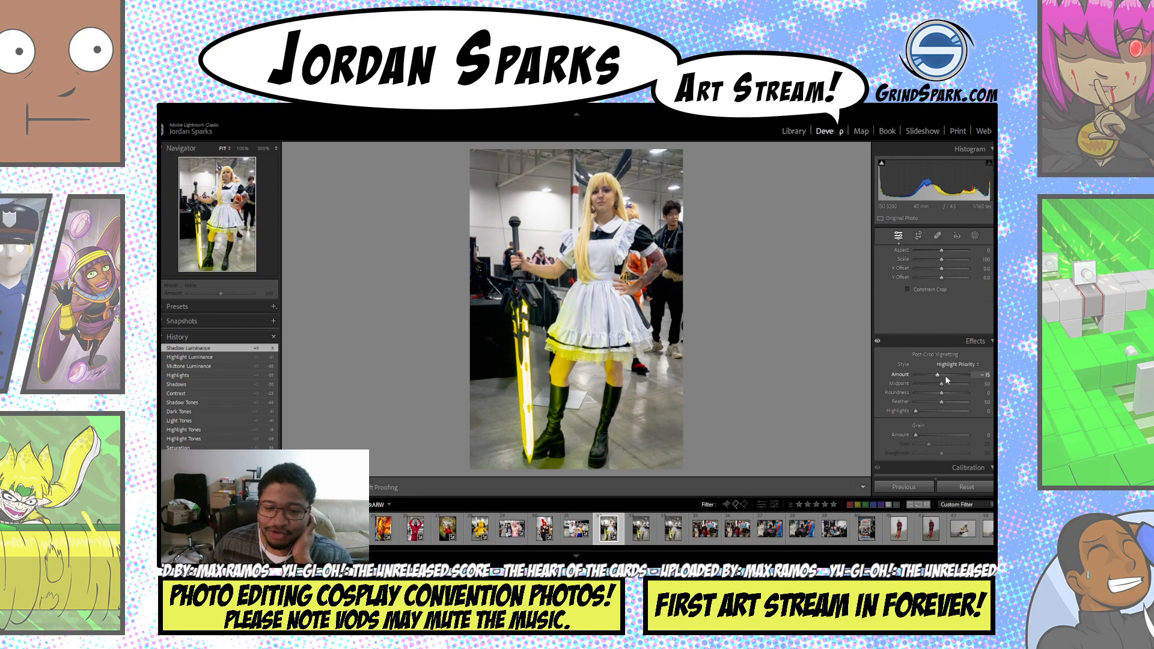
key("Down")
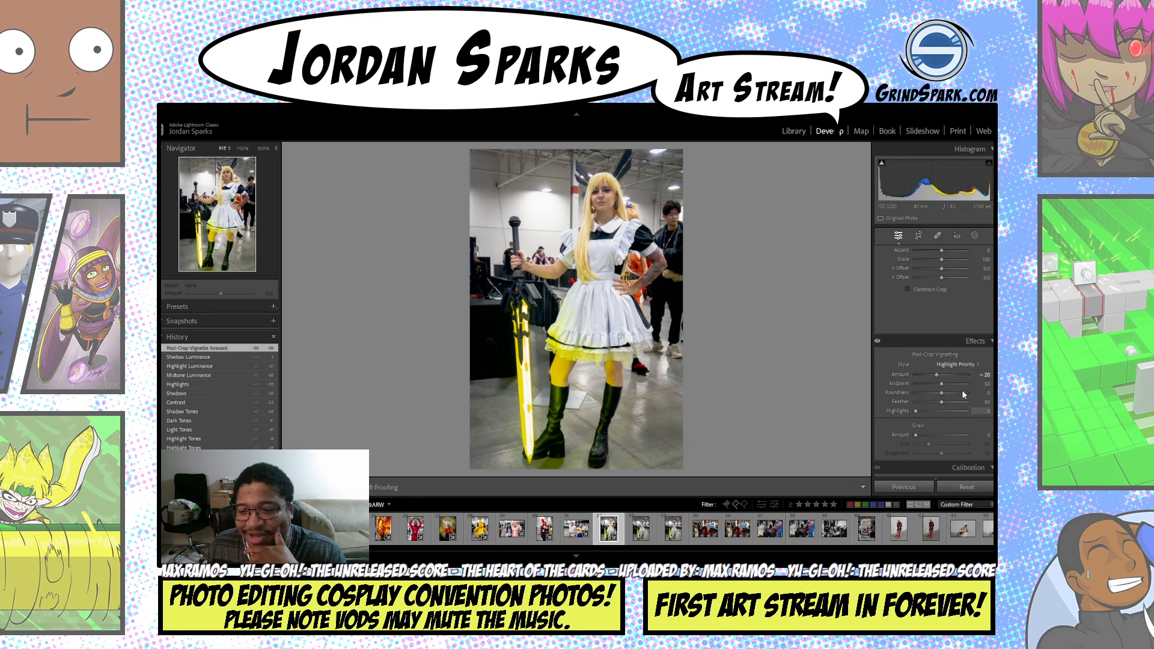
scroll(933, 361, "down", 4)
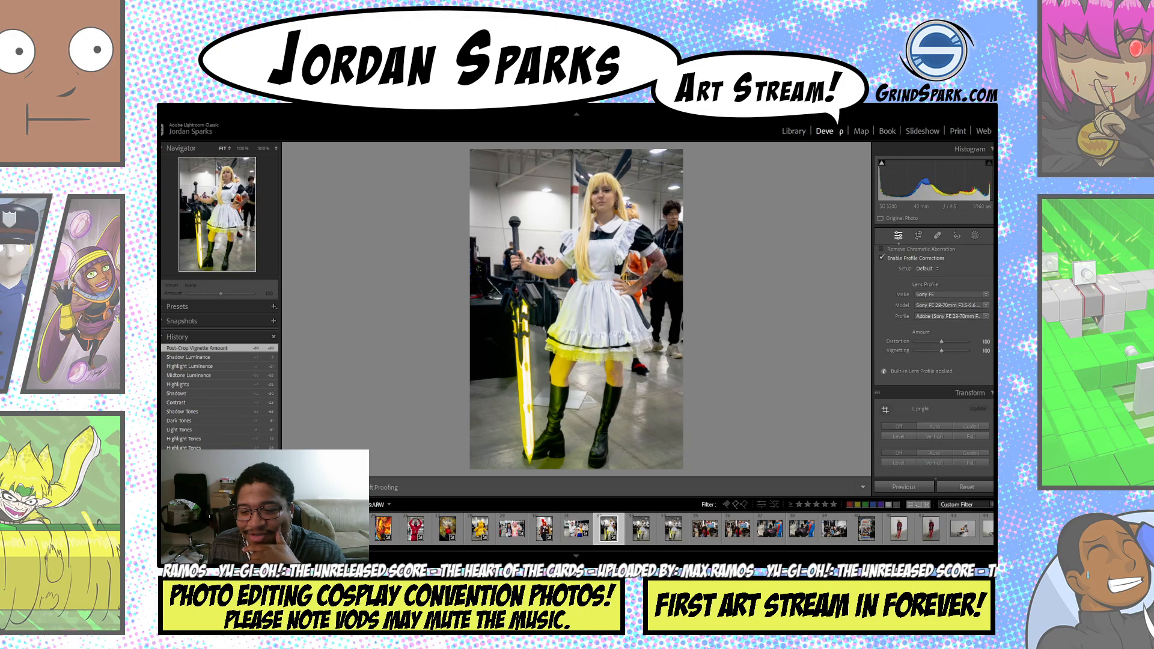
left_click_drag(942, 331, 957, 332)
left_click_drag(951, 337, 956, 333)
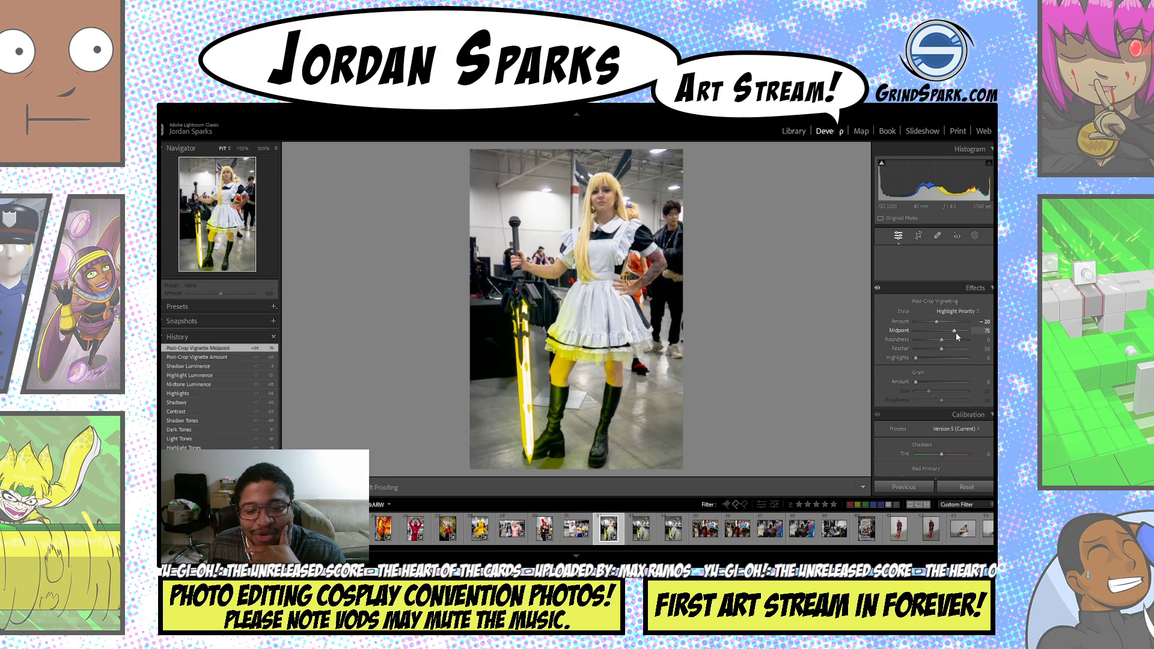
- Brighten the maid photo to Exposure +1.10 and set Contrast to -56, Blacks to -60 and Shadows to -32
scroll(934, 360, "up", 10)
scroll(991, 258, "up", 10)
scroll(992, 257, "up", 3)
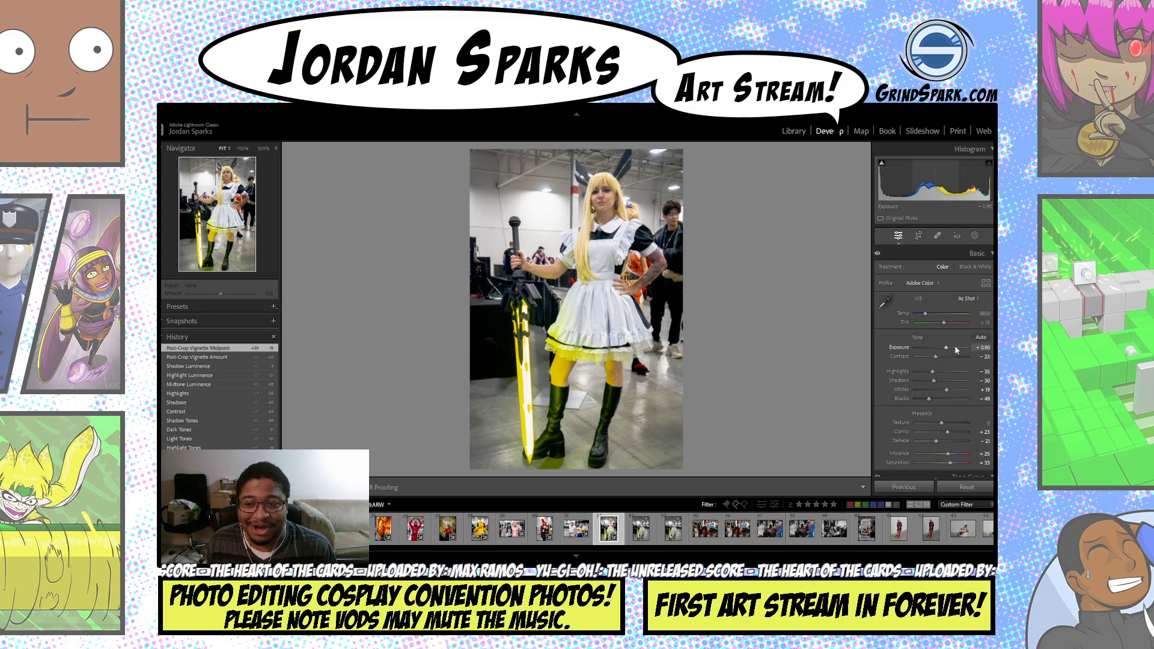
key("Up")
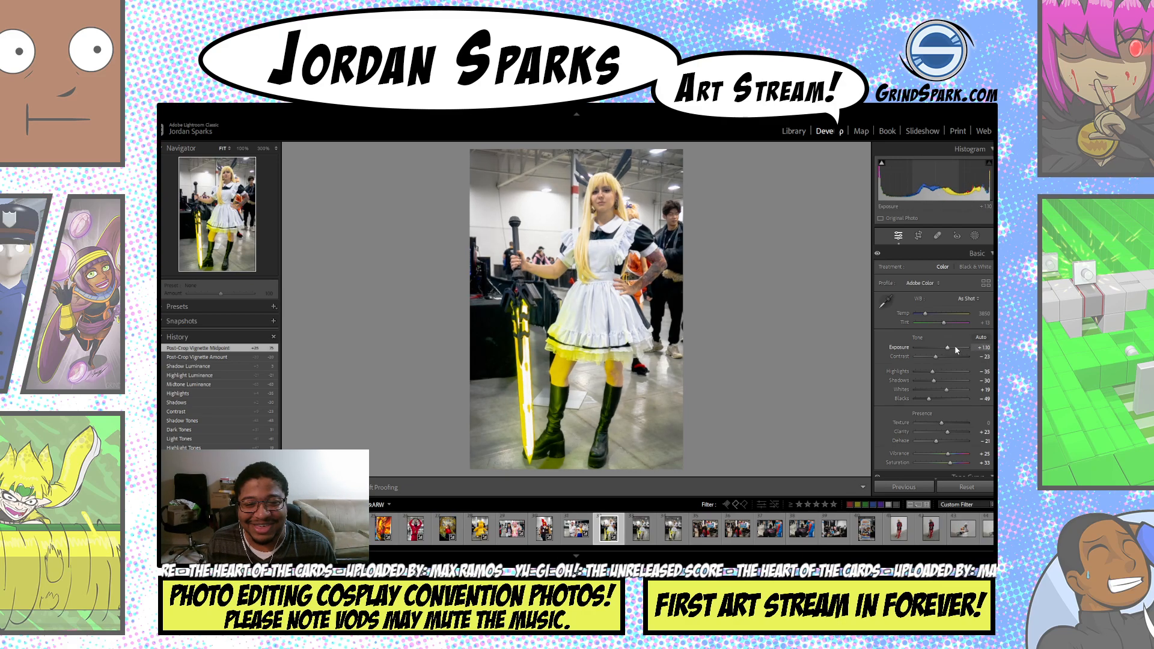
left_click_drag(950, 355, 931, 382)
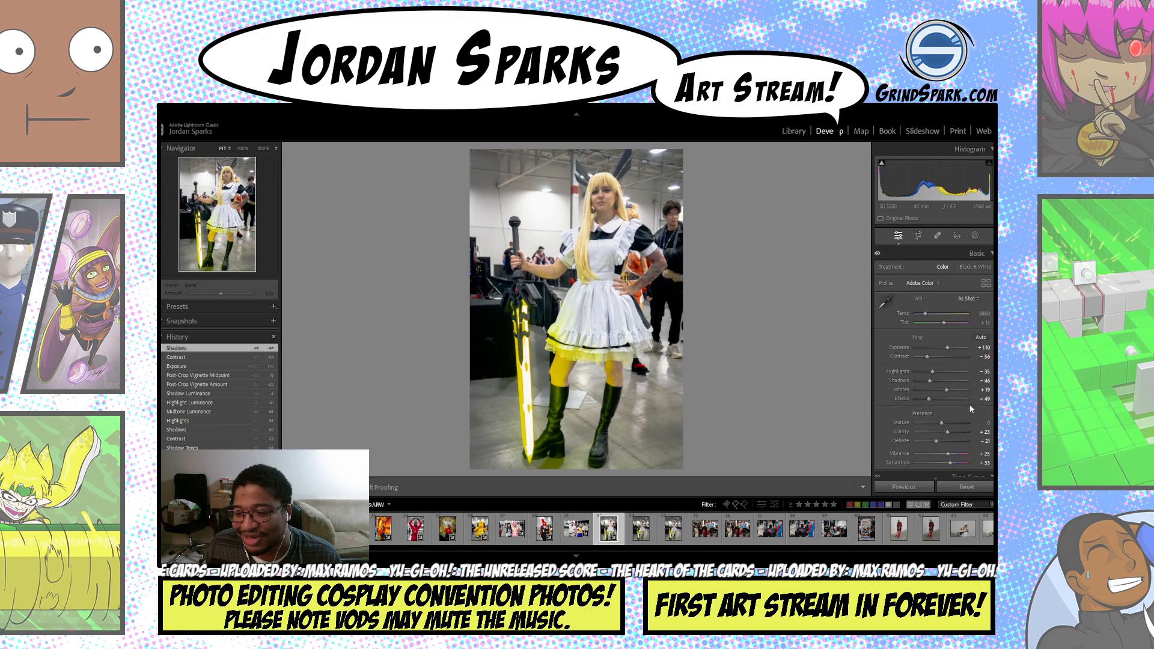
left_click_drag(944, 401, 933, 380)
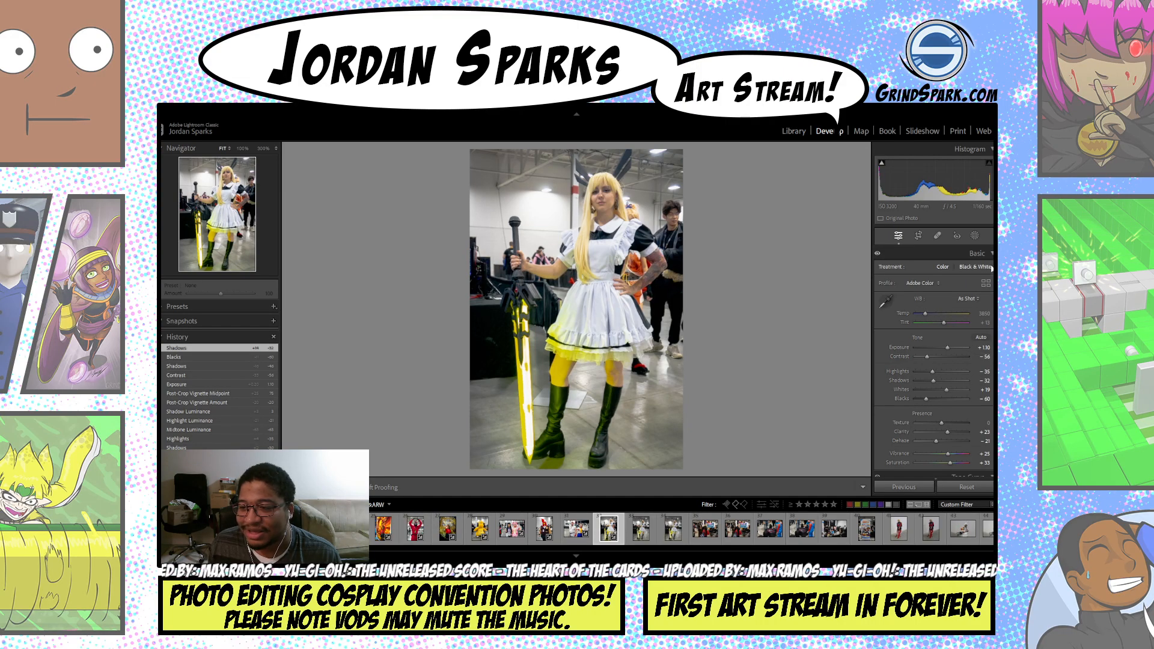
- Fine-tune the maid photo's tones by setting Contrast to -54, Whites to +40 and Highlights to -37
scroll(934, 360, "down", 10)
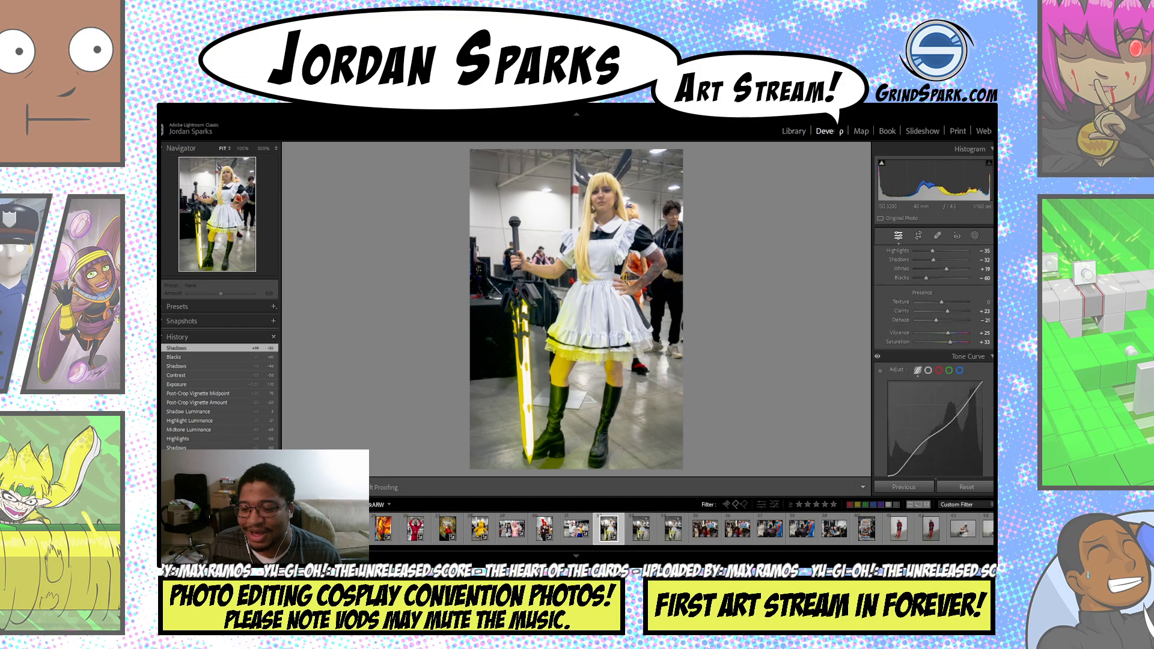
scroll(934, 360, "up", 10)
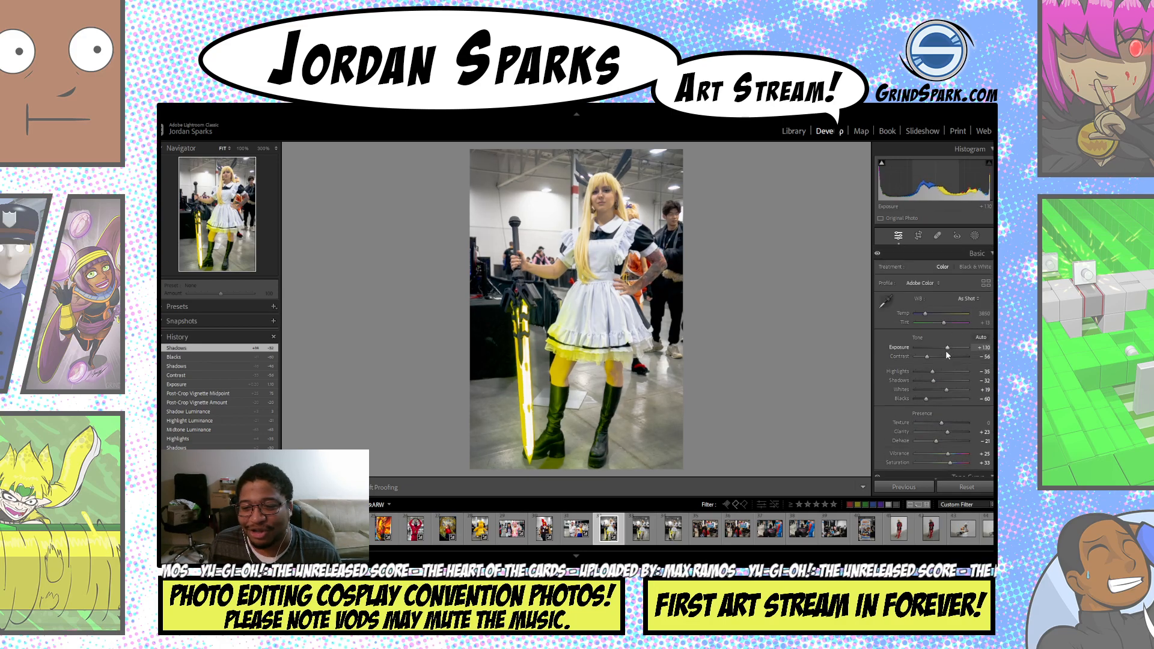
left_click_drag(928, 357, 929, 358)
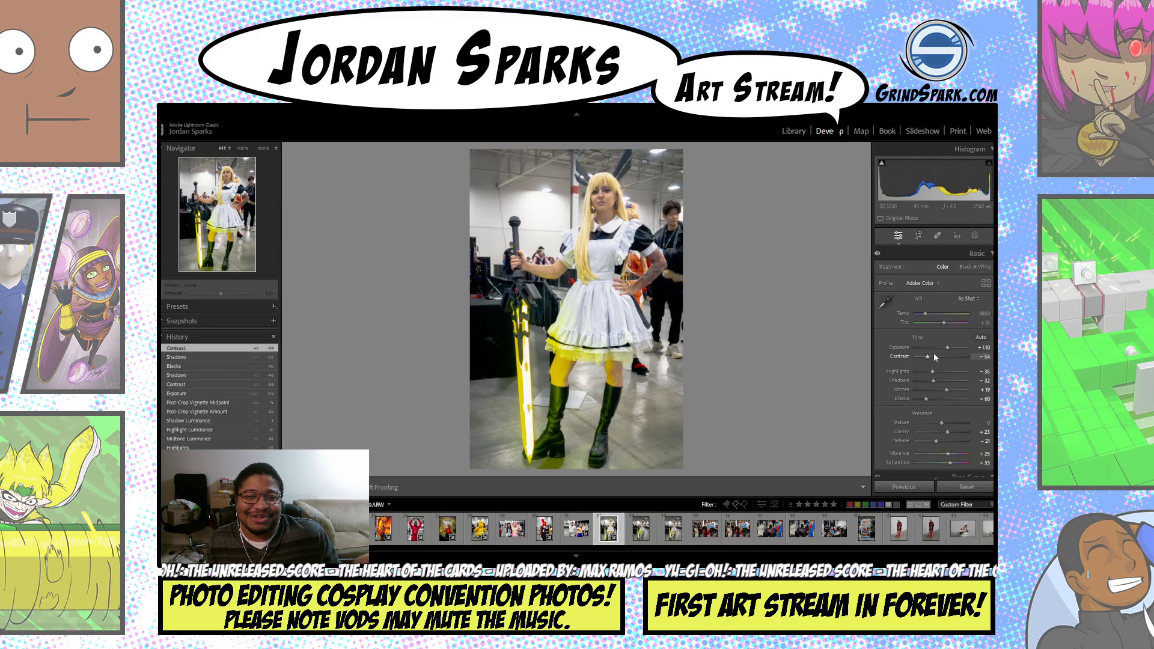
left_click_drag(948, 390, 932, 372)
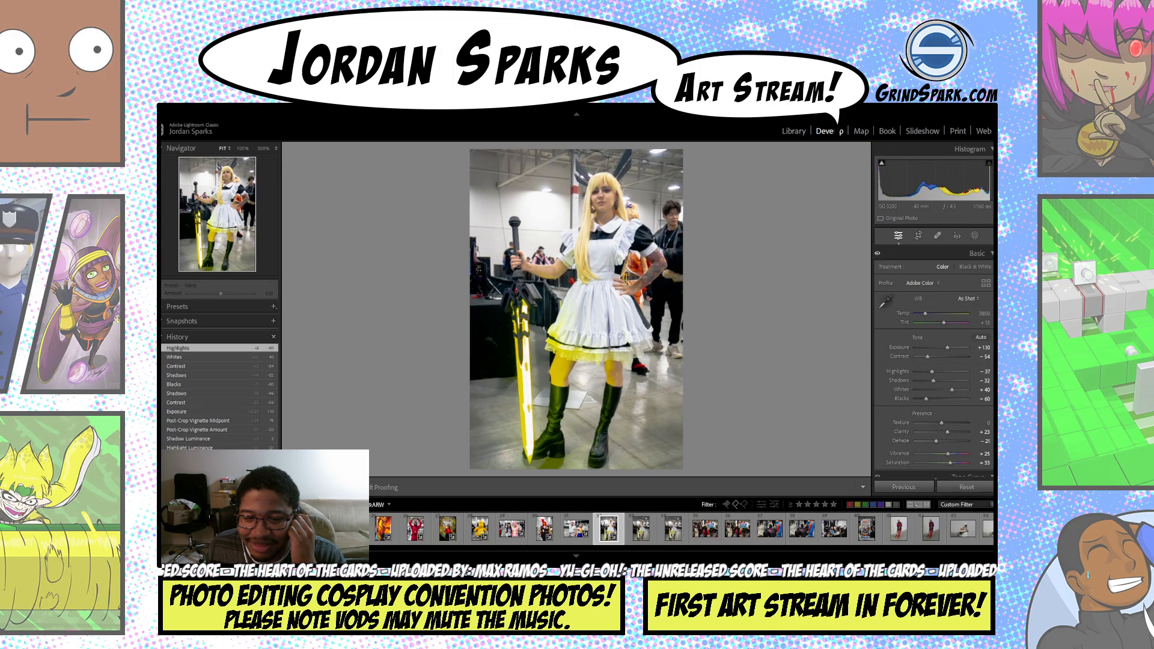
scroll(933, 361, "down", 10)
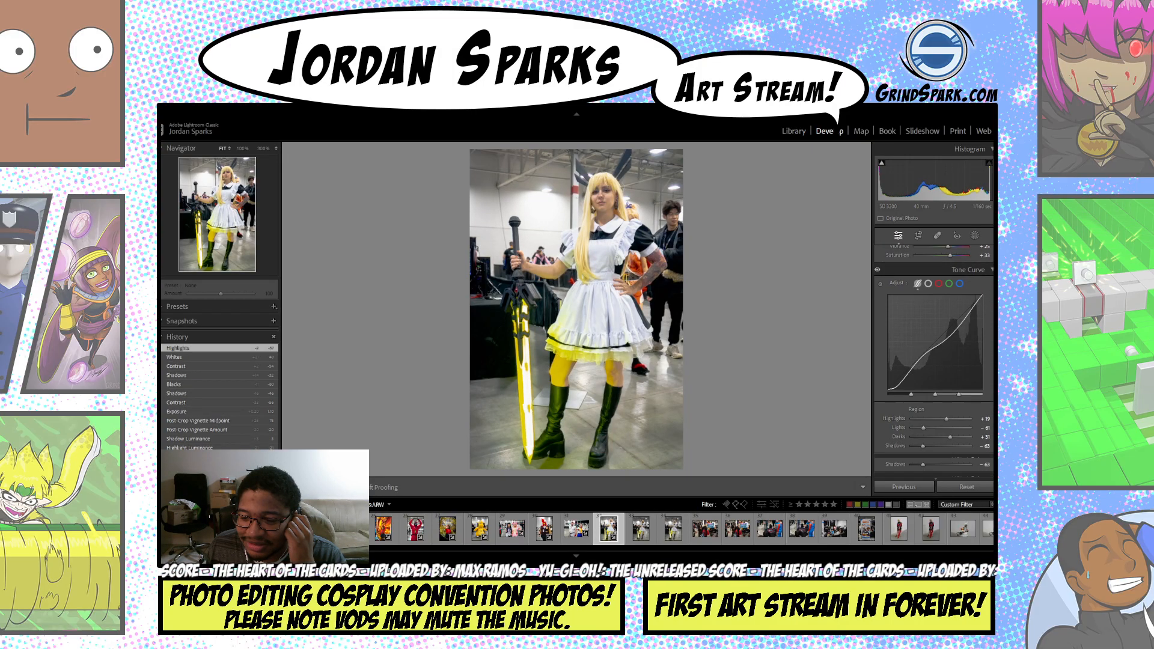
- In the color mixer, raise the maid photo's yellow saturation to +20
scroll(956, 390, "down", 3)
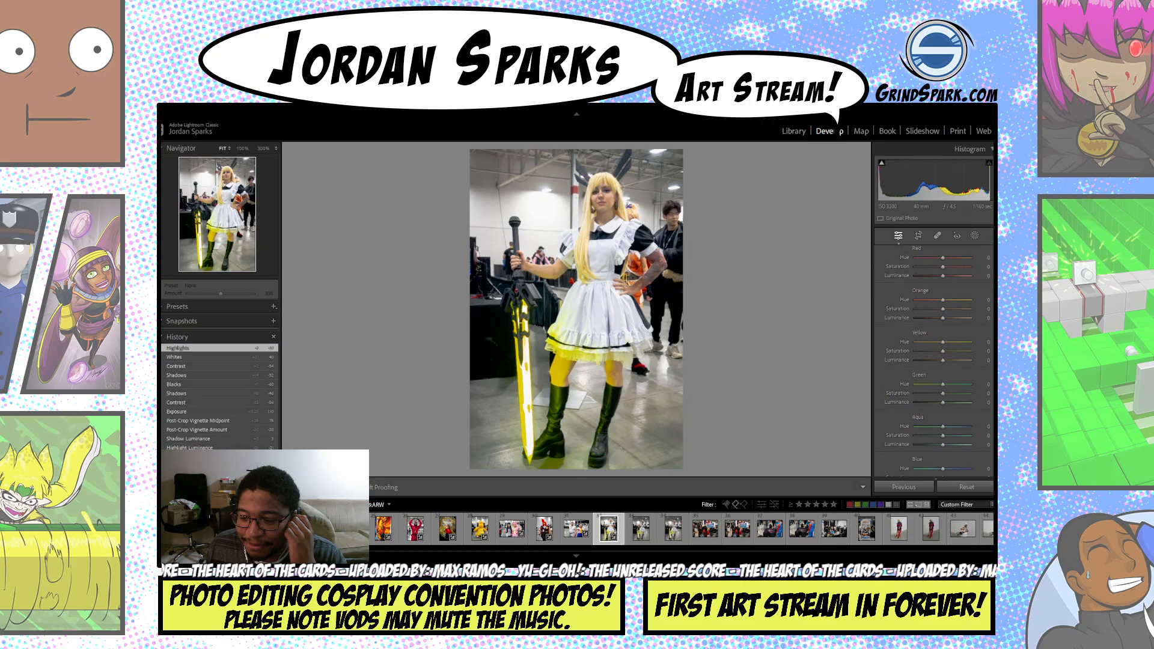
mouse_move(956, 395)
left_mouse_down()
mouse_move(938, 395)
mouse_move(966, 396)
mouse_move(957, 407)
left_mouse_up()
key("ctrl+z")
key("ctrl+z")
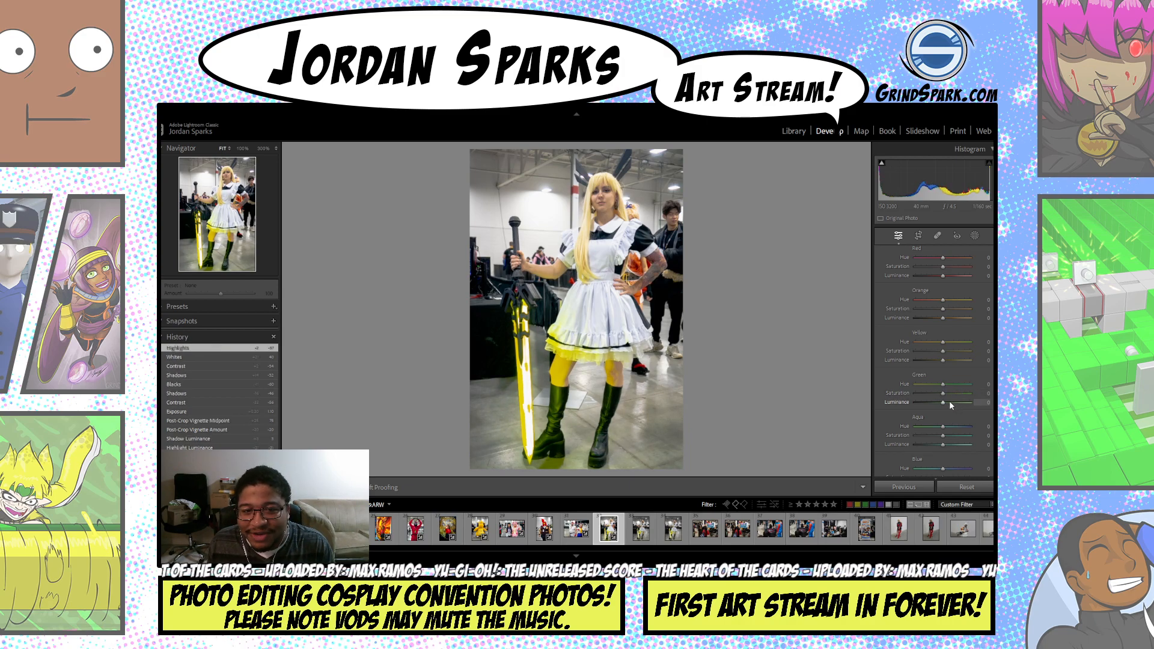
mouse_move(956, 353)
left_mouse_down()
mouse_move(943, 363)
mouse_move(947, 352)
left_mouse_up()
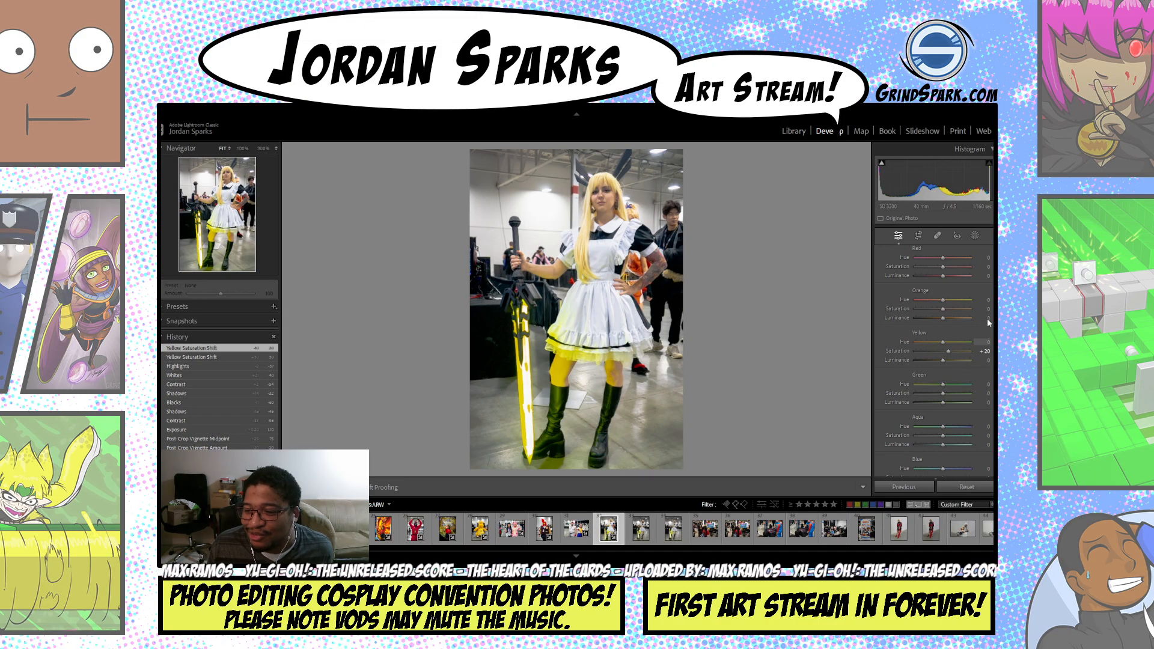
- Set the maid photo's orange luminance to +5 and raise its green luminance slightly
scroll(934, 360, "down", 2)
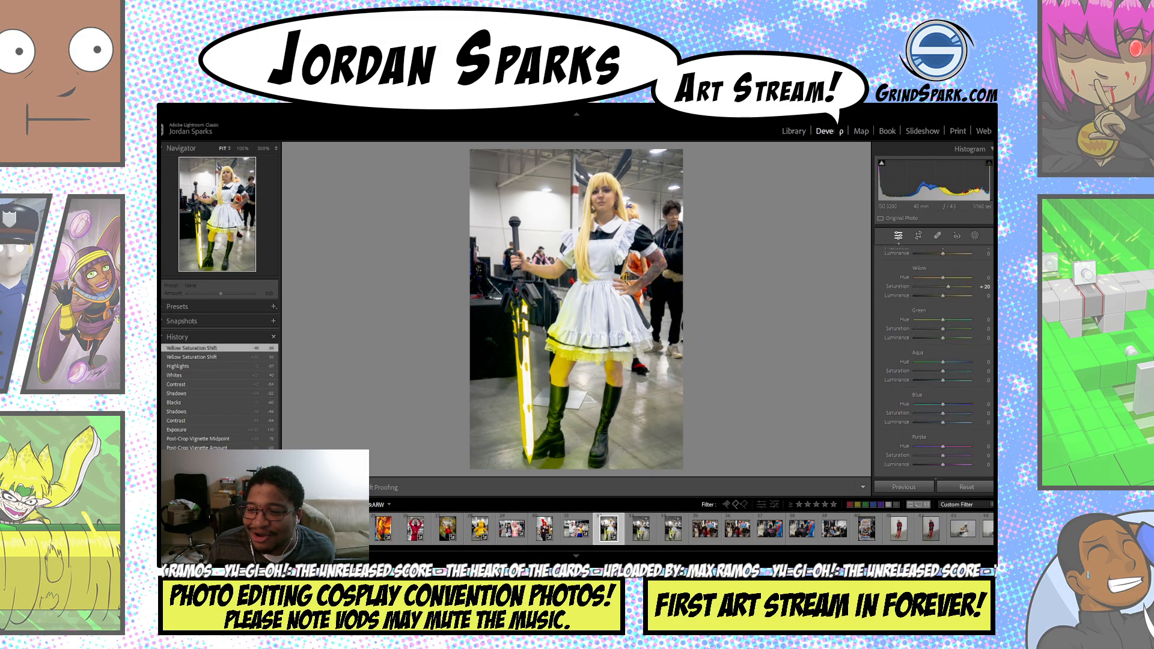
scroll(952, 291, "up", 1)
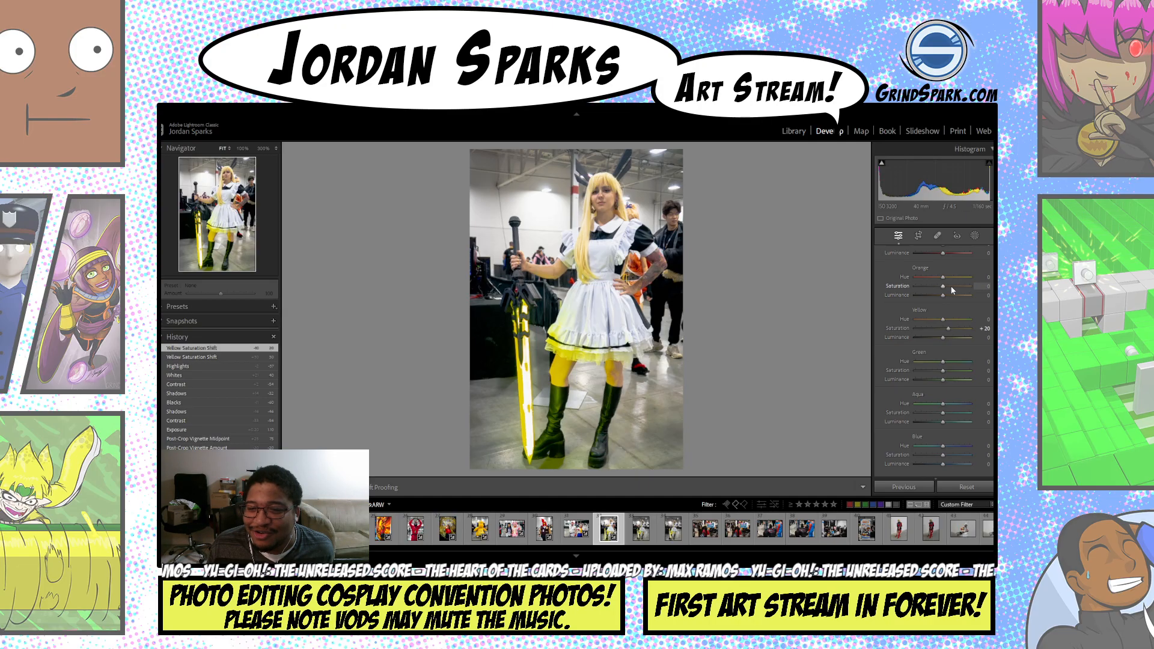
left_click_drag(952, 290, 948, 291)
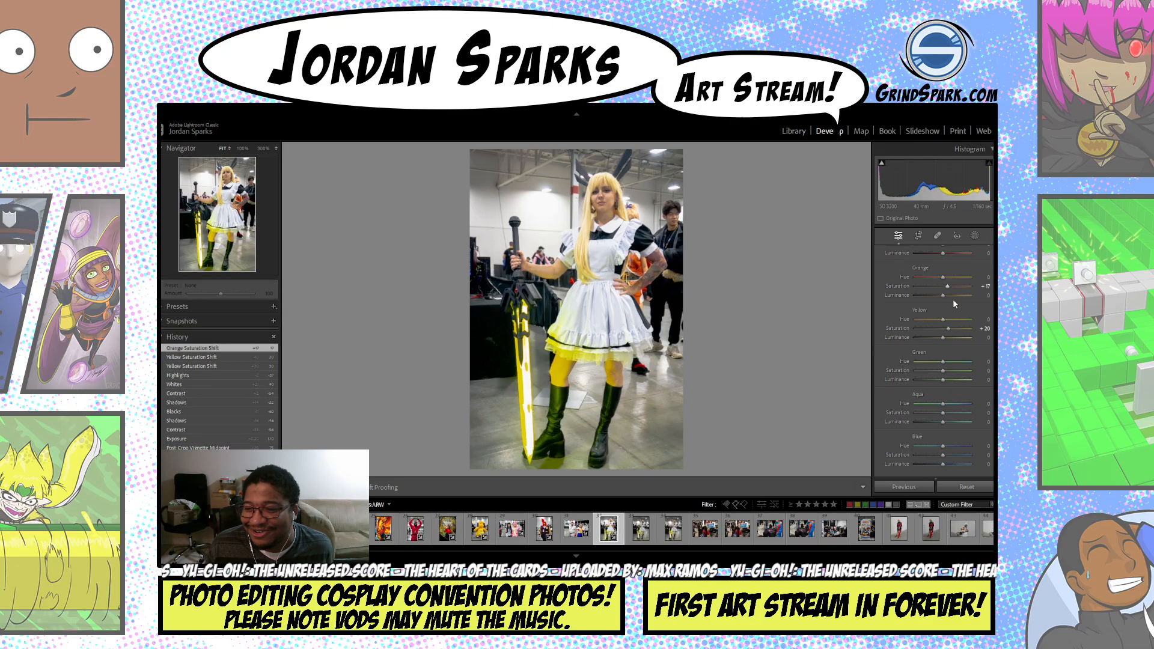
left_click(954, 295)
left_click_drag(952, 296, 944, 298)
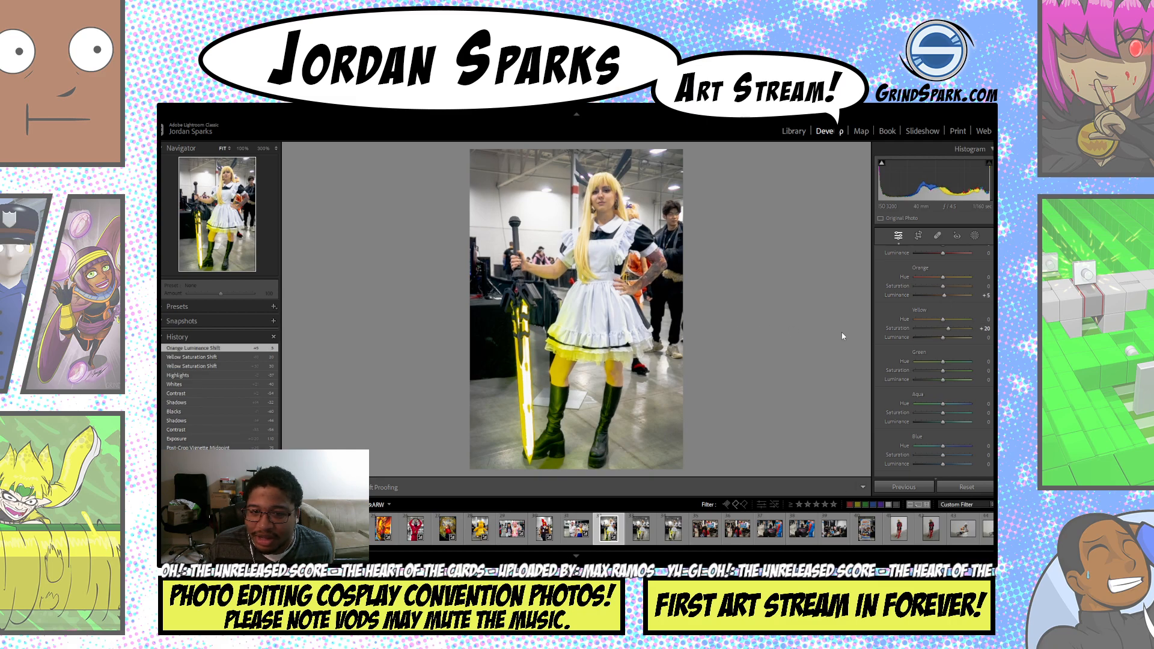
left_click_drag(954, 378, 943, 376)
- Smooth the maid photo's grain by setting the manual luminance noise reduction to 20
scroll(934, 361, "down", 5)
scroll(933, 360, "down", 3)
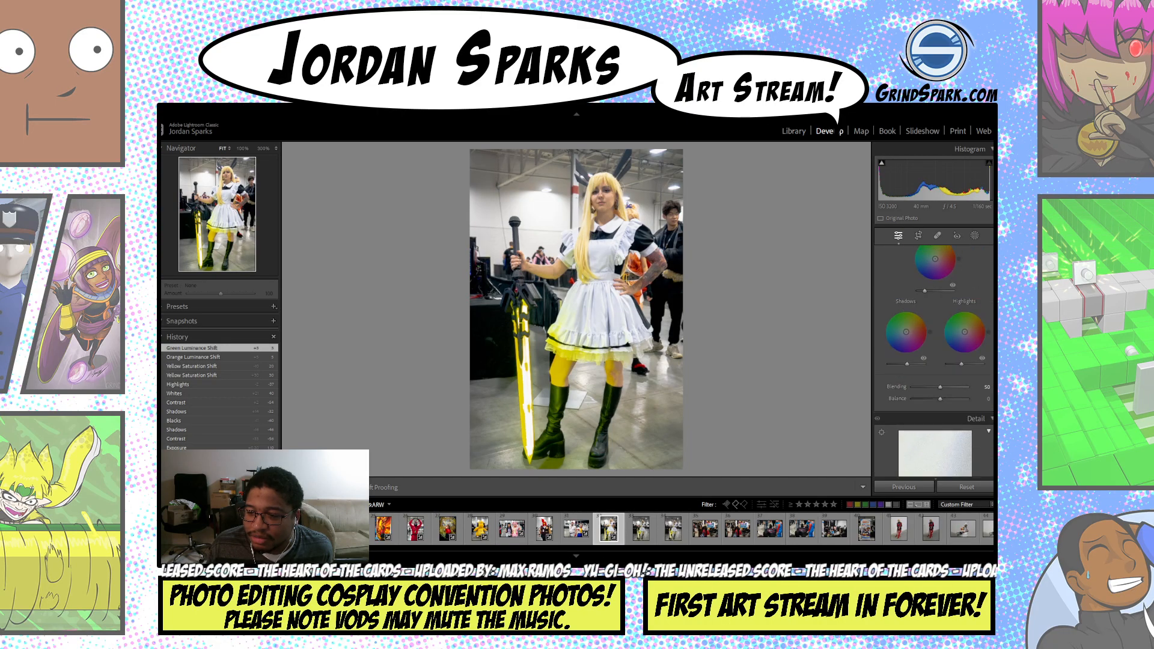
scroll(923, 397, "down", 3)
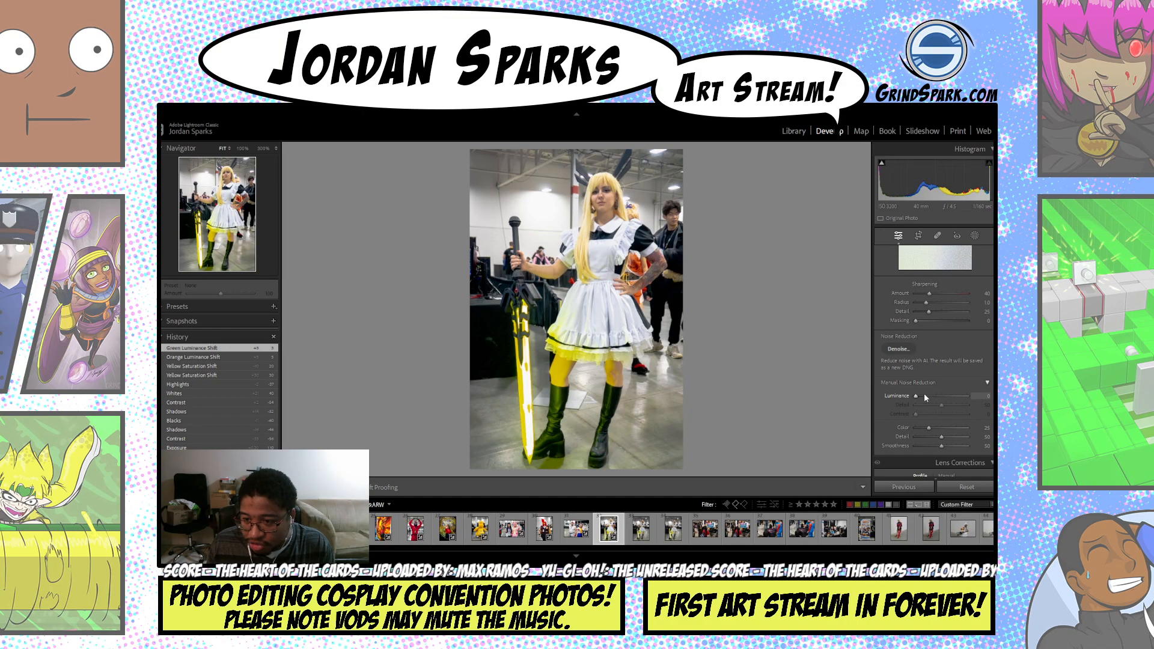
left_click_drag(925, 393, 965, 395)
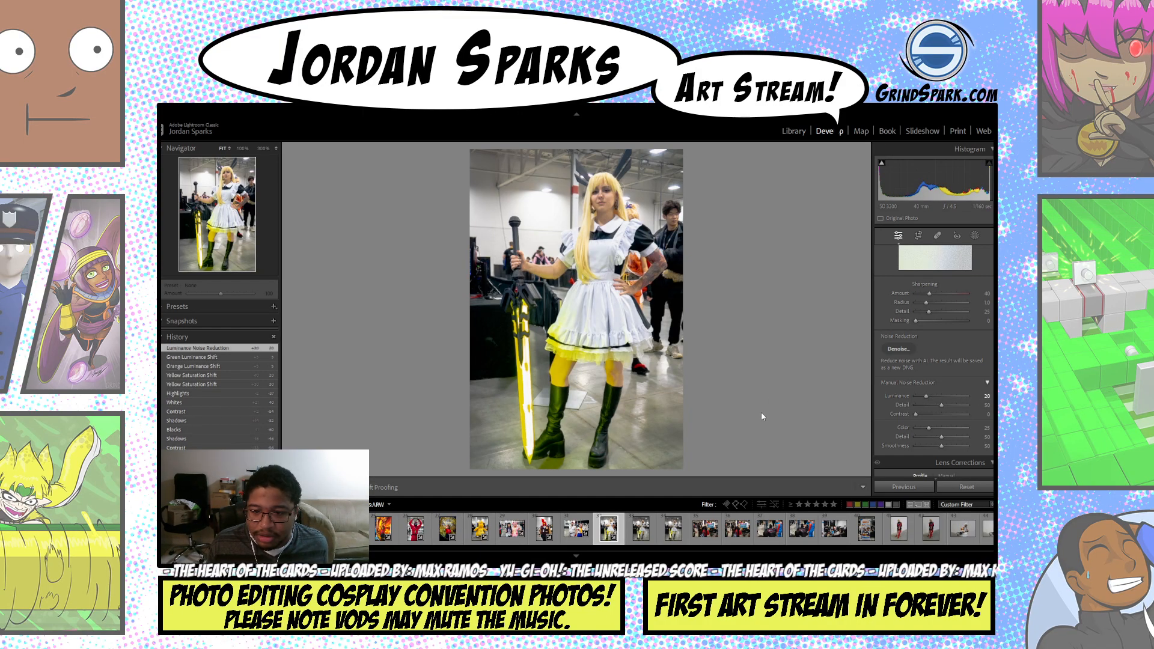
- Paste the maid photo's develop settings onto its two near-duplicate shots
left_click(638, 530)
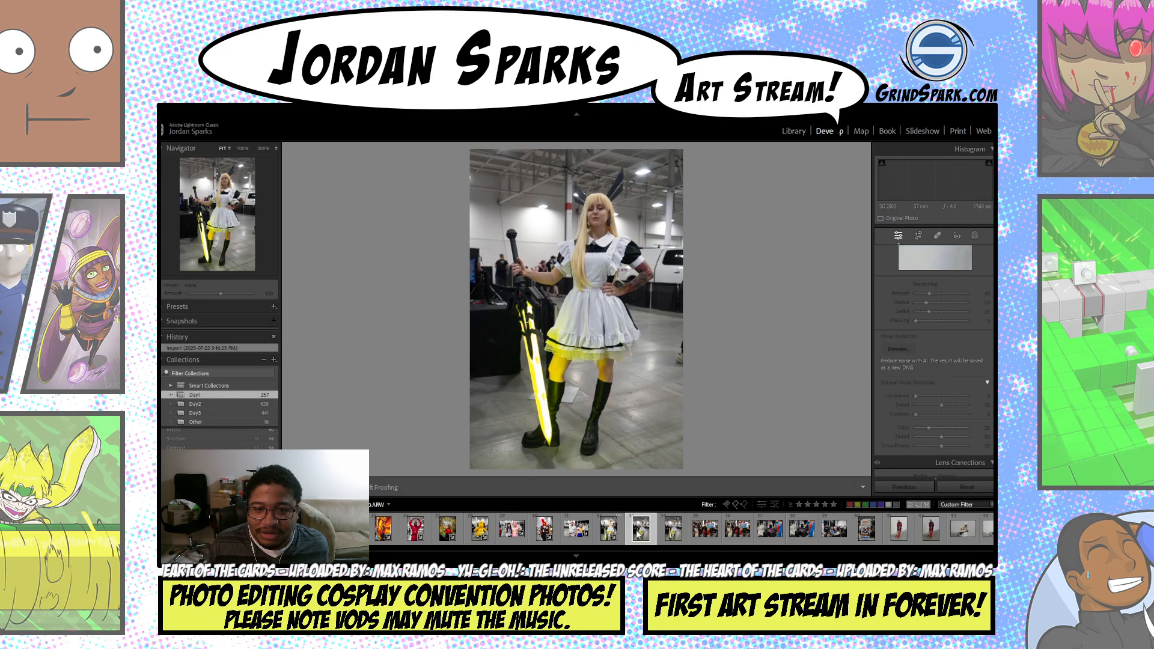
key("ctrl+shift+v")
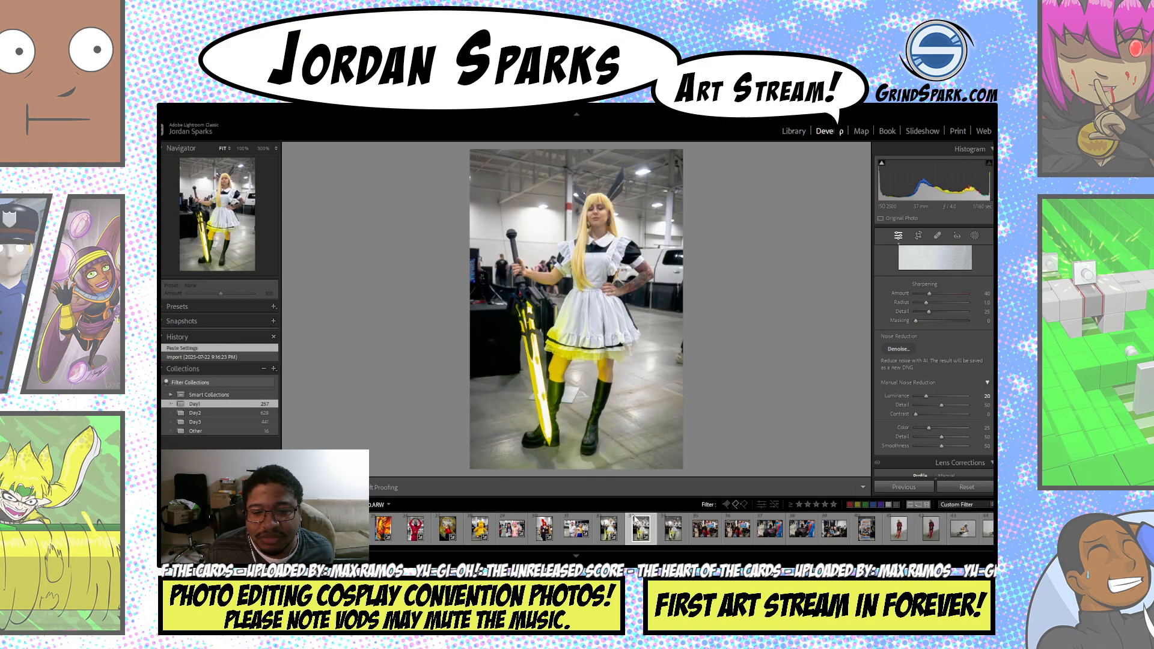
key("Right")
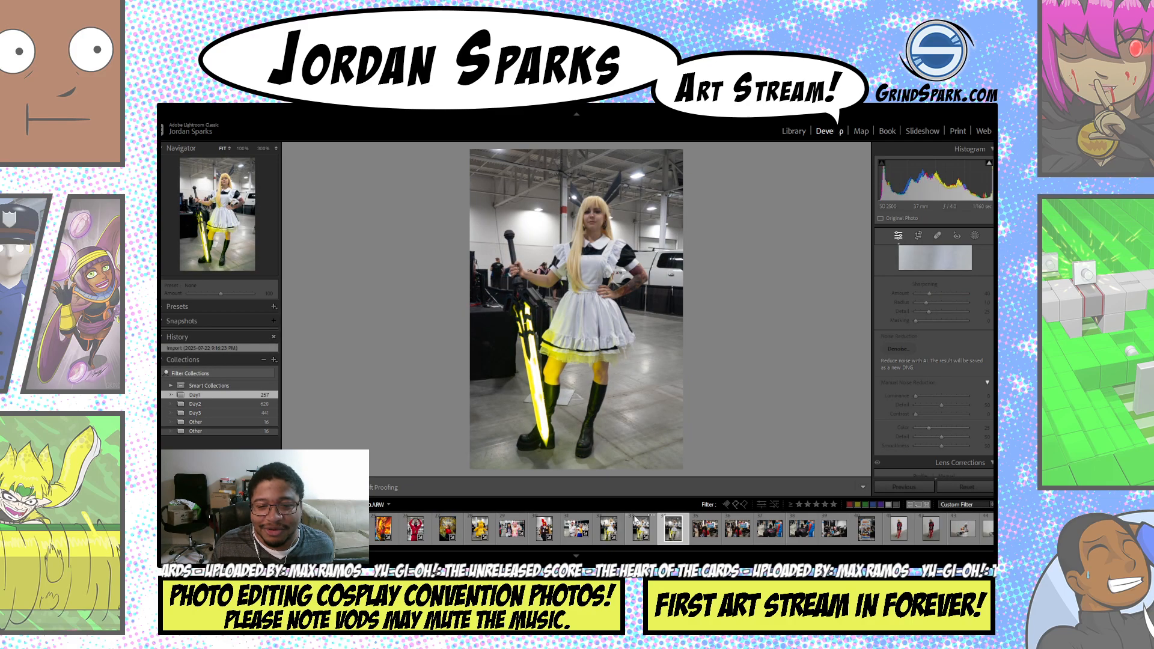
key("ctrl+shift+v")
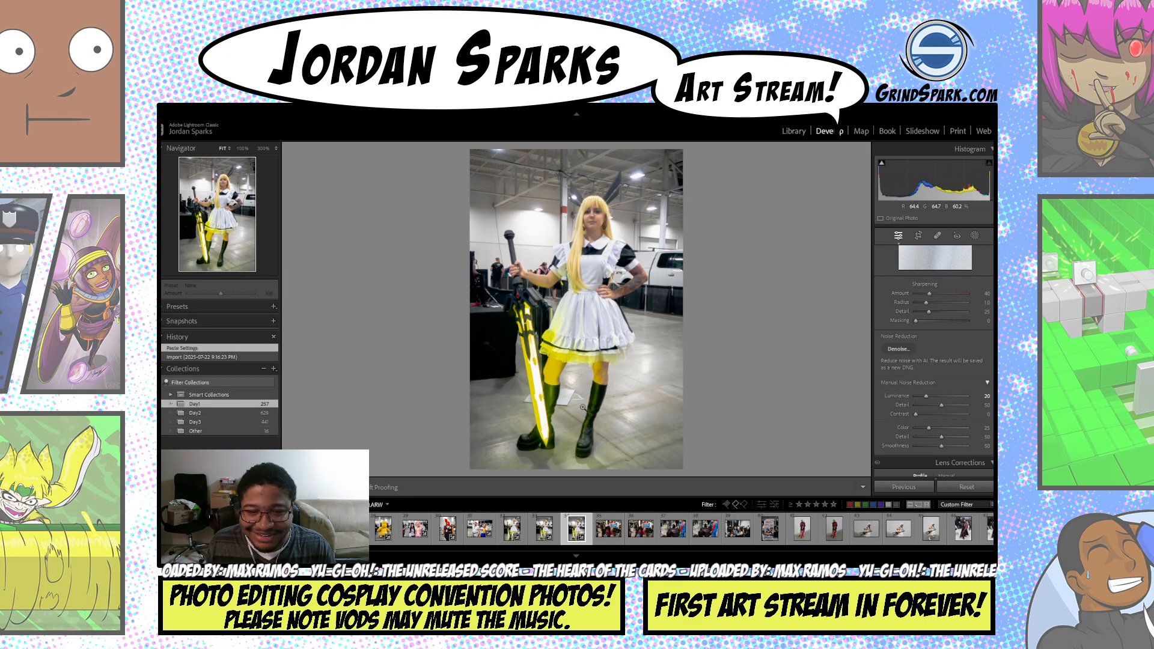
- Compare the three edited maid shots and cull the two near-duplicates, keeping the first shot in the filtered filmstrip
key("Left")
key("Left")
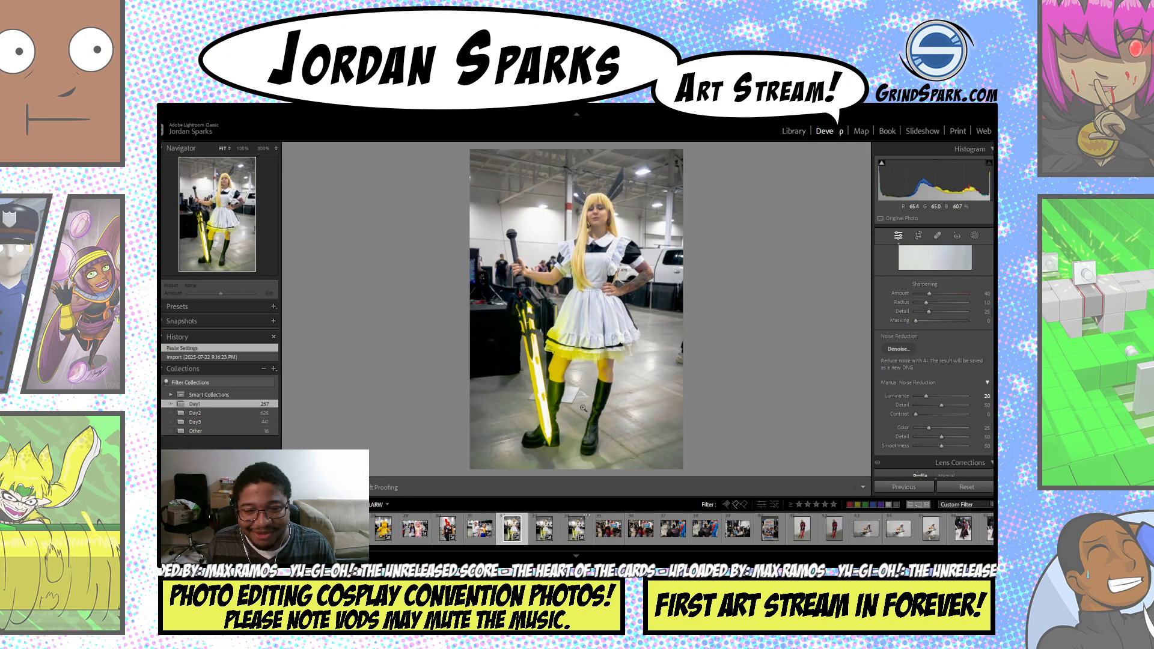
key("Left")
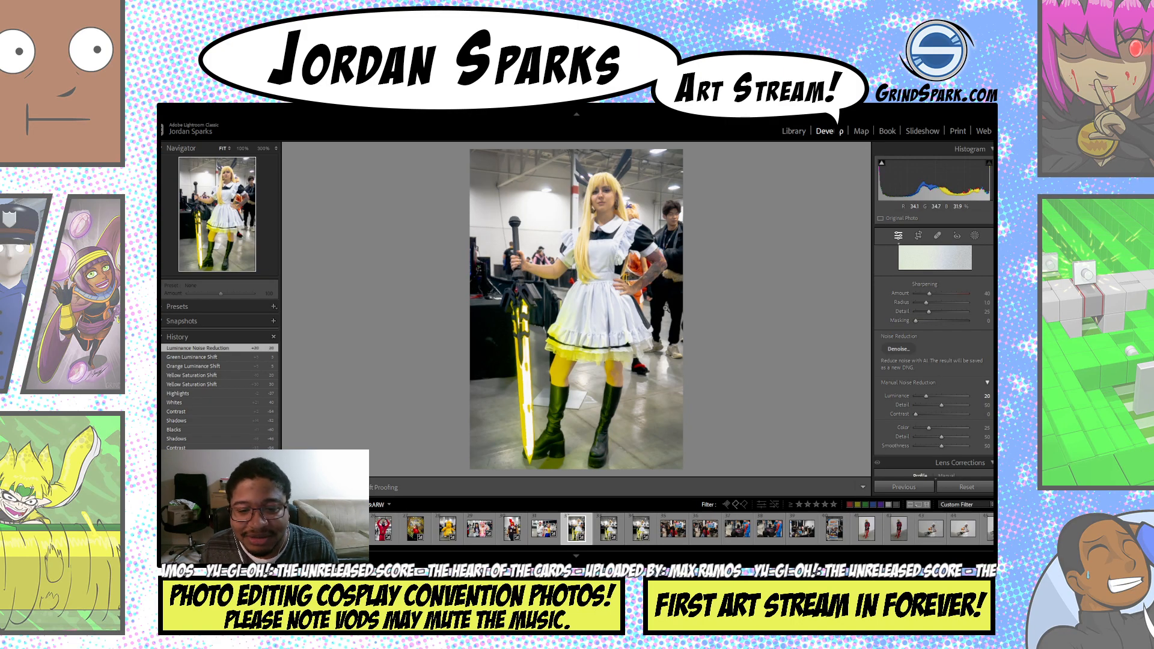
key("Right")
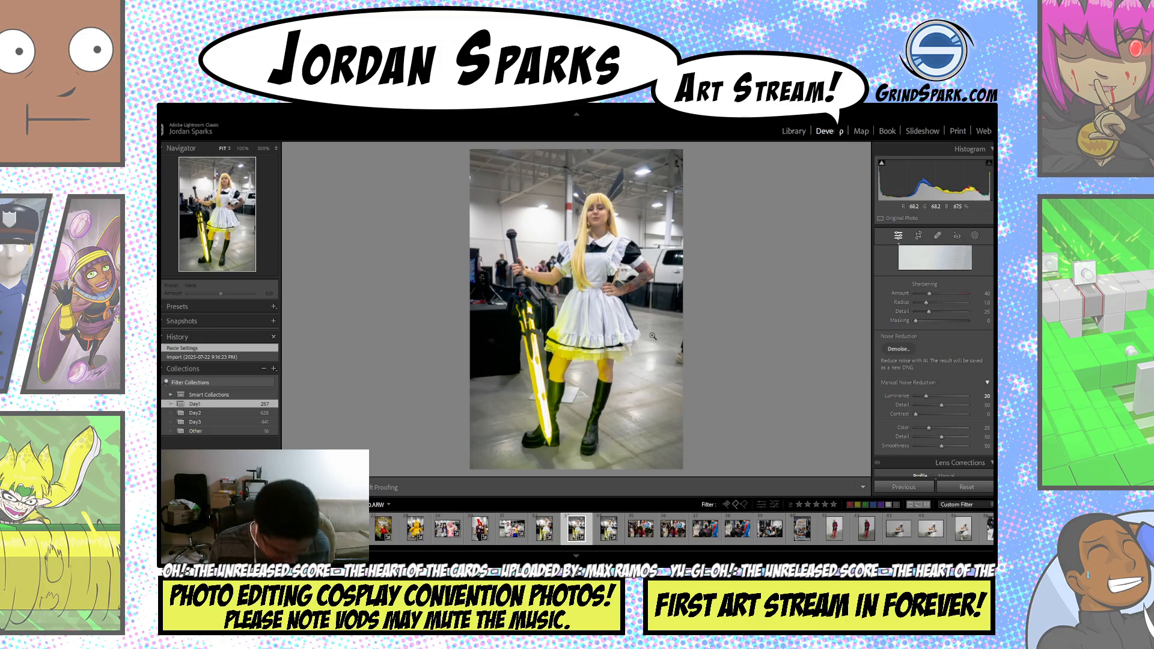
key("Right")
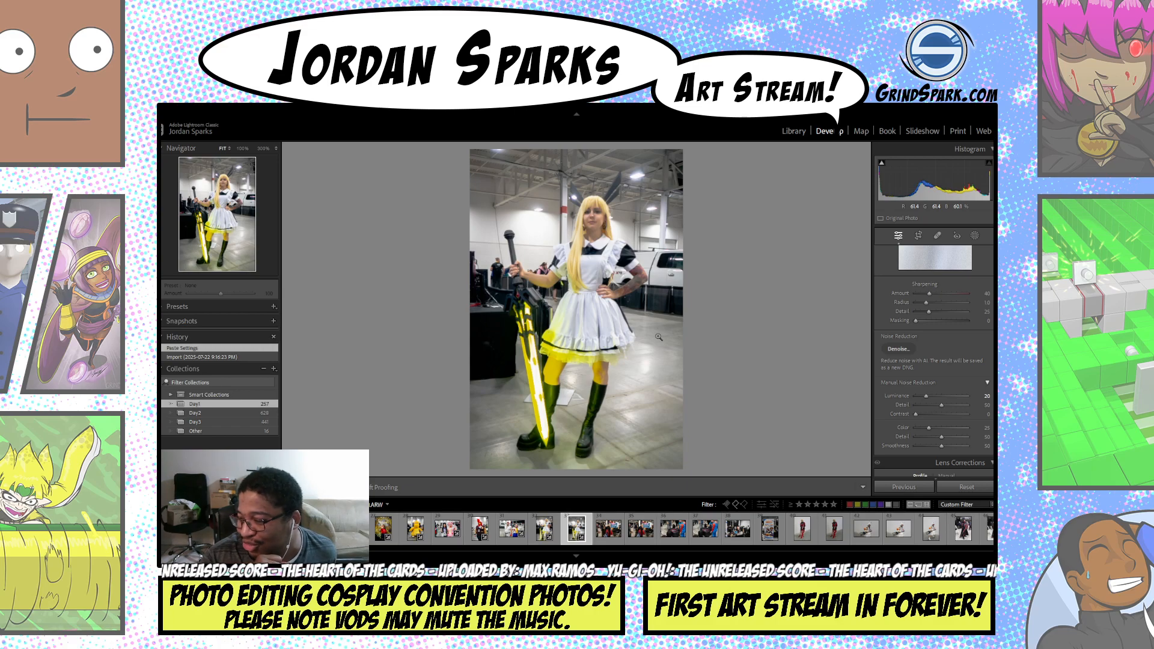
key("Right")
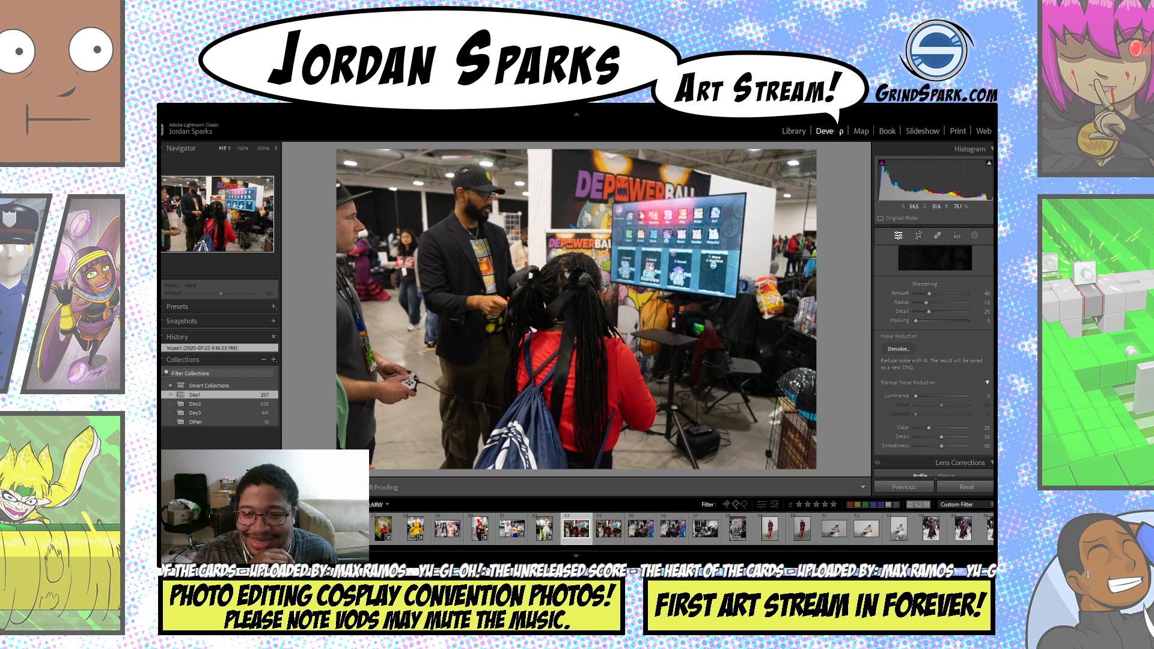
key("Left")
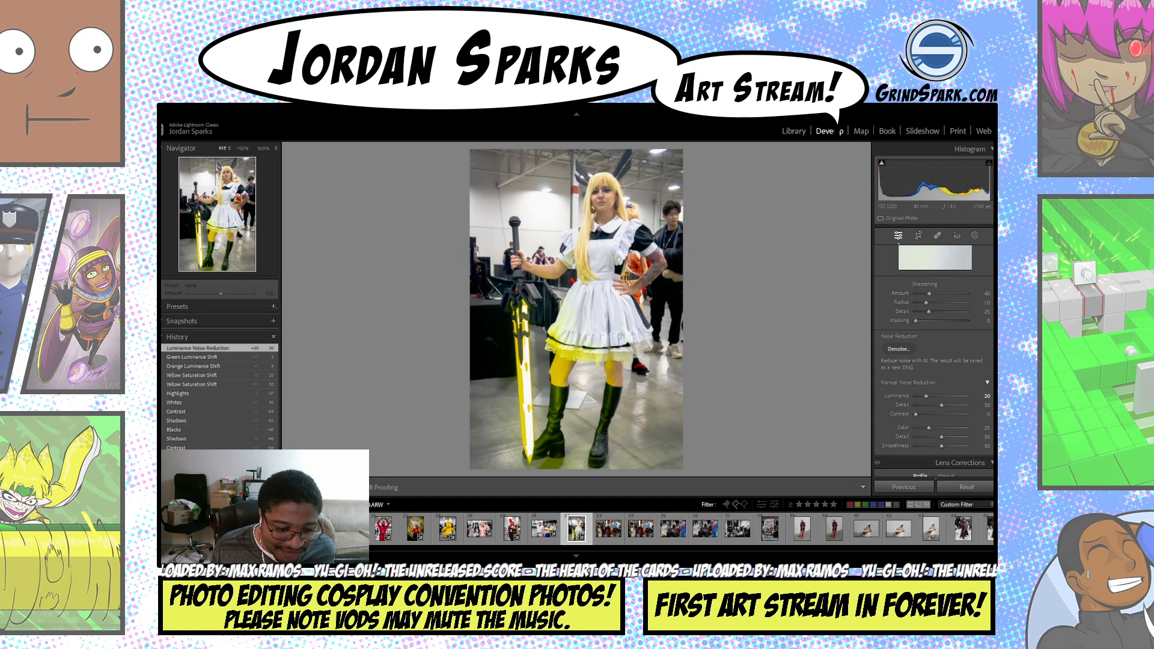
- Turn off the filmstrip filter and select the range from the photo of the man in the brown hat through the last maid shot
scroll(577, 529, "up", 3)
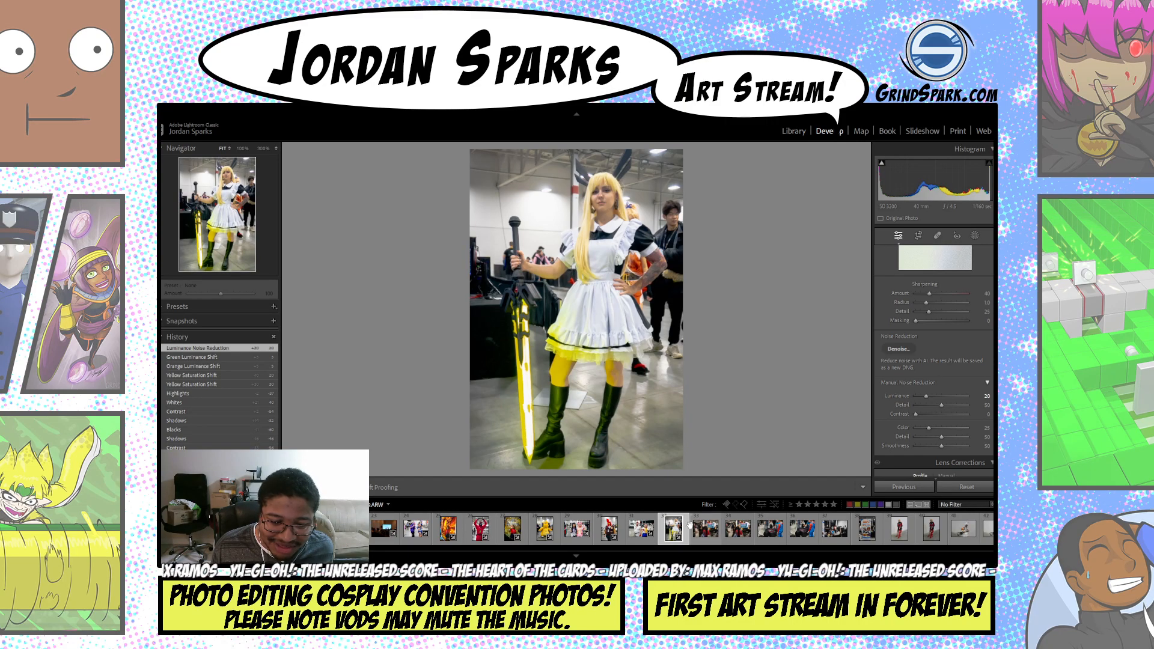
scroll(694, 529, "down", 5)
scroll(525, 557, "down", 5)
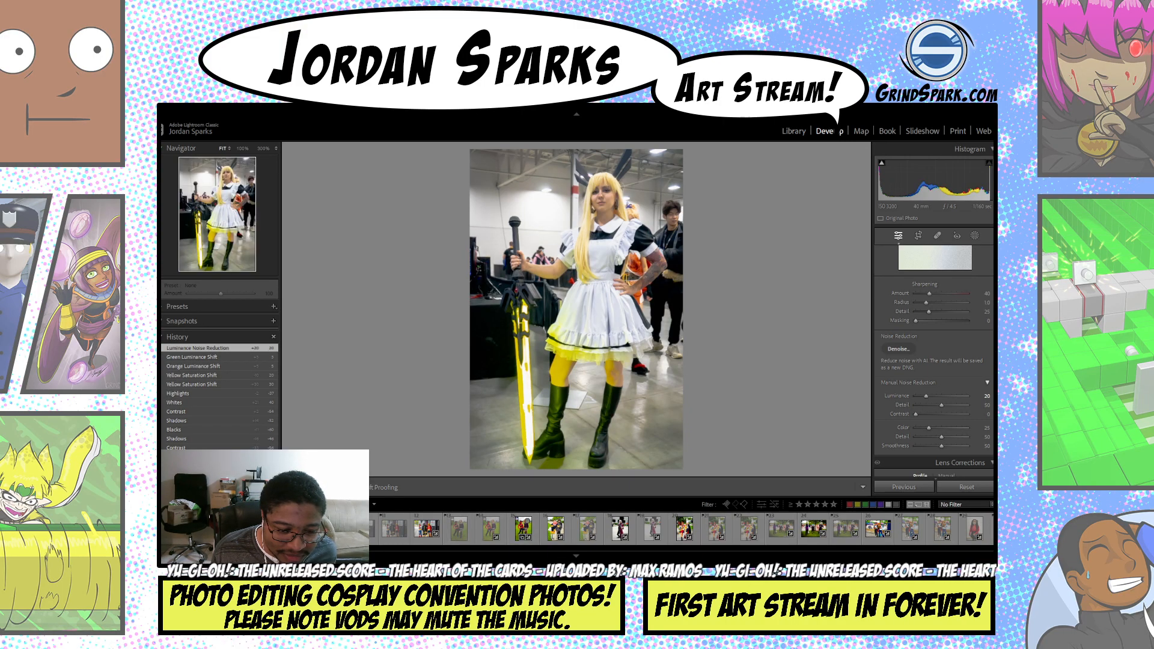
scroll(682, 528, "down", 3)
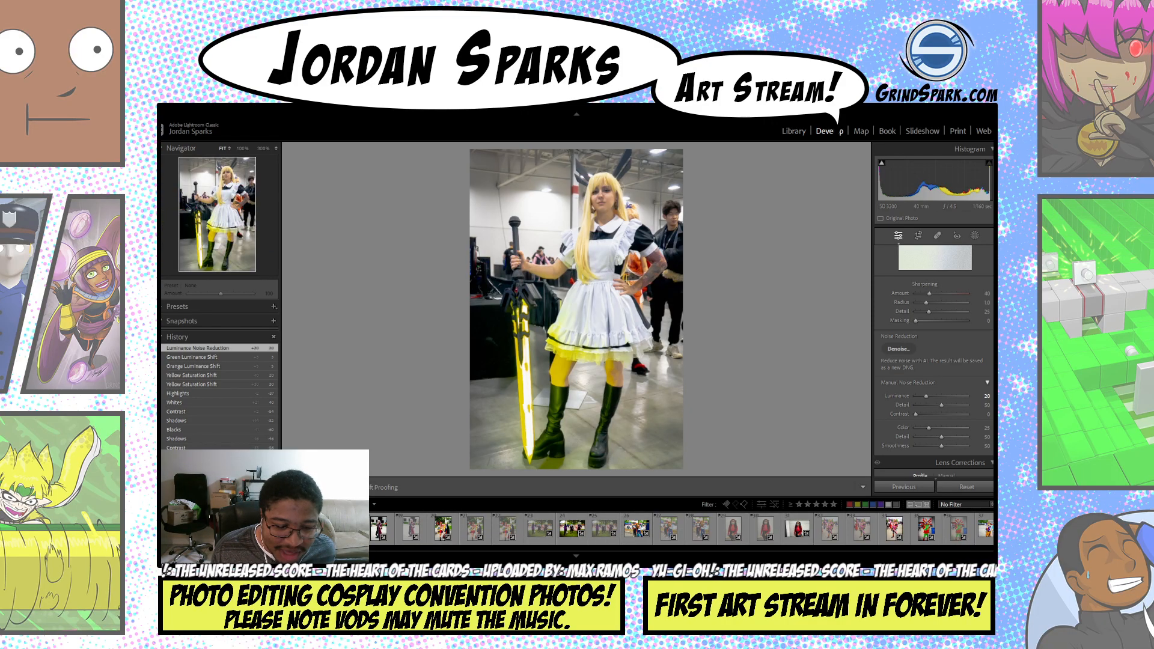
scroll(681, 528, "down", 3)
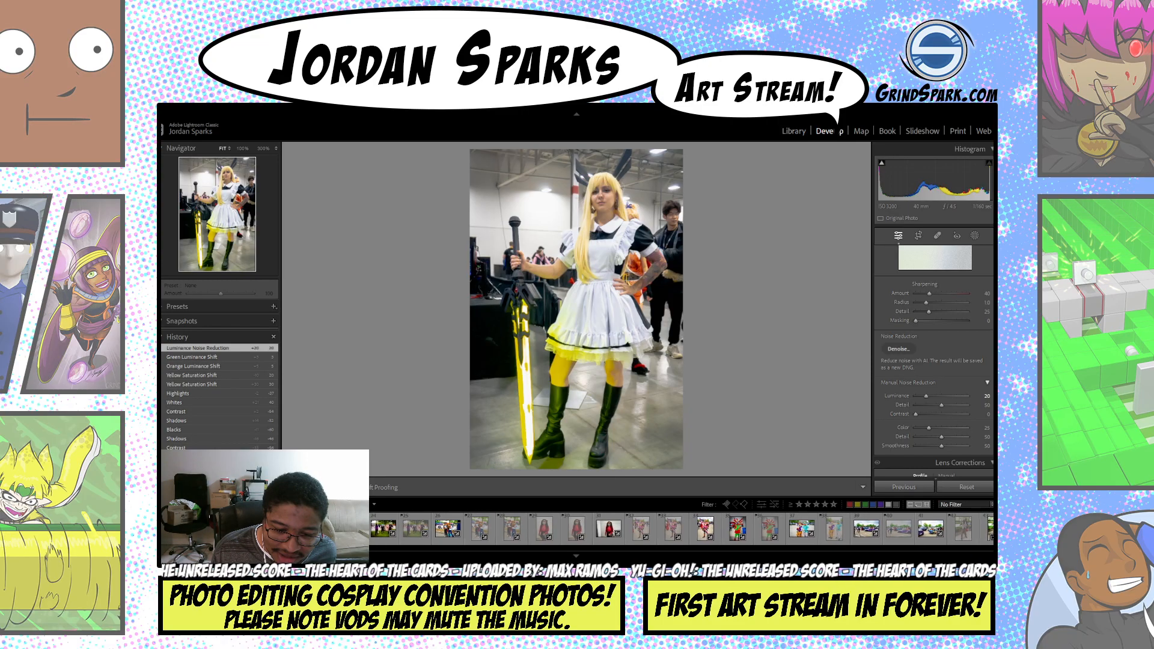
scroll(682, 528, "down", 1)
scroll(681, 527, "down", 2)
scroll(682, 528, "down", 1)
scroll(681, 528, "down", 3)
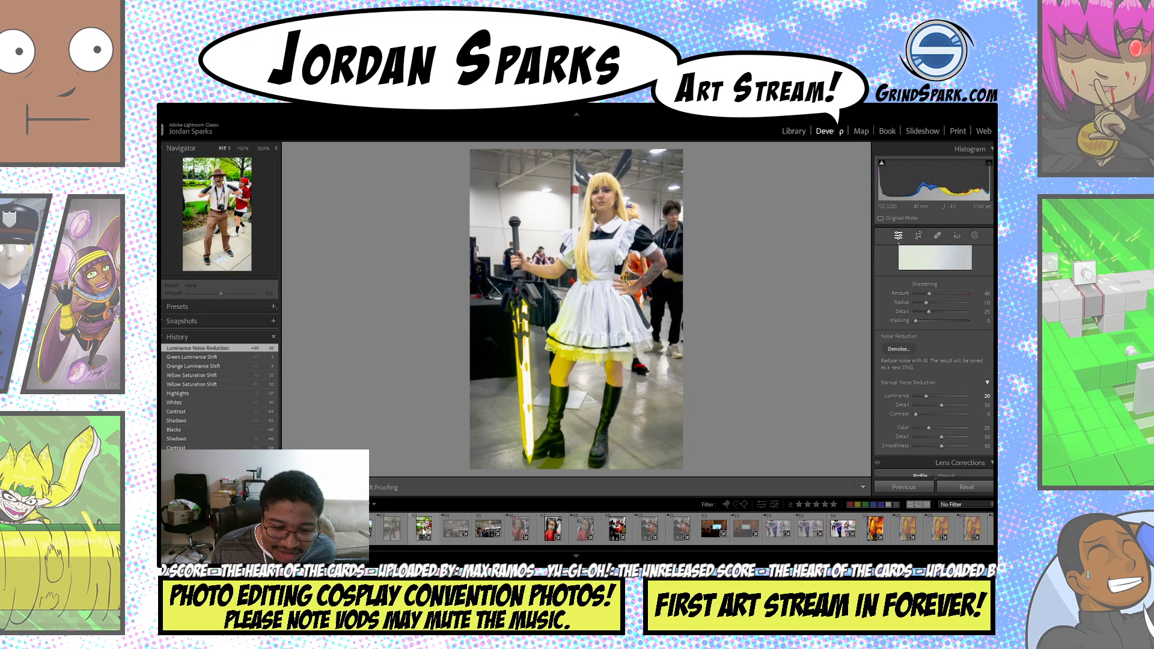
left_click(423, 529)
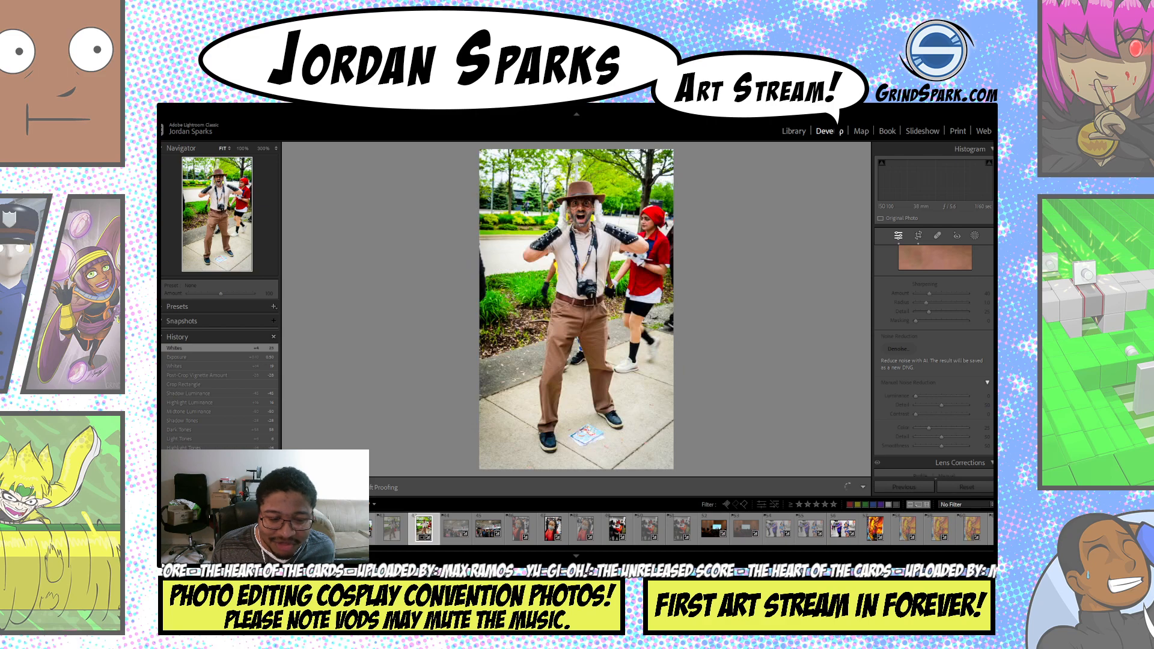
left_click_drag(349, 549, 482, 551)
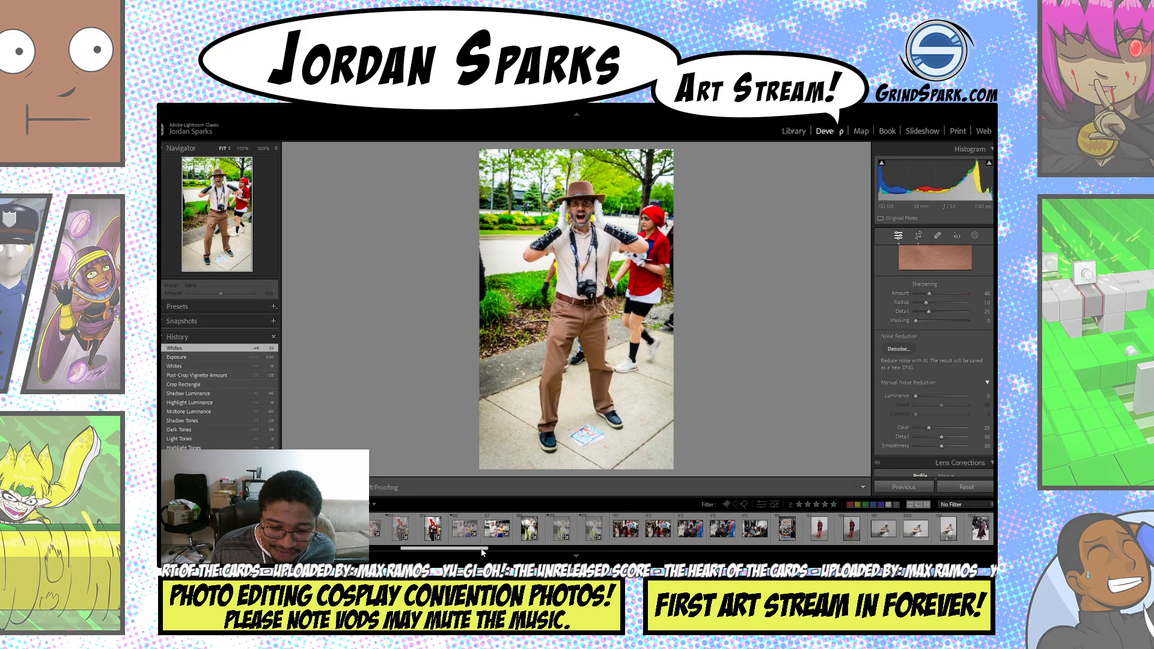
left_click(592, 537, "shift")
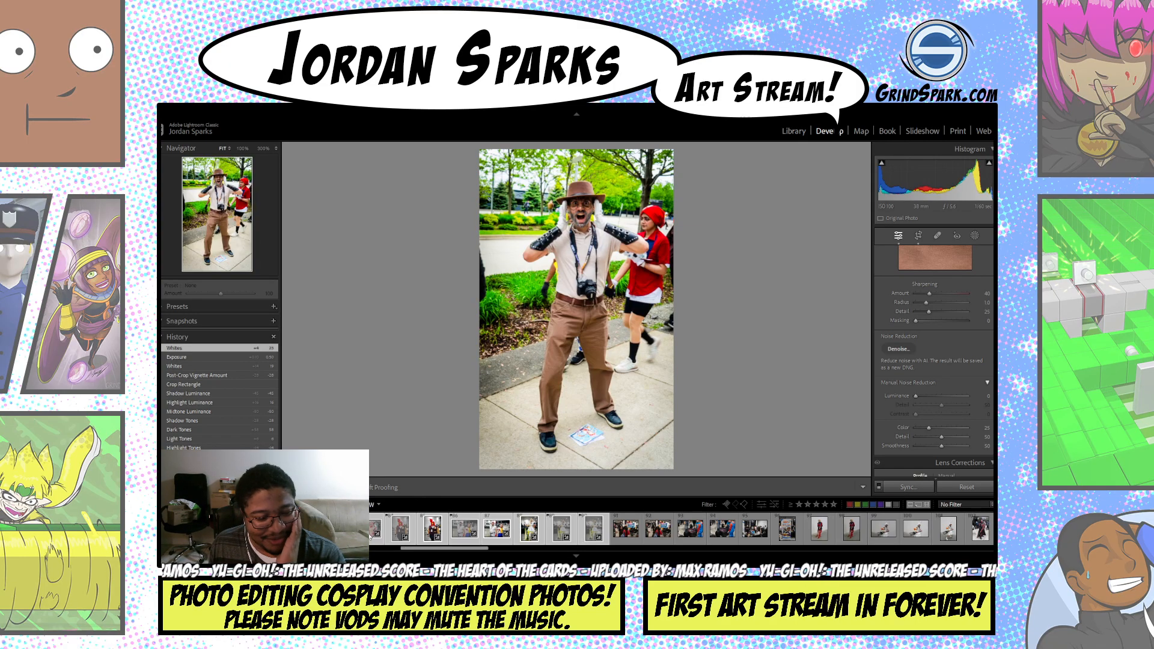
- Filter the filmstrip by flag and make the photo in front of the fiery phoenix mural the active one in the selection
left_click_drag(411, 548, 362, 554)
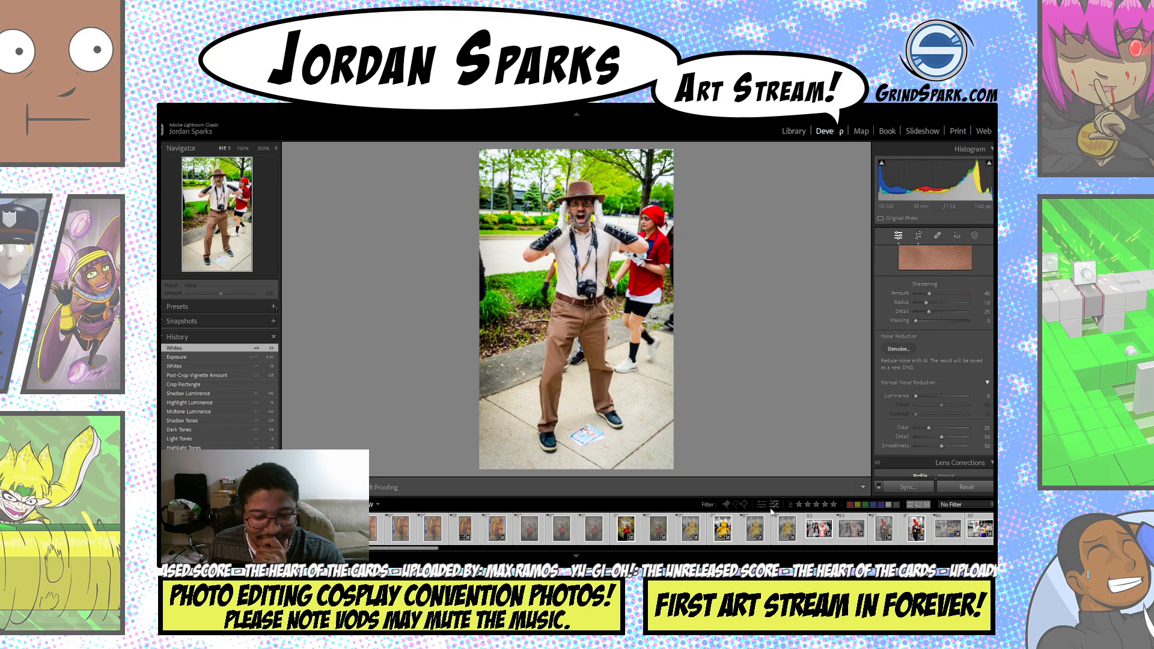
left_click(736, 507)
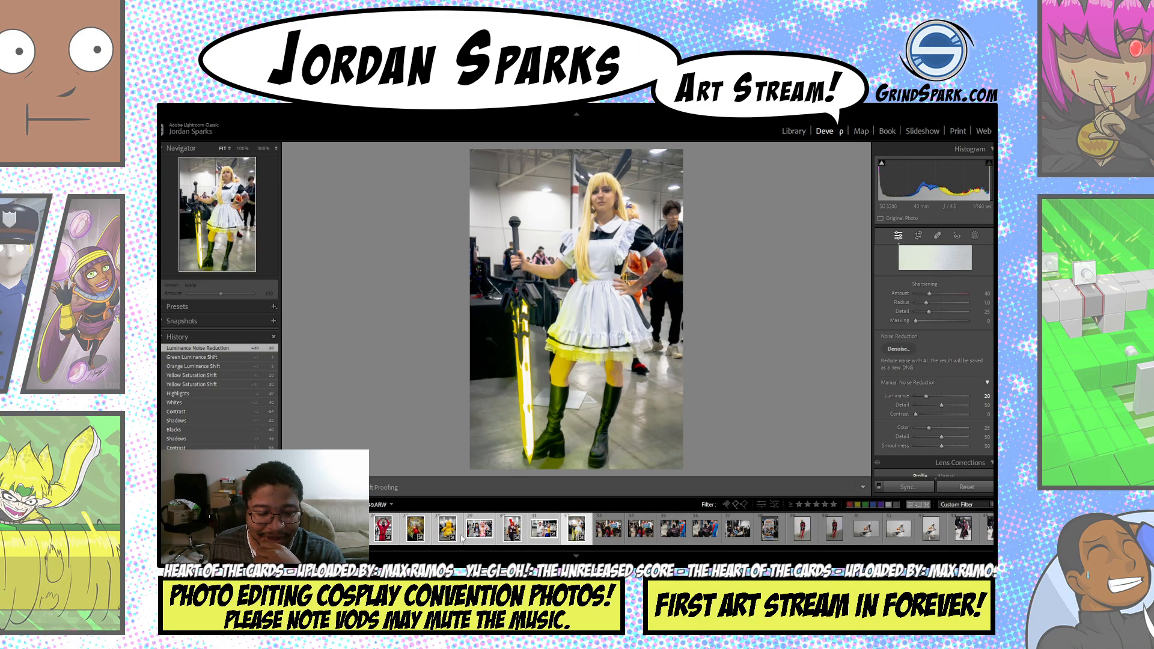
scroll(462, 534, "up", 5)
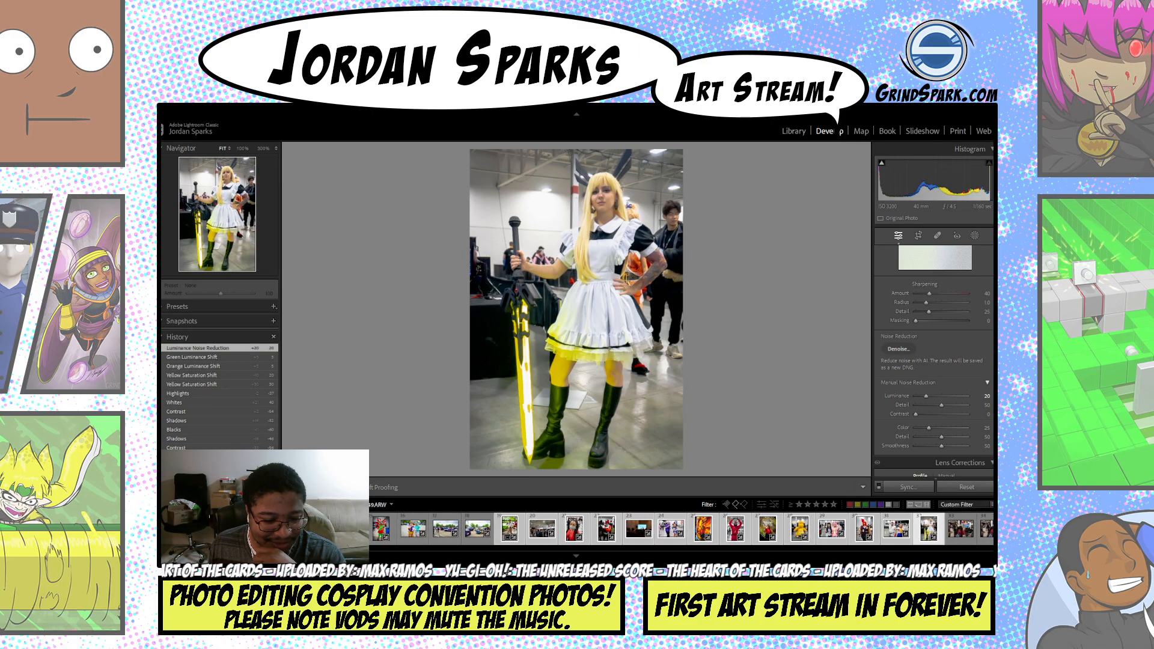
scroll(462, 534, "up", 1)
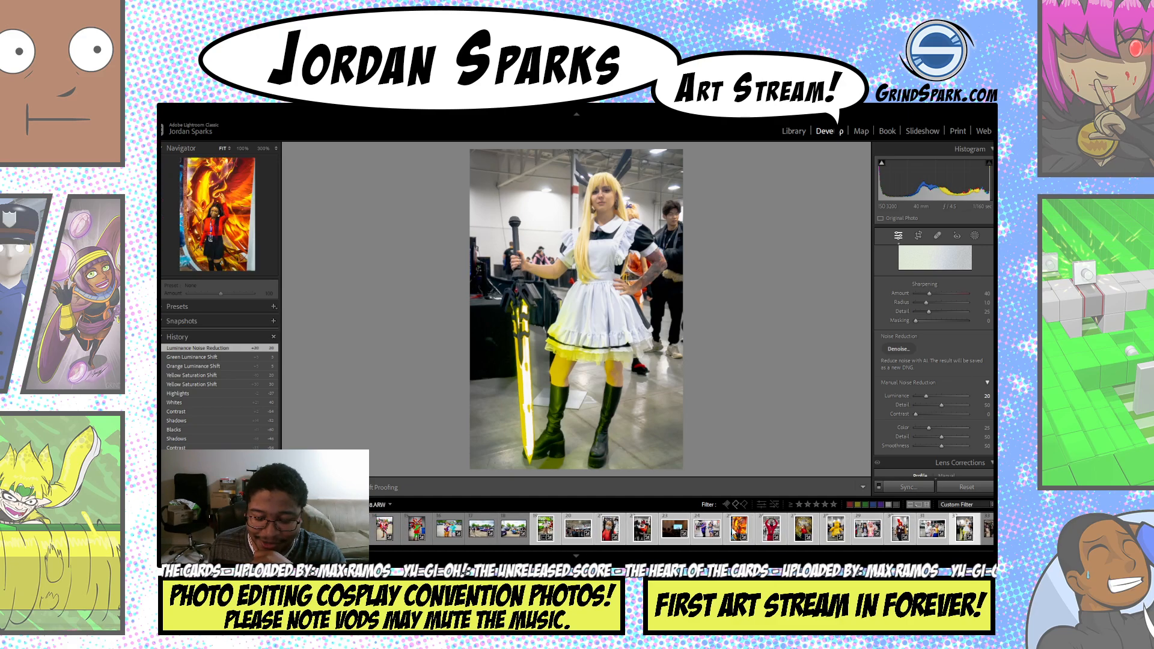
left_click(733, 532)
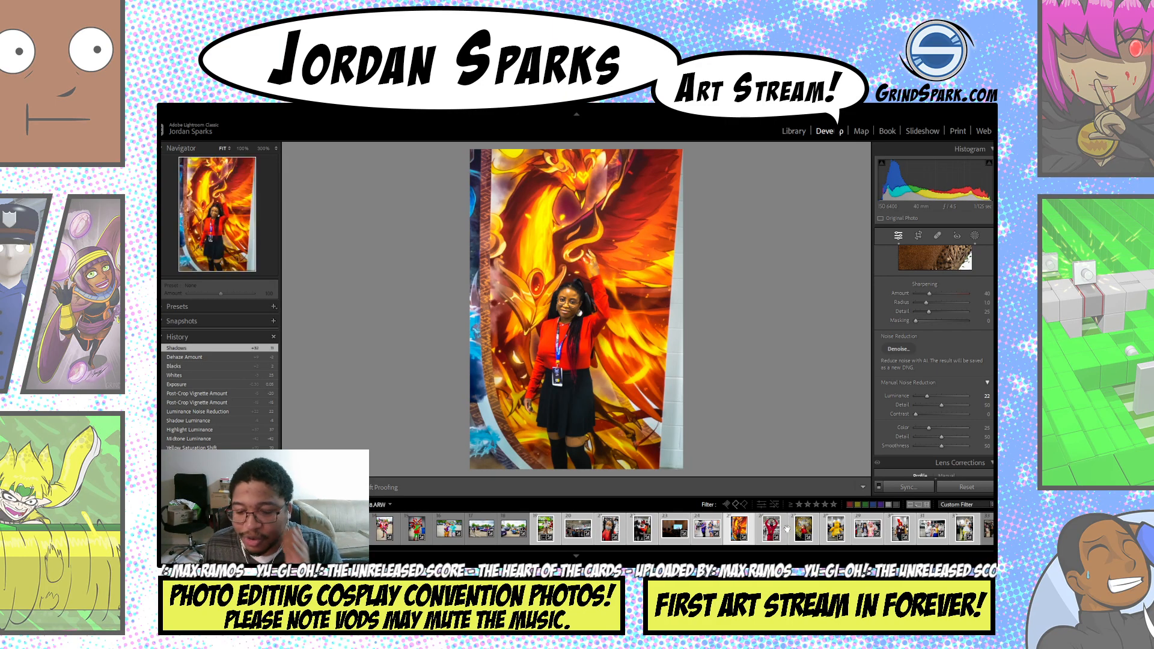
- Turn off the flag filter, flag the phoenix mural shot with the grey shoulder bag as a pick, and filter by flag again
left_click(735, 504)
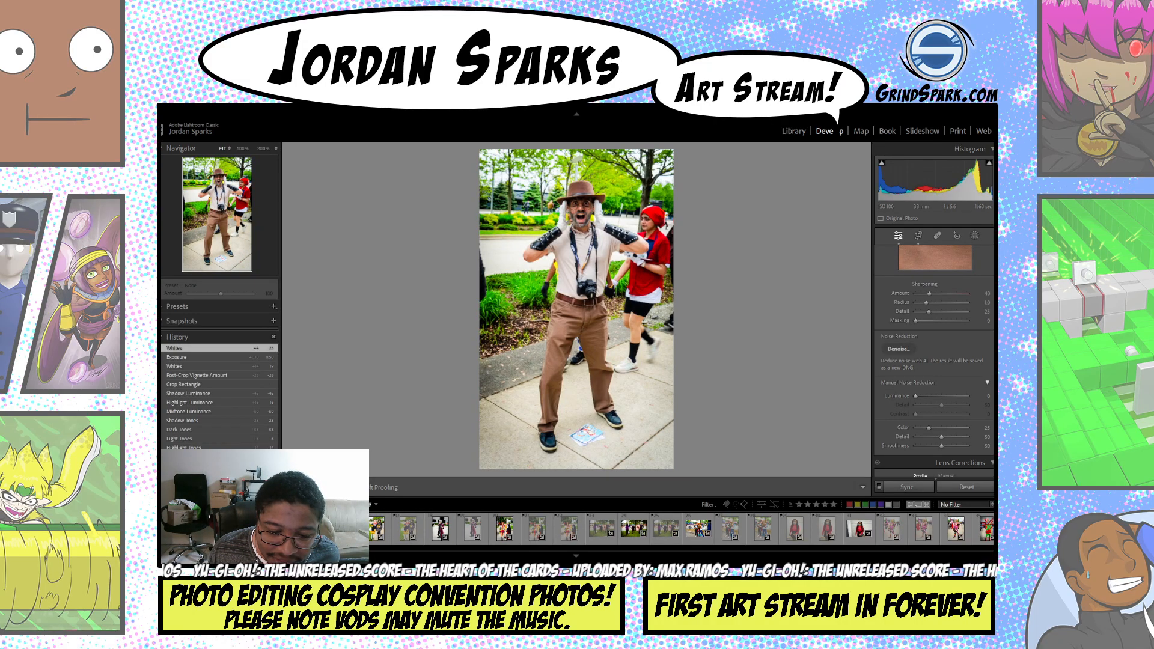
left_click_drag(315, 548, 406, 552)
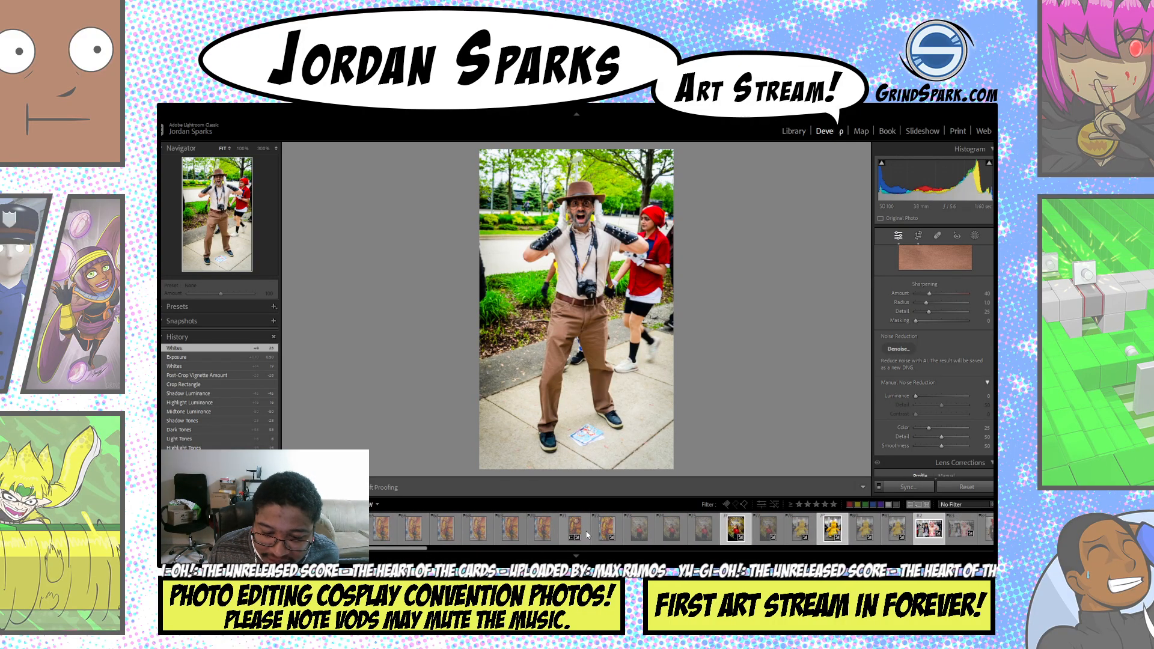
left_click(586, 530)
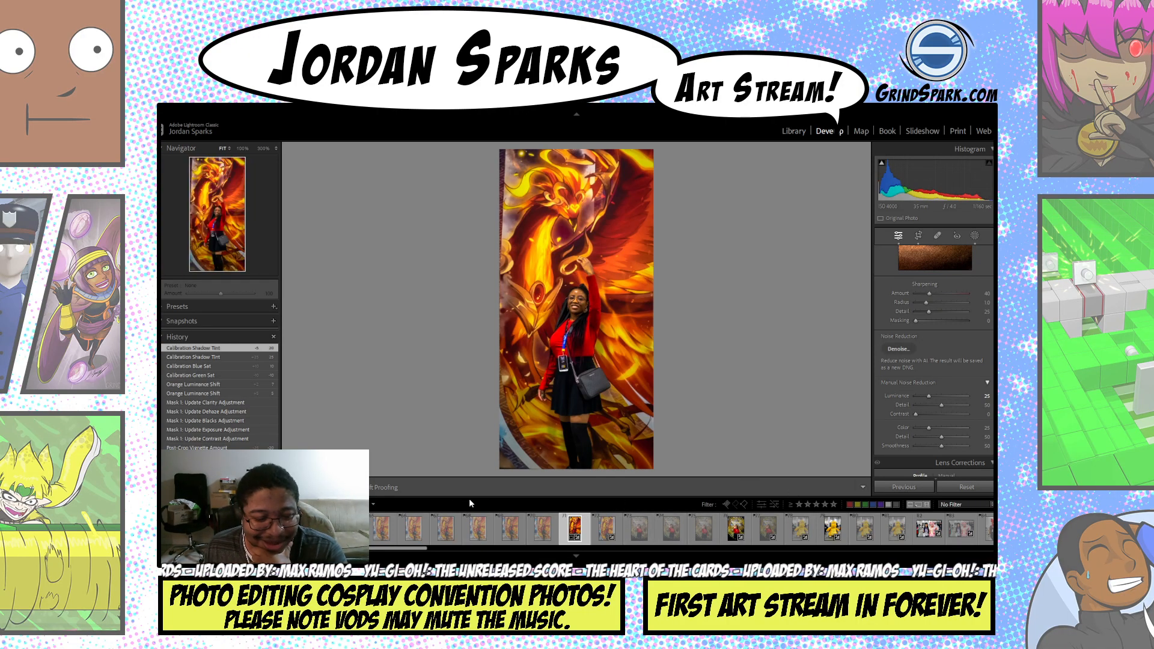
left_click(734, 506)
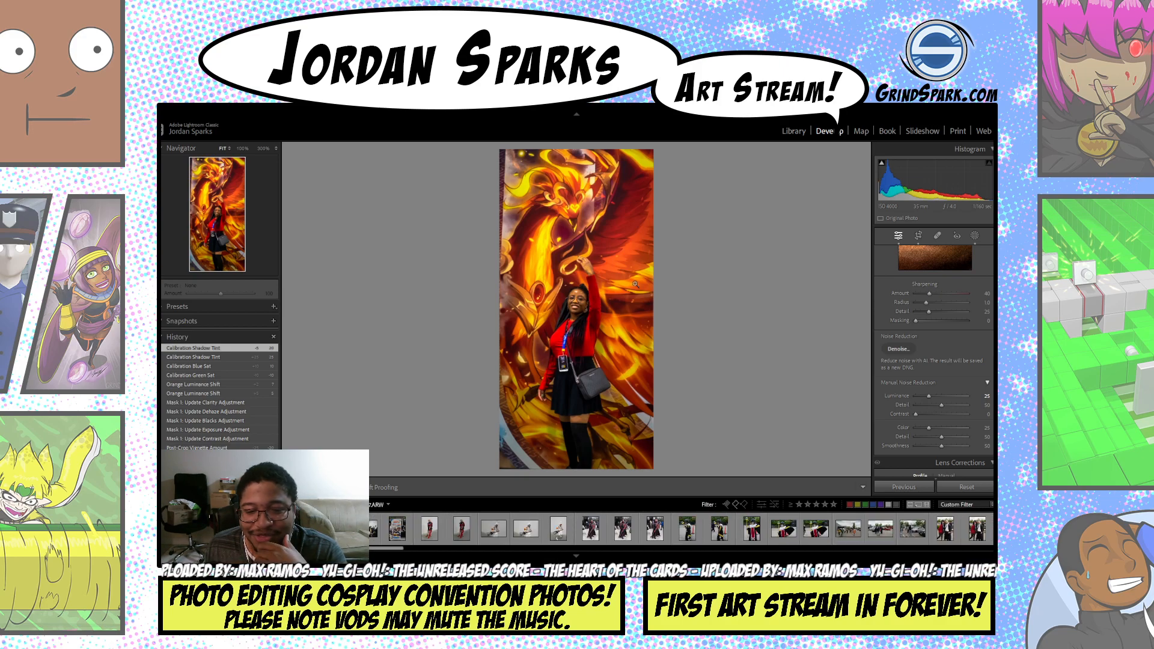
- Review the flagged photos of the costumed duo, the pink-armoured cosplayer, the trio by the no-parking sign and the white Bronco
scroll(388, 548, "up", 8)
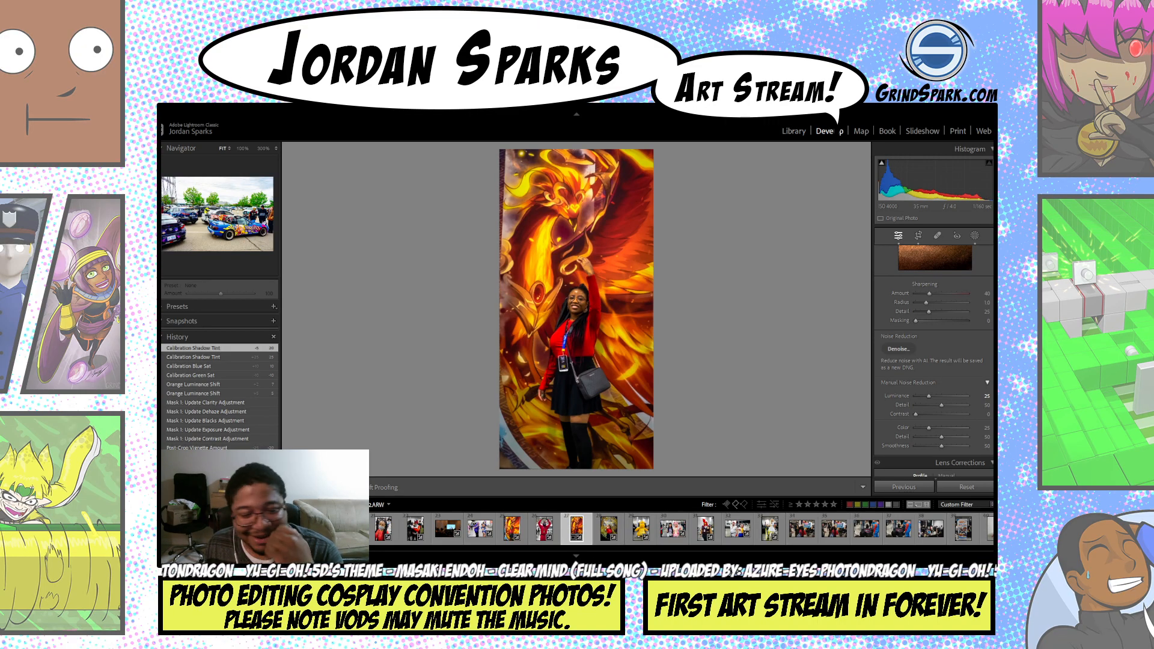
scroll(679, 529, "left", 3)
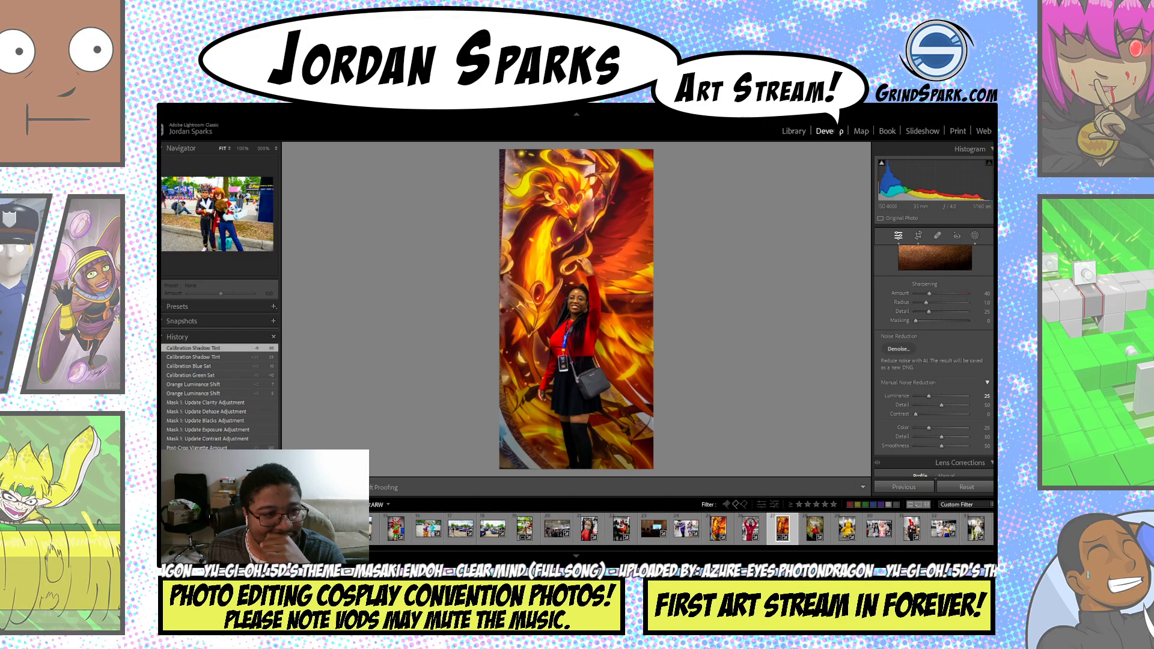
left_click(299, 529)
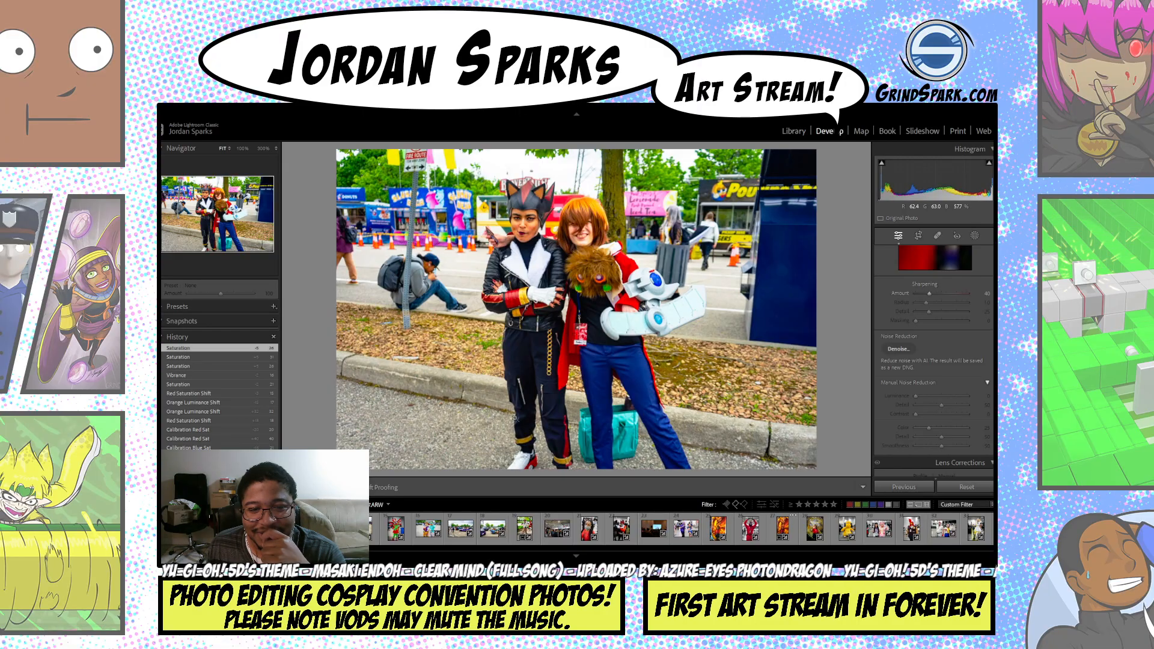
left_click(394, 529)
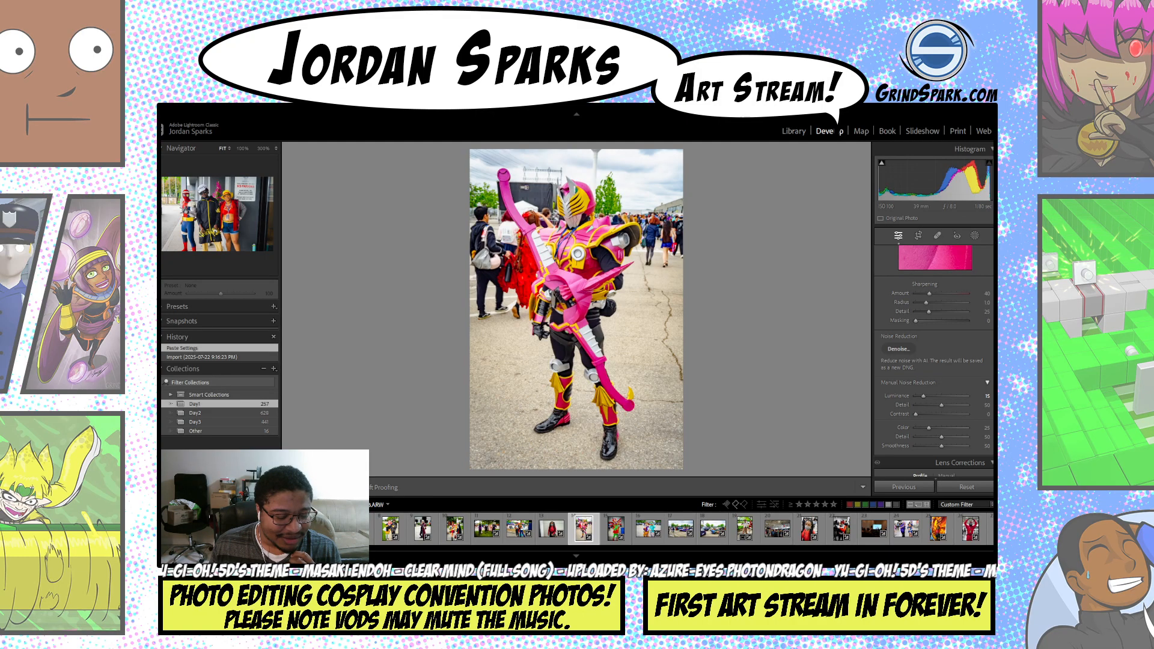
left_click(293, 529)
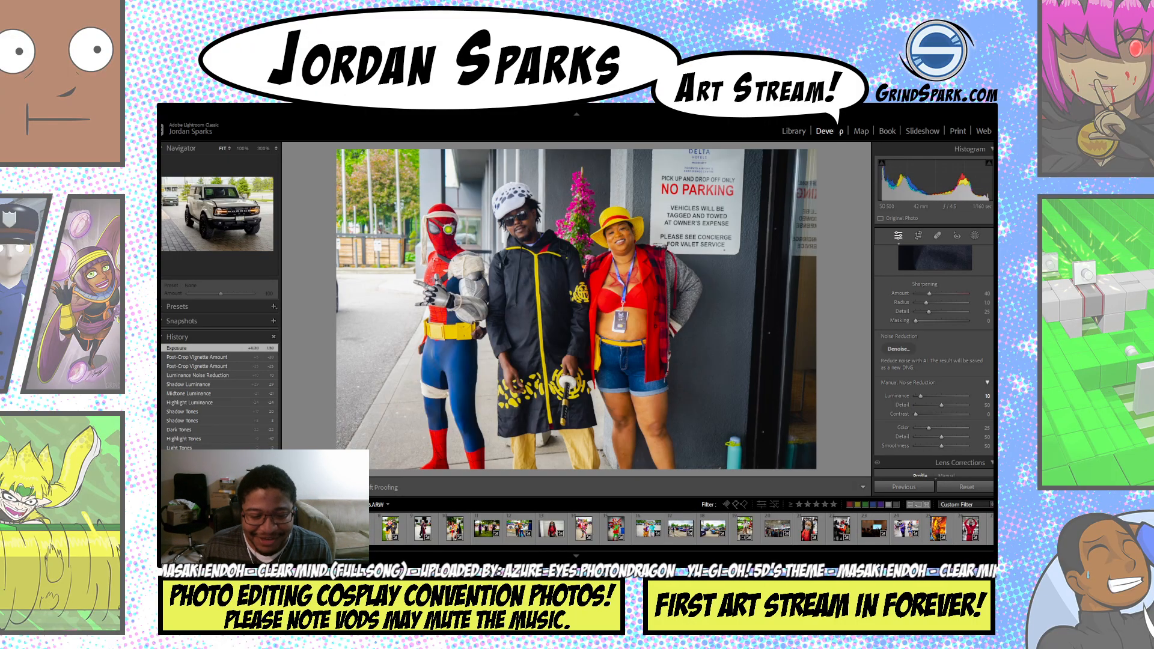
left_click(326, 529)
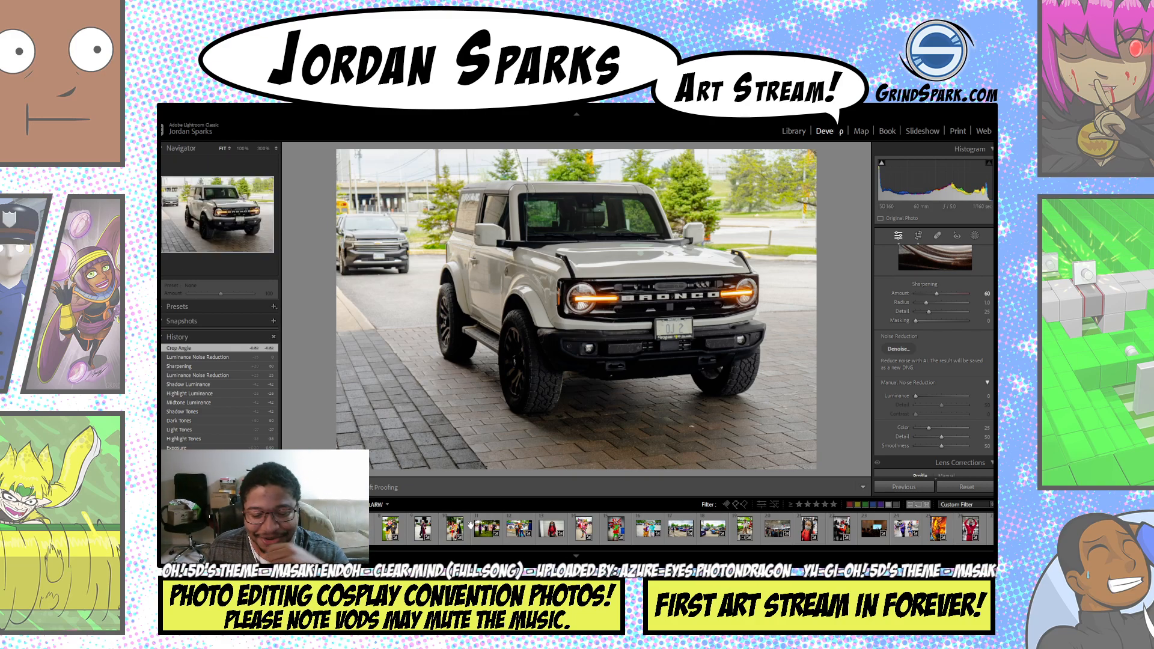
- Examine the two parking-lot photos of anime-wrapped cars, checking the blue convertible's artwork at 100% before returning to the fitted view
left_click(678, 532)
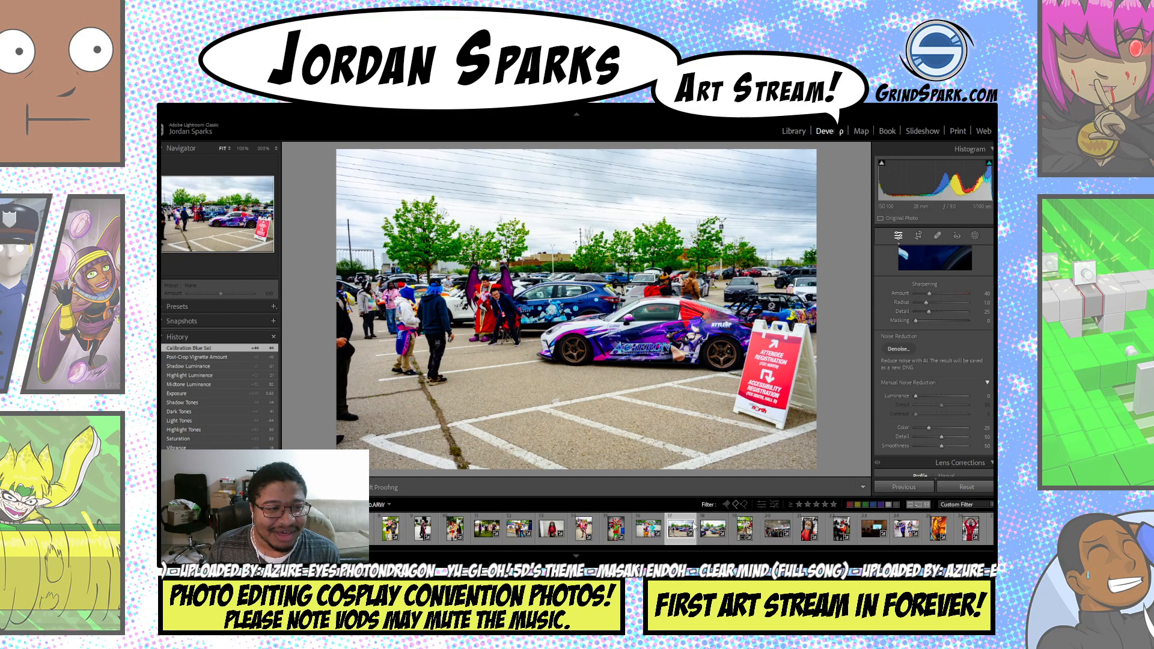
left_click(713, 530)
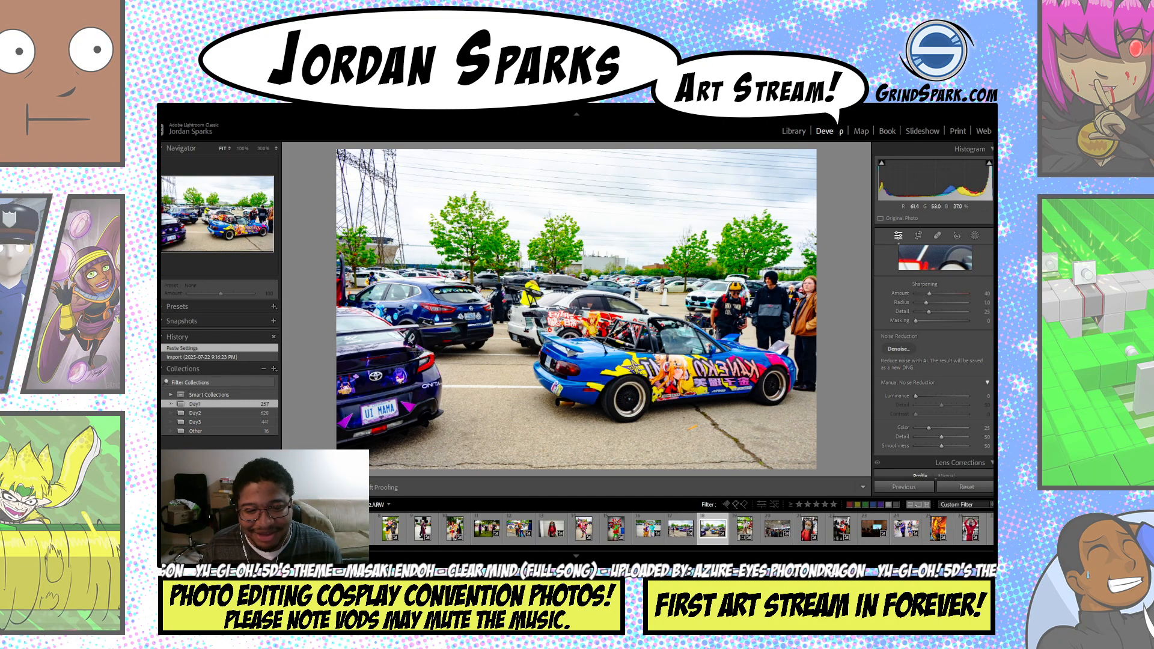
left_click(694, 374)
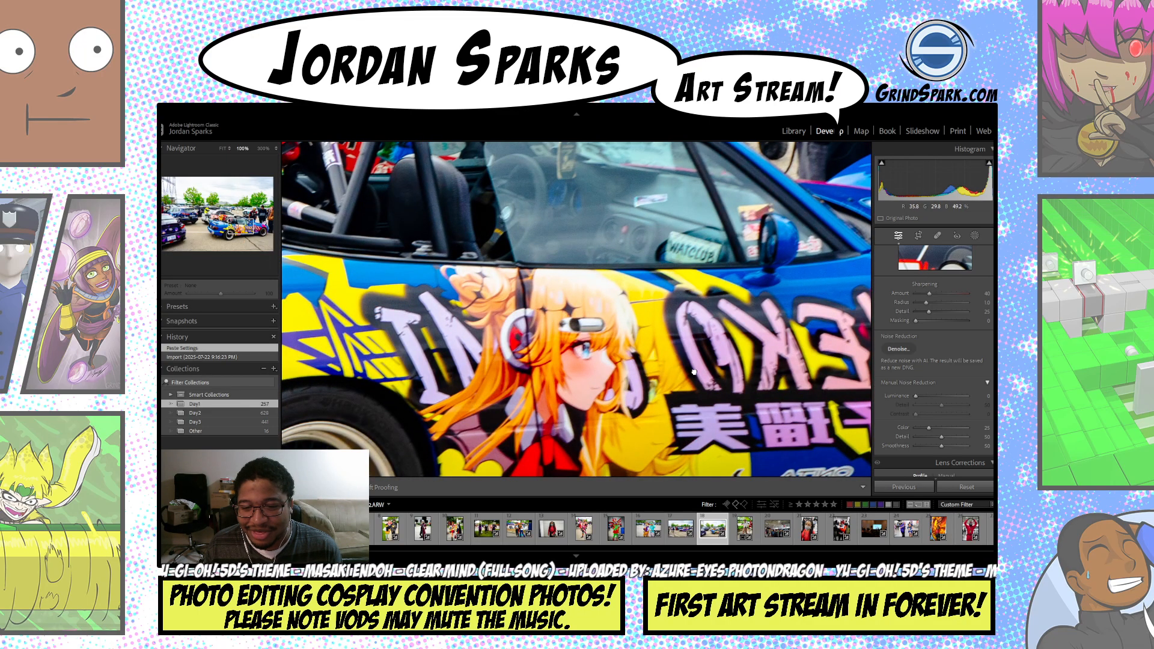
left_click(690, 376)
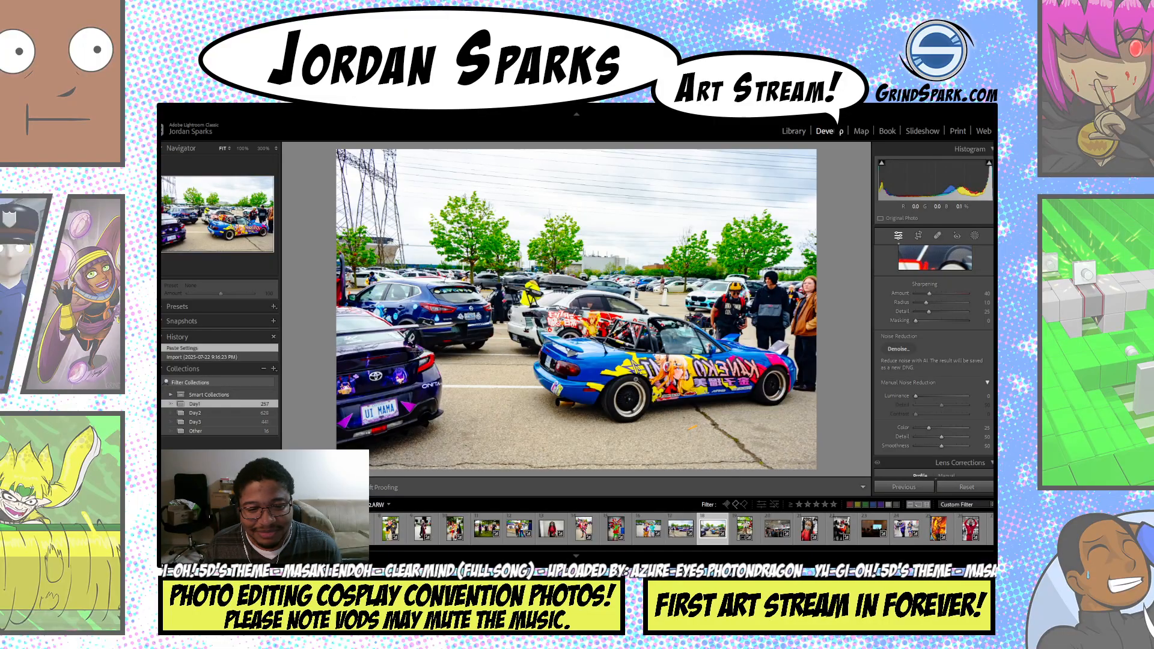